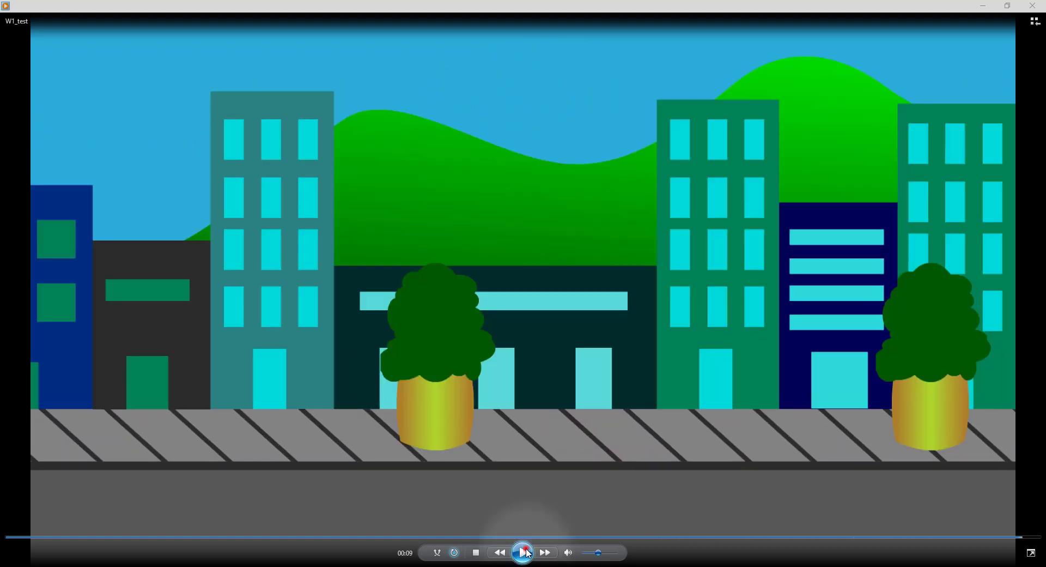
Step: Play through the W1_test sample animation, pausing to examine its scrolling, panning and zooming street scene, and close the video
click(522, 553)
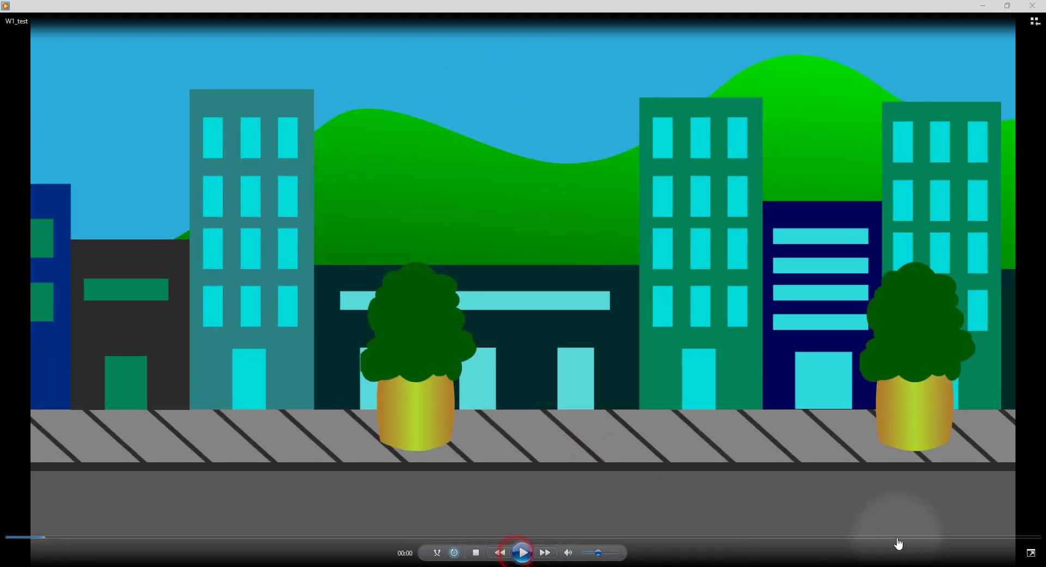
drag(910, 544, 1031, 546)
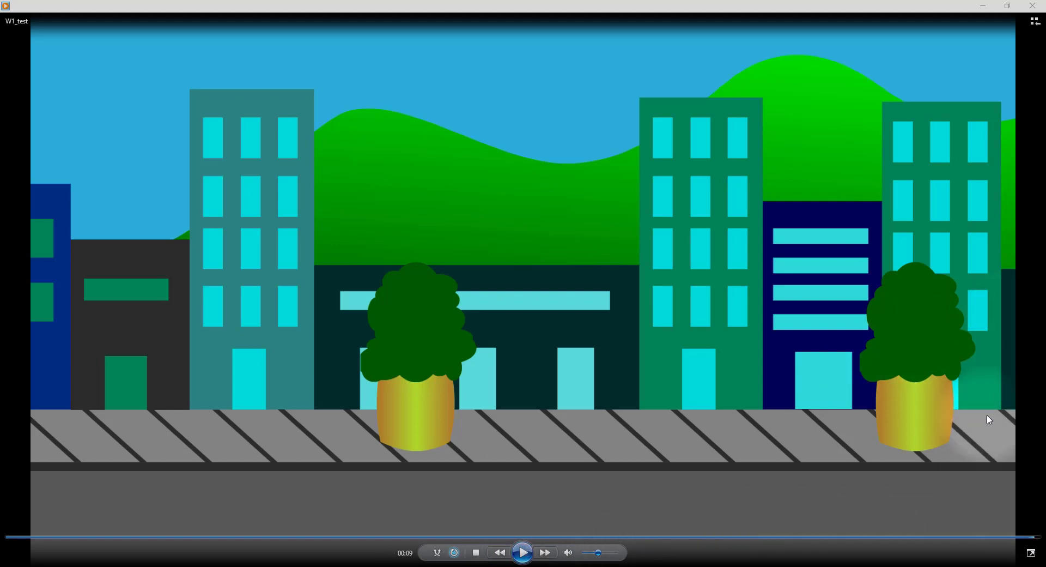
click(523, 551)
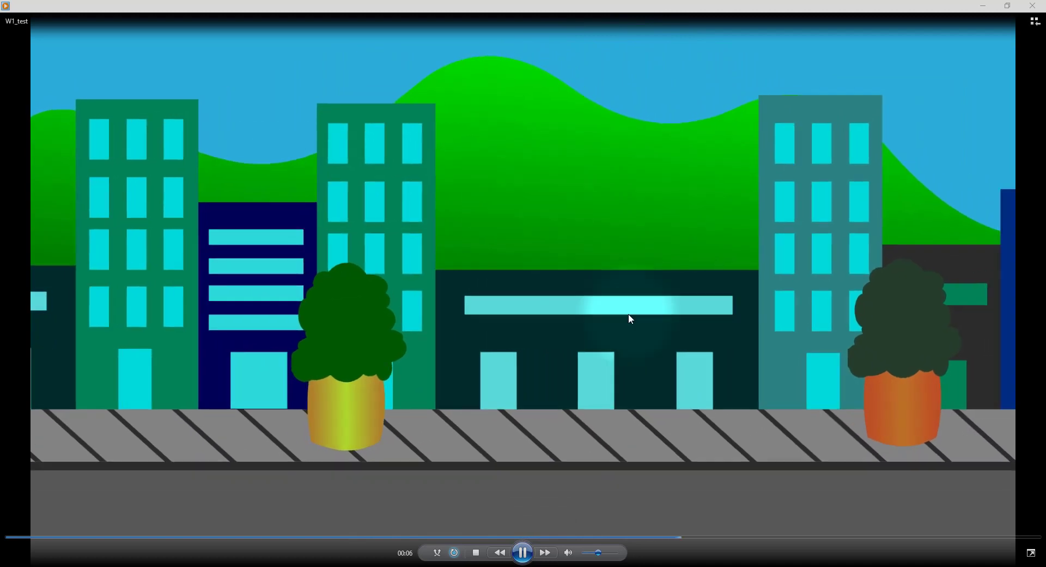
click(522, 561)
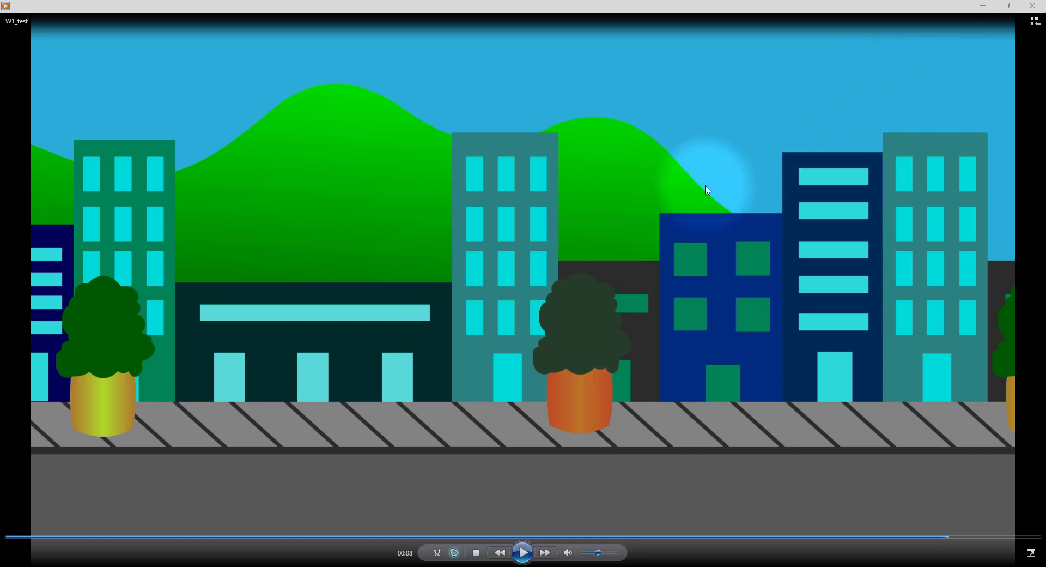
click(1027, 7)
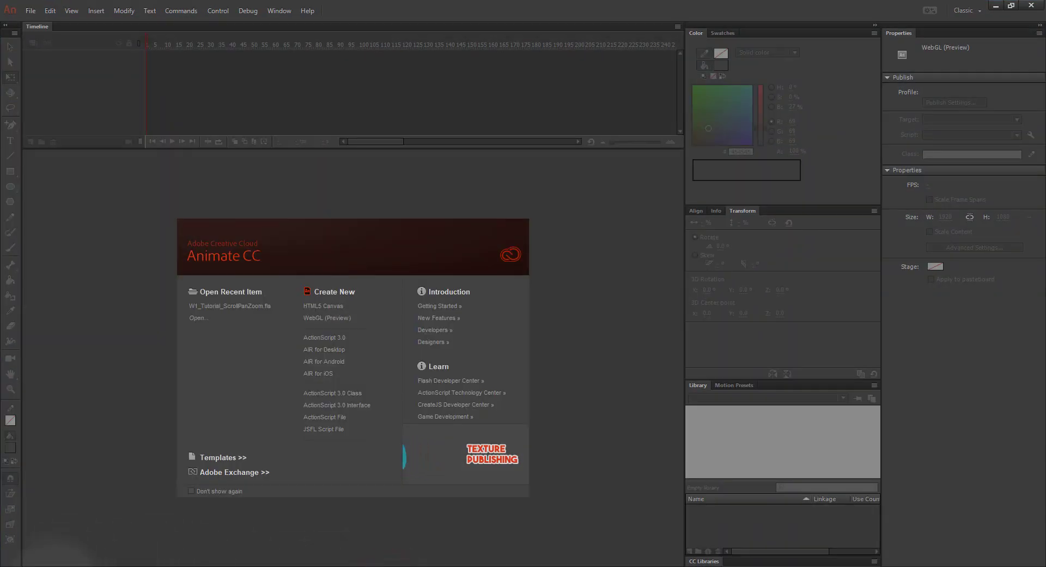
Step: Search Windows for Adobe Animate, return to its welcome screen and create a new WebGL (Preview) document
click(65, 556)
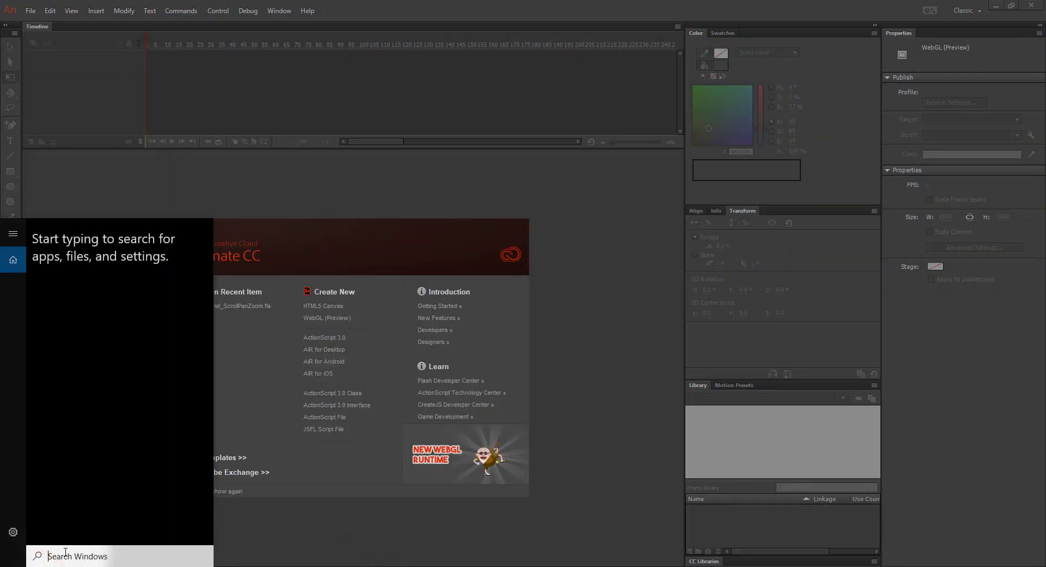
text(an)
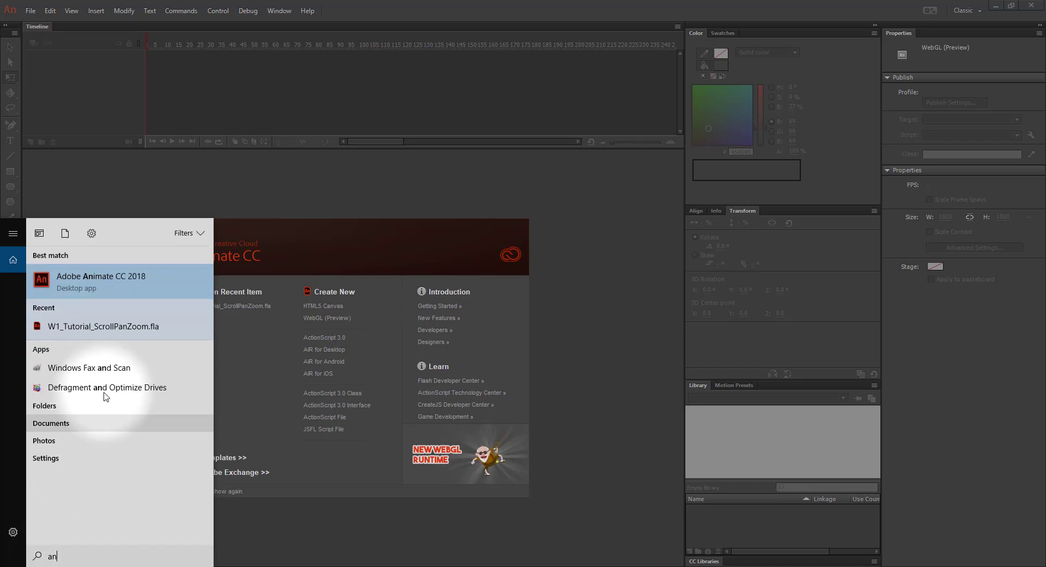
click(604, 275)
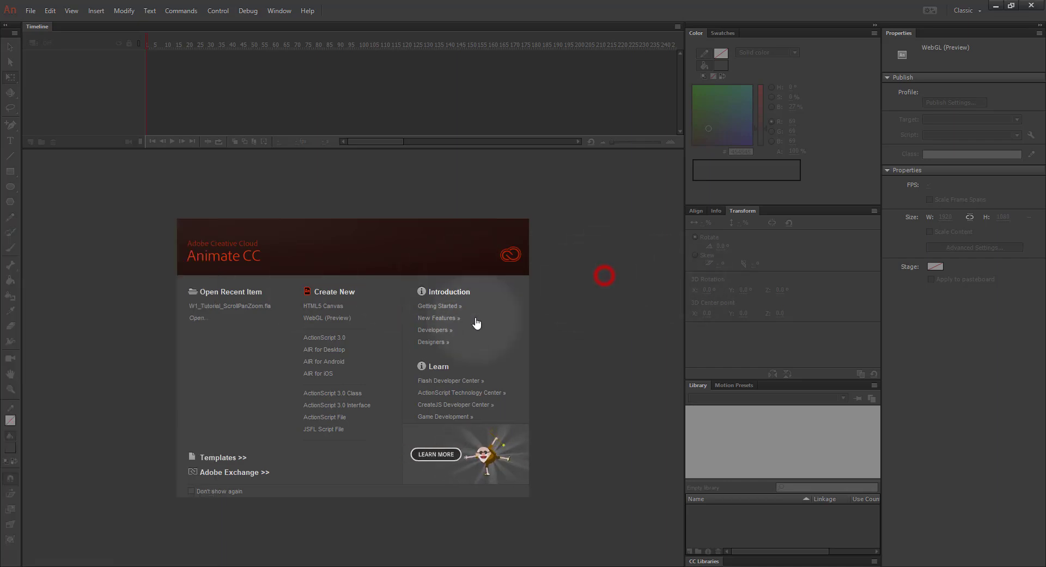
click(356, 322)
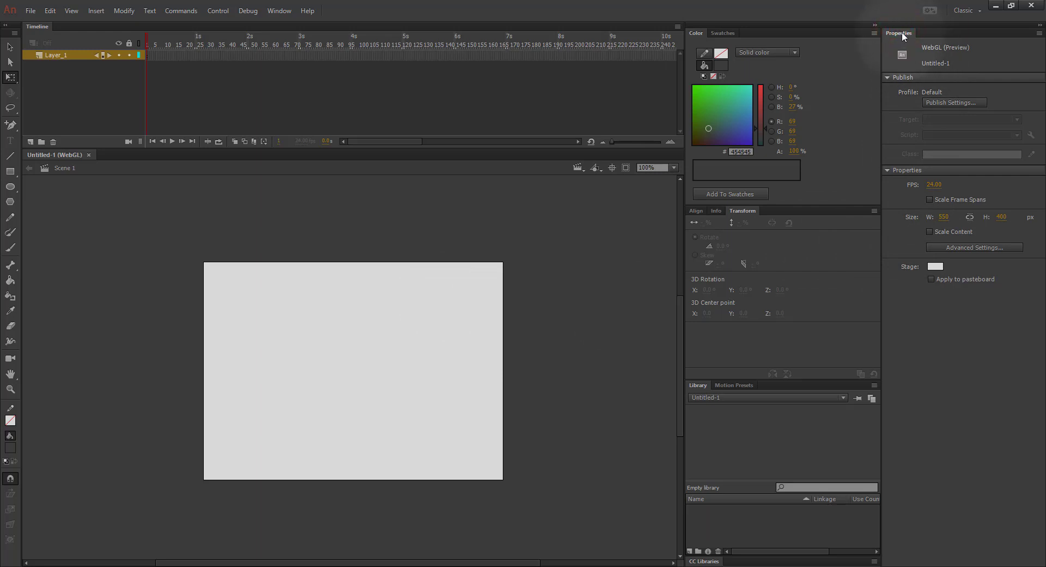
click(283, 11)
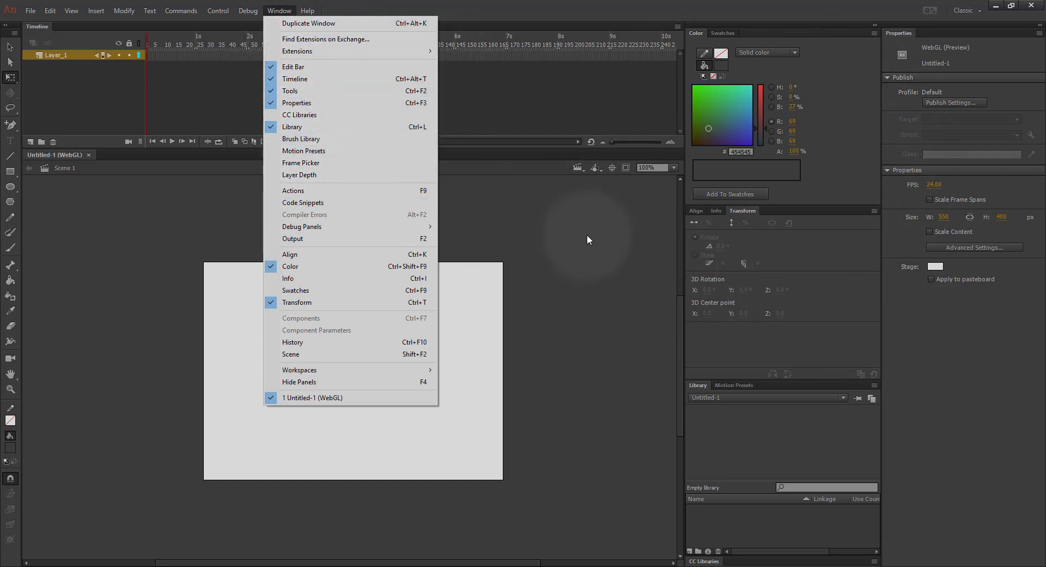
click(1001, 391)
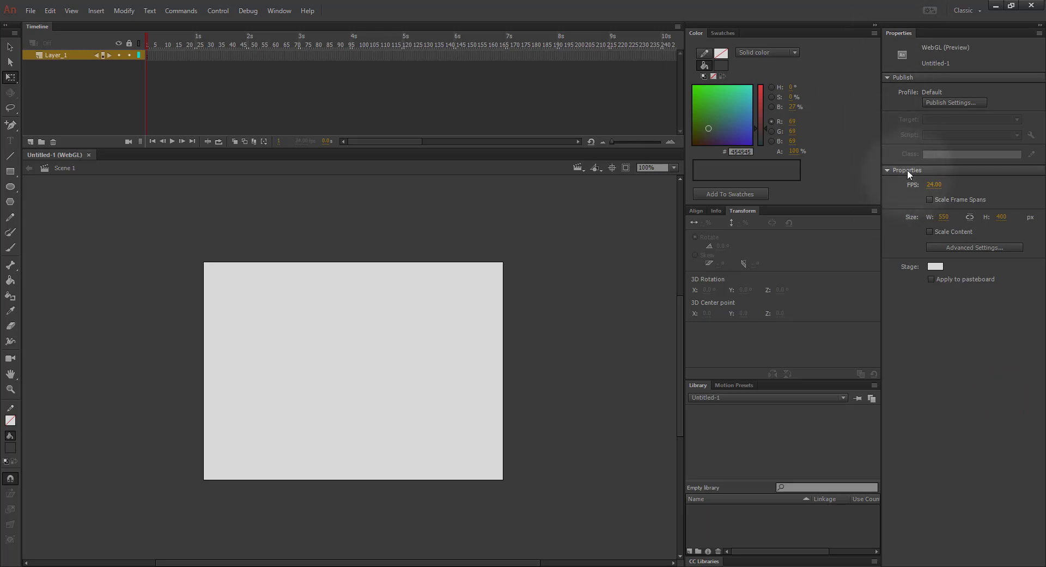
click(889, 169)
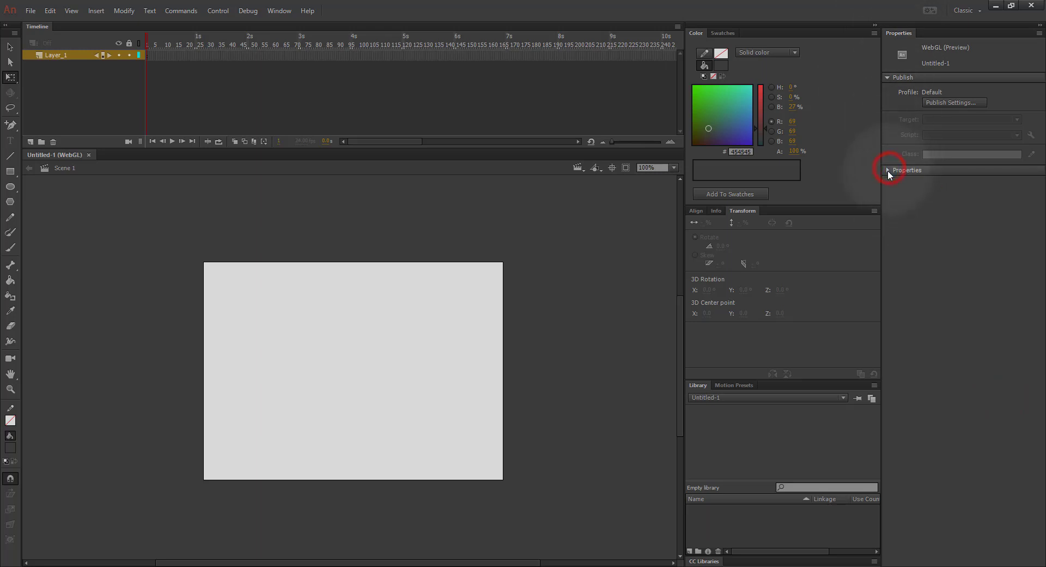
click(888, 170)
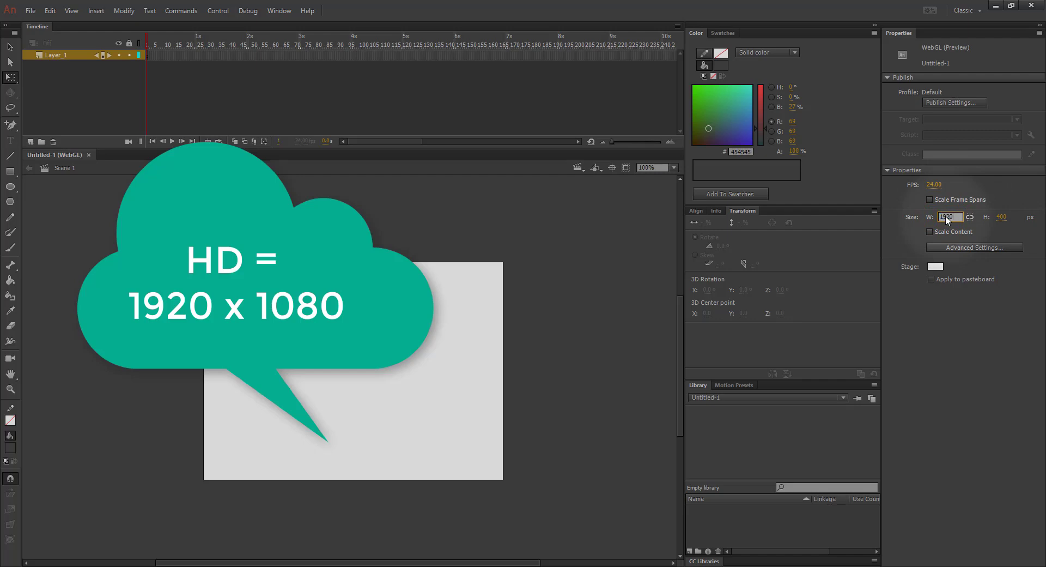
Step: Set the stage size to 1920 px wide by 1080 px high
key(Tab)
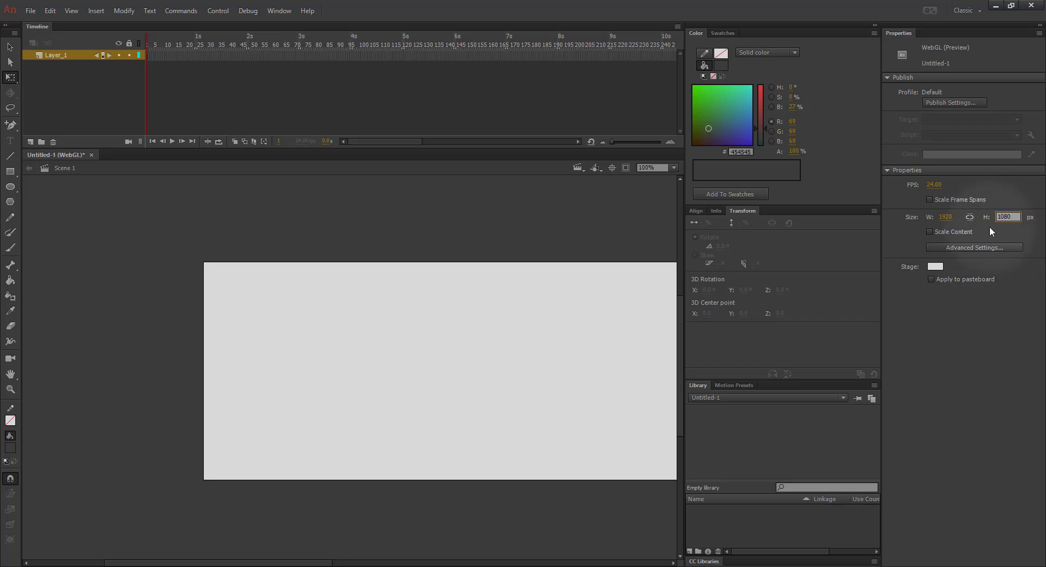
click(976, 227)
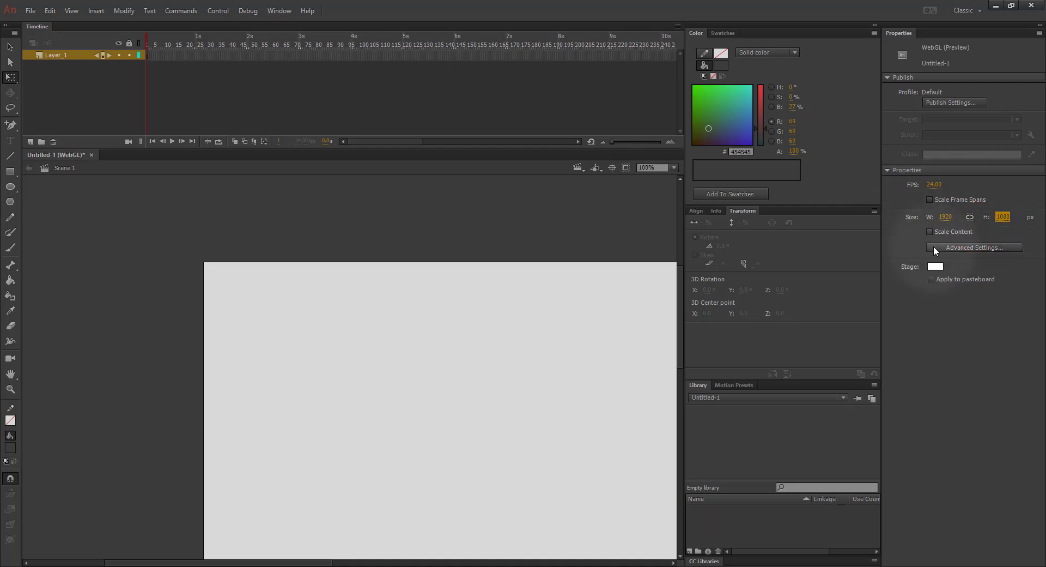
click(525, 260)
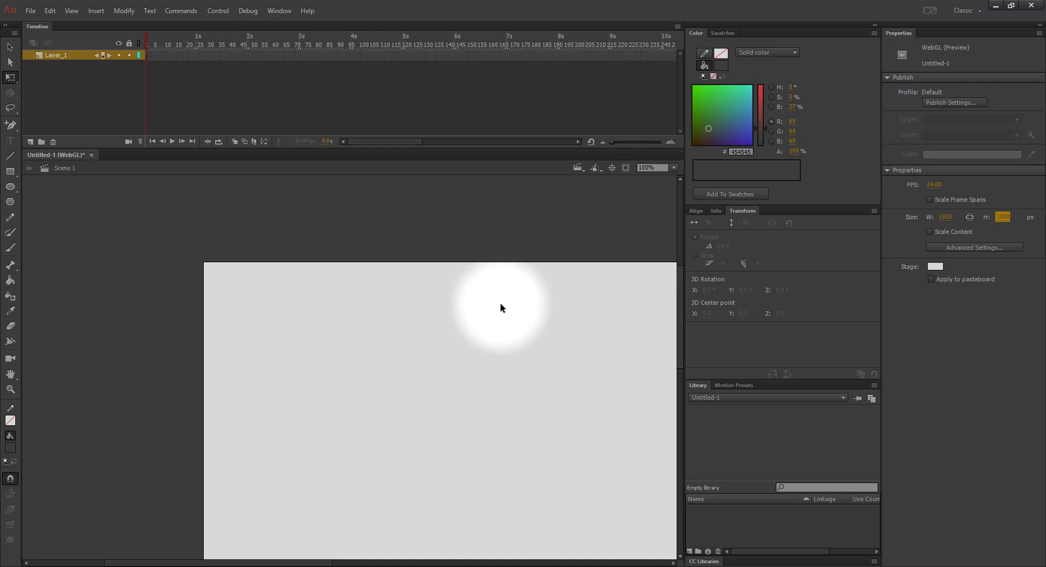
Step: Pan across the stage, fit it in the window and zoom out to 31% so the surrounding pasteboard can be viewed
drag(502, 364, 351, 285)
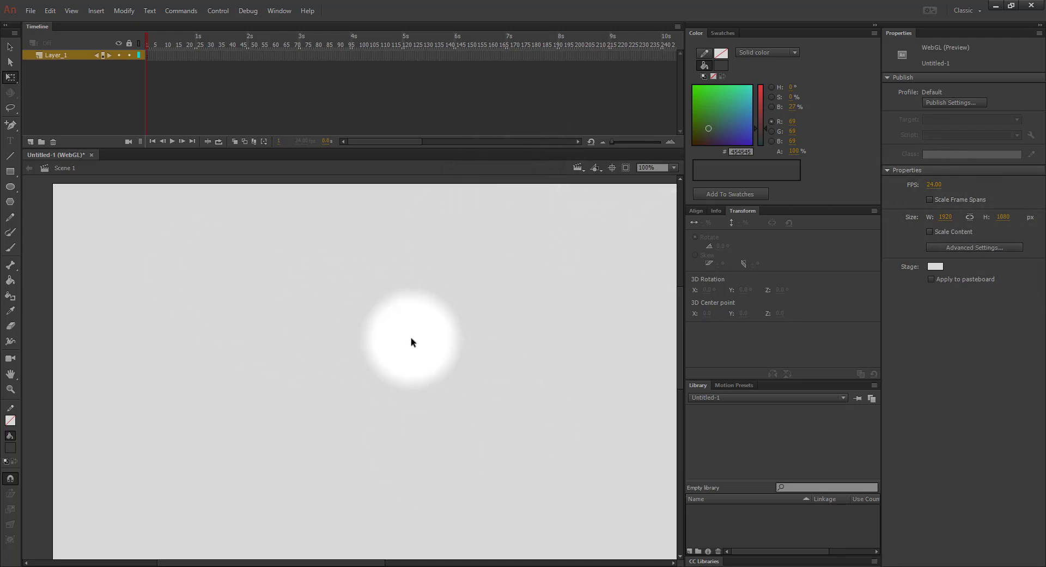
click(674, 167)
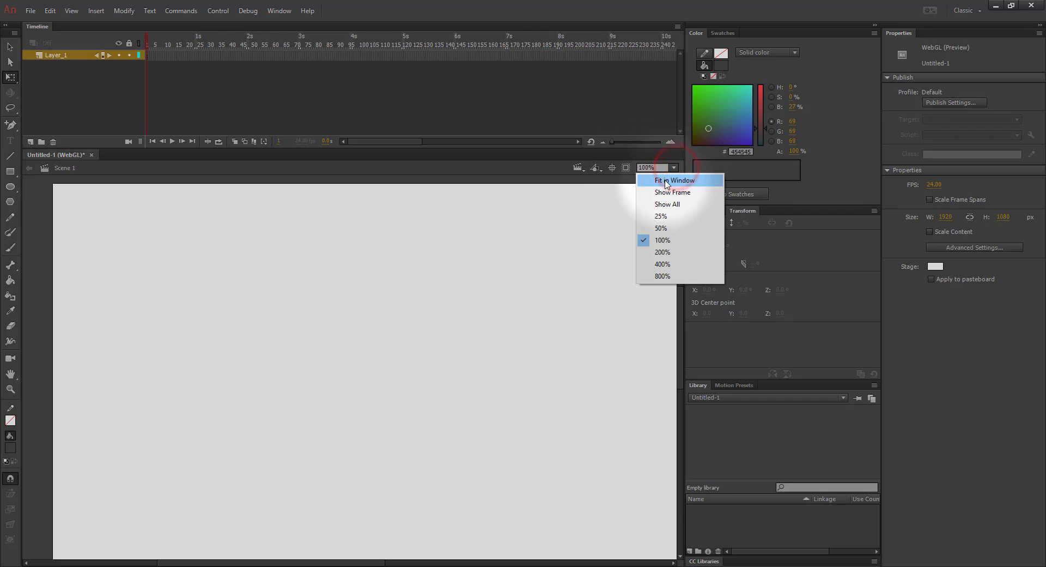
click(673, 179)
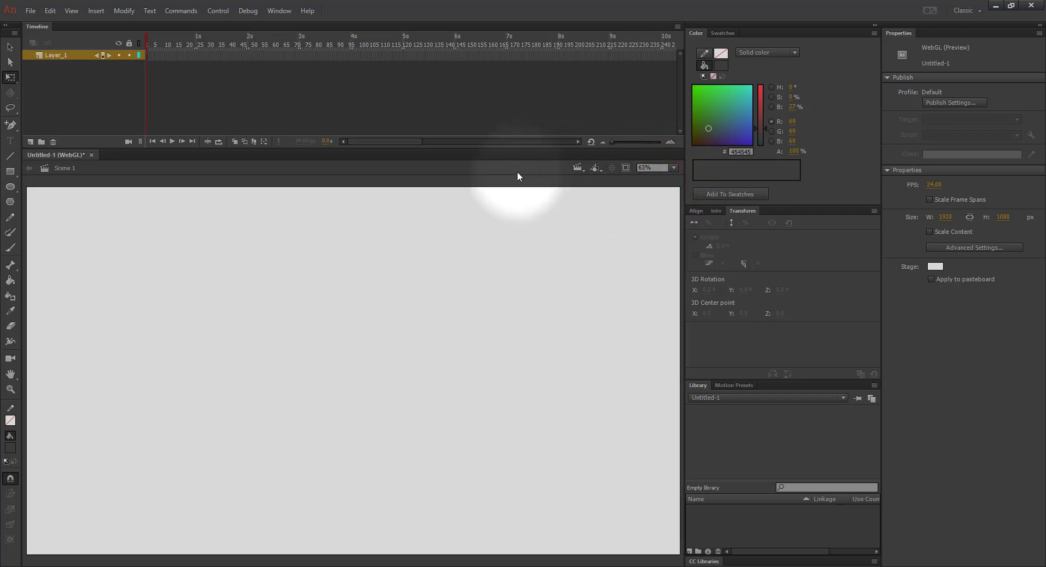
key(ctrl+minus)
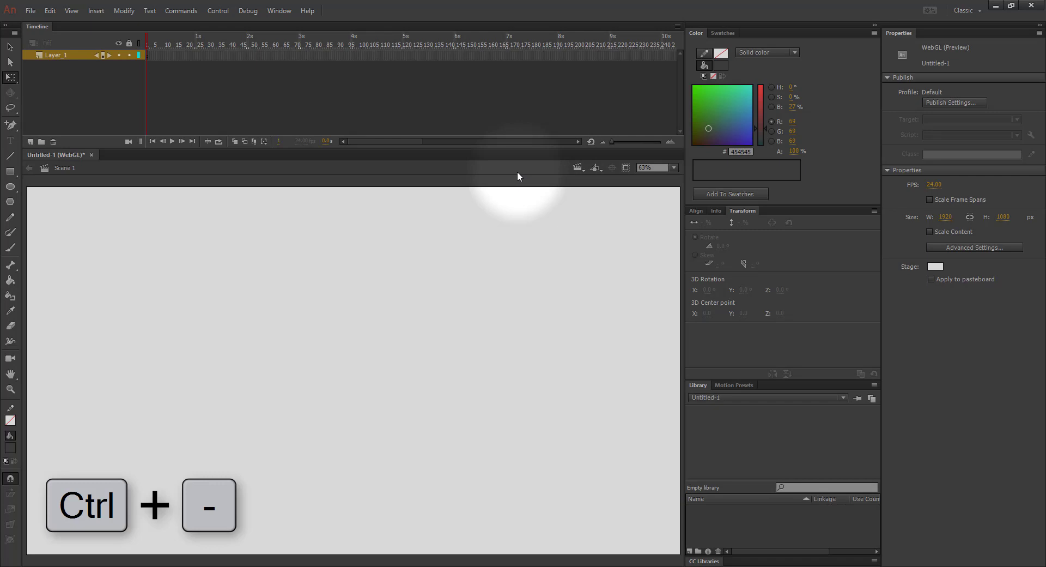
key(ctrl+minus)
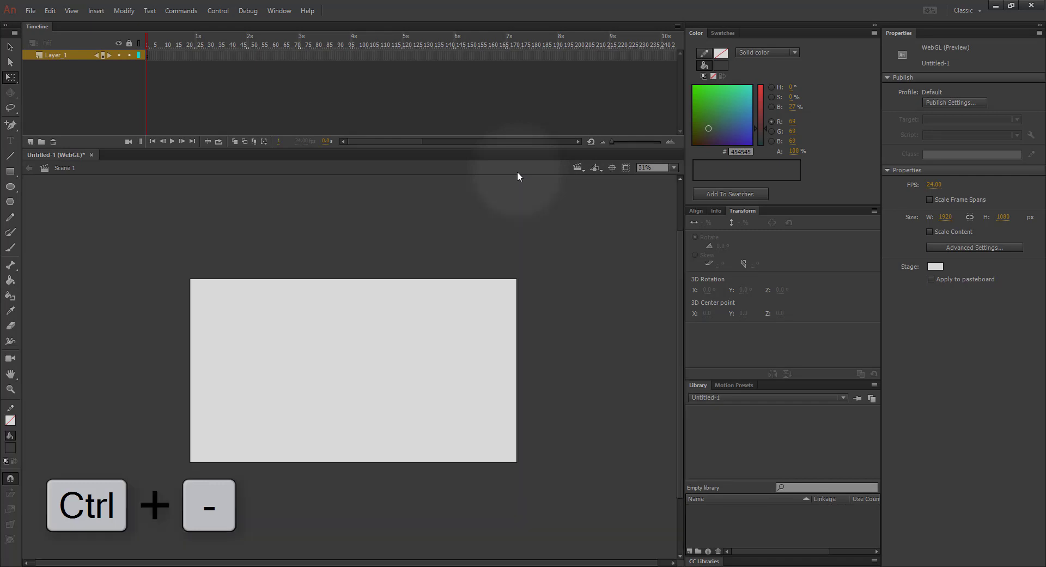
key(ctrl+equal)
key(ctrl+minus)
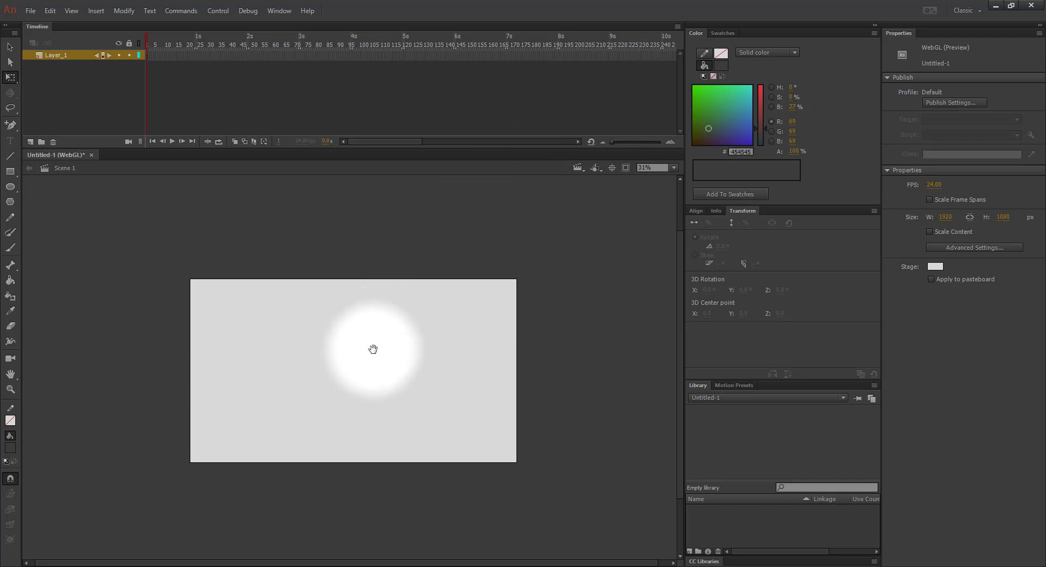
Step: Reposition the stage with the Hand tool, refit it in the window and zoom back out to 31%
key(space)
drag(362, 349, 397, 315)
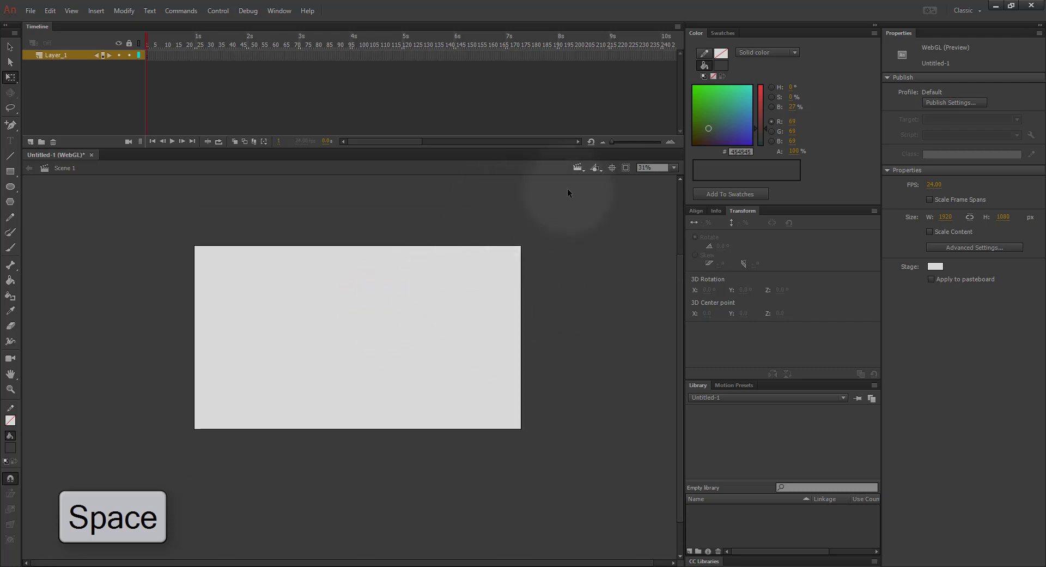
ctrl+click(565, 225)
ctrl+alt+click(565, 225)
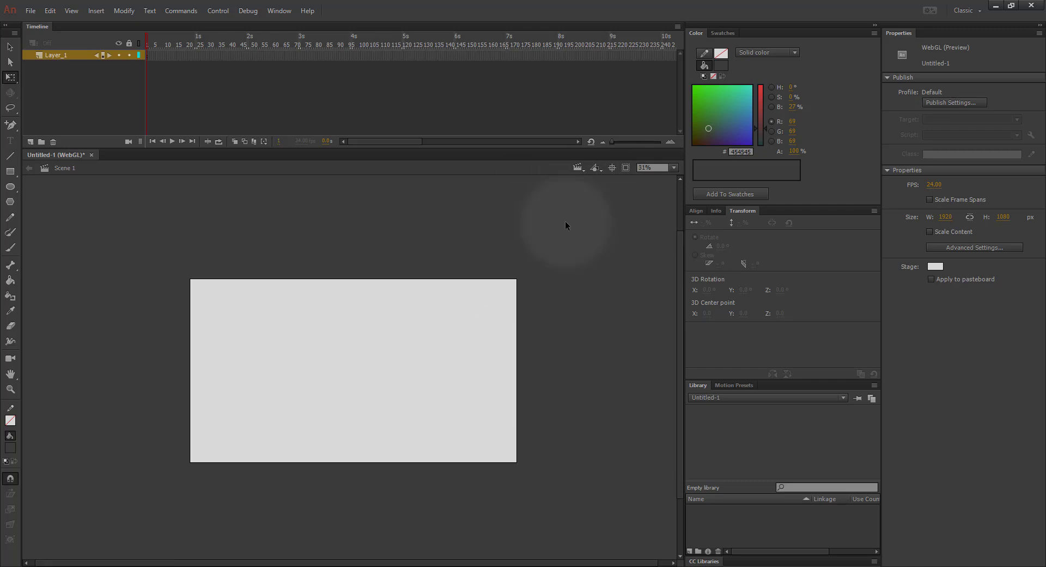
click(673, 168)
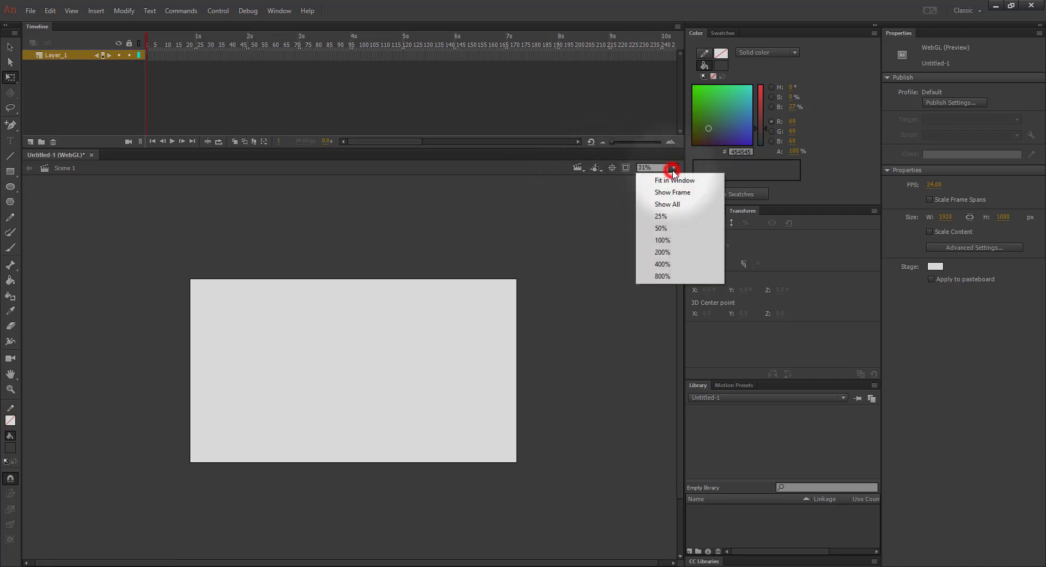
click(668, 180)
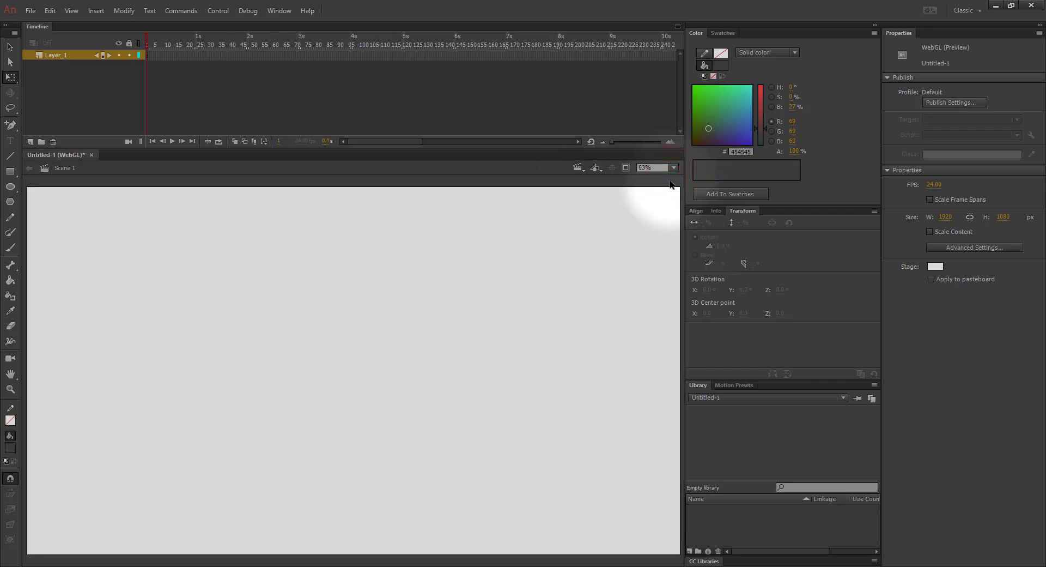
ctrl+alt+click(529, 293)
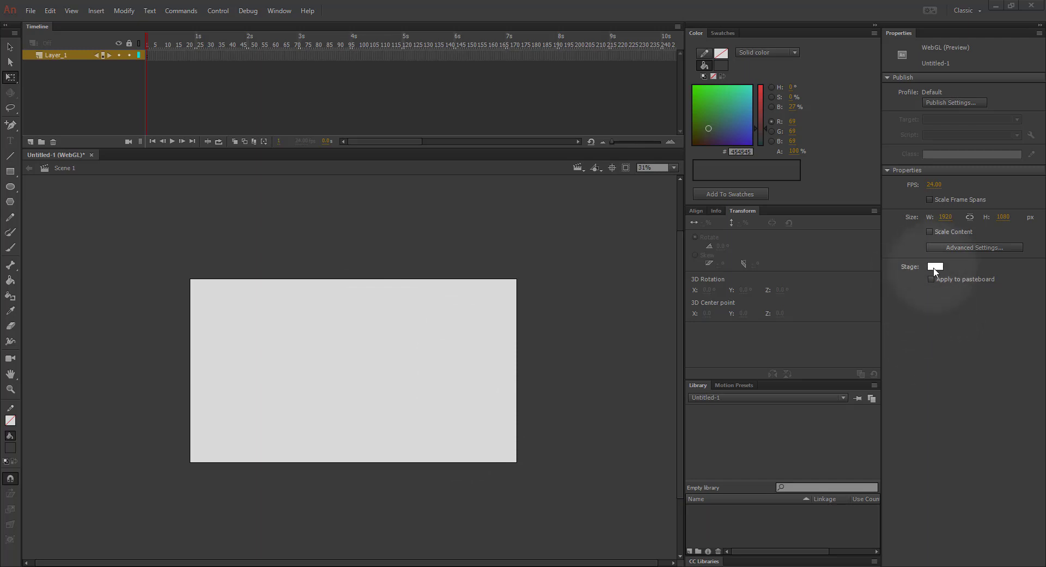
Step: Set the stage background colour to bright blue #00CCFF in the document properties
click(886, 170)
click(886, 171)
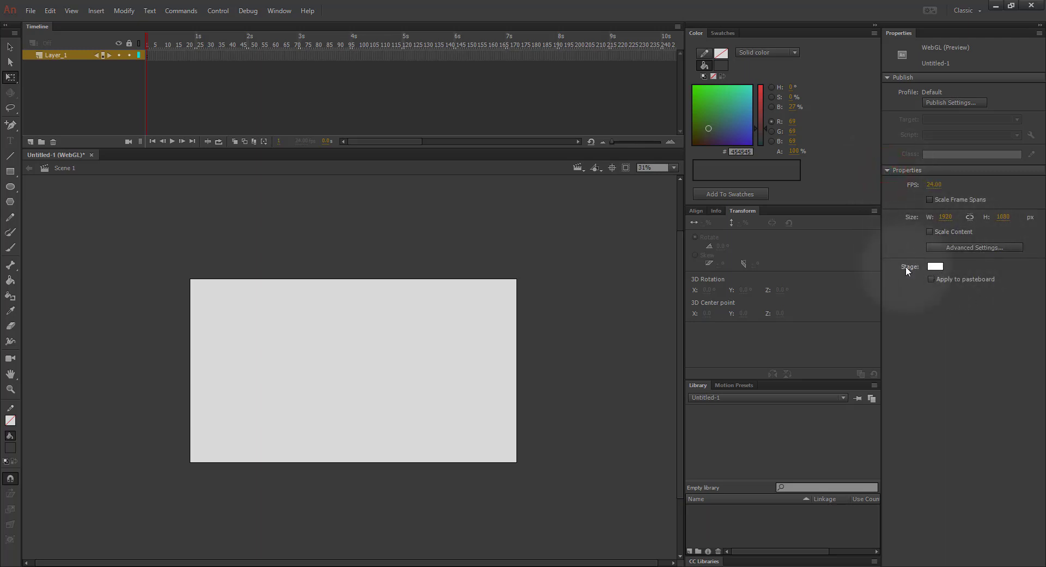
click(936, 267)
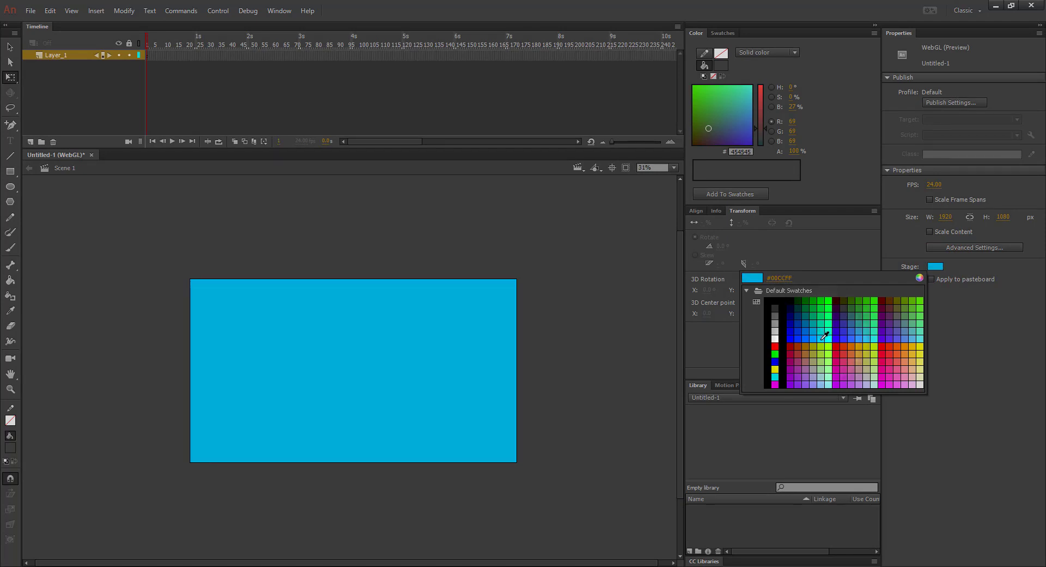
click(804, 339)
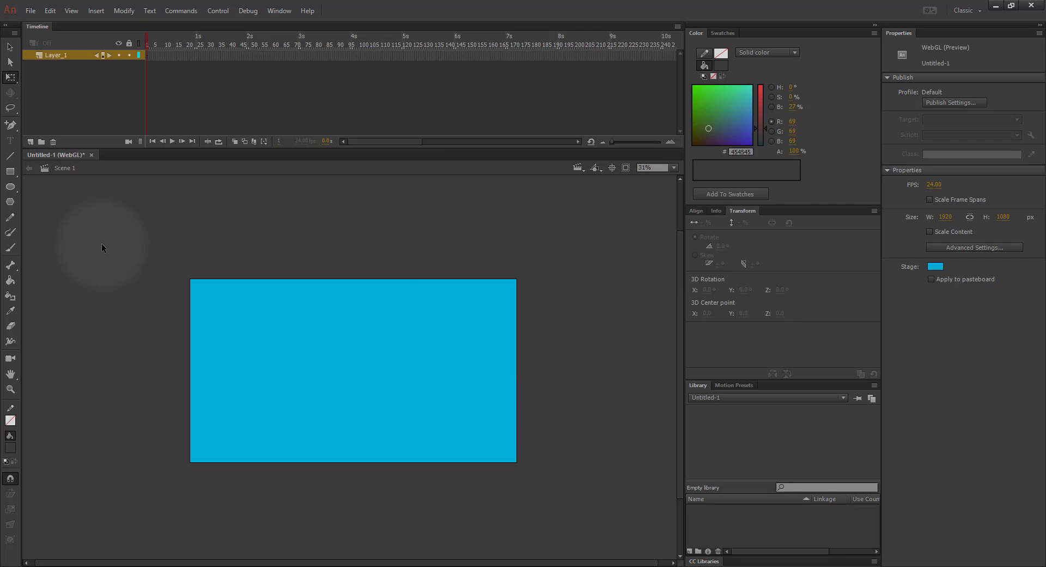
Step: Save the document as W1_Scroll_Zoom.fla in the W1_Tutorial folder inside W1_ScrollPanZoom
key(ctrl+s)
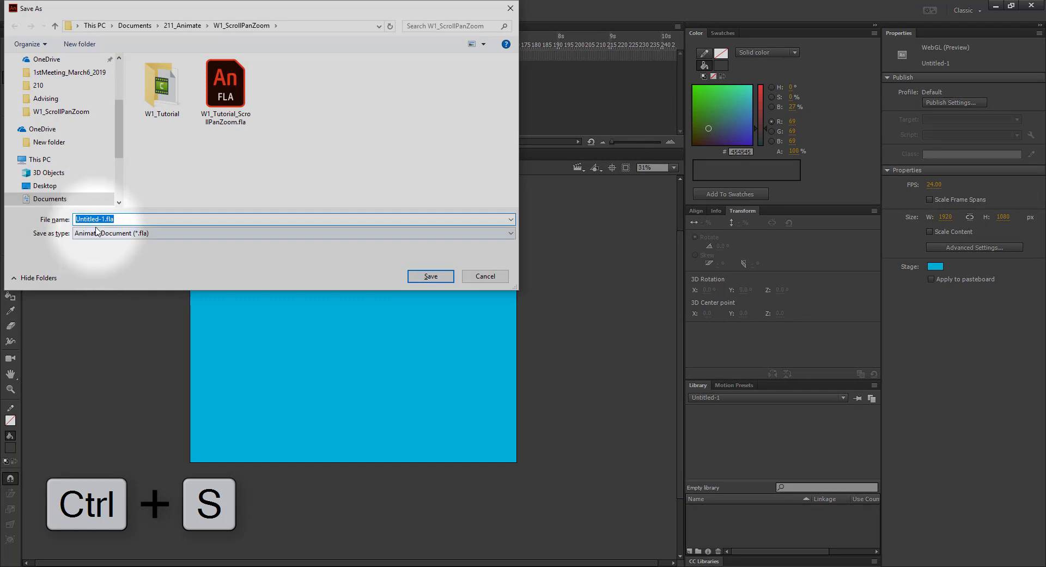
click(104, 220)
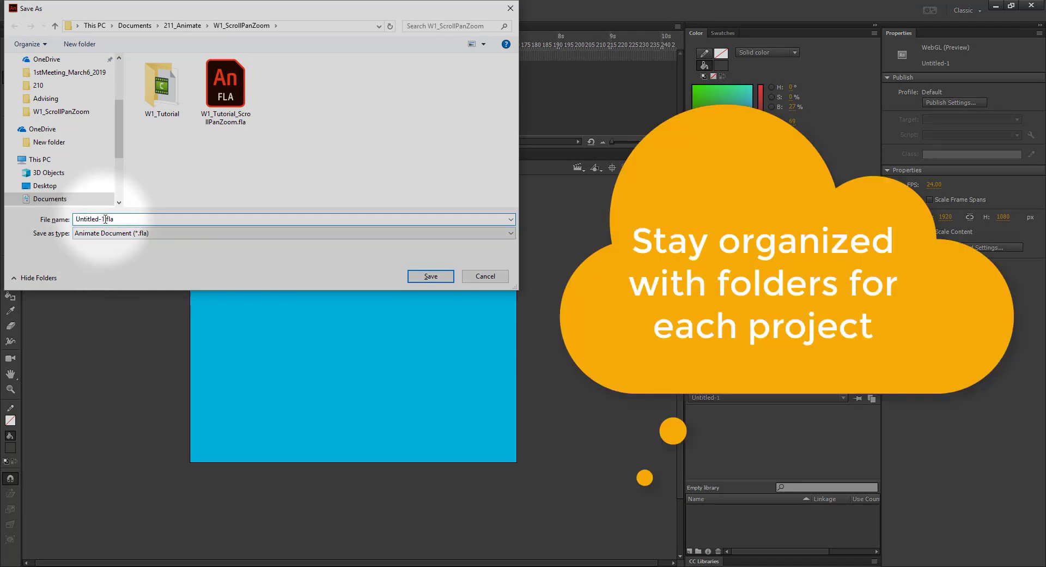
click(181, 27)
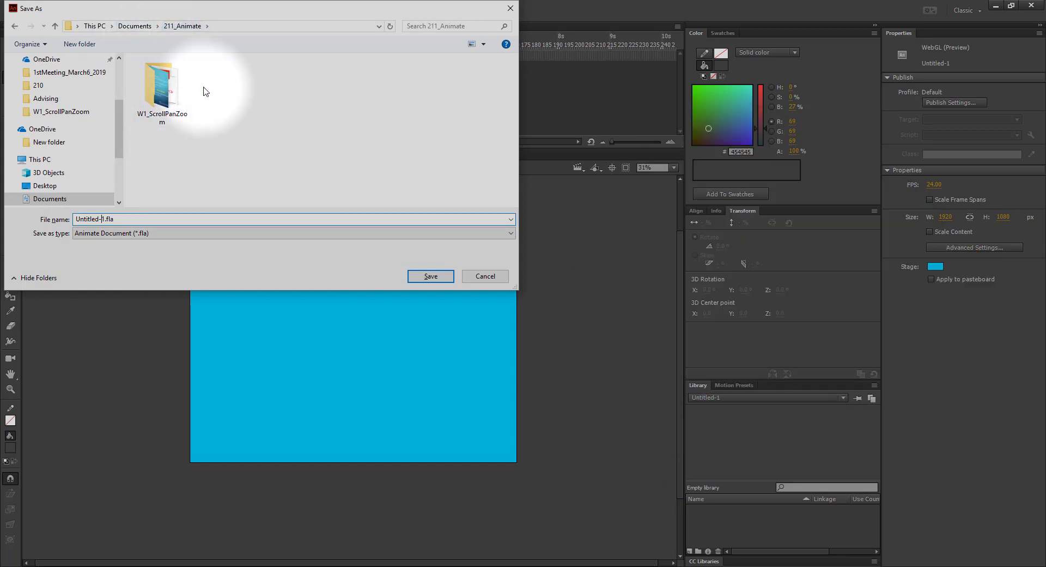
double_click(162, 100)
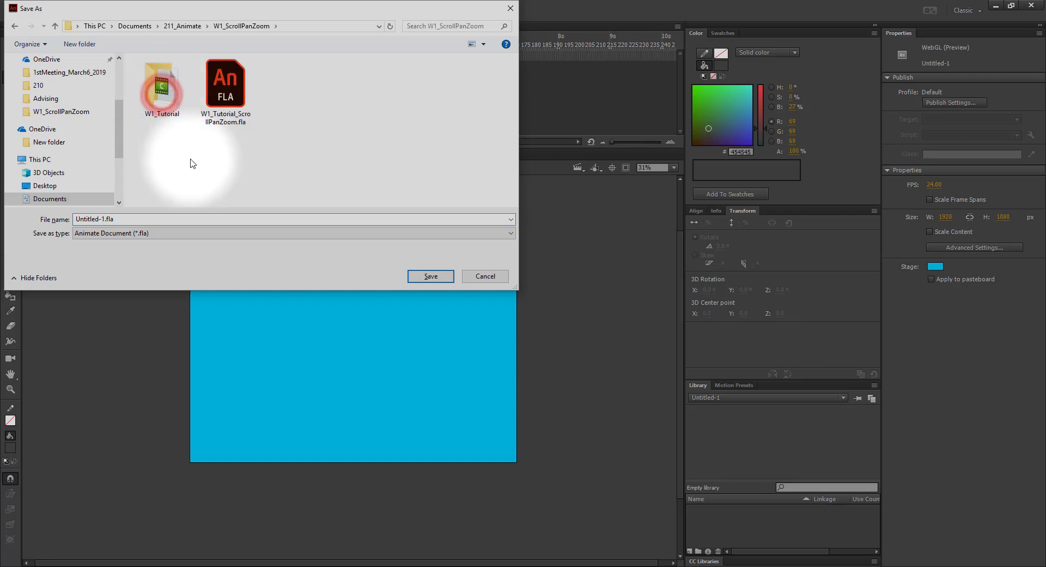
click(104, 218)
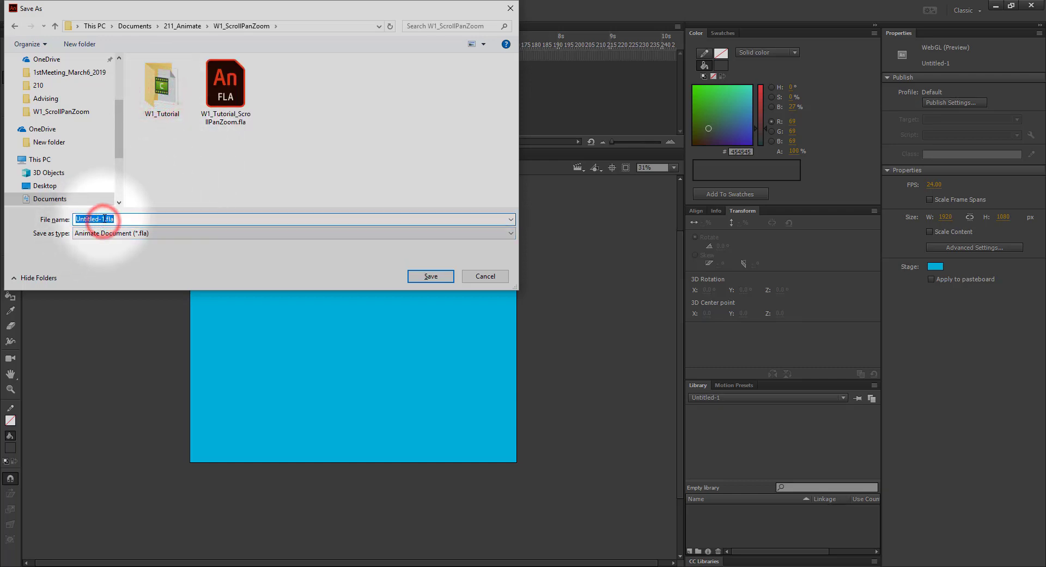
double_click(104, 219)
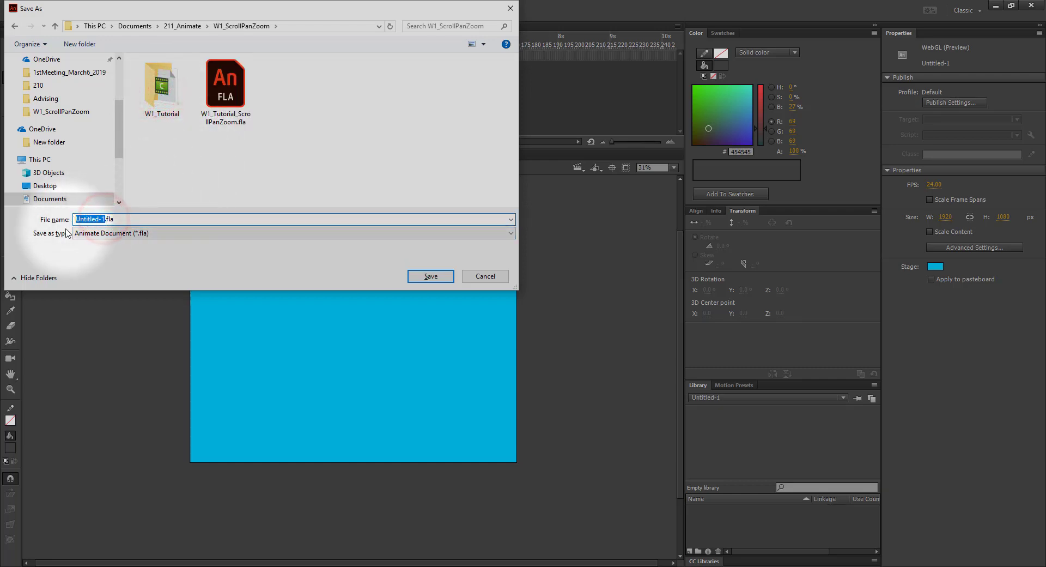
text(W1_Scroll)
key(BackSpace)
text(l_Zoom)
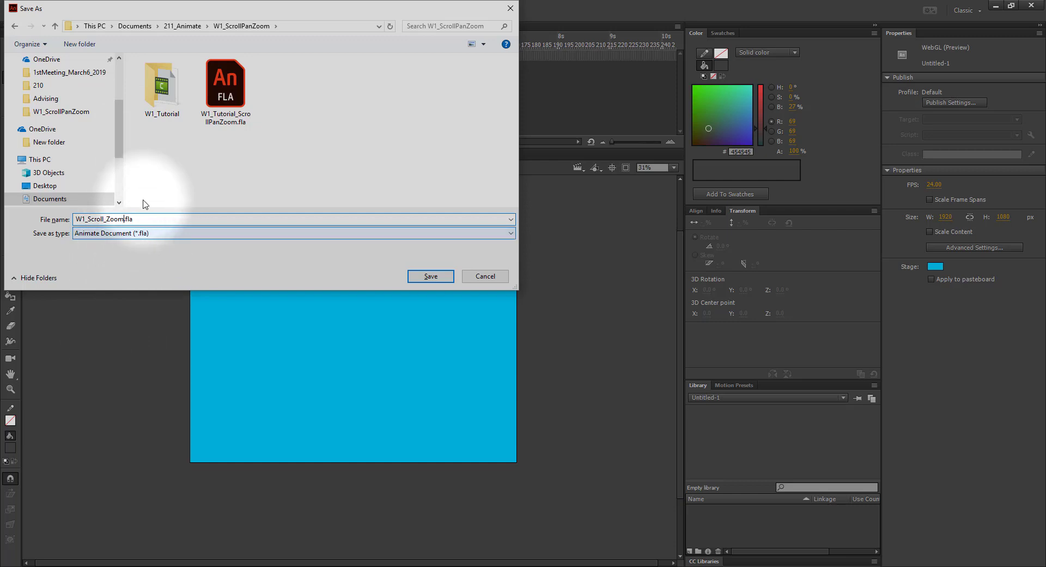
double_click(169, 98)
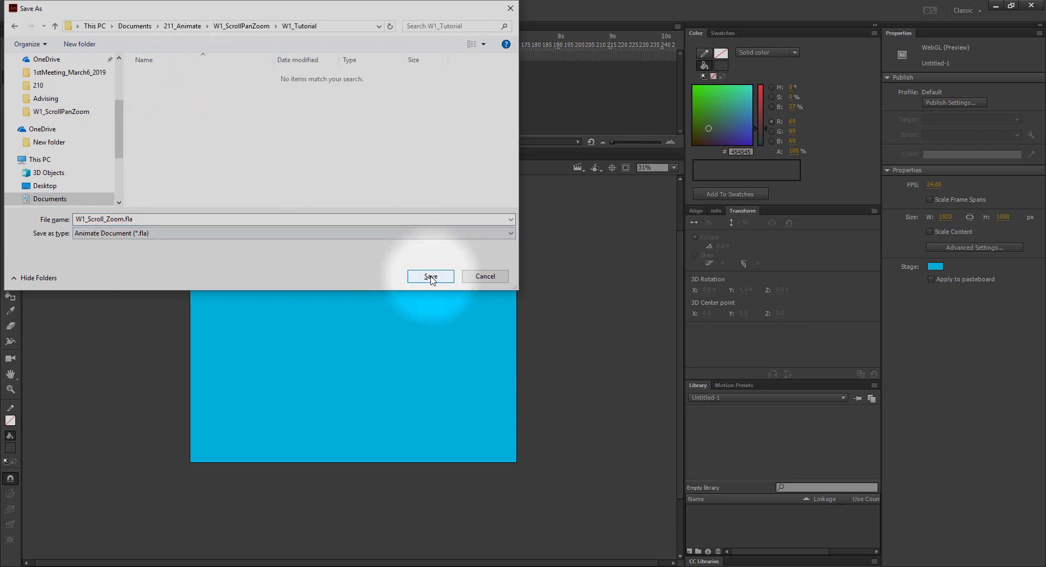
click(430, 276)
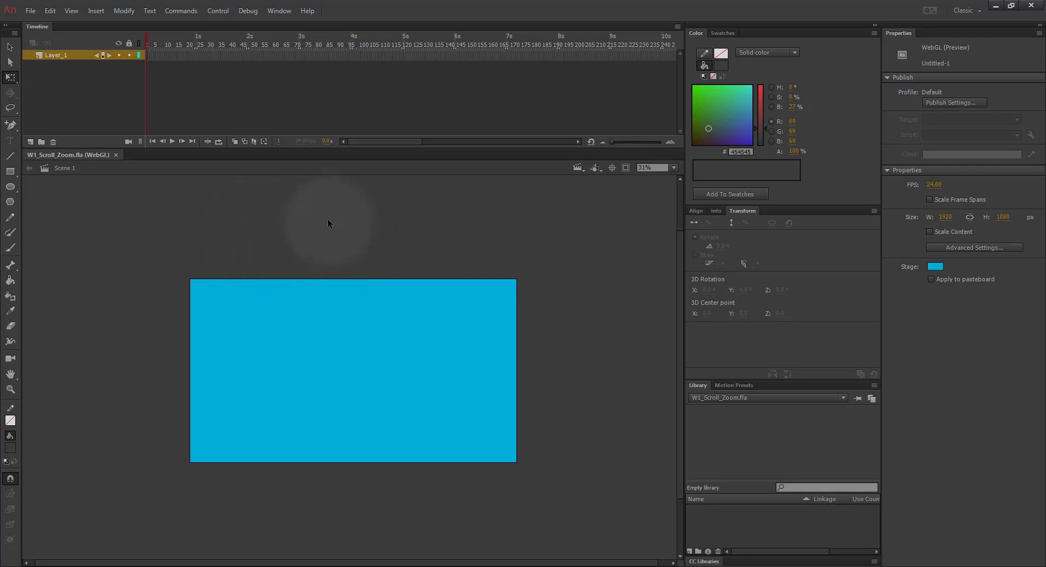
Step: Switch the workspace to Essentials, return it to Classic and look at the workspace choices again
click(280, 12)
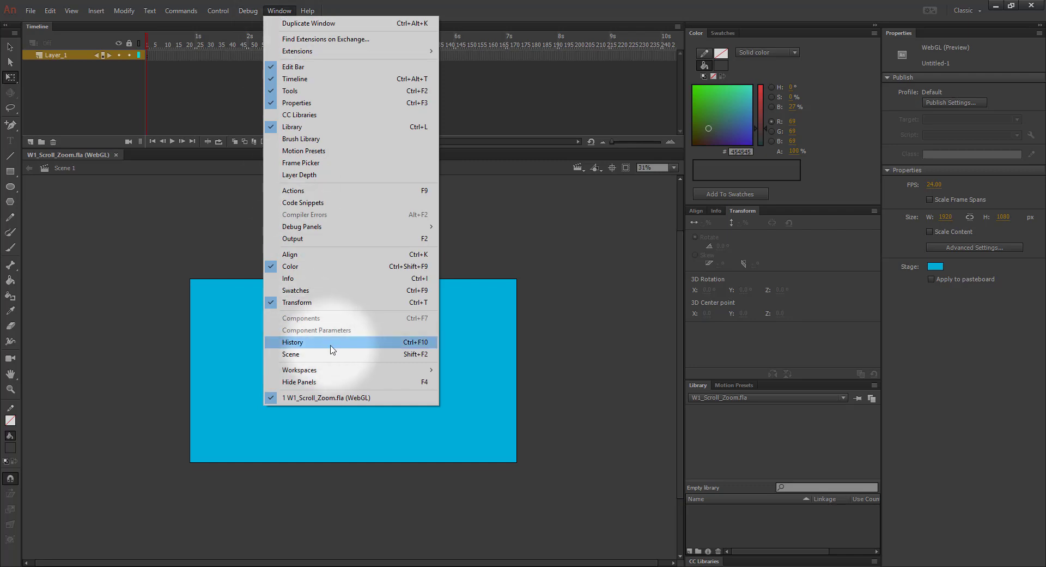
mouse_move(345, 374)
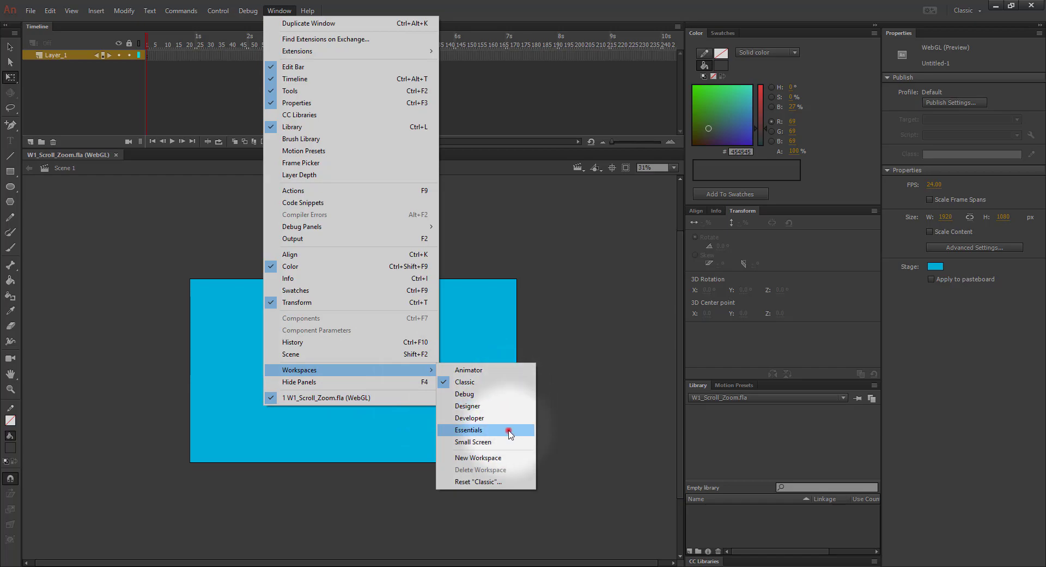
click(508, 431)
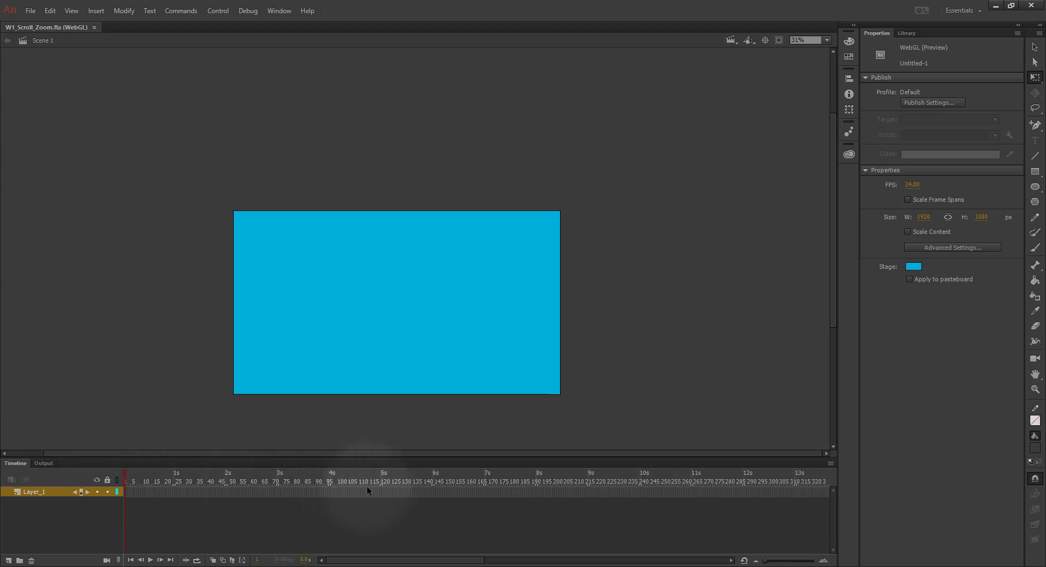
click(280, 12)
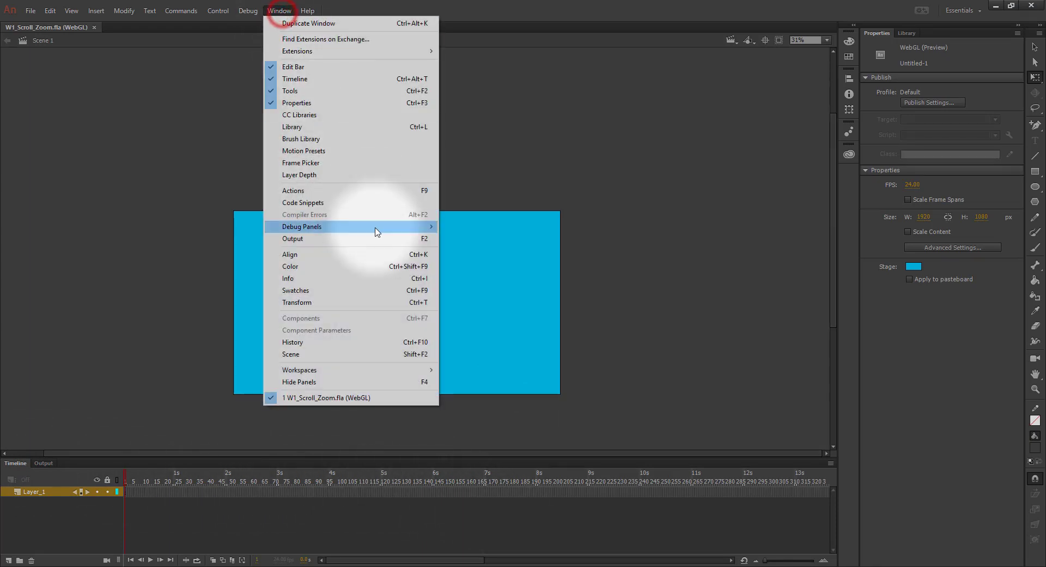
mouse_move(388, 369)
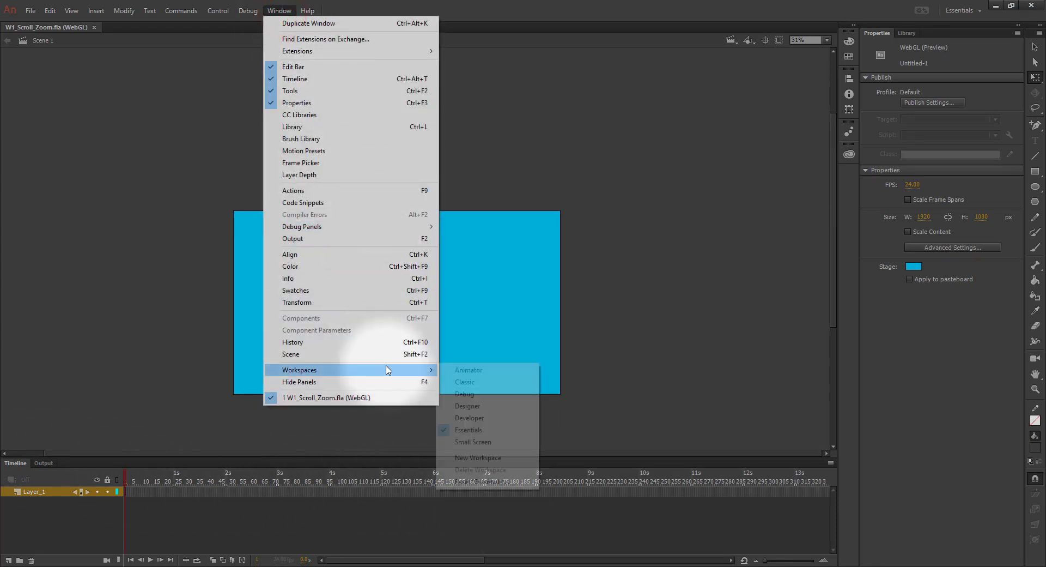
click(496, 383)
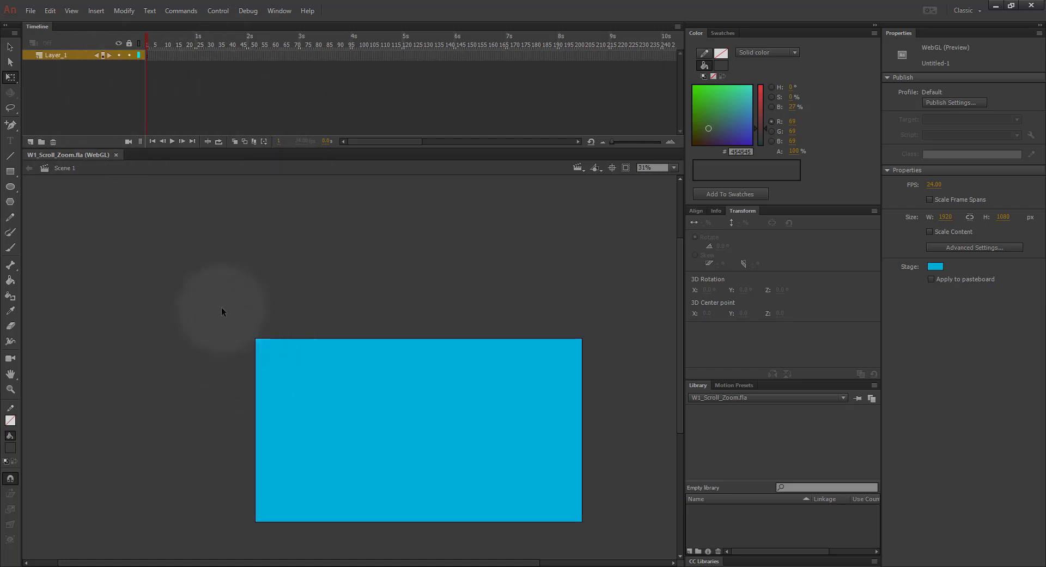
click(288, 14)
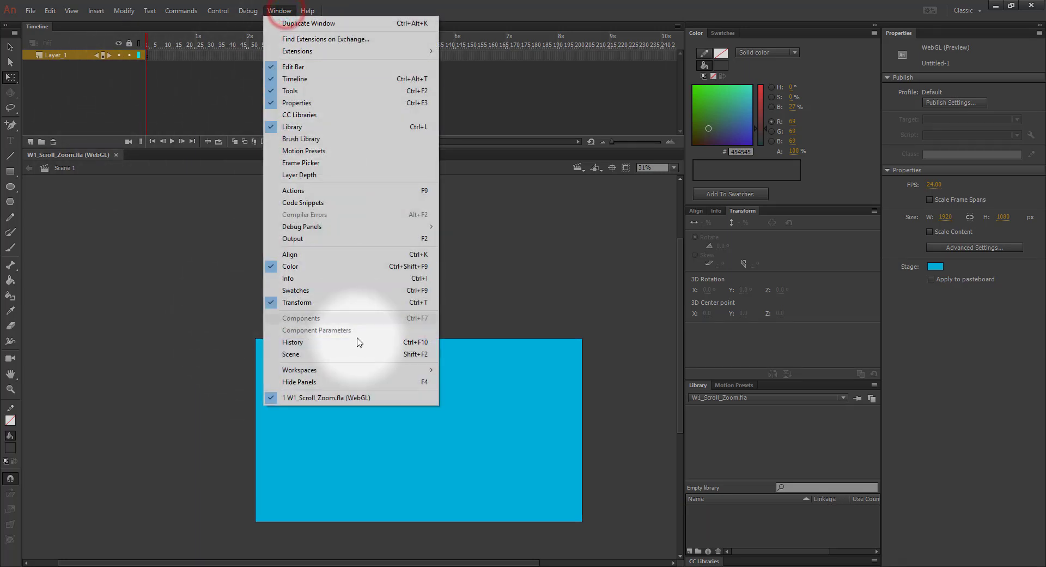
mouse_move(366, 375)
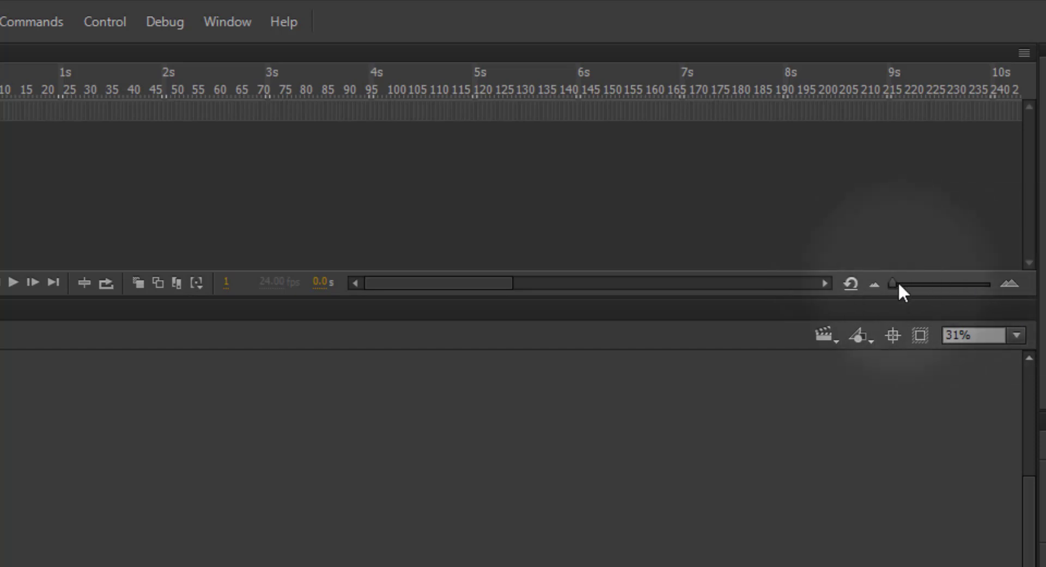
Step: Enlarge the timeline frames and select single frames on Layer_1, including 5, 24 and 66, to examine how frames are laid out
drag(892, 283, 929, 282)
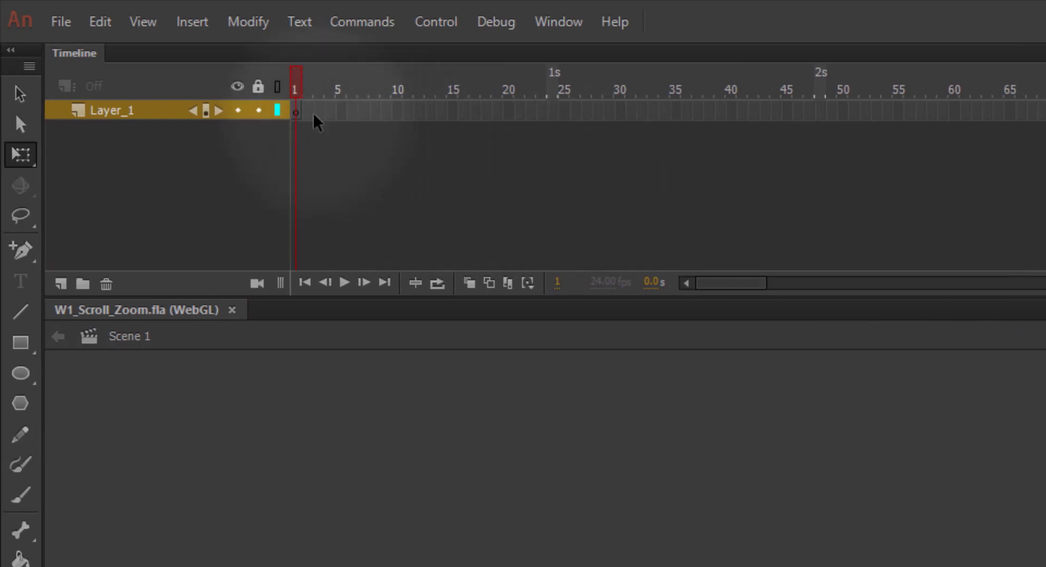
click(309, 112)
click(320, 111)
click(328, 112)
click(340, 111)
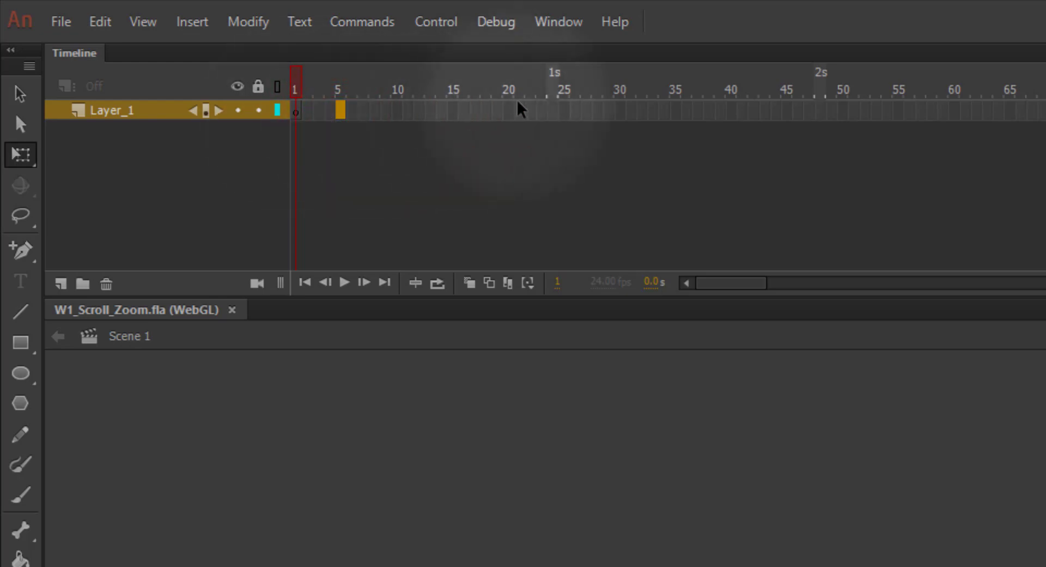
click(552, 111)
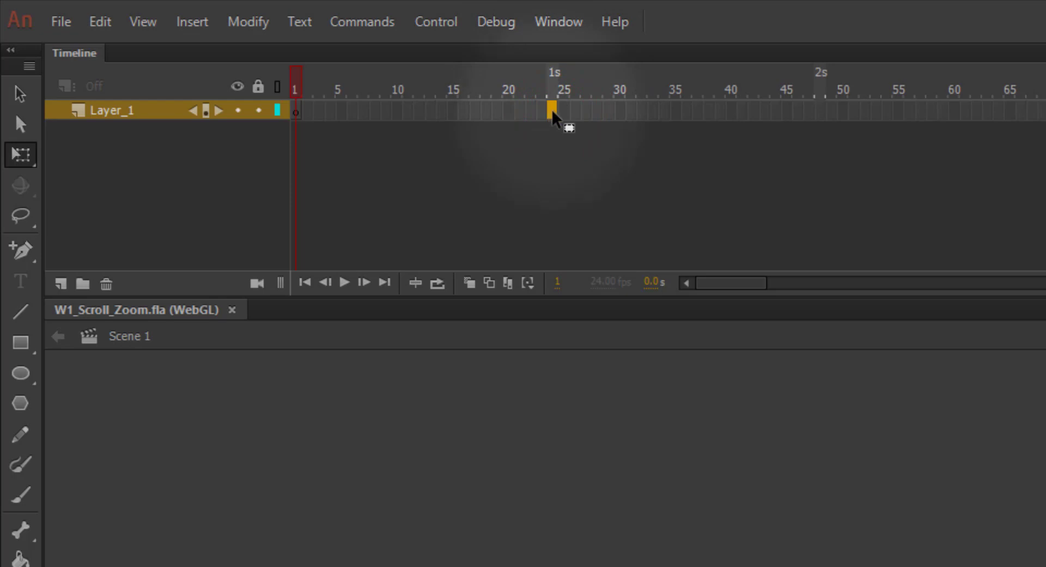
drag(545, 112, 523, 119)
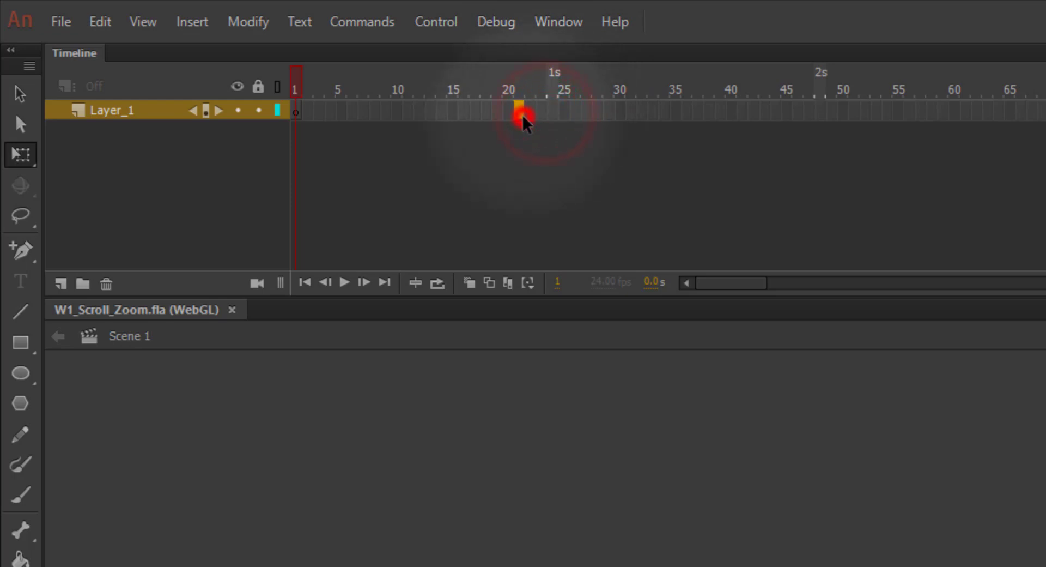
click(295, 110)
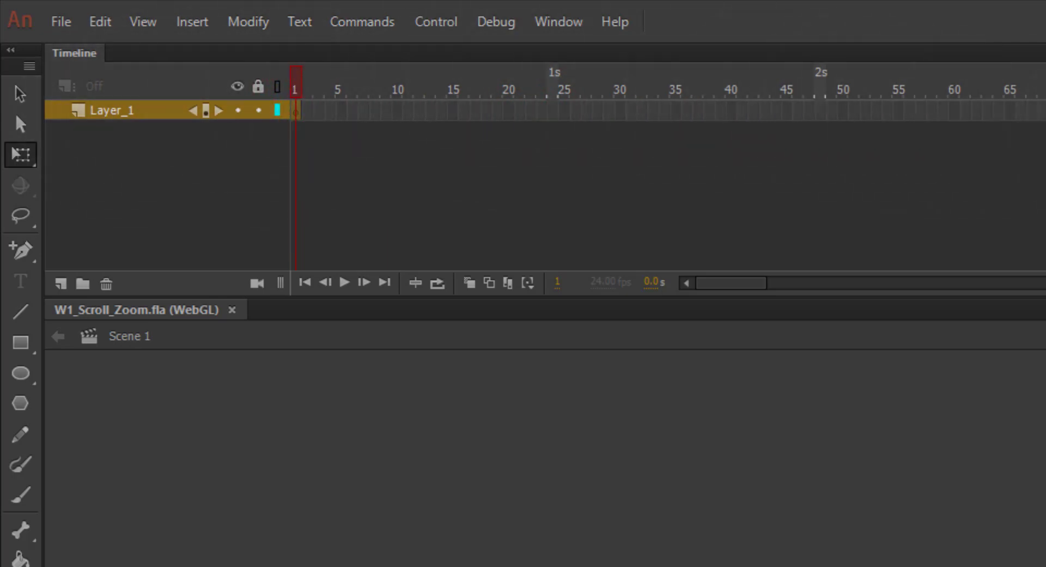
click(1018, 114)
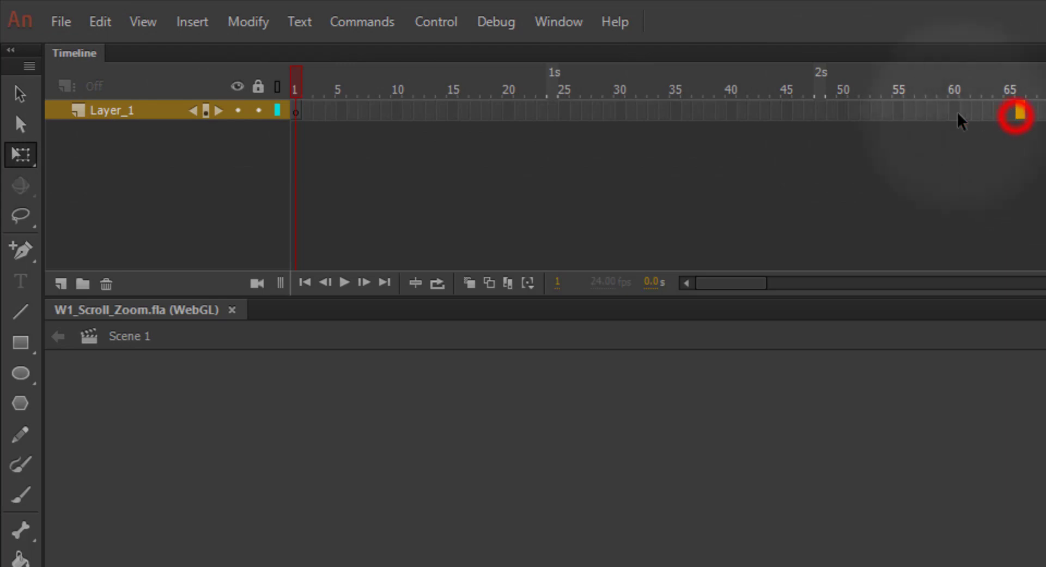
click(294, 113)
click(310, 113)
click(329, 115)
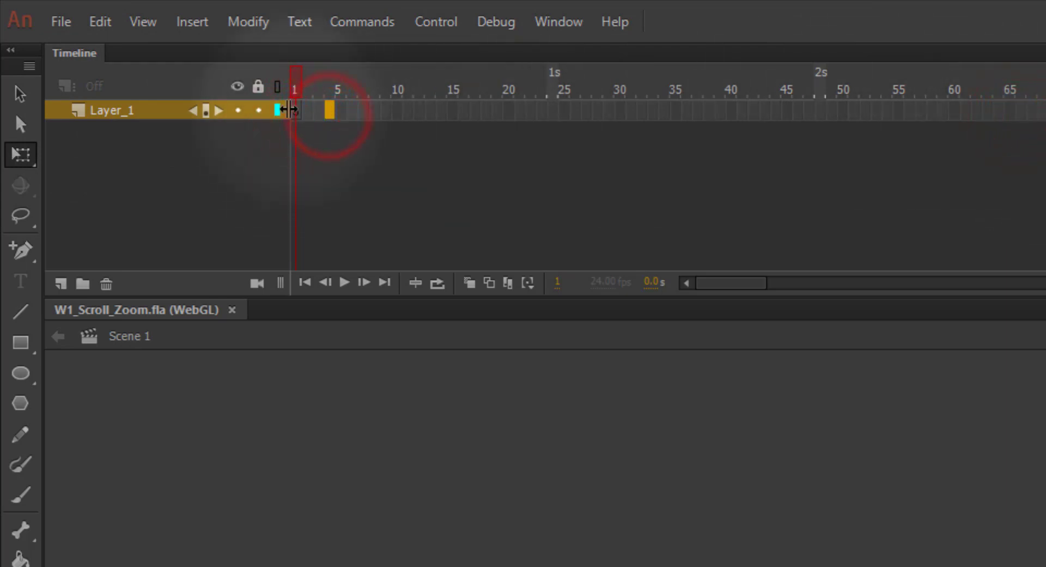
Step: Rename Layer_1 as City
double_click(107, 111)
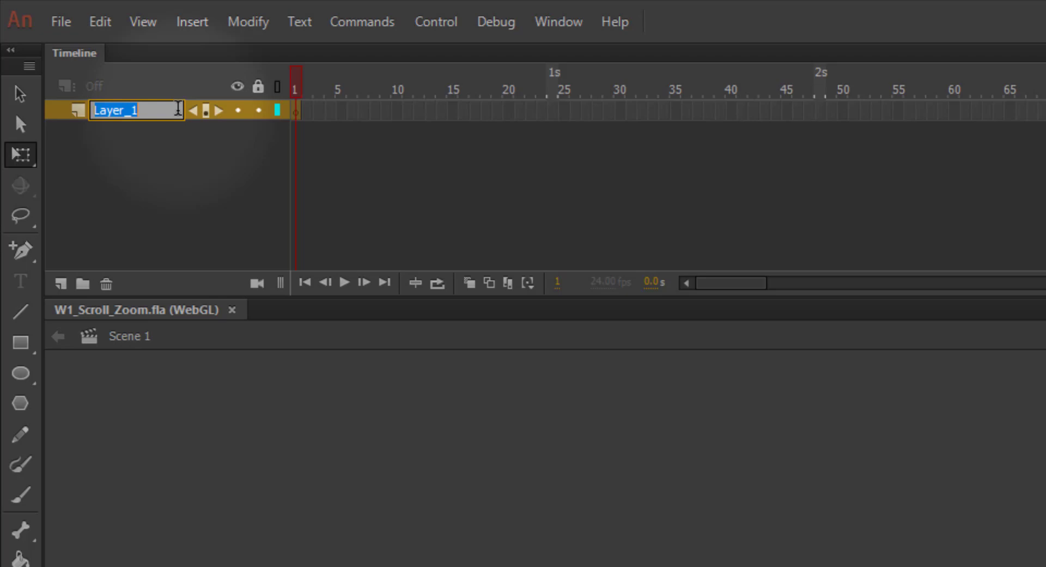
text(City)
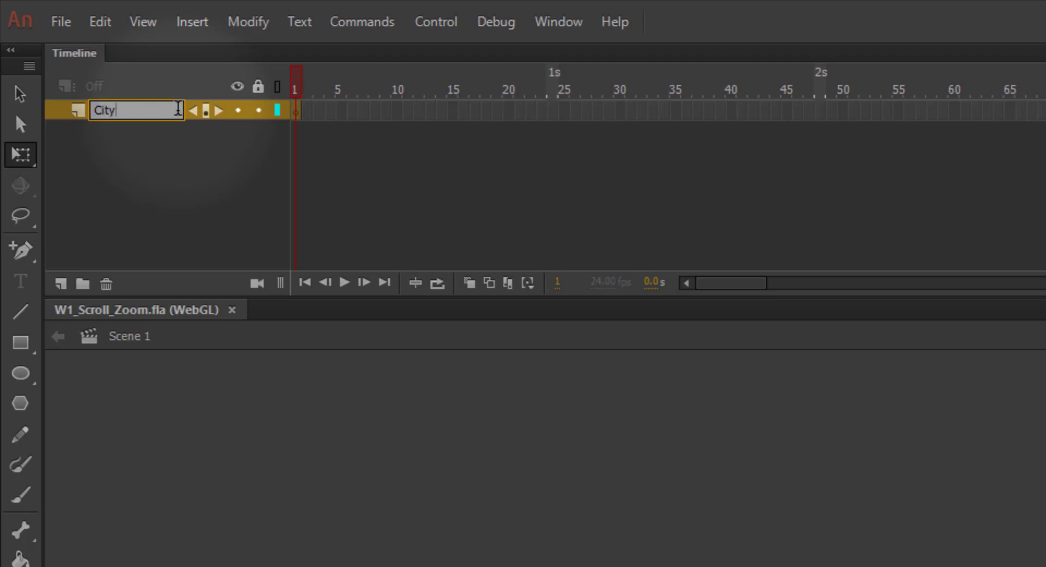
key(Return)
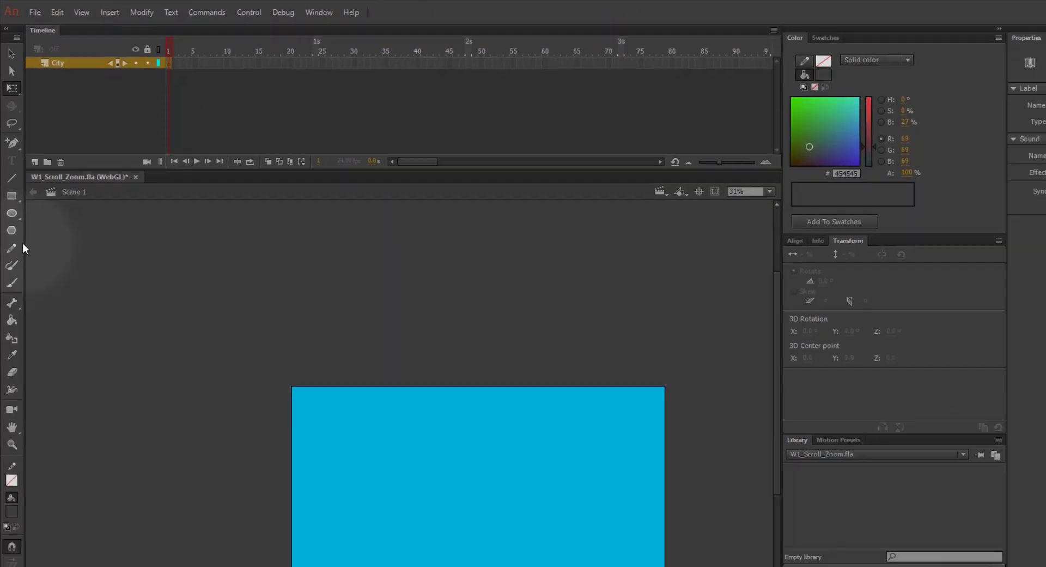
Step: Draw a #666666 grey rectangle about 3014 px wide and 234 px high across the stage's lower edge, extending past both sides
click(11, 195)
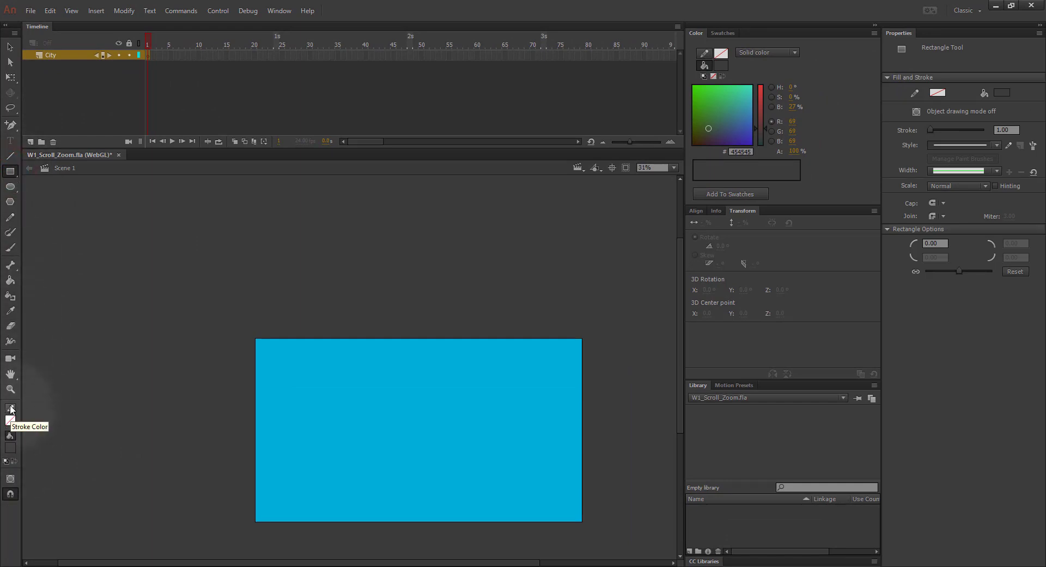
click(10, 450)
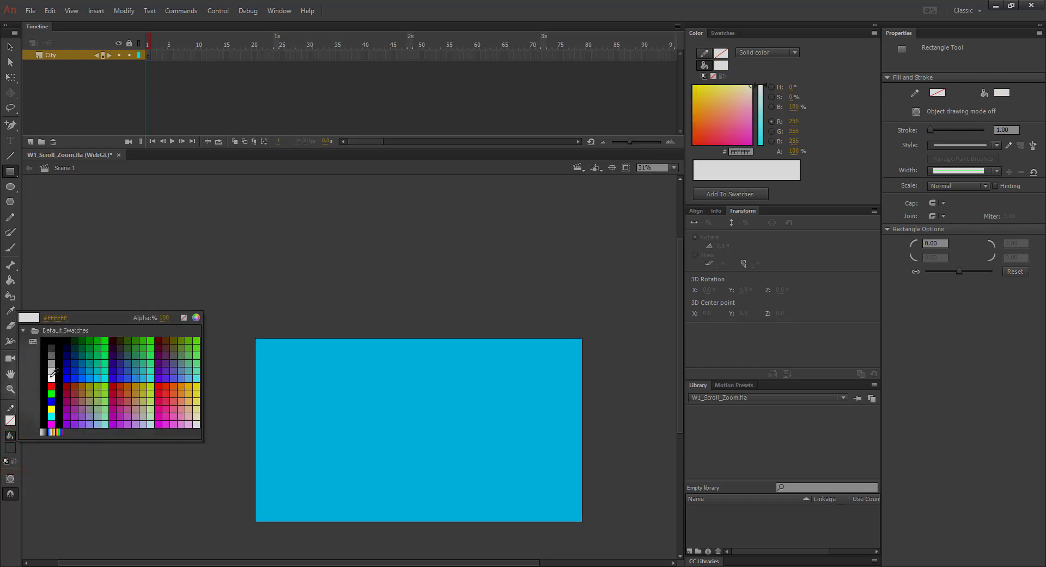
click(52, 357)
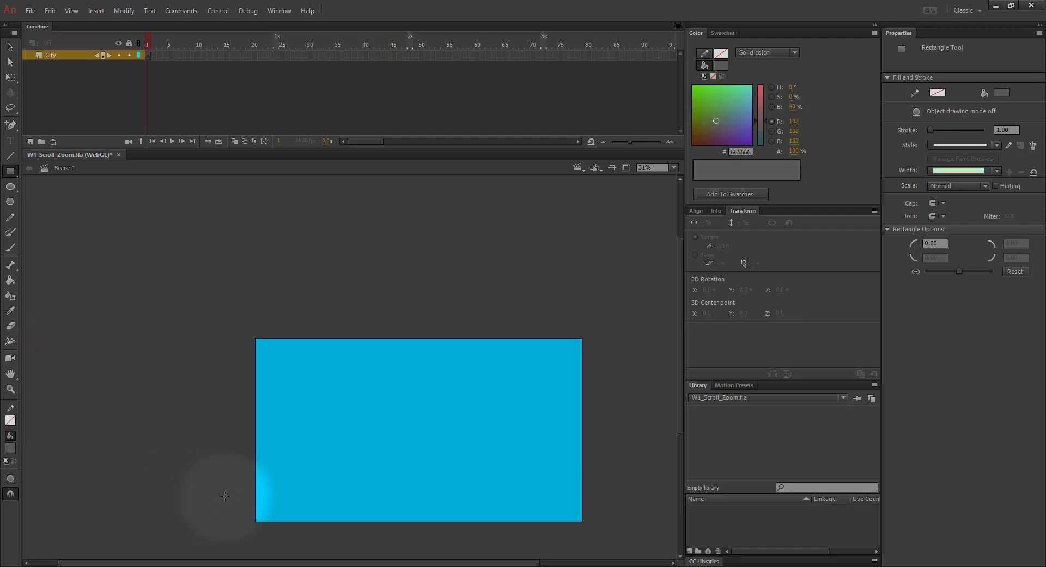
drag(226, 492, 738, 532)
click(585, 419)
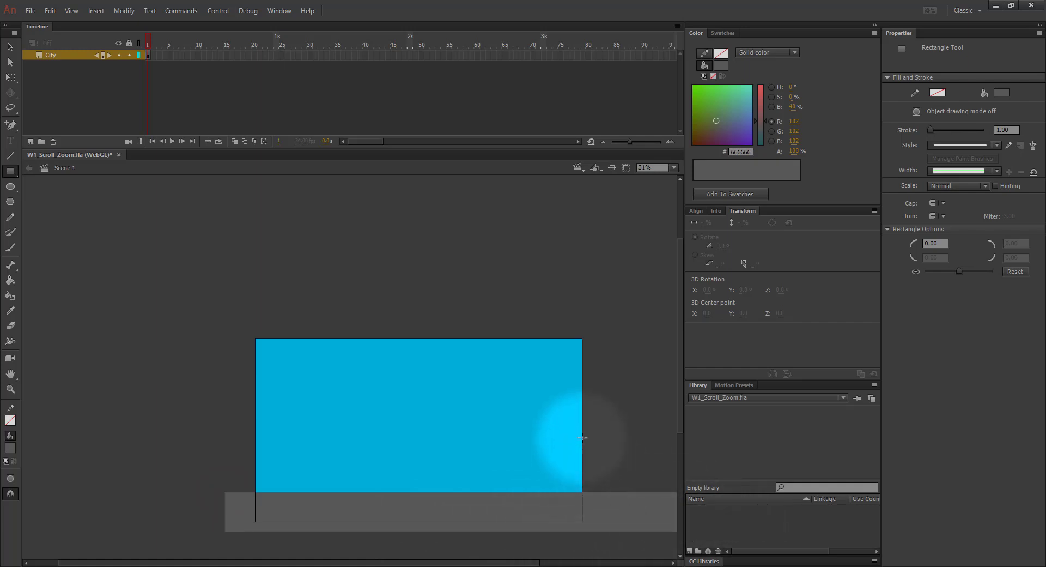
Step: Narrow the grey rectangle to about 2797 px wide with the Free Transform tool, scaling it symmetrically about its centre
key(ctrl+minus)
key(ctrl+minus)
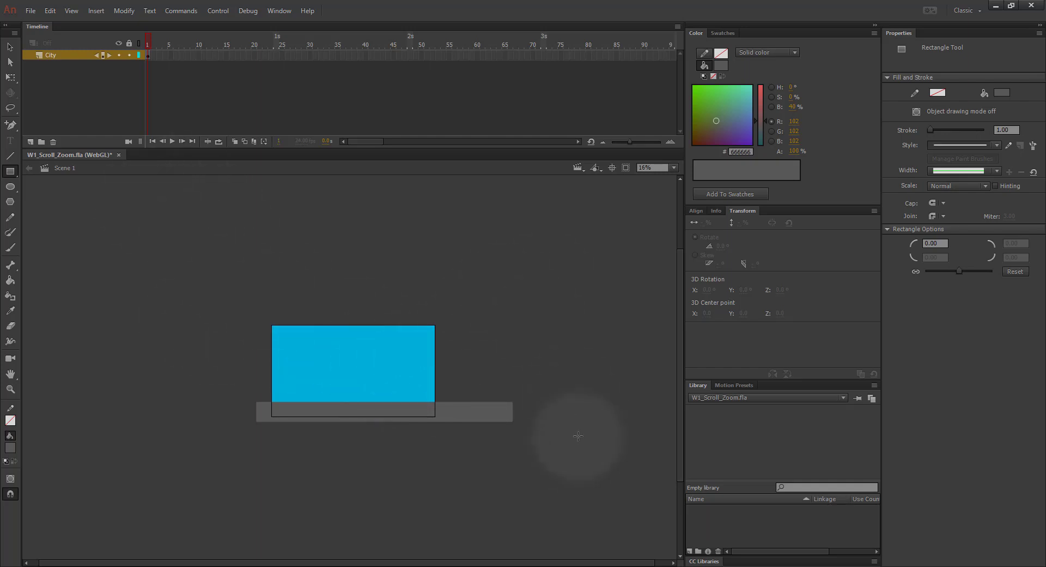
click(11, 77)
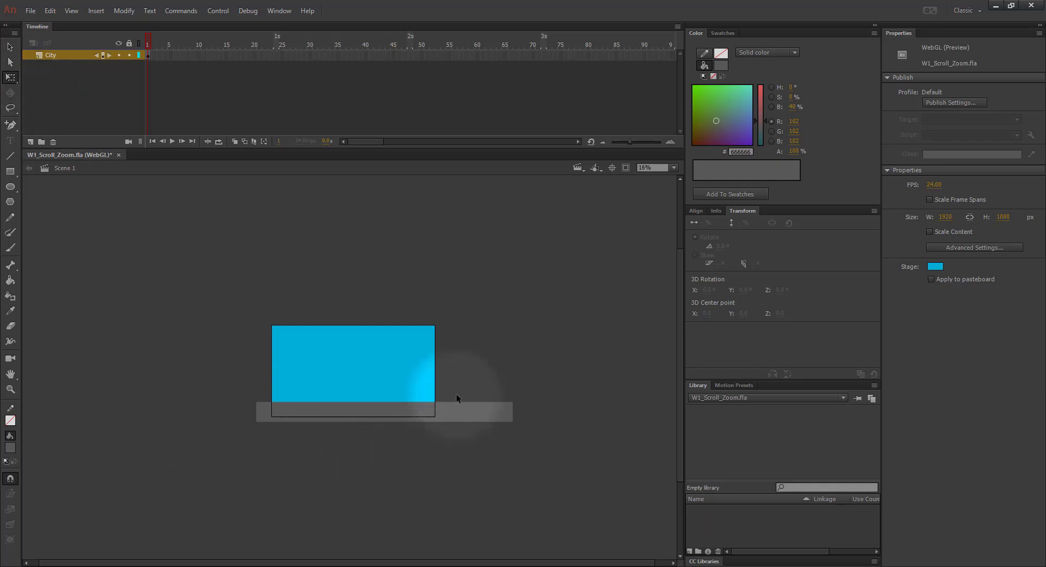
click(462, 411)
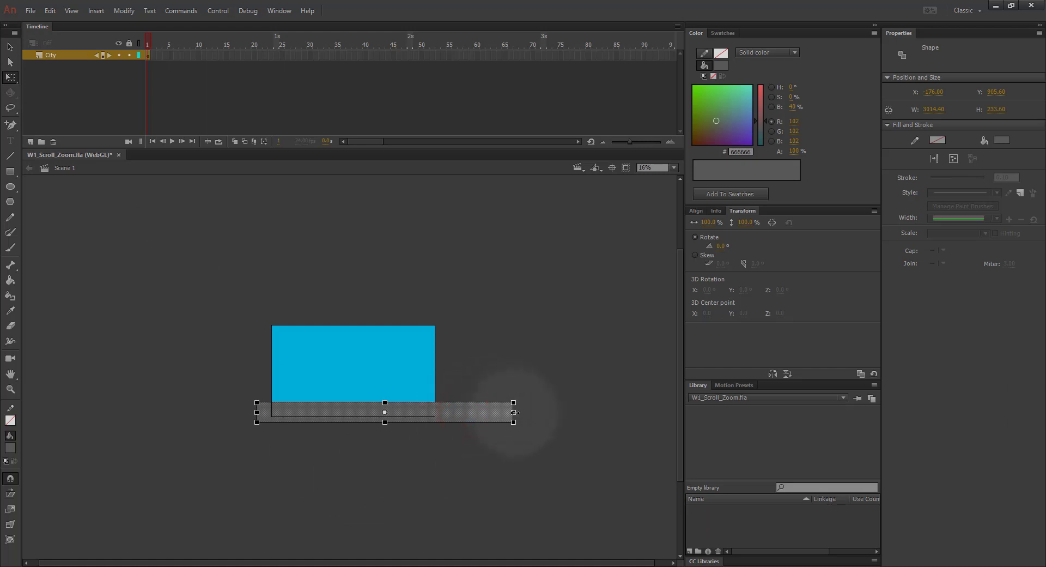
mouse_move(515, 412)
mouse_down()
mouse_move(628, 410)
mouse_move(506, 402)
mouse_up()
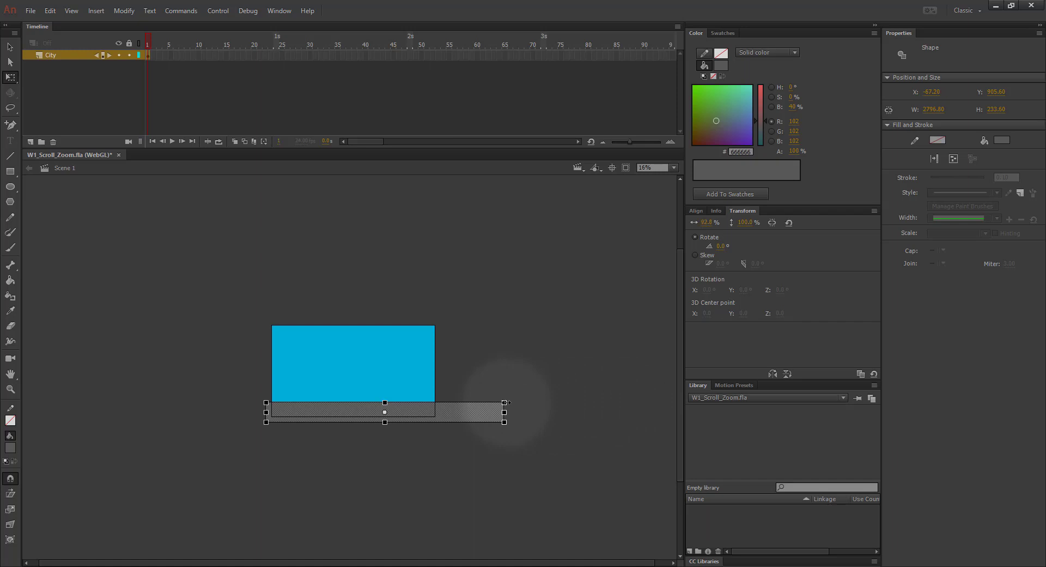
Step: Stretch the grey rectangle to about 4845 px wide with Free Transform, keeping its left edge fixed
key(alt)
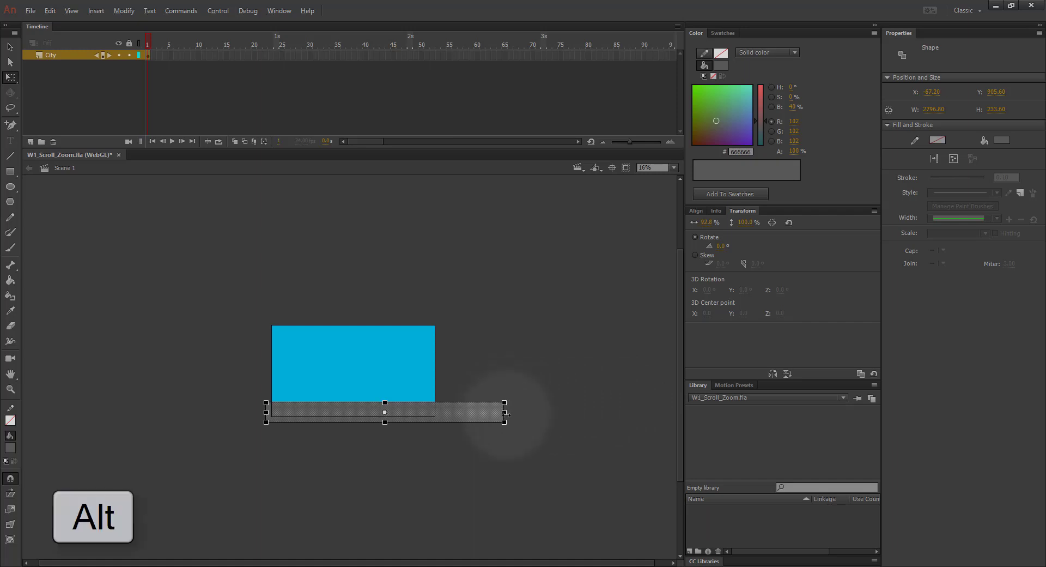
drag(505, 413, 678, 402)
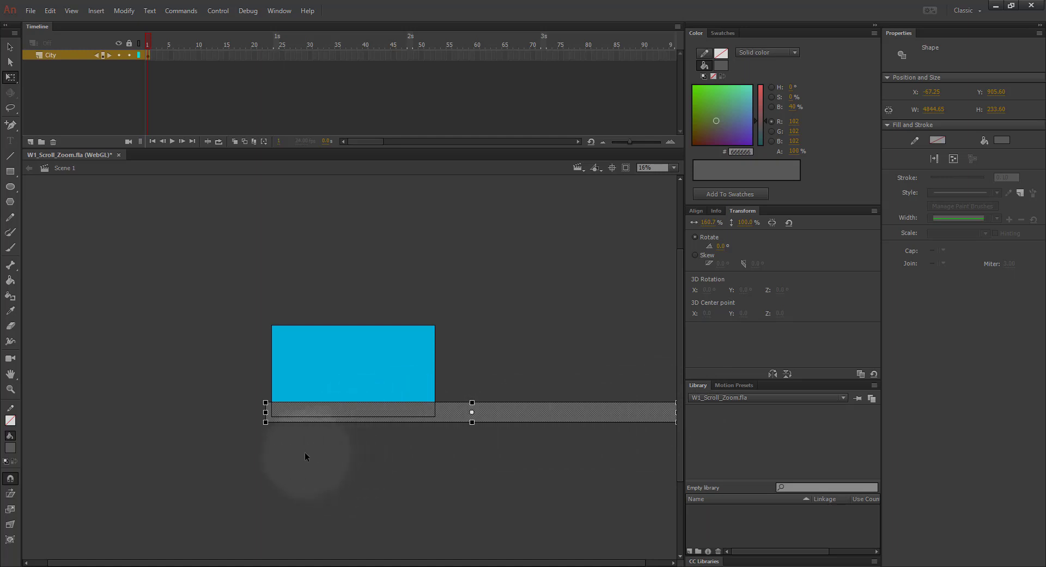
click(228, 451)
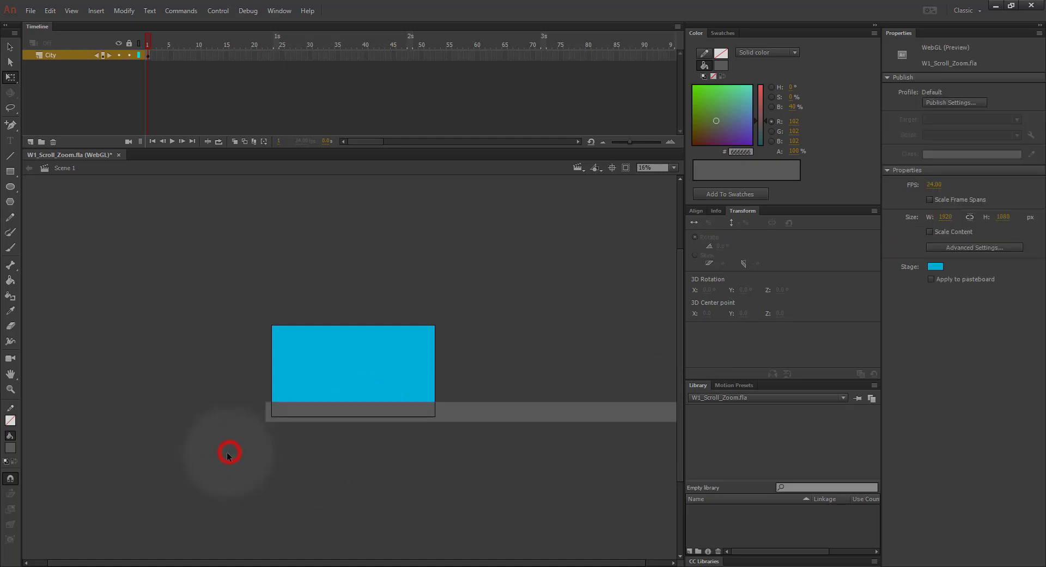
Step: Delete the grey rectangle from frame 1 of the City layer
click(148, 57)
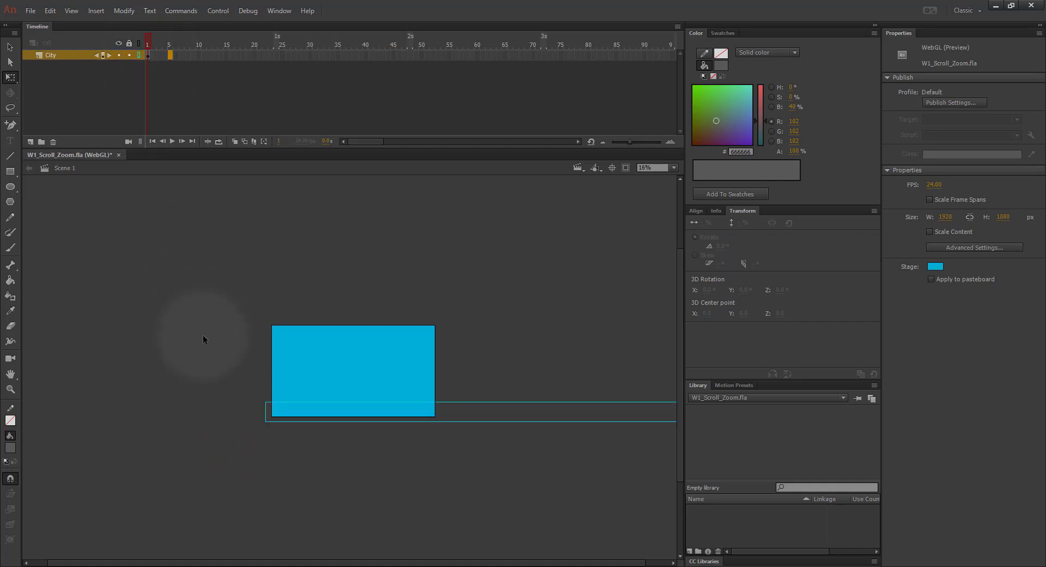
click(217, 359)
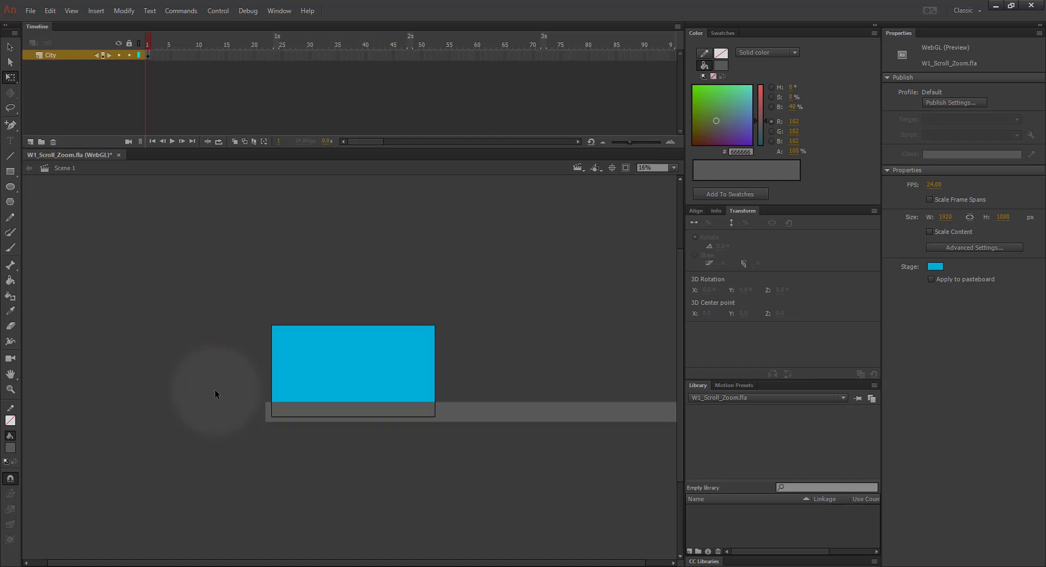
key(ctrl+a)
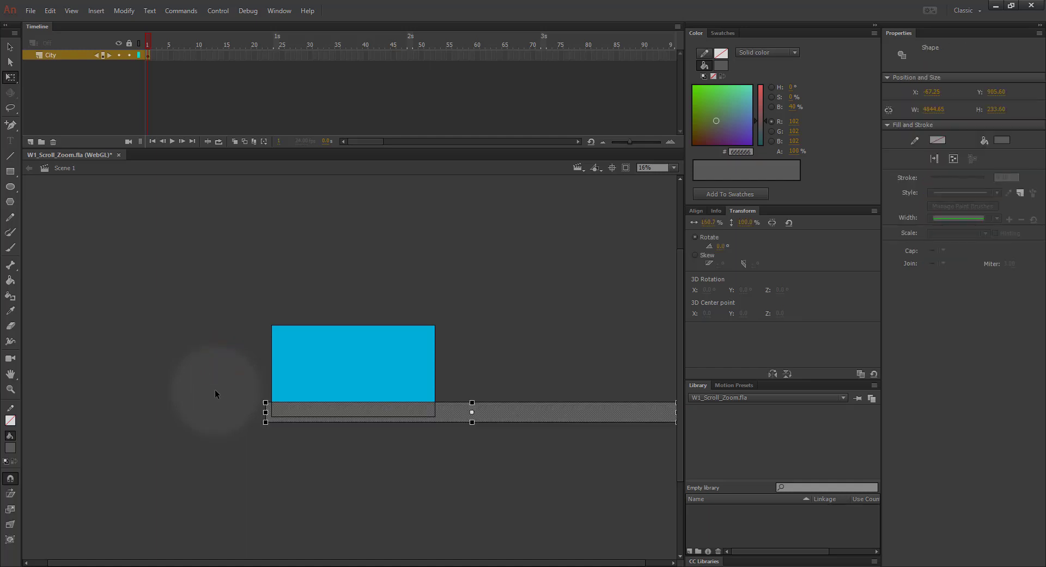
key(Delete)
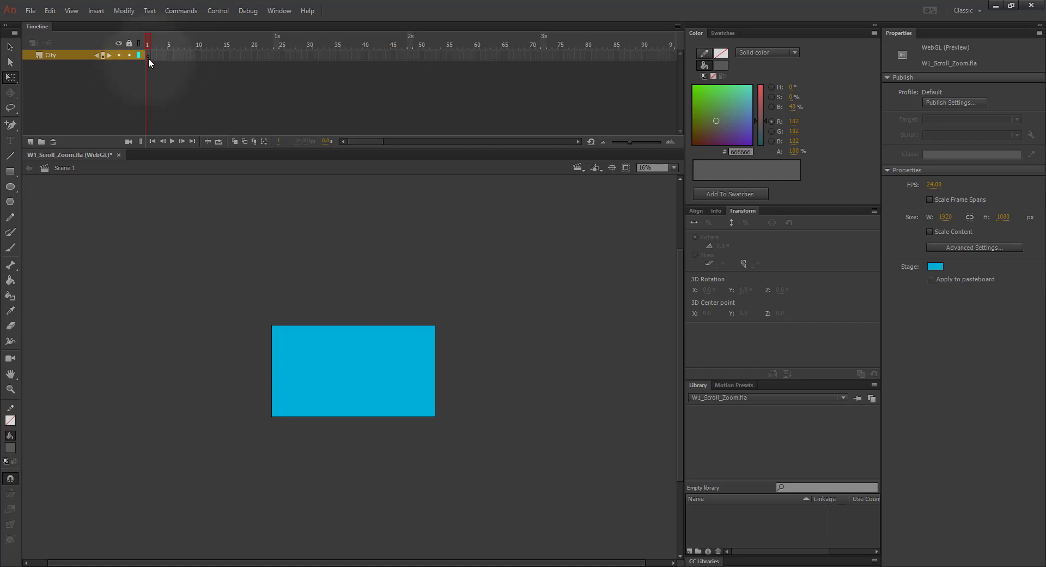
Step: Draw a #666666 road rectangle about 4909 px wide and 371 px high across the stage's lower edge, extending far past its right side
click(11, 171)
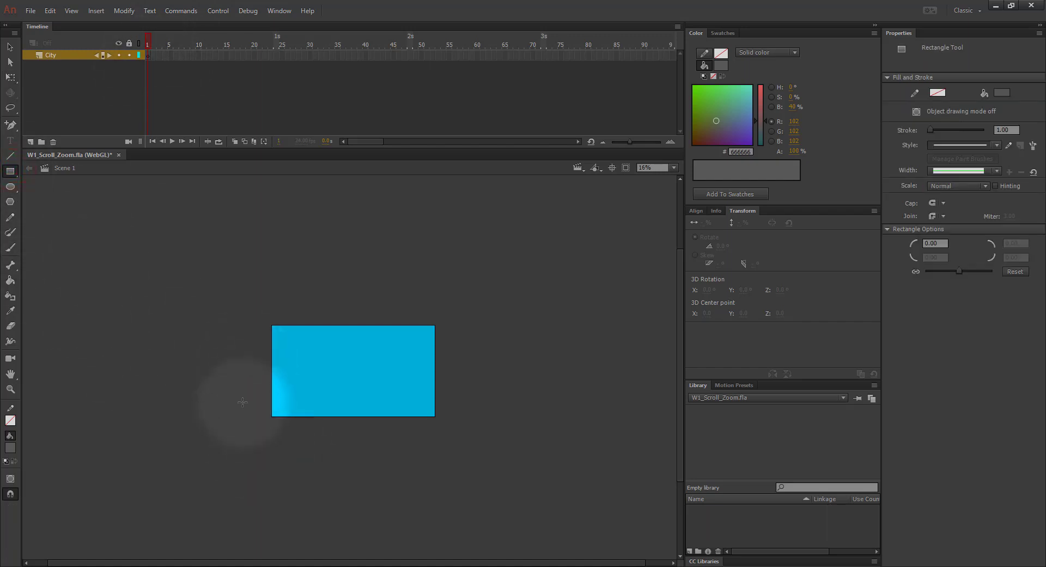
drag(256, 398, 673, 430)
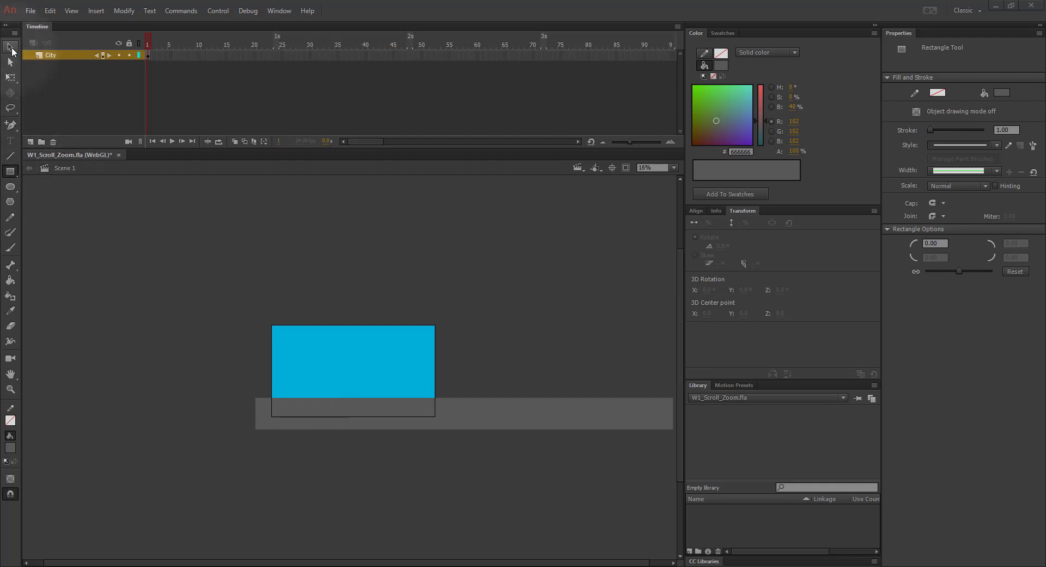
key(v)
key(v)
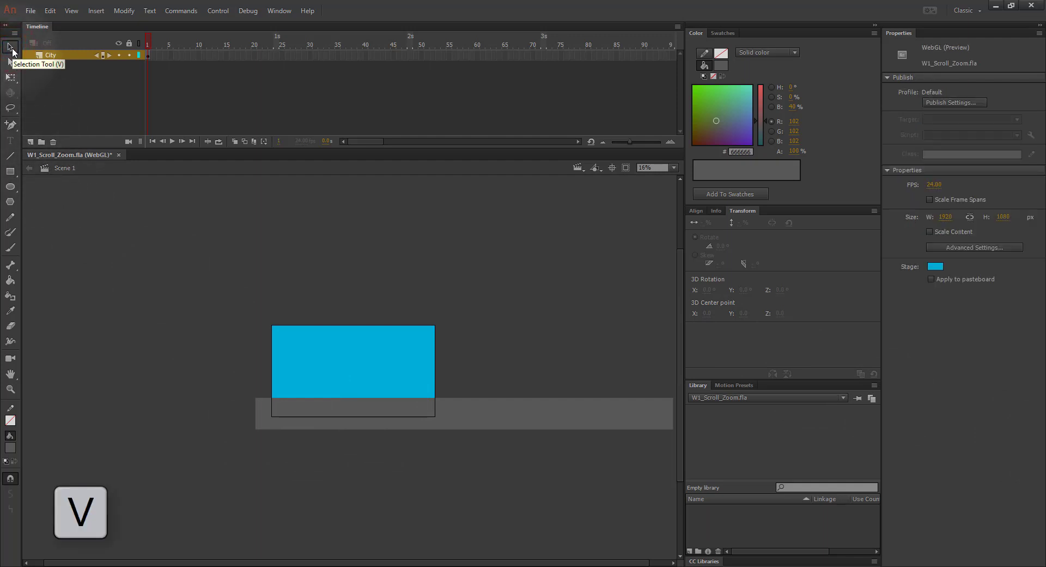
Step: Move the road rectangle slightly right and down to about X -122, Y 902
click(456, 418)
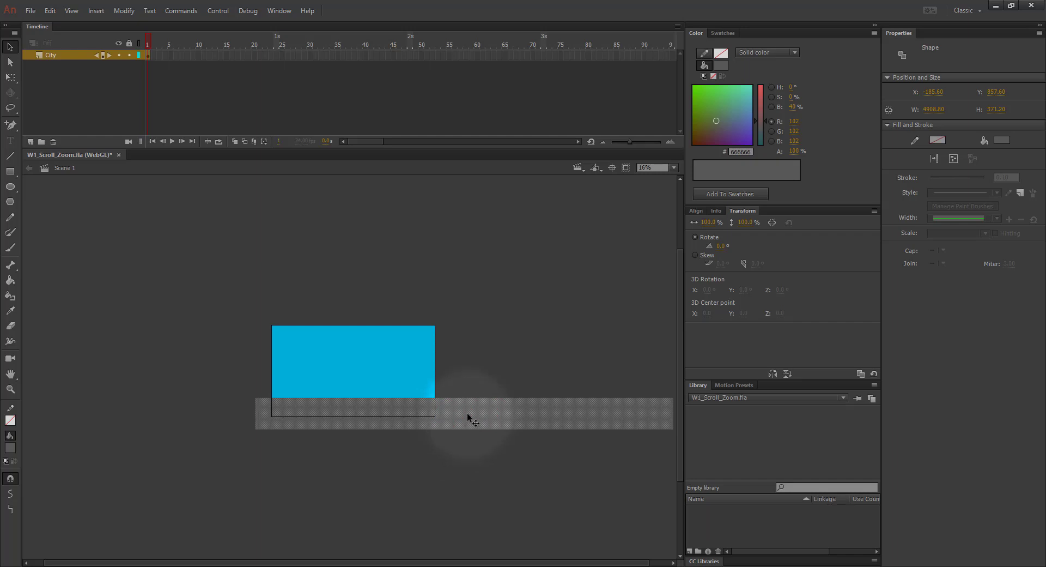
mouse_move(468, 413)
mouse_down()
mouse_move(464, 427)
mouse_move(466, 404)
mouse_move(399, 414)
mouse_move(472, 416)
mouse_up()
key(Down)
key(Down)
key(Down)
key(Down)
key(Down)
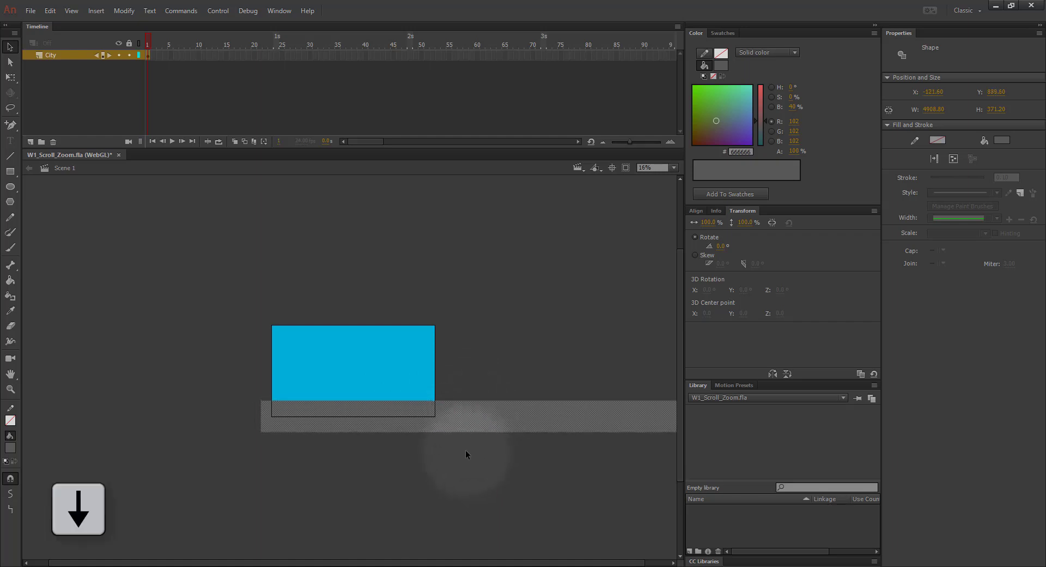
key(Down)
key(Down)
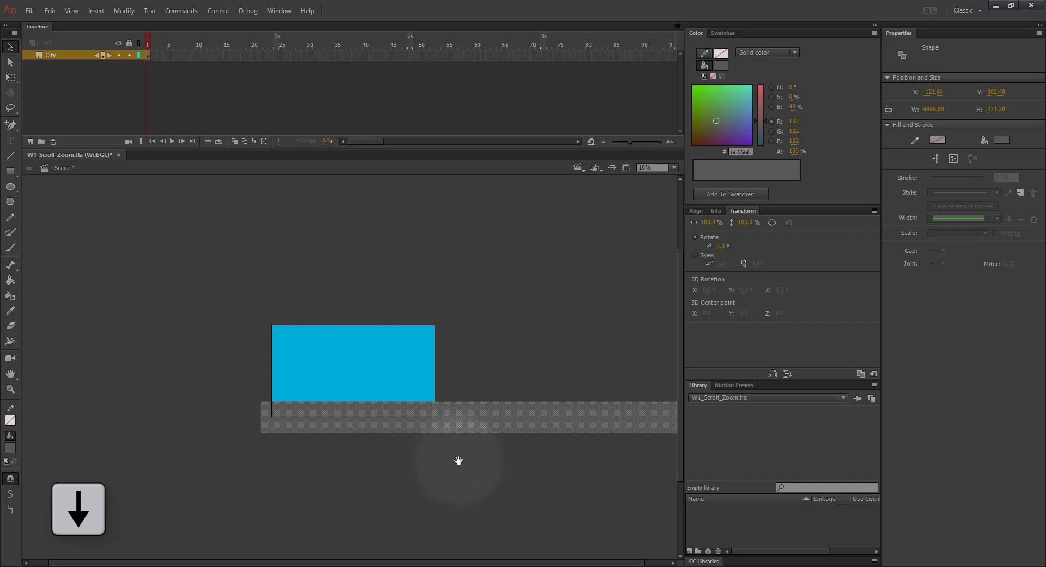
Step: Draw a #333333 strip about 4915 px wide and 83 px high along the road's upper edge
key(space)
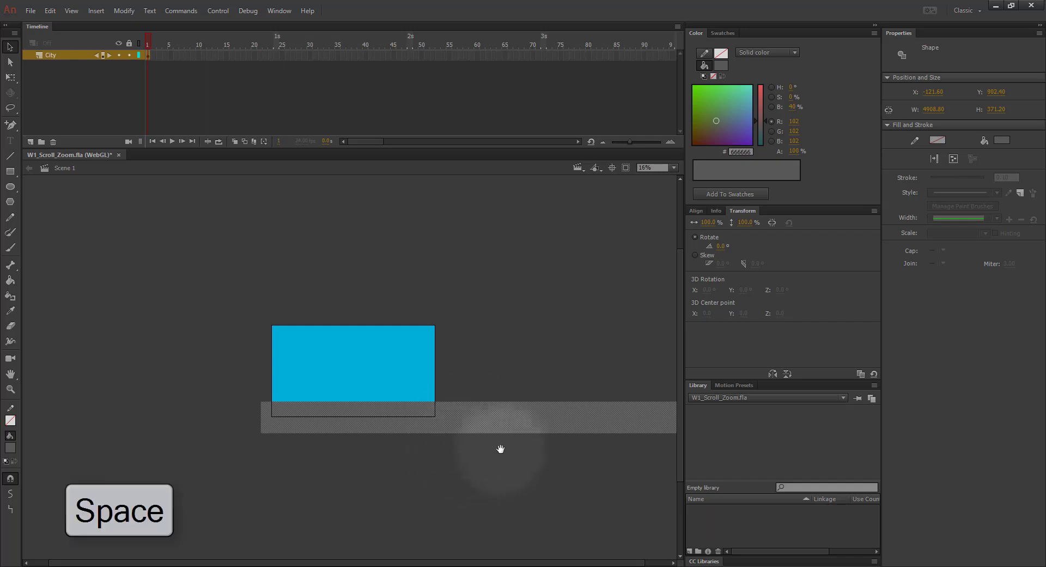
drag(507, 448, 450, 434)
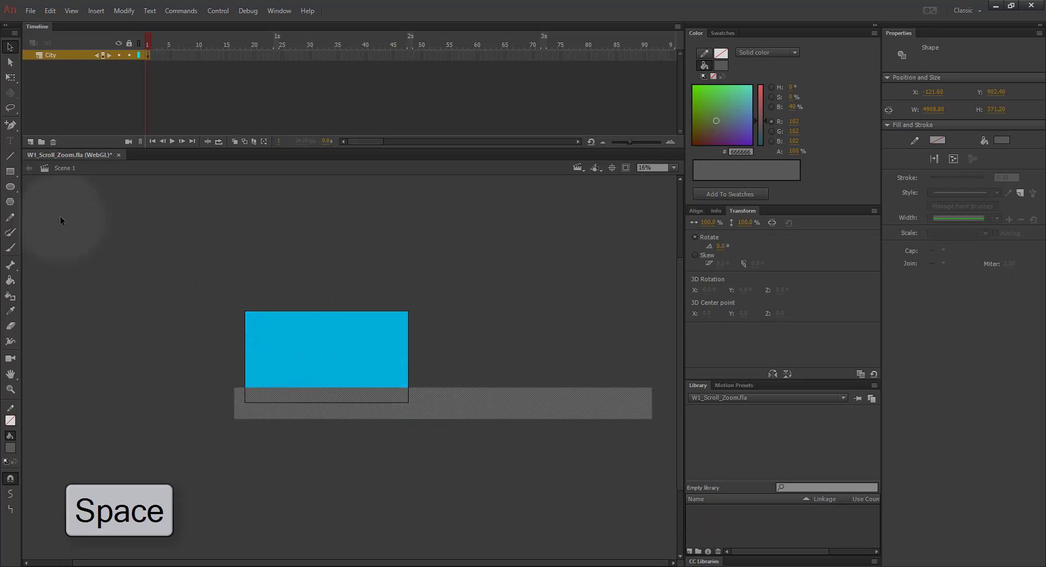
click(10, 172)
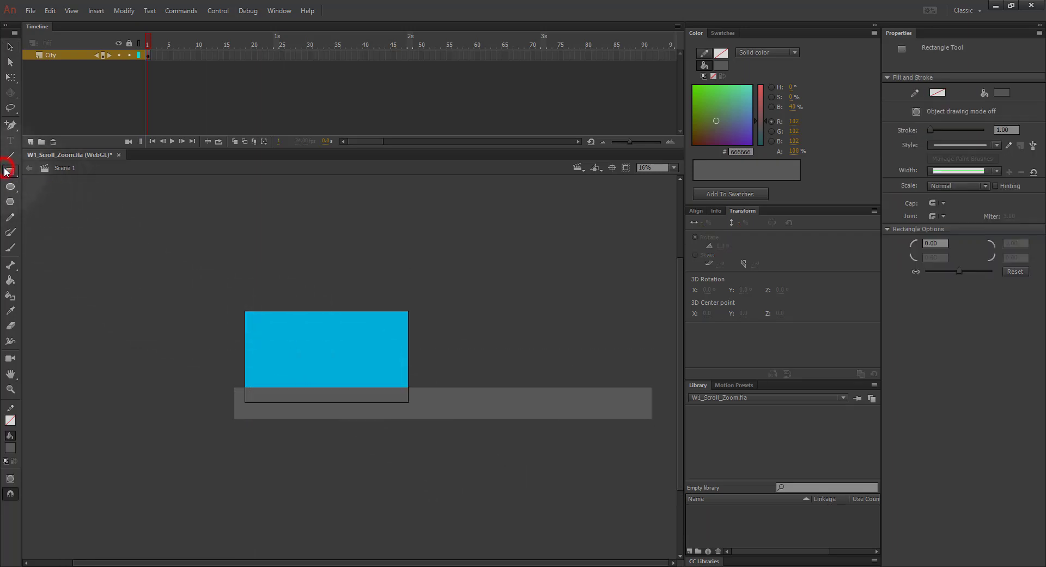
click(11, 449)
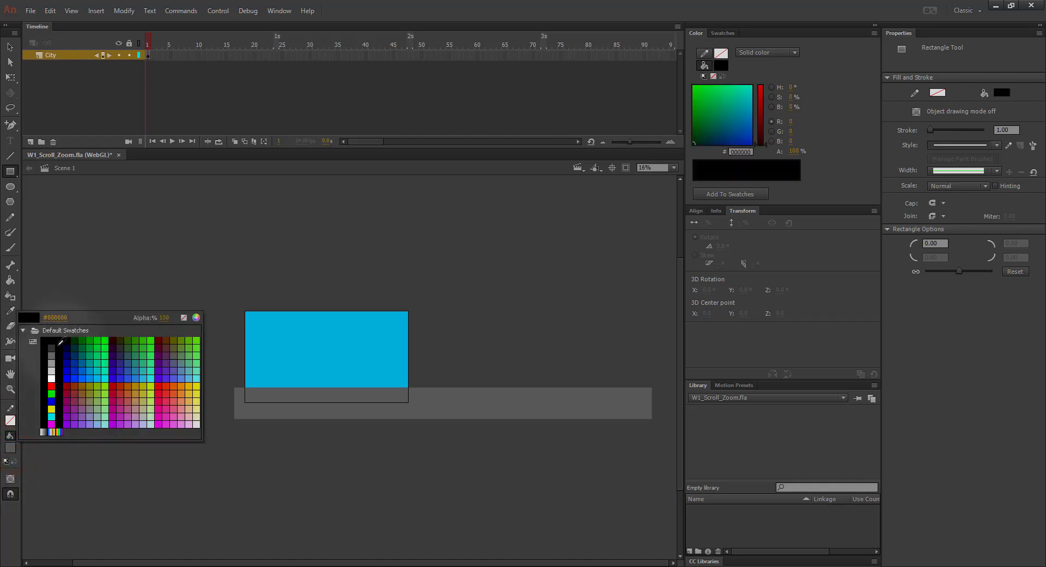
click(51, 348)
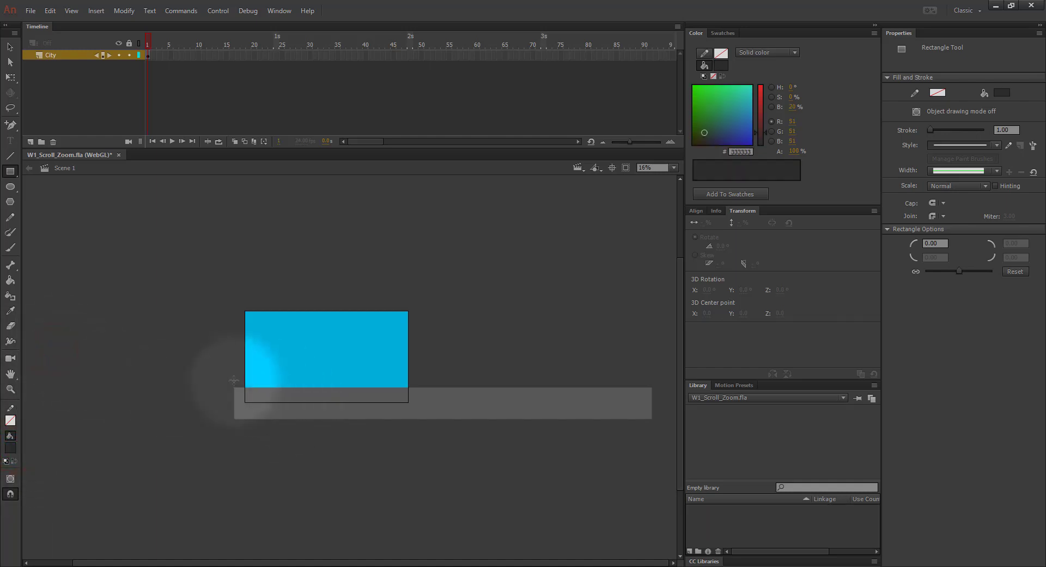
drag(233, 380, 652, 388)
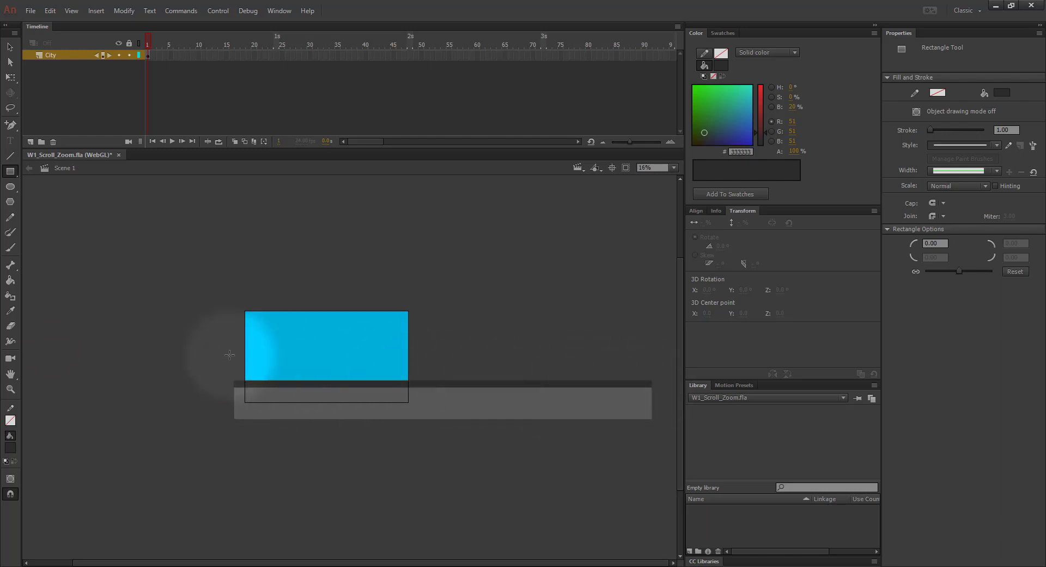
Step: Reduce the dark strip's height to about 54 px with Free Transform, keeping its lower edge on the road
key(ctrl+equal)
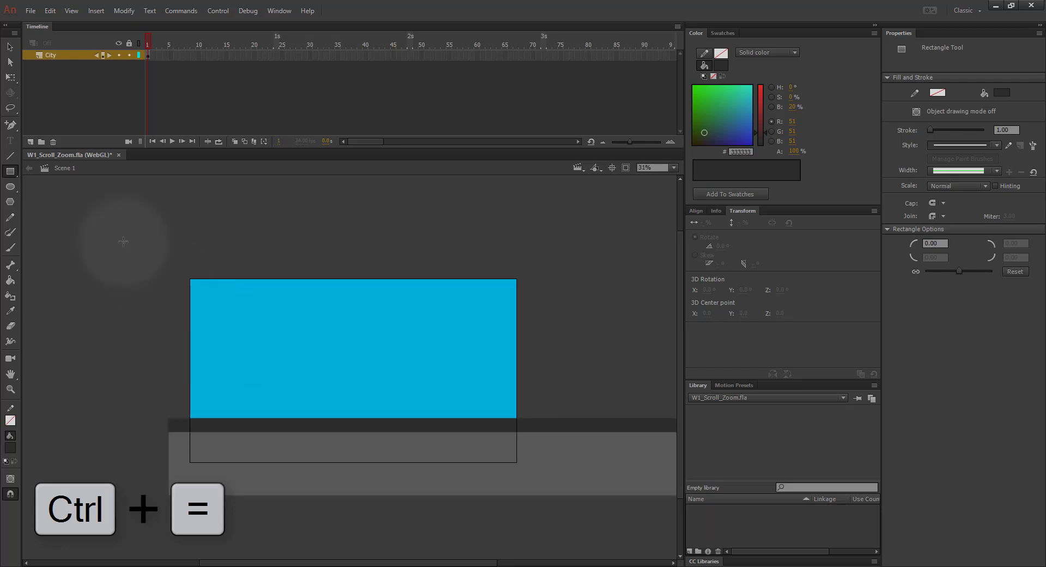
click(10, 78)
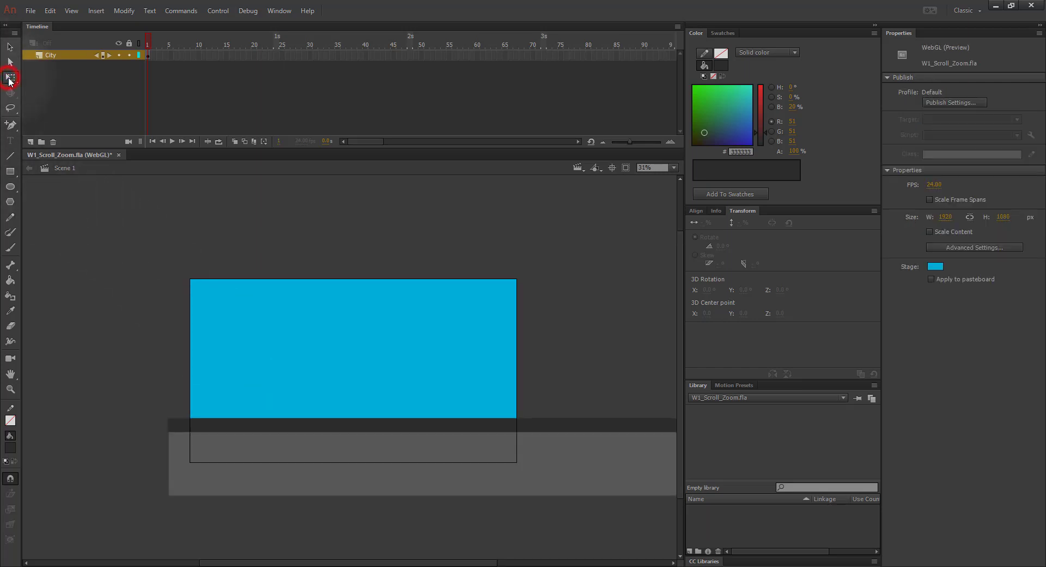
click(388, 427)
click(389, 426)
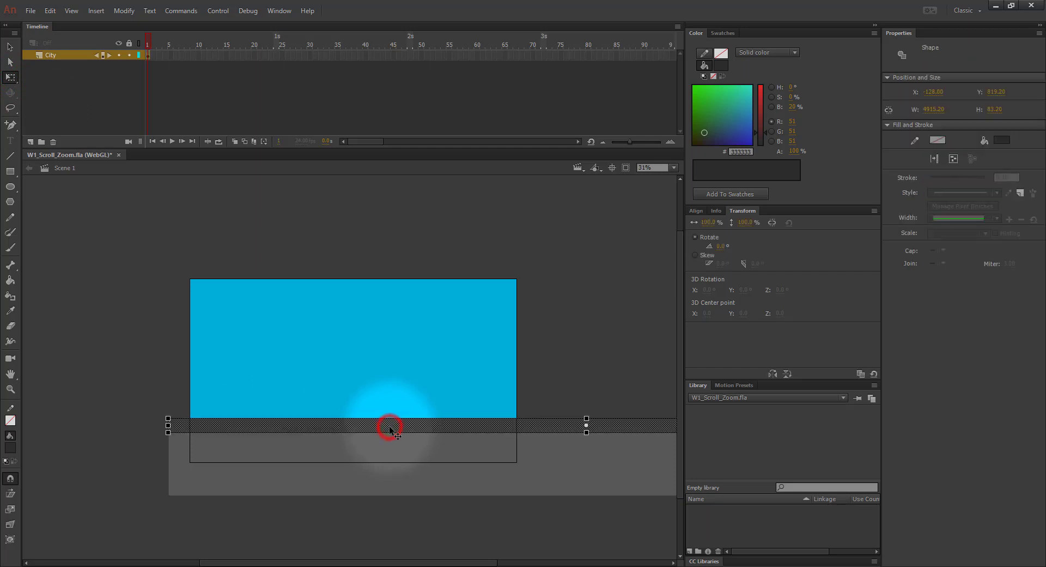
key(alt)
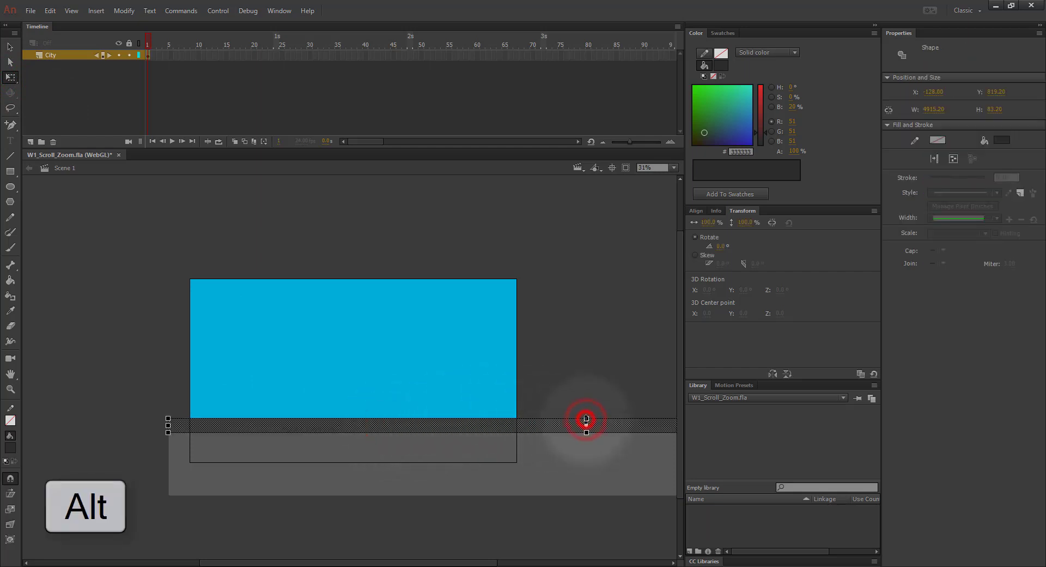
drag(586, 419, 586, 425)
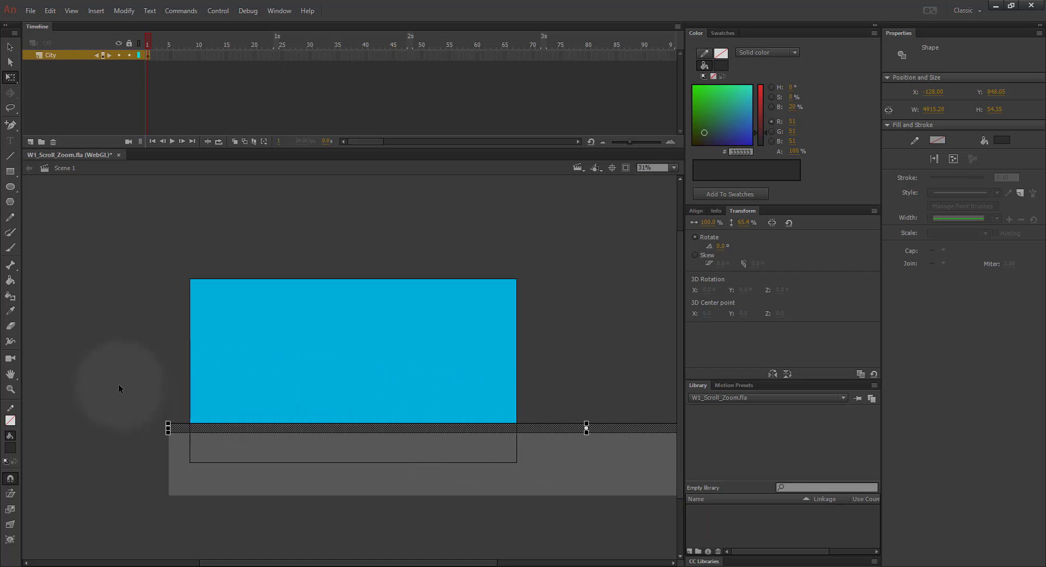
click(10, 48)
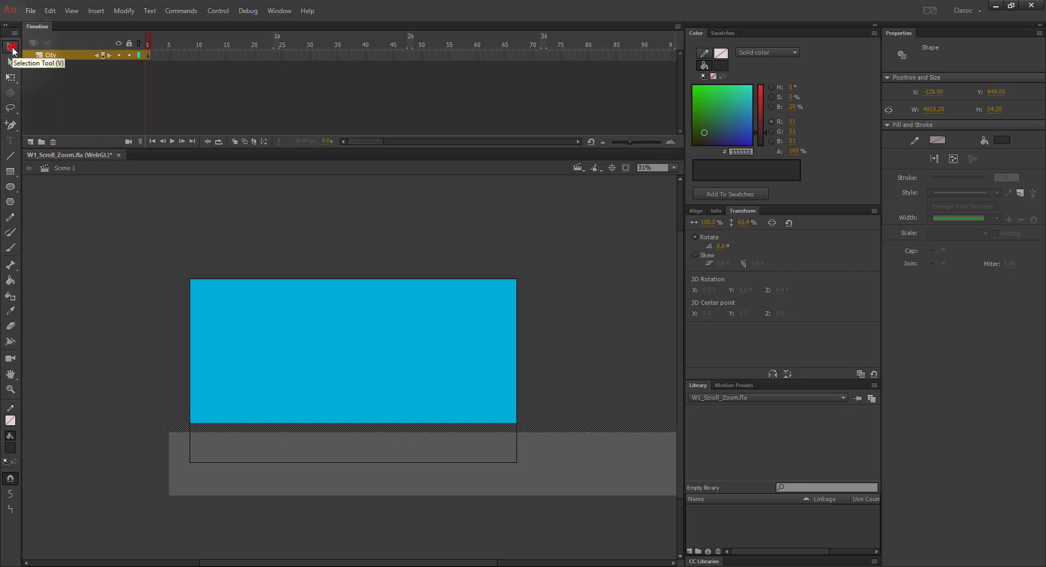
click(97, 404)
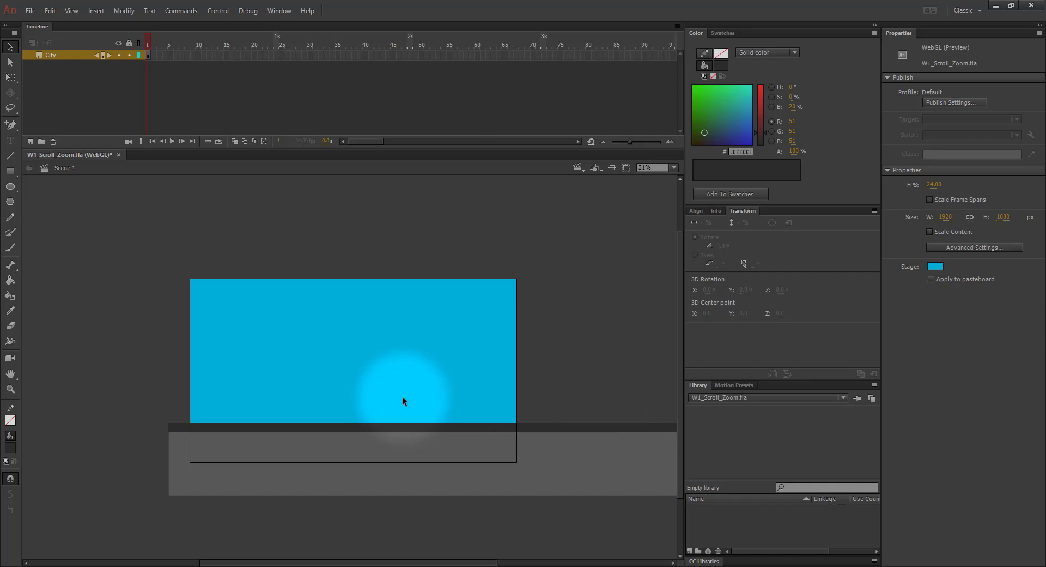
Step: Draw a #999999 light grey rectangle spanning the road's length just above the dark strip
scroll(402, 397, down, 2)
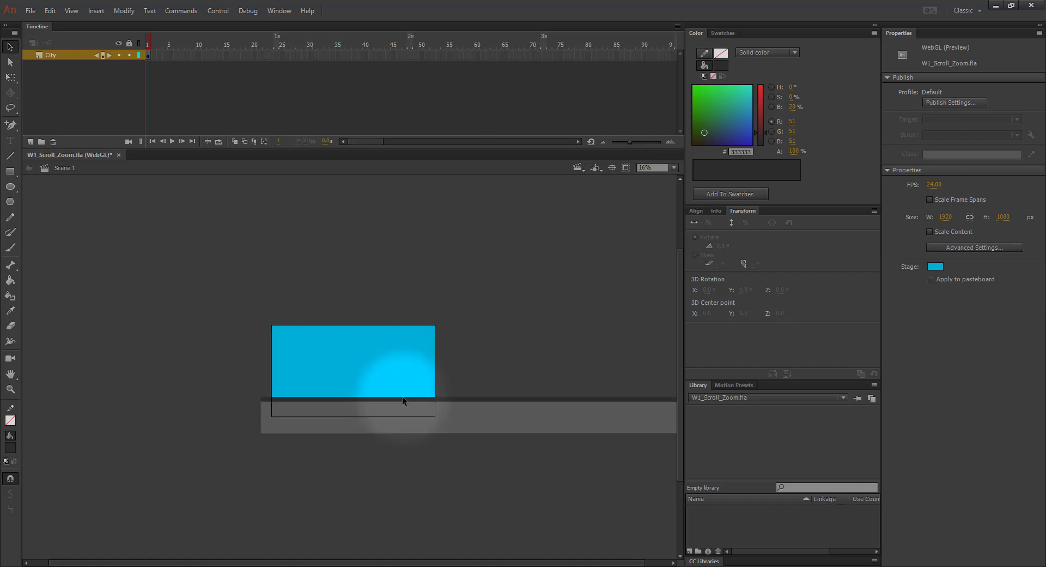
drag(444, 460, 352, 467)
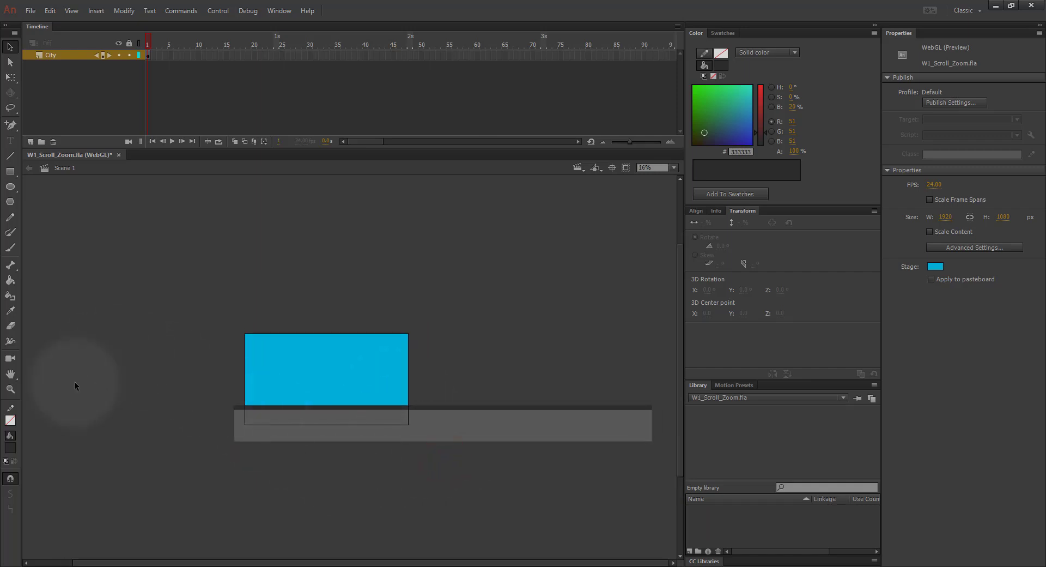
click(10, 171)
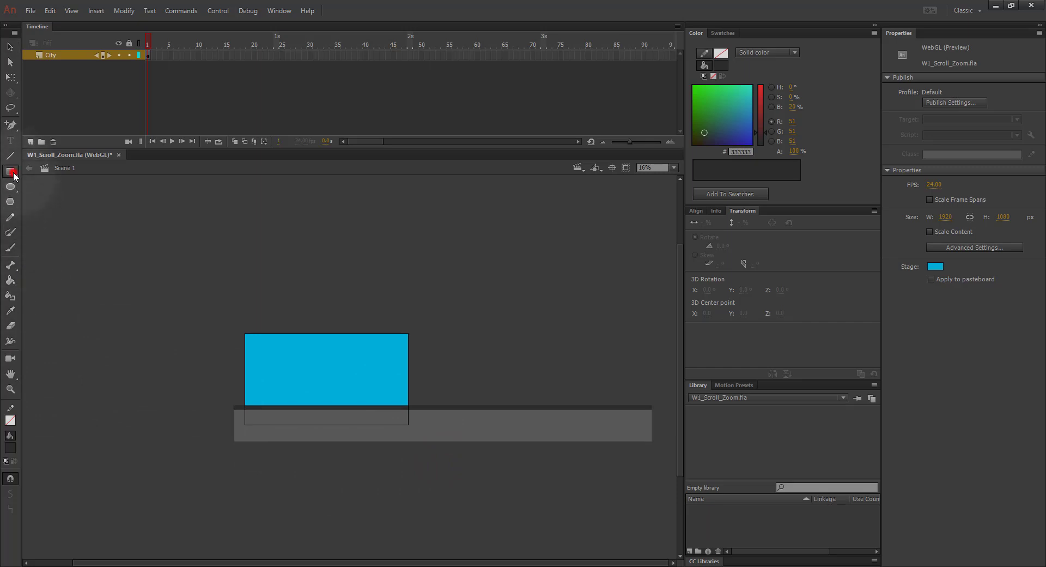
click(10, 448)
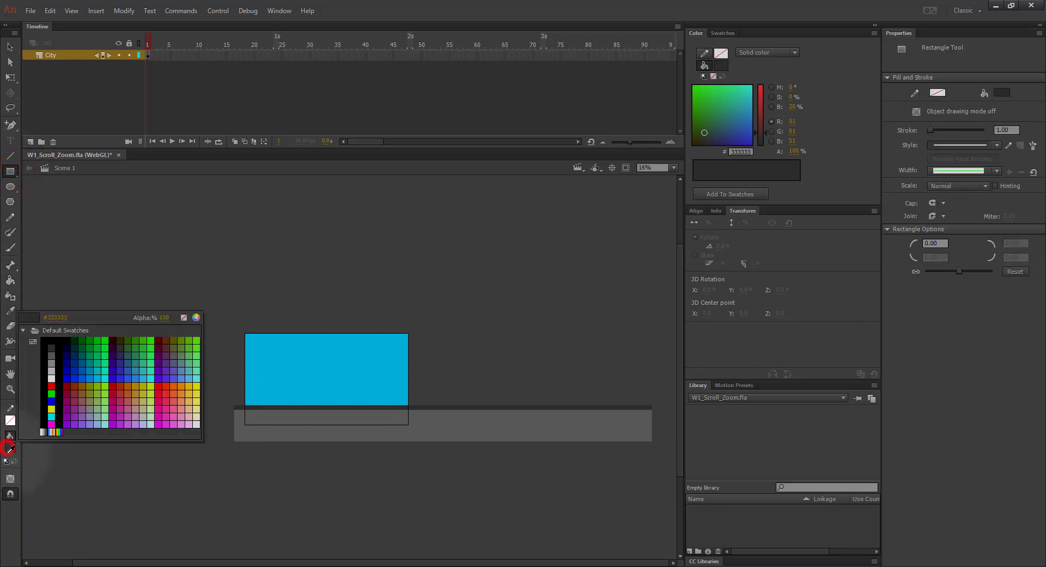
click(50, 355)
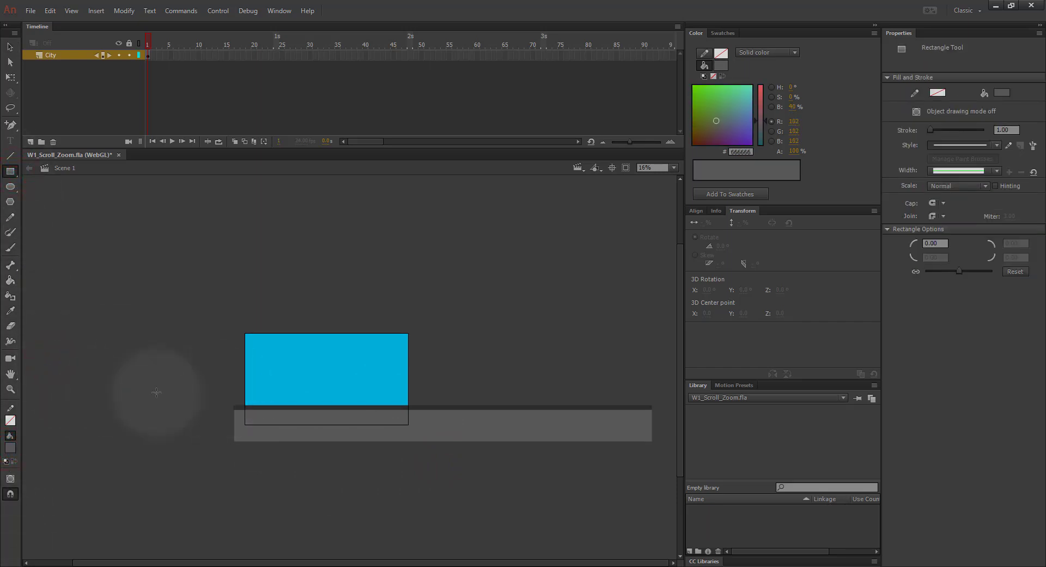
click(10, 447)
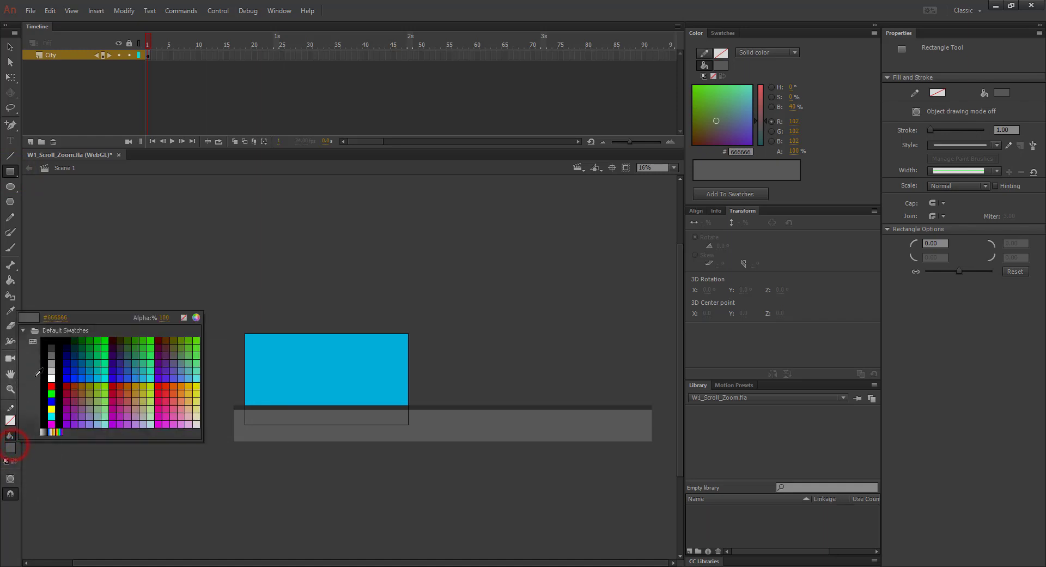
click(52, 362)
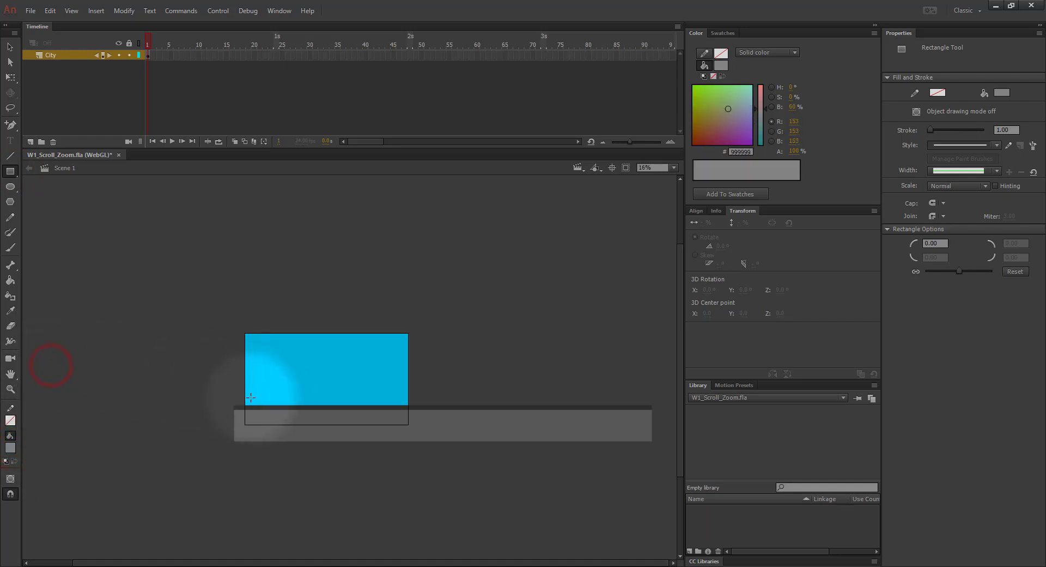
drag(233, 390, 651, 404)
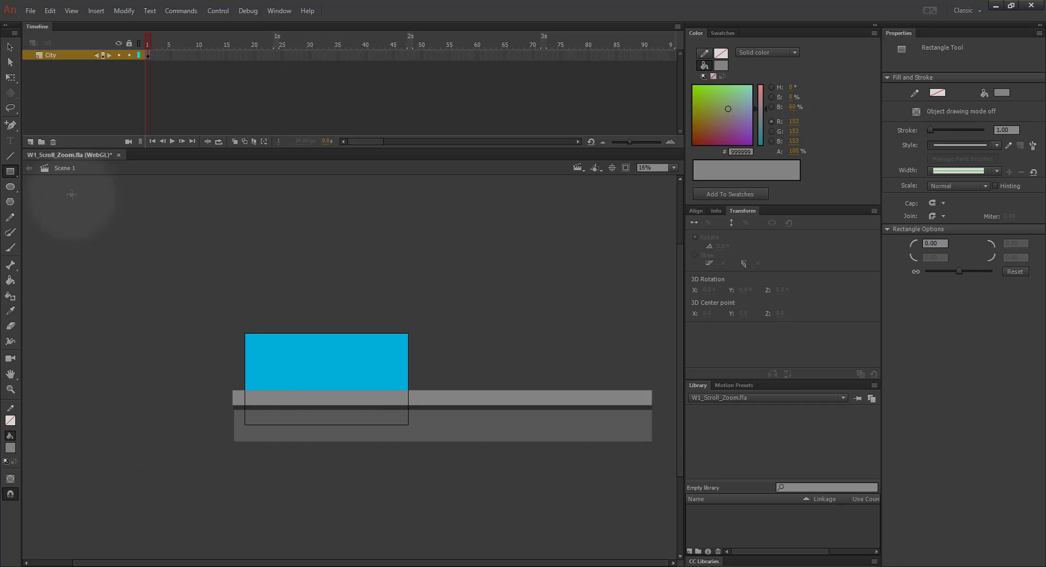
key(v)
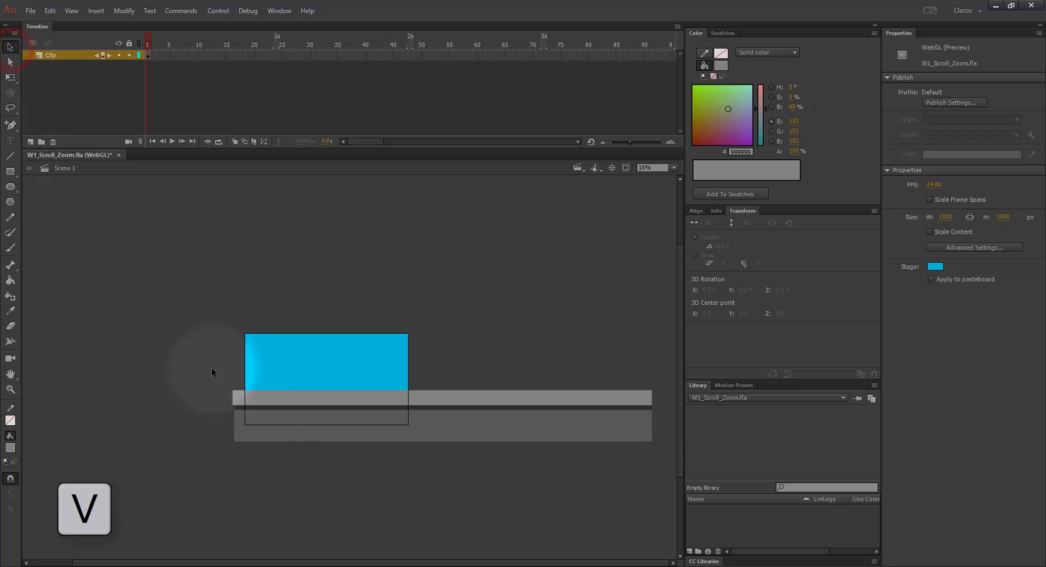
Step: Select the pavement, dark strip and road together and nudge them down to about Y 718
drag(212, 368, 664, 468)
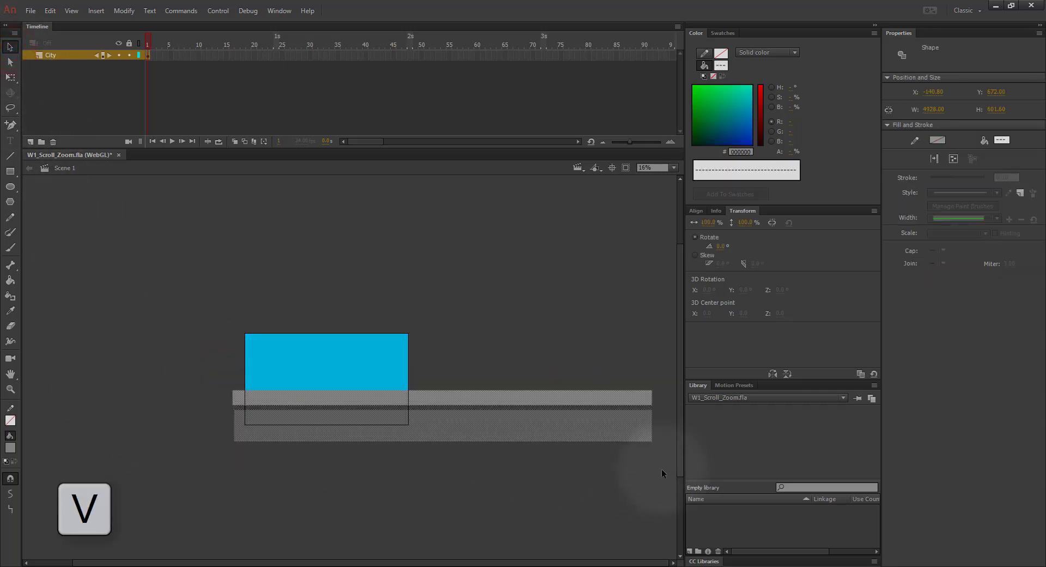
key(Down)
key(Down)
key(Down)
key(Down)
key(Down)
key(Down)
key(Down)
key(Down)
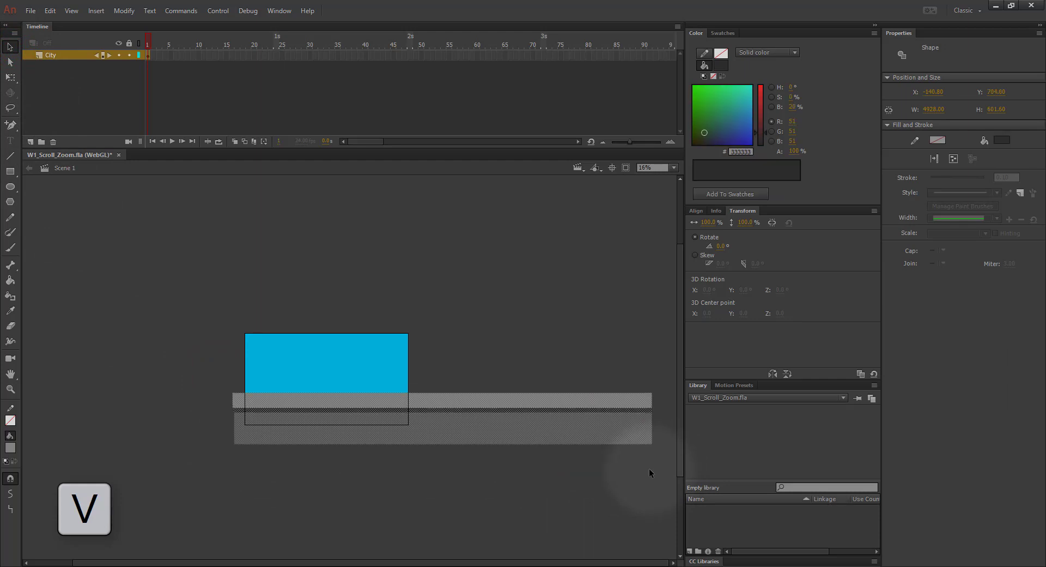
key(Down)
key(Down)
key(Up)
key(Up)
key(Up)
key(Up)
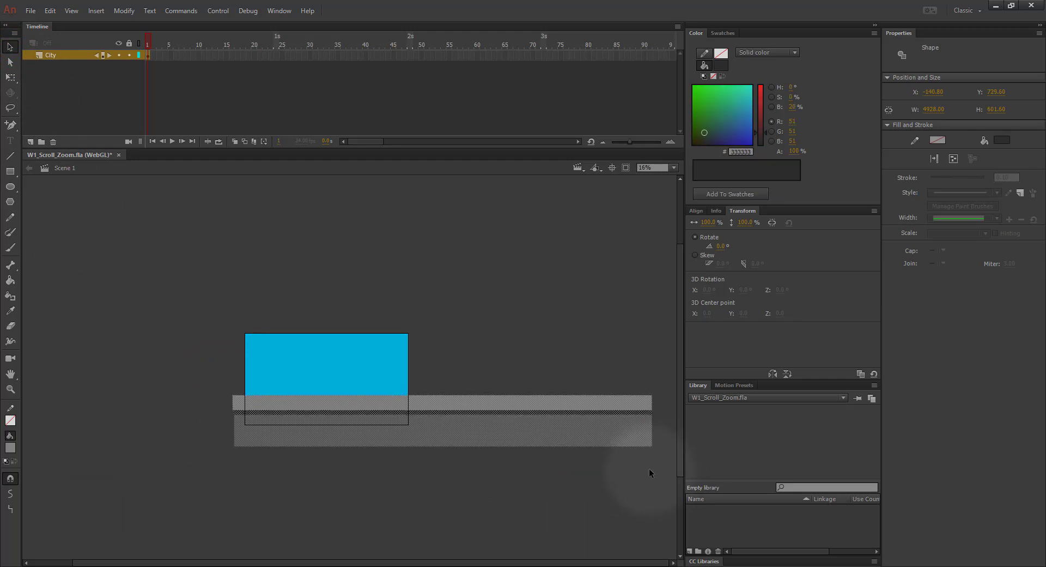
click(518, 462)
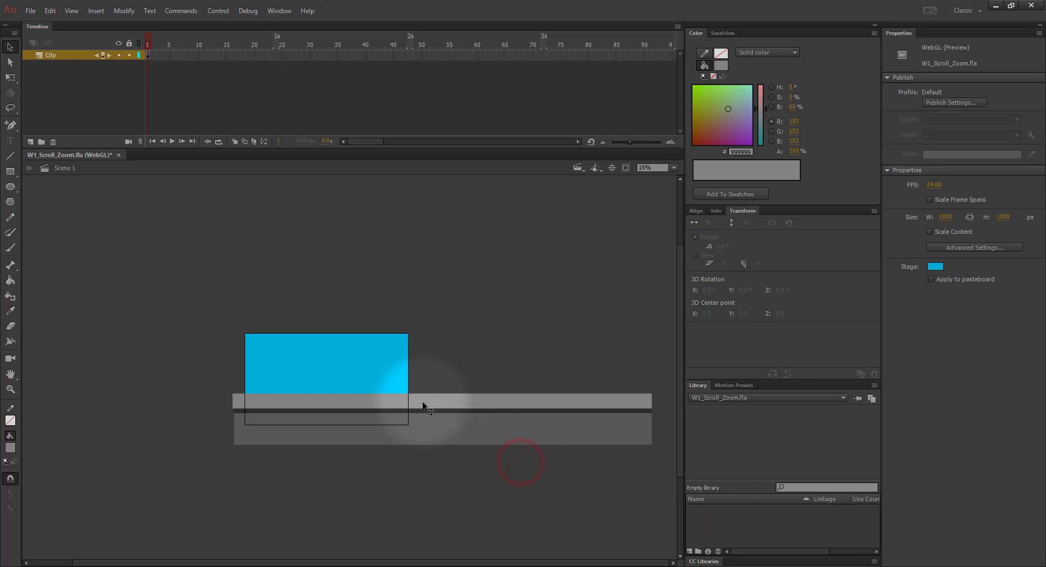
Step: Try moving only a partly selected section of the street strips, undoing each move and clearing the selection
drag(196, 377, 493, 496)
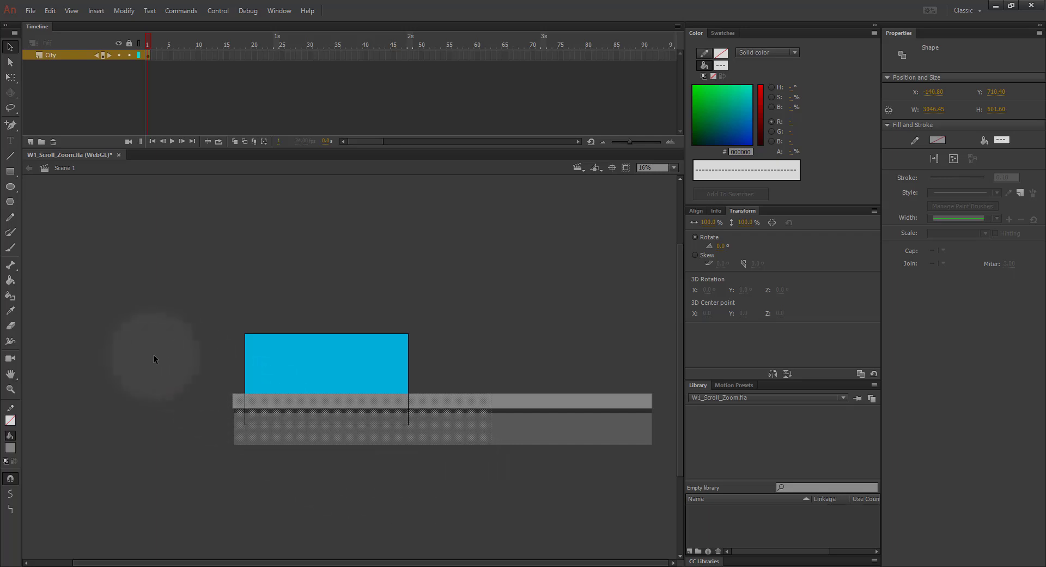
drag(153, 357, 347, 461)
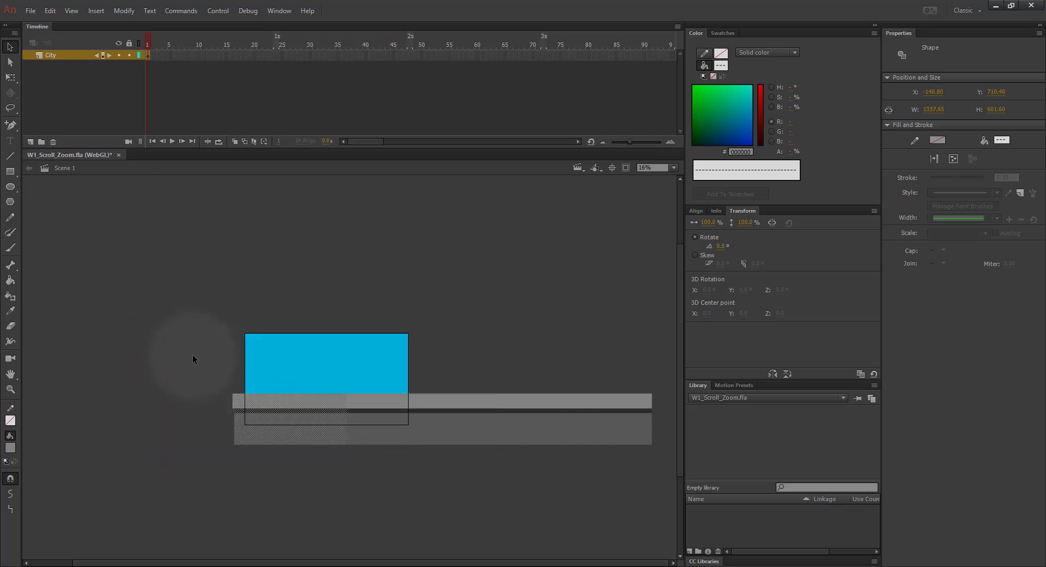
drag(188, 357, 499, 472)
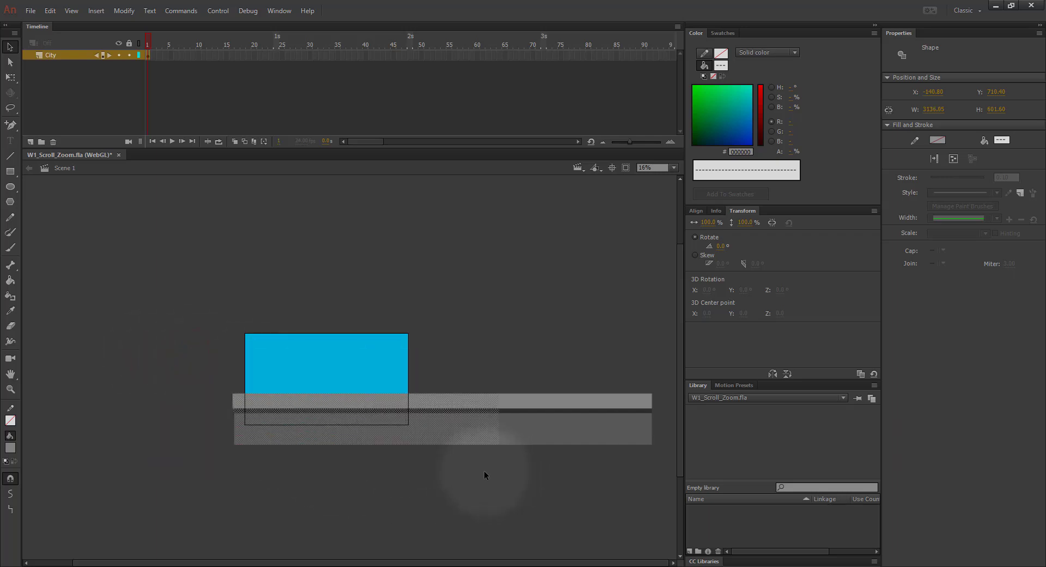
drag(446, 420, 412, 427)
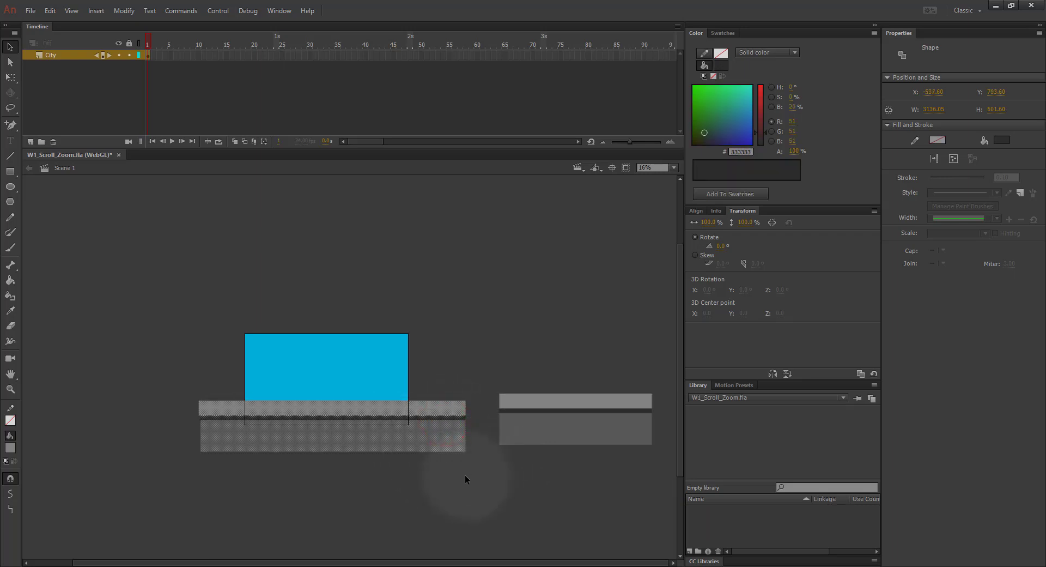
drag(405, 434, 415, 372)
key(ctrl+z)
key(ctrl+z)
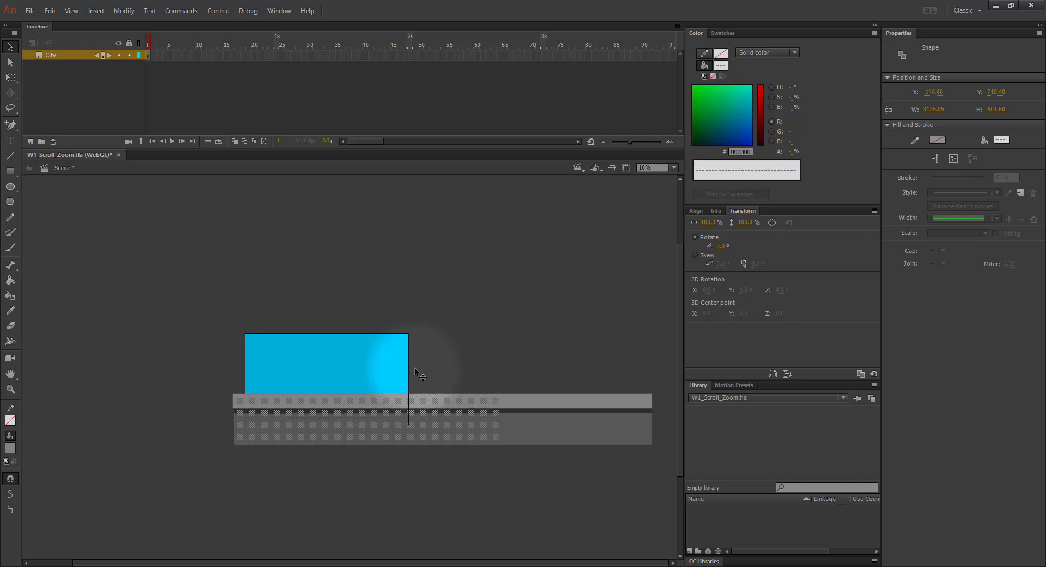
click(494, 369)
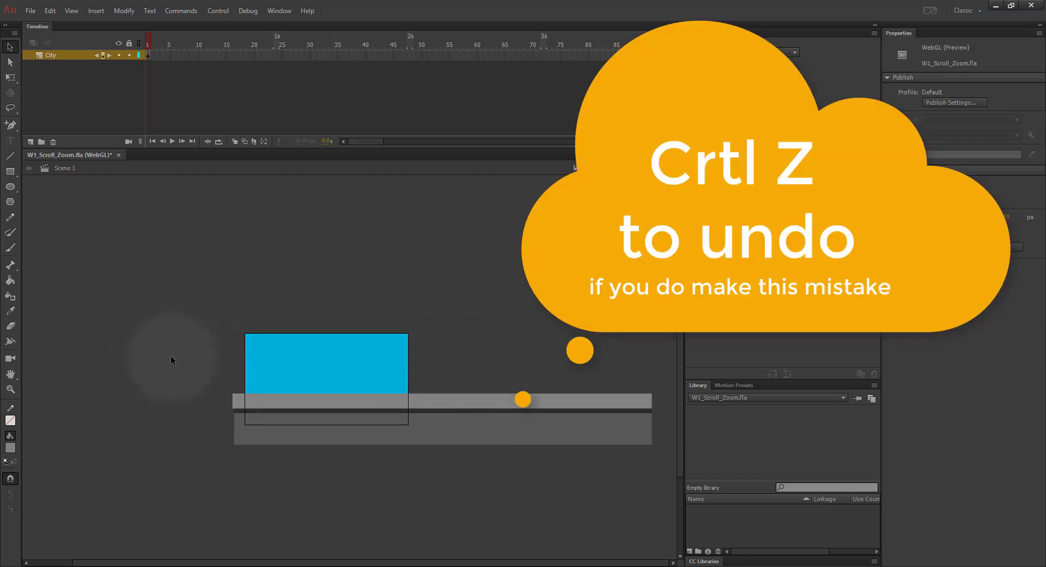
drag(177, 361, 403, 471)
drag(346, 423, 259, 426)
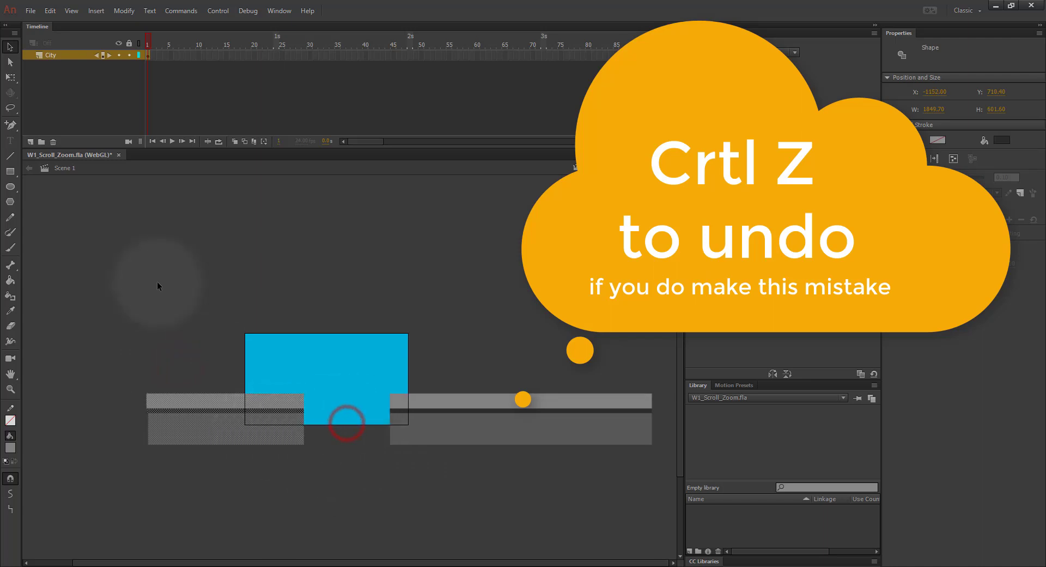
key(ctrl+z)
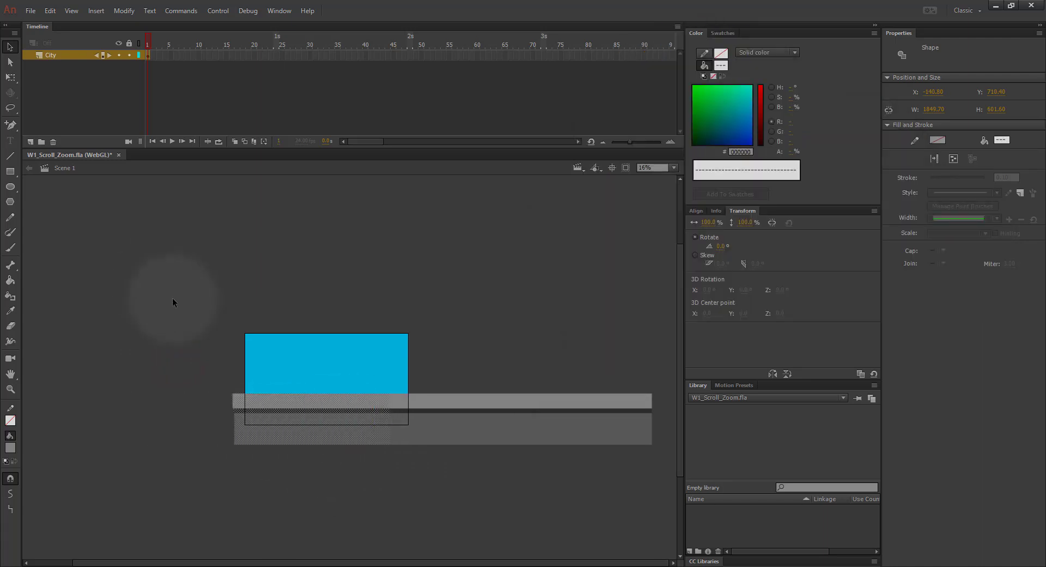
click(154, 362)
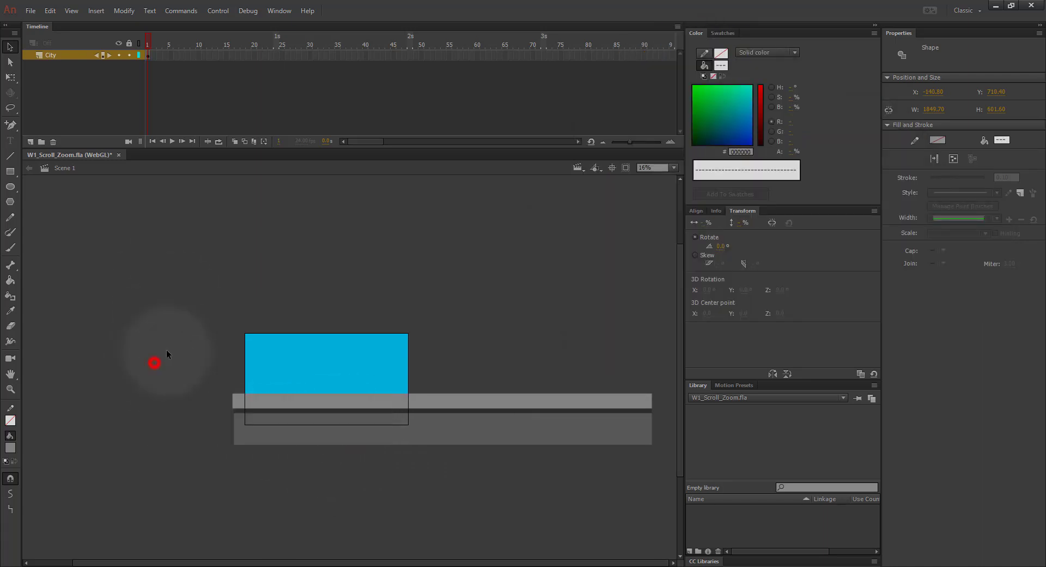
Step: Try moving the fully selected street strips up and to the left, undo the move and deselect them
drag(191, 381, 666, 462)
drag(561, 423, 459, 331)
key(ctrl+z)
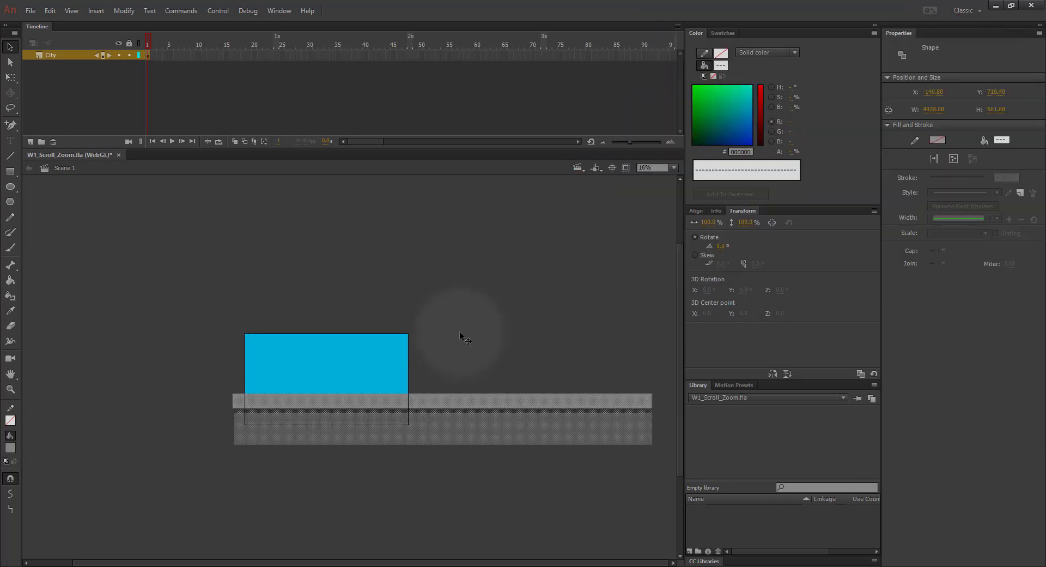
click(218, 300)
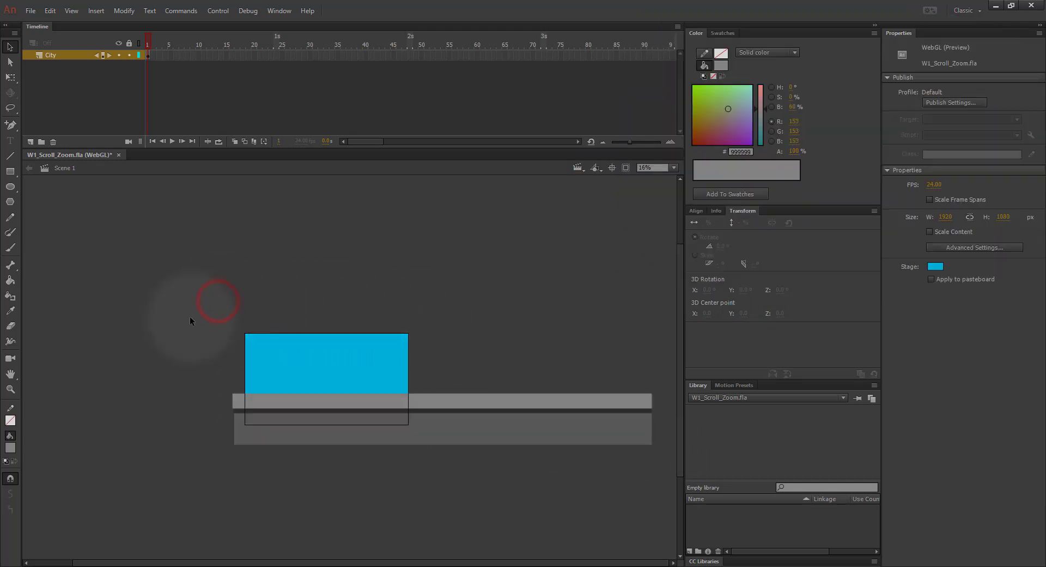
Step: Set the Rectangle tool to a #CC6600 orange fill and a #00CC33 green stroke of size 4
key(ctrl+equal)
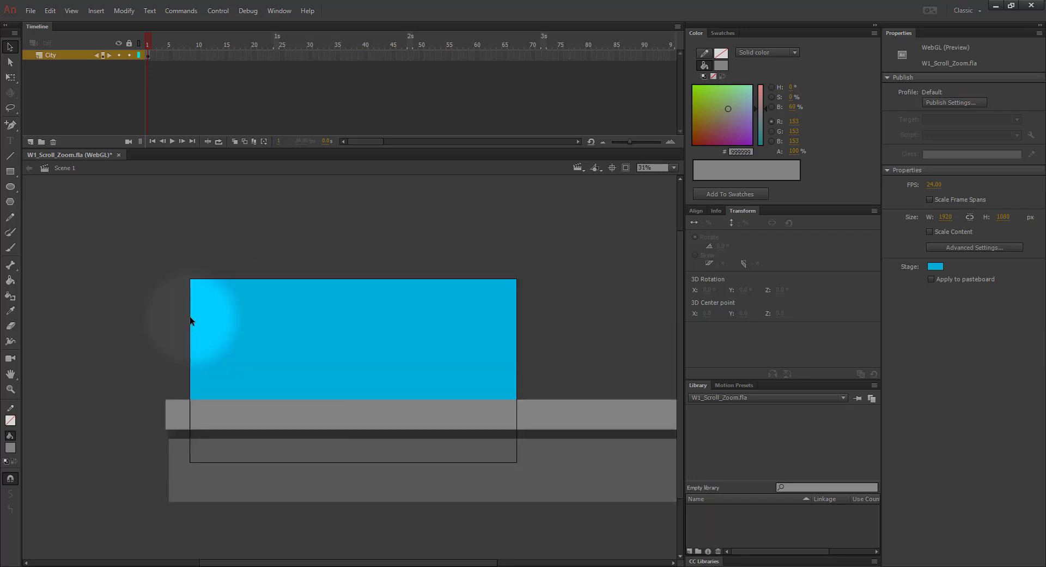
key(ctrl+equal)
key(ctrl+minus)
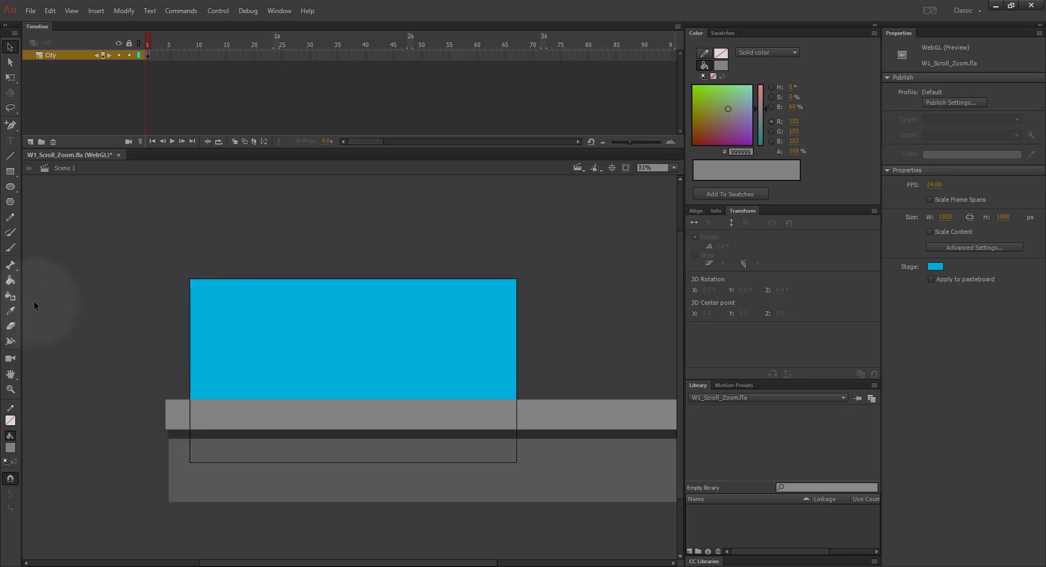
click(11, 172)
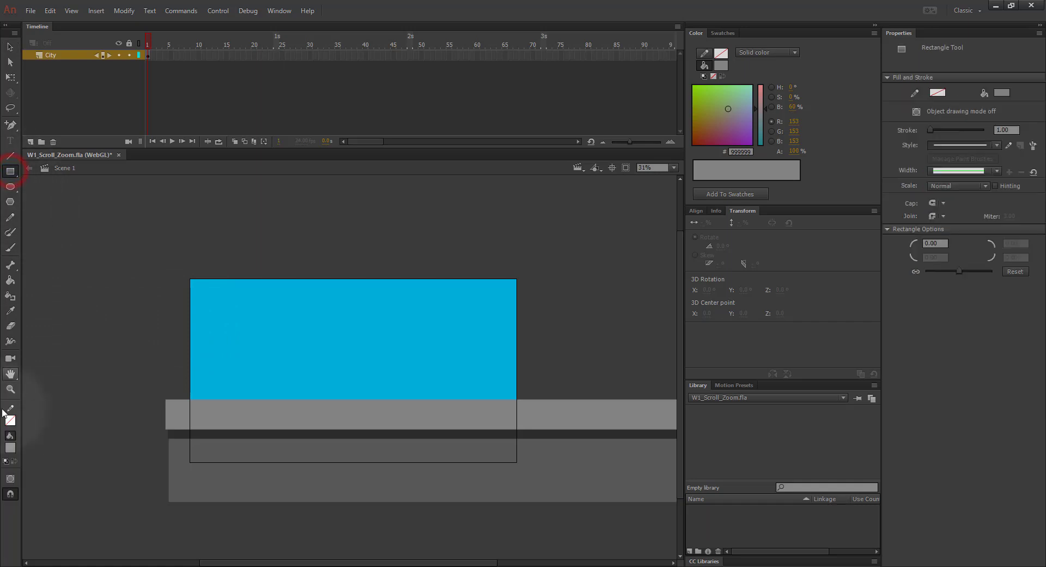
click(11, 450)
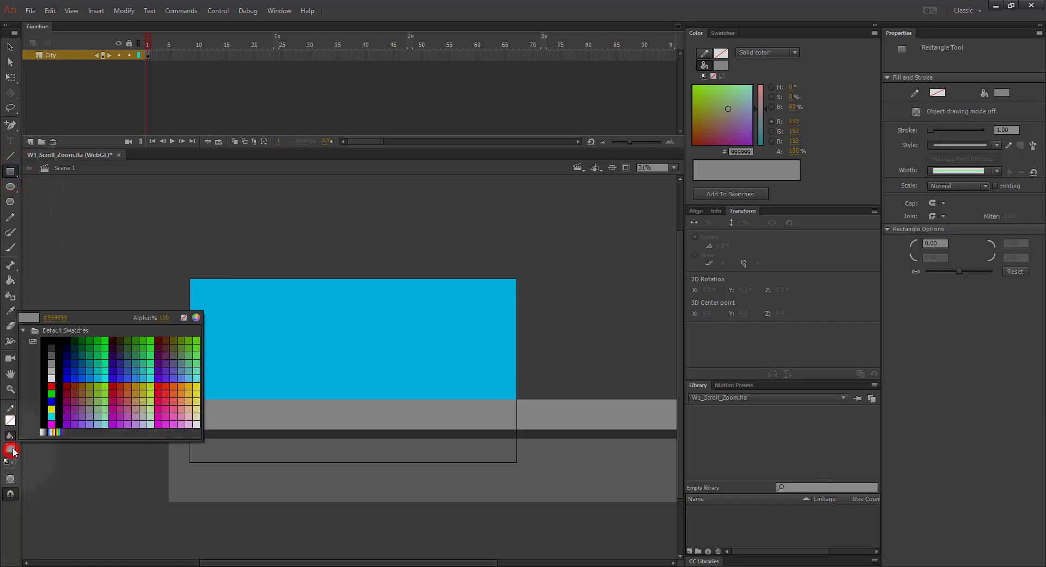
click(128, 385)
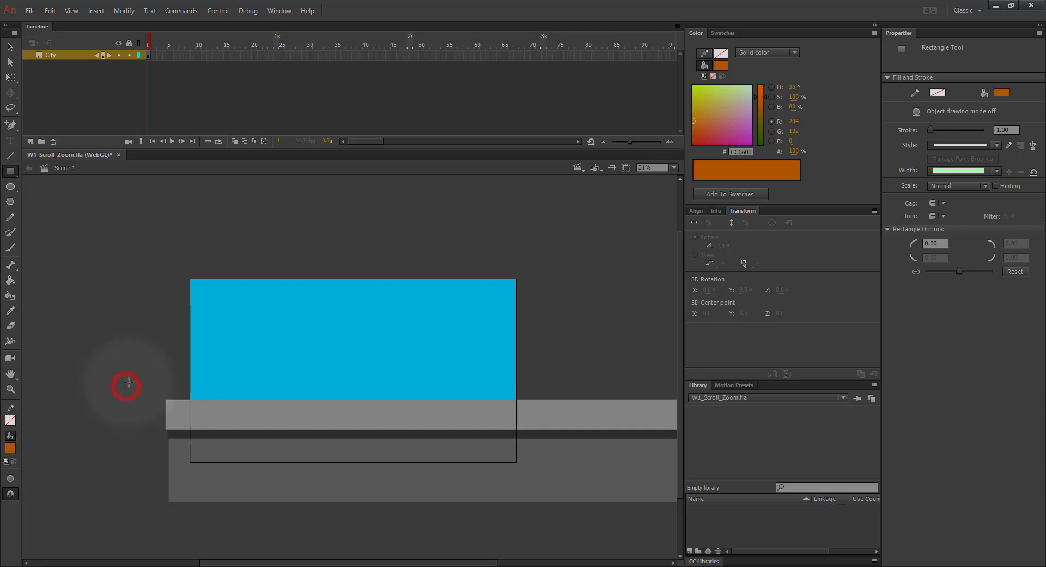
click(11, 420)
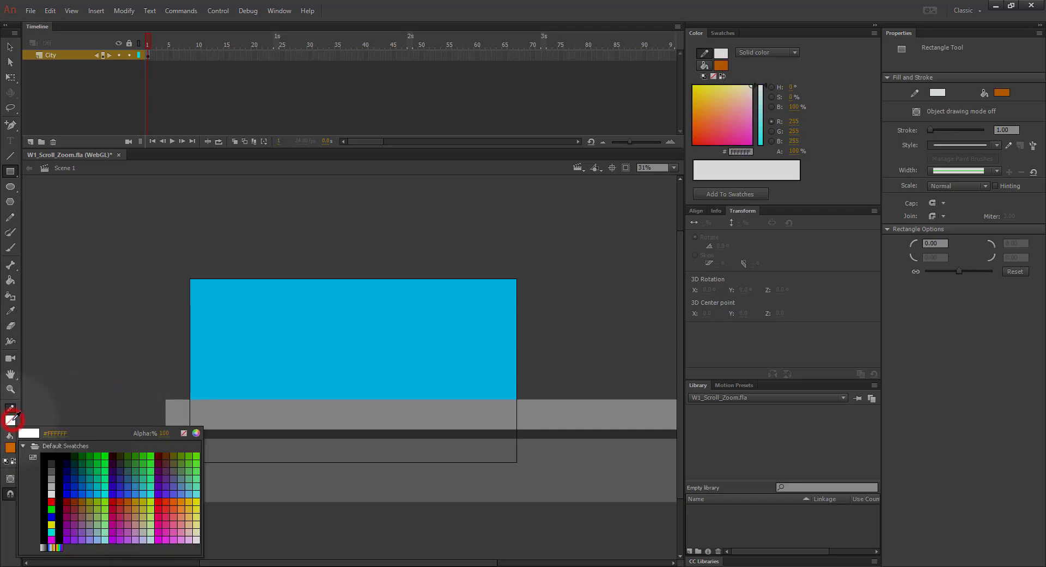
click(99, 461)
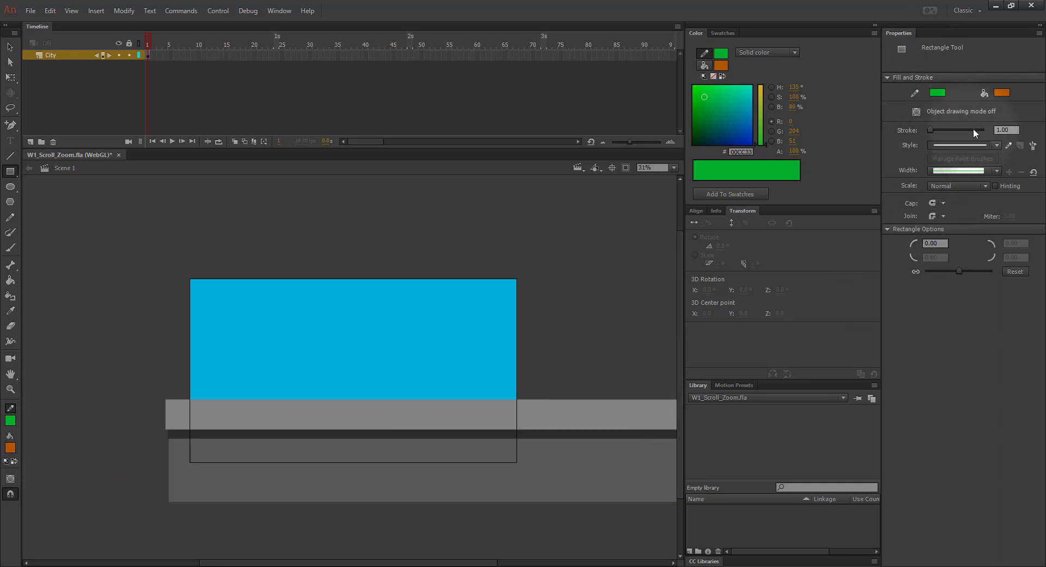
click(1001, 130)
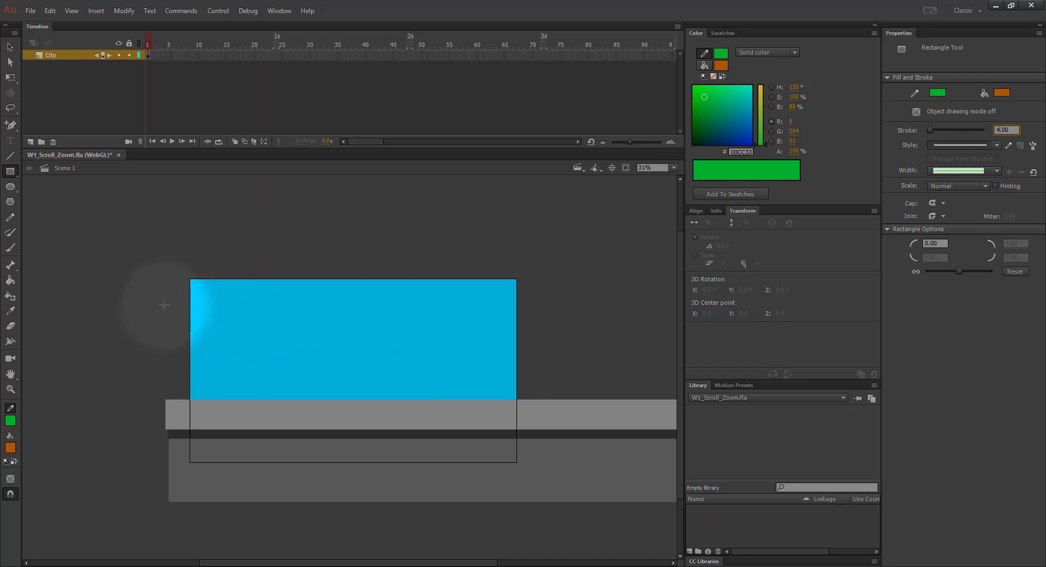
Step: Draw a green-outlined orange rectangle about 336 px wide on the pavement at the stage's left edge, inspect its outline and undo it
drag(164, 305, 221, 399)
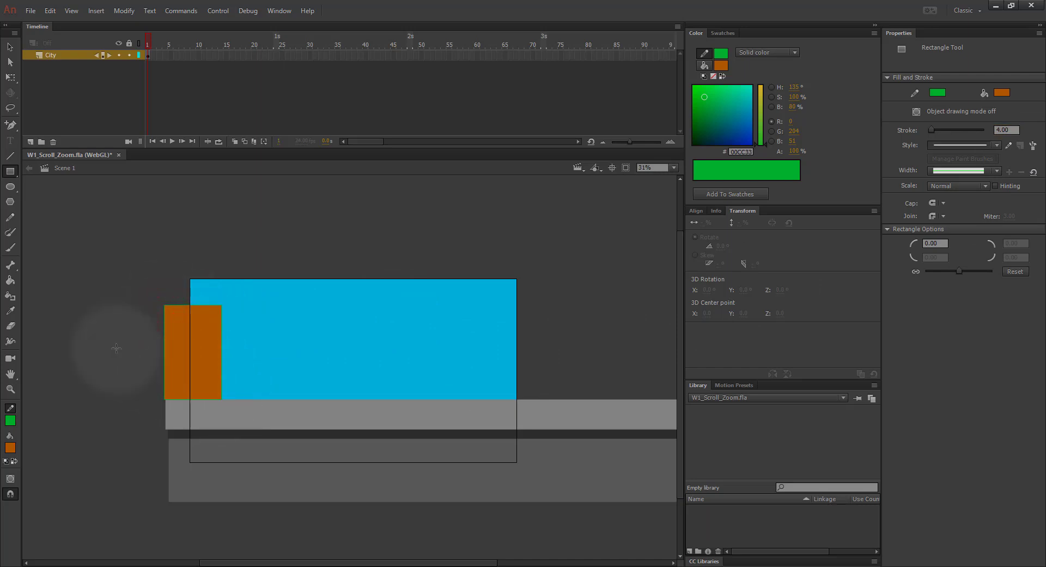
key(ctrl+equal)
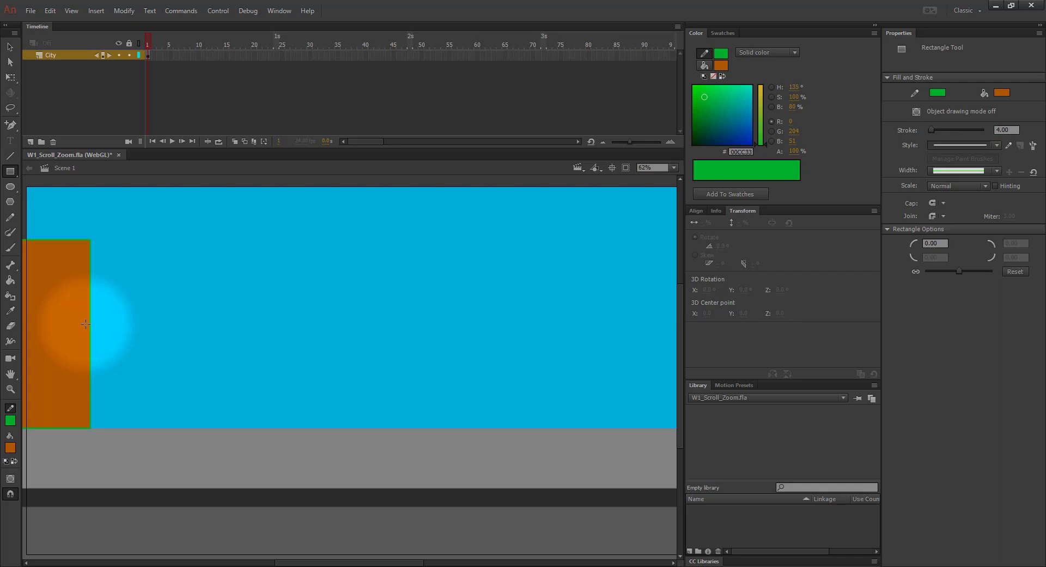
key(ctrl+equal)
drag(40, 355, 576, 420)
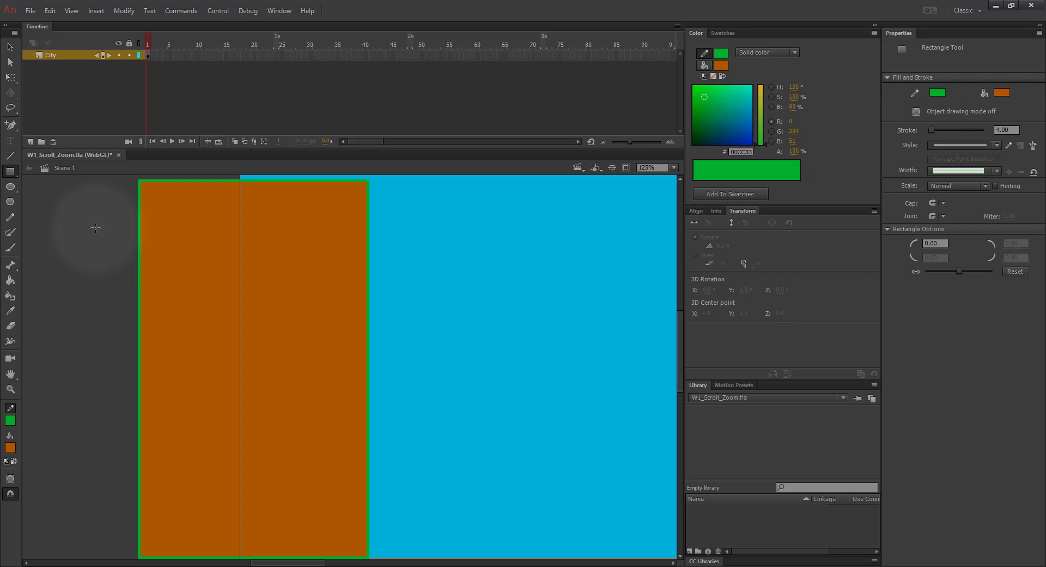
click(10, 47)
click(360, 181)
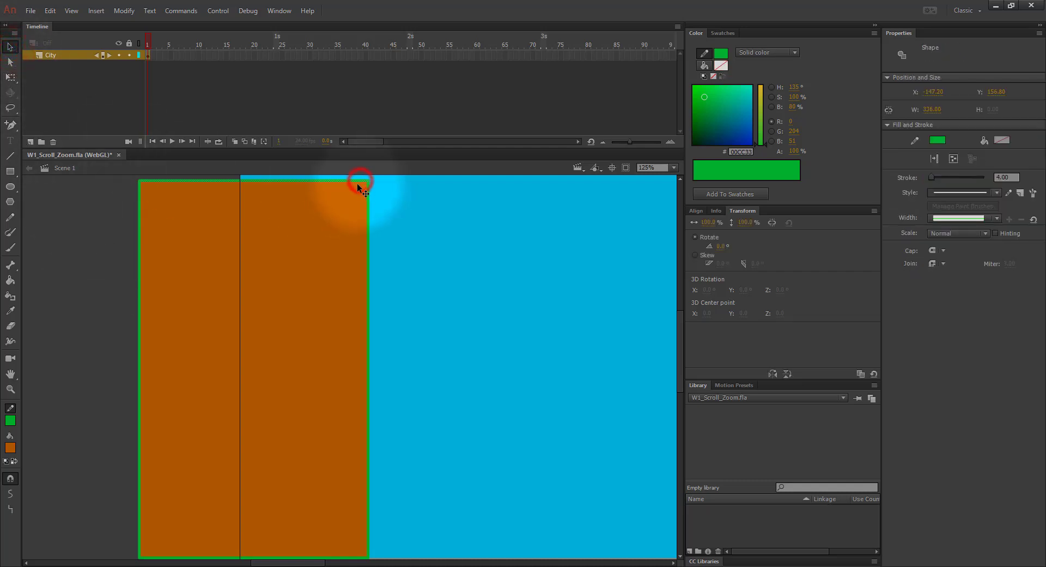
click(111, 207)
key(ctrl+z)
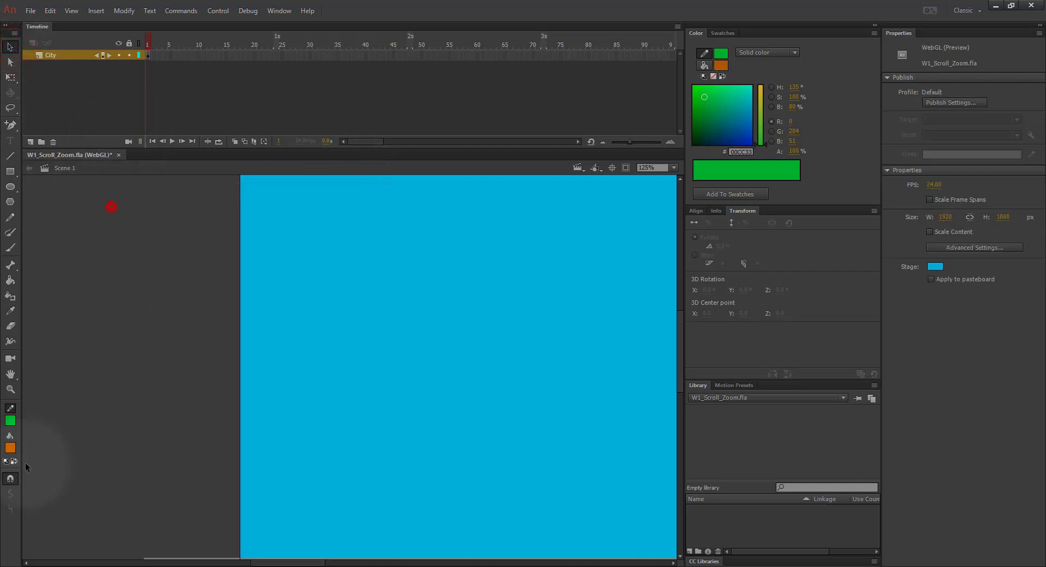
Step: Change the stroke colour to black #000000 and draw a tall orange rectangle just inside the stage's left edge
click(10, 421)
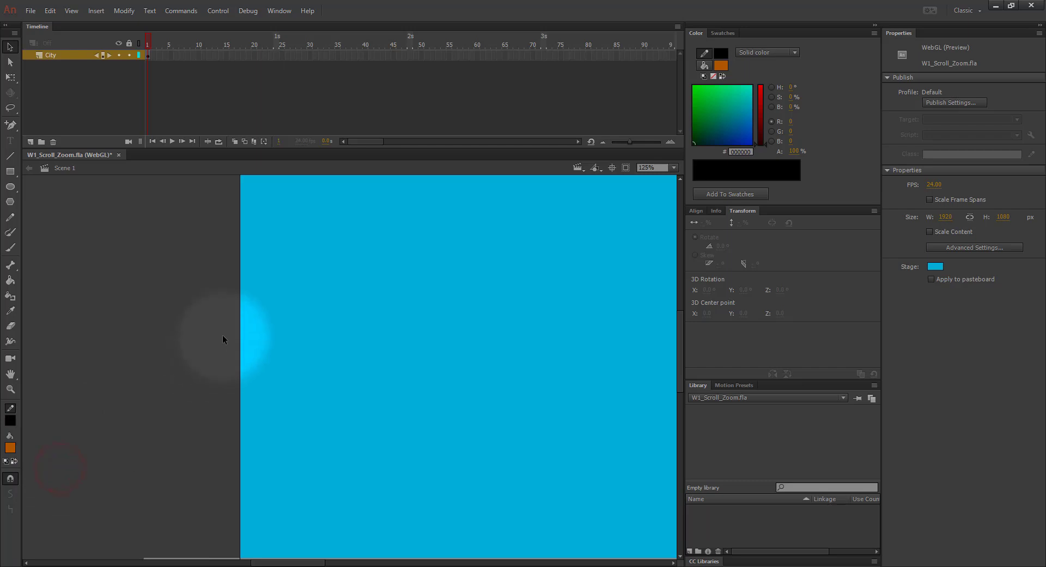
click(10, 171)
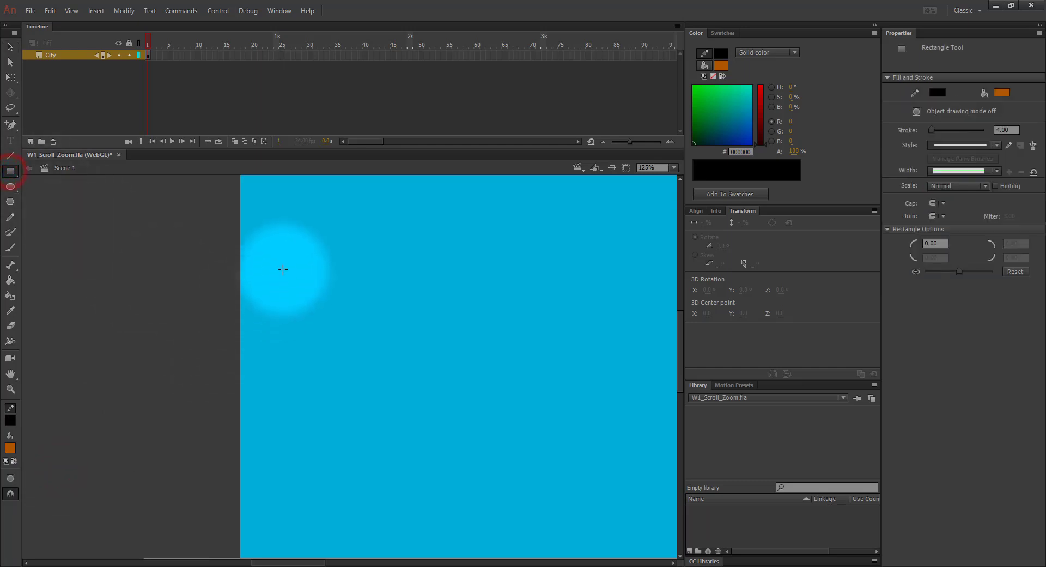
mouse_move(265, 241)
mouse_down()
mouse_move(381, 388)
mouse_move(432, 516)
mouse_move(434, 555)
mouse_up()
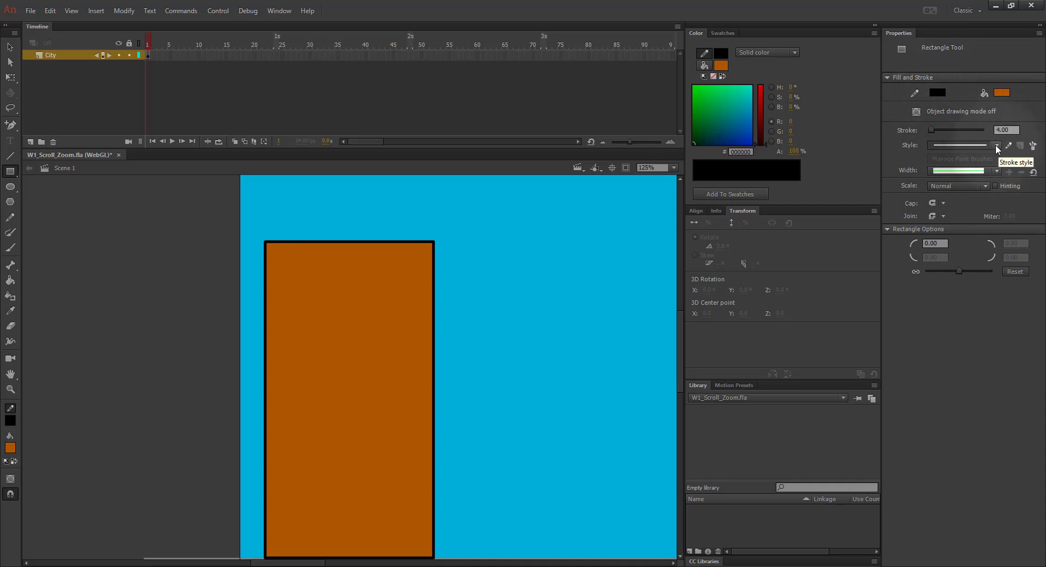
Step: Set the stroke cap to Square and draw a smaller orange rectangle to the right of the tall one
click(945, 203)
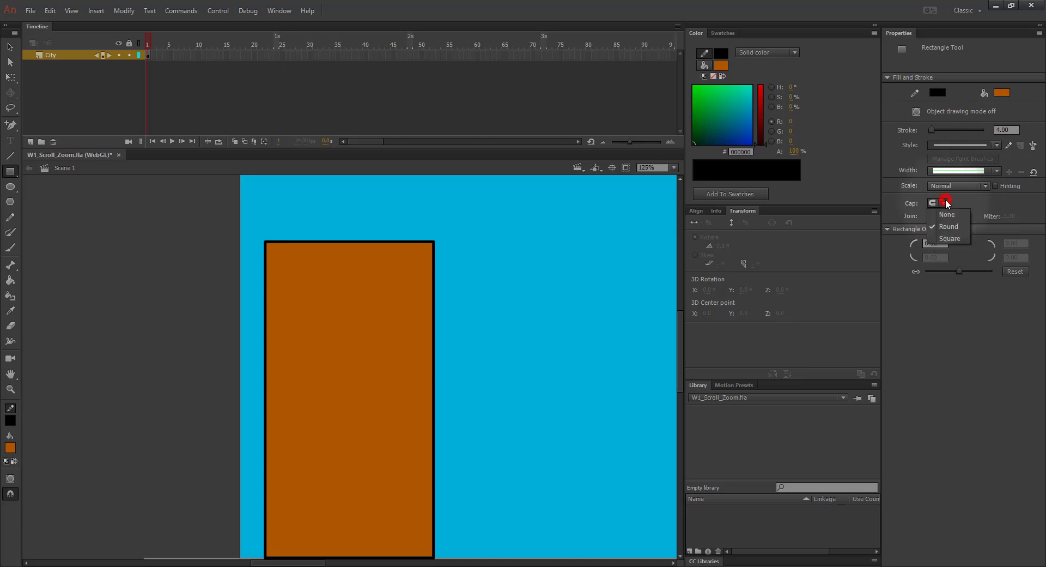
click(949, 239)
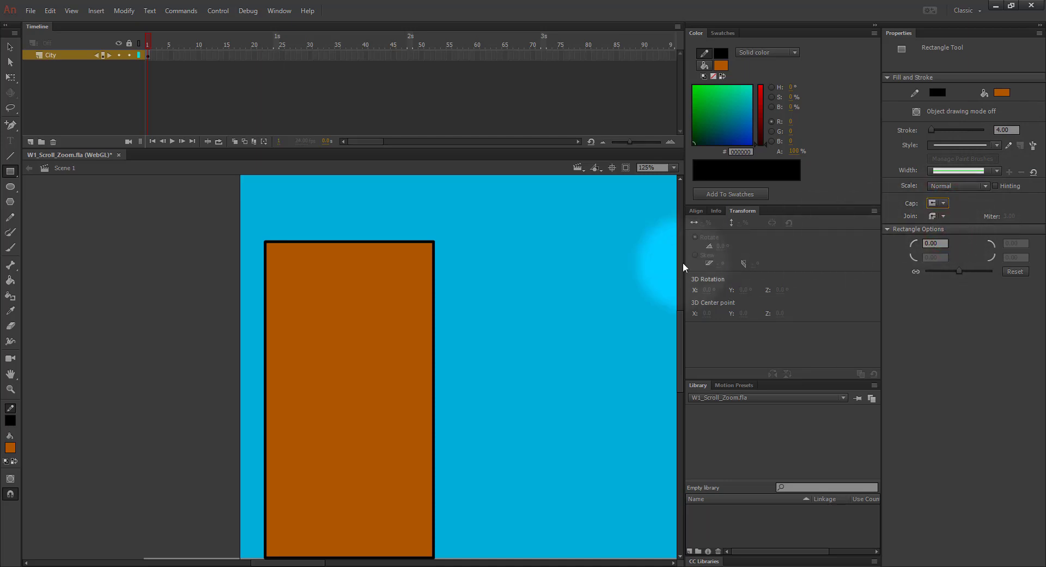
drag(490, 236, 511, 275)
drag(531, 316, 577, 377)
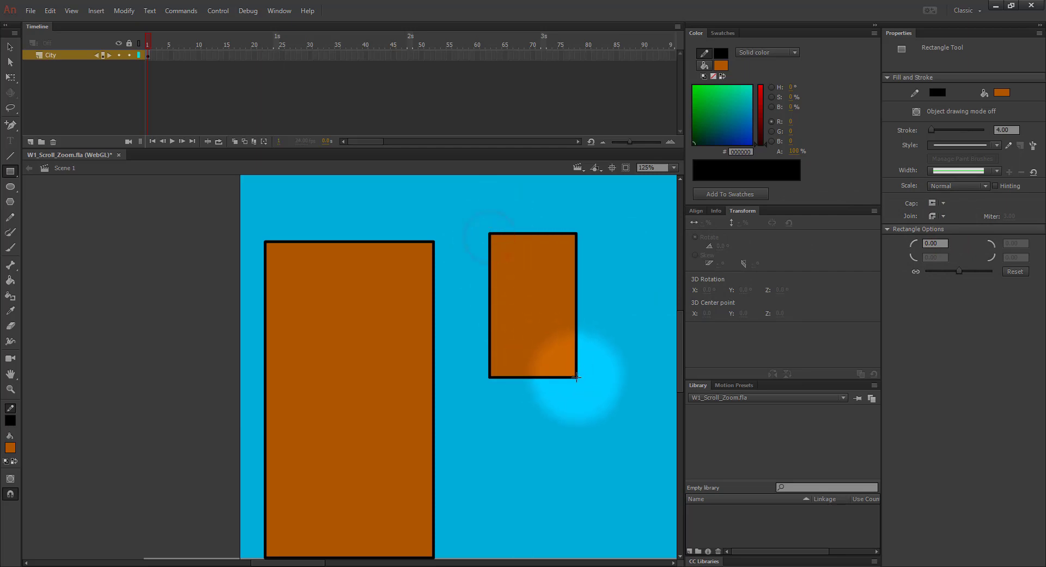
Step: Set the stroke join to Miter and draw a narrow orange rectangle to the right of the smaller one
click(943, 216)
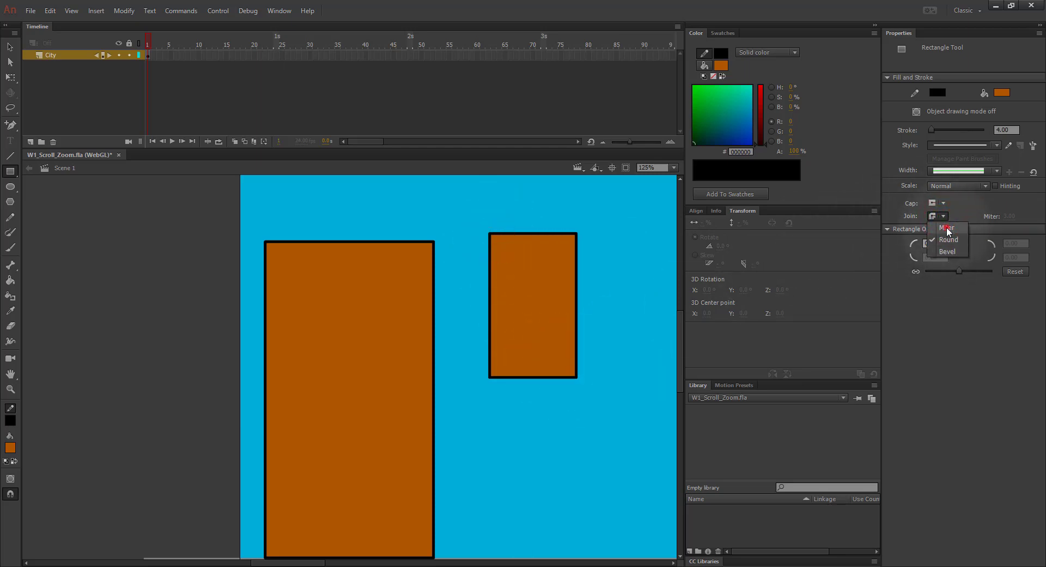
click(947, 228)
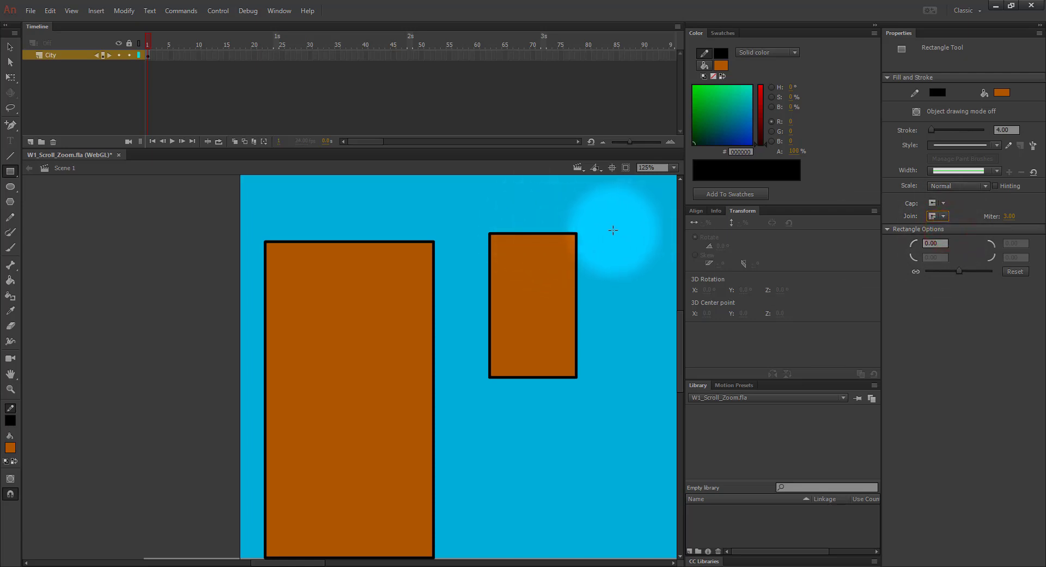
drag(590, 232, 649, 378)
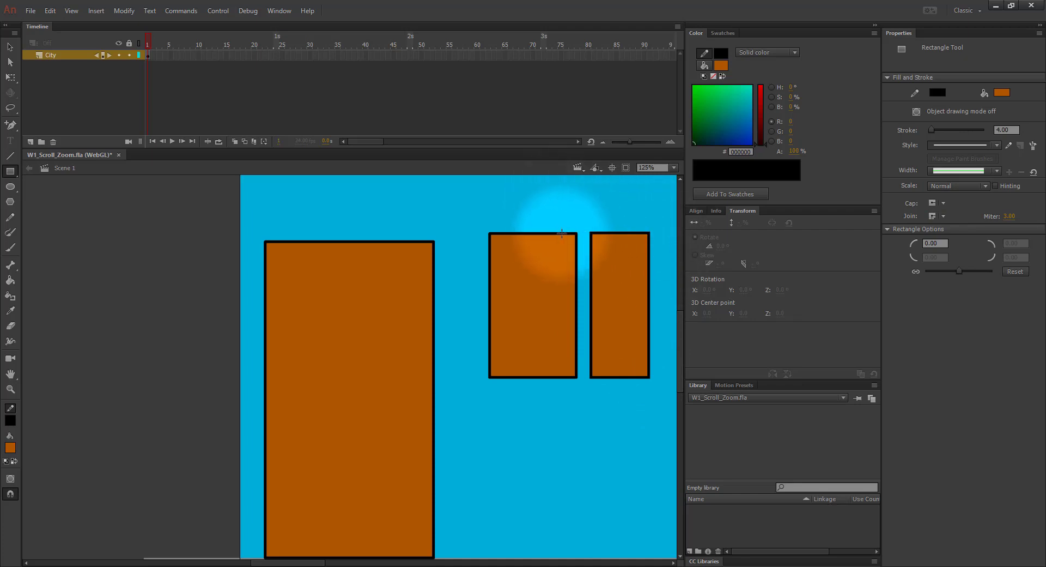
Step: Look over the stroke join options and delete the two smaller orange rectangles beside the tall one
click(944, 216)
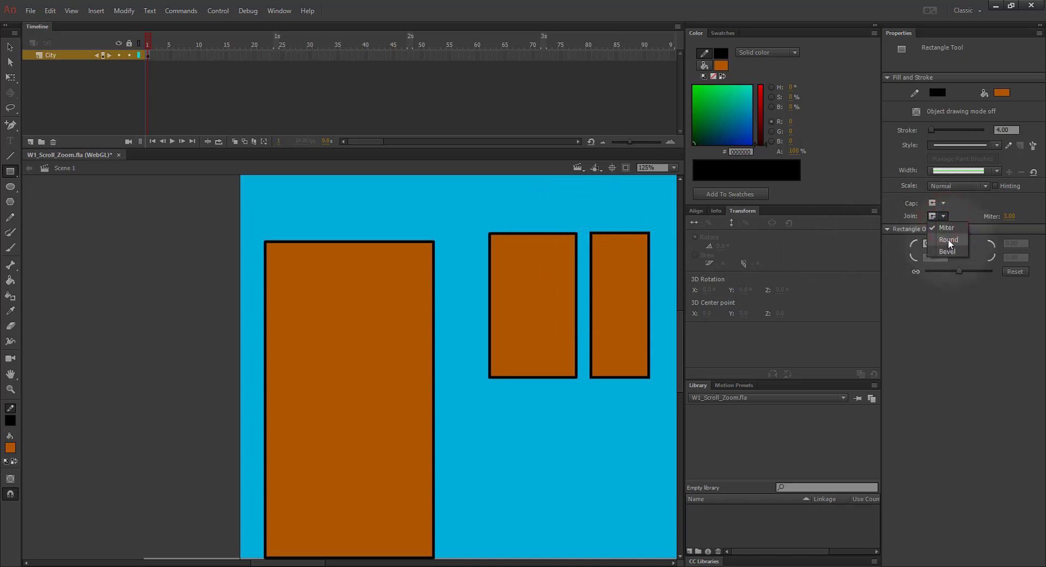
click(948, 240)
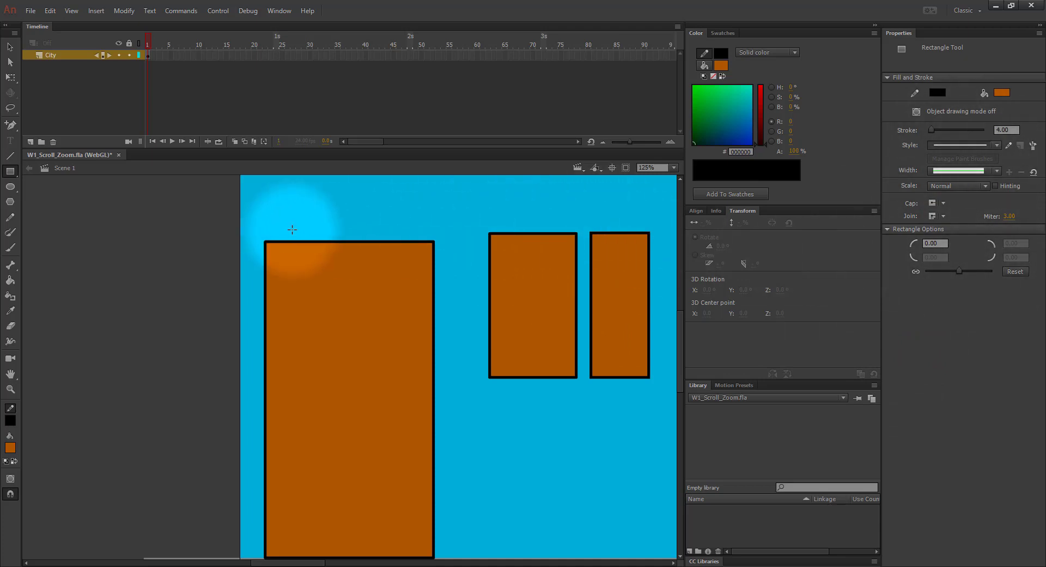
click(10, 47)
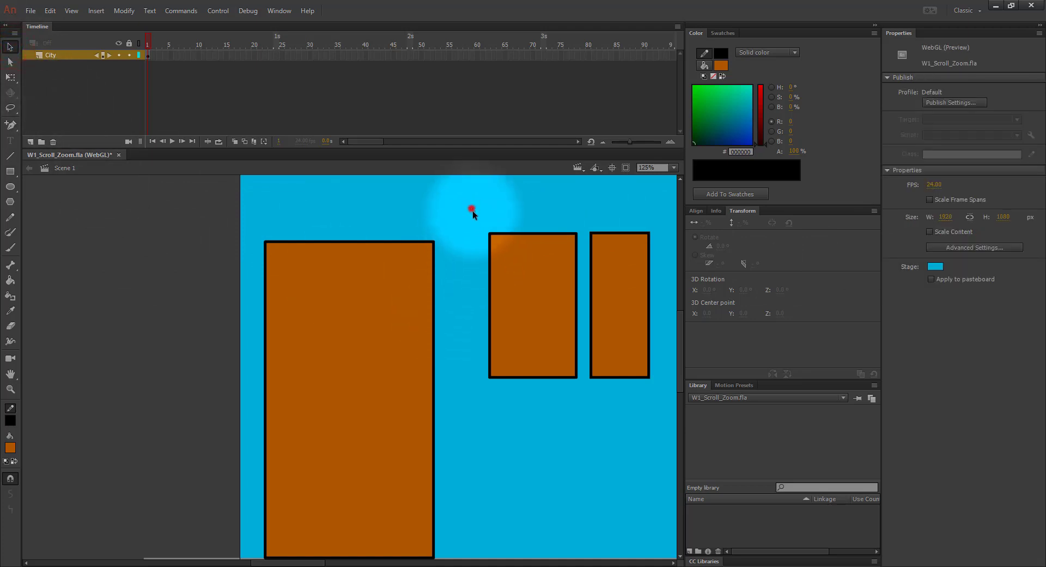
drag(471, 209, 652, 400)
key(Delete)
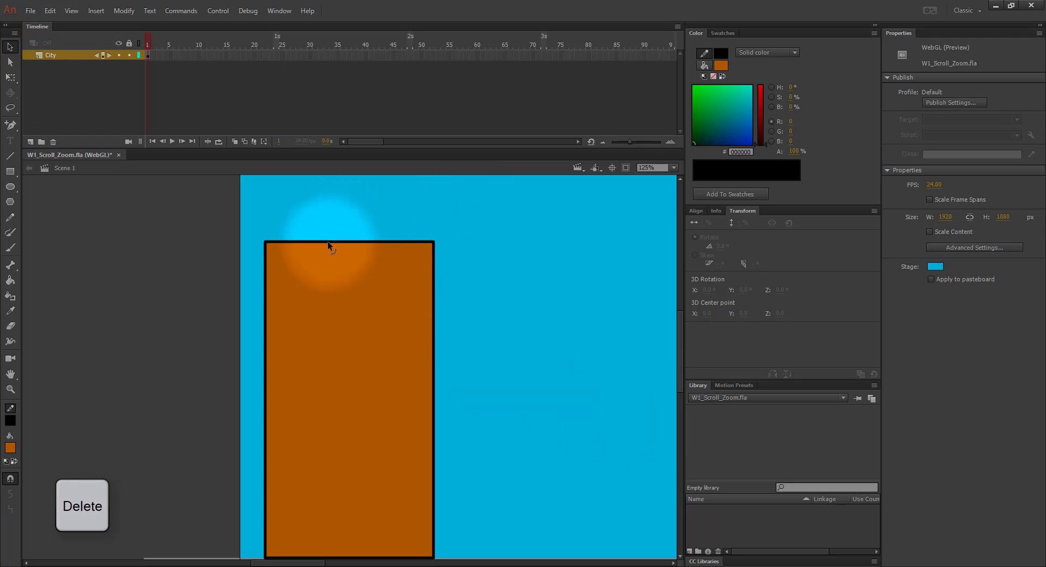
Step: Delete the top and left outline segments of the tall orange rectangle
click(385, 241)
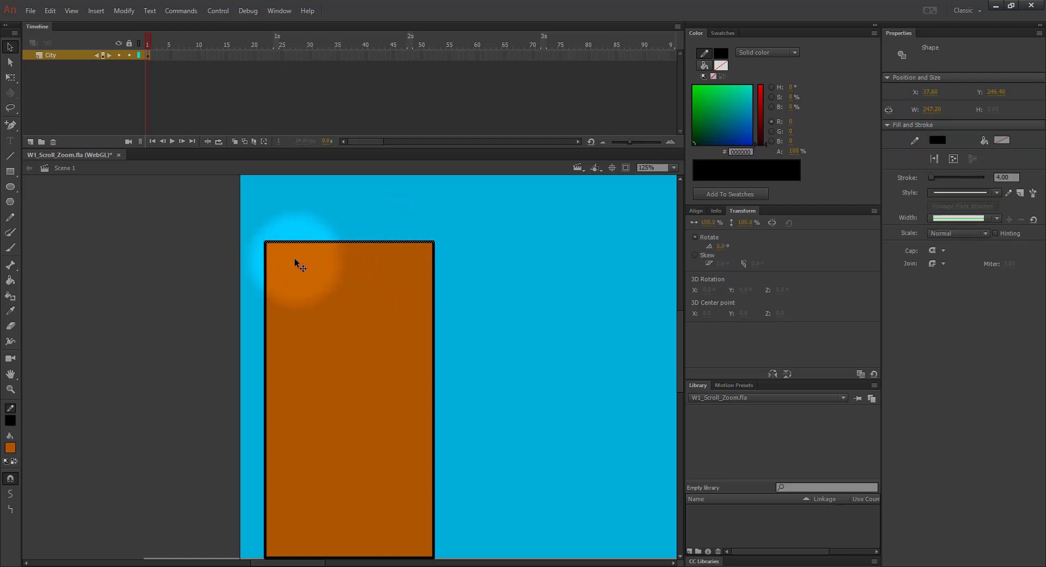
key(Delete)
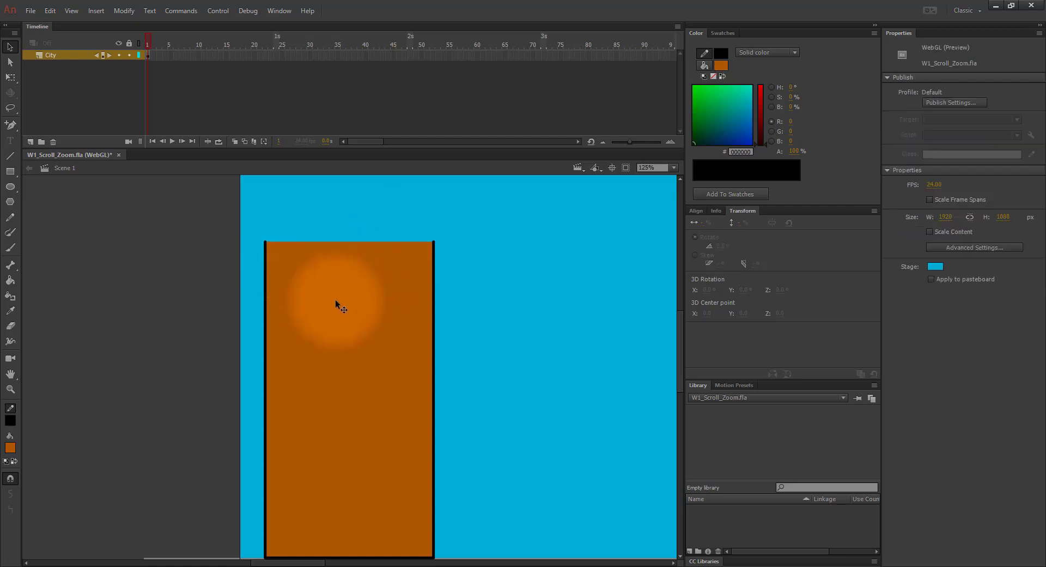
click(265, 255)
scroll(266, 261, down, 3)
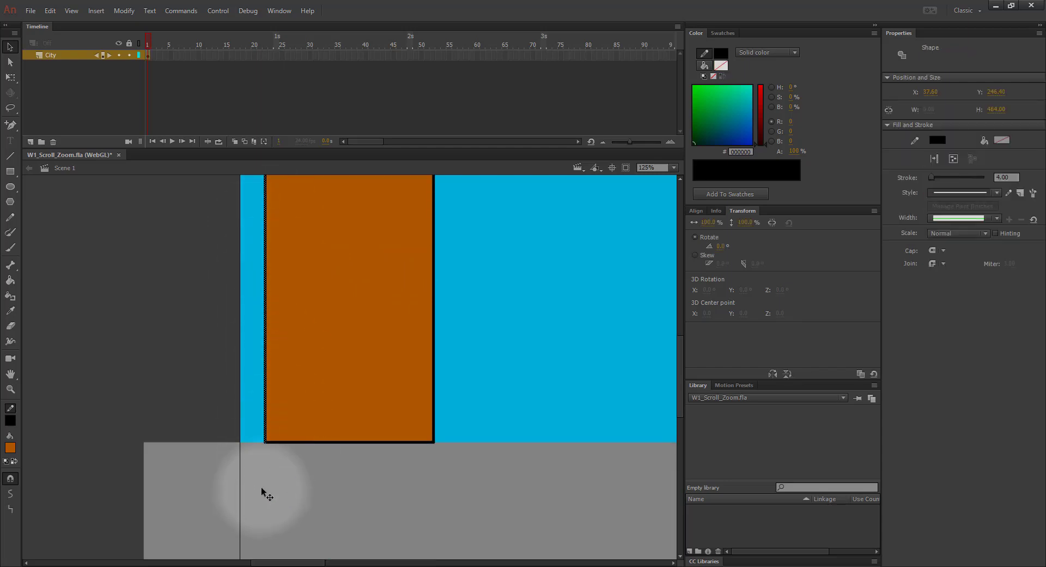
scroll(282, 237, up, 6)
scroll(282, 237, down, 6)
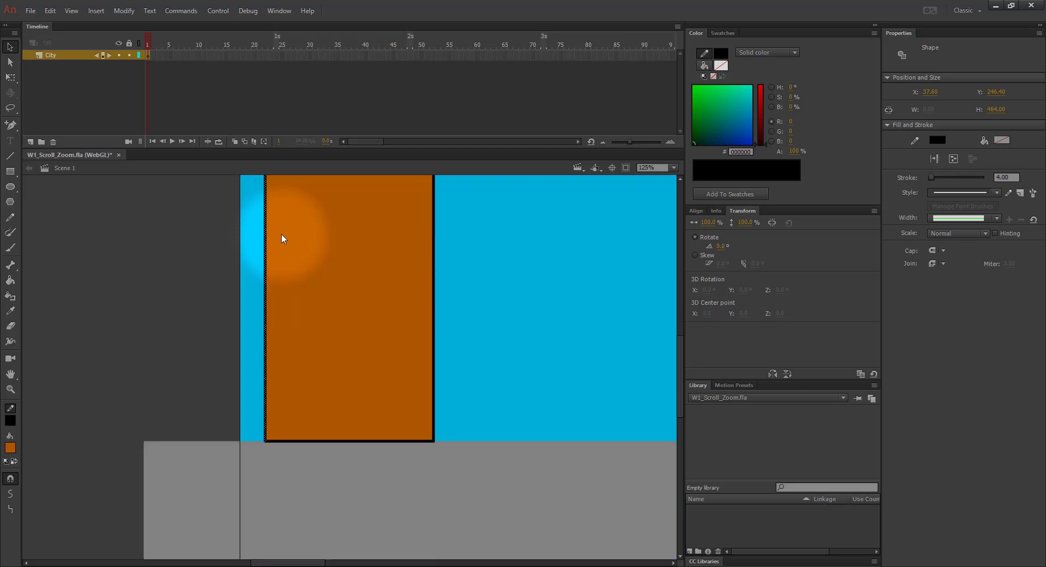
scroll(282, 237, up, 3)
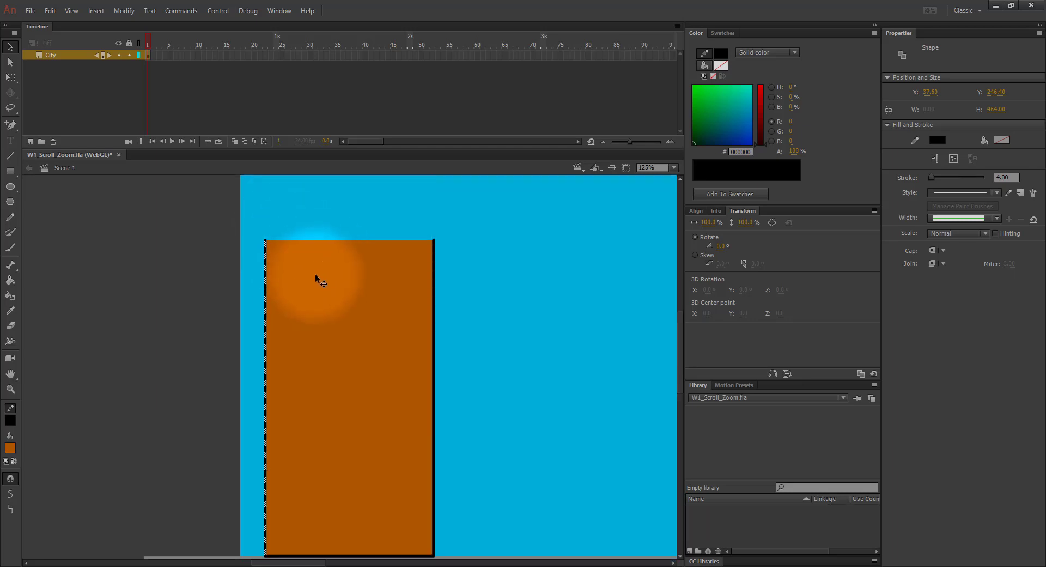
scroll(316, 279, down, 3)
key(Delete)
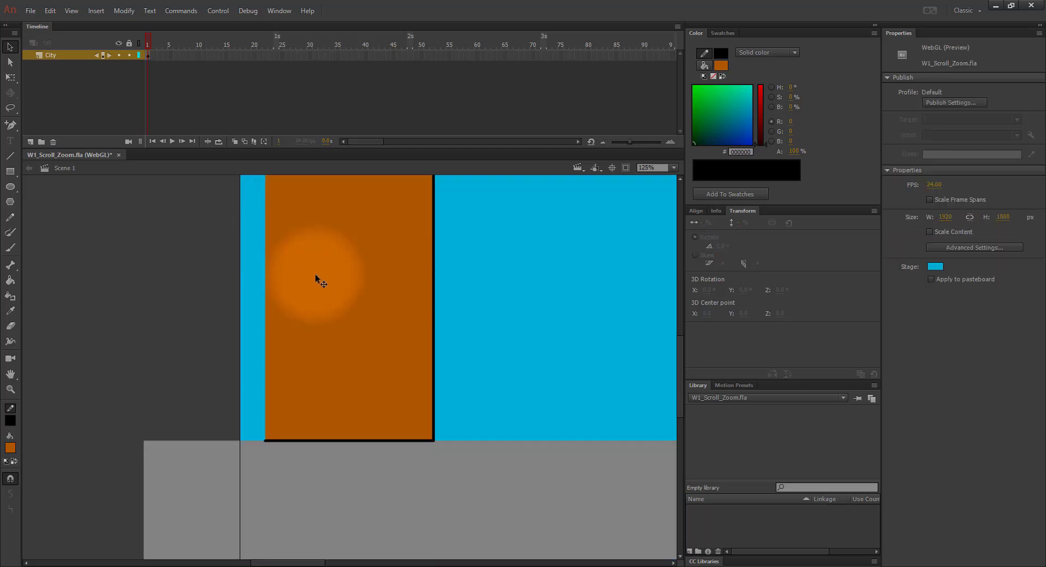
Step: Delete the right and bottom outline segments of the tall rectangle, leaving only its orange fill
click(435, 325)
key(Delete)
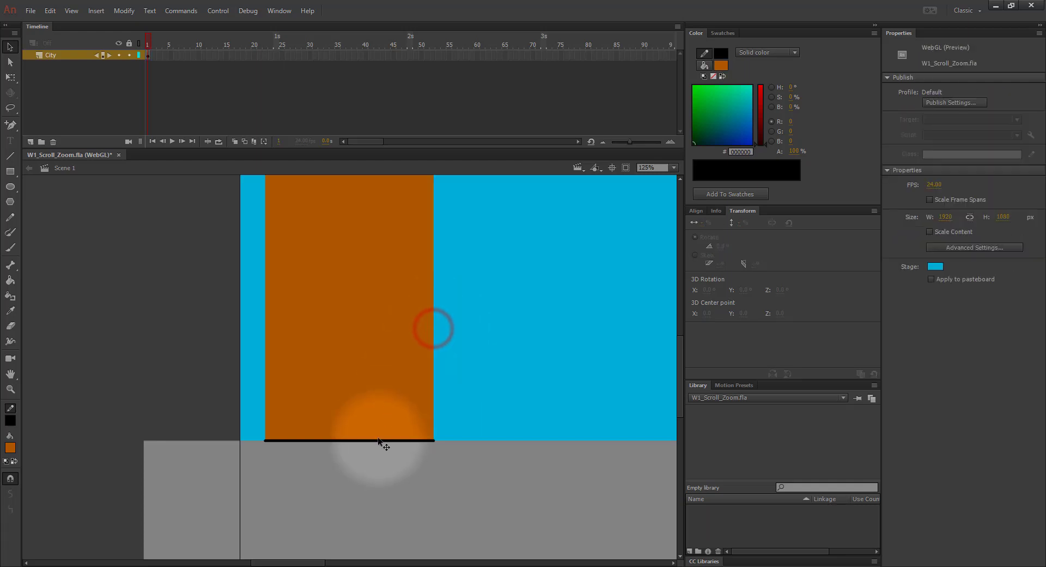
click(377, 440)
key(Delete)
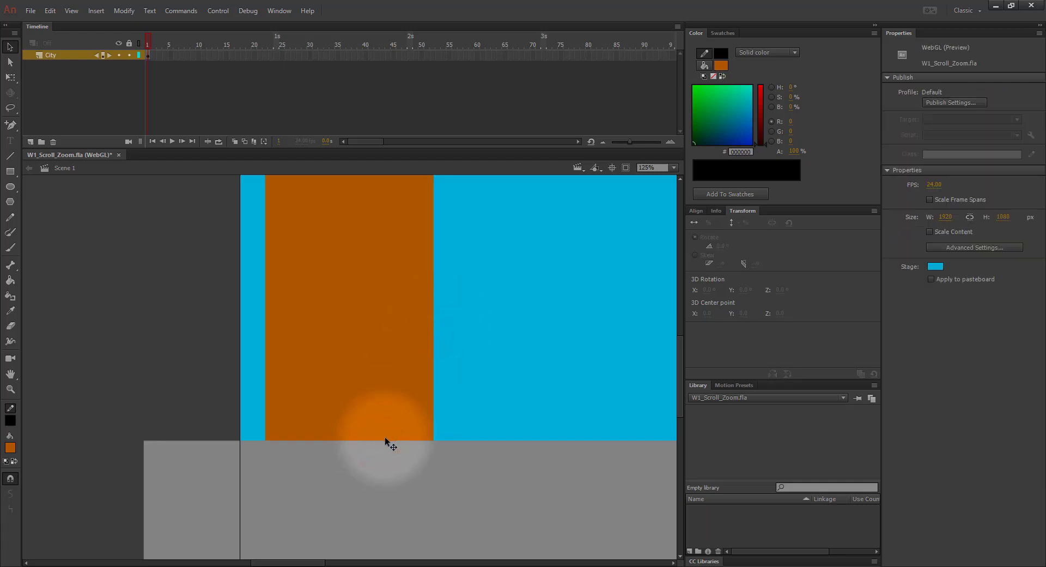
Step: Try to move the orange building fill to the left across the stage's left edge
scroll(385, 438, up, 3)
click(334, 361)
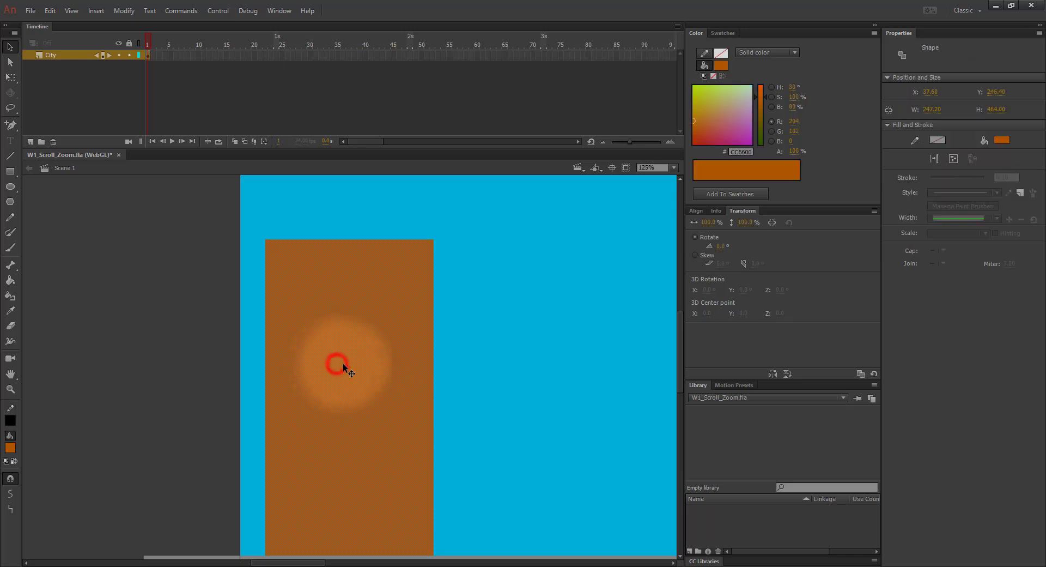
drag(332, 361, 223, 363)
click(117, 320)
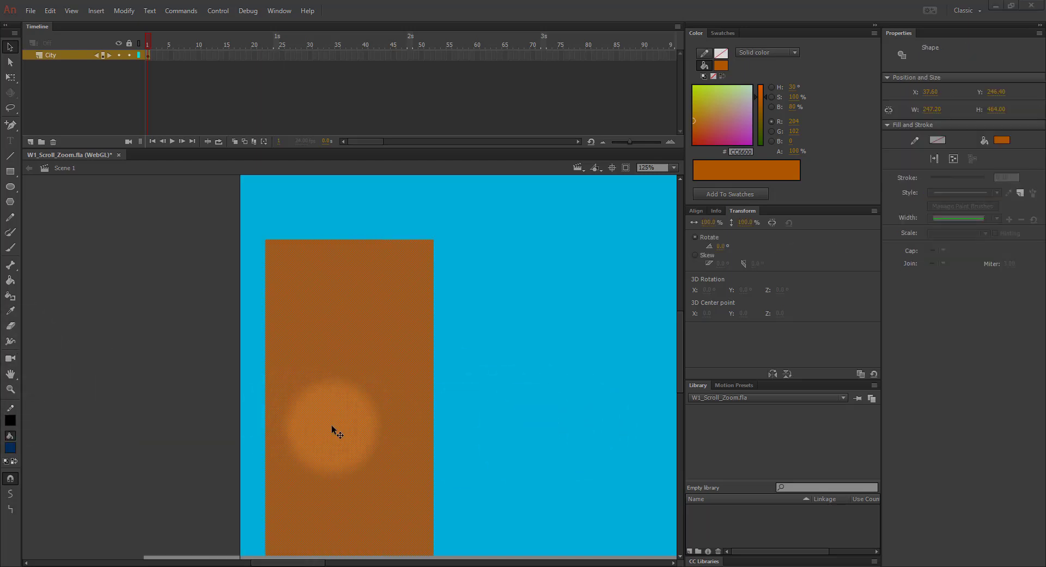
Step: Recolour the building fill dark blue #003366 and move it left across the stage edge to about X -141
click(338, 415)
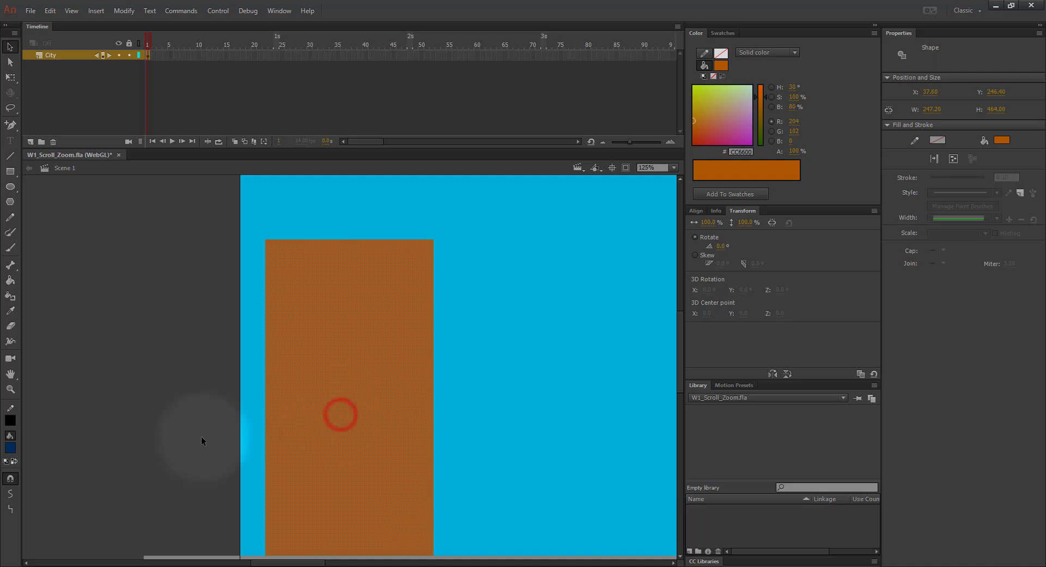
click(11, 448)
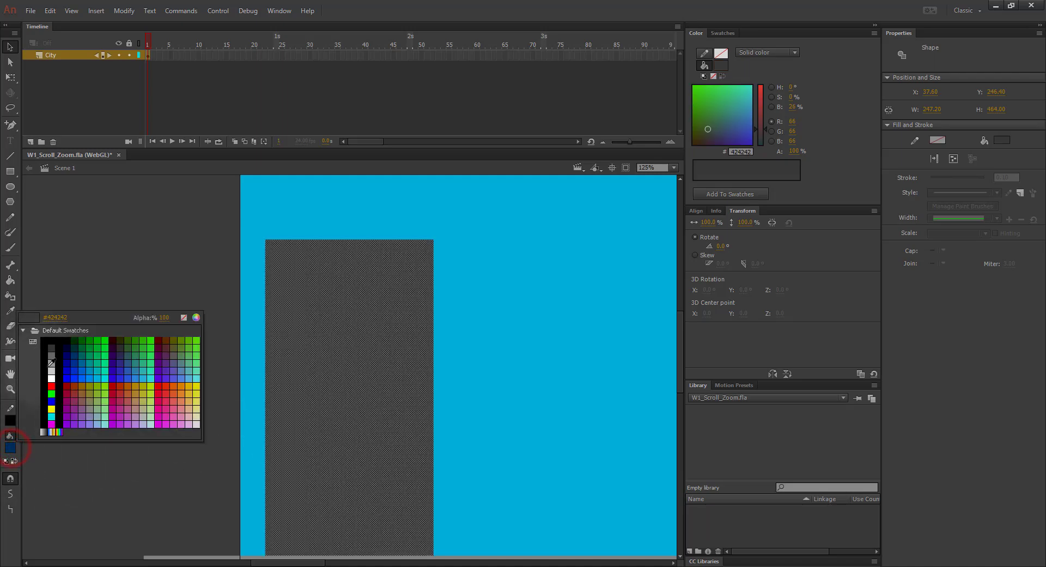
click(79, 350)
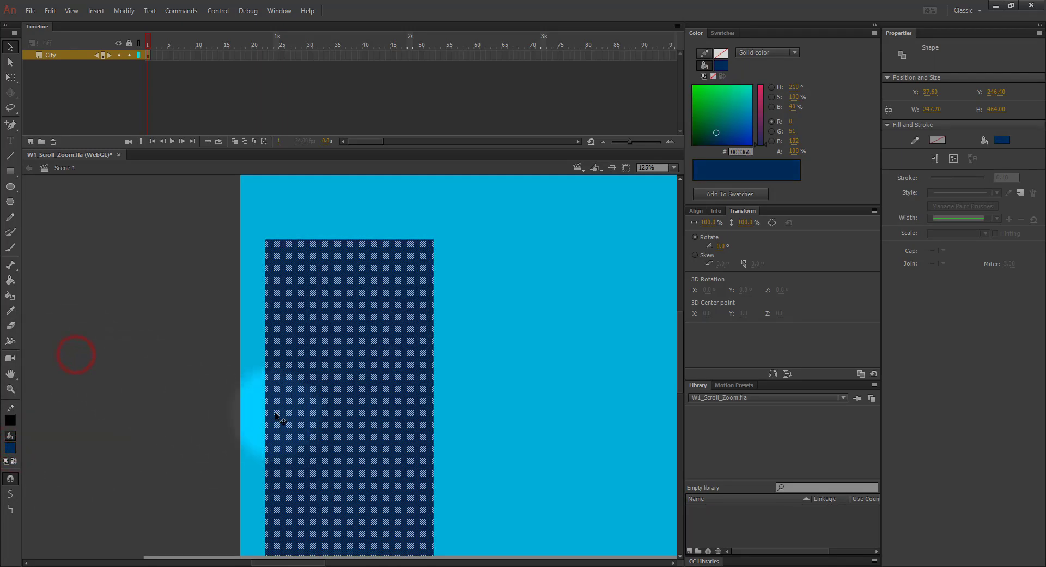
click(339, 421)
drag(340, 420, 220, 417)
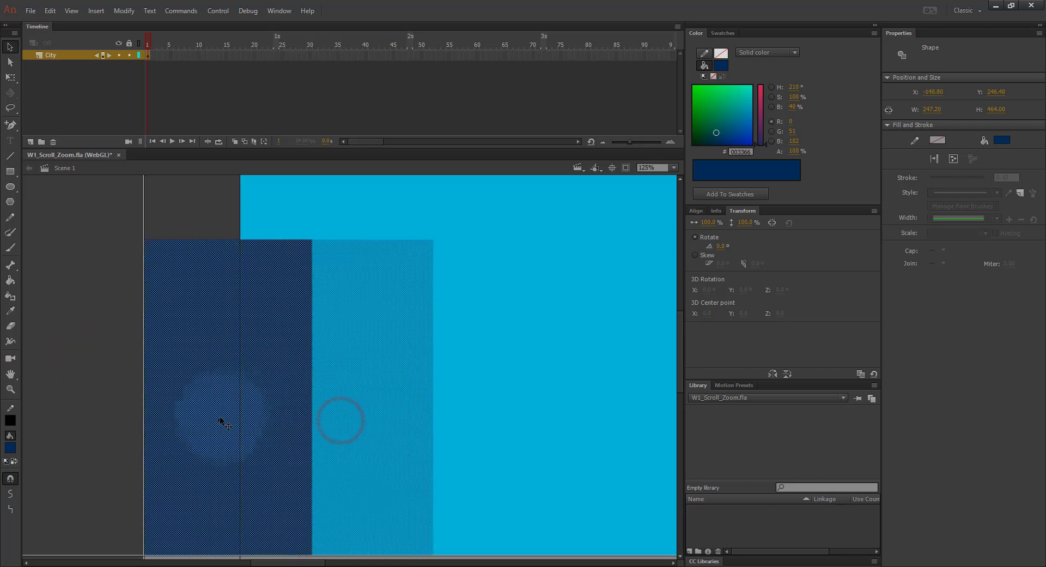
click(139, 374)
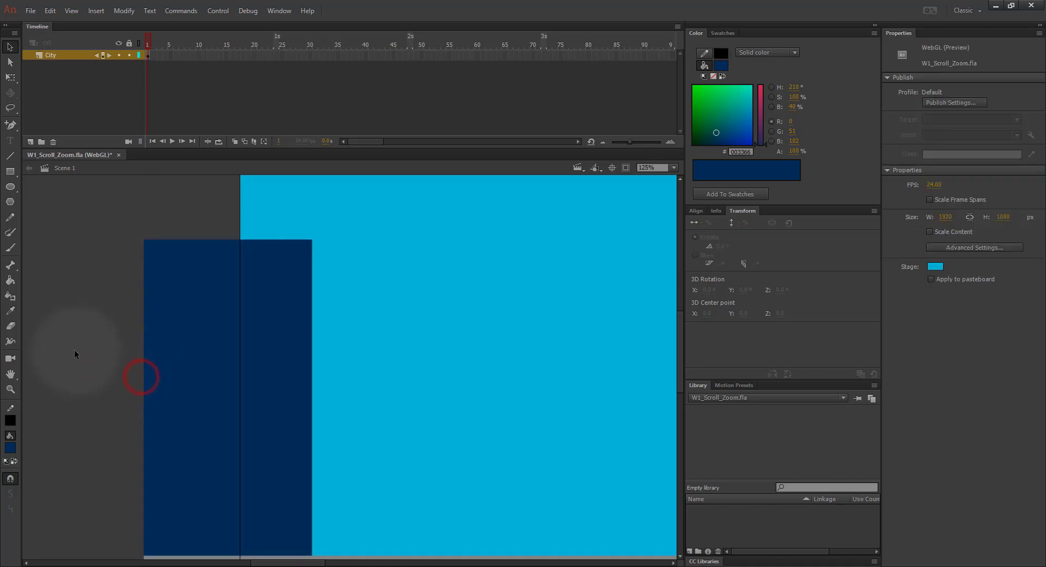
Step: Set no stroke and a #33FFFF cyan fill, and draw a door about 54 x 90 px at the building's base
click(17, 425)
click(182, 432)
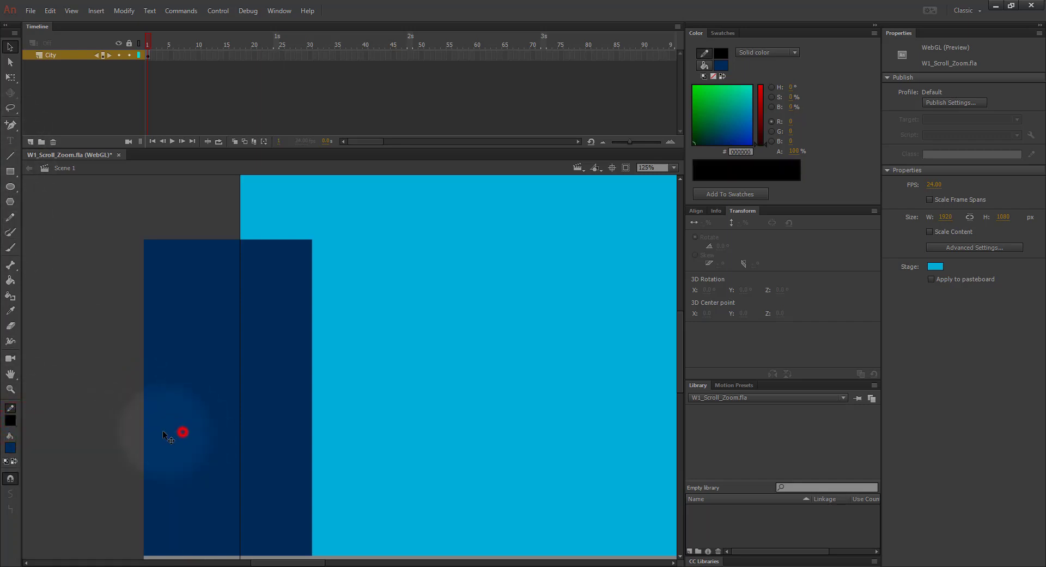
click(9, 447)
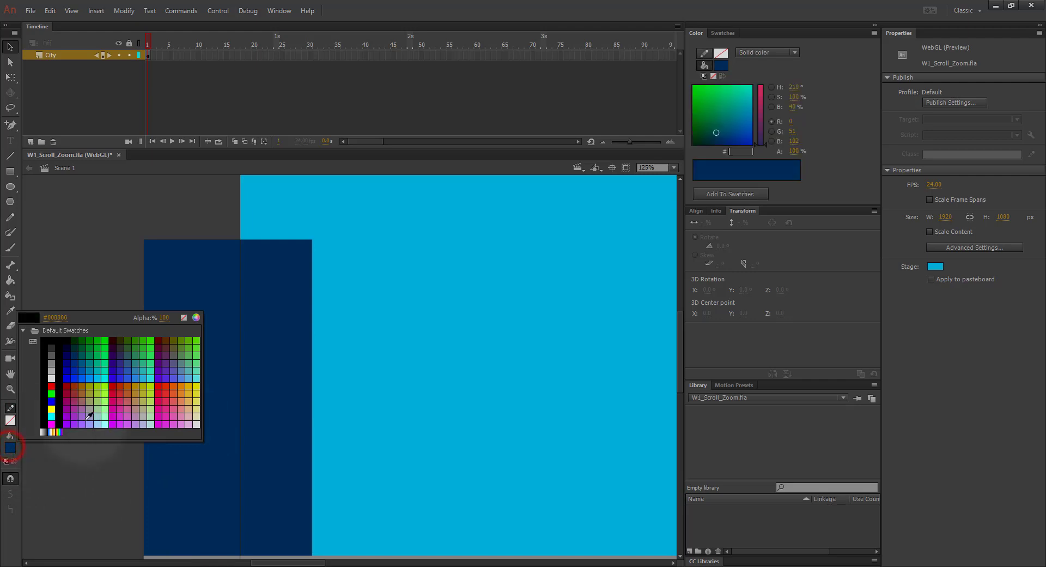
click(155, 376)
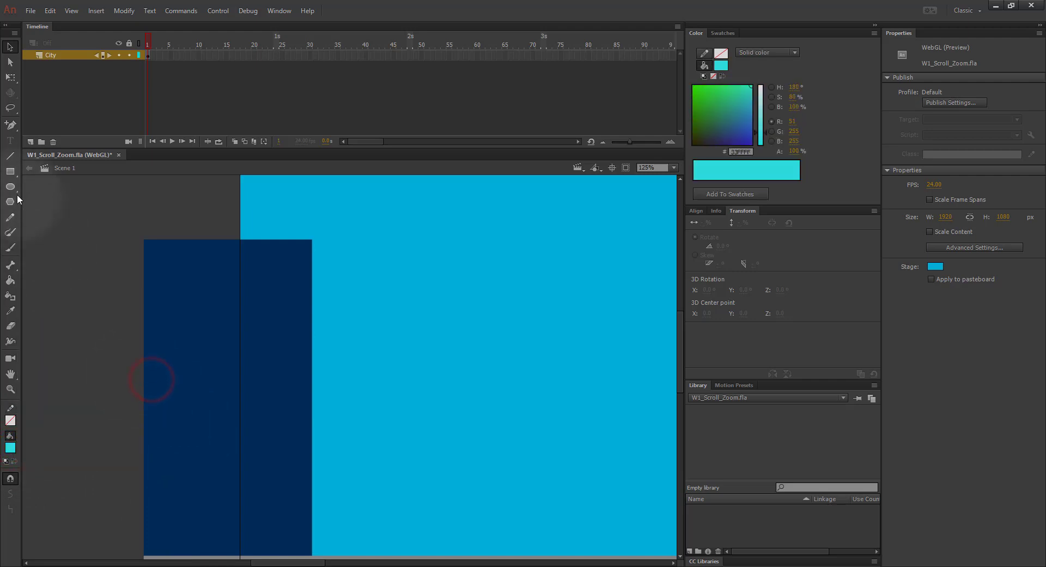
click(10, 171)
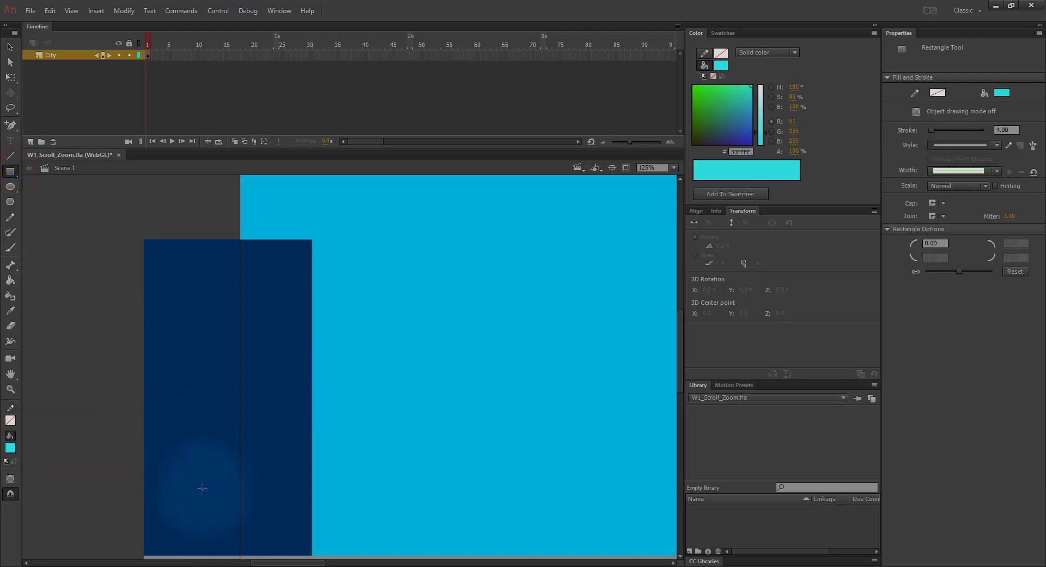
drag(207, 494, 243, 555)
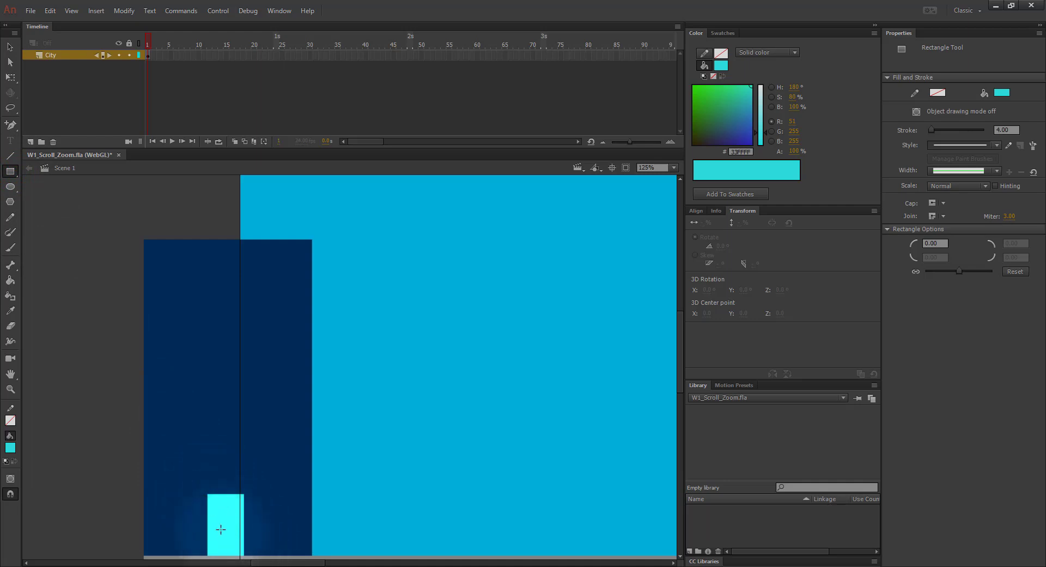
scroll(206, 502, down, 2)
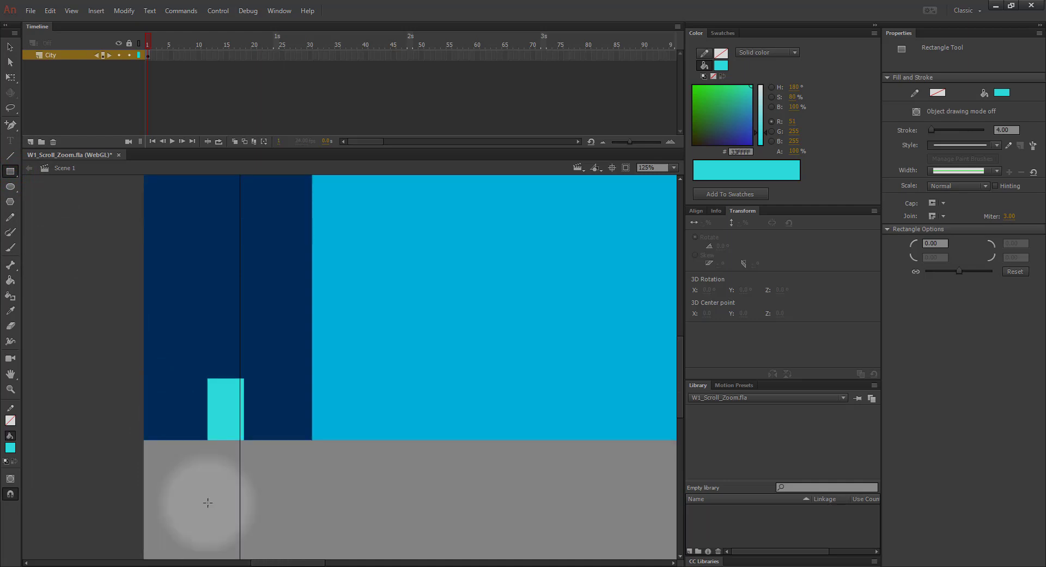
scroll(207, 502, up, 2)
Step: Copy the cyan door up the building as trial windows and move one copy off the building to the right
key(v)
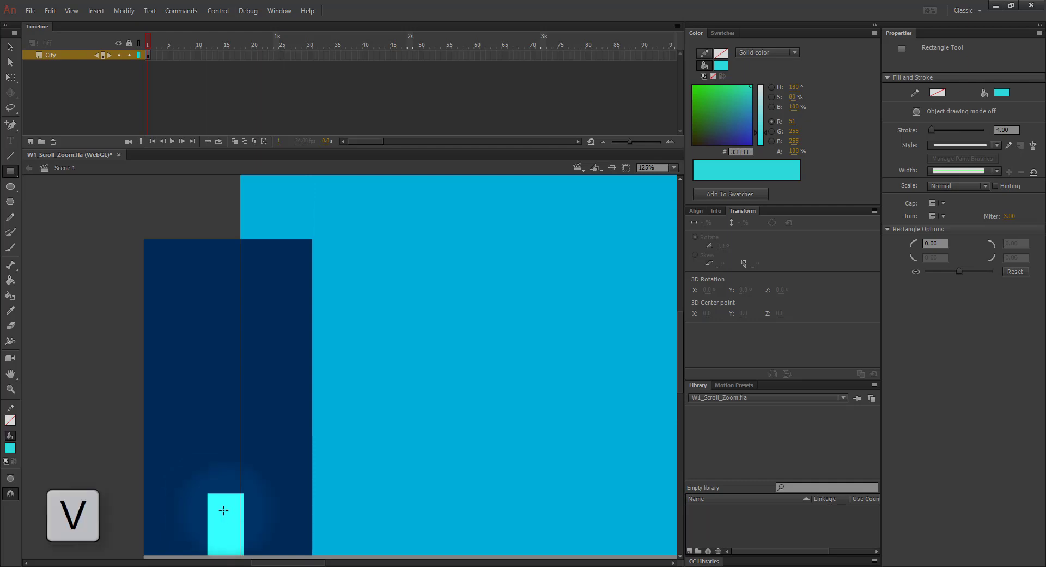
click(223, 517)
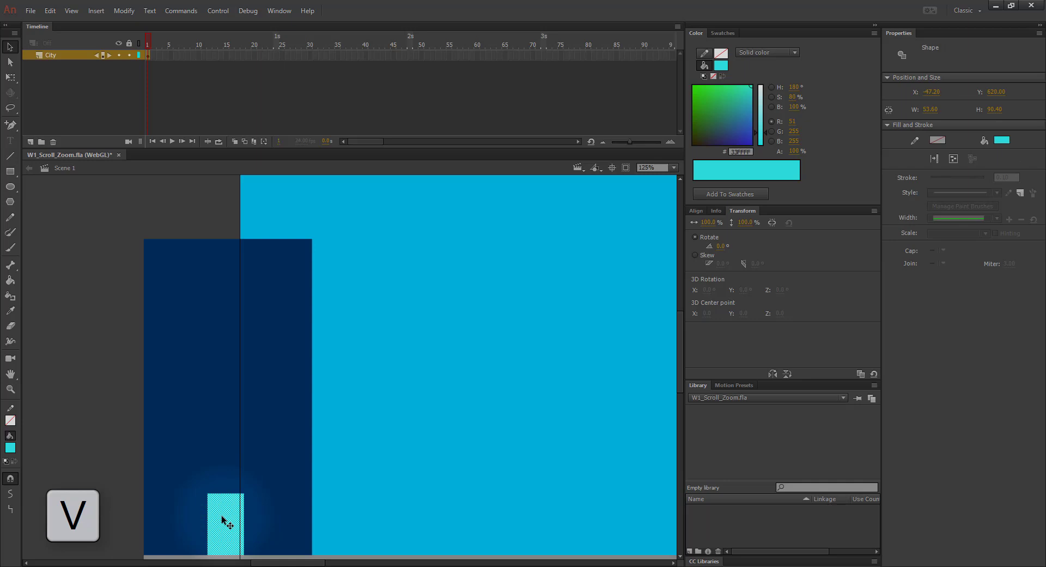
drag(223, 521, 224, 432)
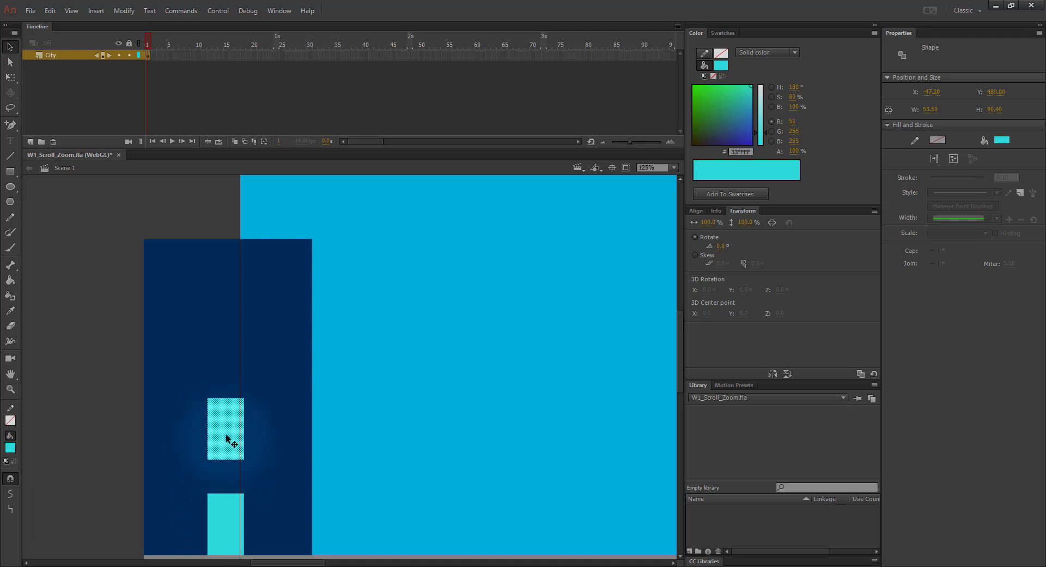
drag(226, 435, 373, 439)
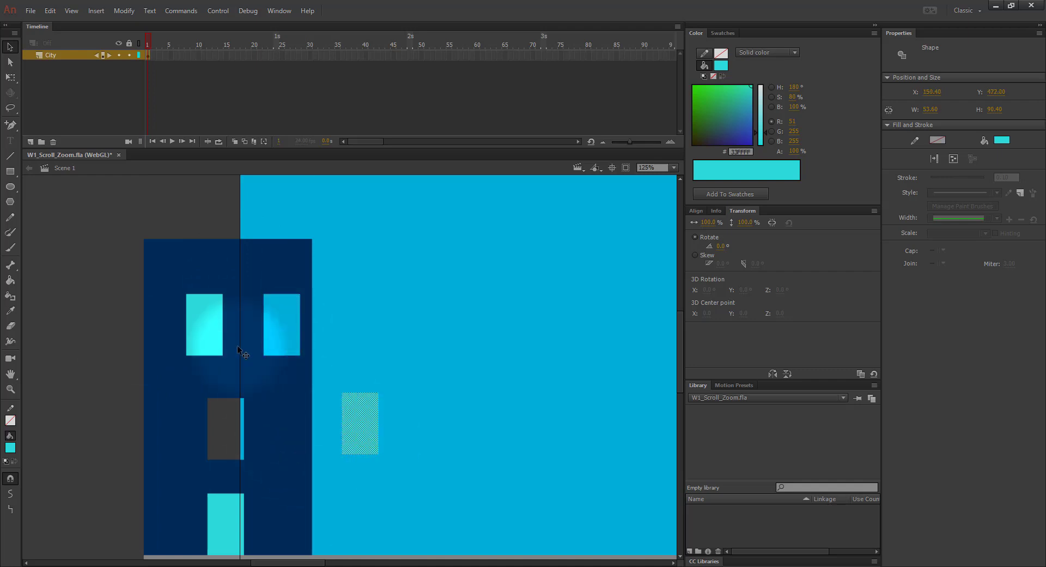
Step: Undo the window copies and moves back to the single door, and reactivate the Rectangle tool
key(ctrl+z)
key(ctrl+z)
key(ctrl+z)
key(ctrl+z)
key(ctrl+z)
key(ctrl+z)
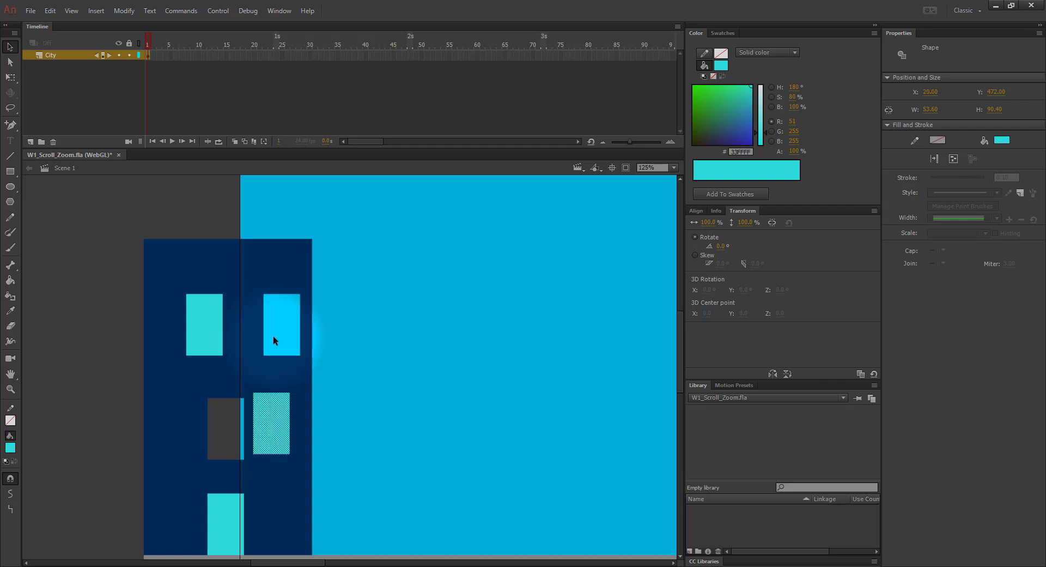
key(ctrl+z)
key(ctrl+z)
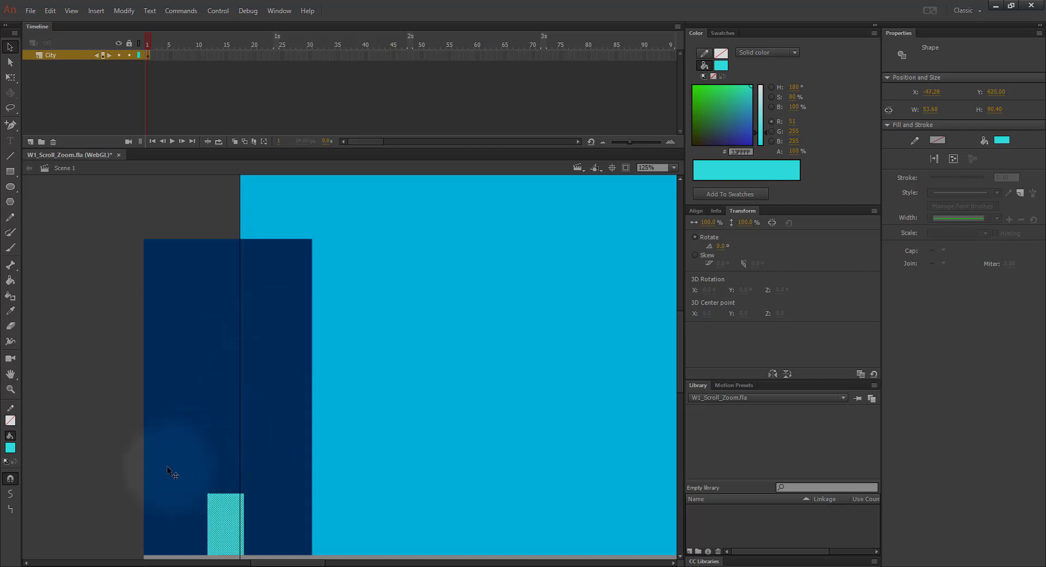
click(8, 175)
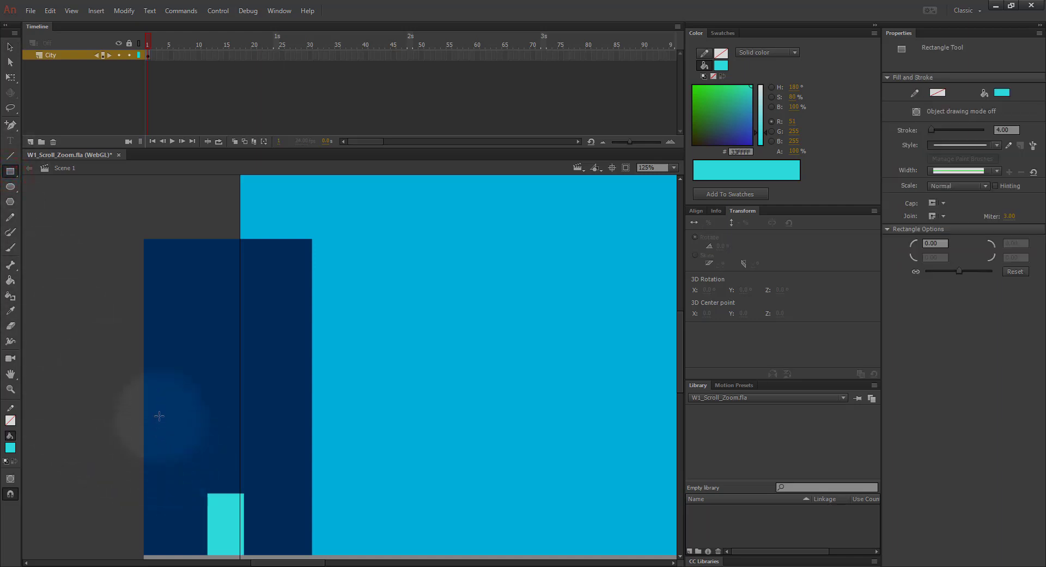
Step: Draw a cyan window about 70 x 70 px above the door on the building's left half and copy it level to X about 11
drag(159, 415, 204, 463)
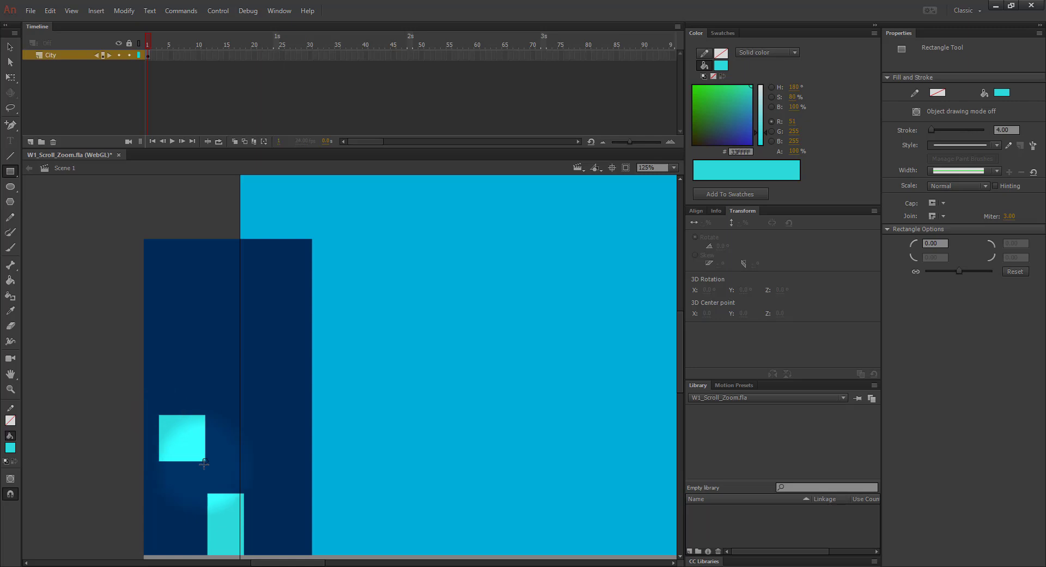
key(v)
click(178, 444)
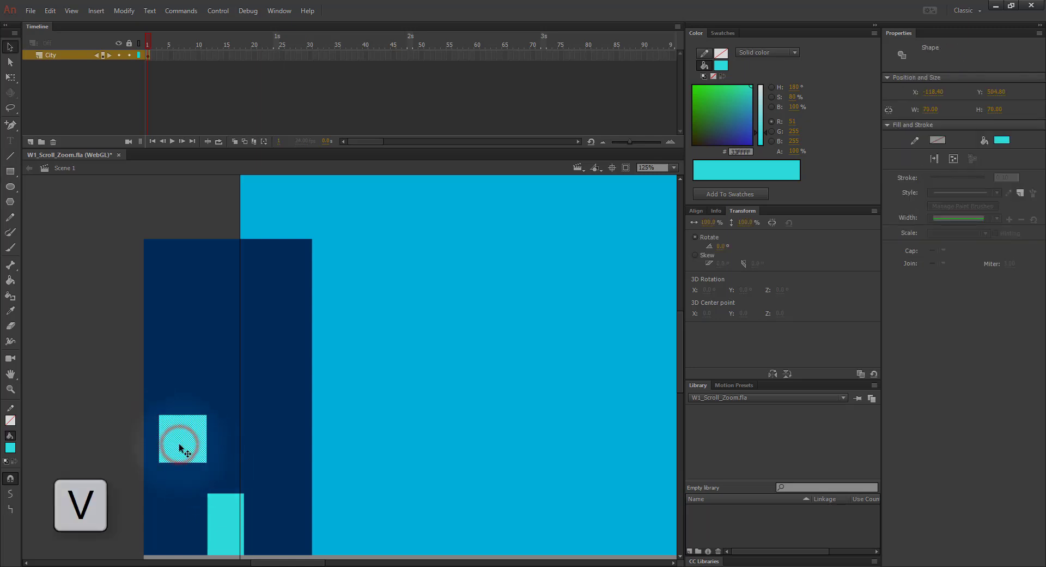
drag(180, 447, 270, 444)
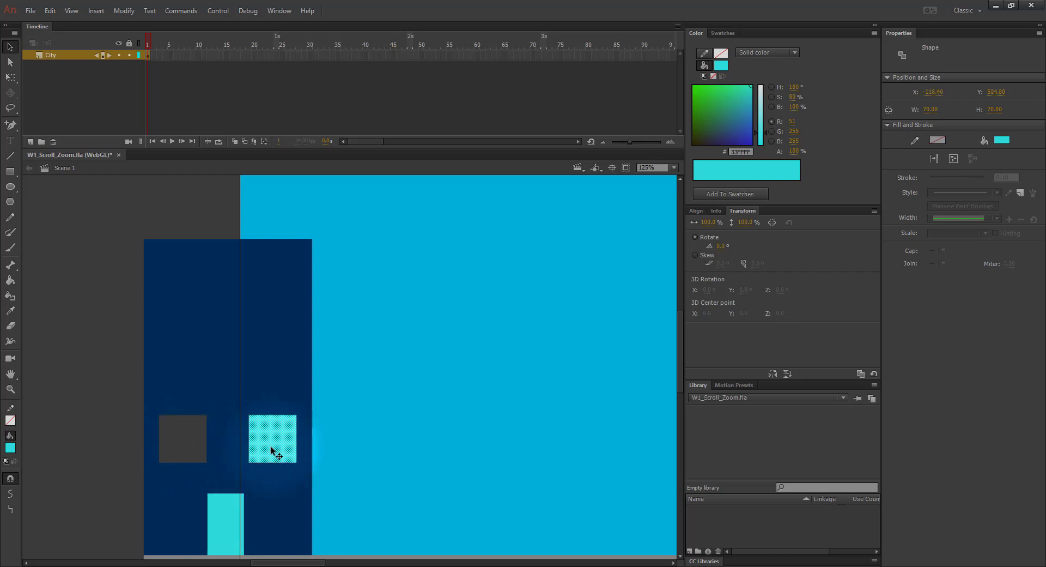
key(ctrl+z)
click(165, 446)
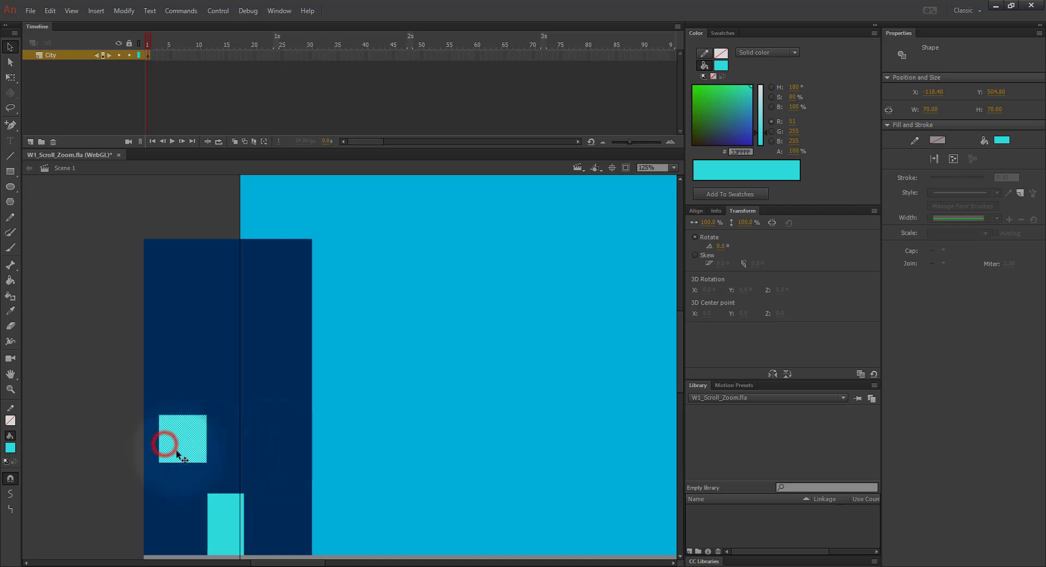
drag(194, 452, 268, 458)
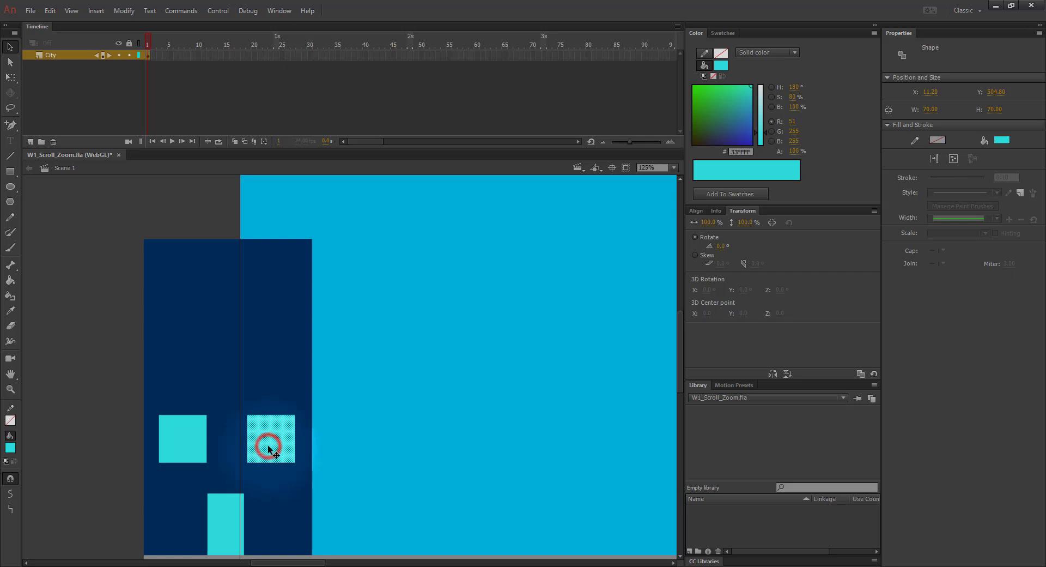
Step: Copy the pair of cyan windows straight up to make a second row at Y about 406
shift+click(184, 440)
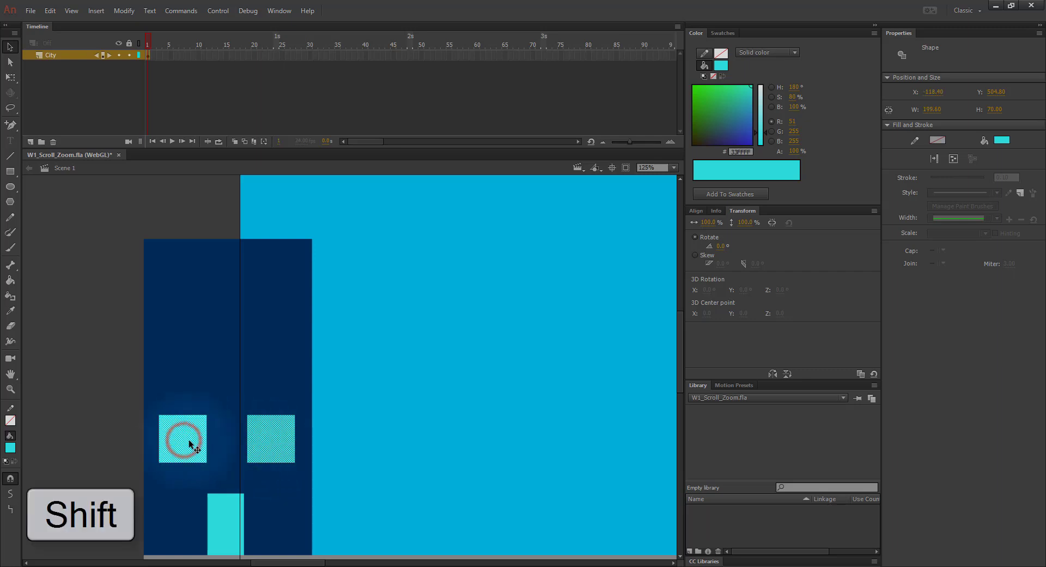
key(alt)
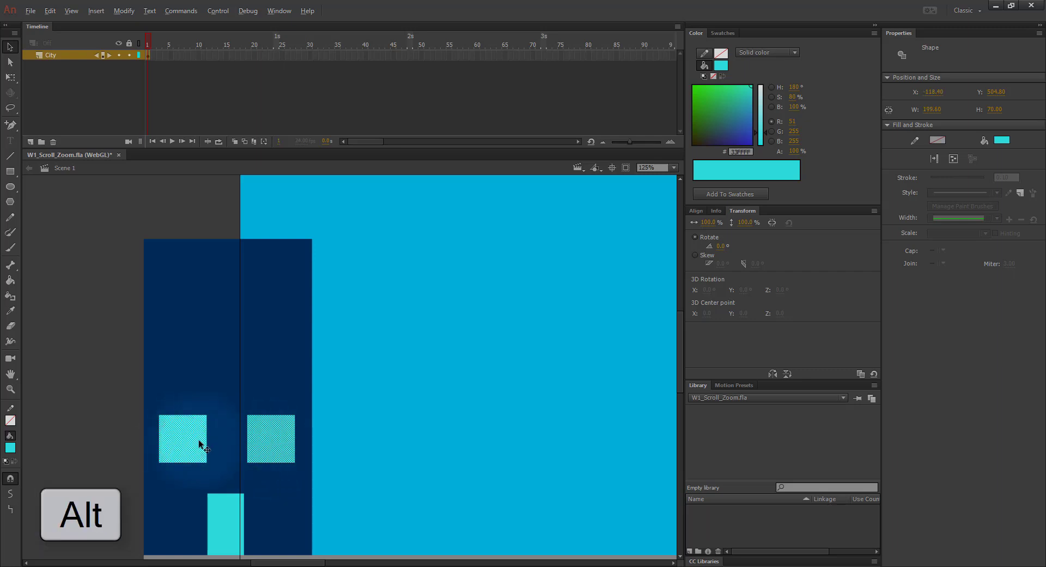
drag(192, 448, 197, 383)
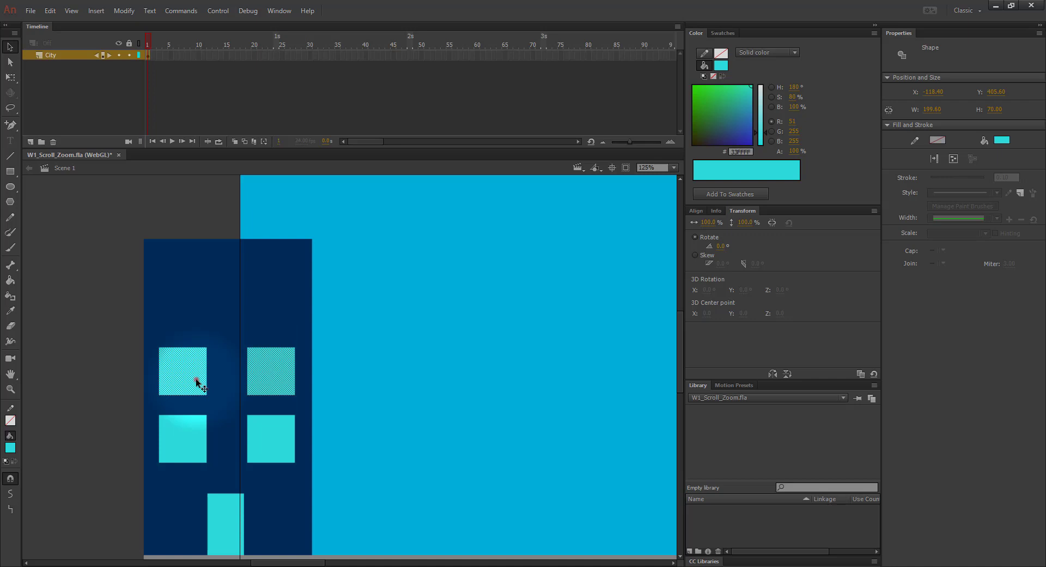
drag(197, 382, 197, 313)
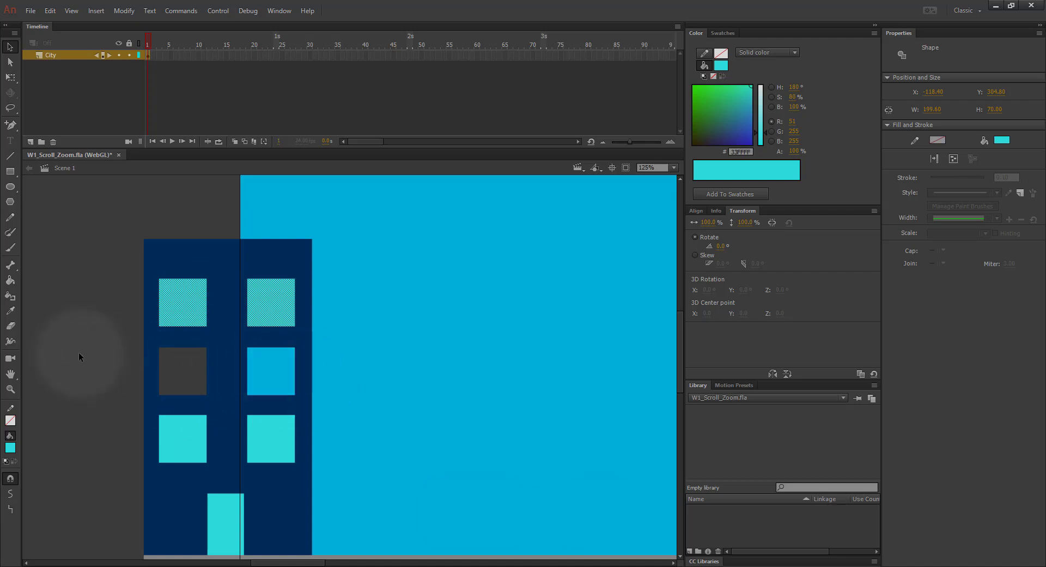
key(ctrl+z)
key(ctrl+z)
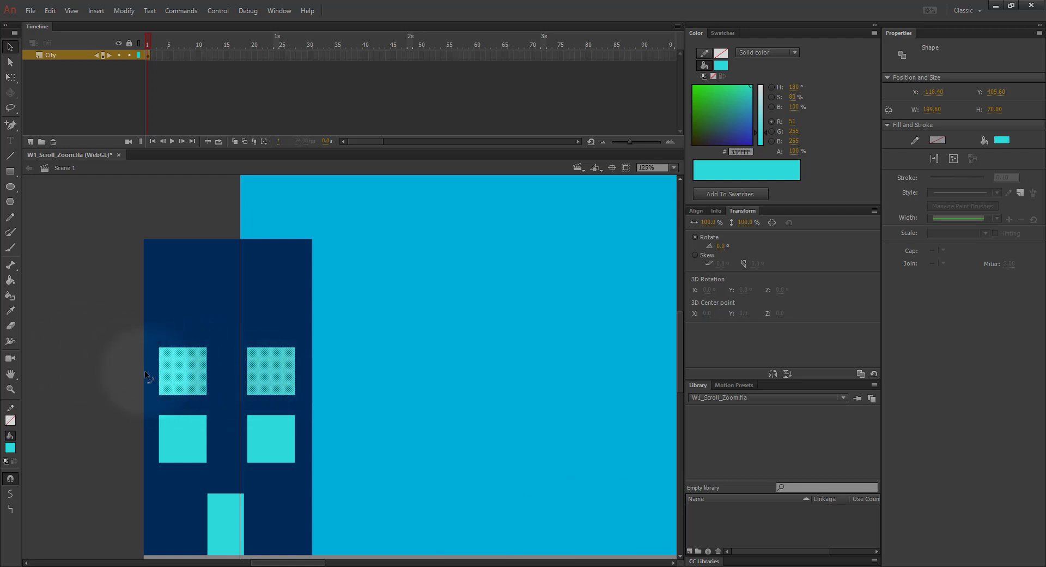
Step: Copy the second window row straight up to make a third row at Y about 294, and deselect it
key(alt)
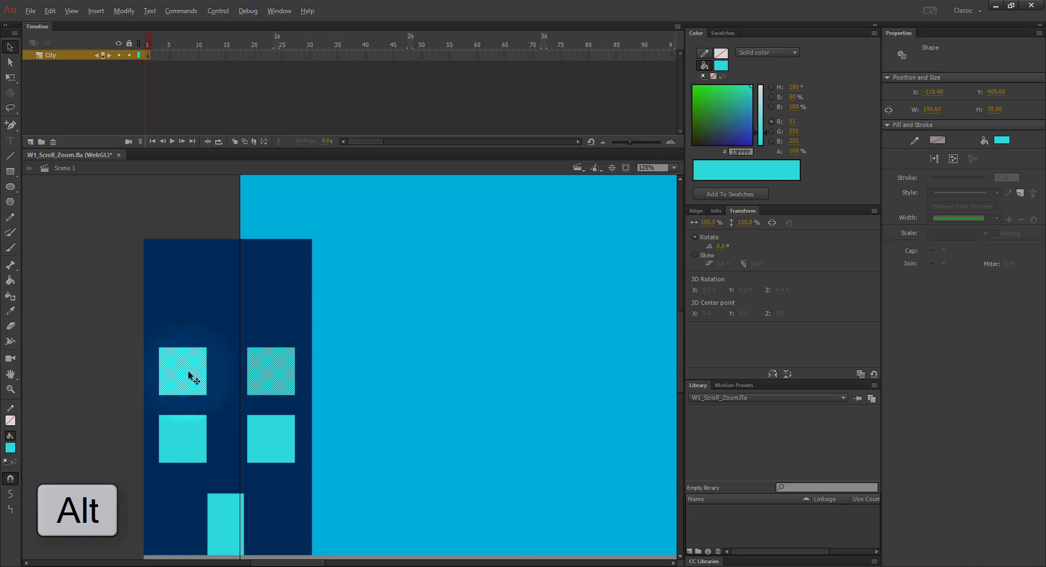
drag(189, 372, 193, 299)
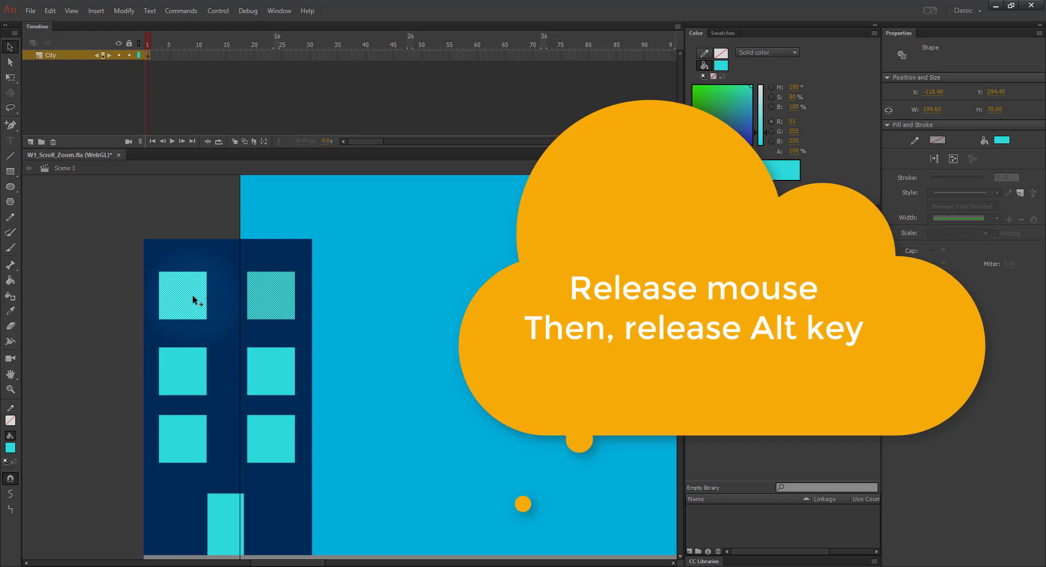
click(123, 325)
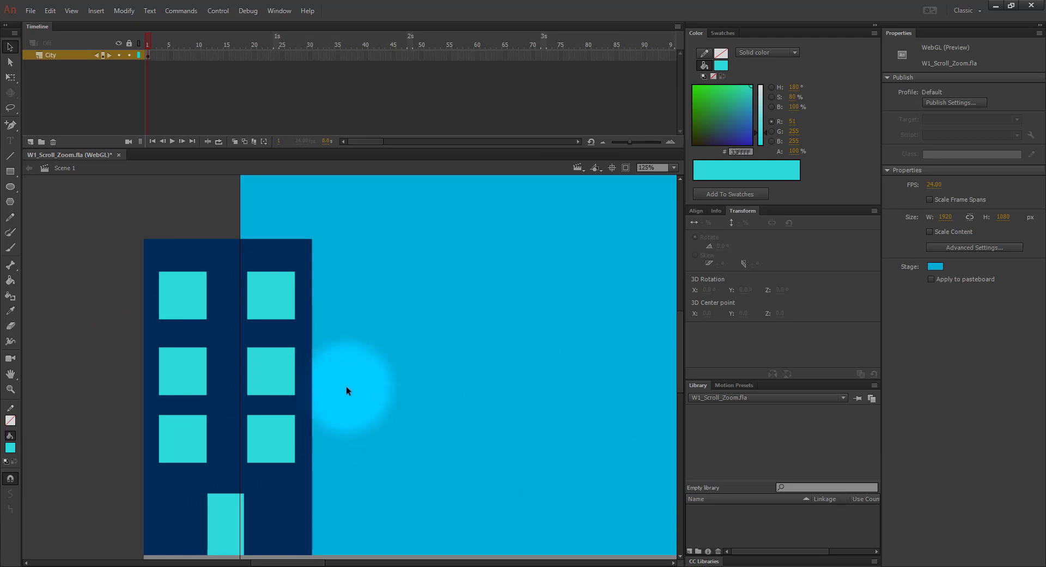
Step: Copy the whole dark blue building to its right side and try shortening the copy with Free Transform, undoing the height change
key(ctrl+minus)
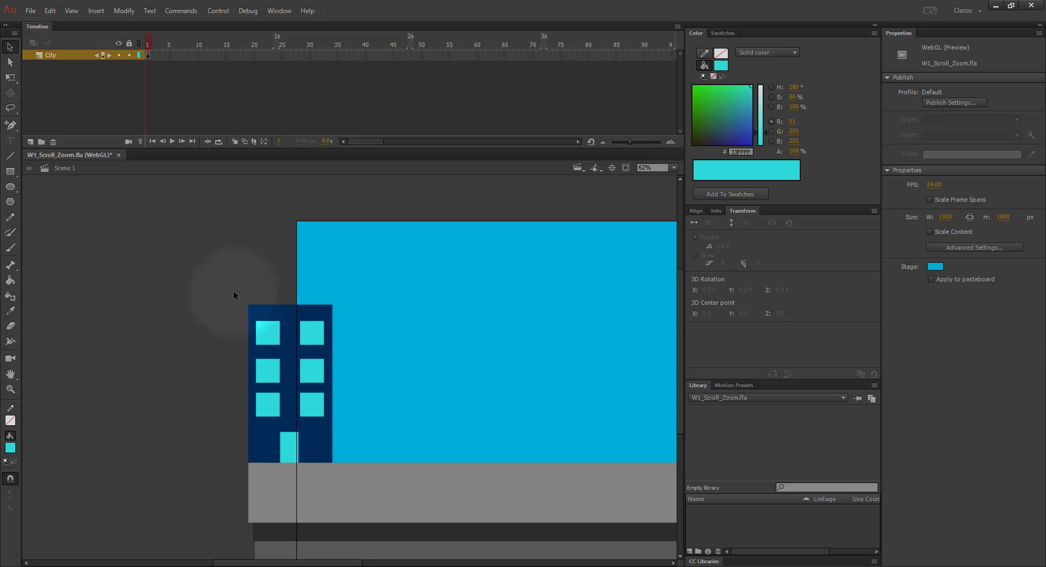
mouse_move(235, 292)
mouse_down()
mouse_move(334, 427)
mouse_move(338, 462)
mouse_up()
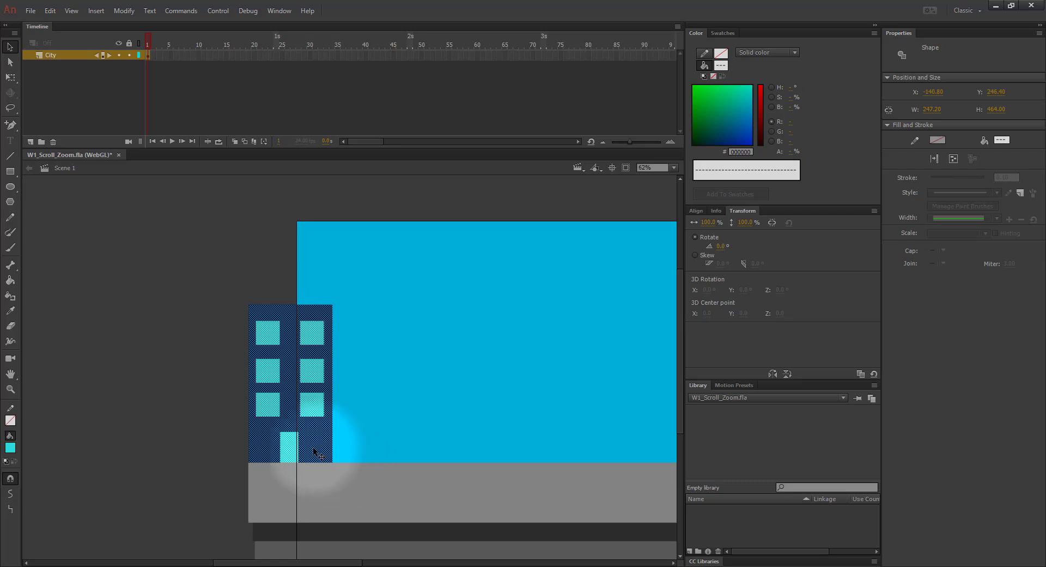
drag(295, 424, 388, 422)
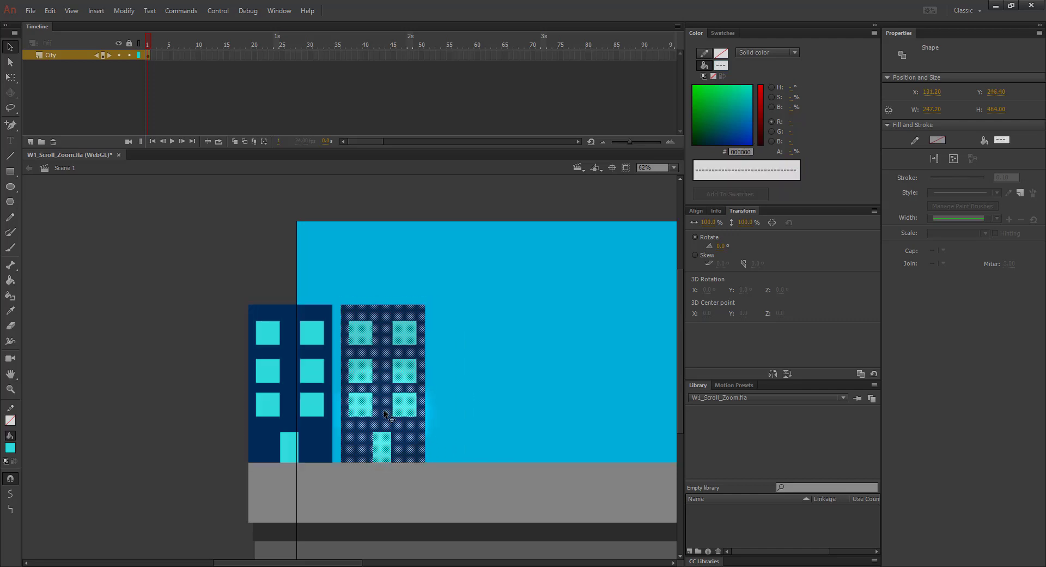
click(9, 79)
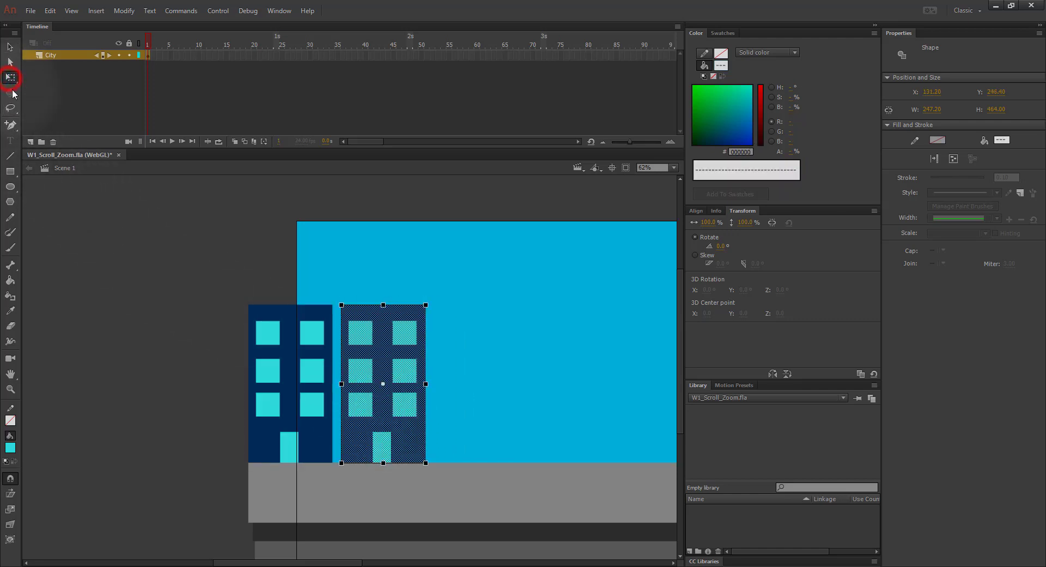
drag(384, 304, 384, 320)
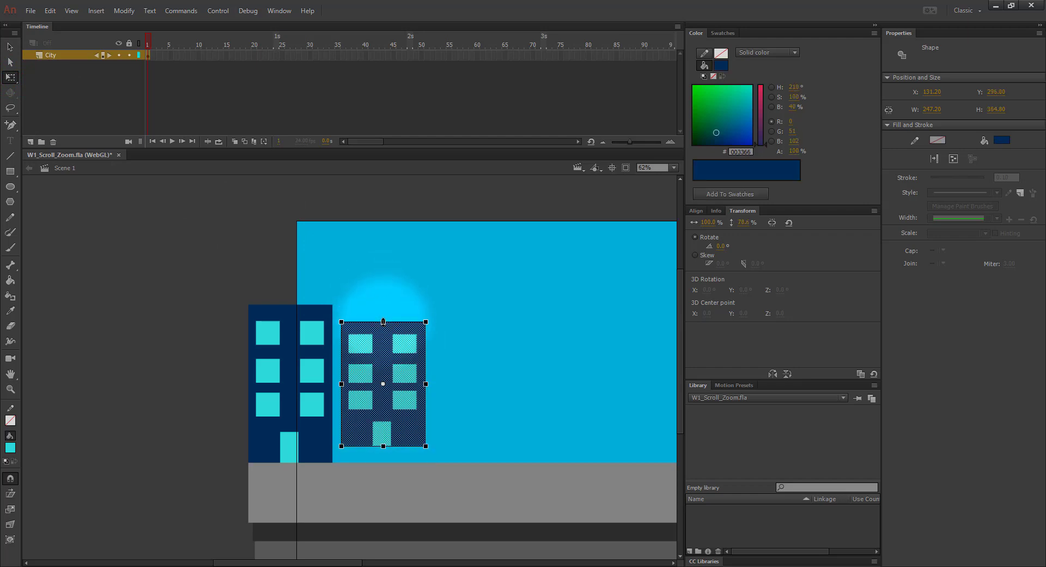
key(ctrl+z)
Step: Try scaling the building copy proportionally to about 67.6% and moving it right onto the pavement; undo back to the single building
key(shift)
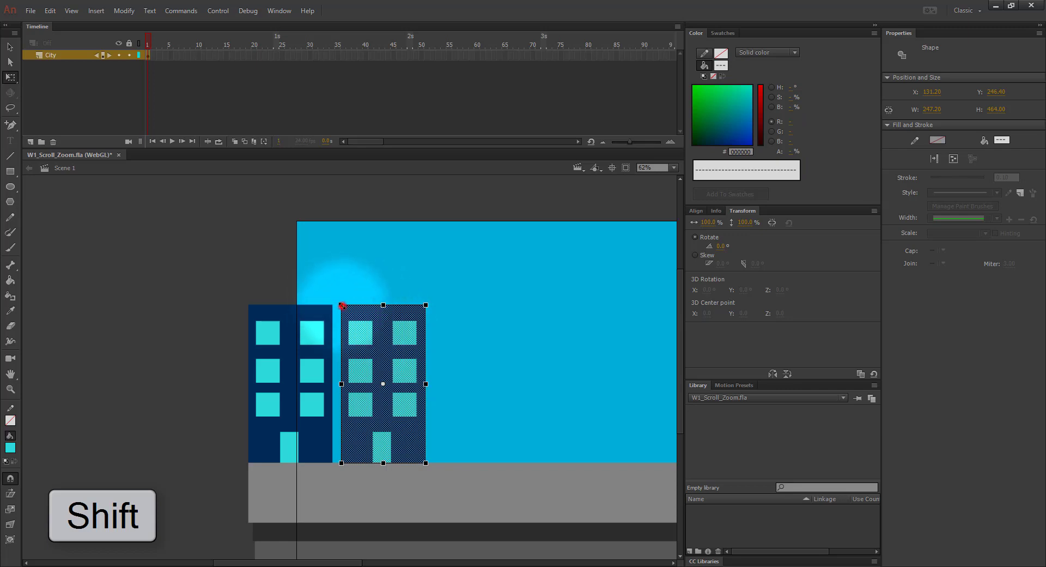
drag(342, 305, 353, 326)
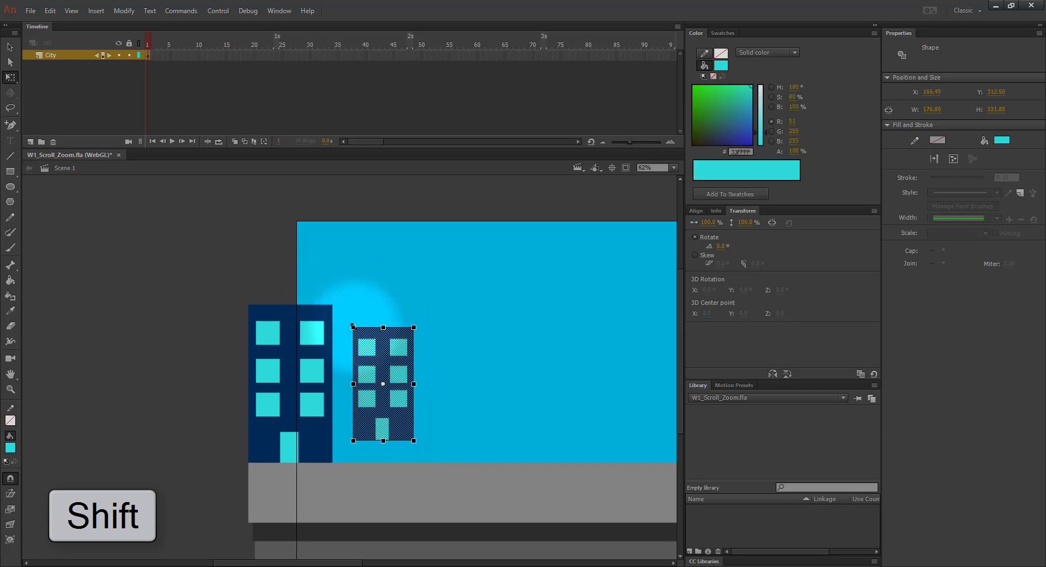
drag(380, 363, 550, 390)
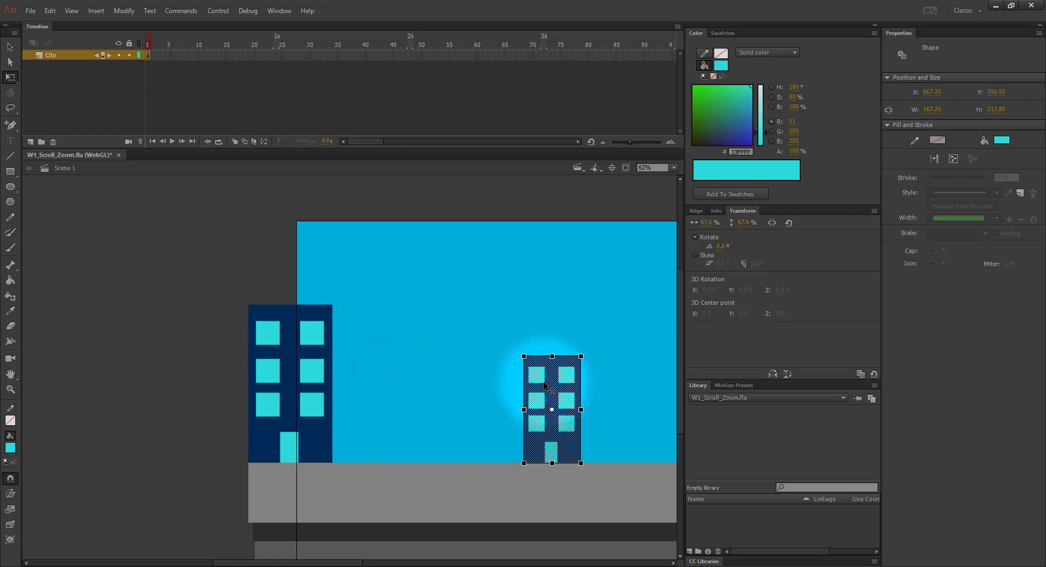
key(ctrl+z)
key(ctrl+z)
key(ctrl+z)
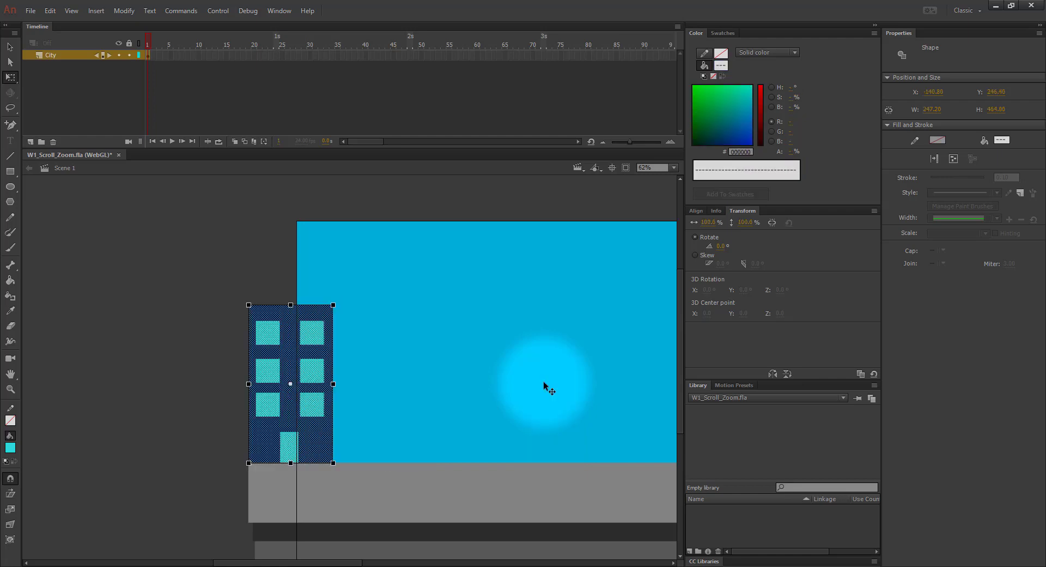
click(200, 290)
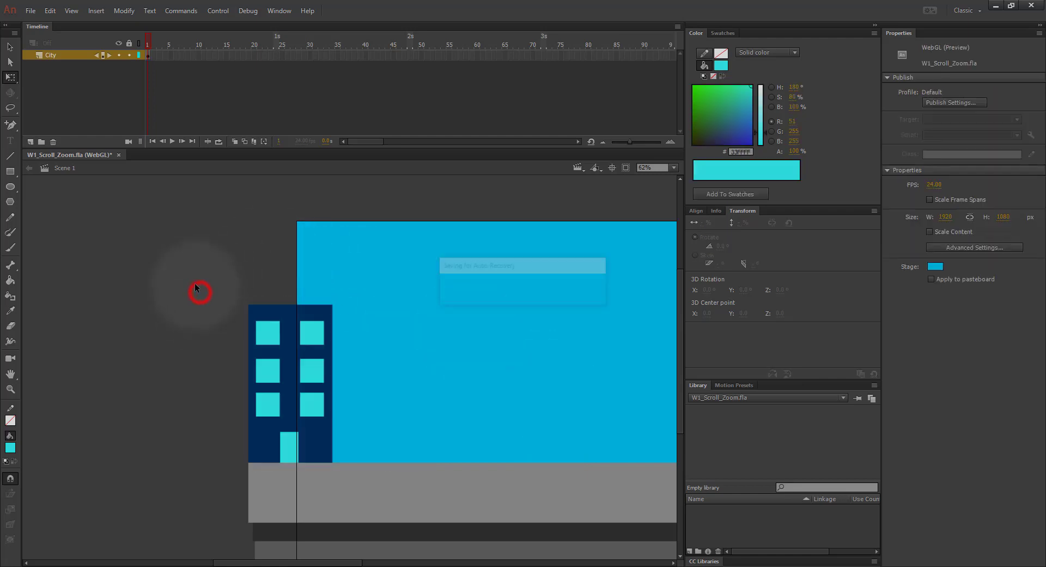
Step: Set the fill to teal #009999 and draw a lower, wider rectangular building against the dark blue building's right edge, down to the pavement
click(9, 172)
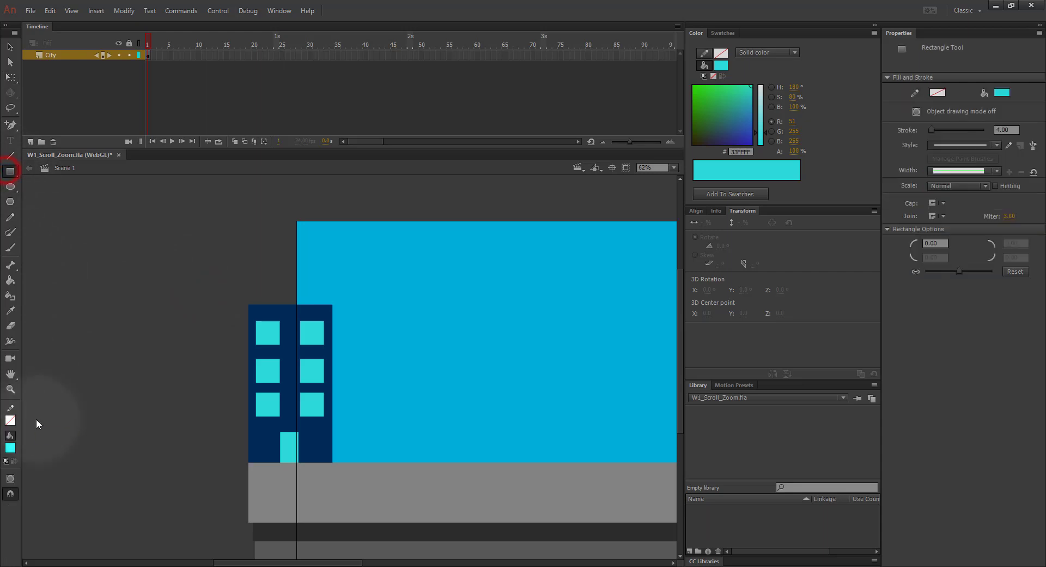
click(9, 450)
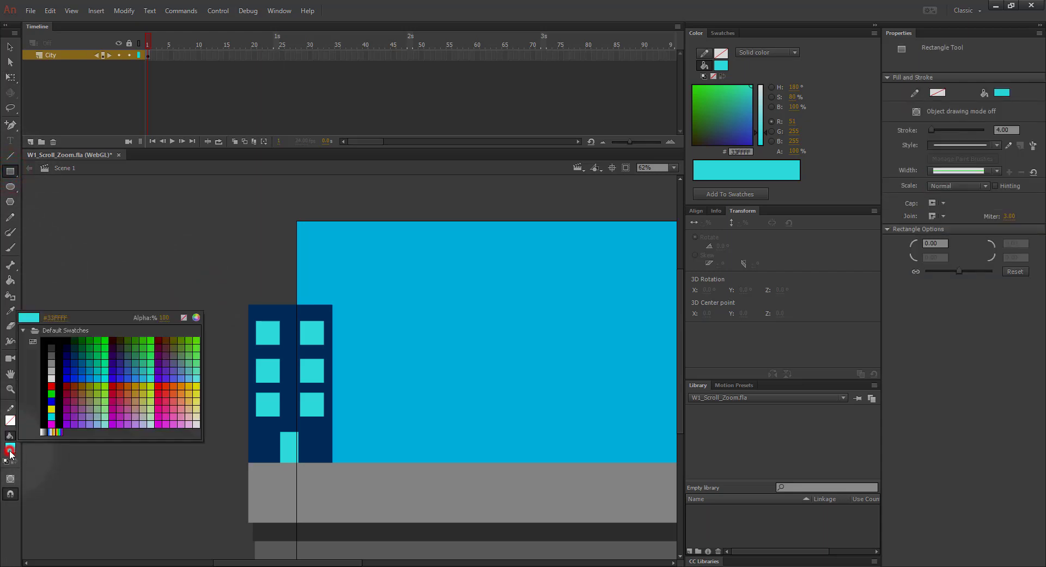
click(89, 363)
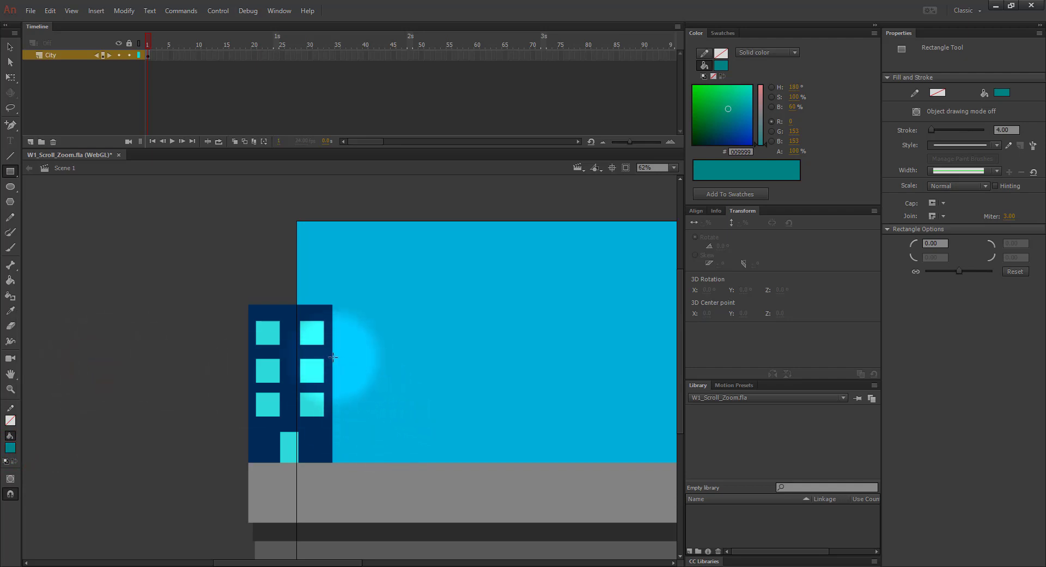
mouse_move(333, 356)
mouse_down()
mouse_move(380, 401)
mouse_move(486, 462)
mouse_up()
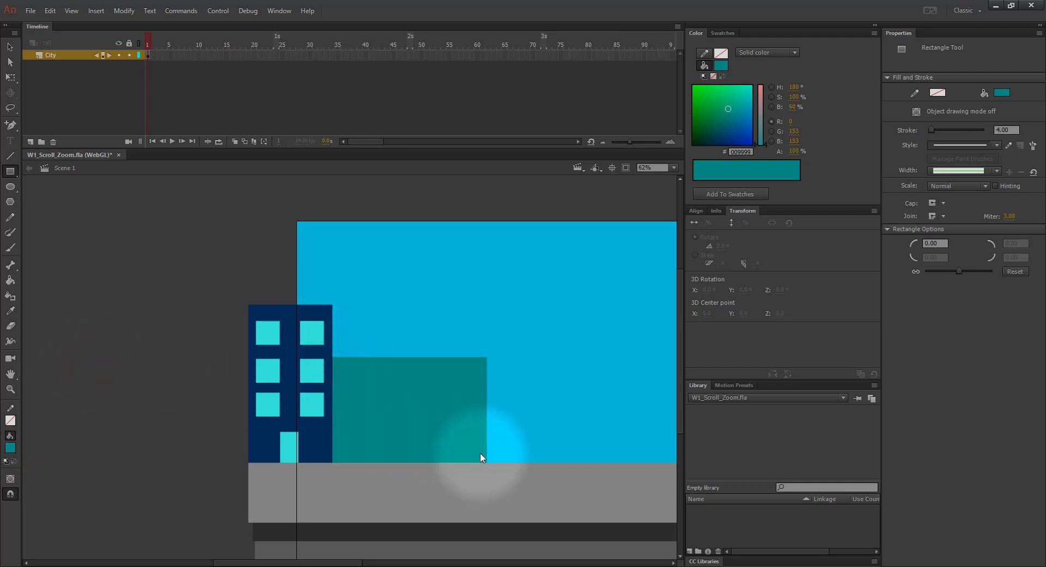
Step: Set the fill to bright green #99FF00 and draw one door about 42 x 98 px at the teal building's base, near its left side
click(14, 451)
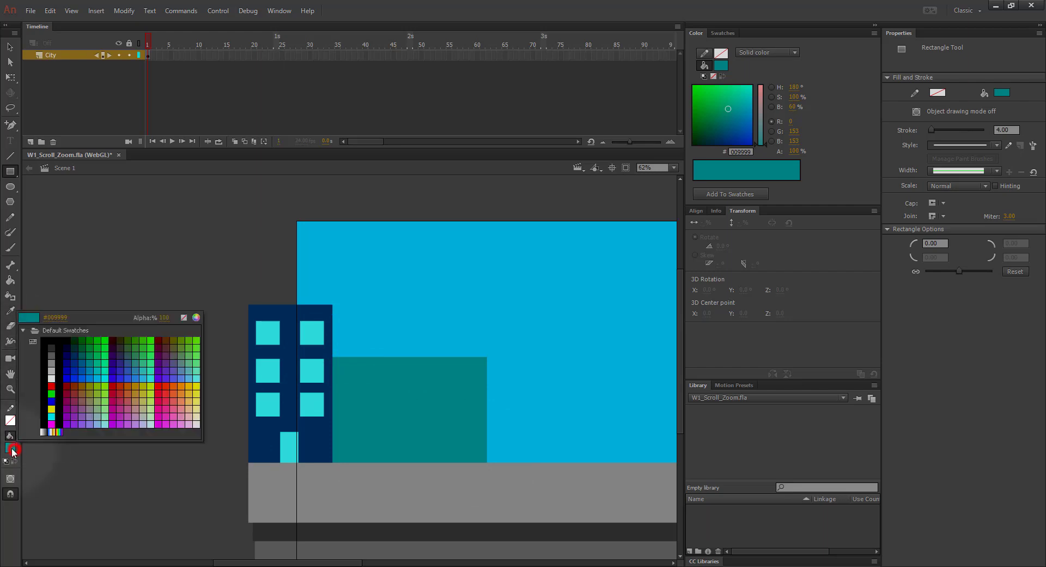
click(108, 384)
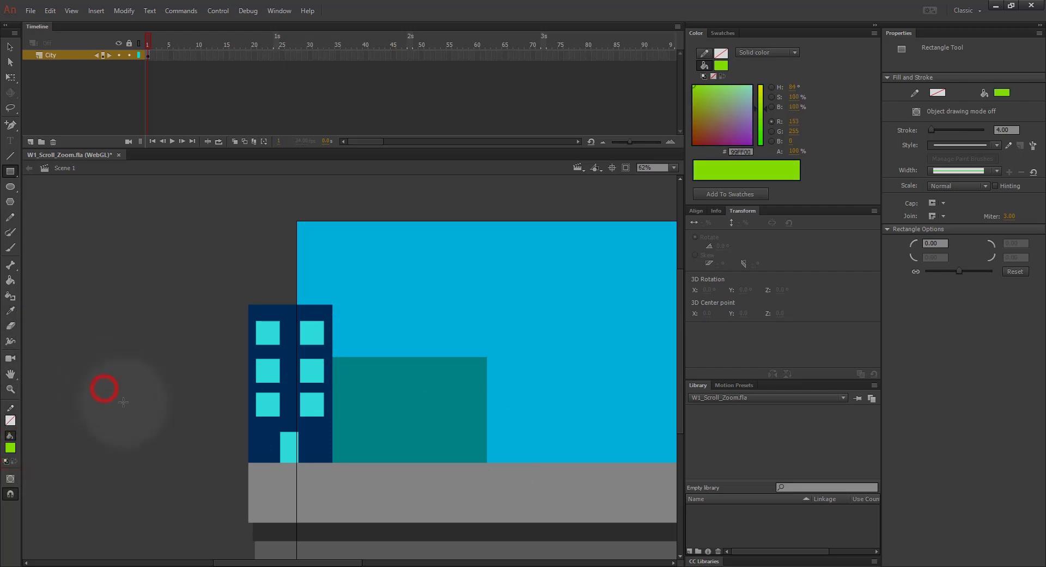
drag(354, 429, 367, 462)
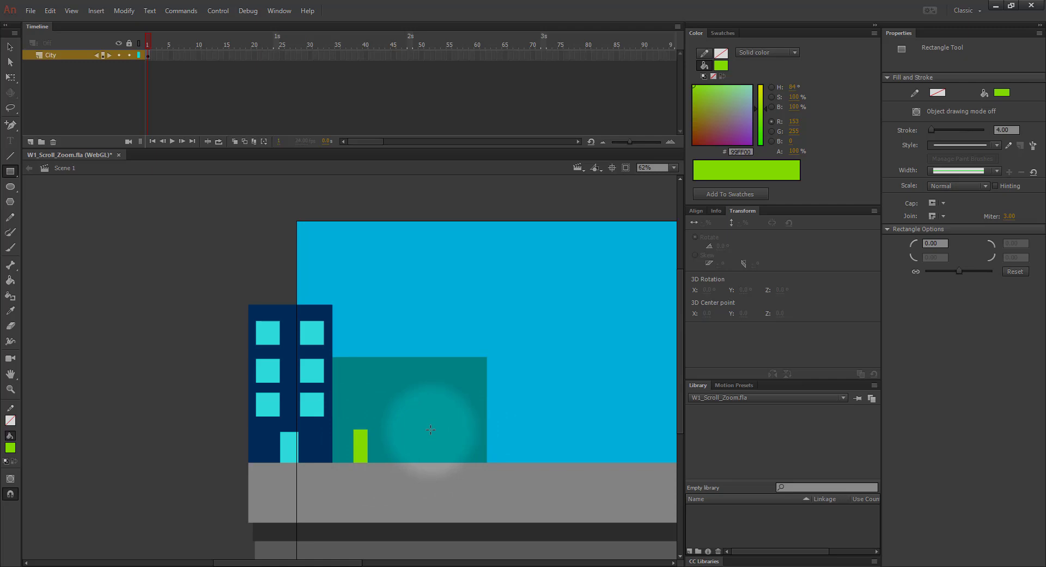
drag(445, 429, 456, 462)
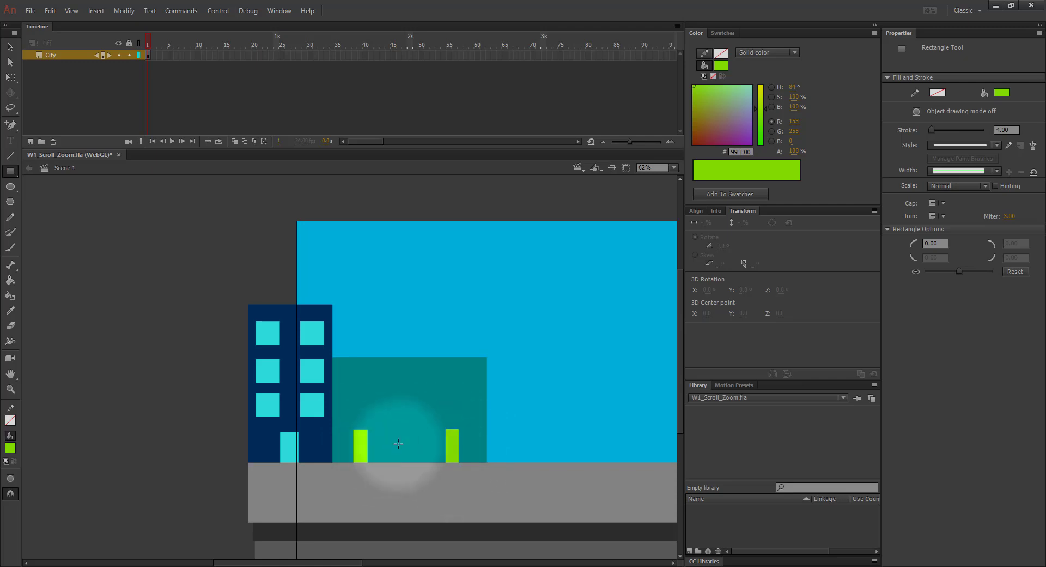
key(ctrl+z)
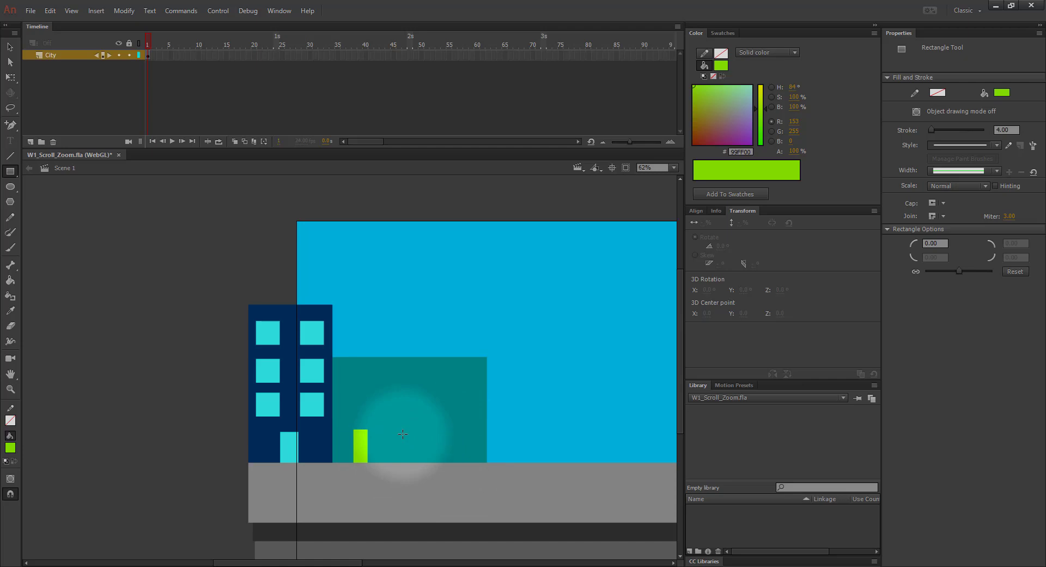
Step: Copy the green door twice to the right along the teal building's base, giving a row of three doors
key(v)
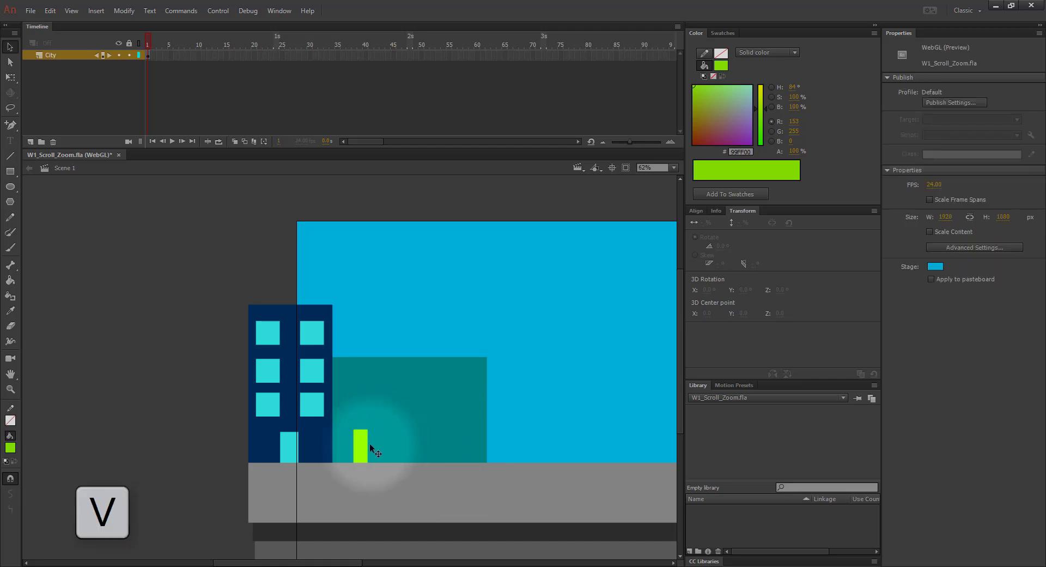
click(360, 448)
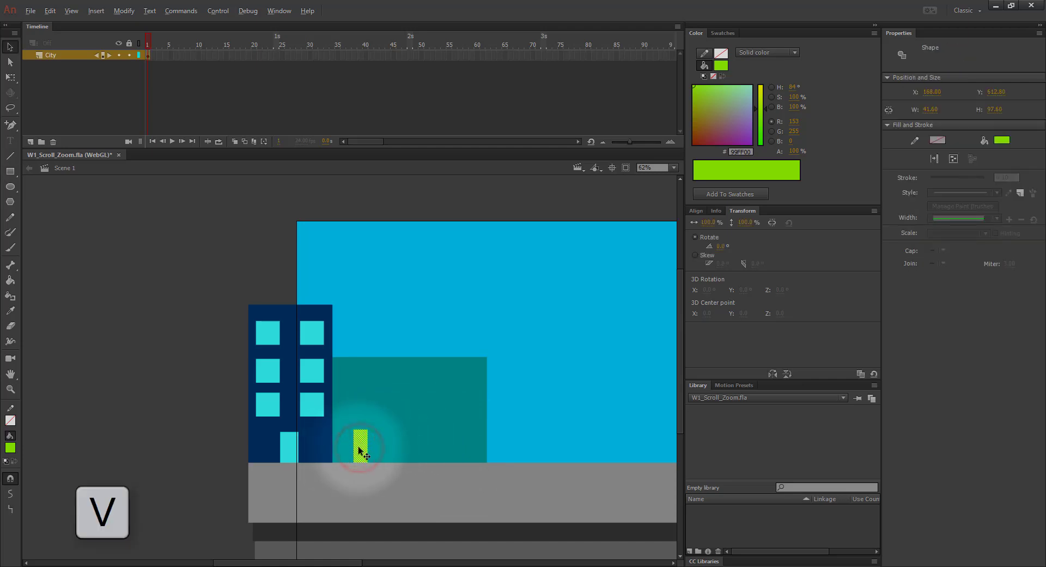
key(alt)
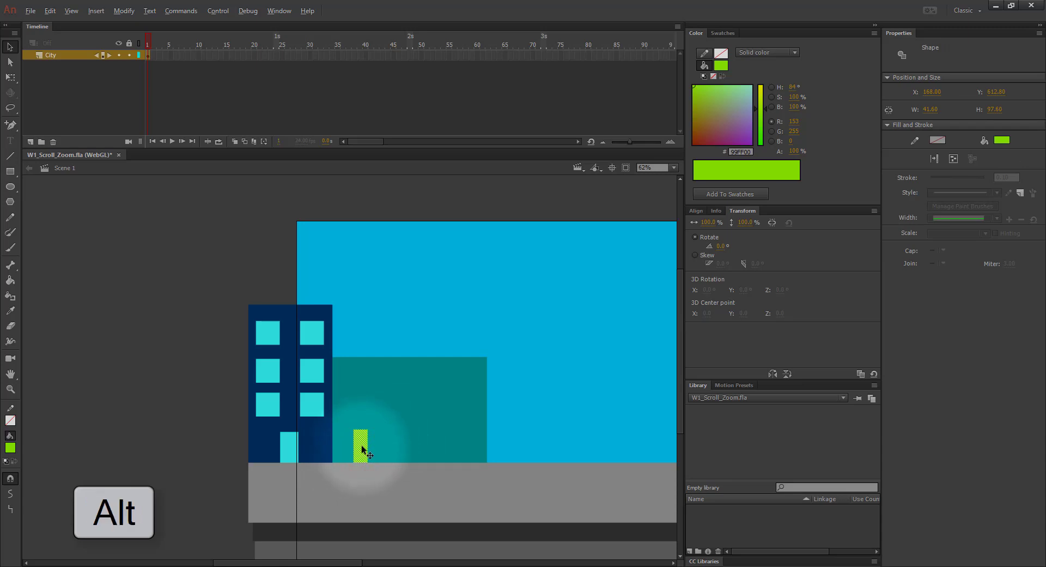
drag(362, 448, 453, 445)
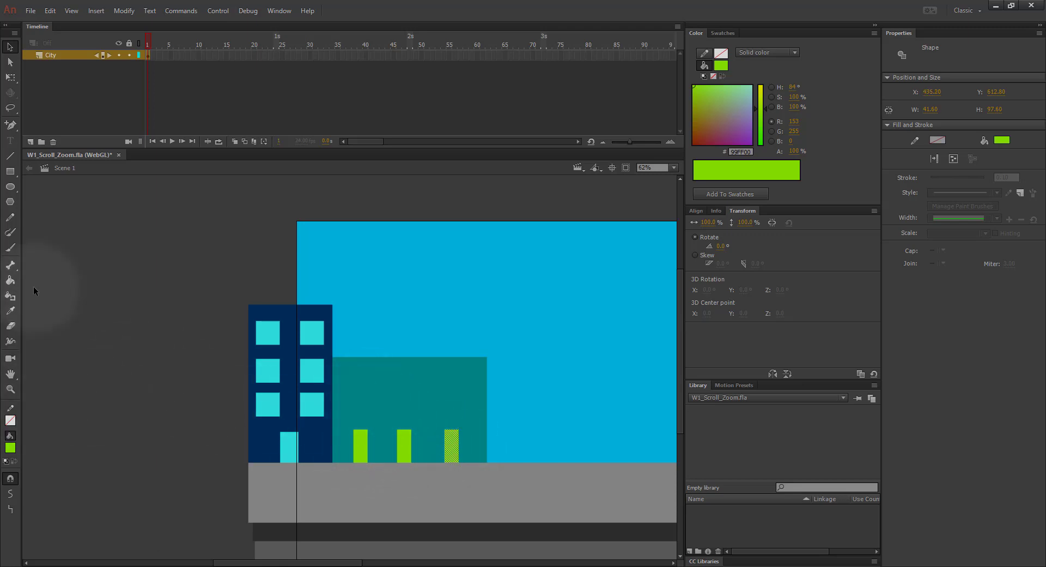
Step: Draw a green horizontal strip window about 371 x 33 px above the teal building's doors and copy it directly above
click(9, 170)
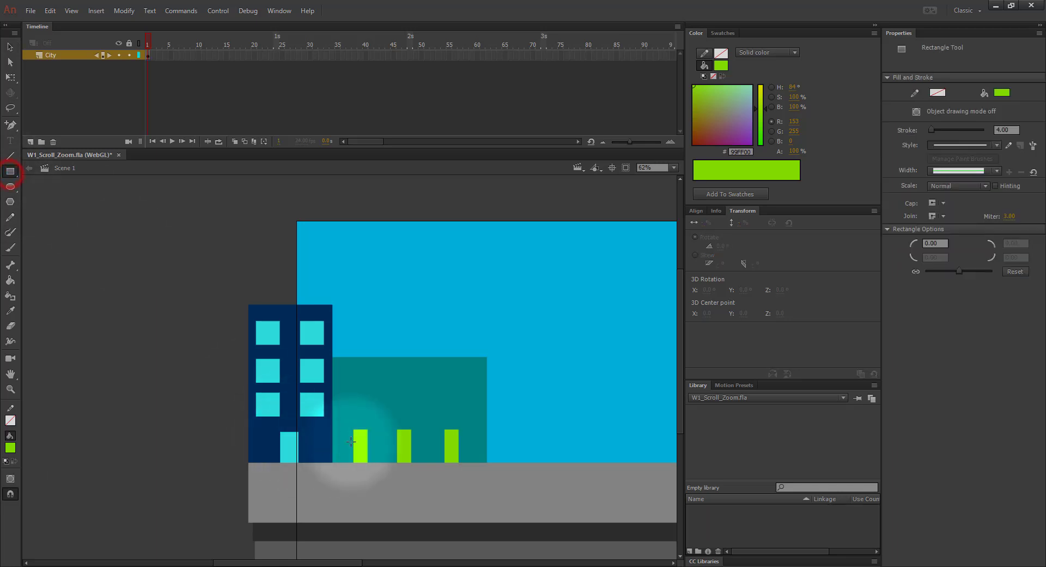
drag(341, 403, 468, 415)
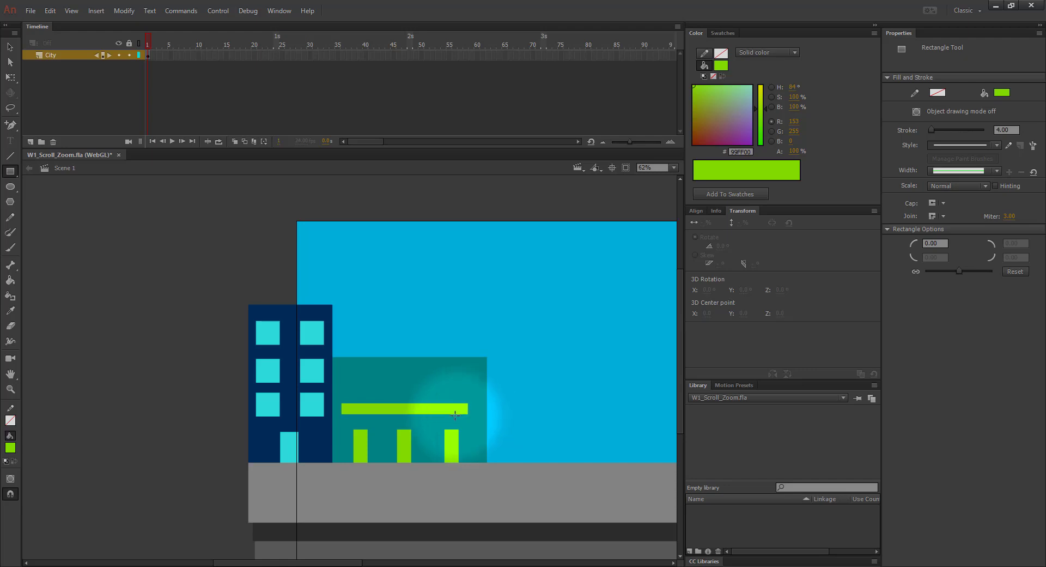
key(v)
click(421, 408)
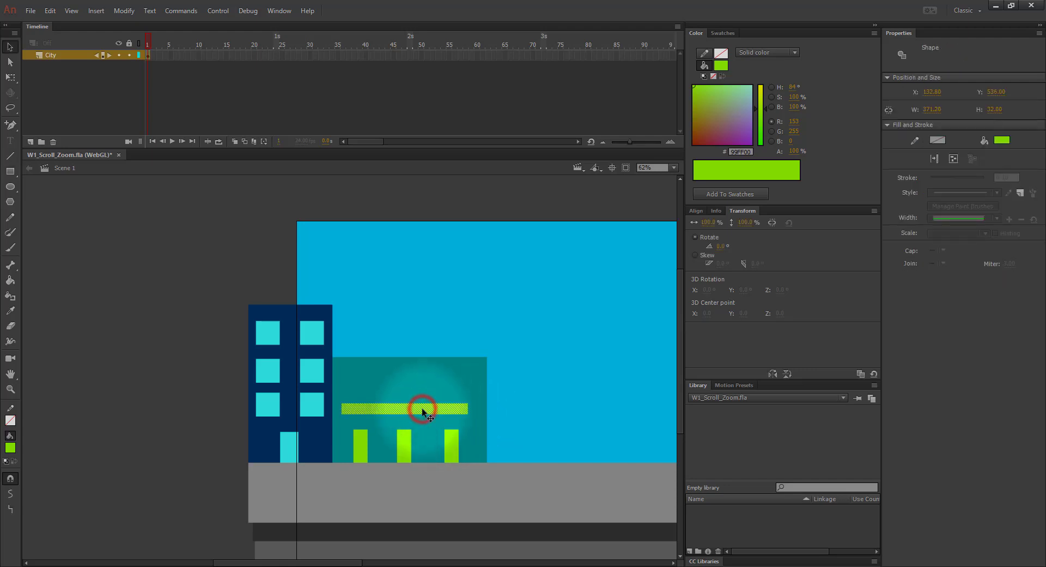
drag(422, 411, 422, 382)
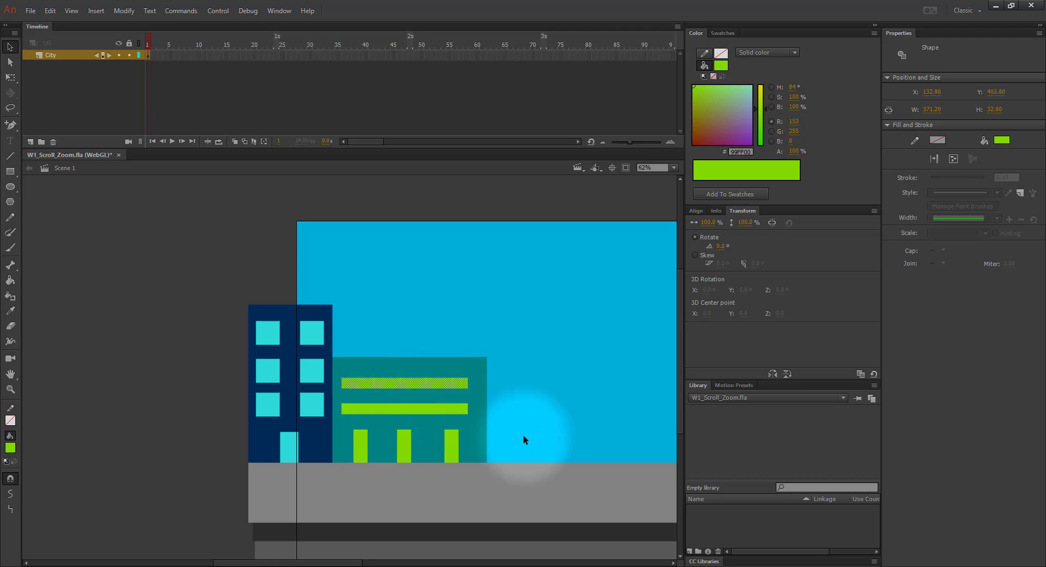
Step: Set the fill to red #CC3333 and draw a tall building about 213 x 544 px at the teal building's right edge, down to the pavement
click(10, 171)
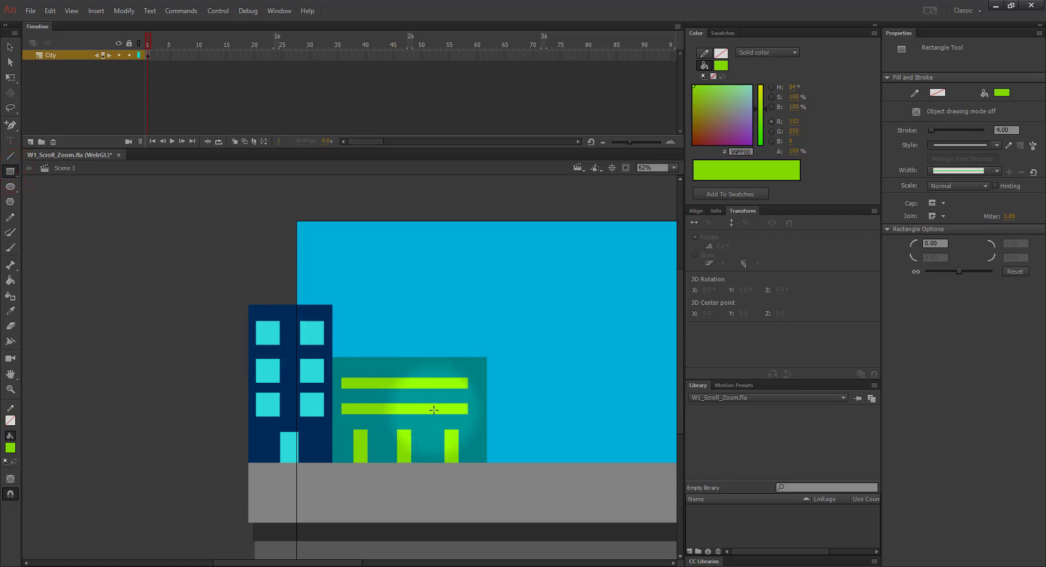
drag(509, 434, 401, 413)
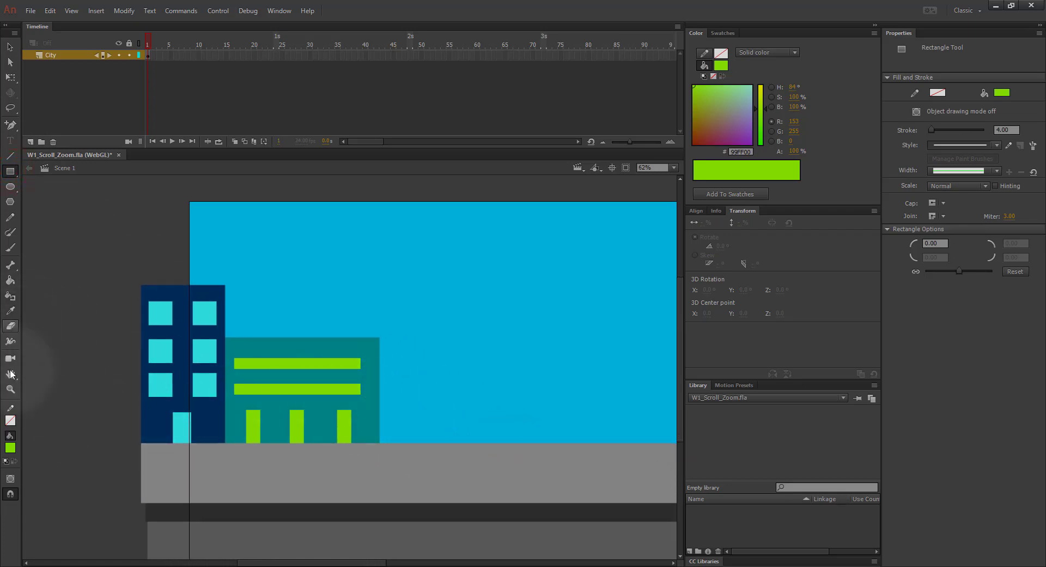
click(9, 447)
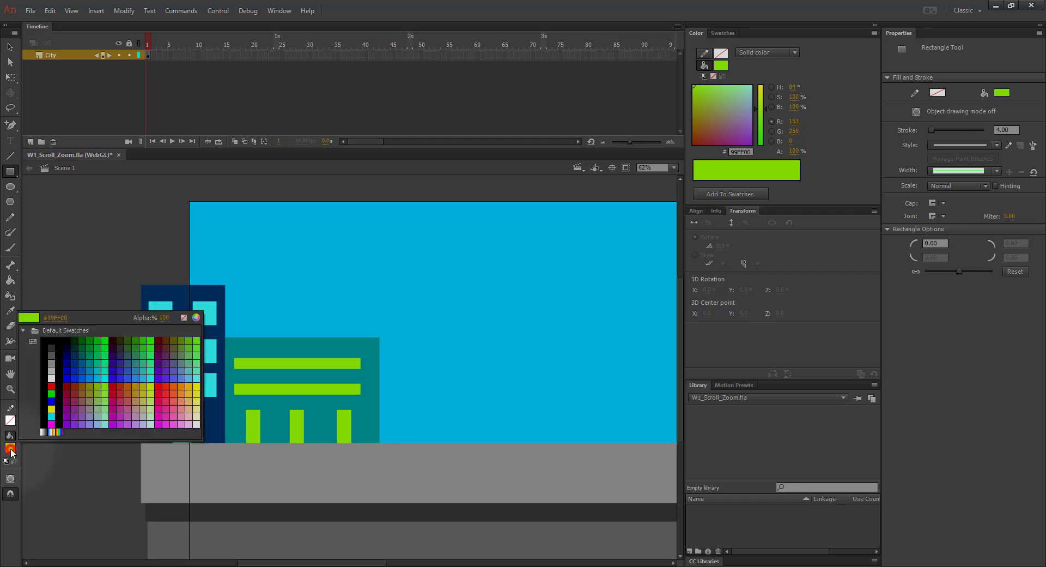
click(119, 394)
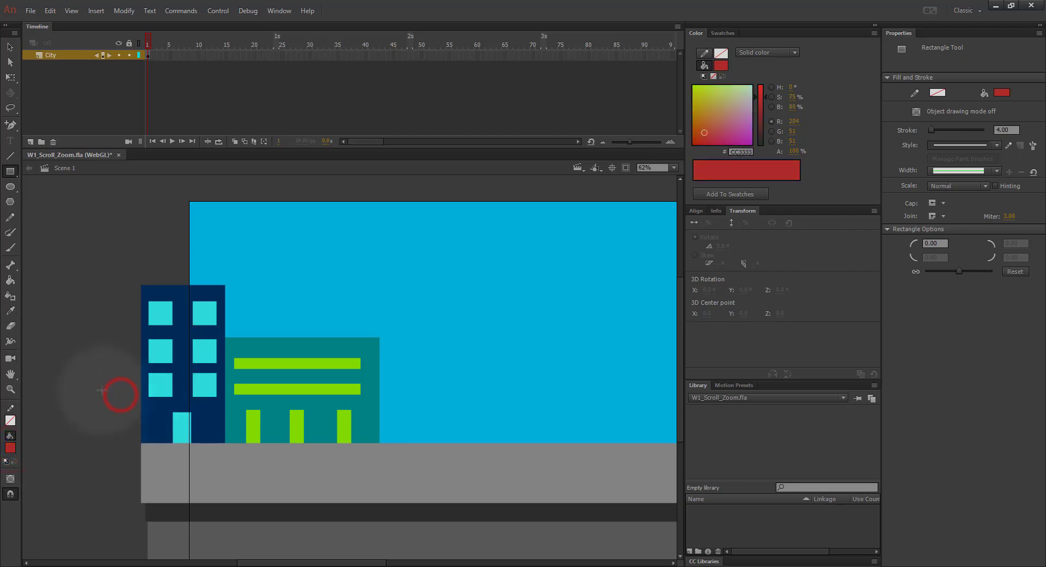
drag(375, 258, 395, 315)
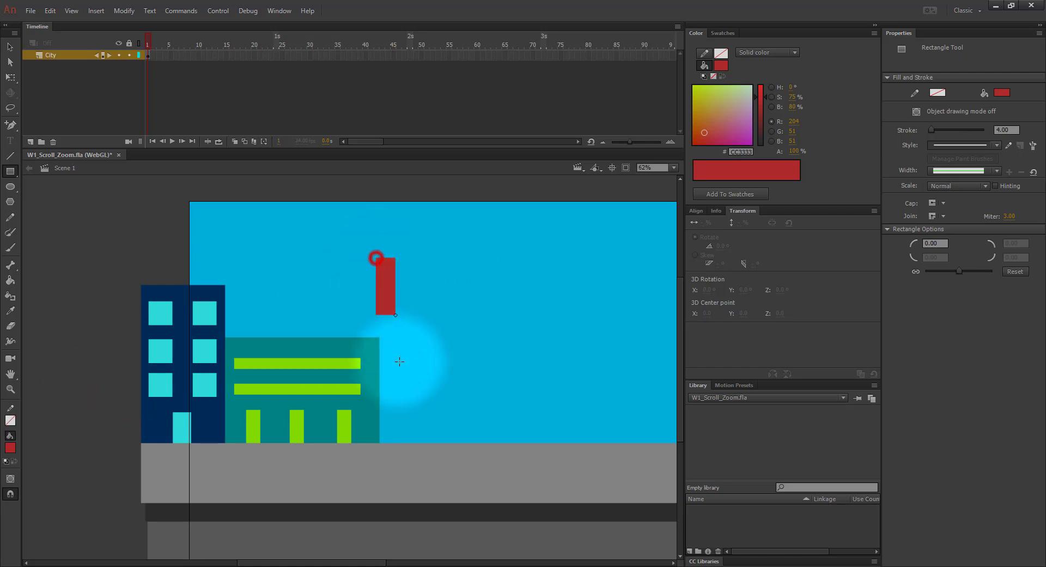
drag(399, 362, 448, 442)
Step: Recolour the tall red building to plum #993366
key(v)
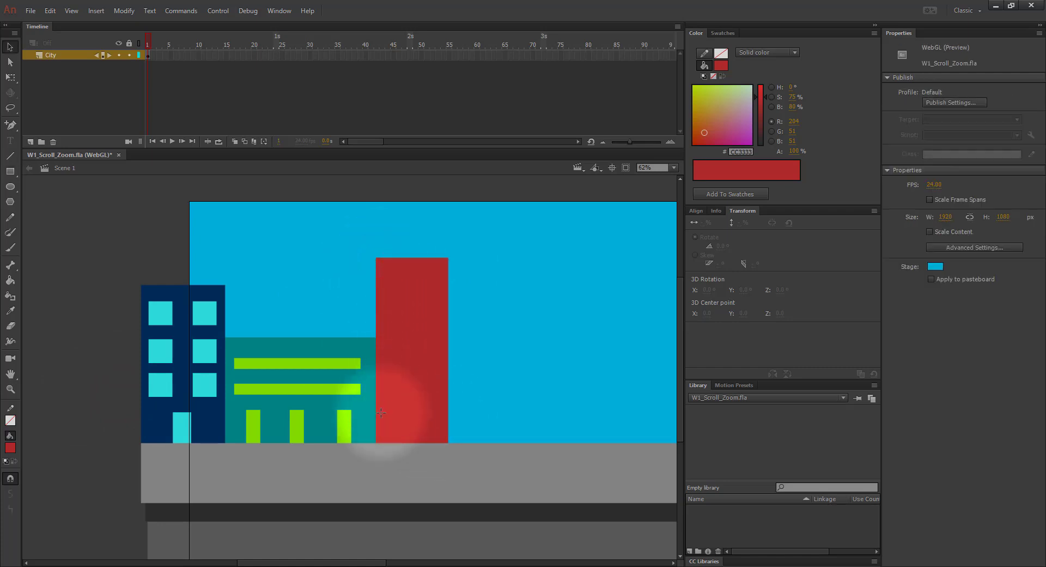
click(407, 381)
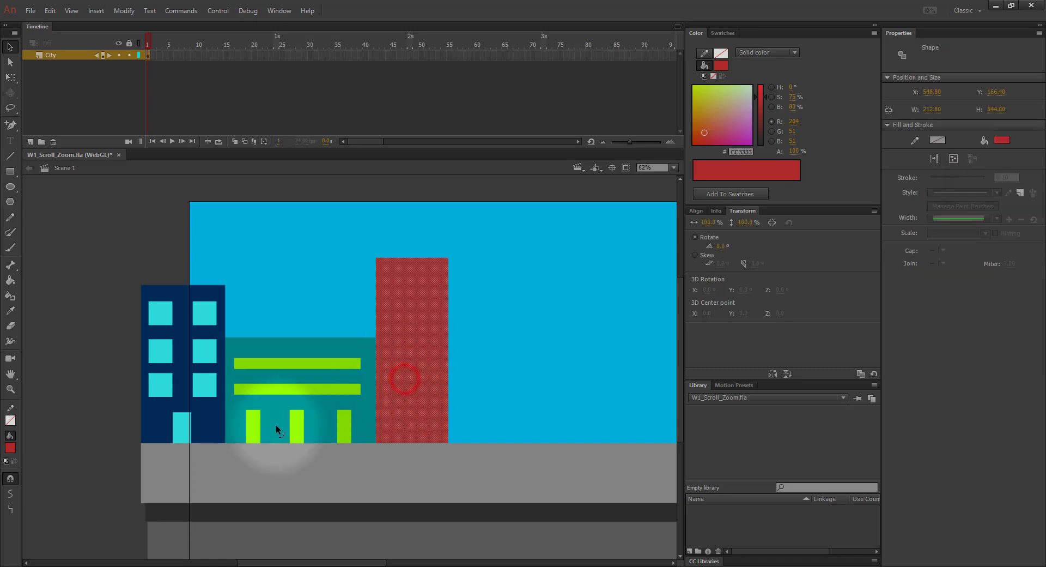
click(10, 447)
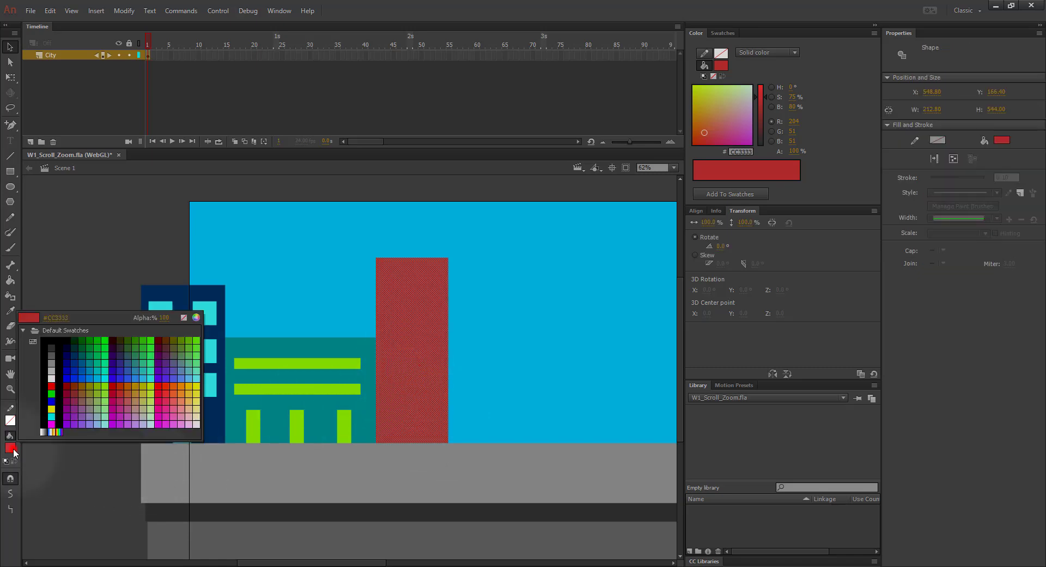
click(77, 400)
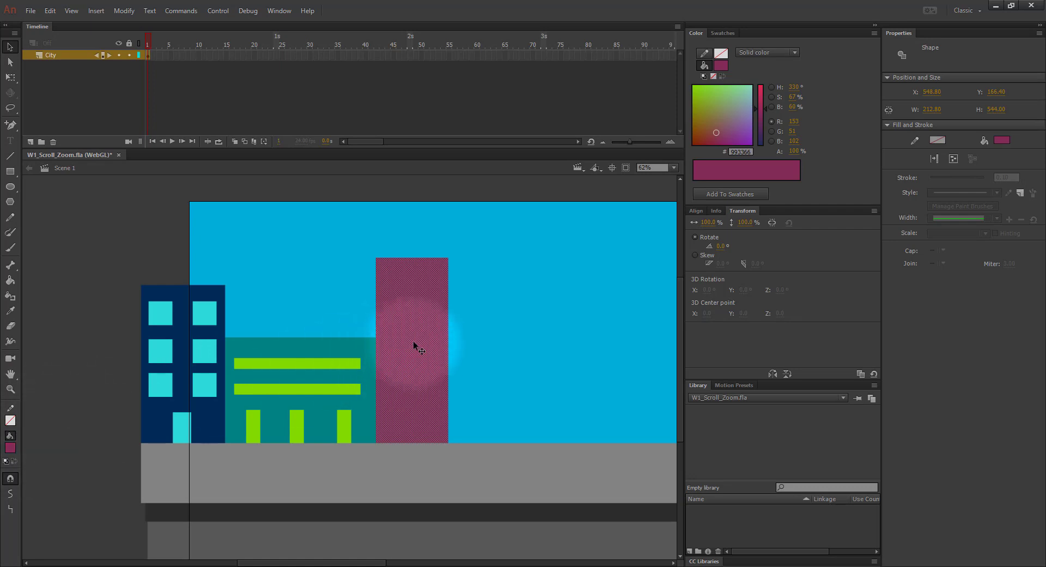
Step: Try moving the plum building up and to the right, undo the move, and nudge its base back to the pavement edge
drag(417, 341, 432, 338)
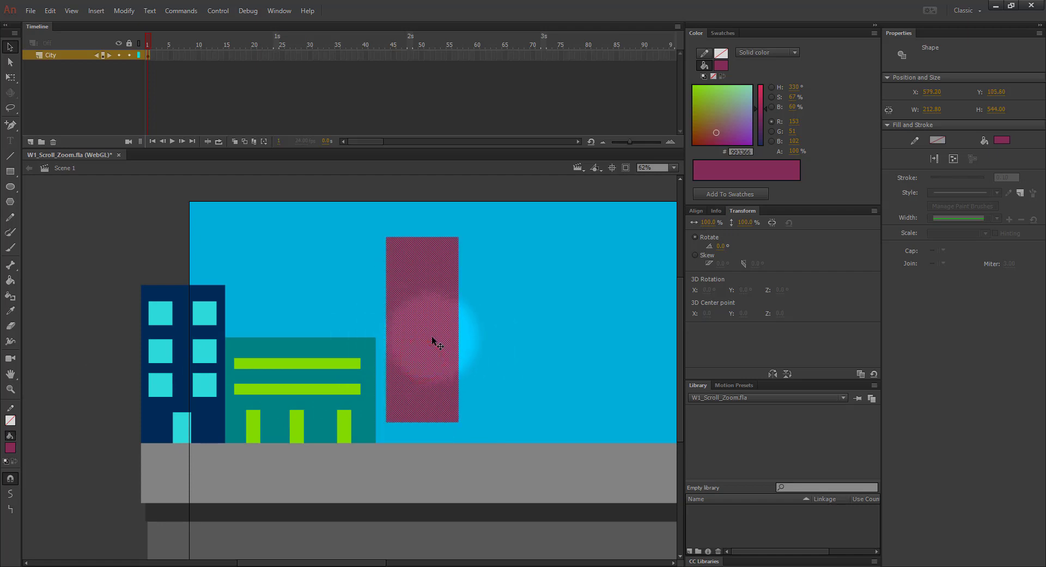
key(ctrl+z)
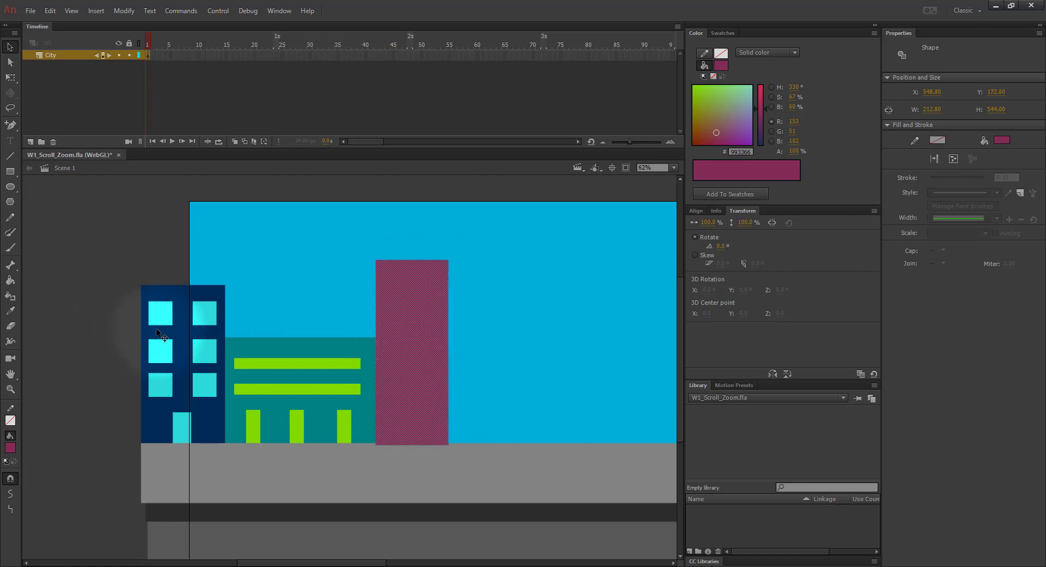
key(Up)
key(Up)
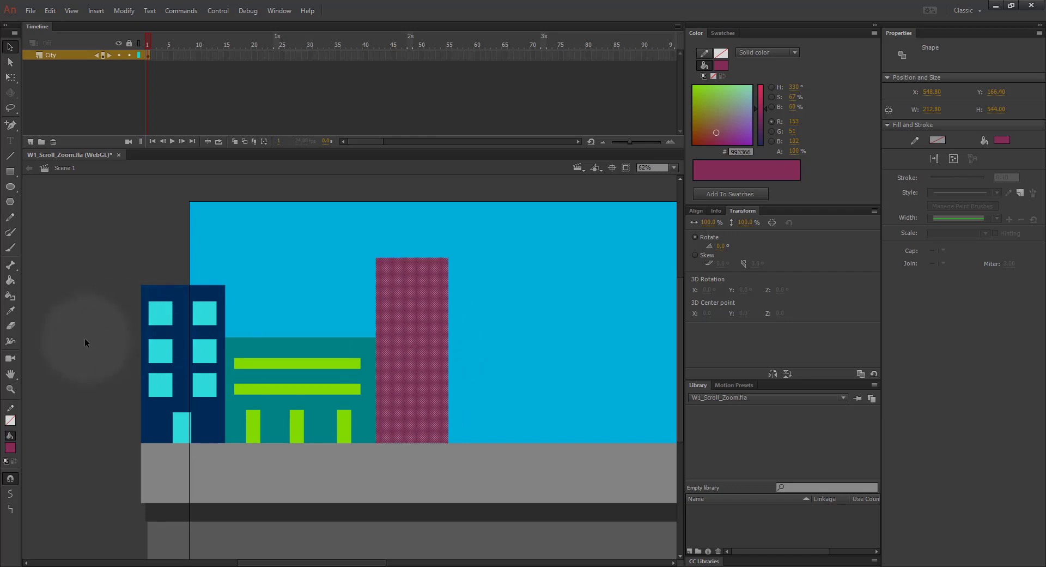
Step: Deselect the plum building, set the fill to light cyan #99FFFF and draw a door at the middle of its base
click(52, 337)
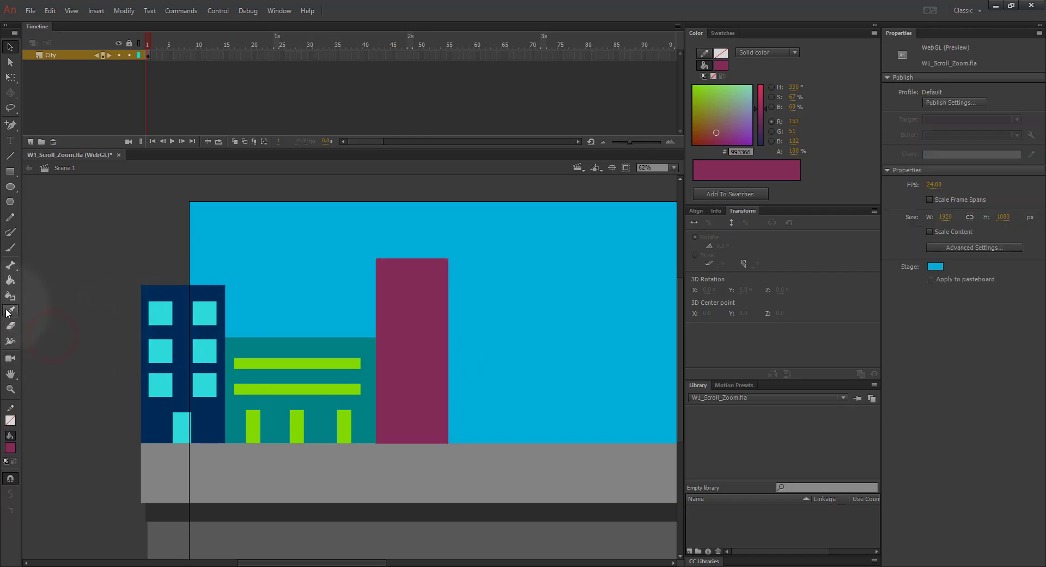
click(9, 447)
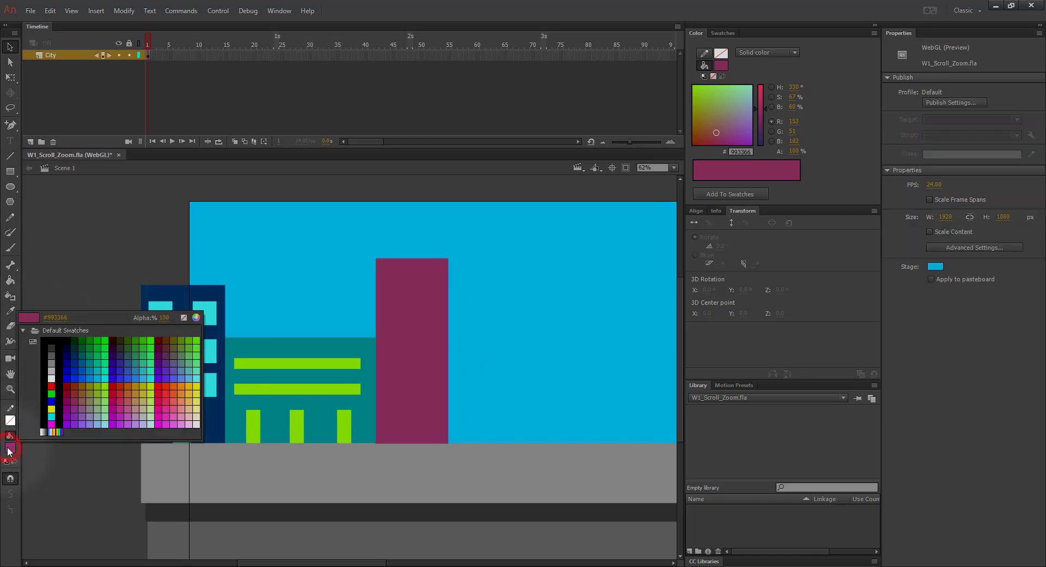
click(107, 426)
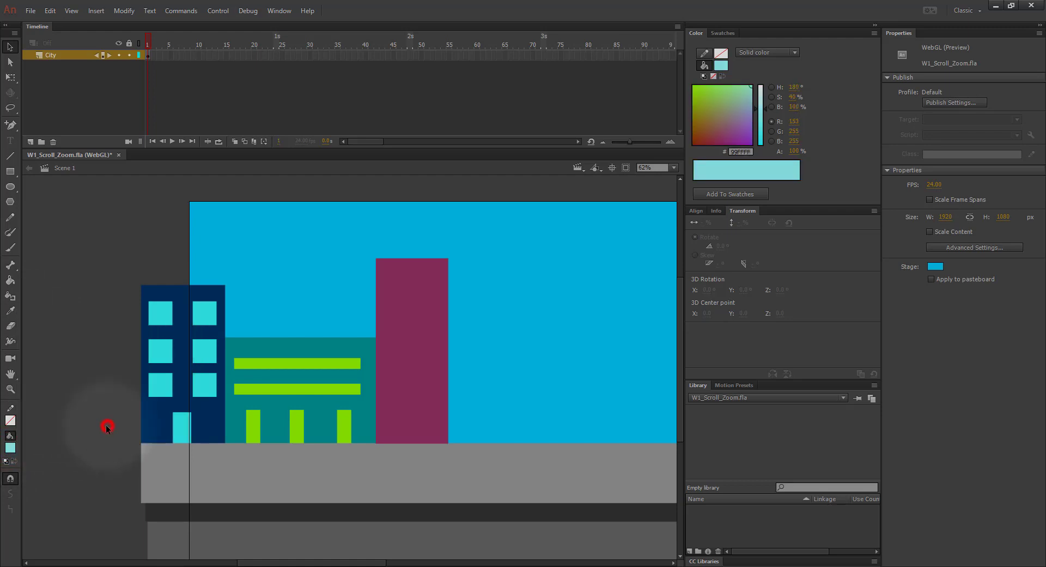
click(11, 171)
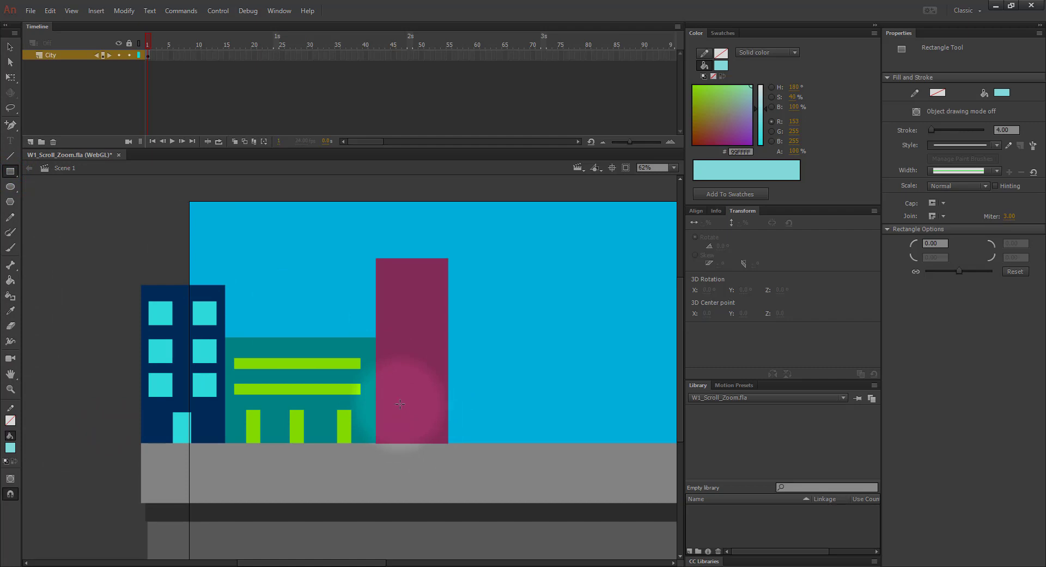
drag(401, 407, 419, 443)
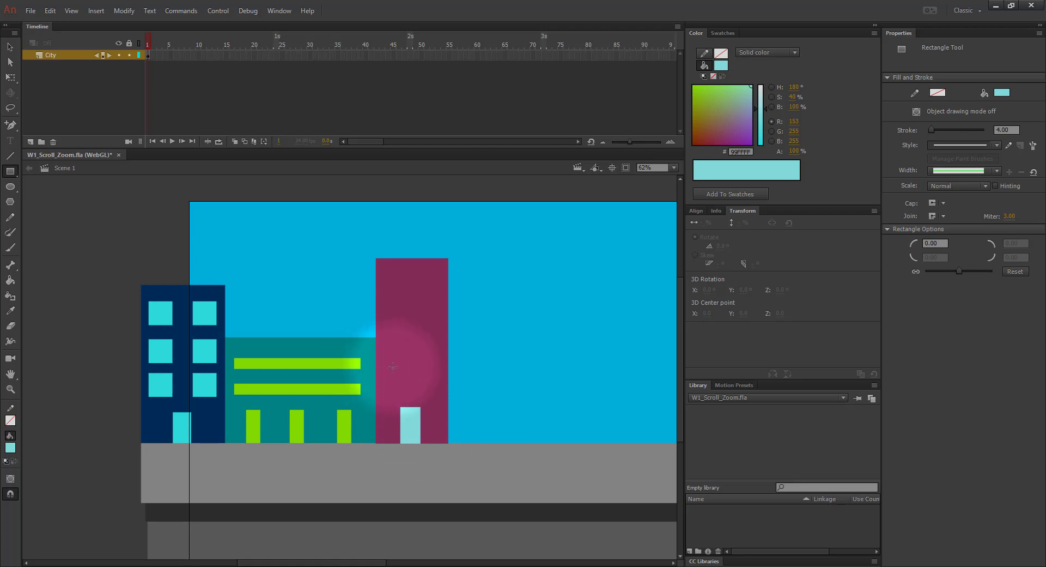
Step: Draw a light cyan window about 35 x 62 px above the plum building's door at the left and copy it level to the right side
drag(386, 368, 397, 389)
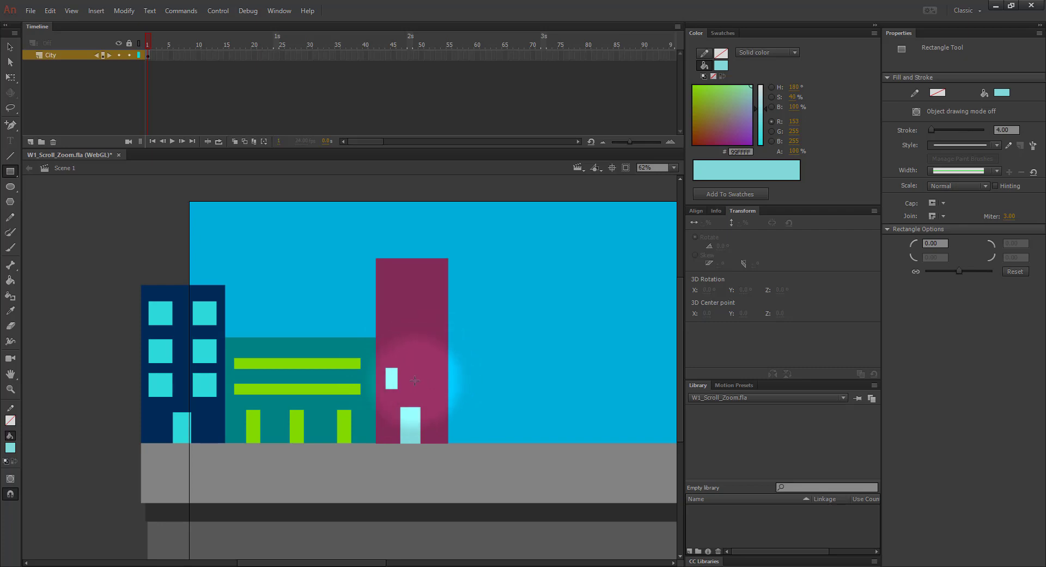
key(v)
click(393, 379)
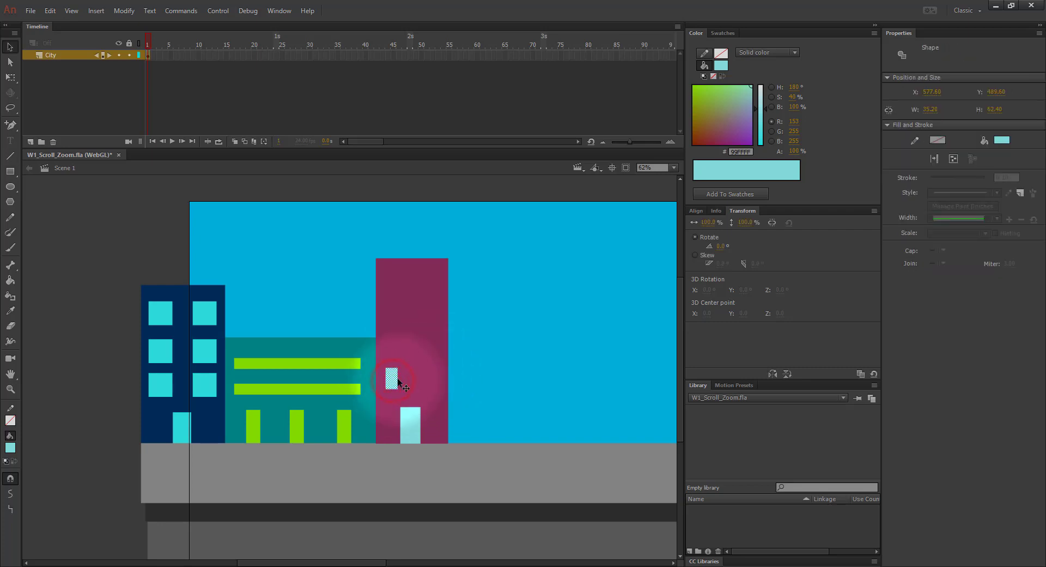
drag(393, 379, 429, 375)
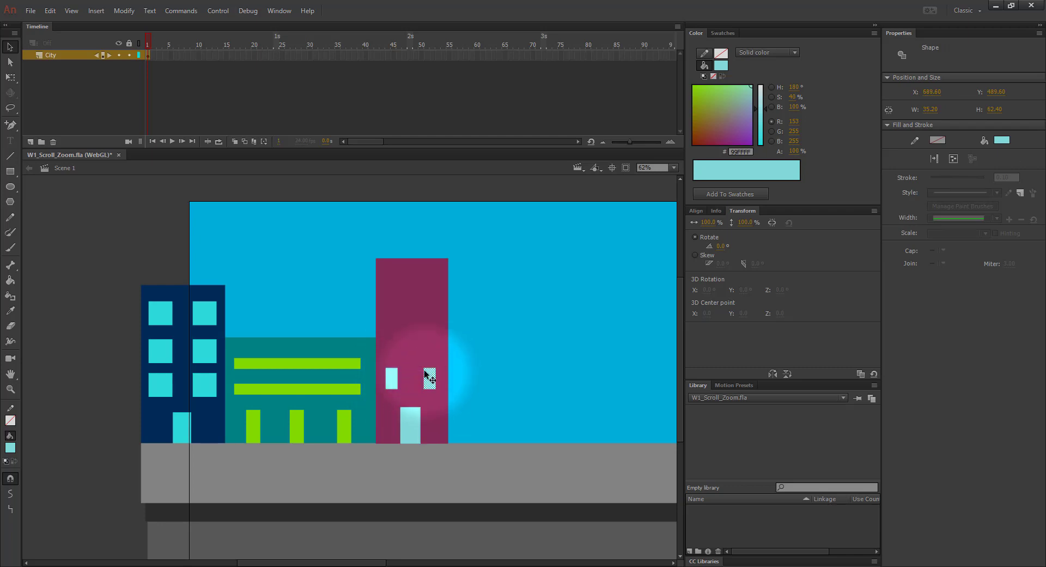
Step: Copy the pair of windows upward three times to make four evenly spaced rows on the plum building
shift+click(393, 380)
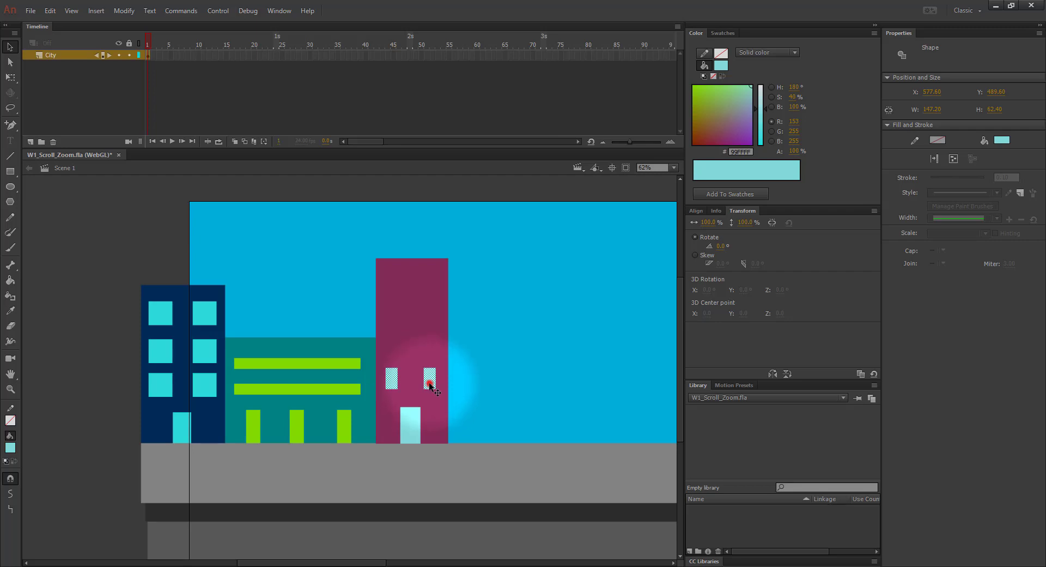
drag(429, 385, 426, 350)
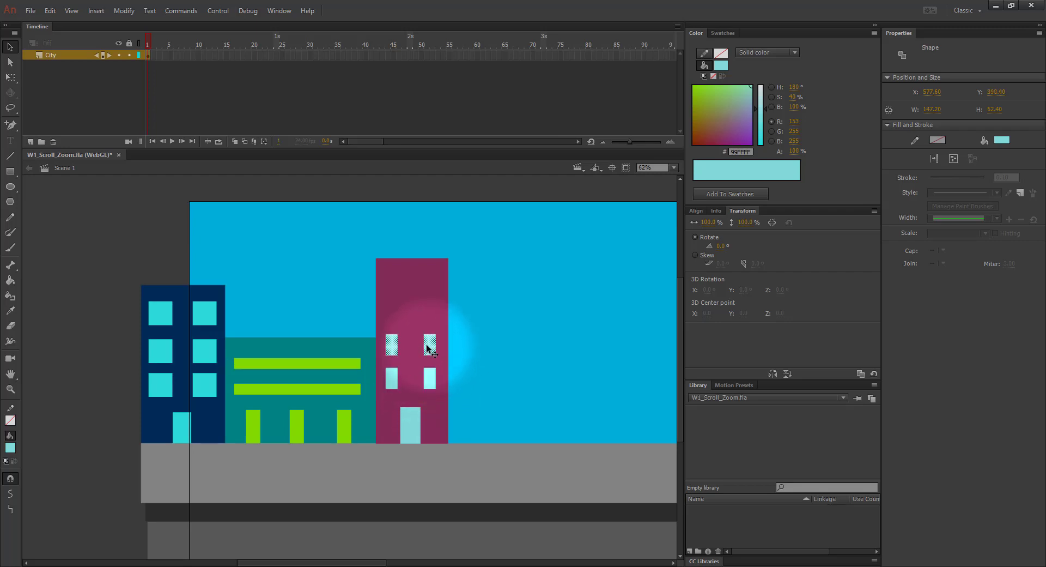
drag(427, 346, 426, 315)
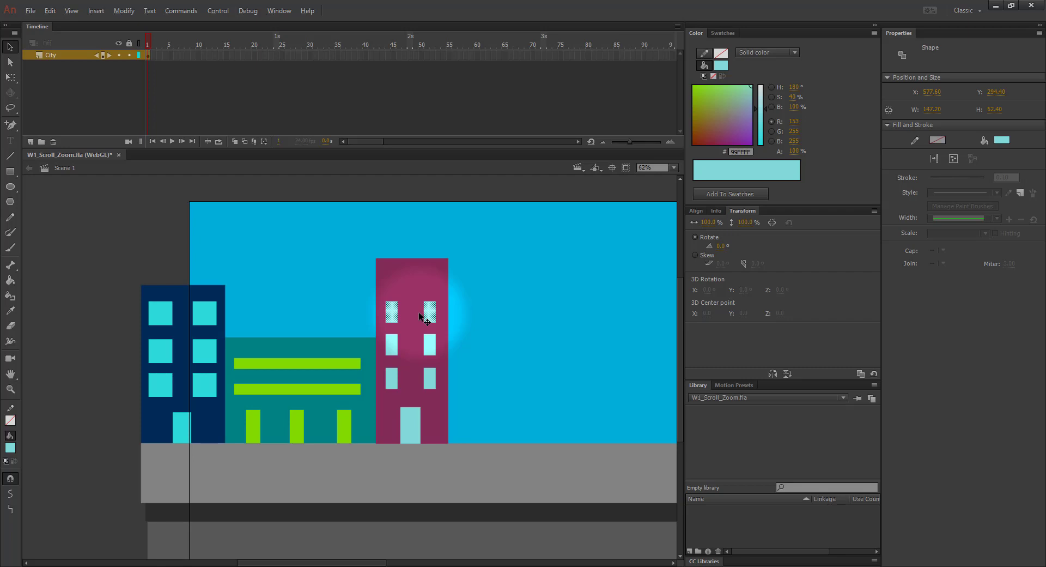
drag(427, 314, 427, 279)
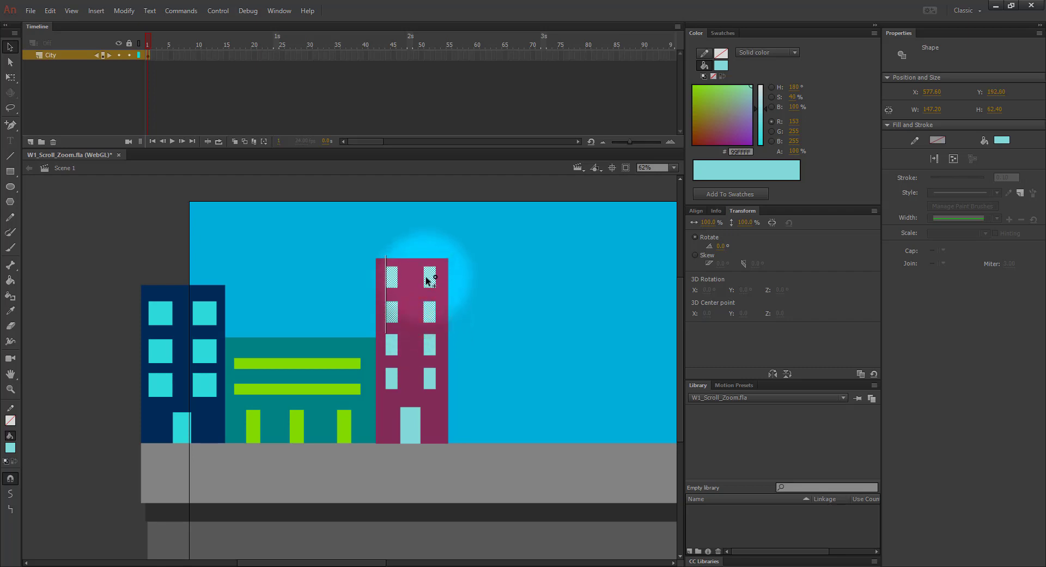
click(100, 271)
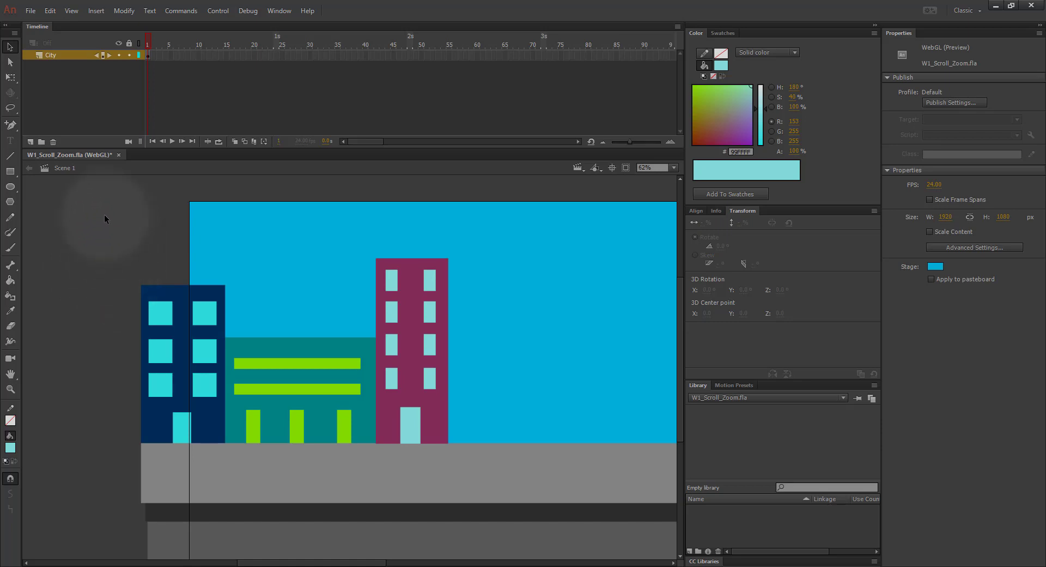
Step: Select the navy, teal and plum buildings above the pavement together with their doors and windows
drag(104, 215, 479, 443)
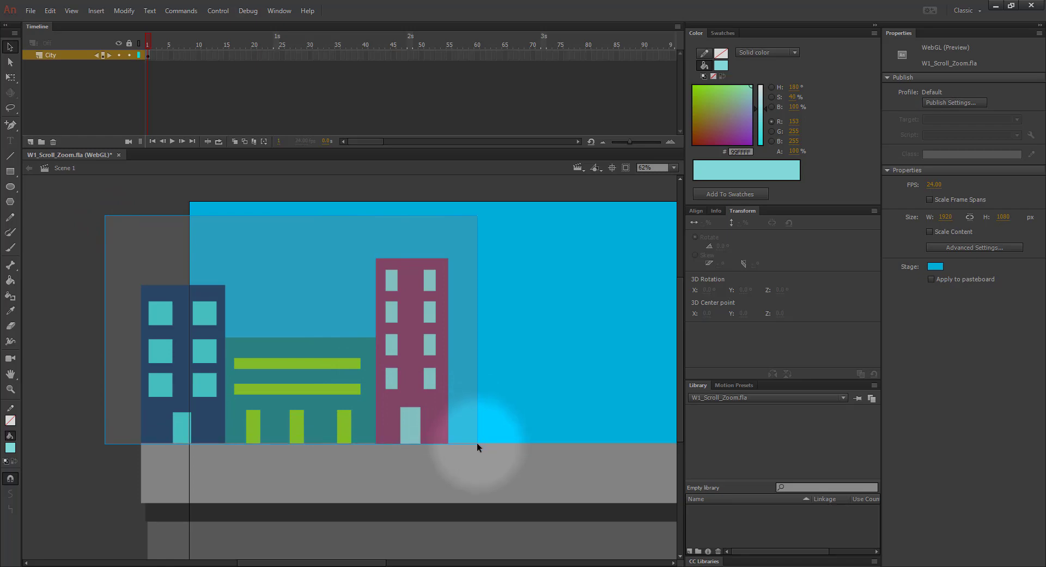
drag(476, 443, 476, 443)
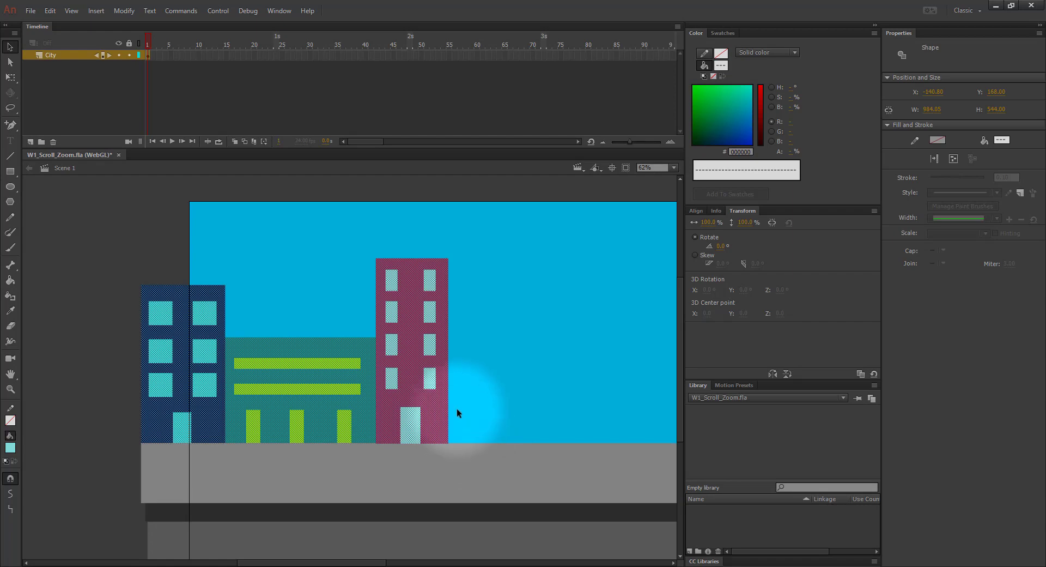
drag(489, 408, 386, 397)
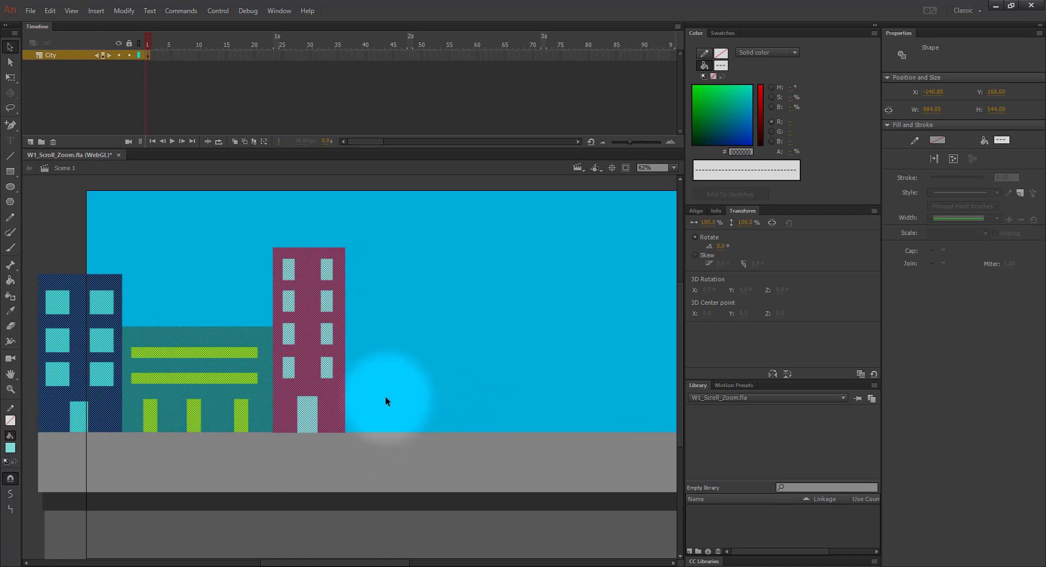
scroll(384, 396, down, 1)
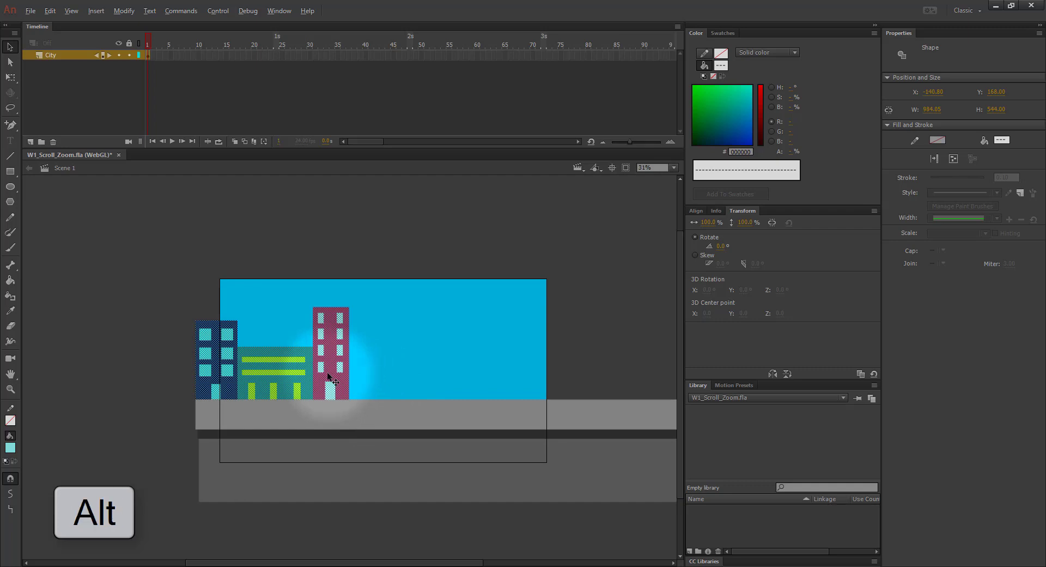
drag(329, 376, 481, 378)
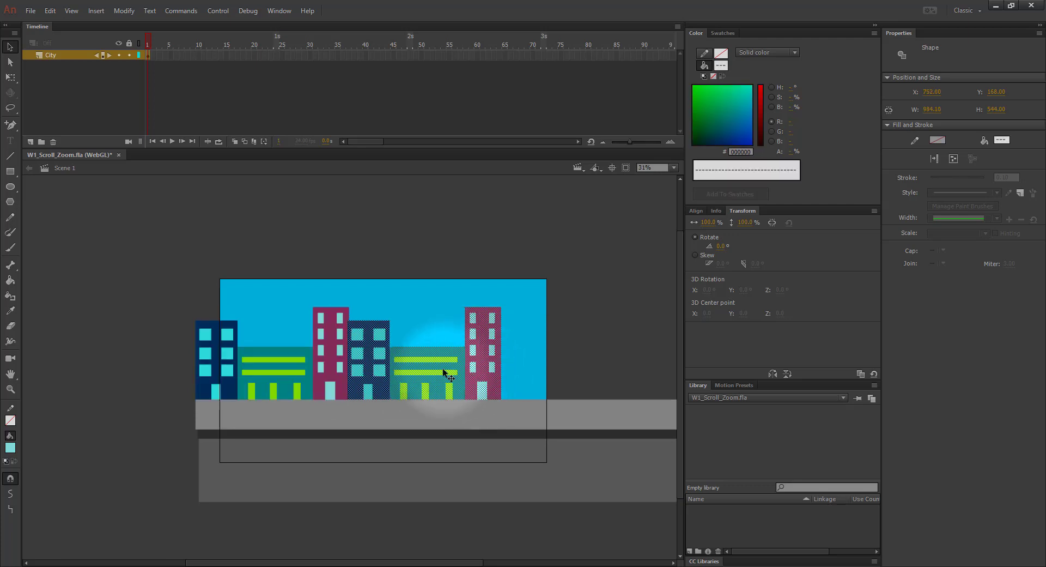
drag(443, 370, 483, 365)
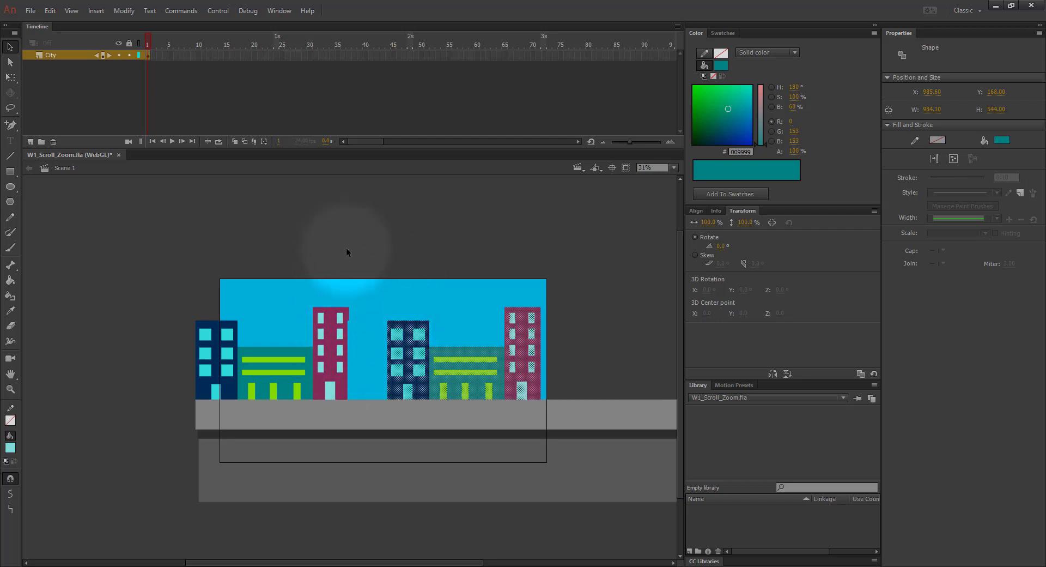
key(ctrl+z)
key(ctrl+z)
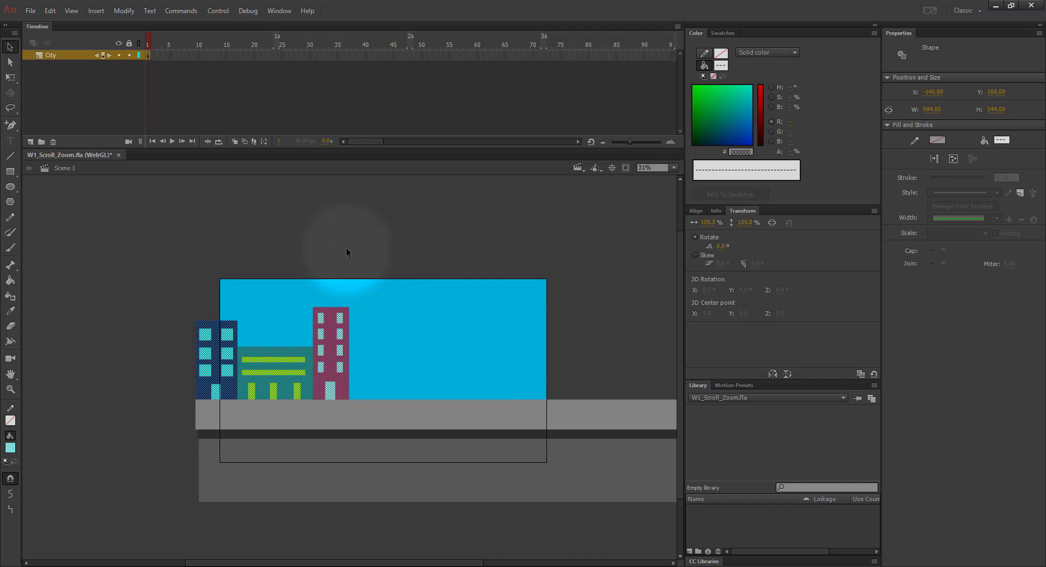
key(ctrl+z)
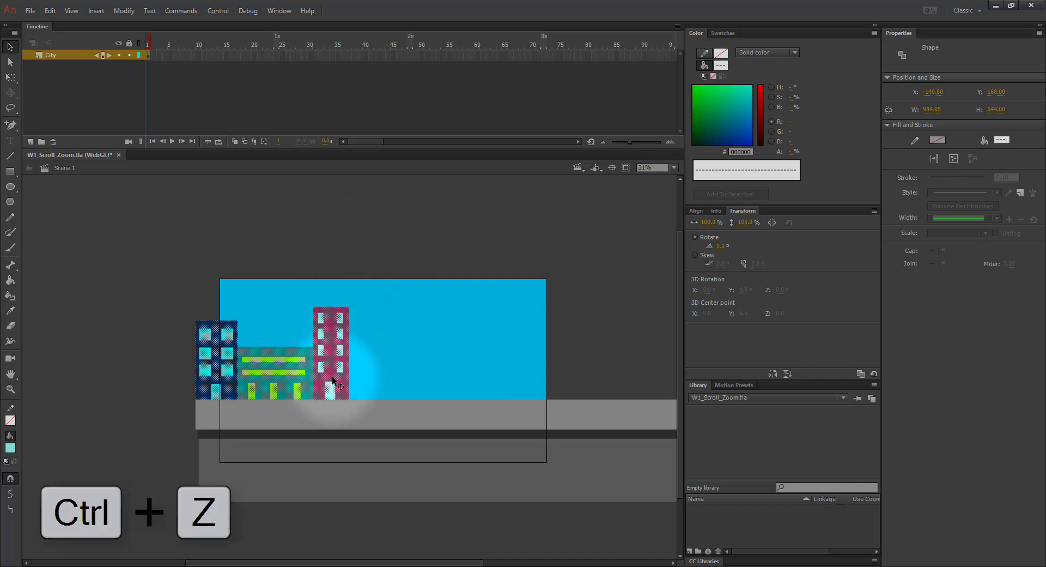
Step: Copy the three selected buildings level to the right, leaving a gap, then flip the copy horizontally and deselect it
drag(331, 376, 533, 374)
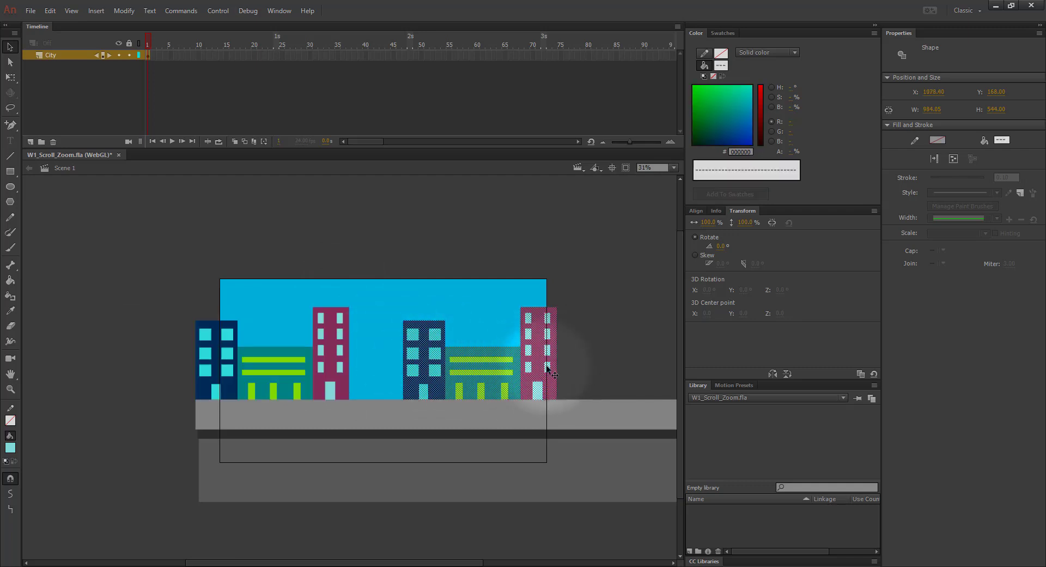
click(116, 11)
mouse_move(169, 147)
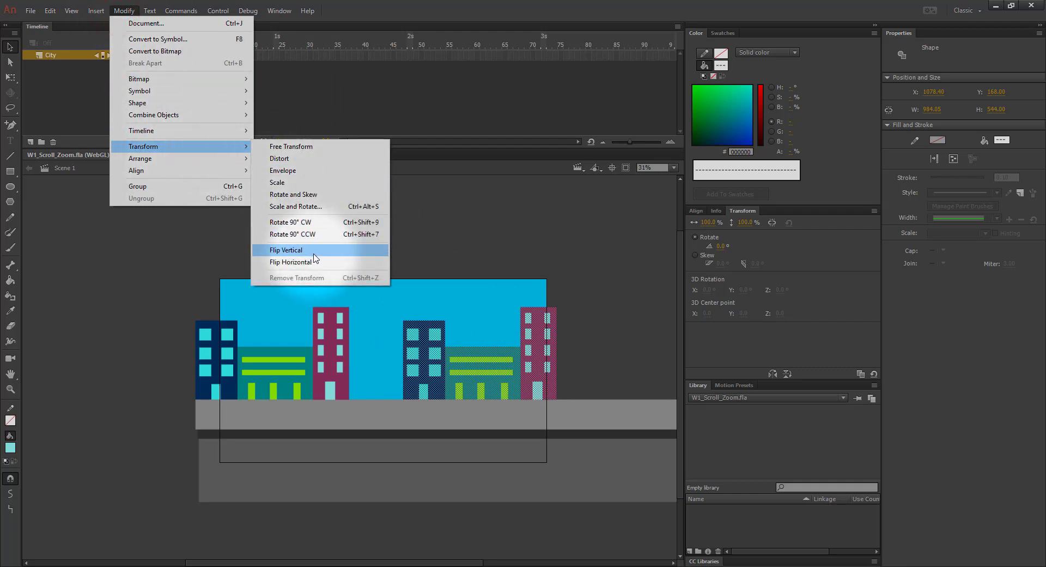
click(290, 262)
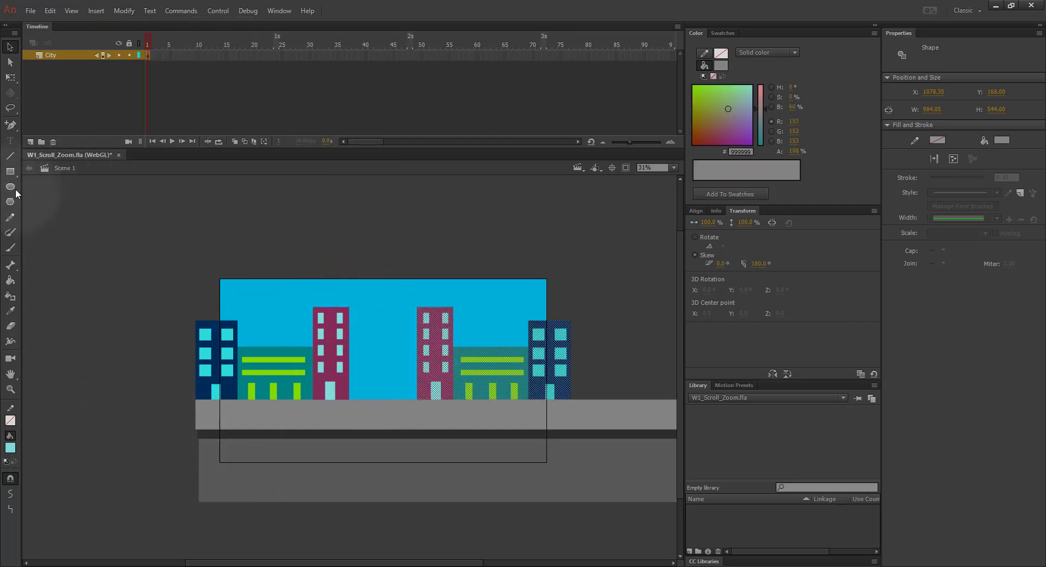
click(60, 291)
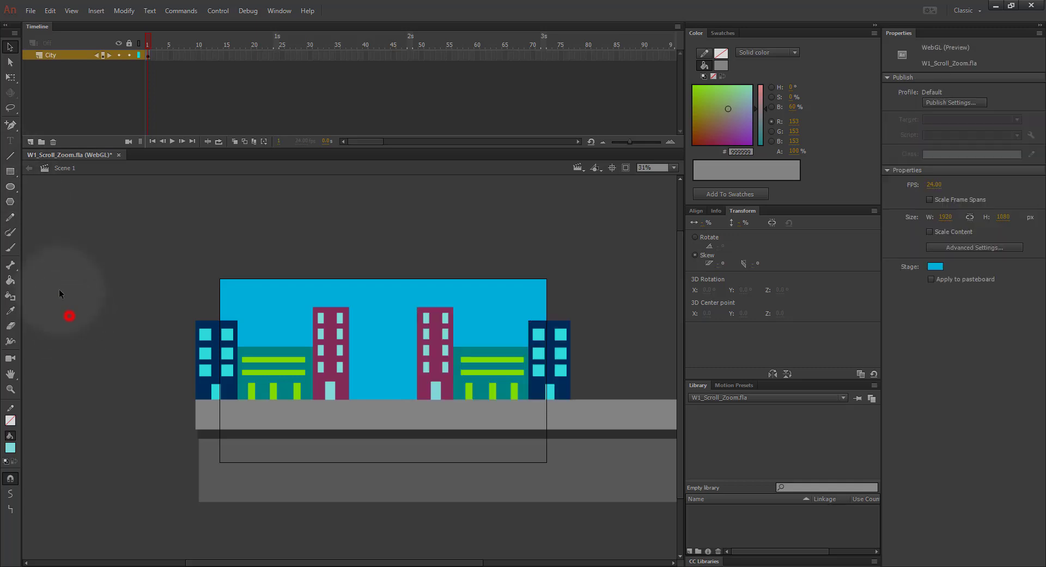
Step: Set the fill to muted purple #996699 and draw a rectangular building on the pavement against the first plum tower
click(10, 171)
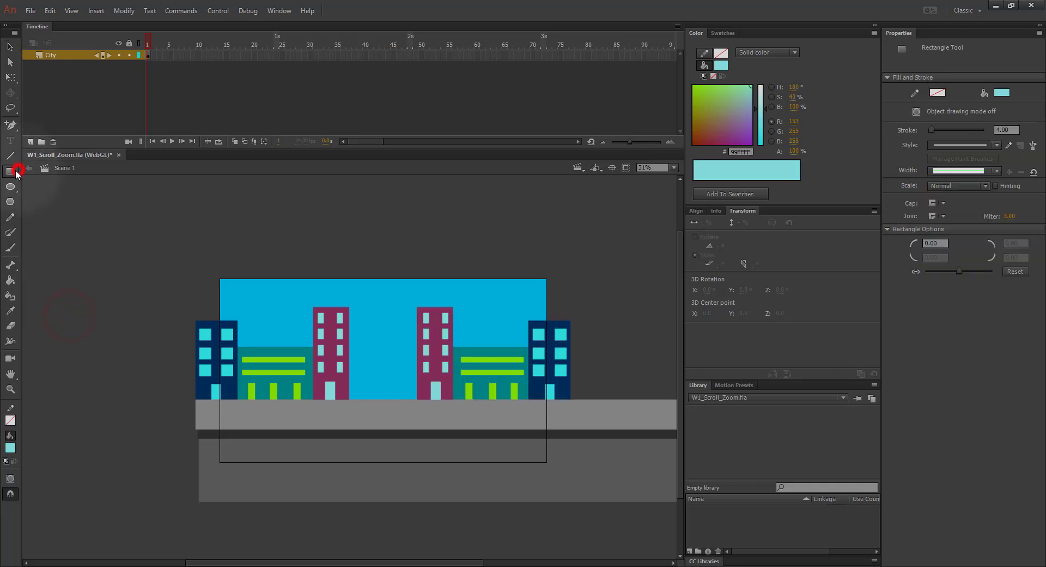
click(9, 448)
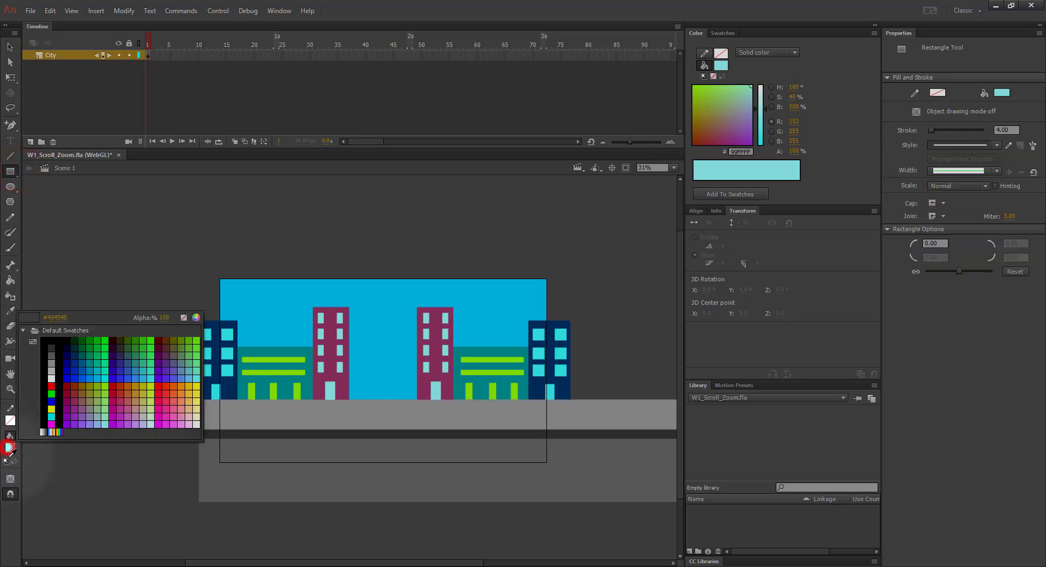
click(85, 405)
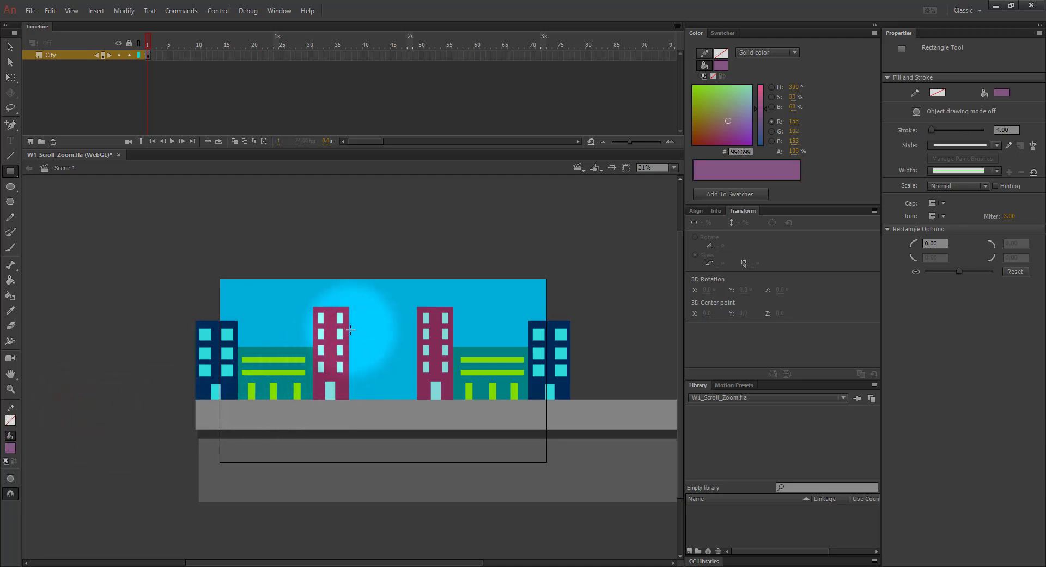
drag(349, 328, 382, 399)
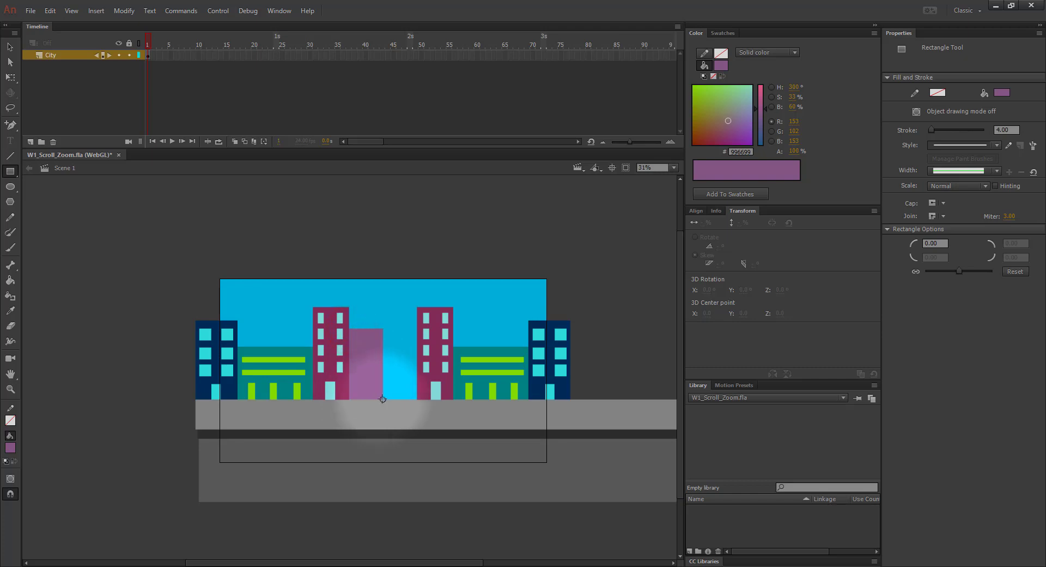
Step: Set the fill to violet #6600FF and draw a lower building filling the remaining gap between the plum towers
click(11, 448)
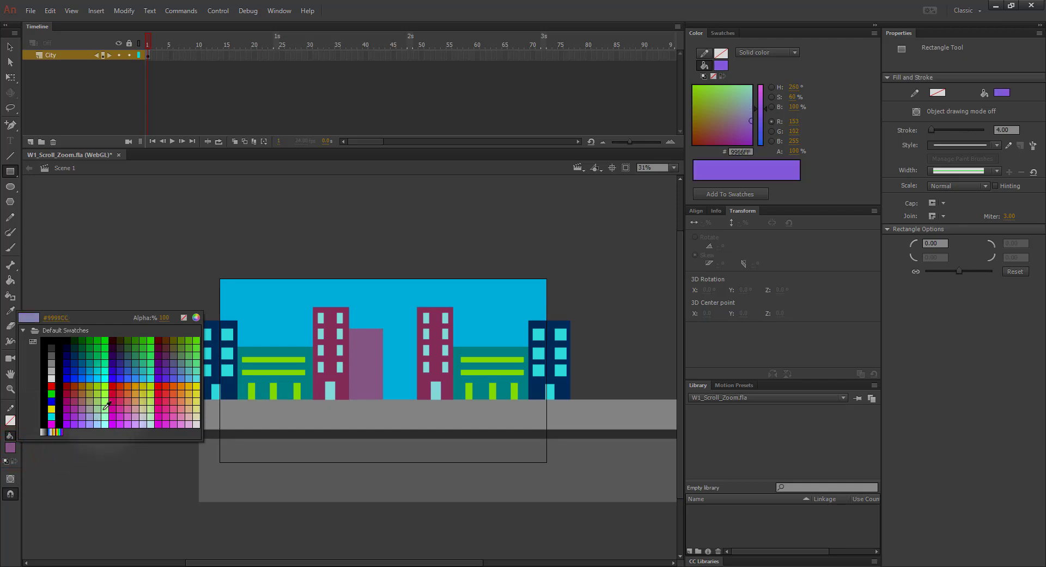
click(162, 376)
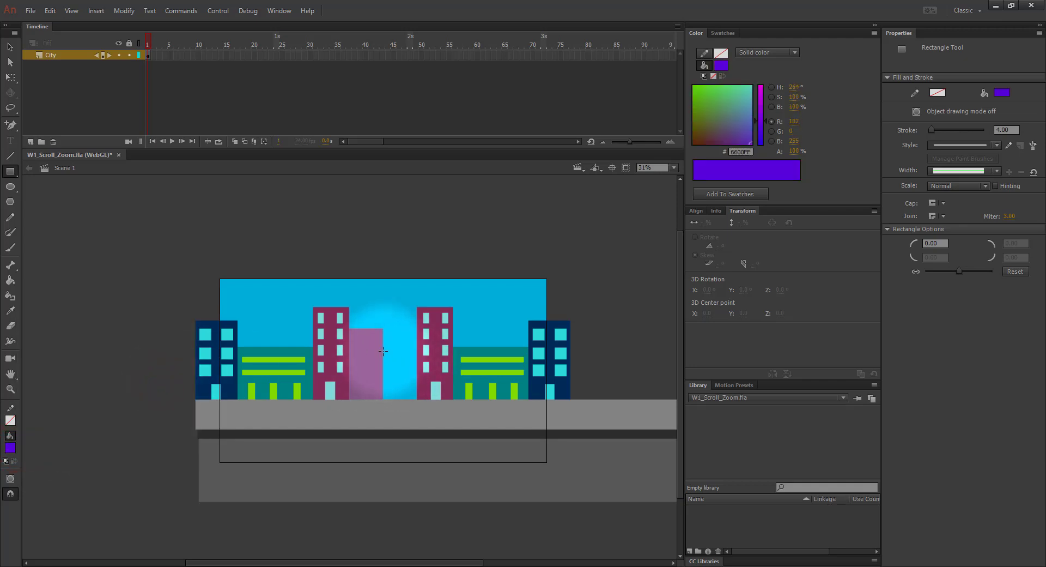
drag(383, 350, 417, 399)
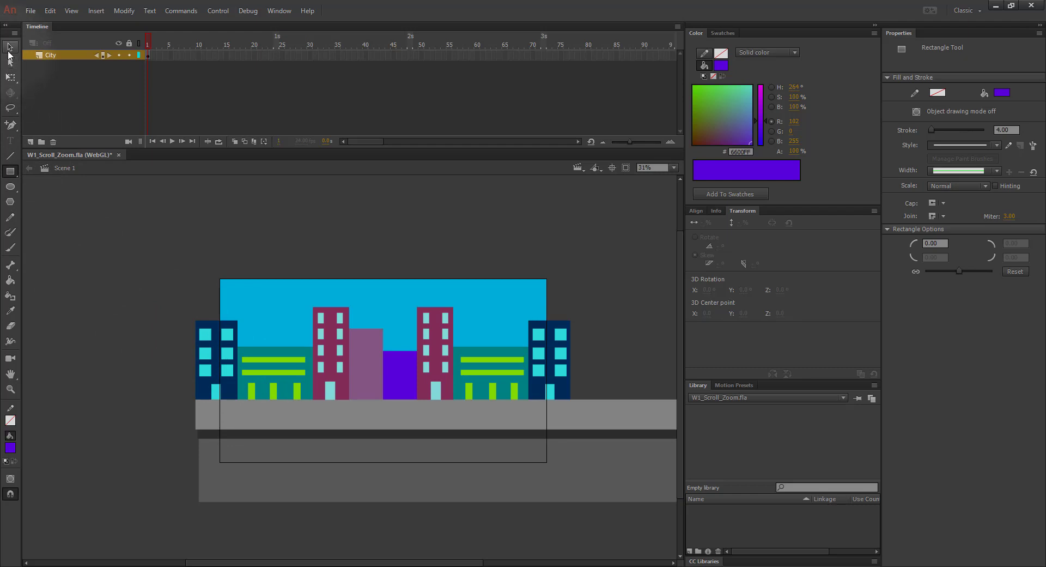
Step: Copy the whole row of buildings end to end to the right along the pavement, deselect it and save the document
click(9, 49)
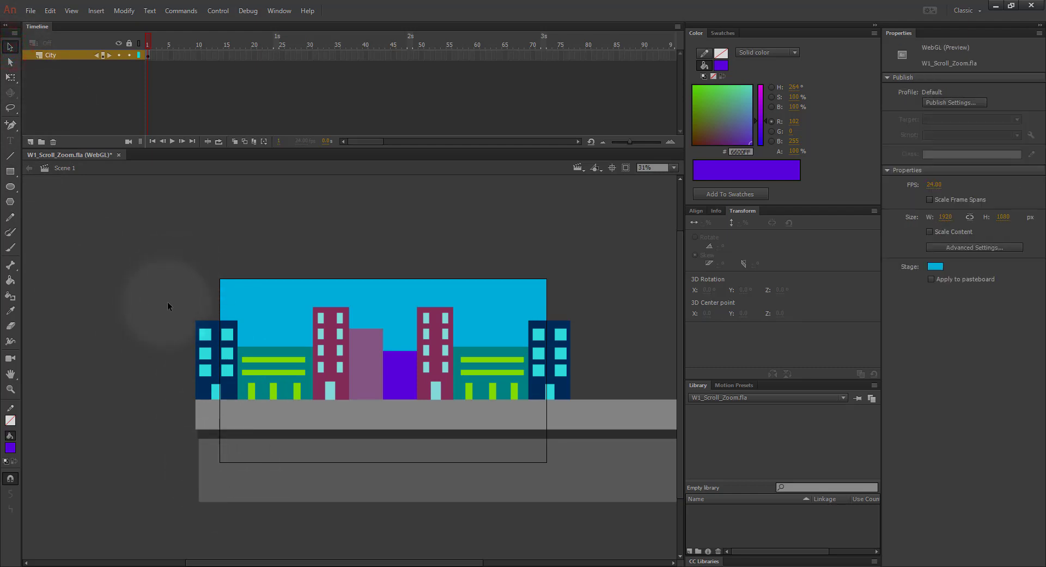
mouse_move(168, 303)
mouse_down()
mouse_move(584, 398)
mouse_move(352, 401)
mouse_move(356, 368)
mouse_move(571, 367)
mouse_move(542, 364)
mouse_up()
scroll(355, 400, down, 2)
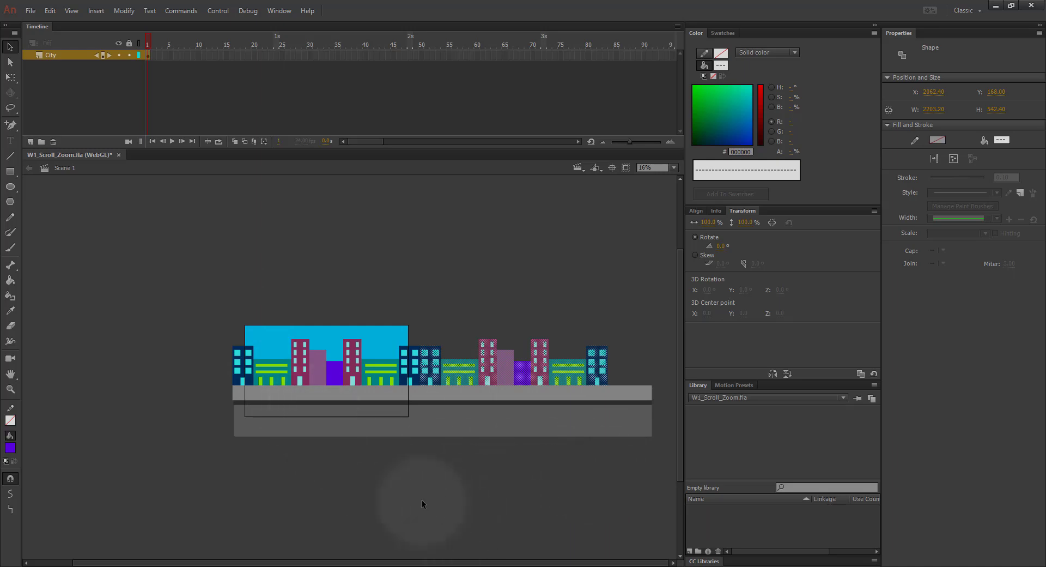
scroll(422, 503, up, 3)
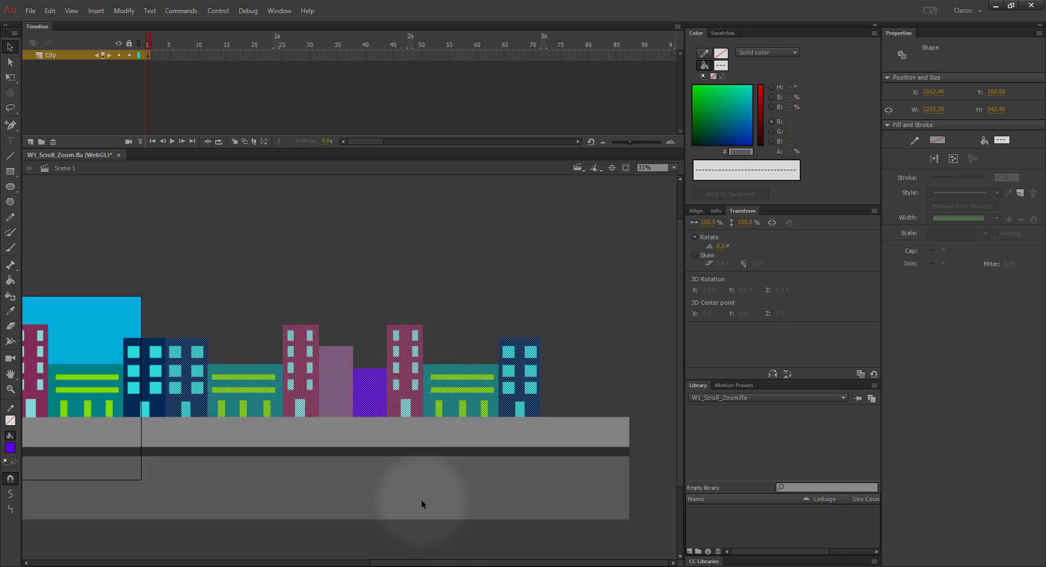
drag(244, 462, 534, 441)
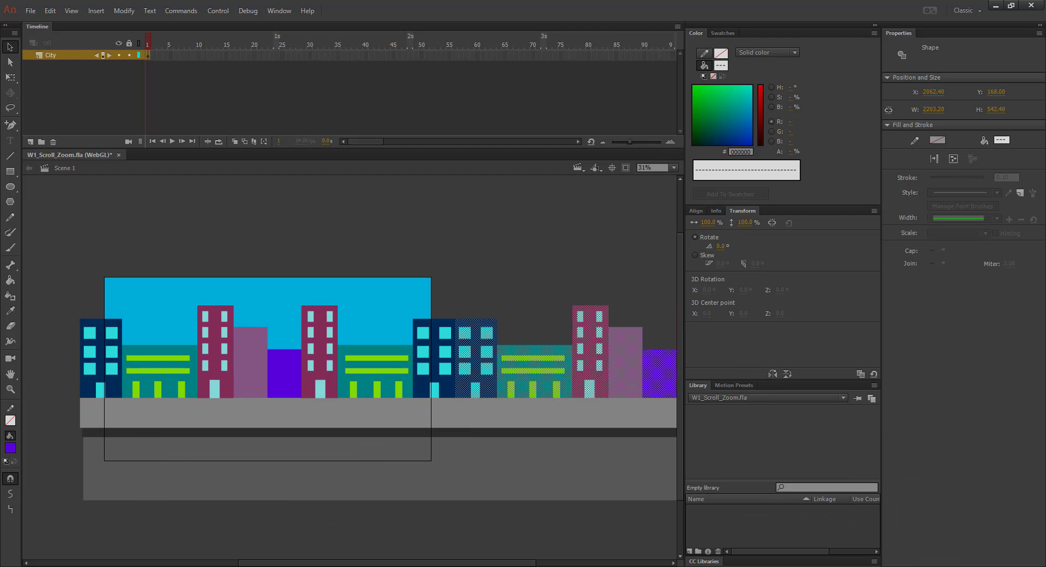
key(Escape)
key(ctrl+s)
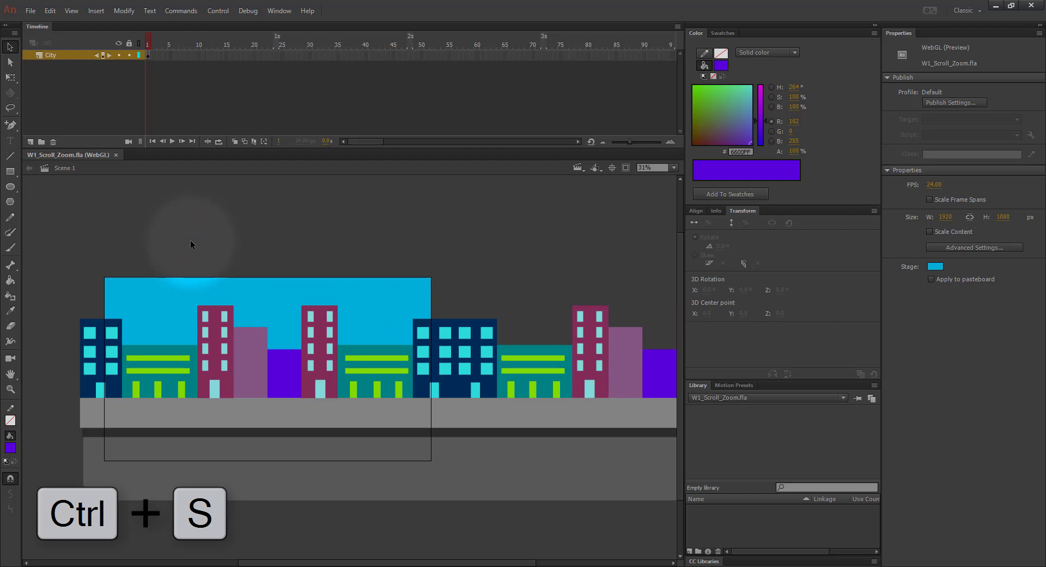
Step: Set the stroke to dark grey #333333 and draw a diagonal line about 158 x 176 px across the pavement below the navy building
scroll(190, 240, up, 3)
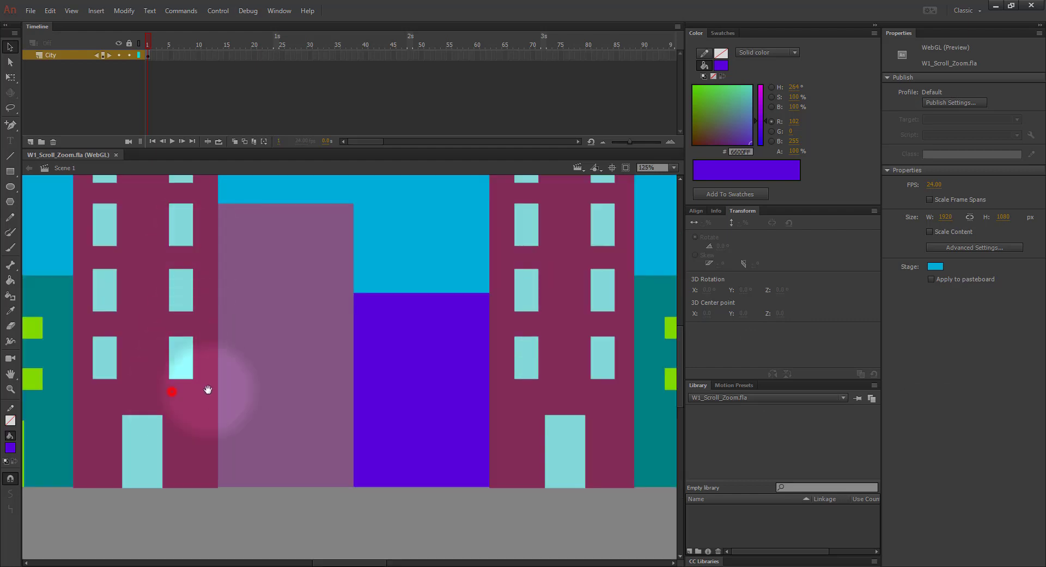
drag(208, 390, 717, 263)
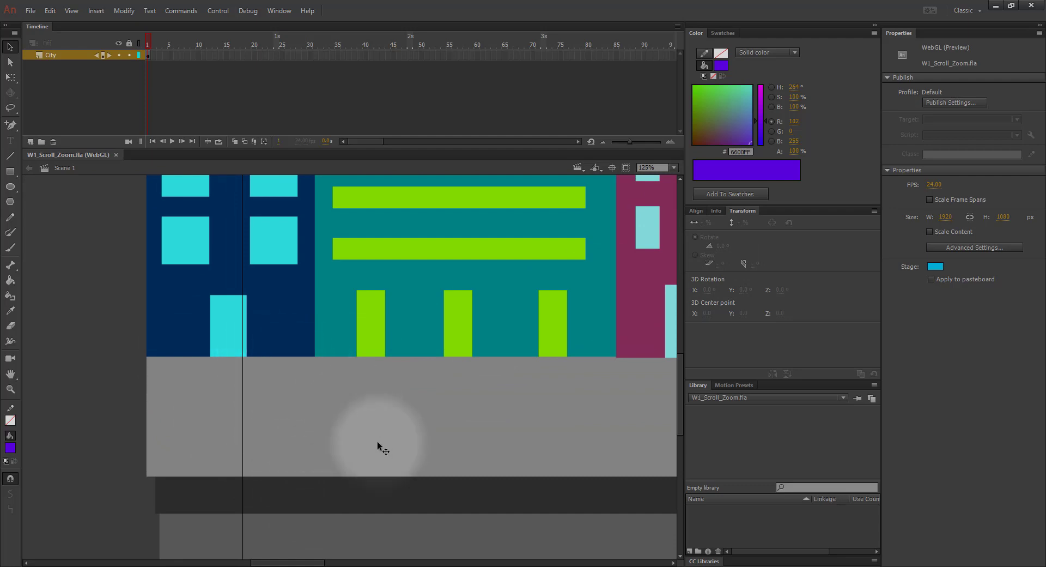
click(10, 155)
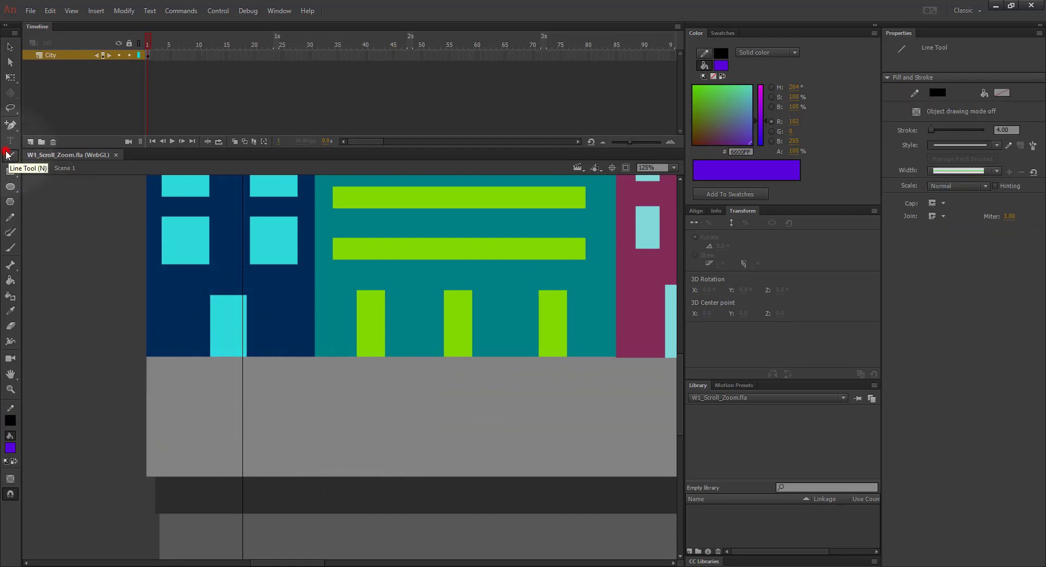
click(11, 420)
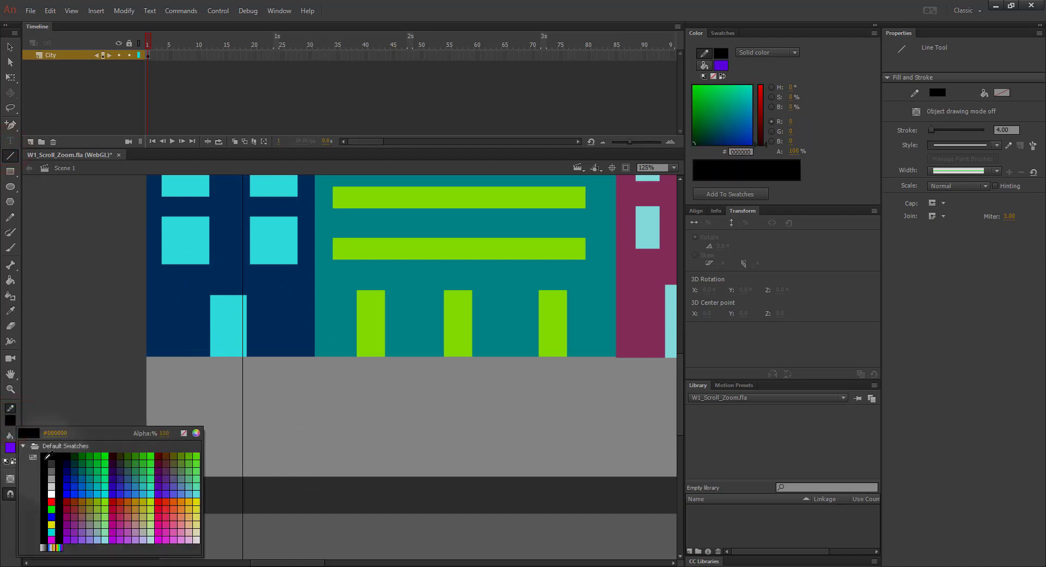
click(53, 462)
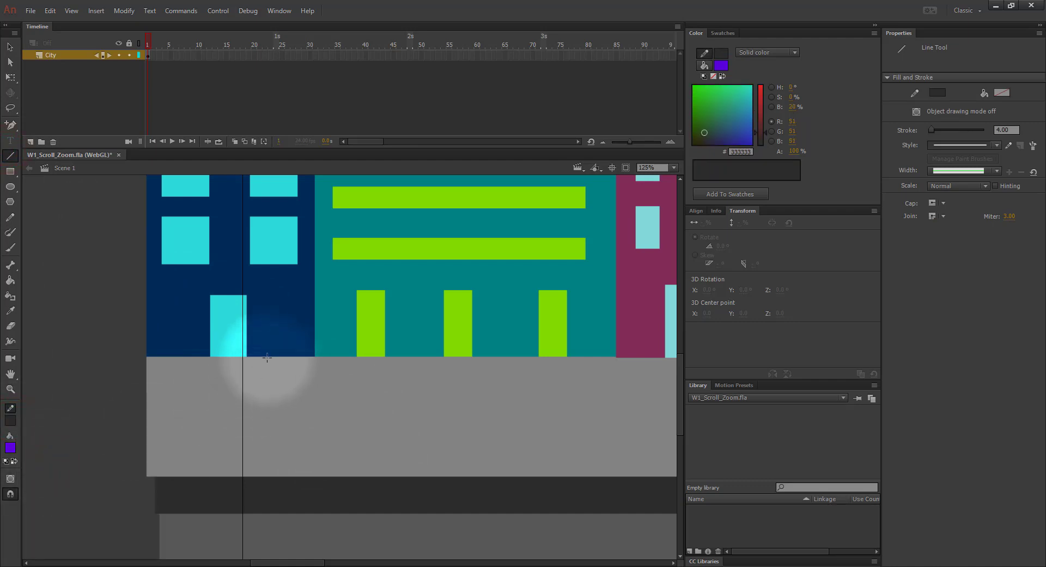
drag(267, 357, 374, 475)
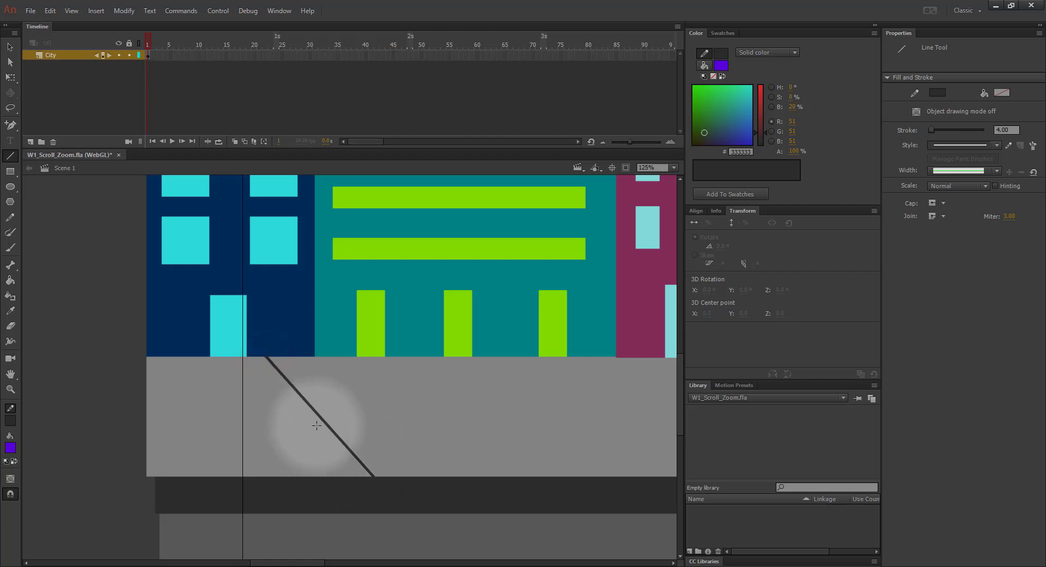
Step: Copy the diagonal pavement line level to the right, placing it at about X 154 px
key(v)
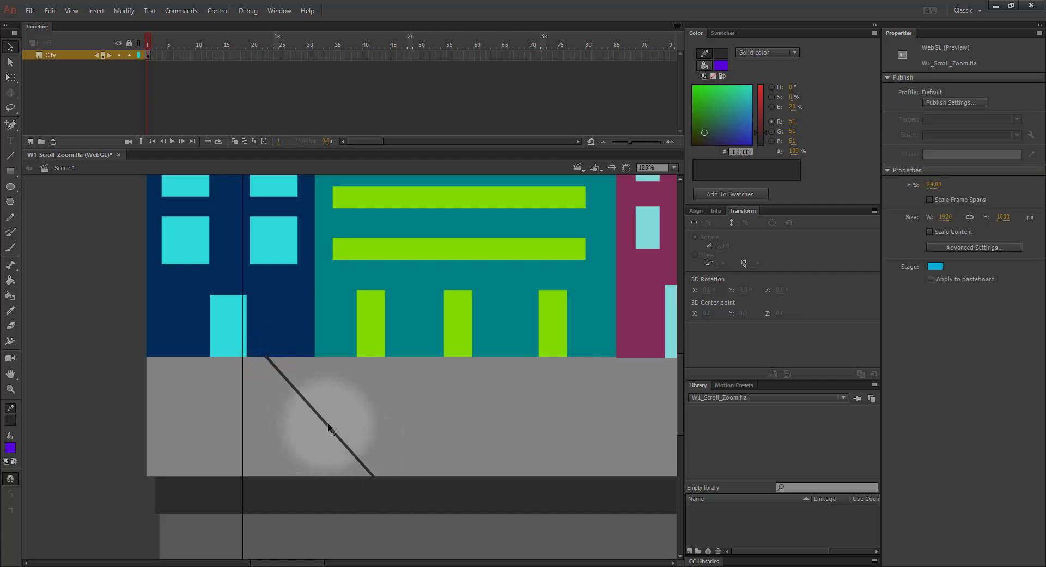
click(327, 425)
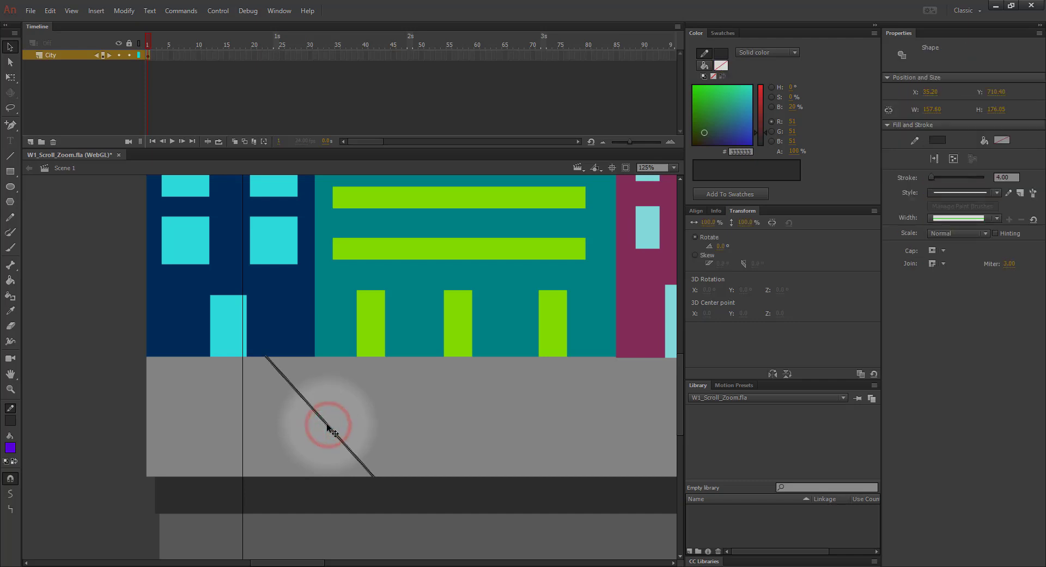
drag(327, 429, 410, 421)
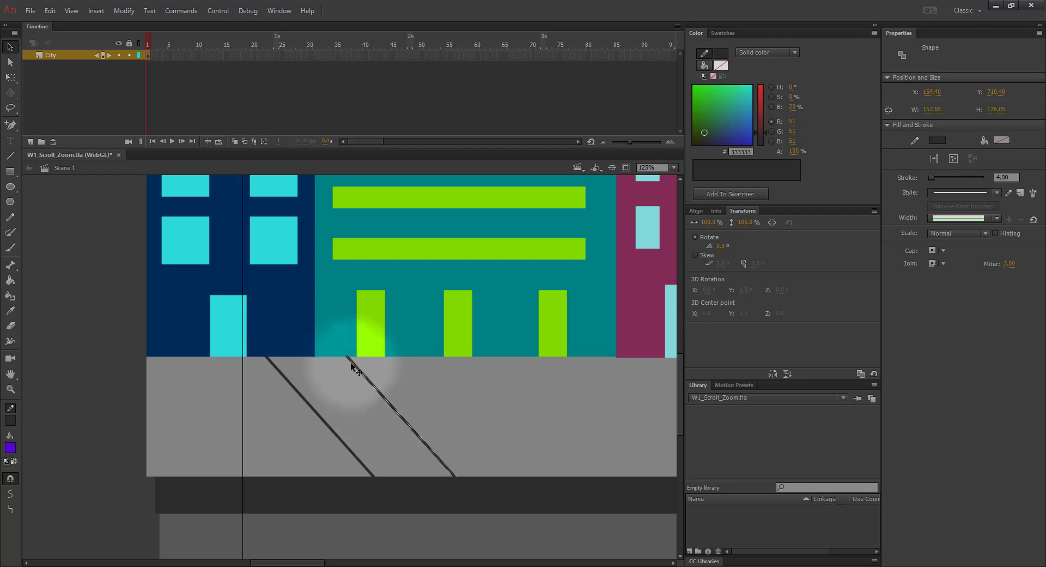
scroll(342, 364, up, 4)
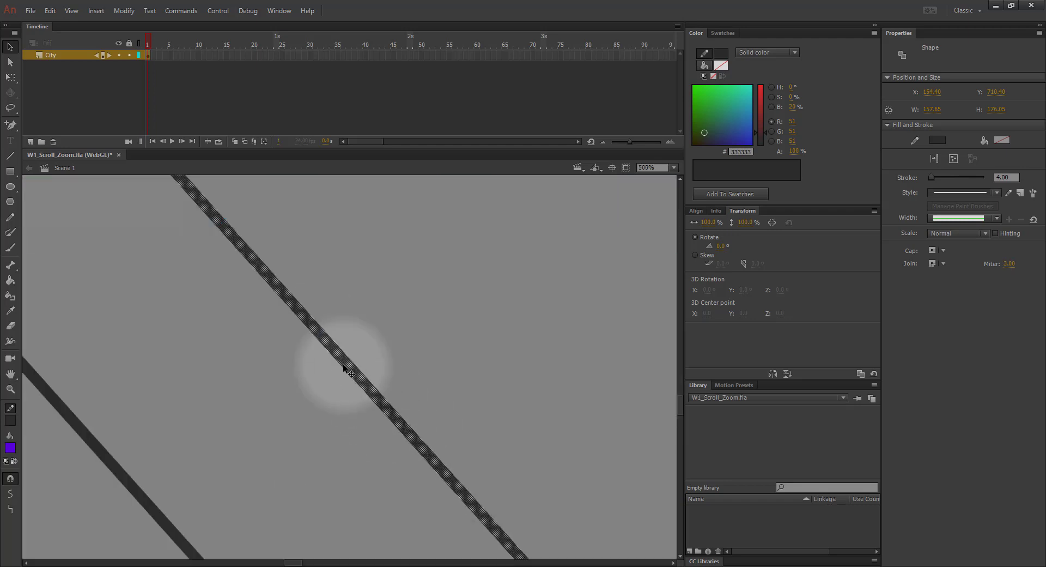
drag(175, 290, 244, 464)
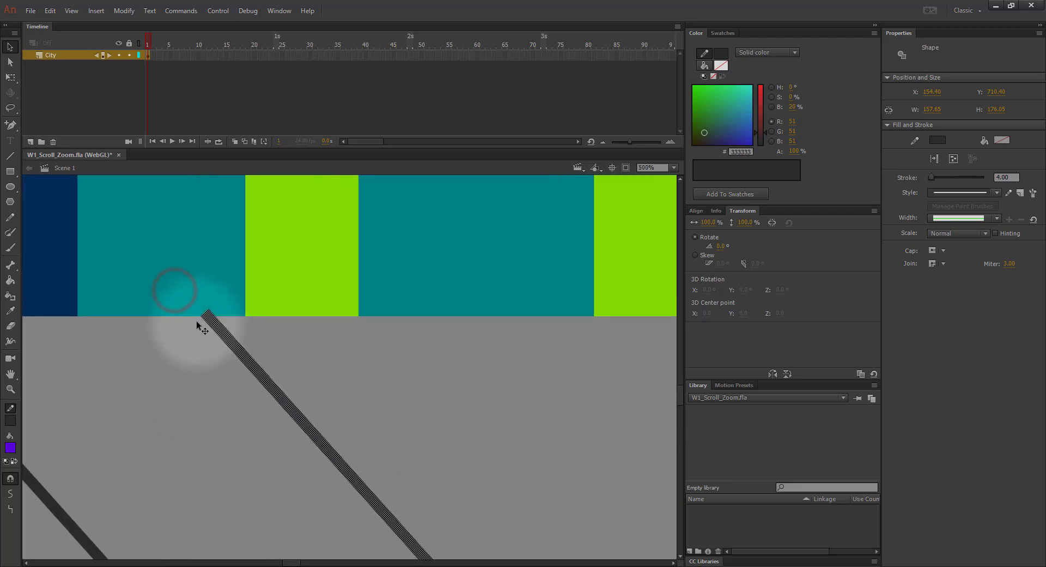
Step: Set the cap of the copied diagonal pavement line to round
click(195, 332)
click(208, 314)
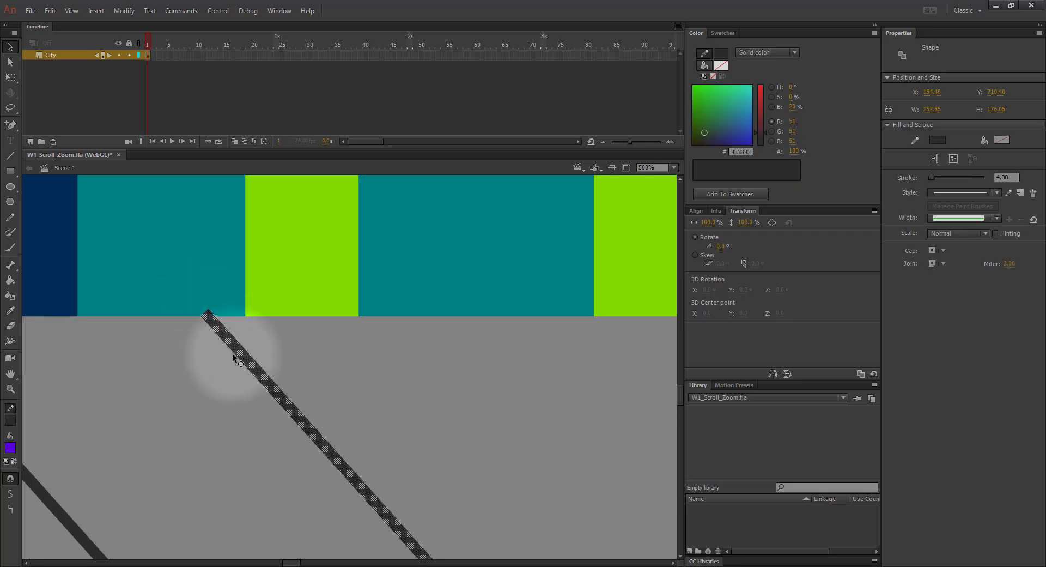
click(943, 251)
click(949, 271)
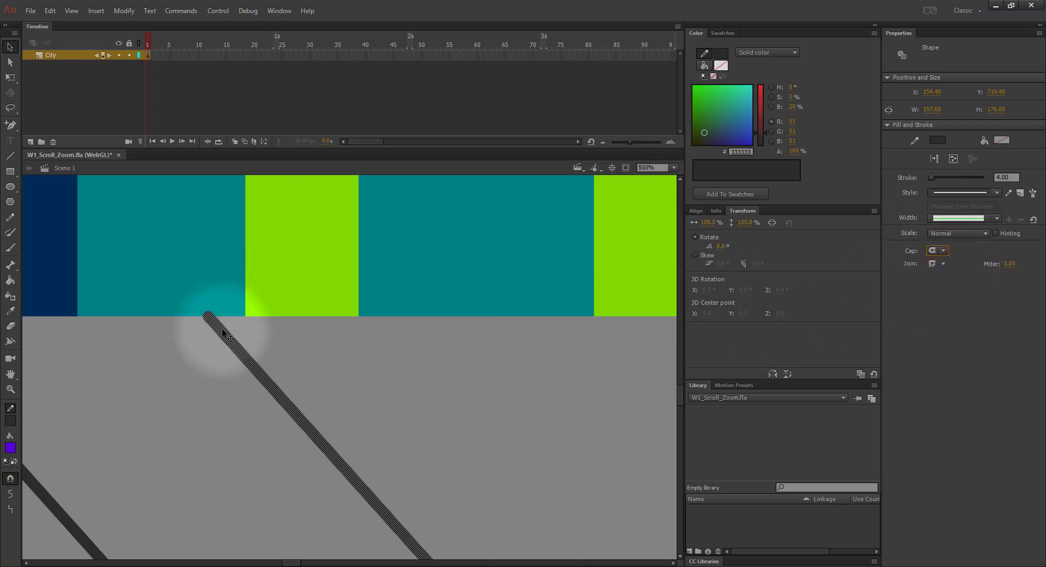
Step: Delete both diagonal lines from the pavement
scroll(224, 333, down, 5)
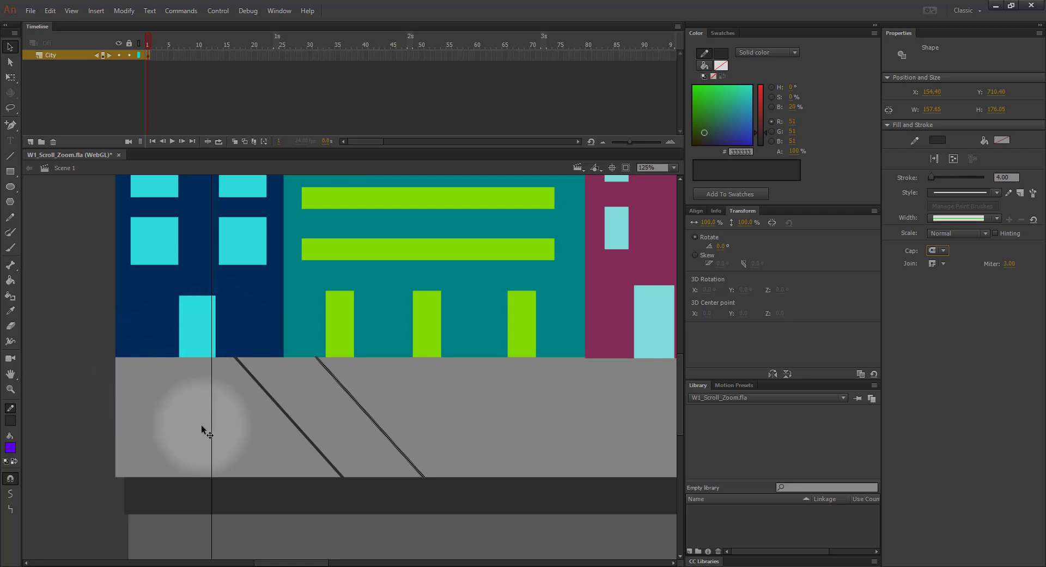
key(Delete)
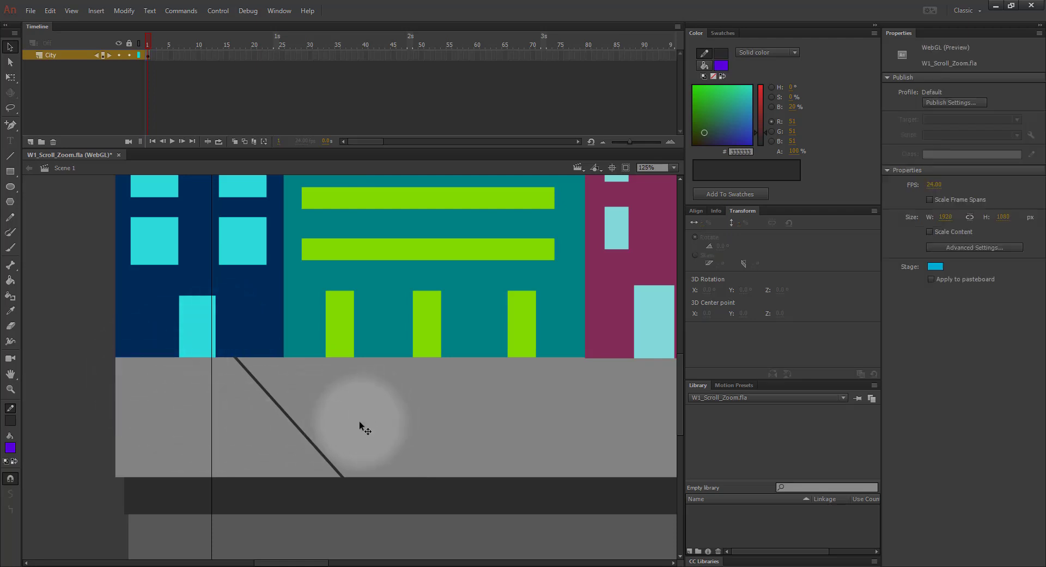
click(315, 447)
key(Delete)
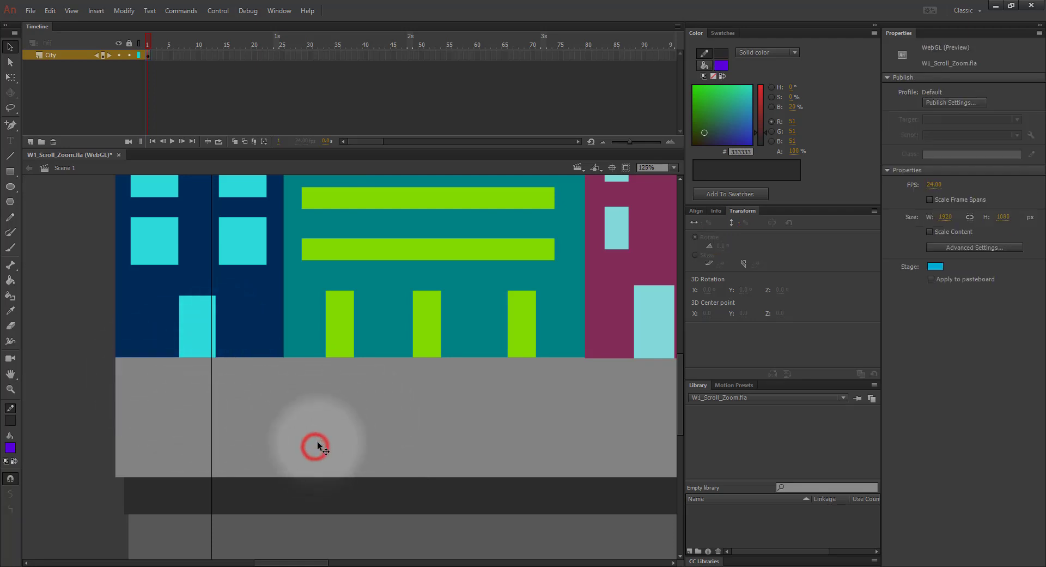
Step: Switch to drawing rectangles and set their stroke to none
click(10, 171)
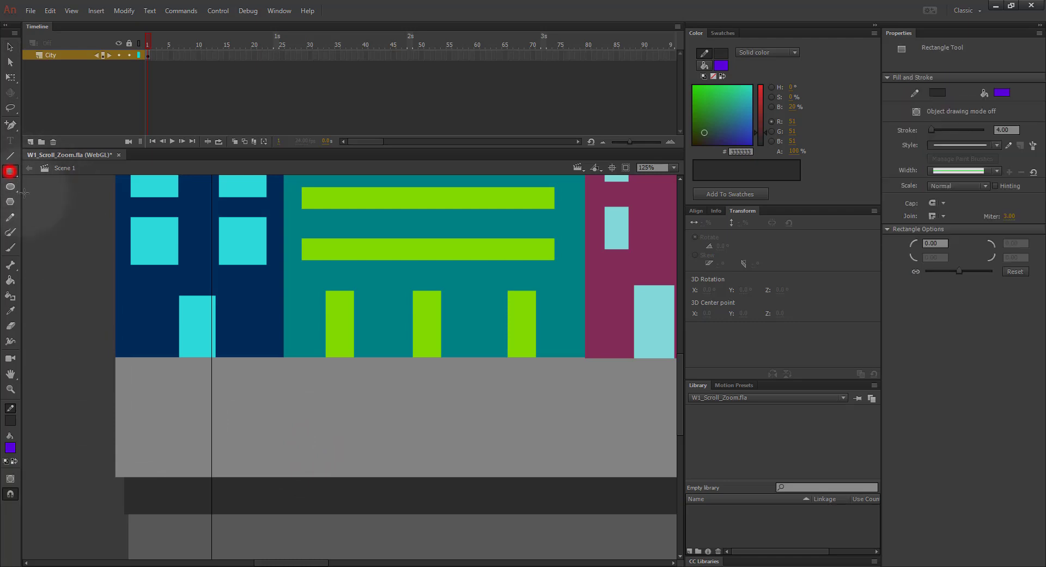
click(10, 421)
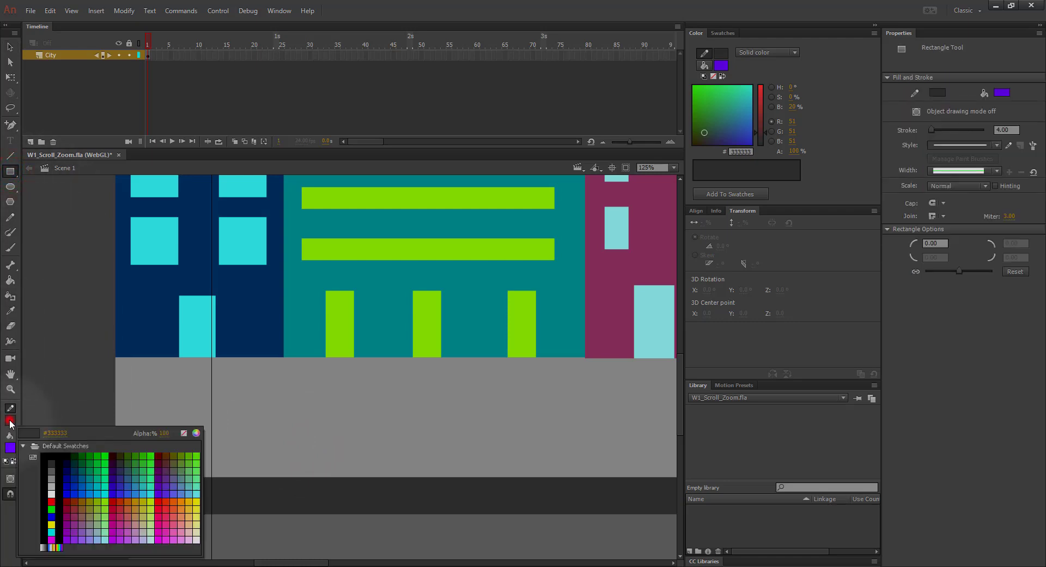
click(184, 433)
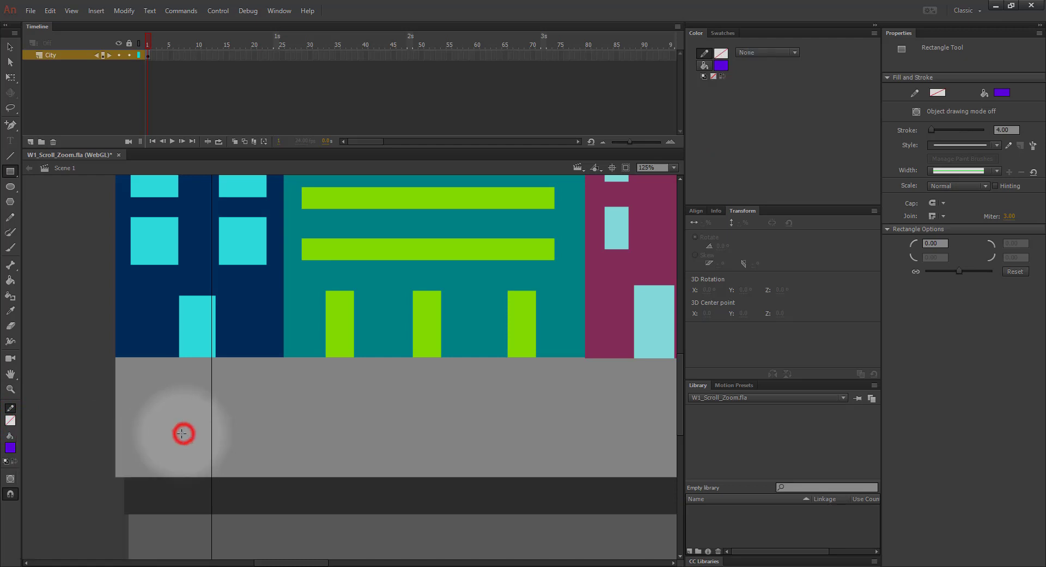
Step: Set the fill to dark grey #333333, draw a narrow vertical strip down the pavement below the teal building's edge and try to select it for transforming
click(10, 449)
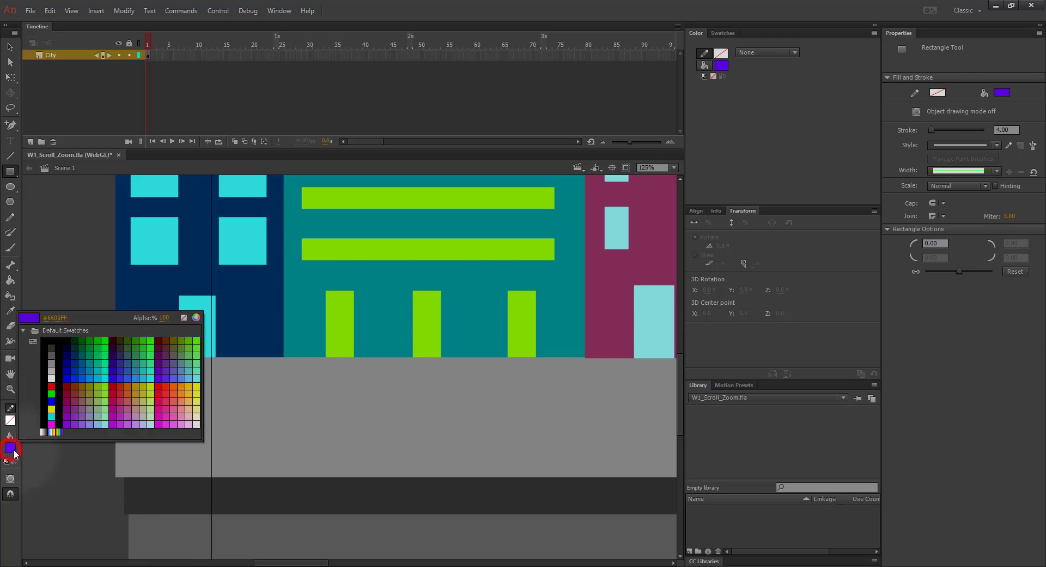
click(52, 350)
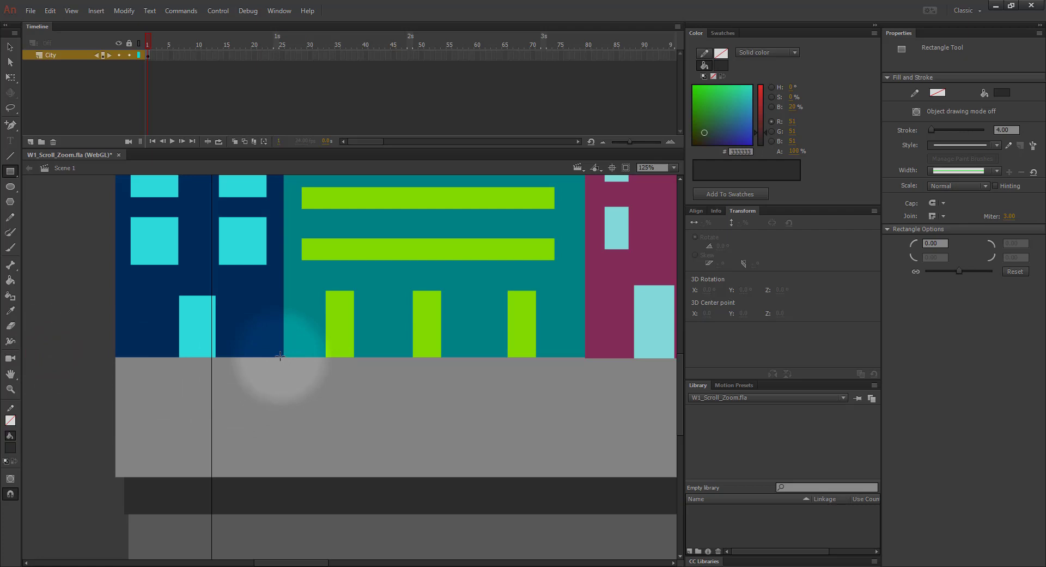
drag(279, 357, 286, 368)
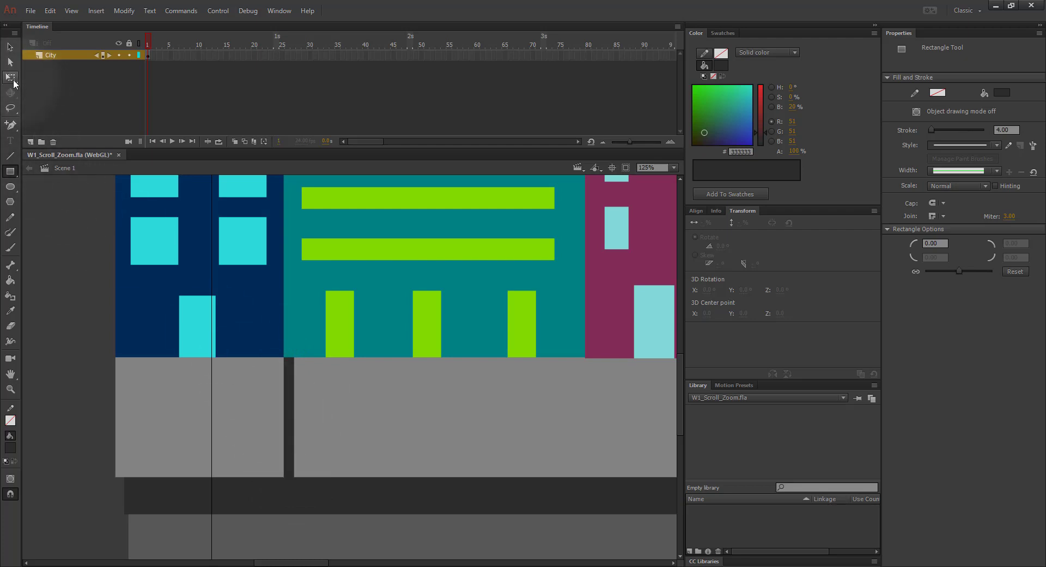
click(12, 79)
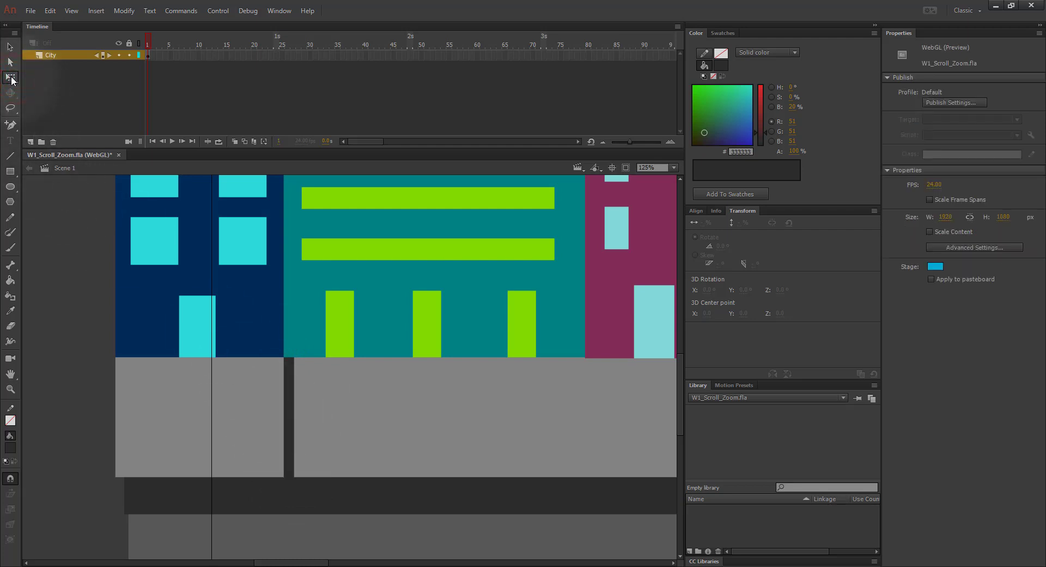
click(288, 457)
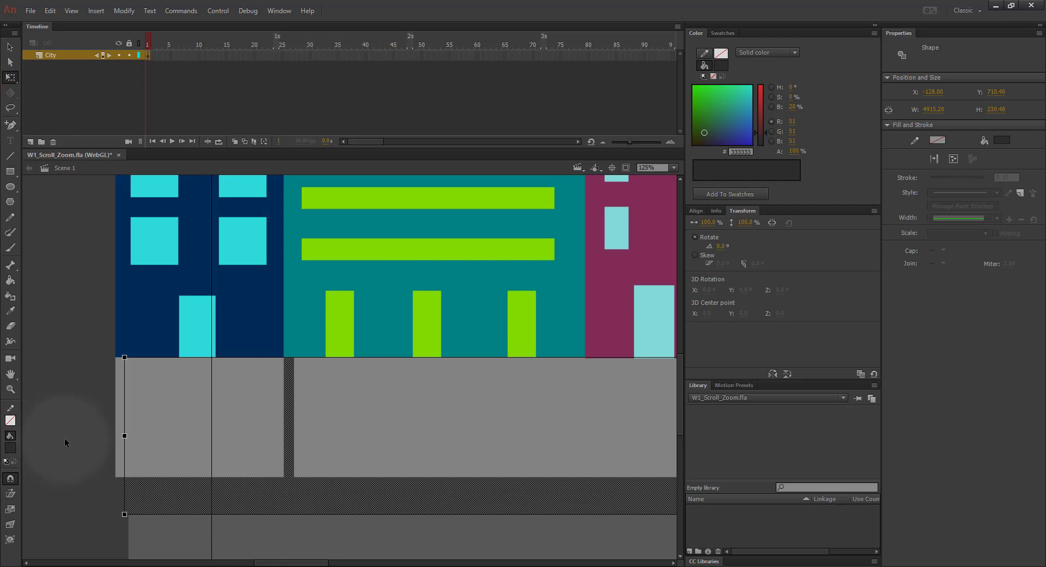
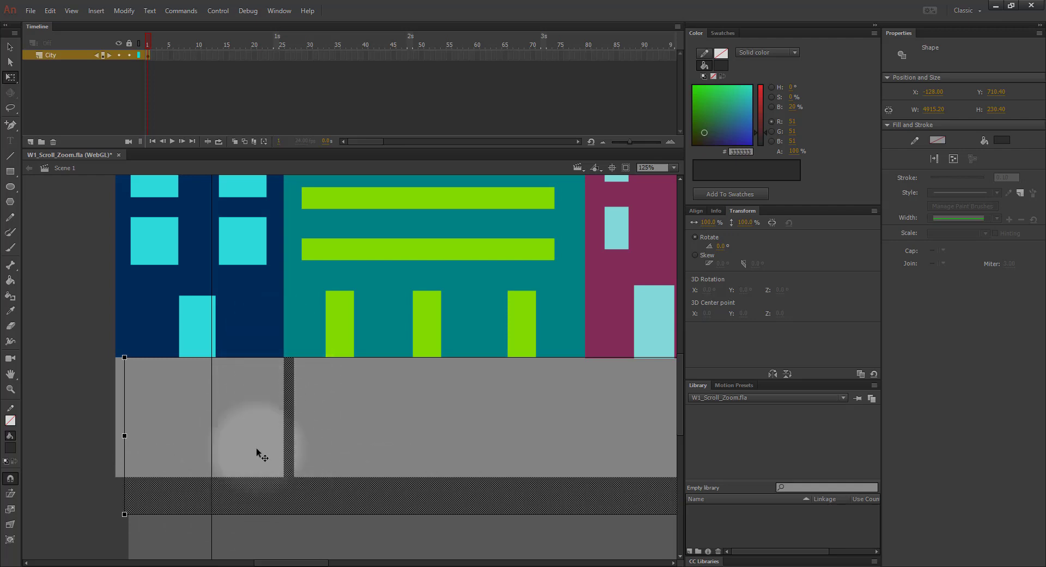
click(73, 491)
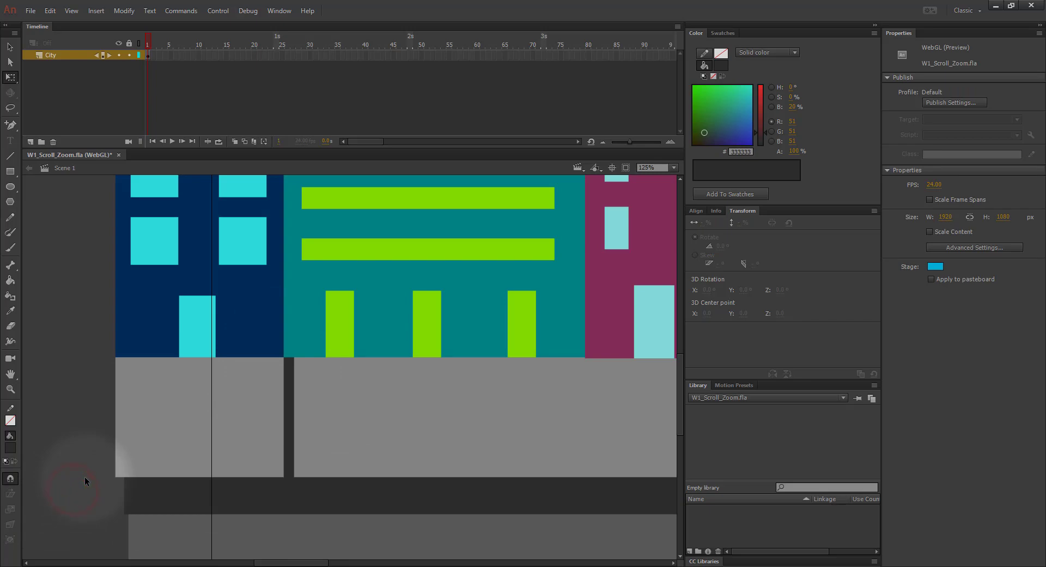
Step: Undo the dark grey vertical strip on the pavement
key(ctrl+z)
key(ctrl+z)
key(ctrl+z)
key(ctrl+z)
key(ctrl+z)
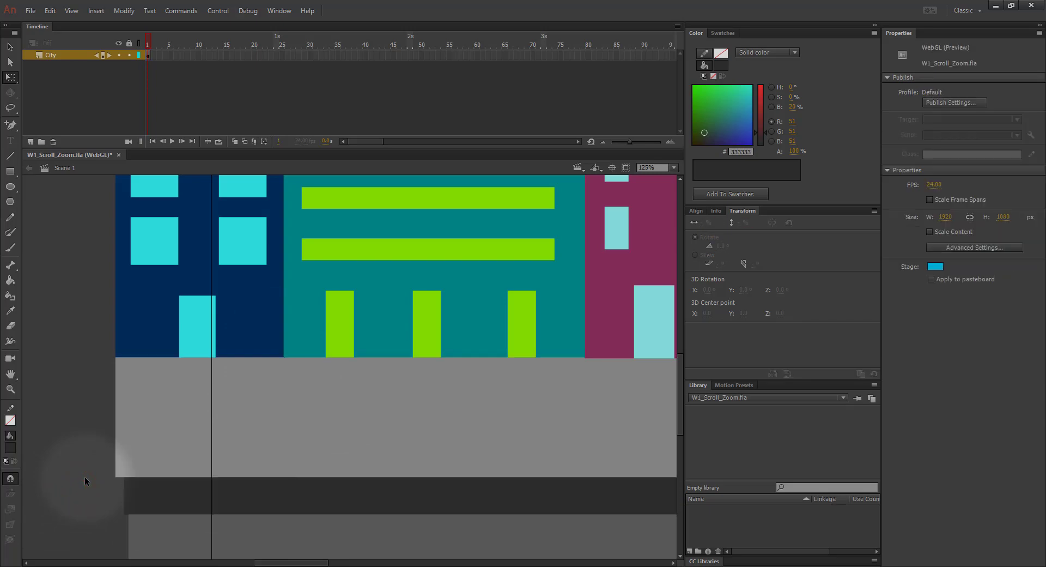
Step: Set the fill to black #000000 and draw a narrow vertical strip down the full height of the pavement below the navy building
click(10, 447)
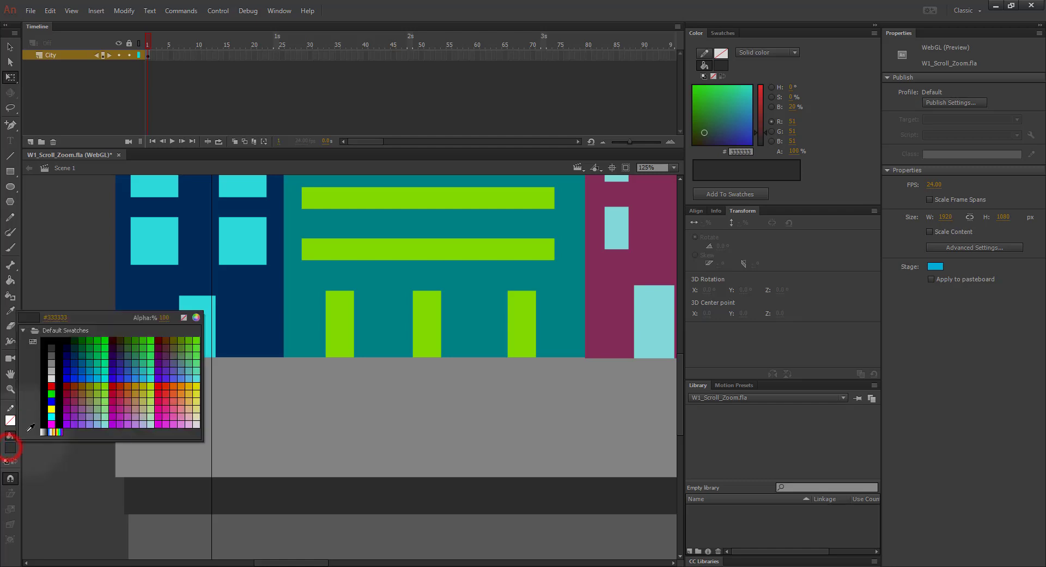
click(58, 349)
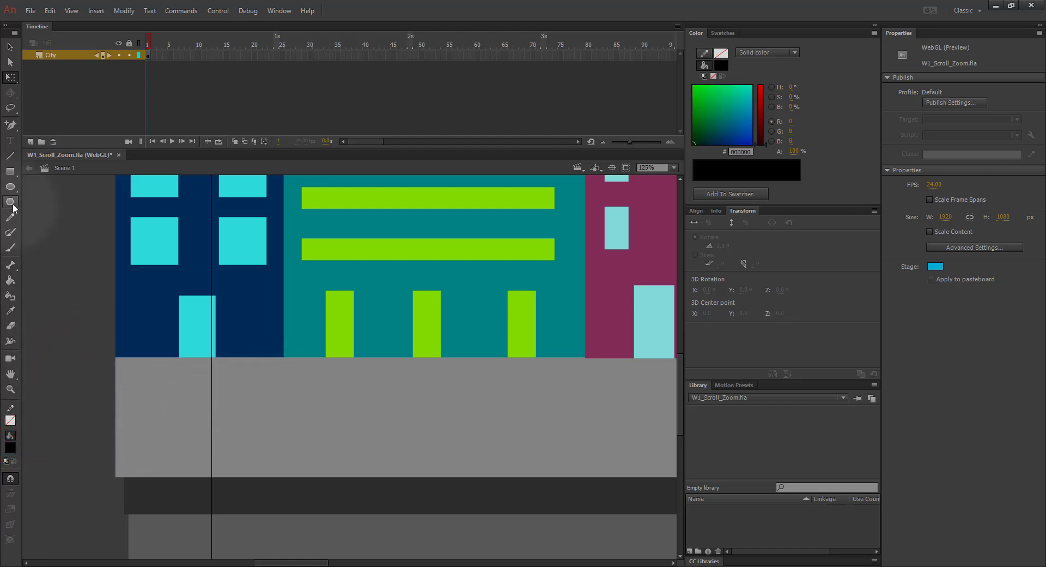
click(11, 171)
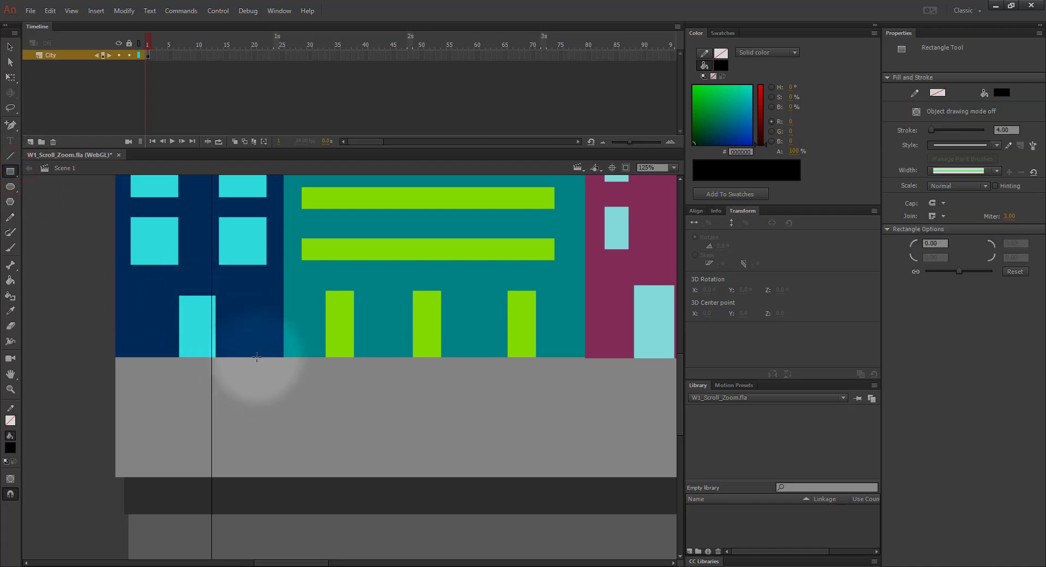
drag(257, 357, 267, 480)
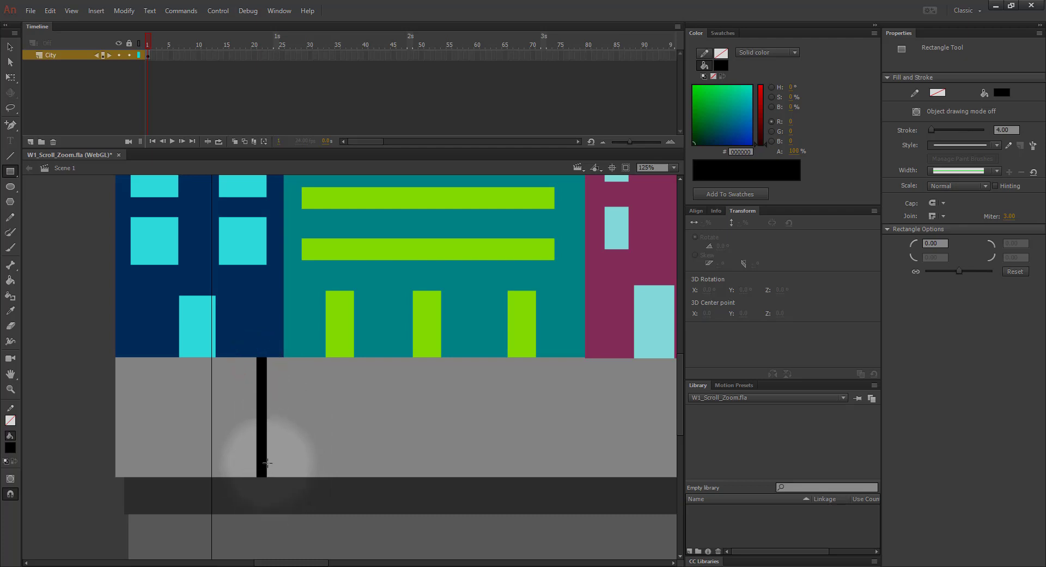
Step: Skew the black pavement strip horizontally with Free Transform into a diagonal about 238 px wide
click(11, 77)
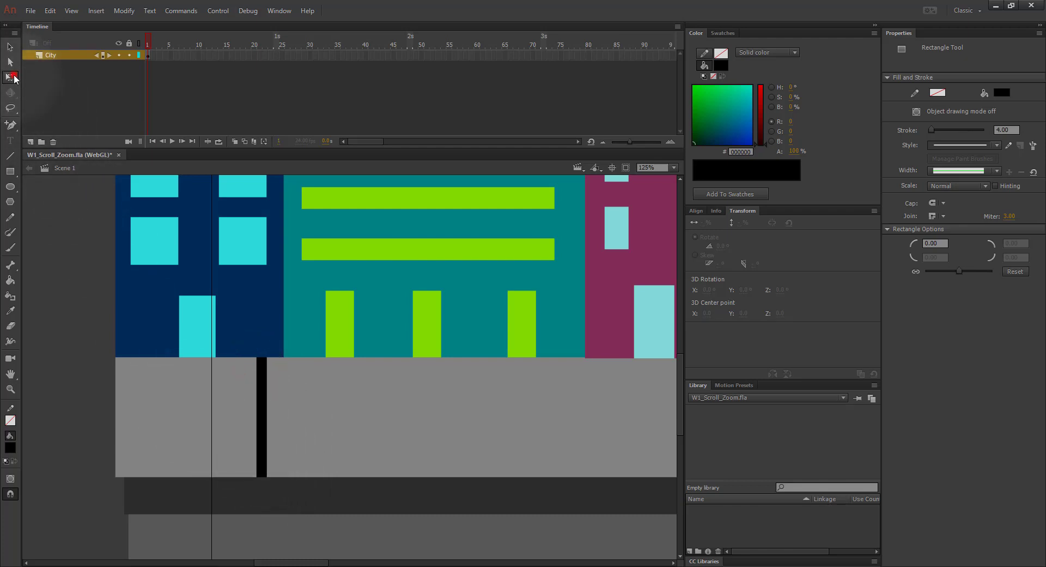
click(263, 438)
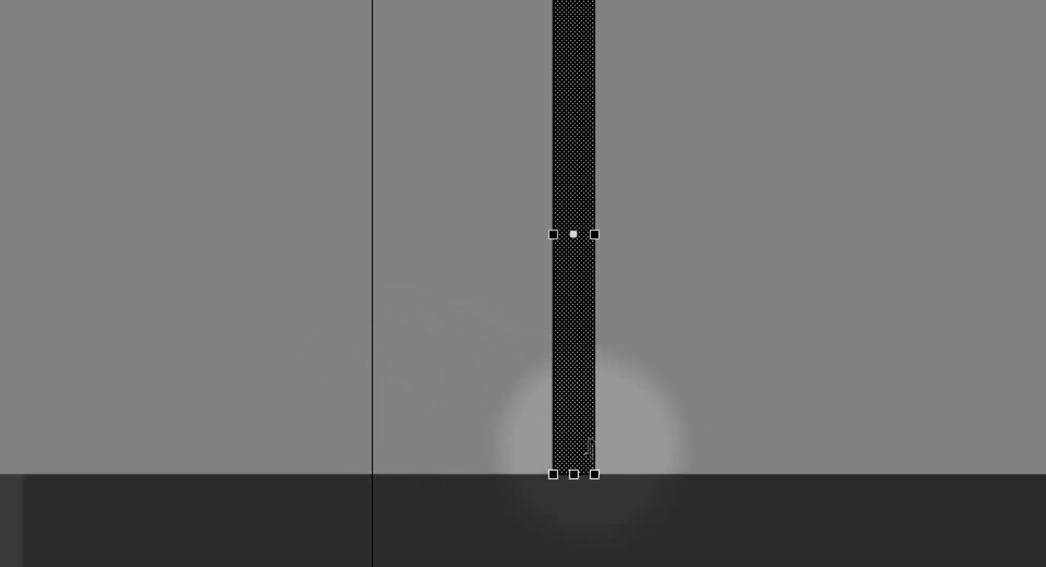
drag(593, 447, 695, 552)
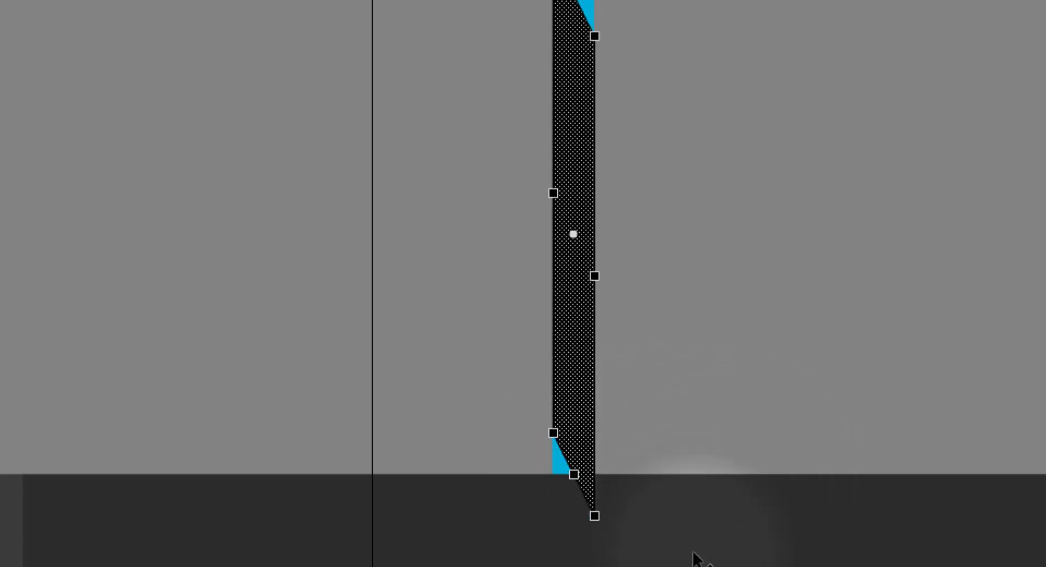
key(Escape)
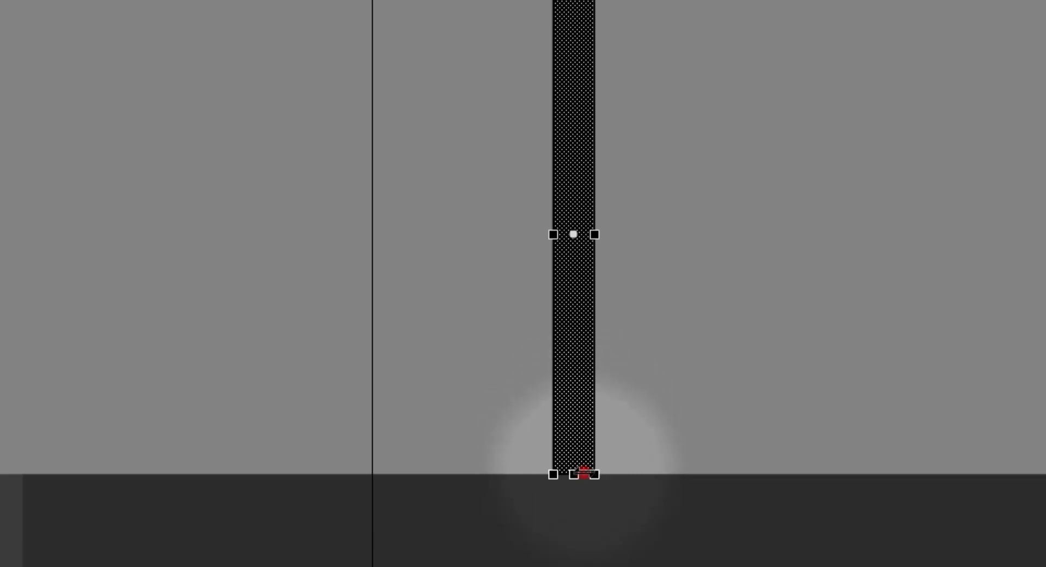
drag(583, 472, 884, 436)
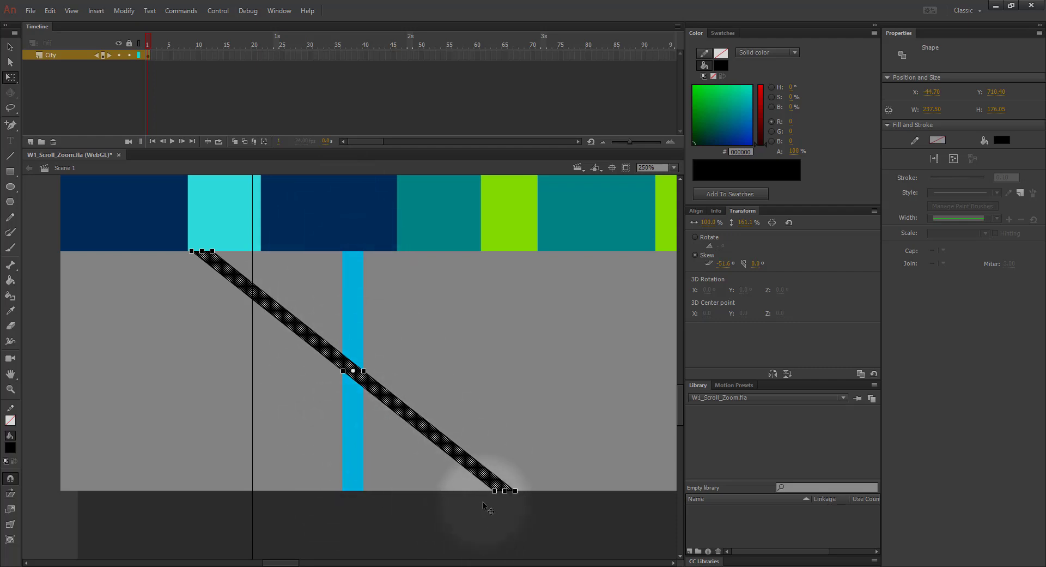
Step: Undo the skew and the drawing of the black strip on the pavement
key(ctrl+z)
key(ctrl+z)
key(ctrl+z)
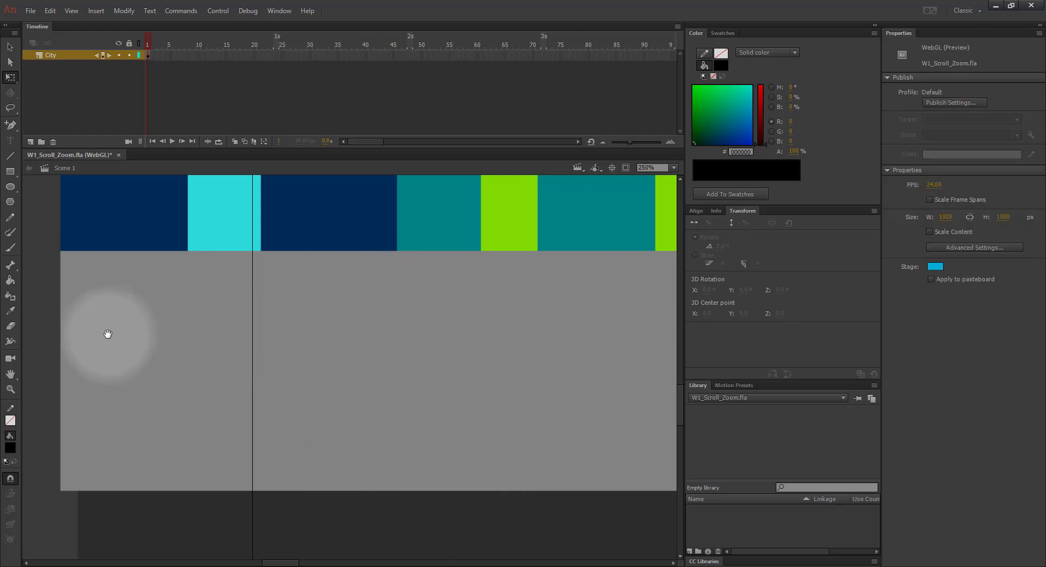
Step: Draw a black strip about 14 x 176 px in the empty area beside the pavement and skew it into a diagonal about 246 px wide
drag(107, 334, 357, 337)
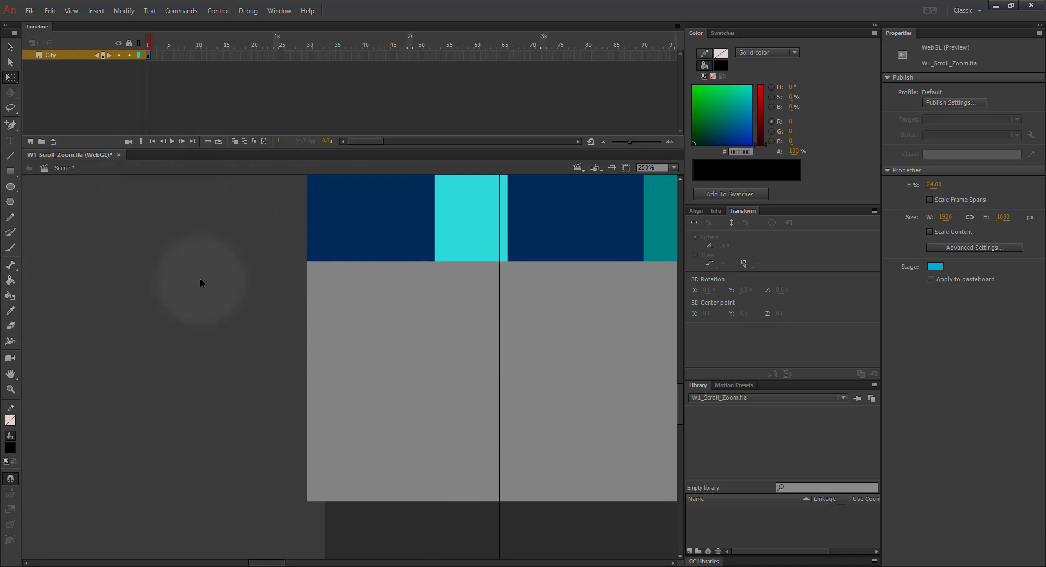
click(10, 171)
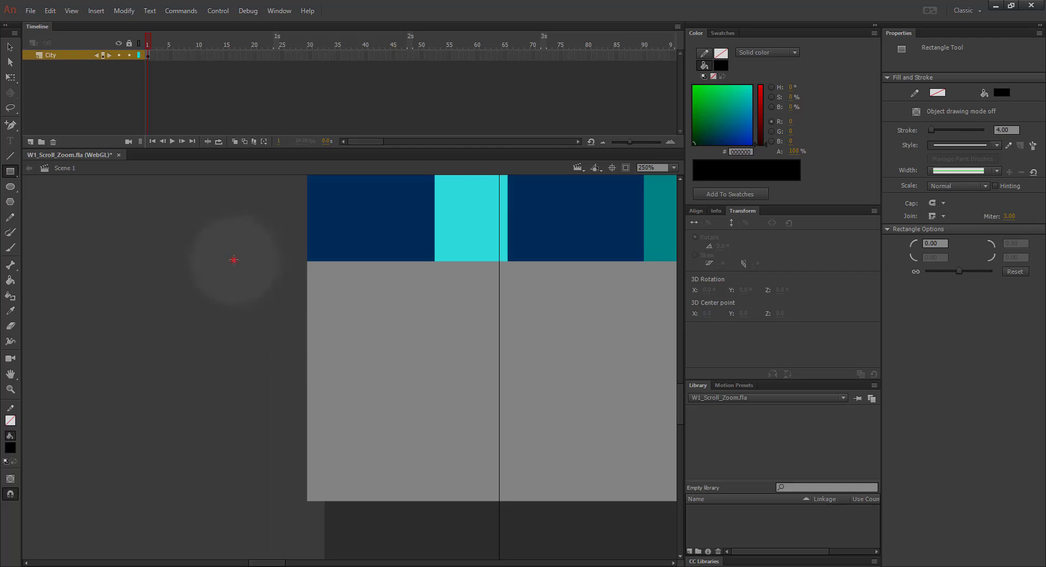
mouse_move(233, 260)
mouse_down()
mouse_move(257, 327)
mouse_move(252, 499)
mouse_up()
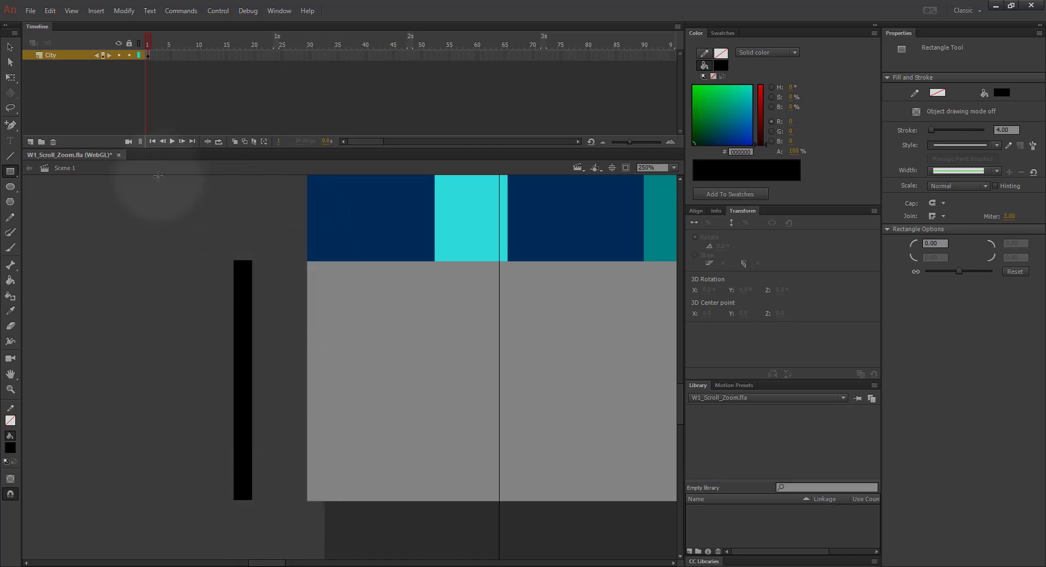
click(10, 77)
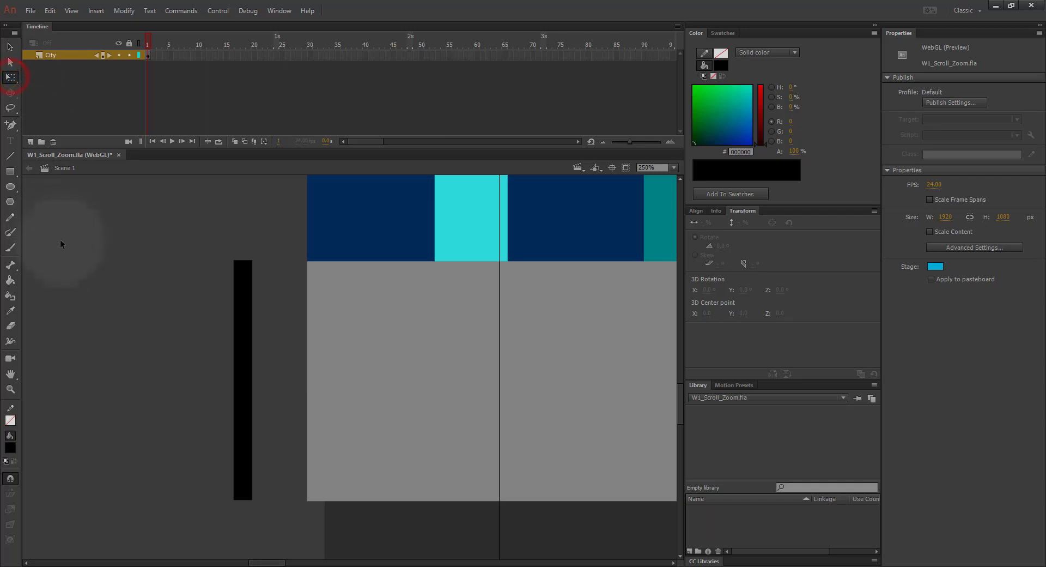
click(246, 462)
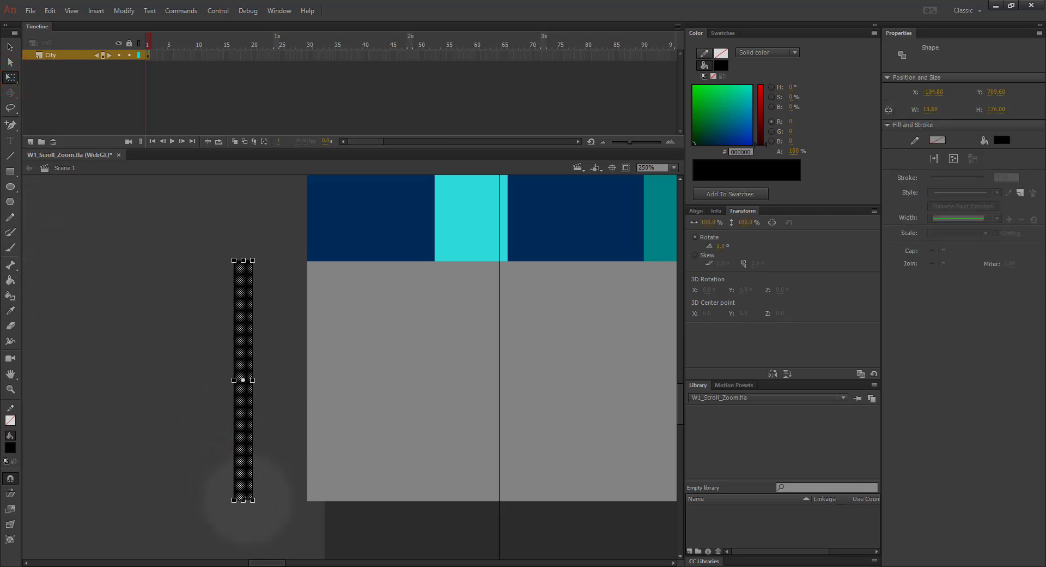
drag(247, 499, 405, 487)
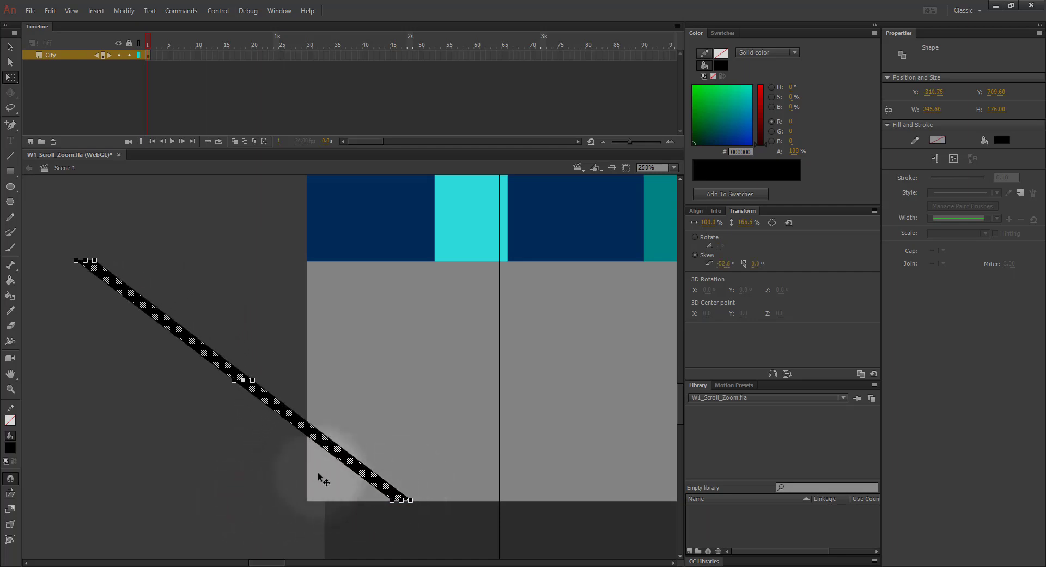
Step: Move the skewed black strip onto the pavement so it spans the full height at about X -132 px, and ready it for transforming
click(8, 48)
mouse_move(301, 423)
mouse_down()
mouse_move(223, 428)
mouse_move(455, 420)
mouse_move(546, 434)
mouse_move(304, 443)
mouse_up()
key(alt)
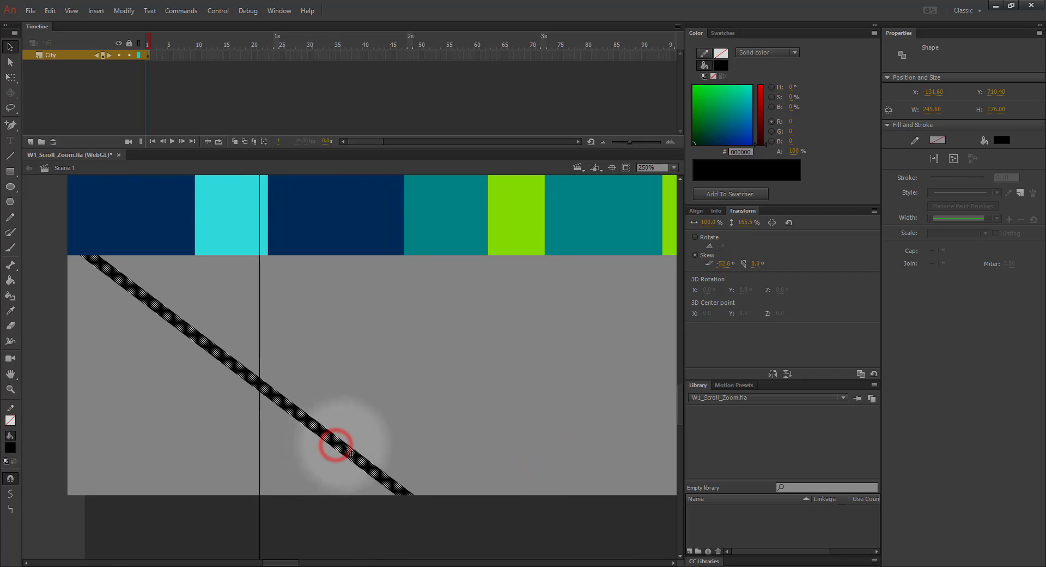
click(10, 76)
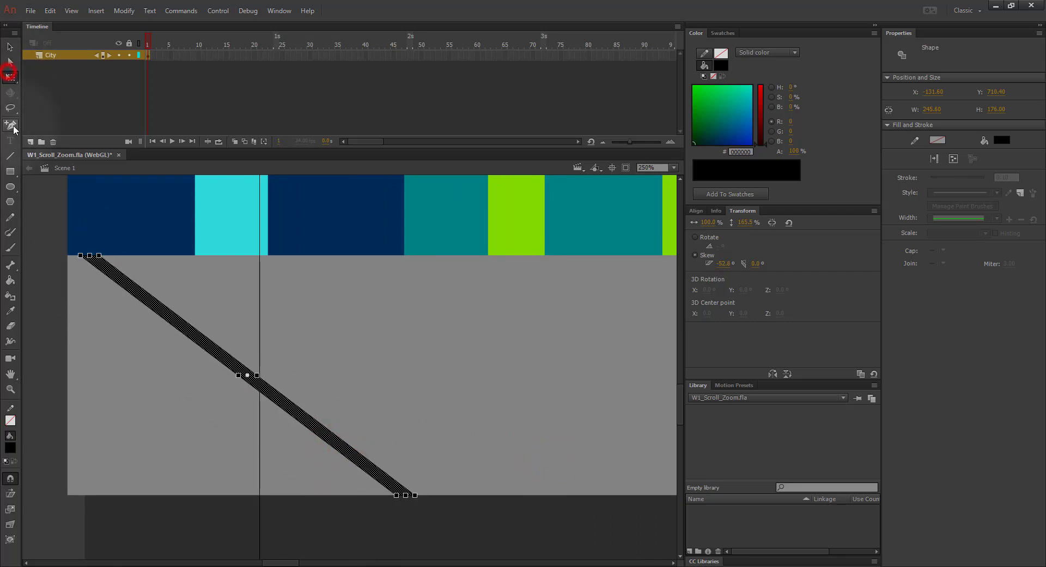
mouse_move(89, 255)
mouse_down()
mouse_move(98, 268)
mouse_move(88, 255)
mouse_up()
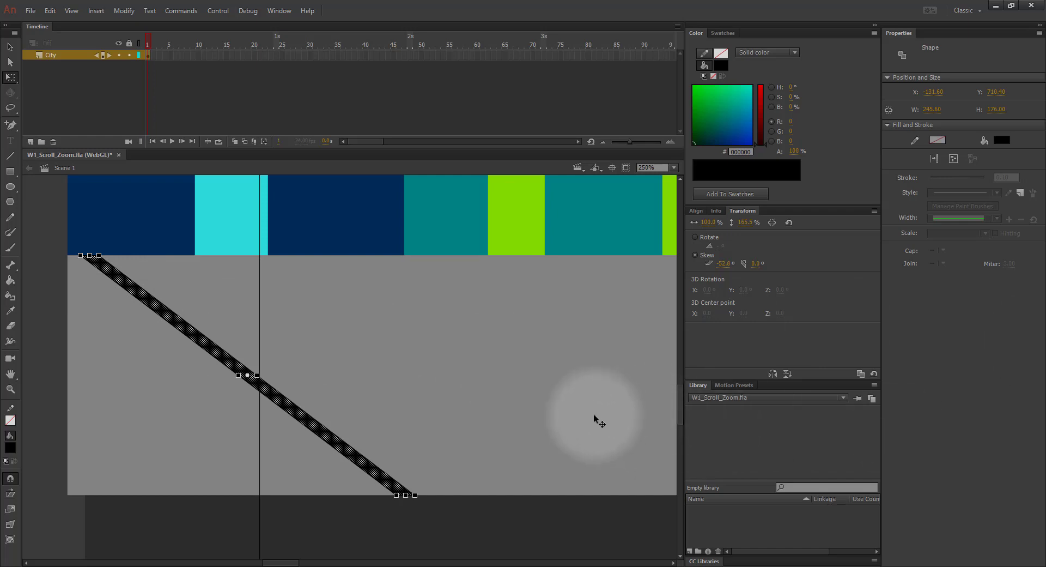
Step: Try to copy the black diagonal strip along the pavement to about X 114 px
key(ctrl+minus)
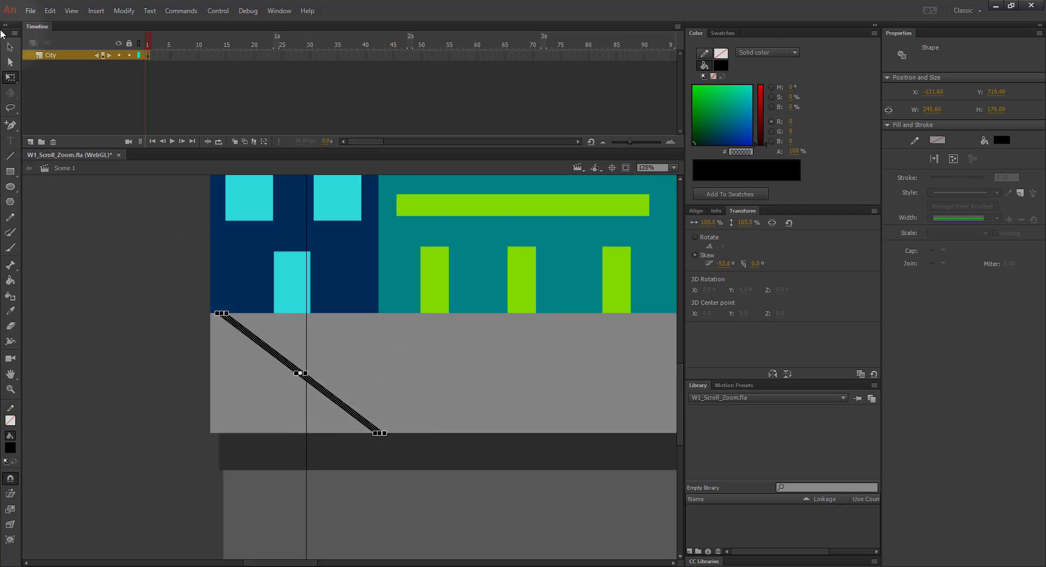
click(8, 49)
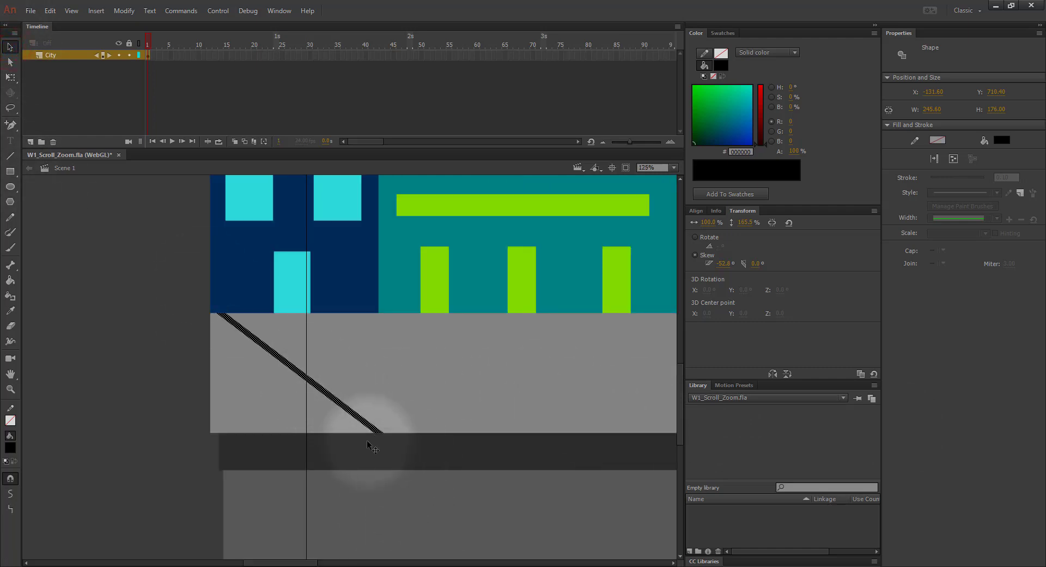
drag(367, 428, 534, 430)
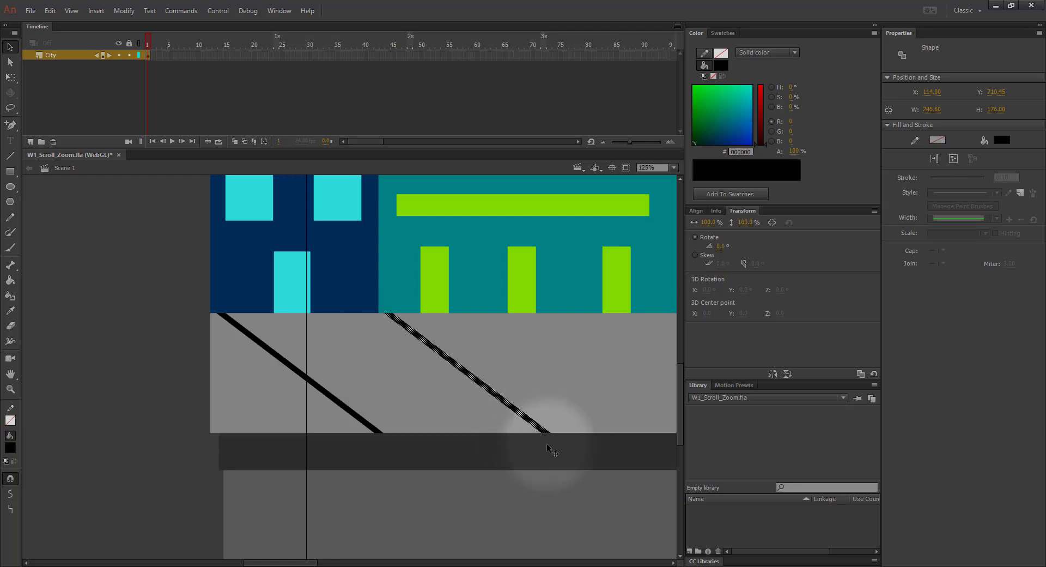
key(ctrl+minus)
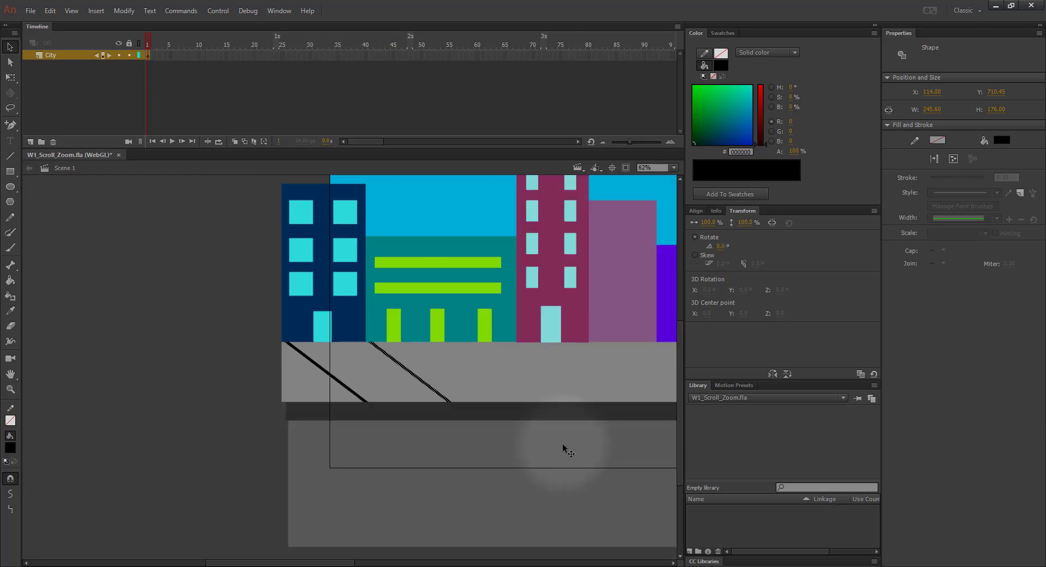
key(ctrl+minus)
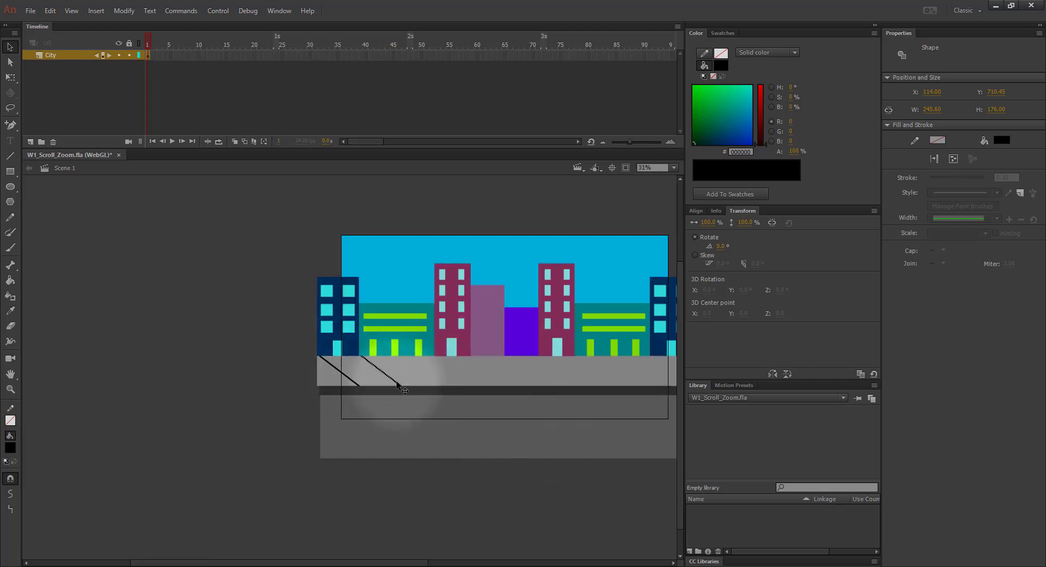
drag(404, 391, 420, 390)
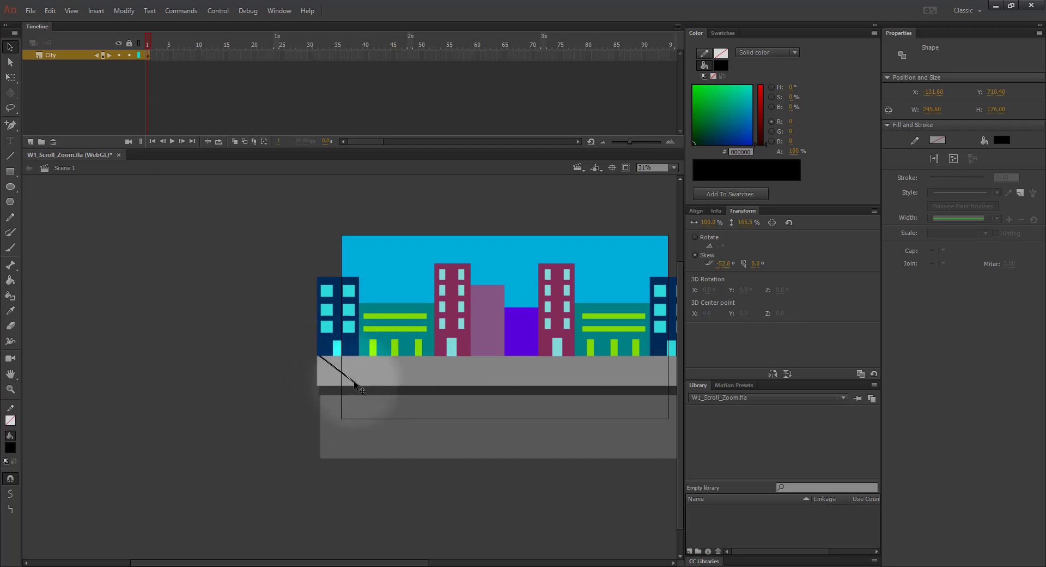
Step: Place two copies of the black diagonal strip further along the pavement, at about X 210 px and X 566 px
key(ctrl+equal)
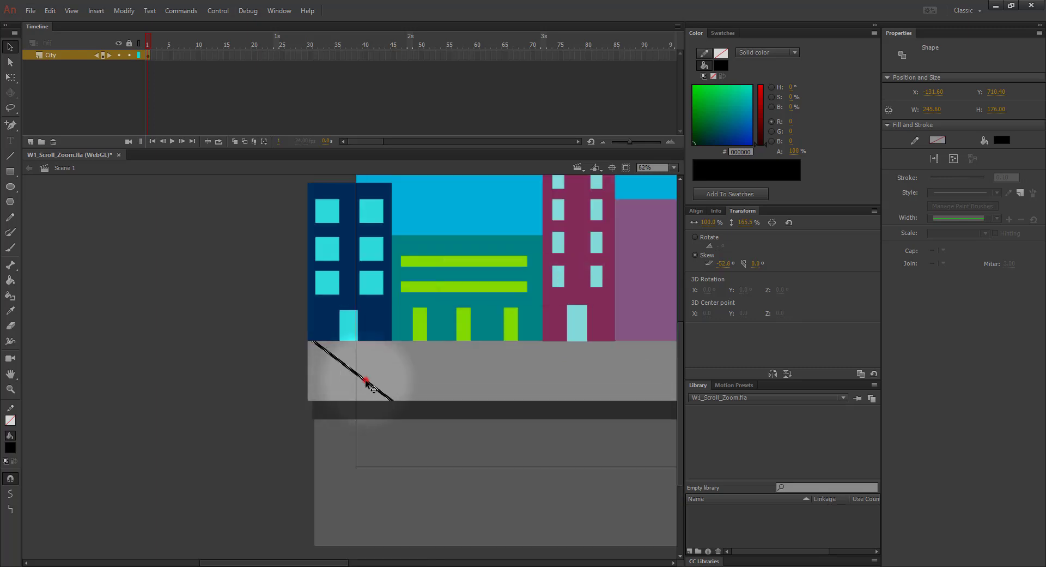
drag(366, 381, 452, 375)
drag(486, 383, 482, 383)
key(space)
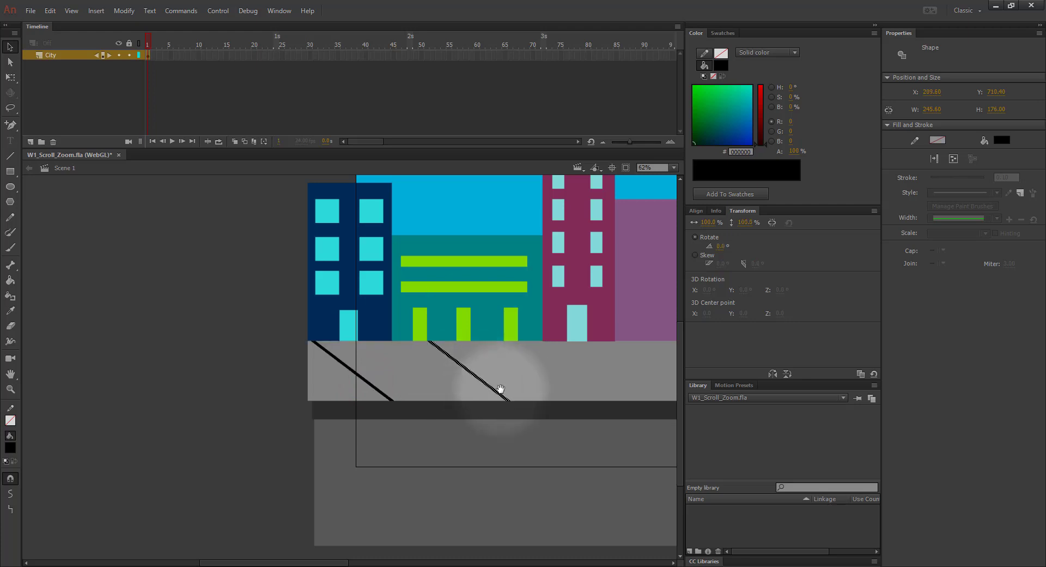
drag(530, 410, 281, 412)
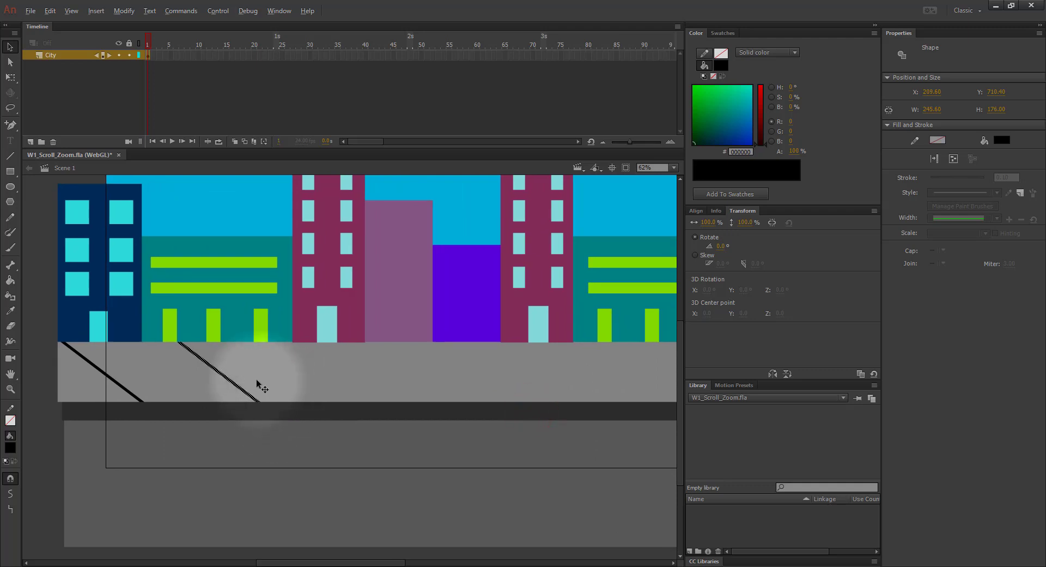
drag(244, 393, 365, 391)
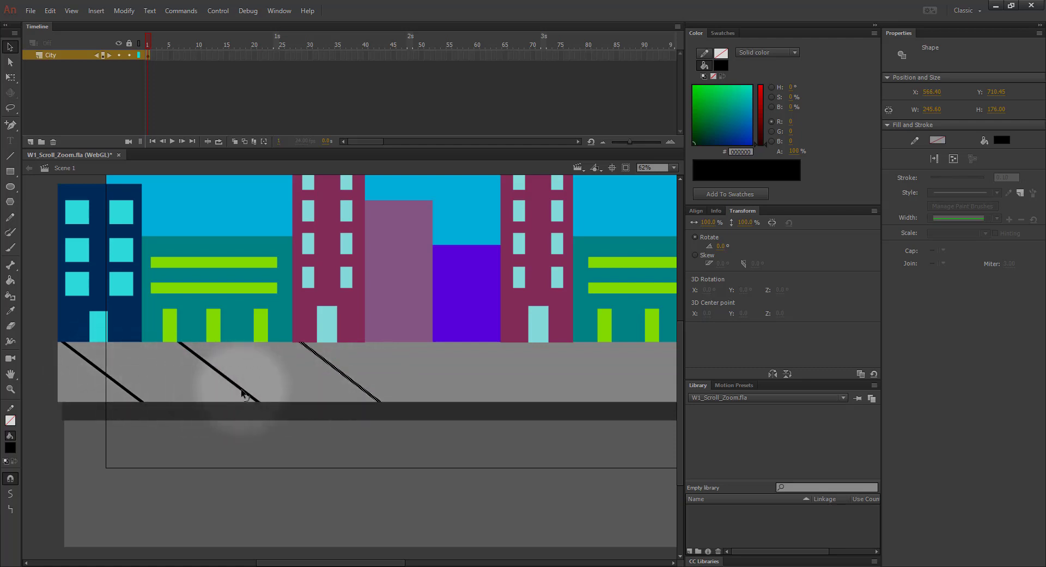
Step: Select all three diagonal strips together and place a copy of the group on the pavement at about X 886 px
shift+click(242, 390)
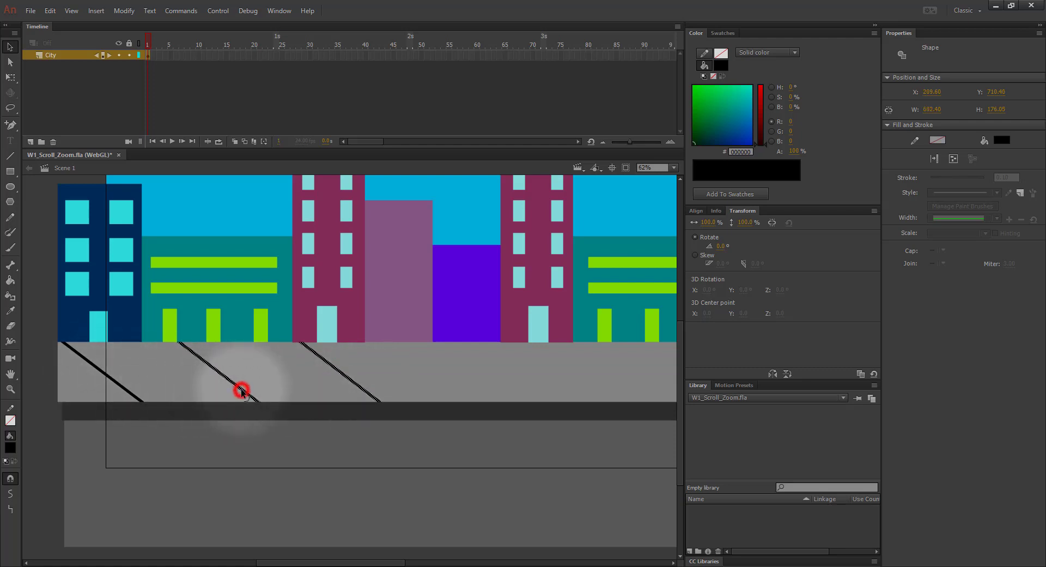
shift+click(131, 397)
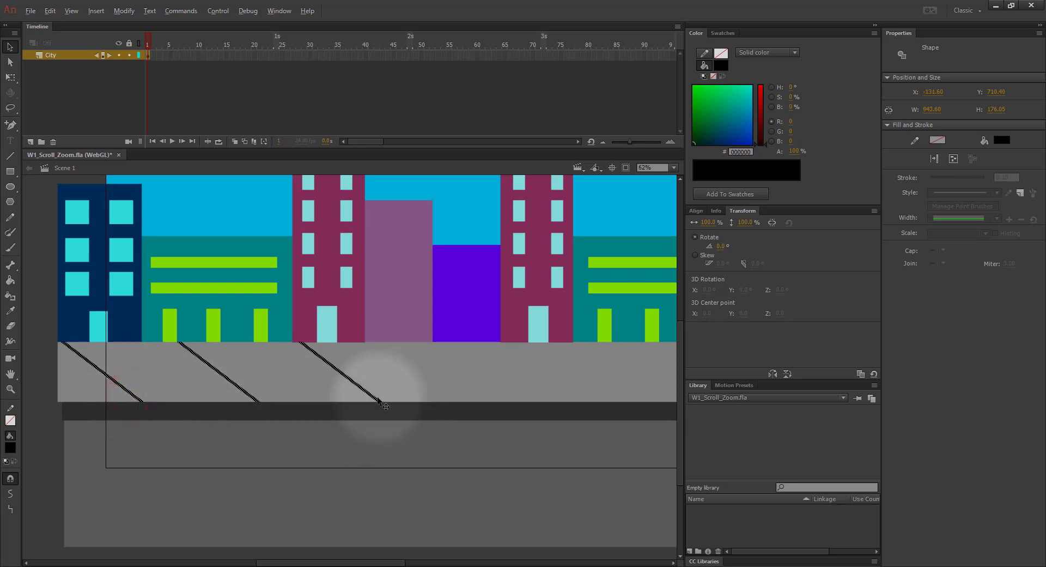
drag(376, 401, 724, 406)
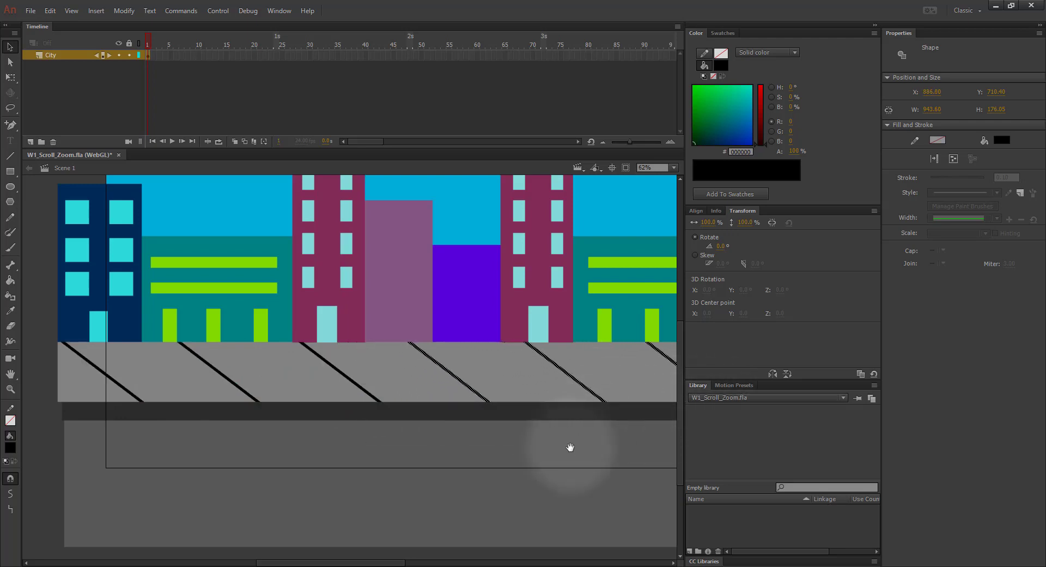
Step: Select all six diagonal strips without the grey pavement and copy the set further along it to about X 1915 px
shift+click(347, 379)
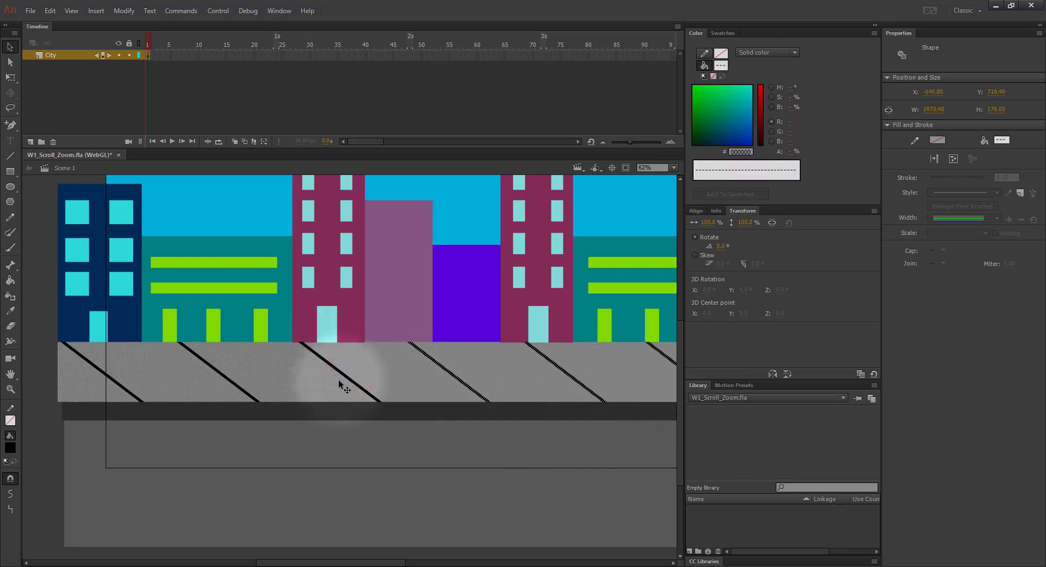
shift+click(333, 382)
shift+click(359, 384)
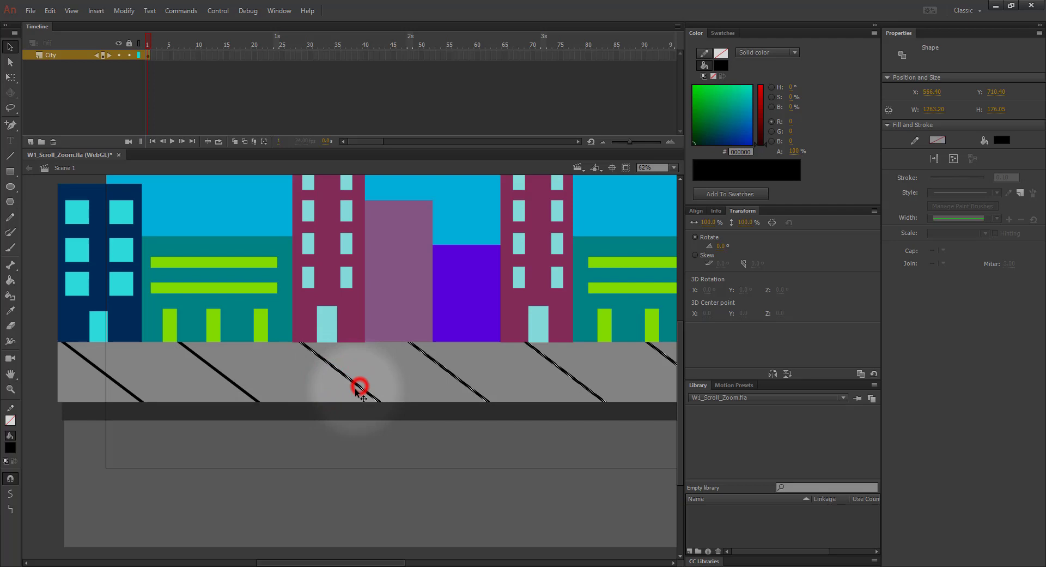
shift+click(243, 392)
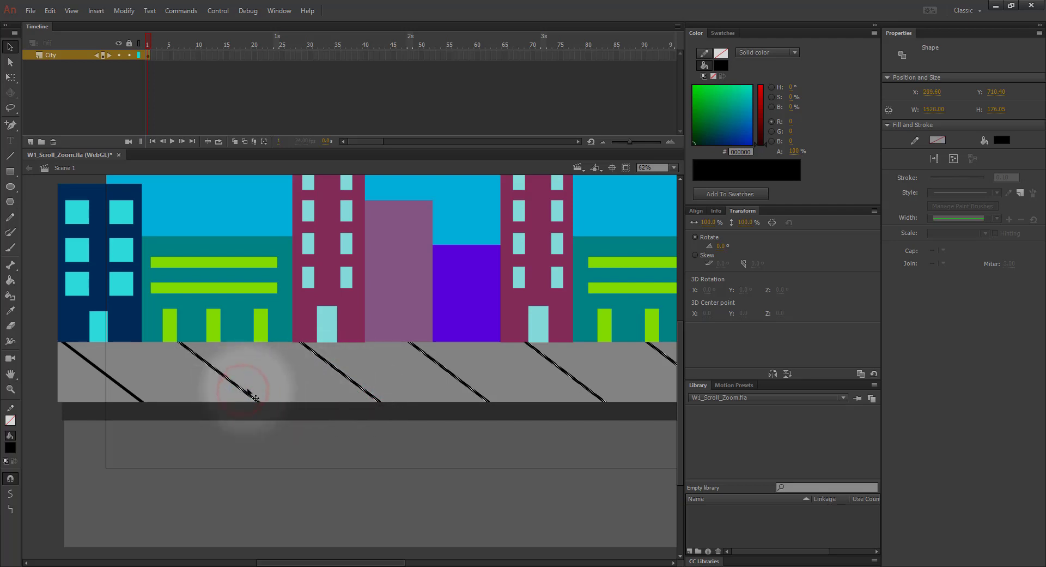
shift+click(282, 388)
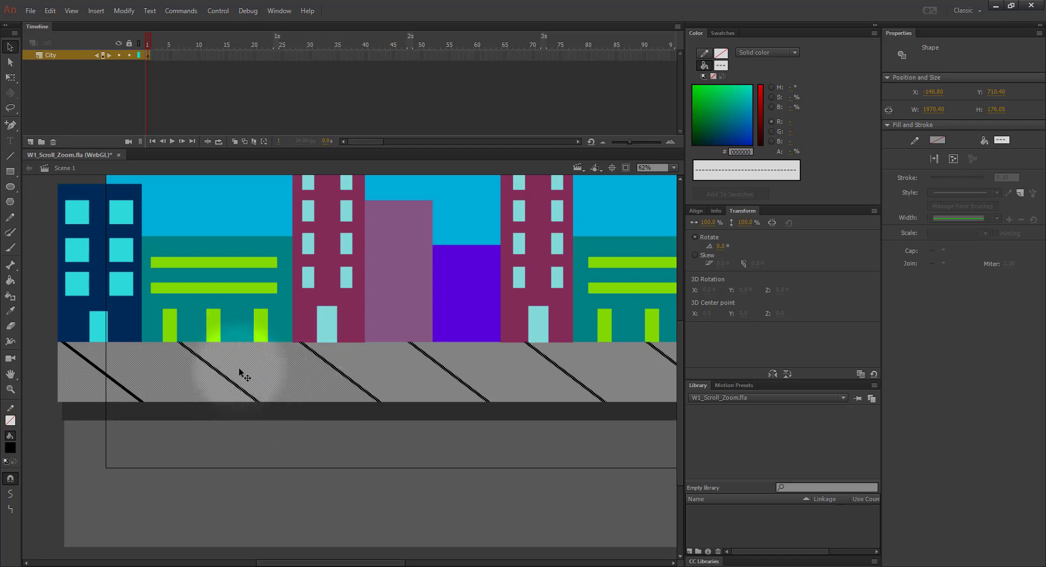
shift+click(287, 384)
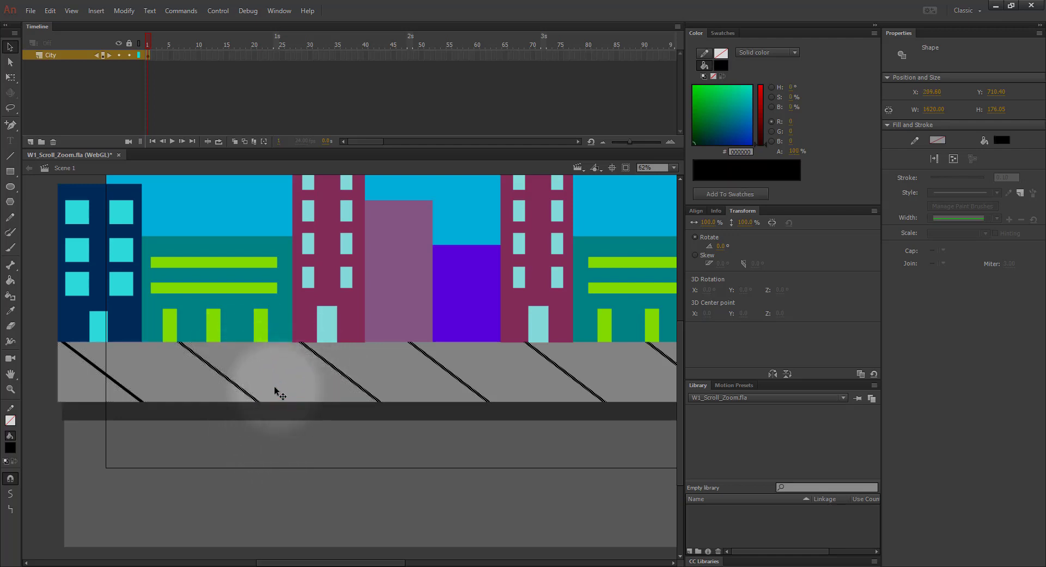
shift+click(135, 399)
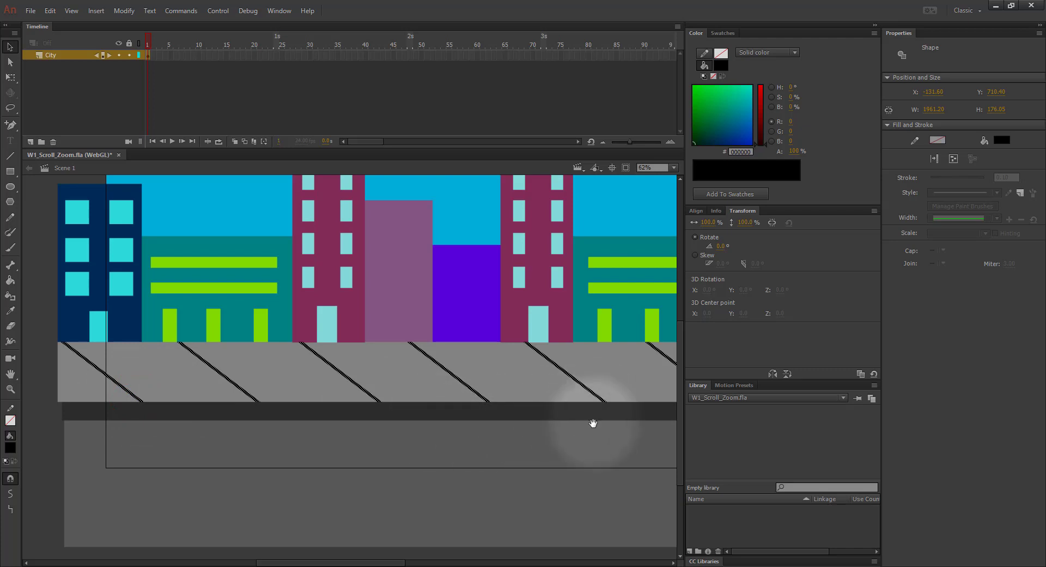
drag(593, 423, 301, 419)
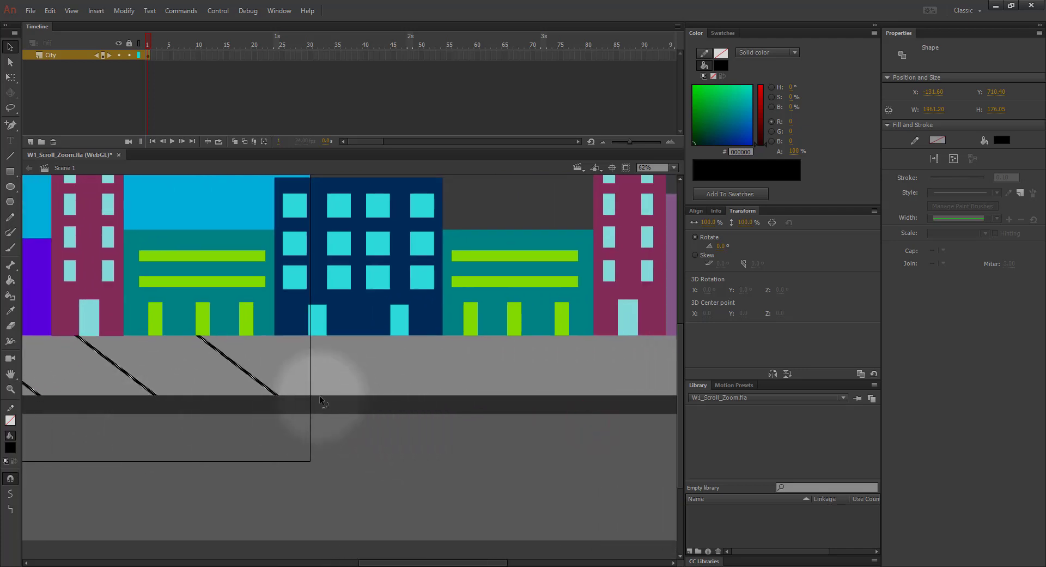
key(ctrl+minus)
key(ctrl+minus)
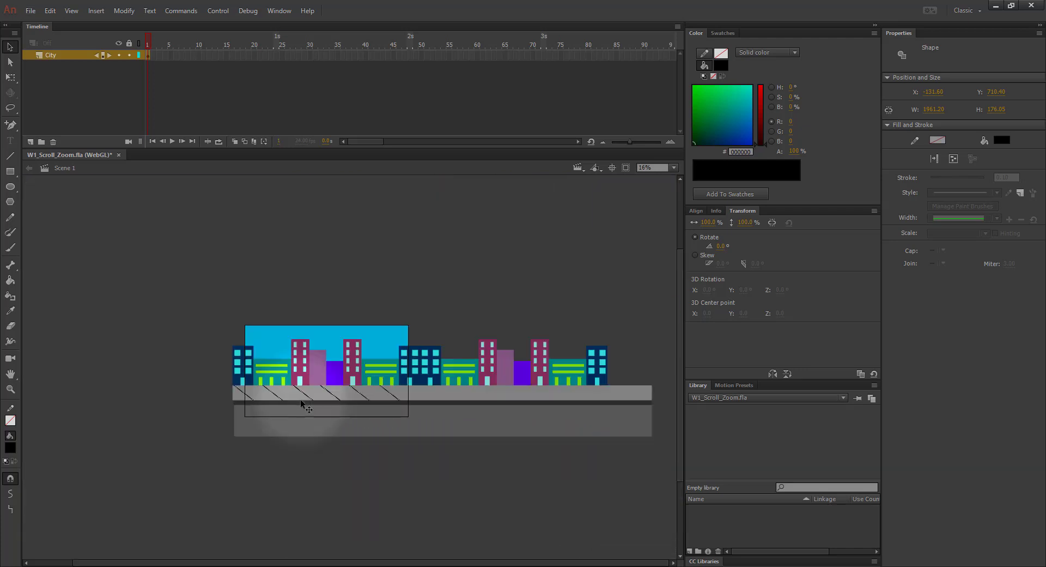
key(ctrl+equal)
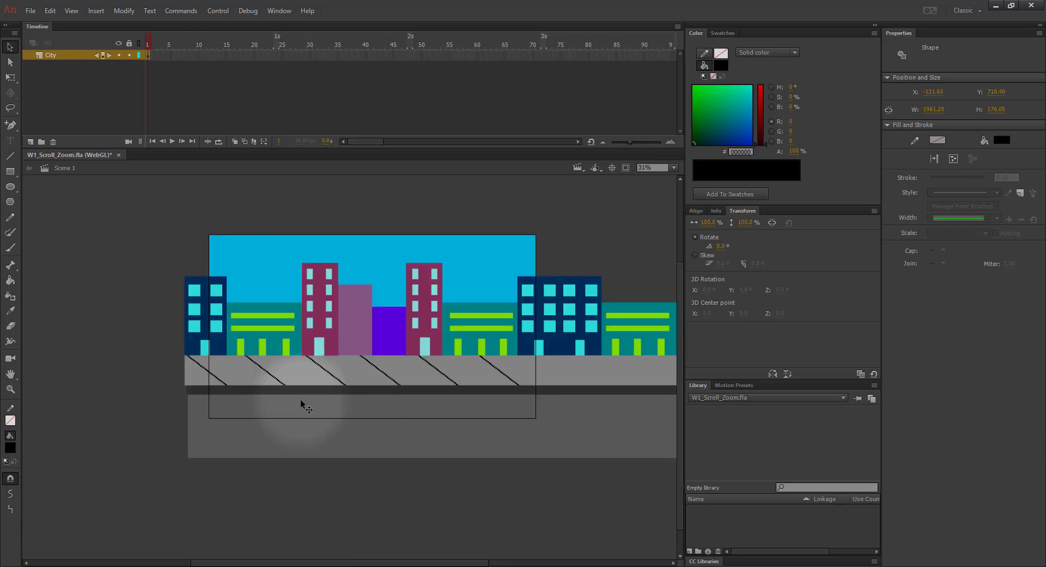
drag(448, 451, 131, 451)
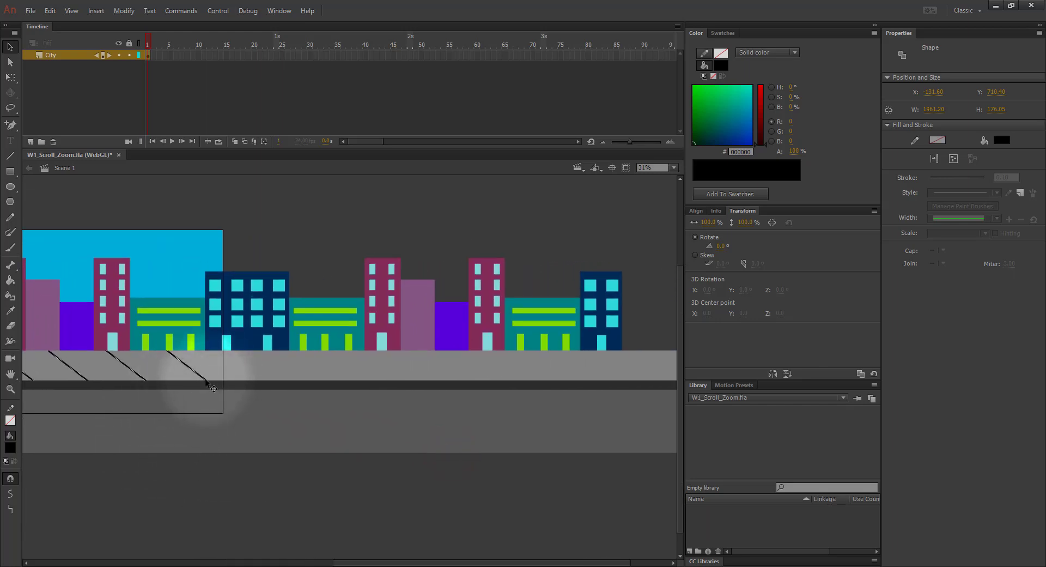
drag(204, 379, 554, 385)
scroll(523, 384, right, 2)
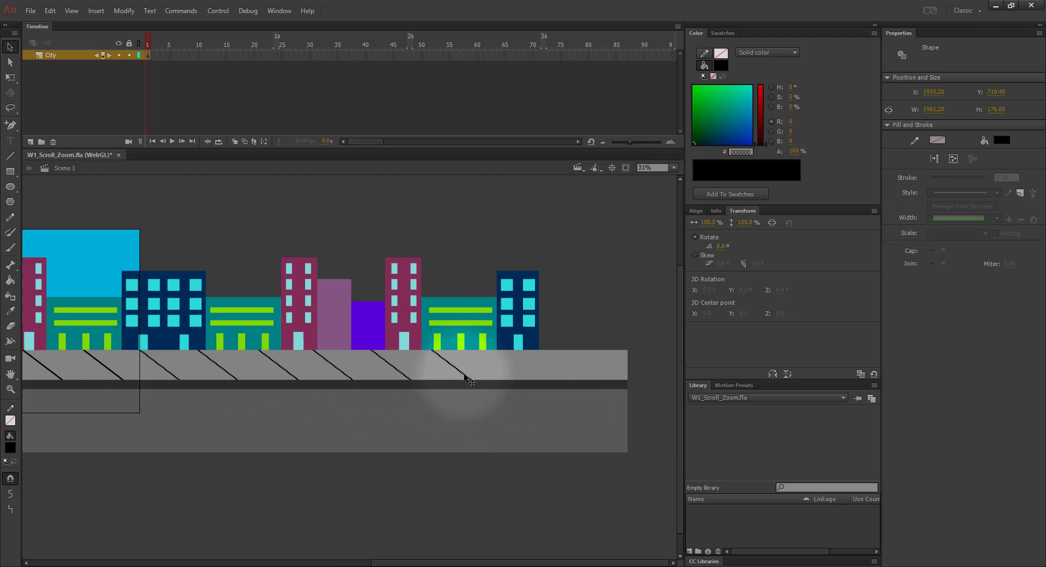
Step: Clear the selection and select only the last diagonal strip near the far end of the pavement
click(472, 509)
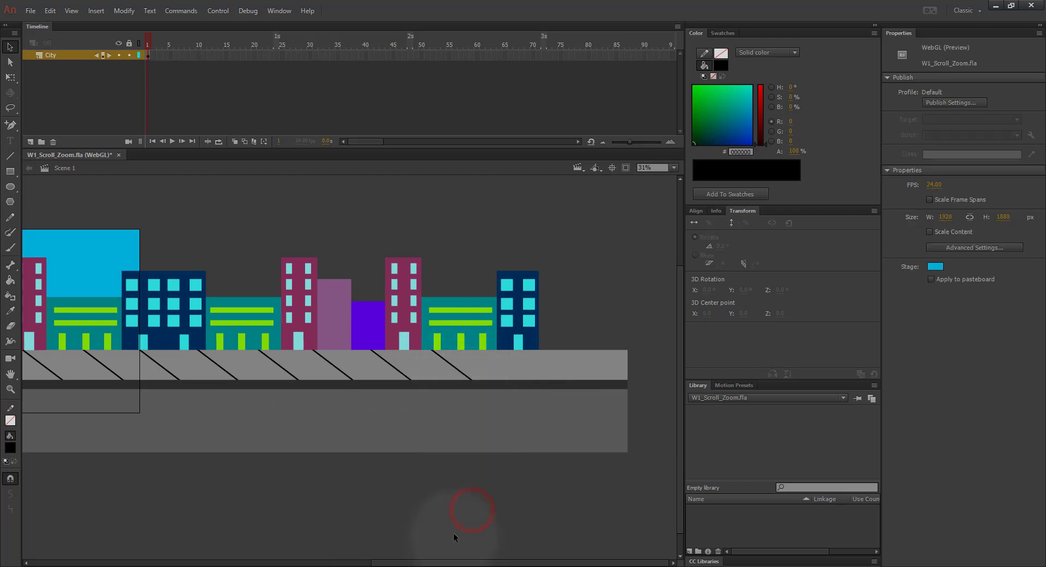
click(457, 495)
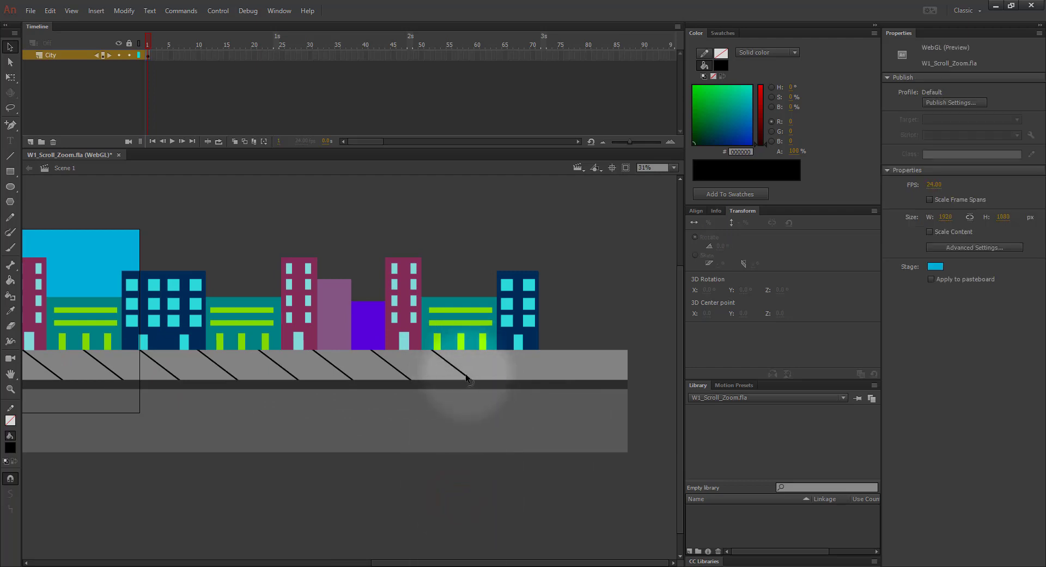
click(464, 375)
click(453, 488)
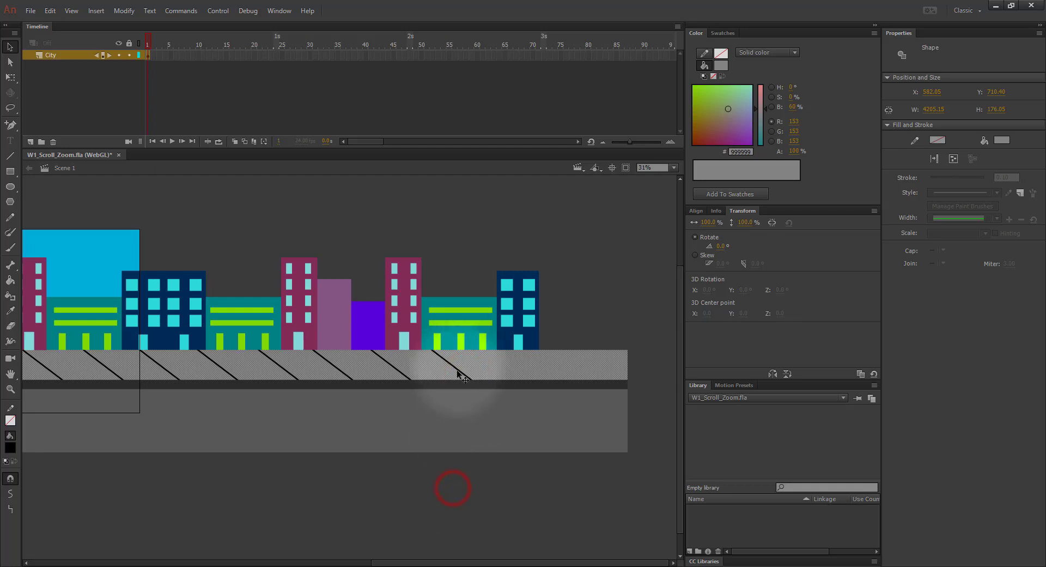
click(457, 370)
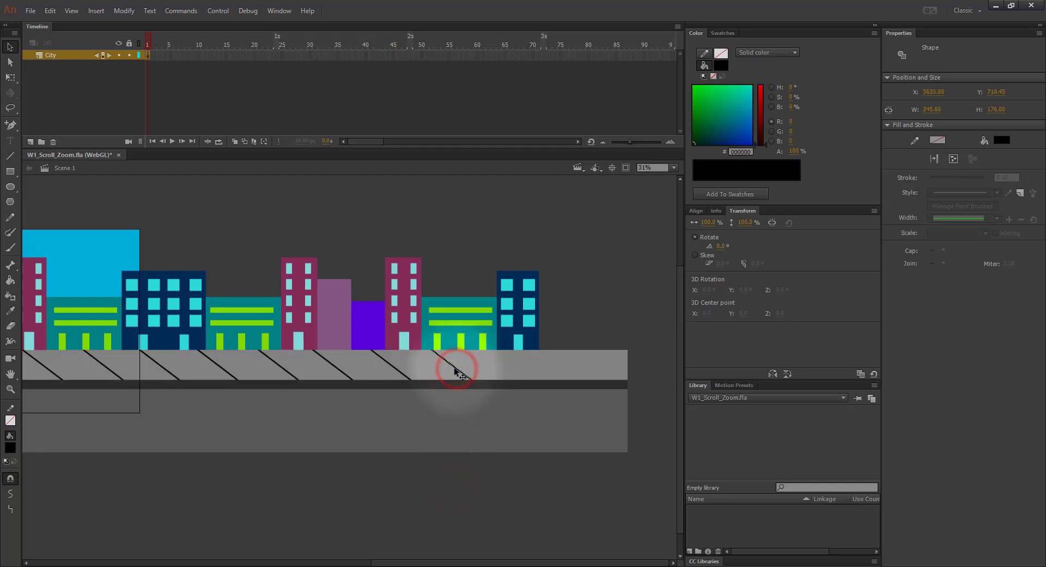
Step: Duplicate the last three diagonal sidewalk lines and place the copies along the empty right end of the sidewalk
shift+click(405, 377)
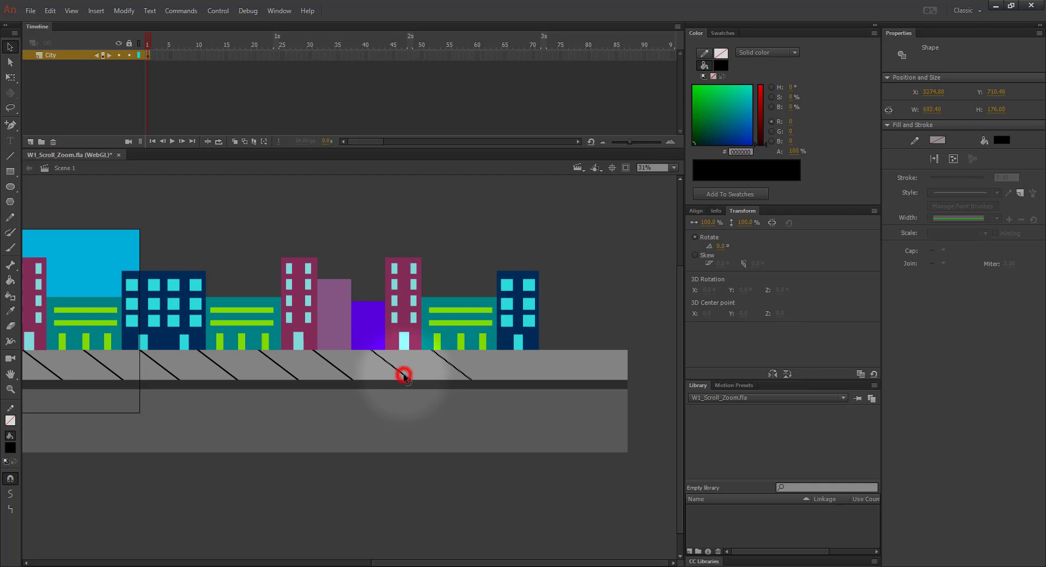
shift+click(342, 373)
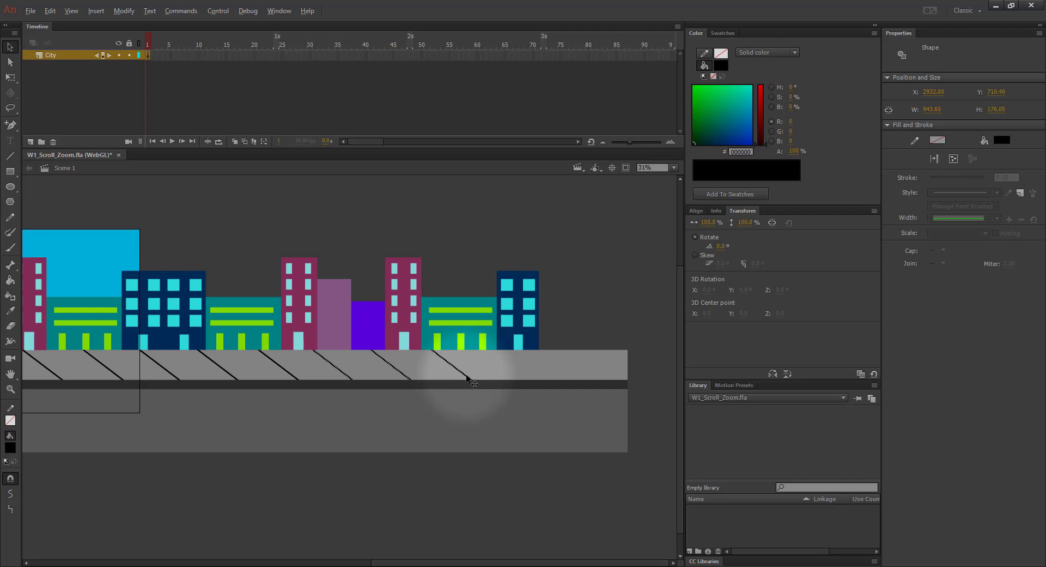
drag(467, 376, 642, 380)
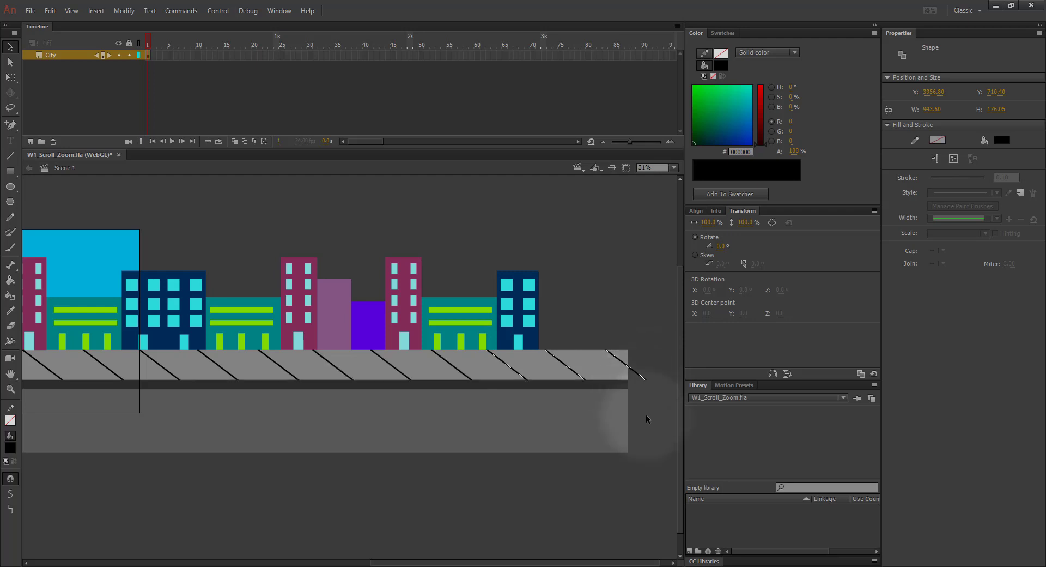
click(619, 467)
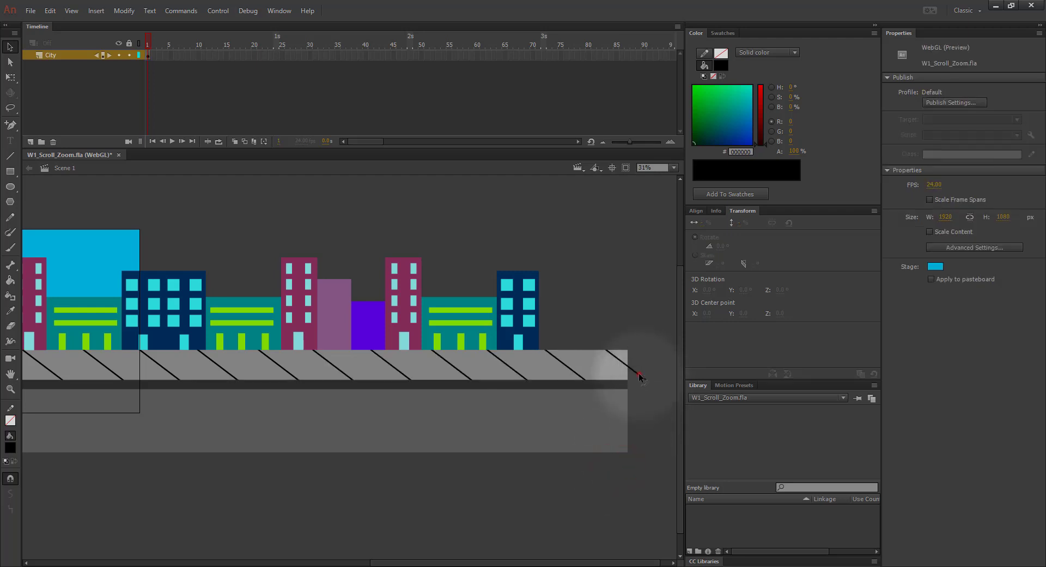
click(640, 376)
click(636, 419)
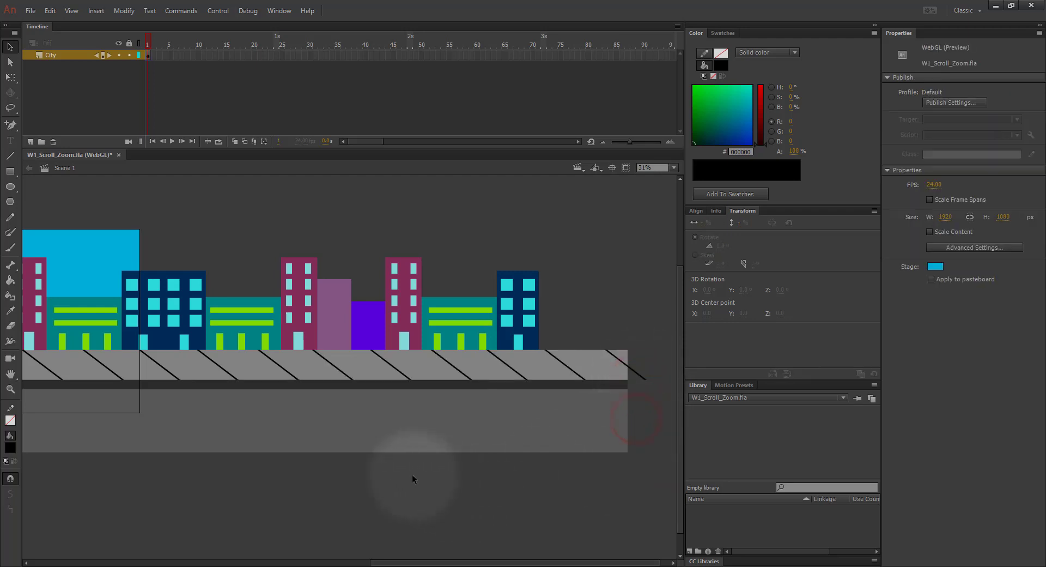
Step: Deselect the artwork and save the document with the whole city in view
key(ctrl+minus)
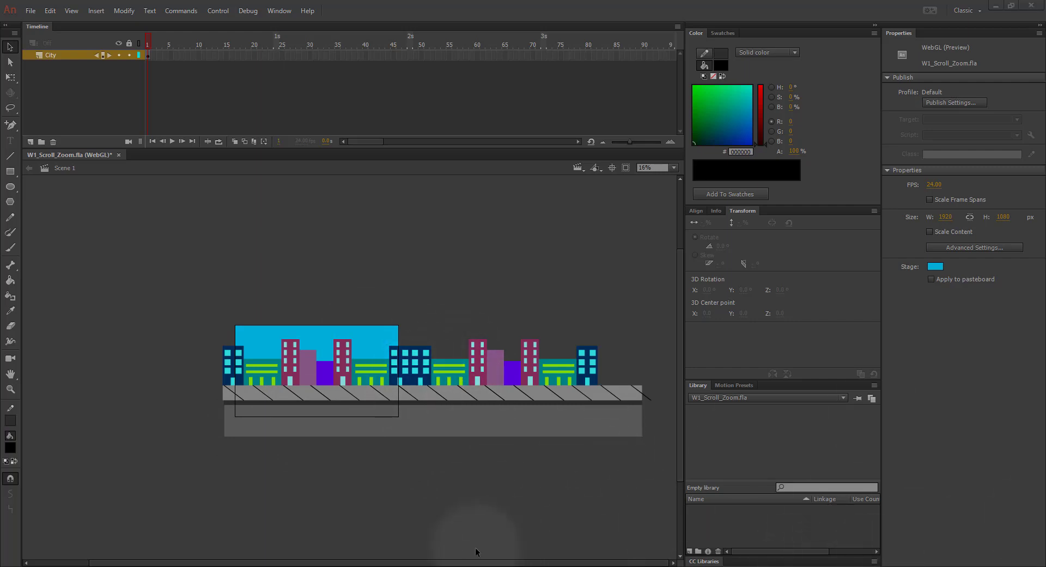
click(375, 527)
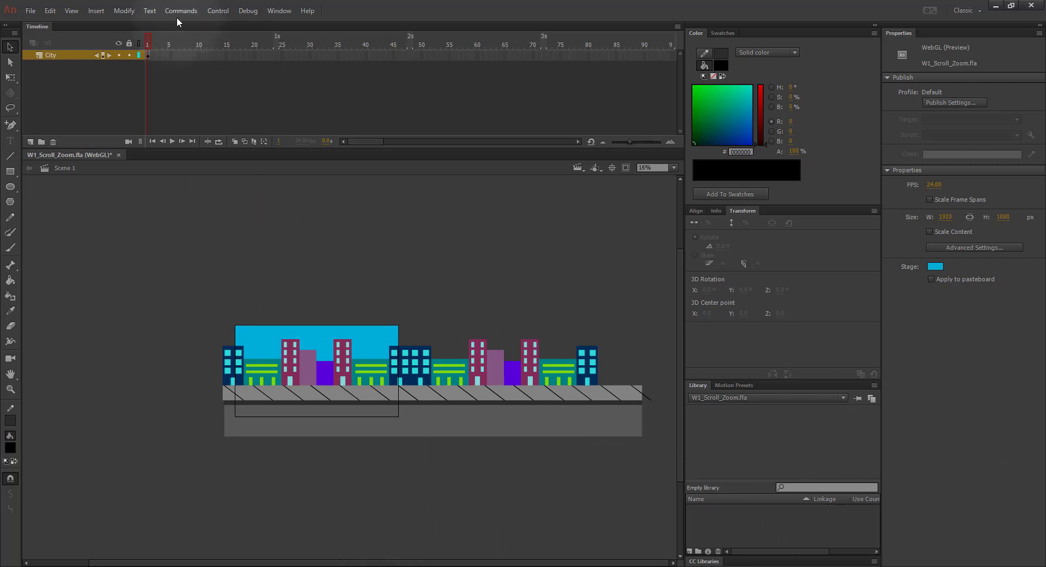
key(ctrl+s)
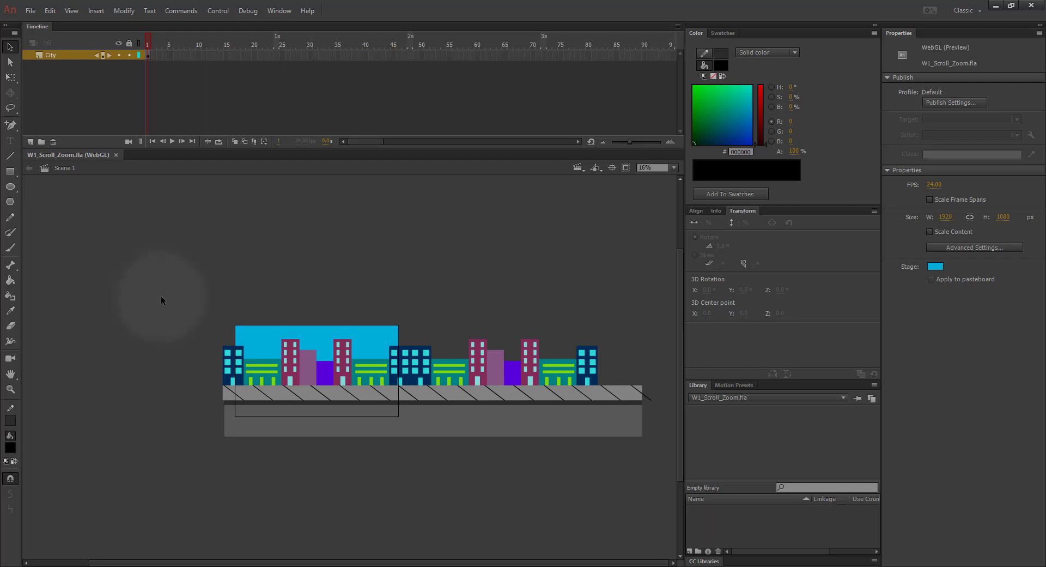
Step: Try moving a partial selection of the city artwork to the left, and undo the move
click(7, 46)
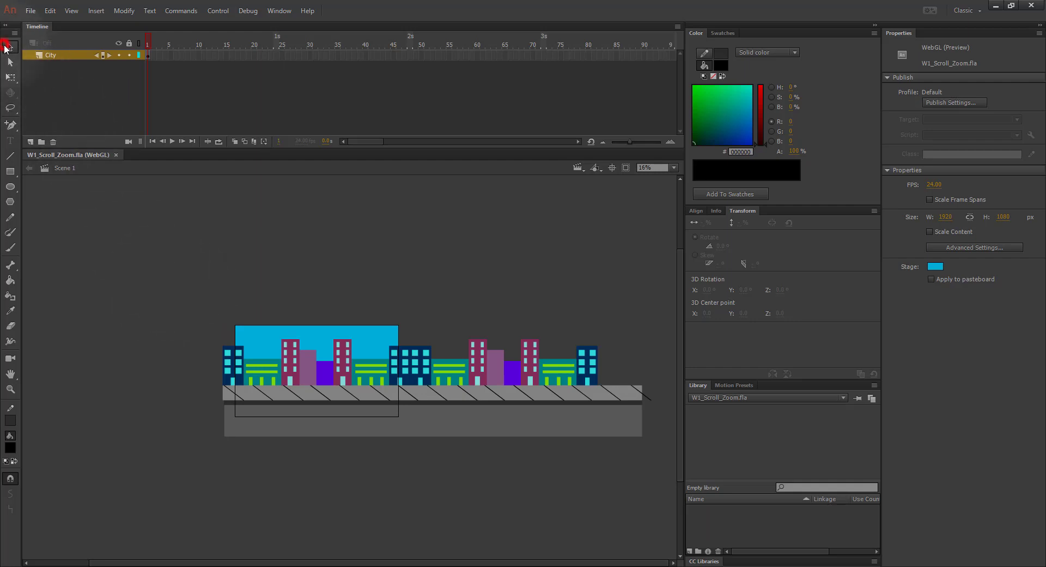
drag(155, 282, 663, 484)
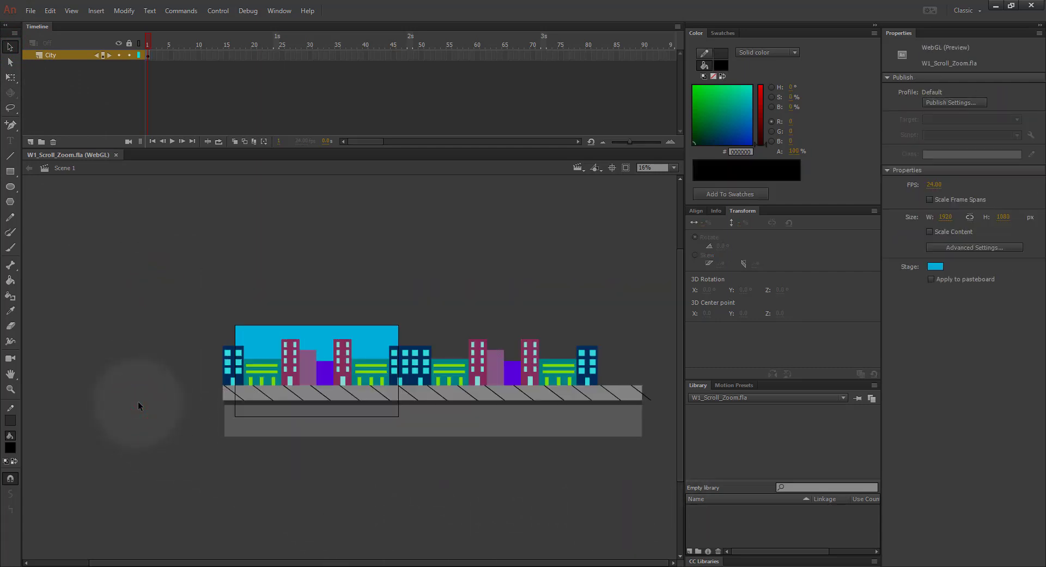
key(ctrl+a)
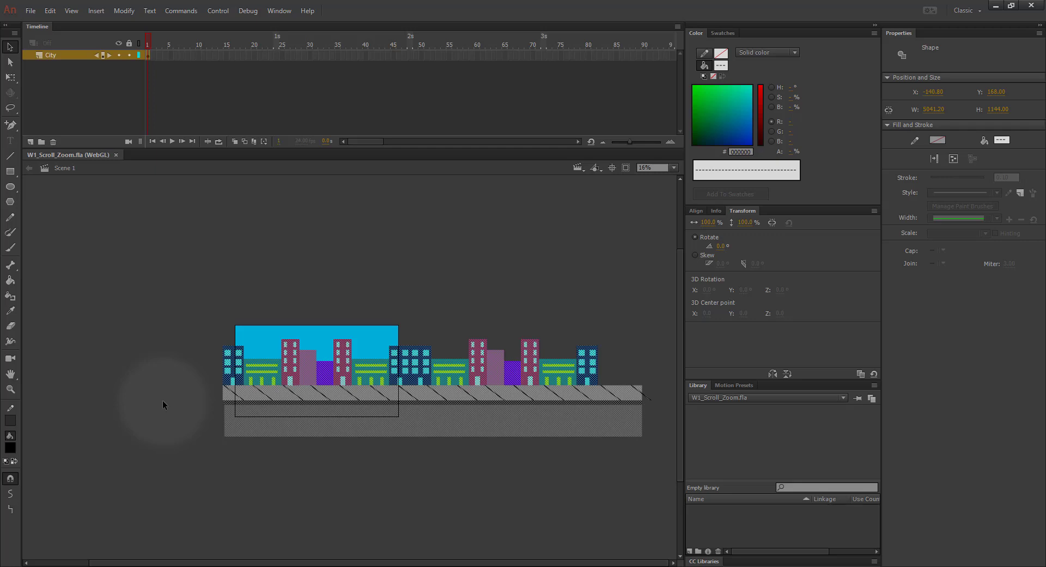
click(154, 378)
drag(160, 300, 591, 530)
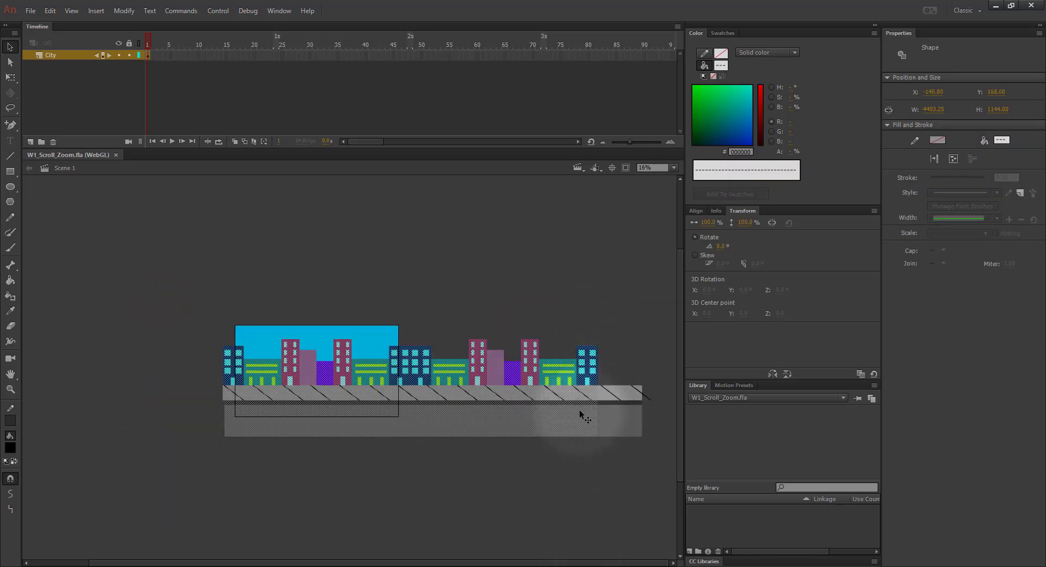
drag(579, 410, 474, 413)
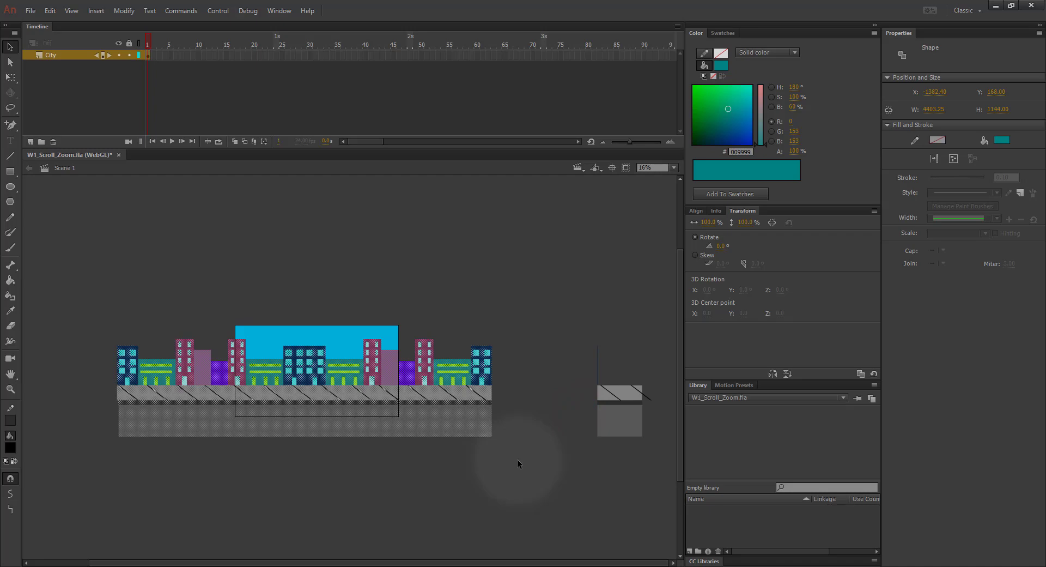
key(ctrl+z)
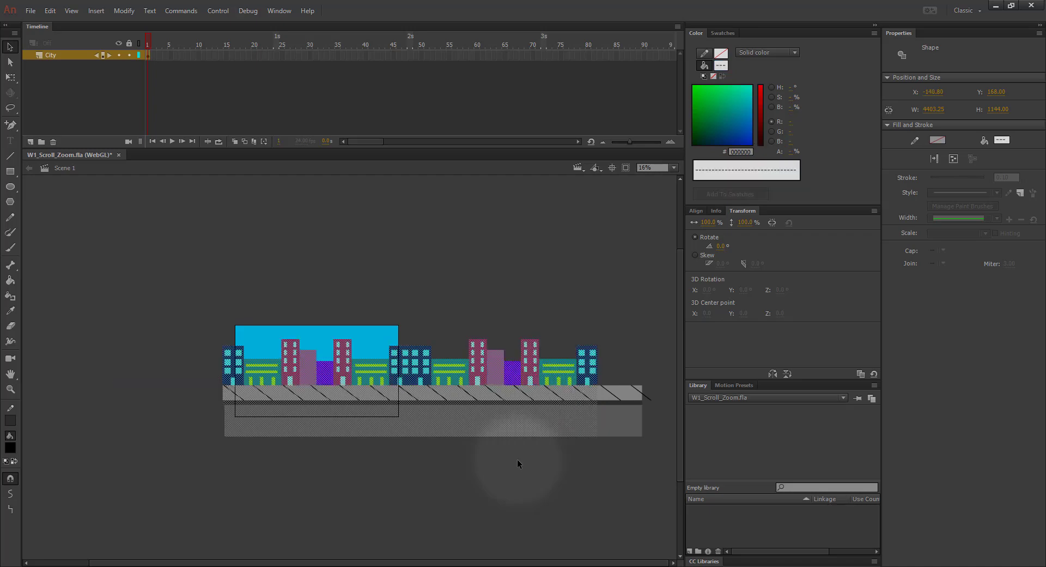
click(517, 461)
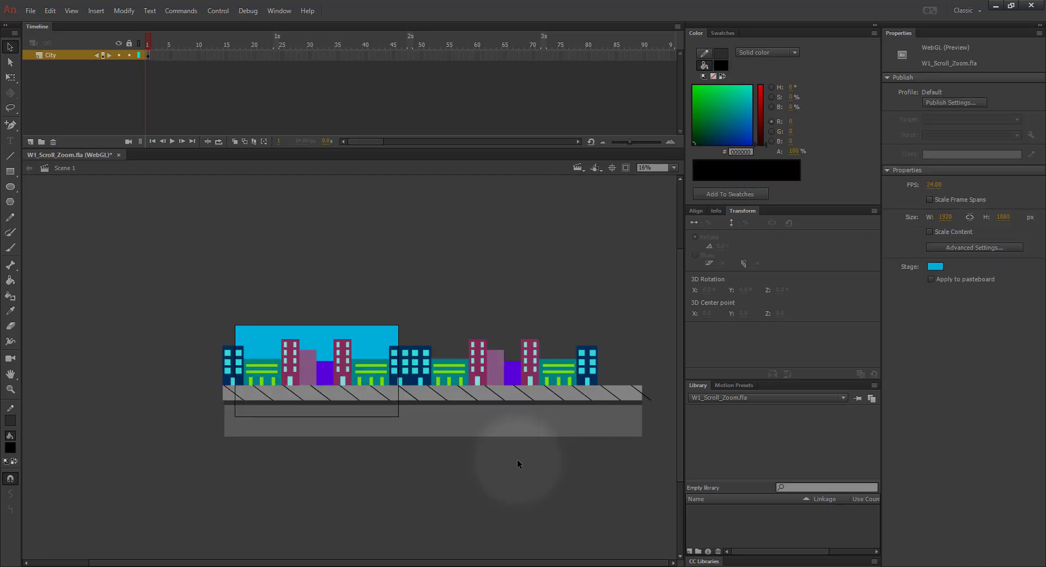
Step: Convert all the city artwork into a Graphic symbol named City
key(ctrl+a)
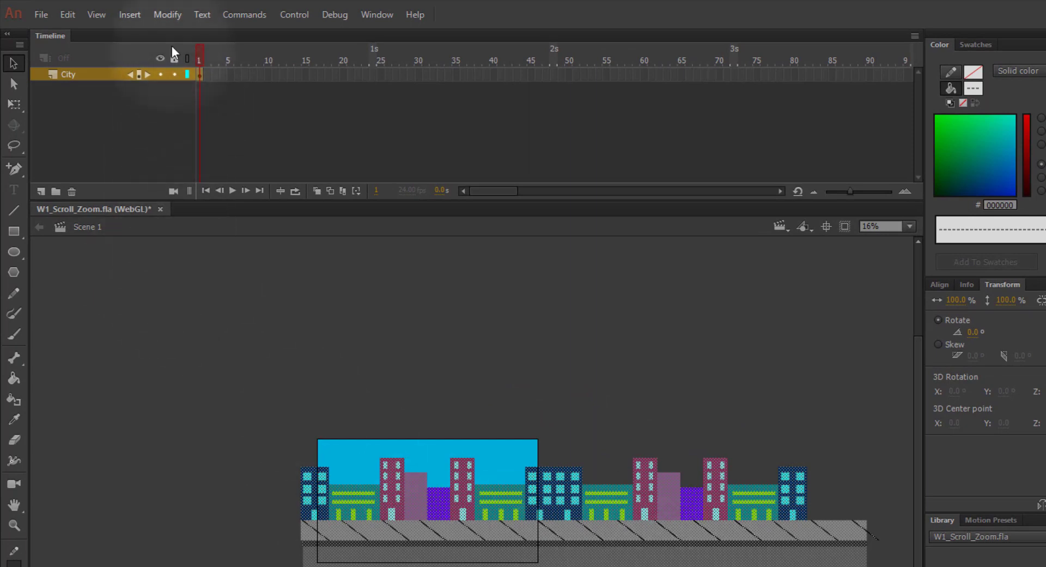
click(167, 14)
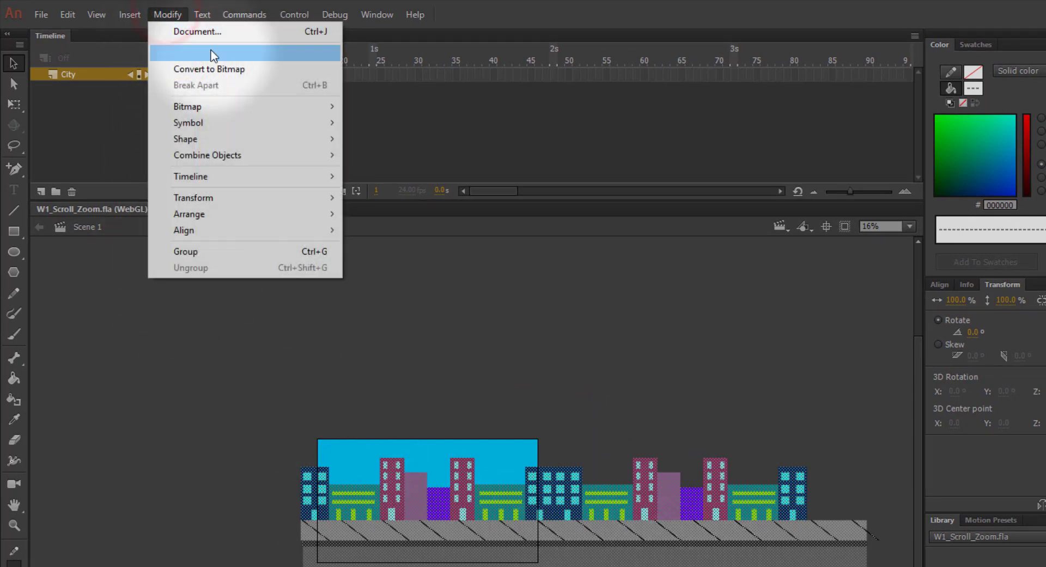
click(275, 55)
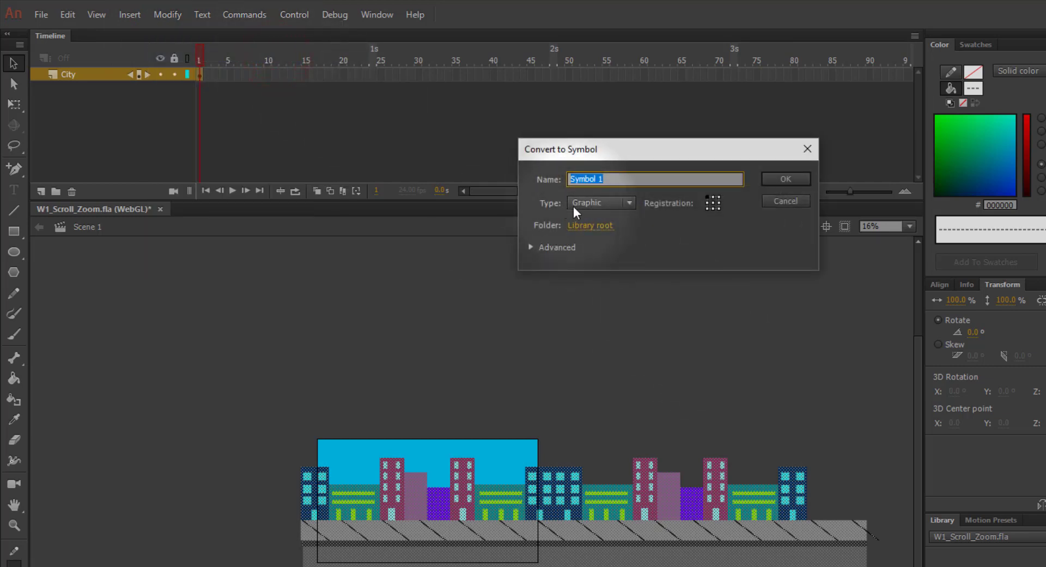
click(620, 203)
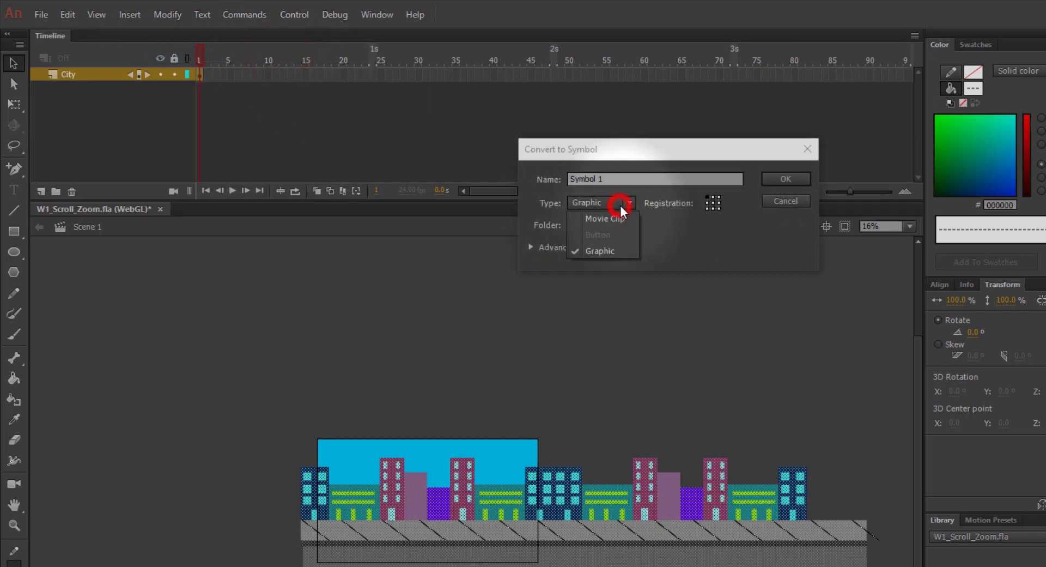
click(624, 252)
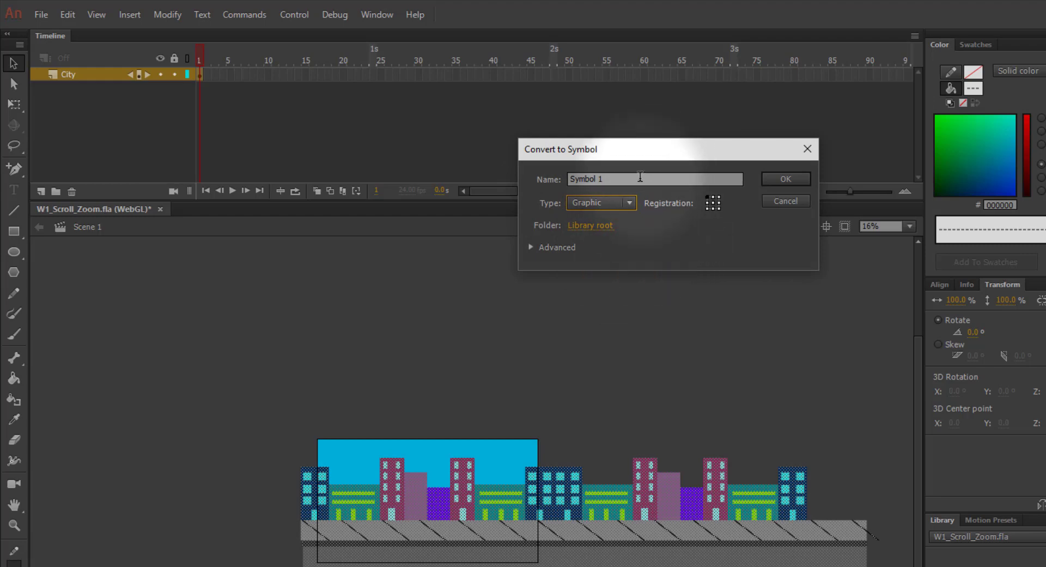
drag(640, 179, 551, 181)
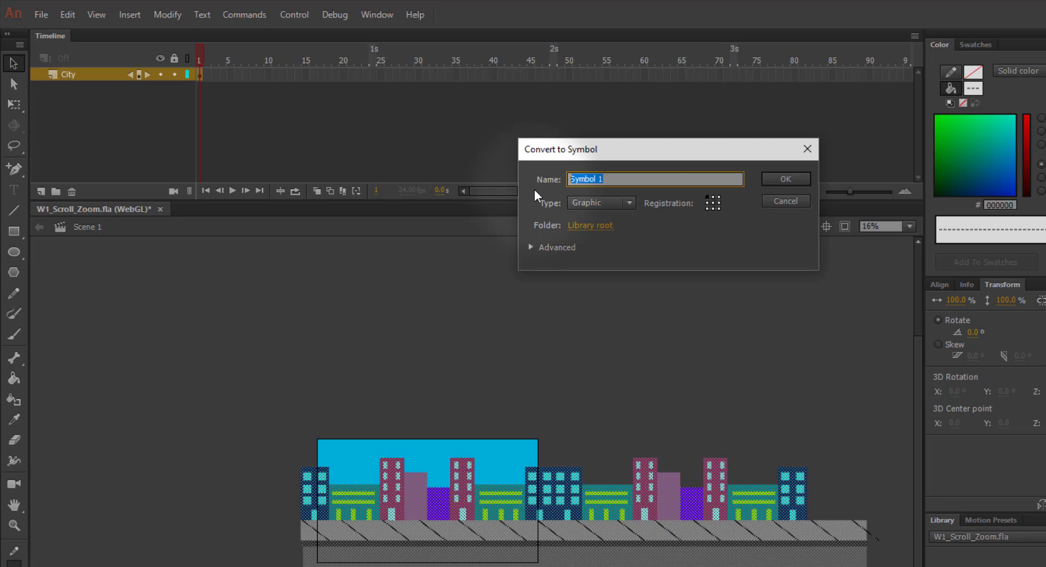
text(Cit)
text(y)
click(789, 182)
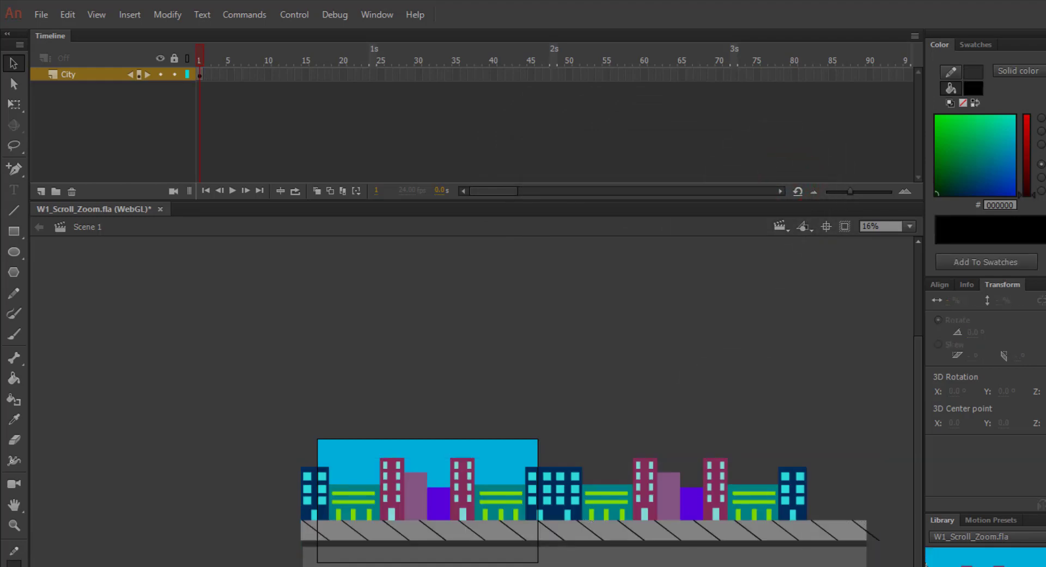
Step: Try moving the whole city symbol around the stage, and undo the moves
click(639, 503)
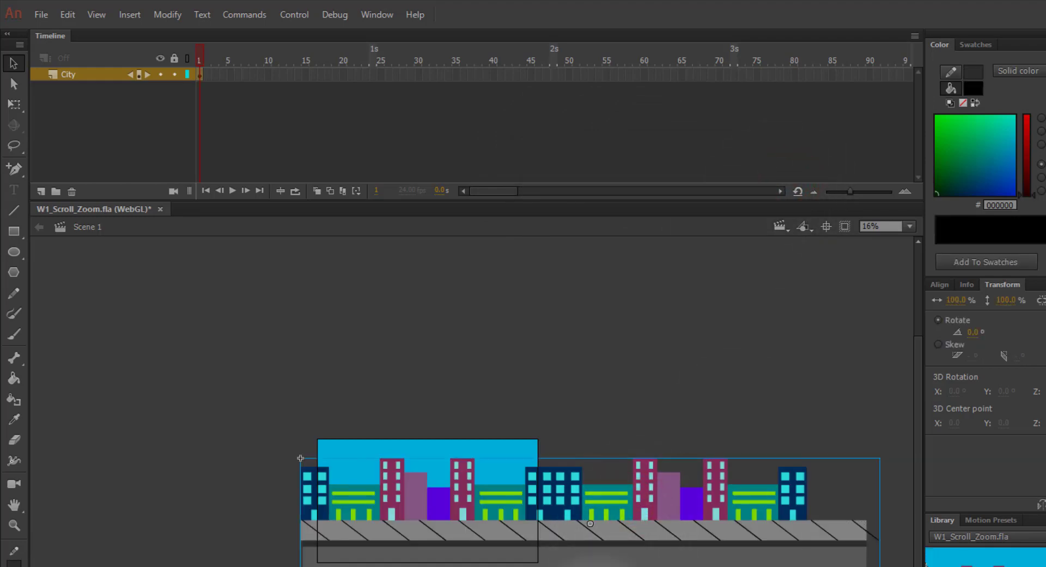
click(631, 553)
drag(629, 551, 684, 566)
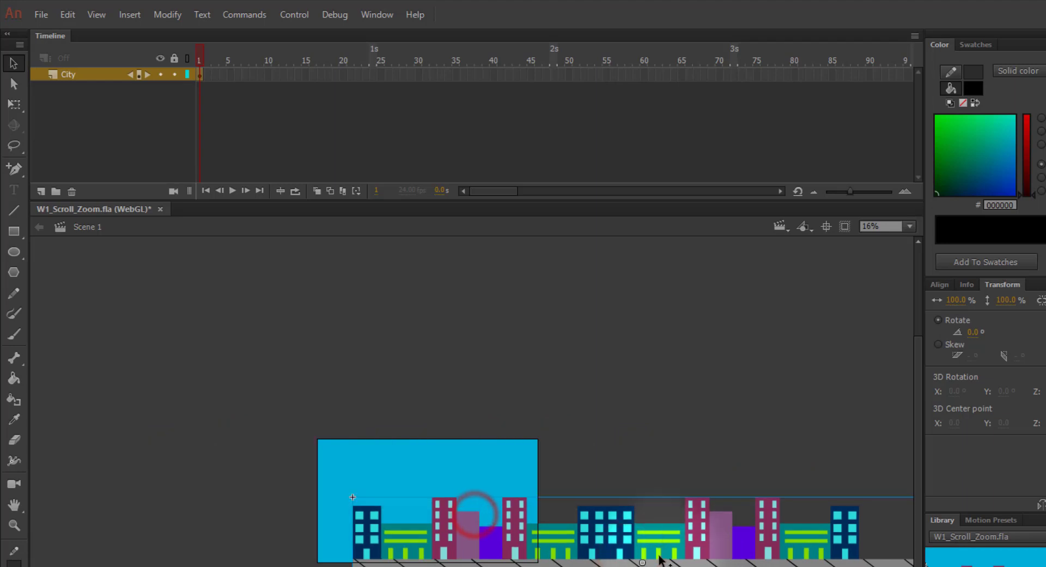
key(ctrl+z)
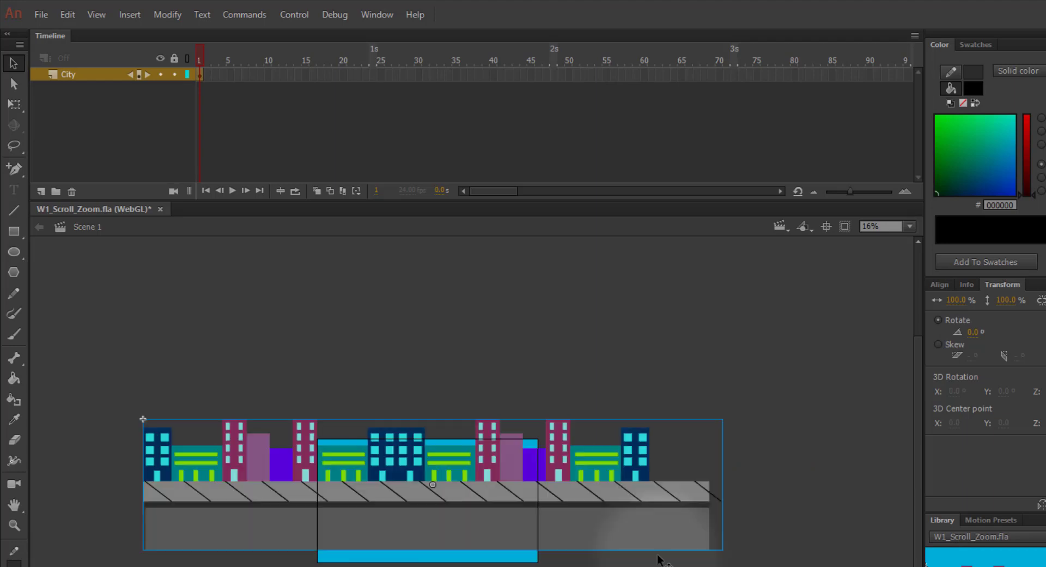
key(ctrl+z)
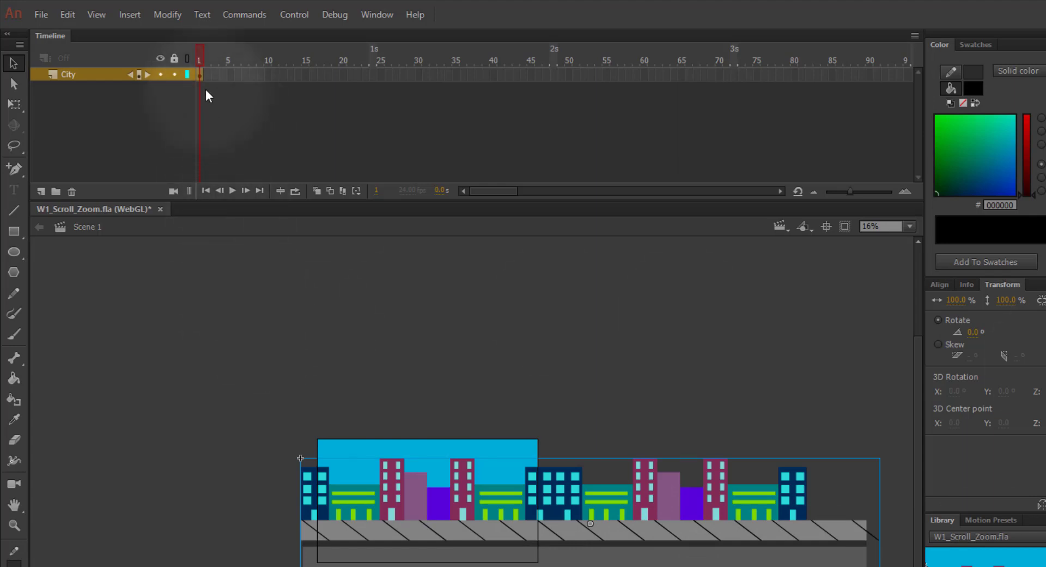
Step: Try adding a motion tween to the City layer's first keyframe, and undo it
click(109, 125)
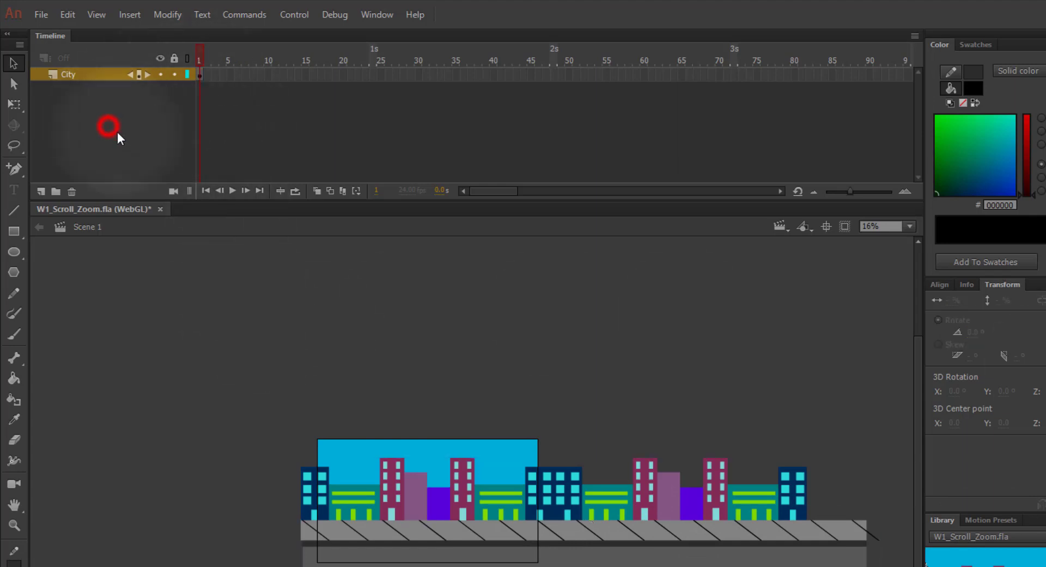
click(199, 74)
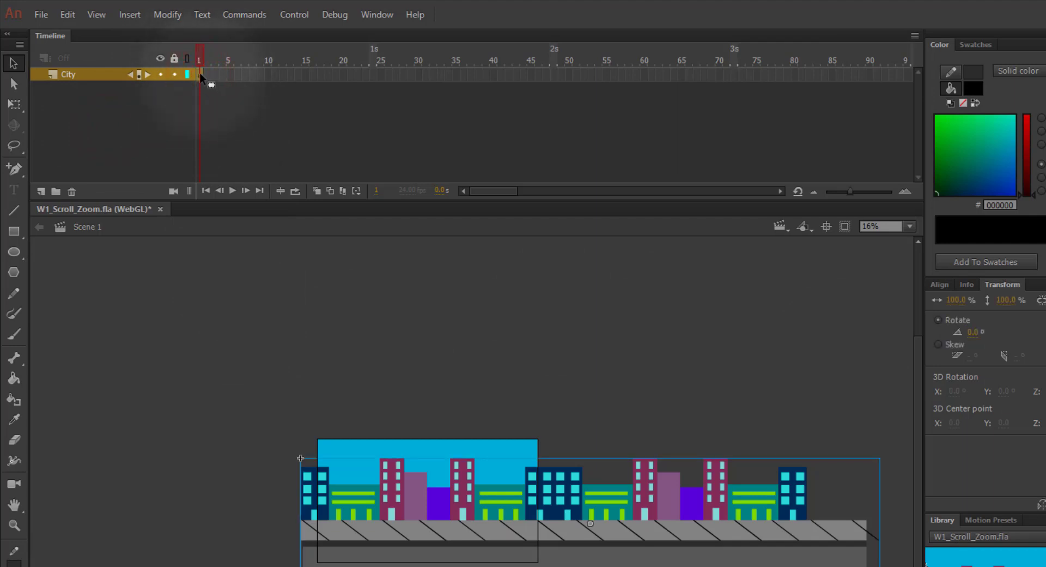
right_click(200, 73)
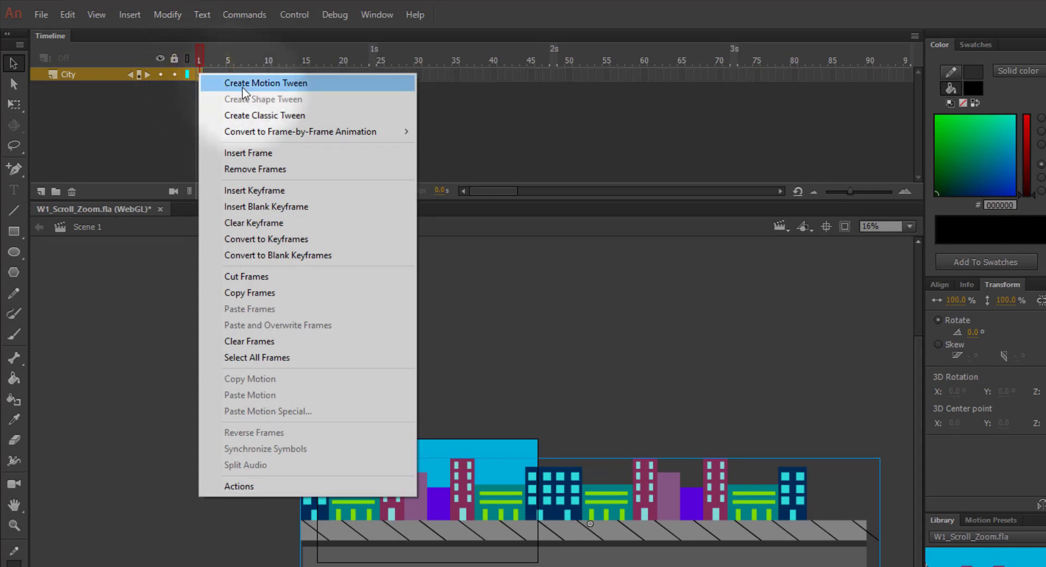
click(346, 90)
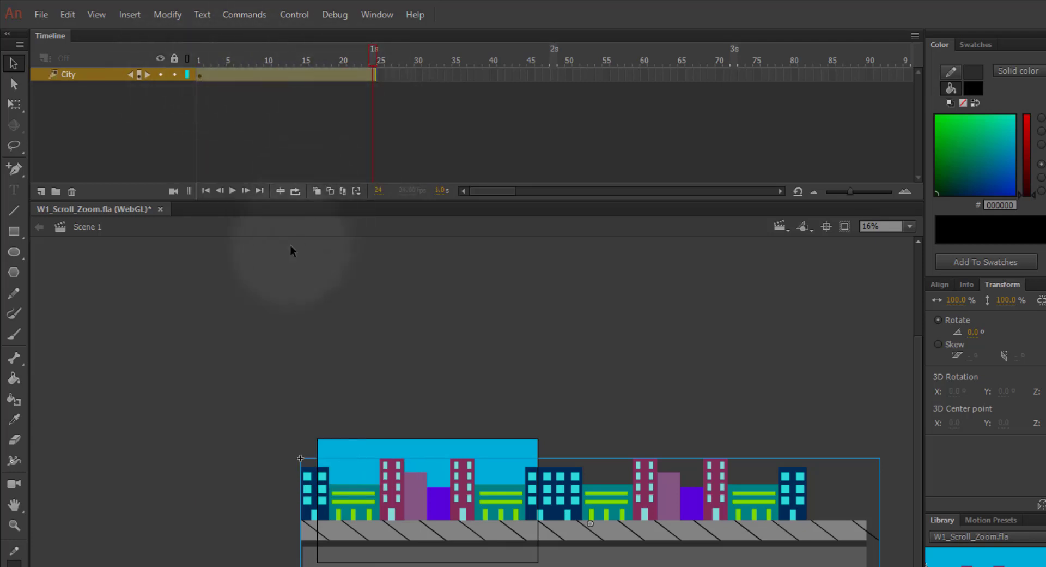
key(ctrl+z)
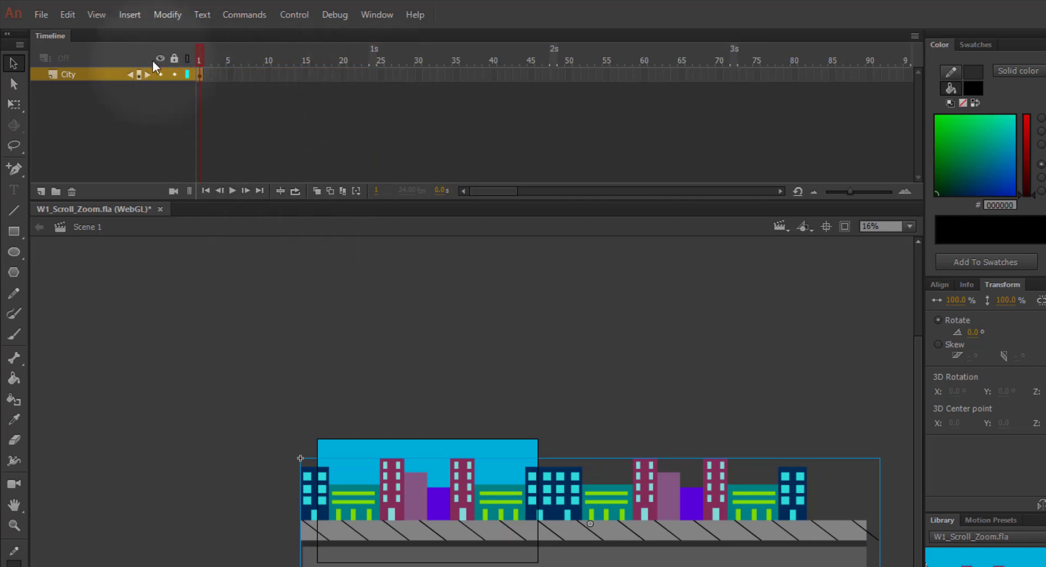
Step: Create a motion tween from frame 1 of the City layer, keeping the playhead at frame 24
right_click(200, 74)
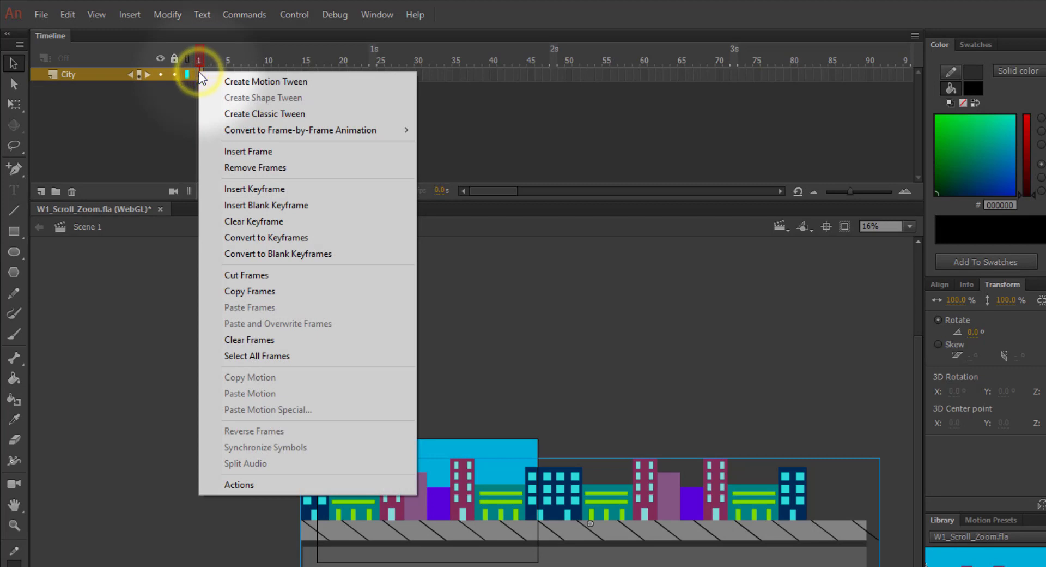
click(229, 81)
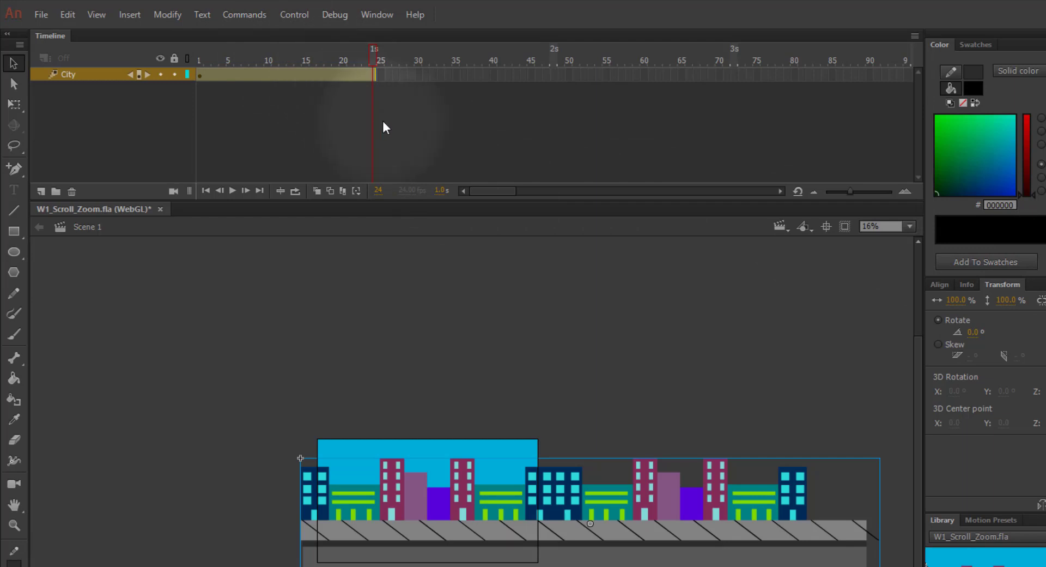
mouse_move(374, 54)
mouse_down()
mouse_move(338, 54)
mouse_move(384, 55)
mouse_move(204, 44)
mouse_move(386, 57)
mouse_move(350, 61)
mouse_move(377, 60)
mouse_up()
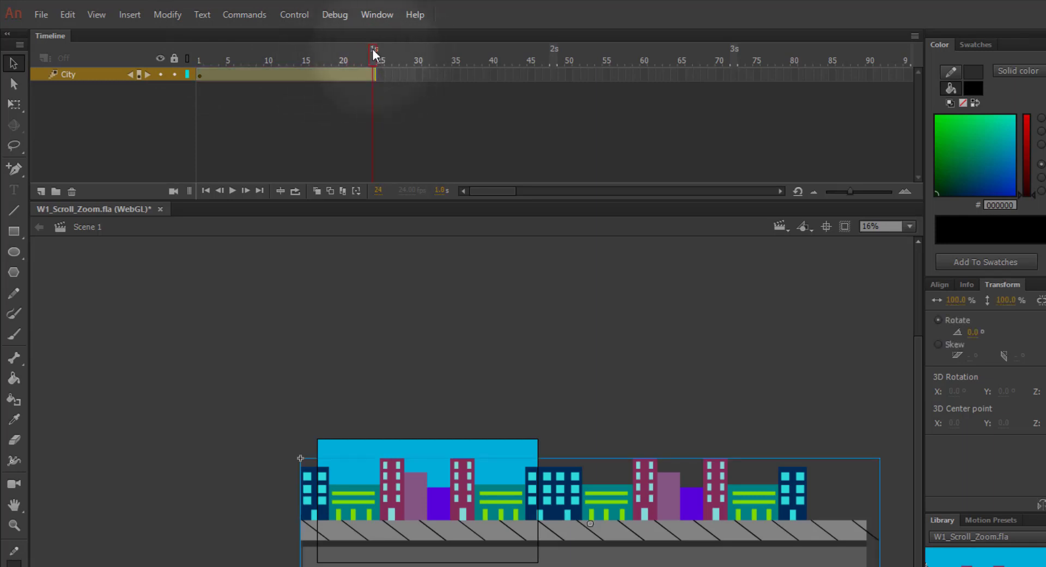
click(374, 49)
mouse_move(371, 50)
mouse_down()
mouse_move(363, 50)
mouse_move(377, 50)
mouse_up()
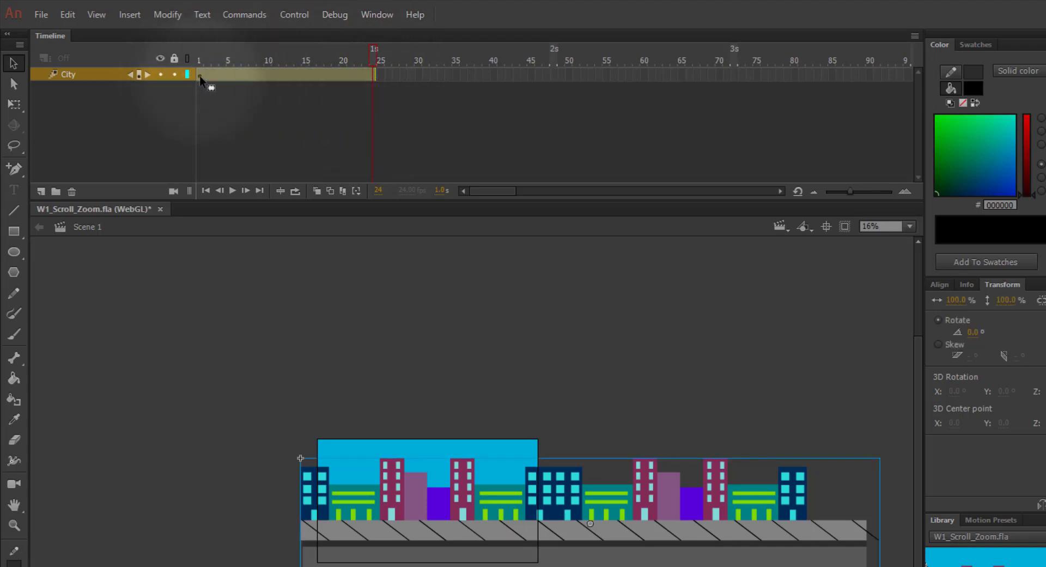
Step: Try moving the city symbol straight down at frame 24 of the motion tween, and undo the move
drag(368, 55, 195, 54)
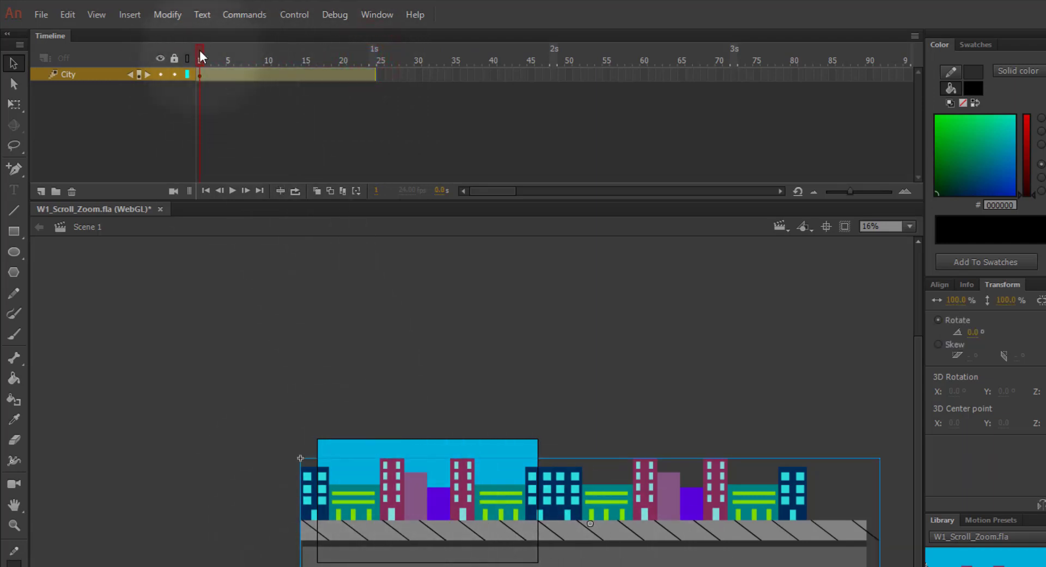
drag(199, 50, 381, 42)
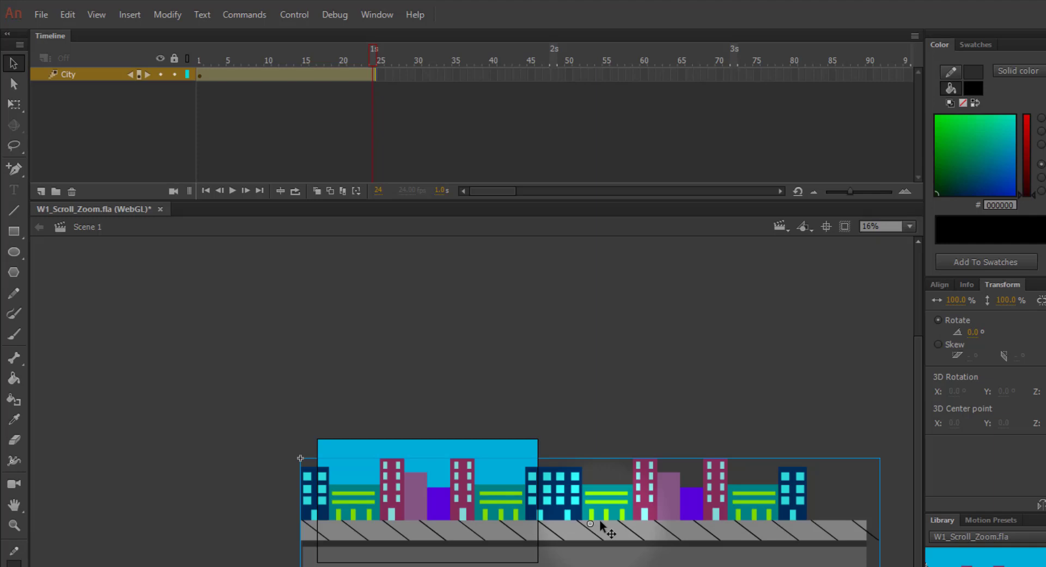
key(shift)
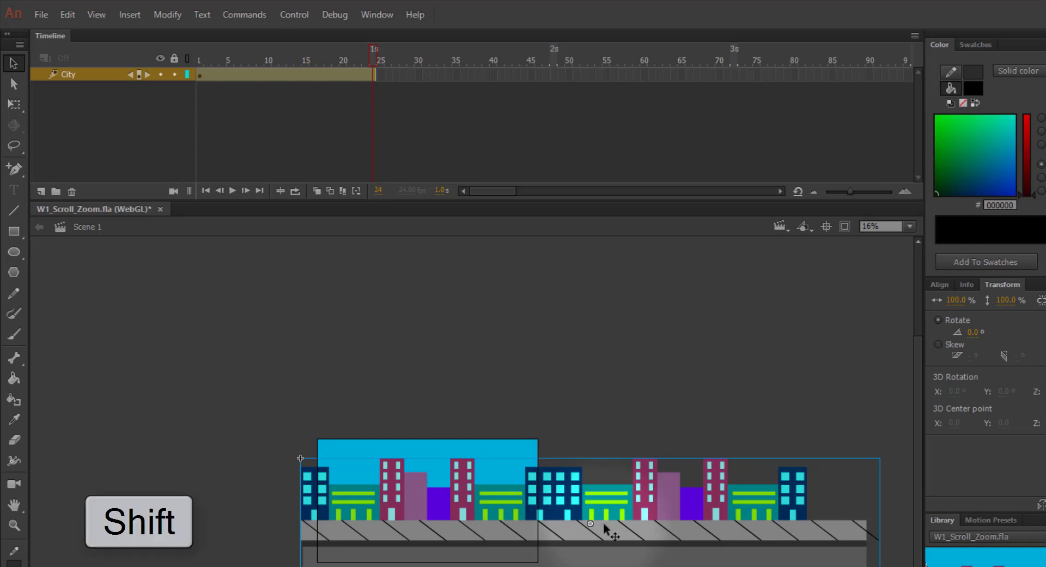
drag(620, 520, 622, 542)
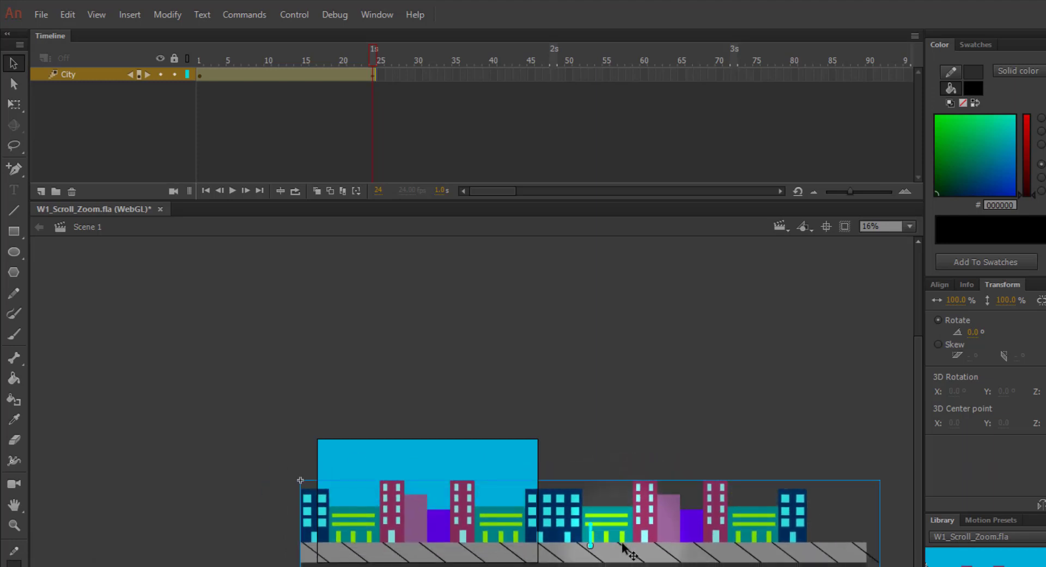
key(ctrl+z)
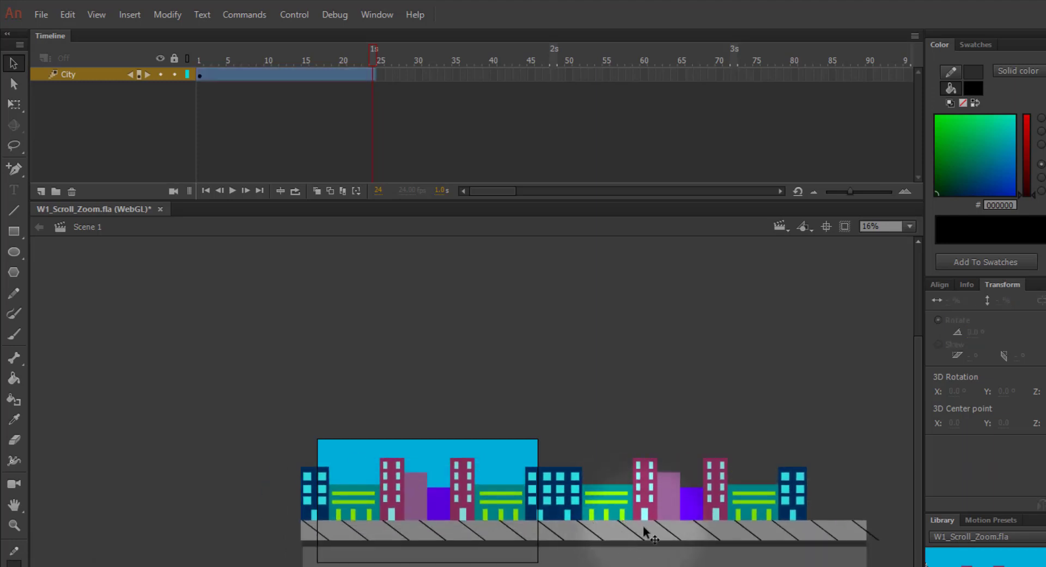
Step: Move the city symbol horizontally left at frame 24 until its last buildings are over the stage, undoing an extra shift
drag(642, 525, 385, 553)
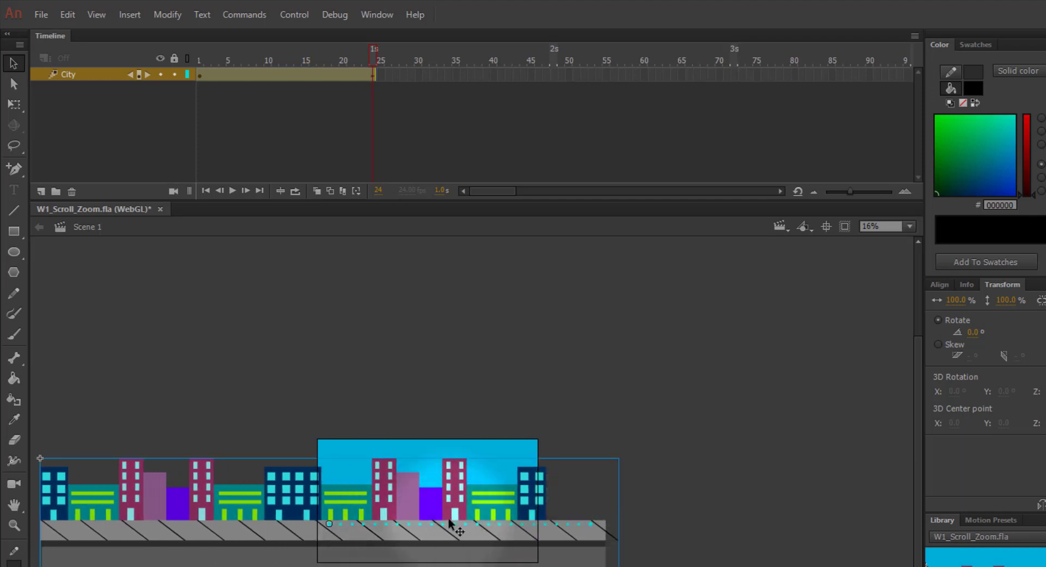
key(ctrl+equal)
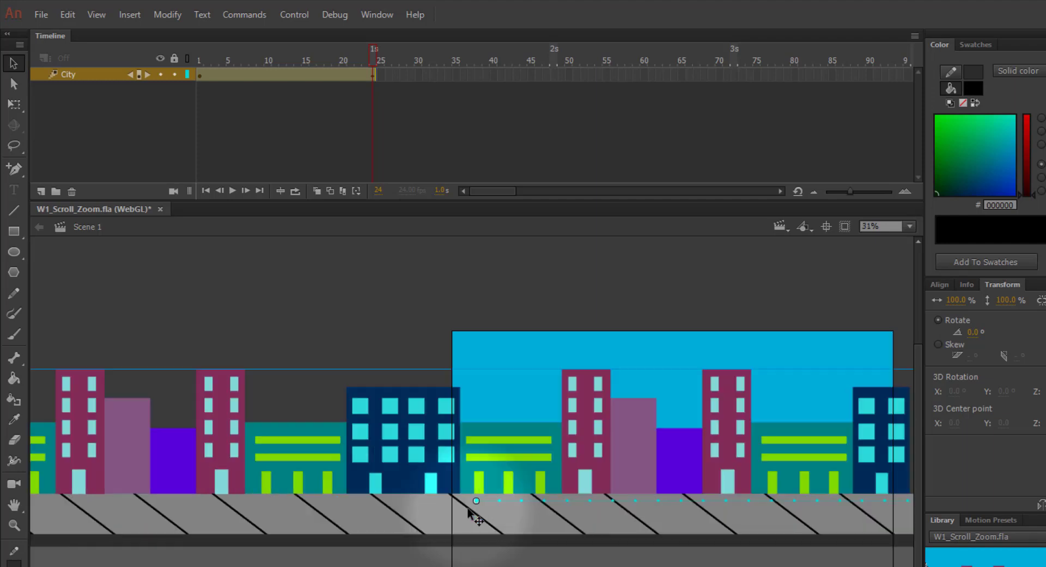
key(space)
drag(648, 564, 415, 565)
drag(520, 563, 482, 550)
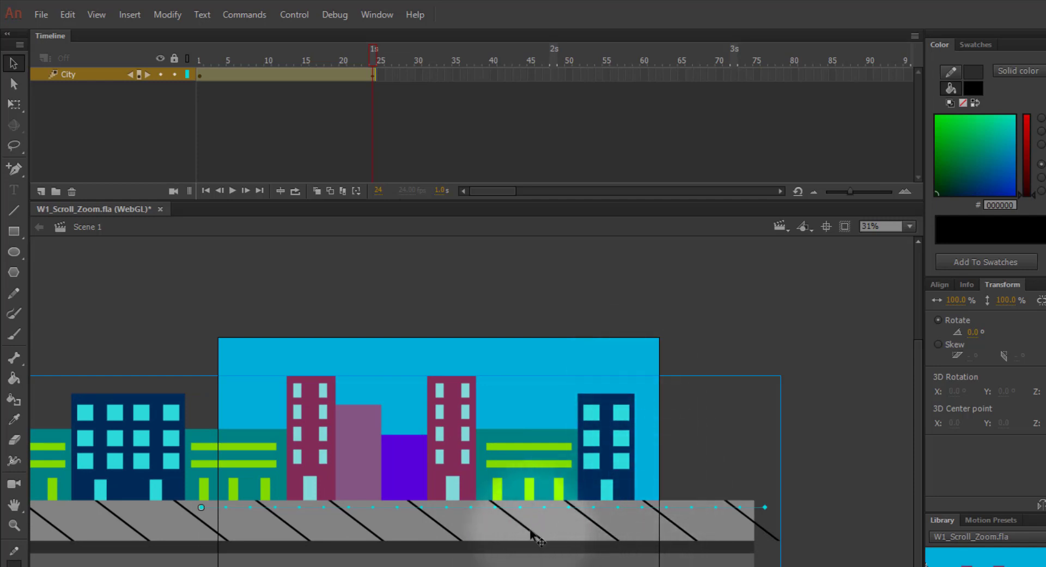
key(ctrl+z)
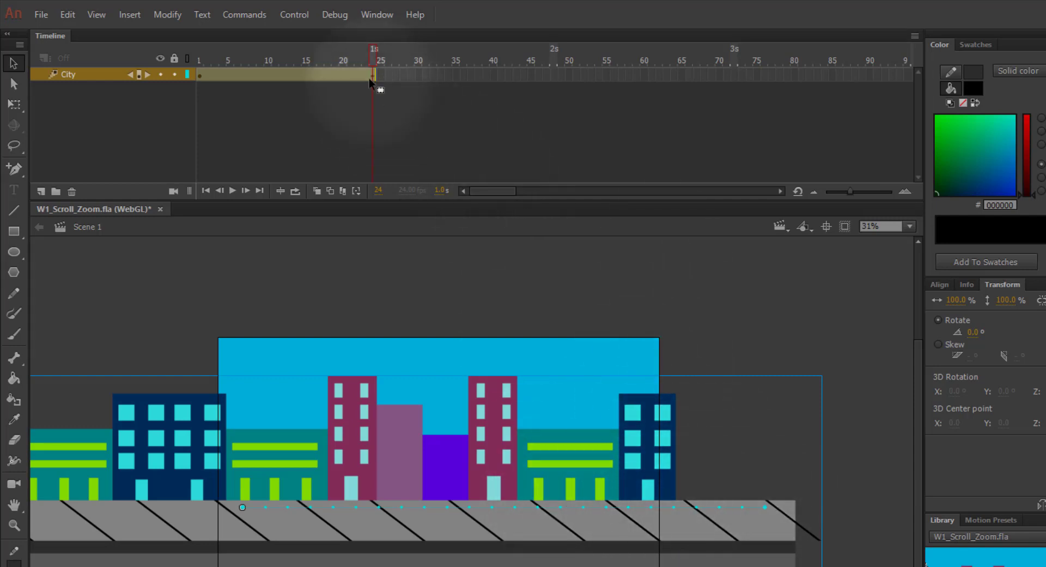
Step: Scrub and play the City motion tween between frames 1 and 24 to check the scrolling
drag(373, 56, 343, 57)
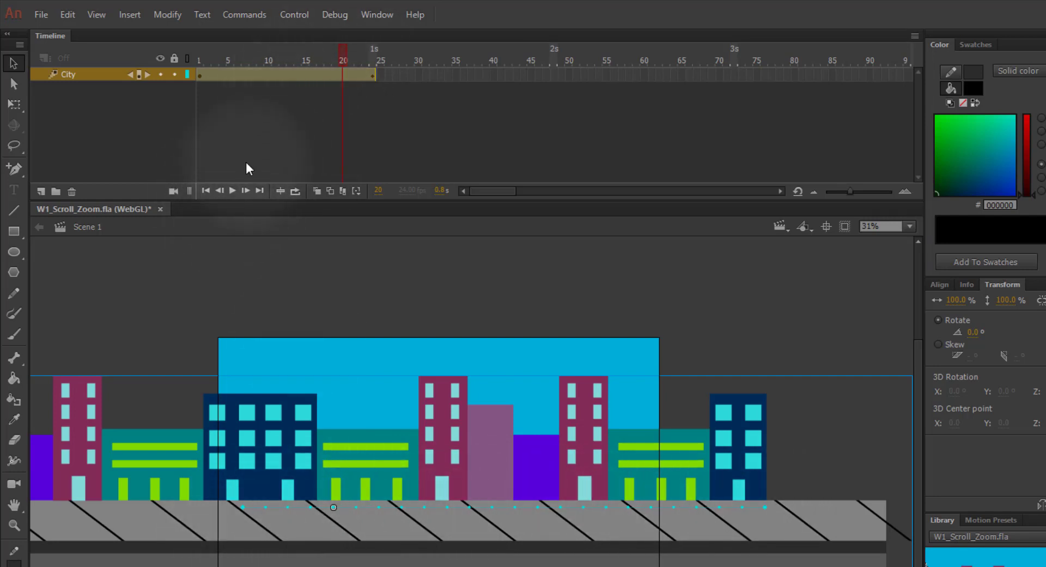
drag(338, 48, 200, 52)
click(198, 75)
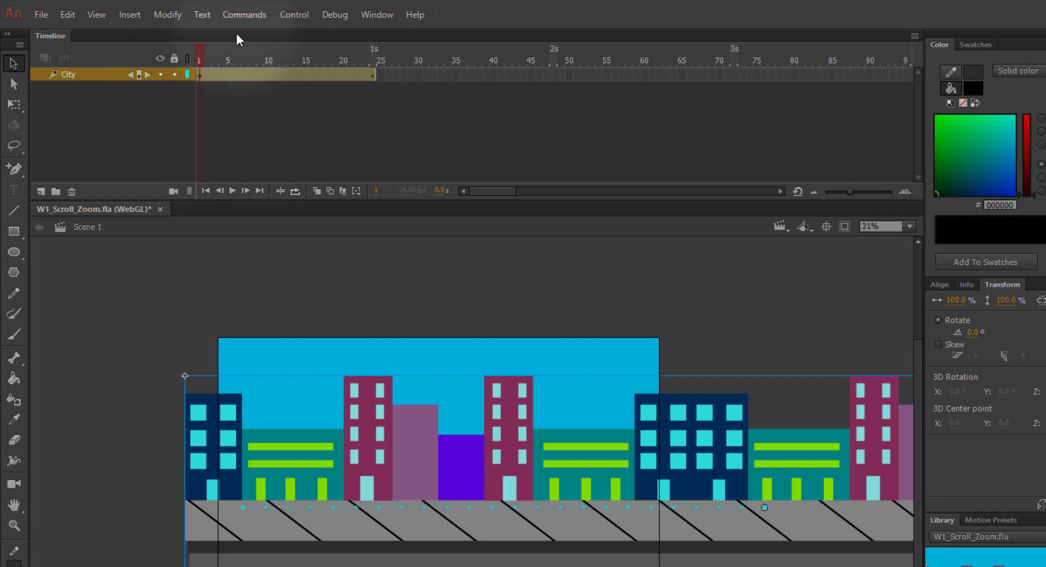
click(232, 190)
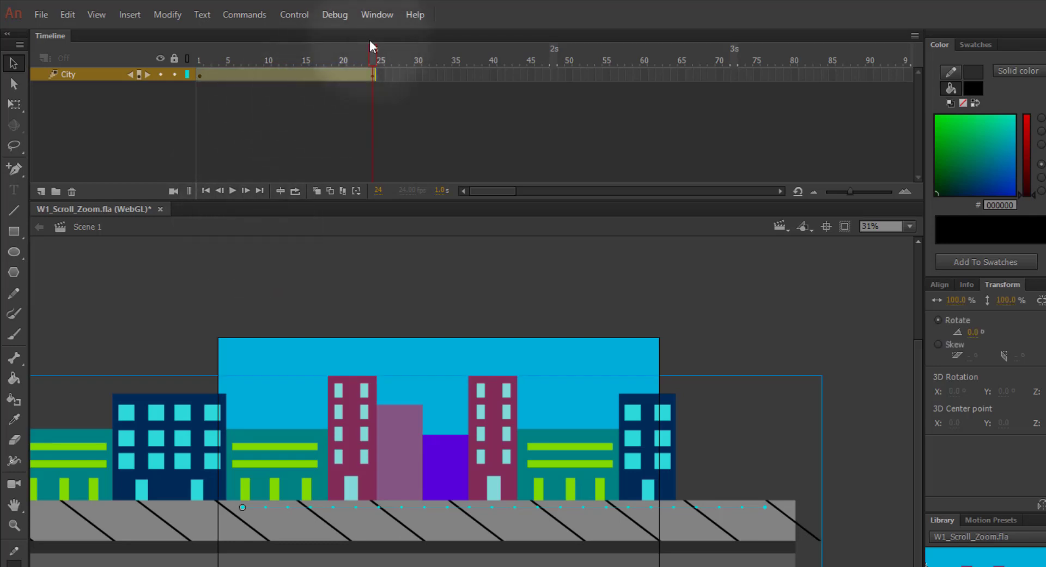
drag(373, 49, 193, 60)
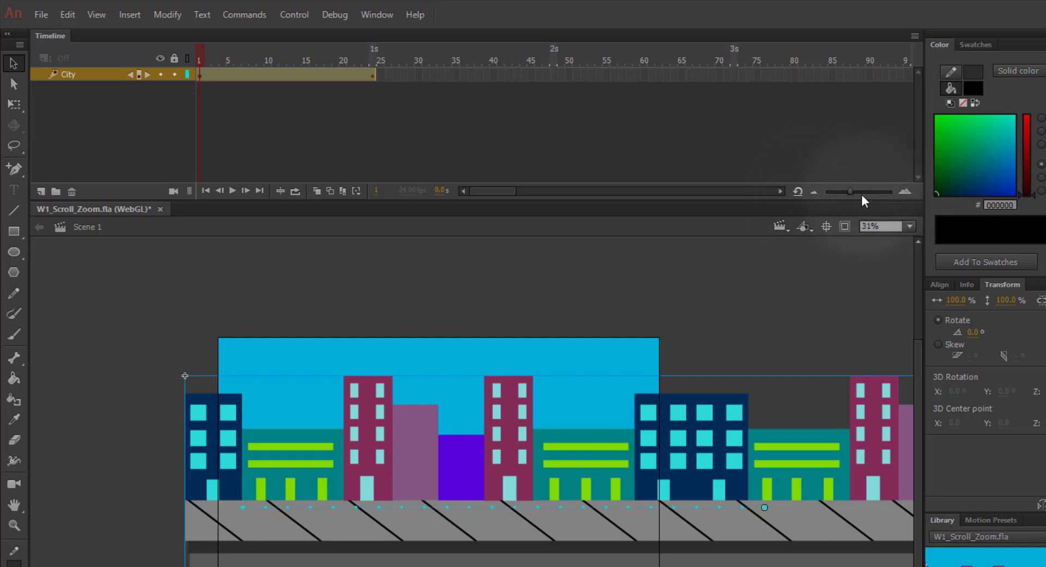
Step: Extend the City layer's tween span to frame 240, preview the slower scroll and return to frame 1
drag(849, 190, 824, 191)
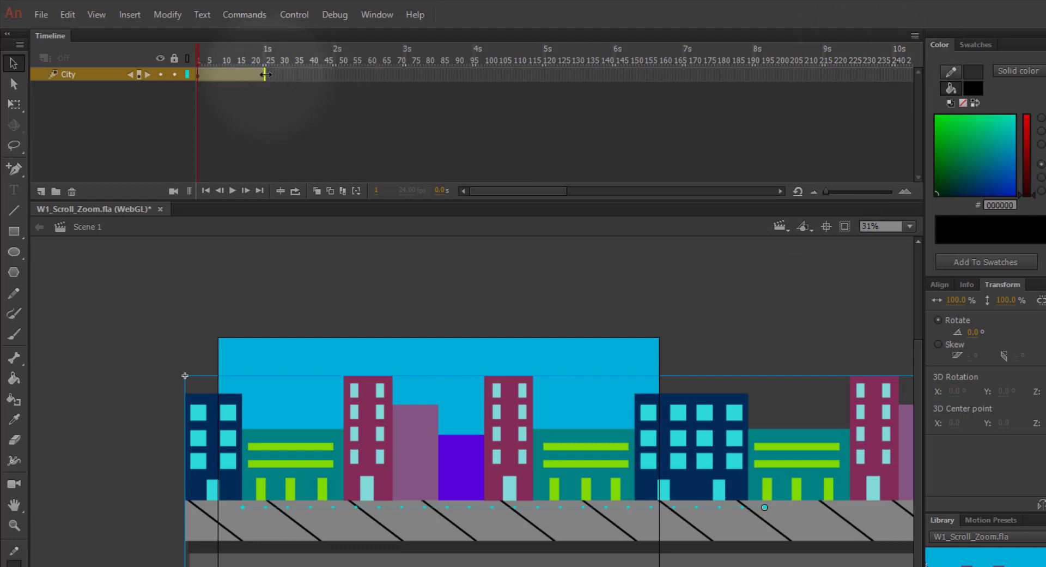
drag(265, 74, 895, 84)
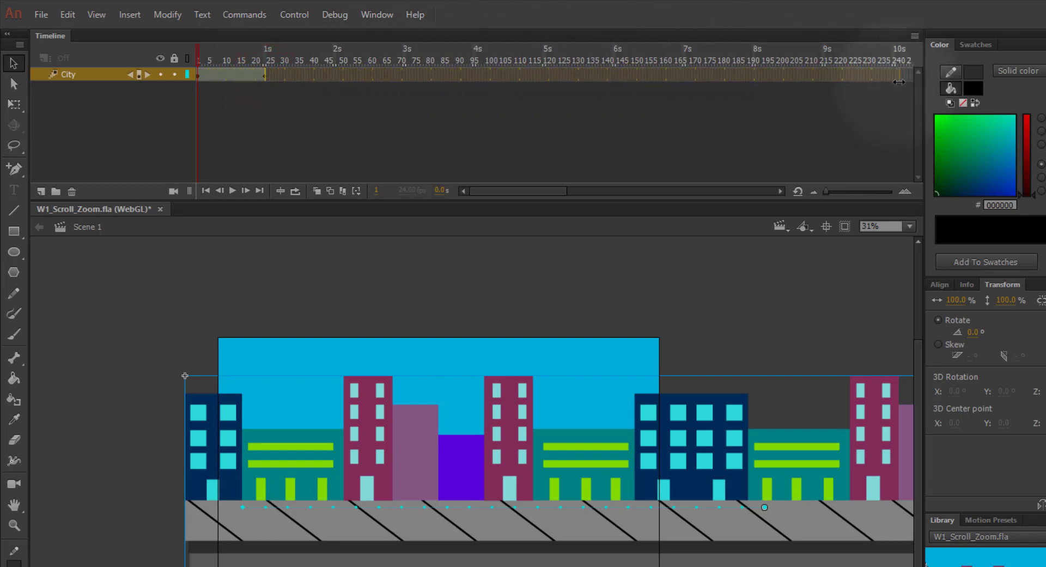
click(895, 76)
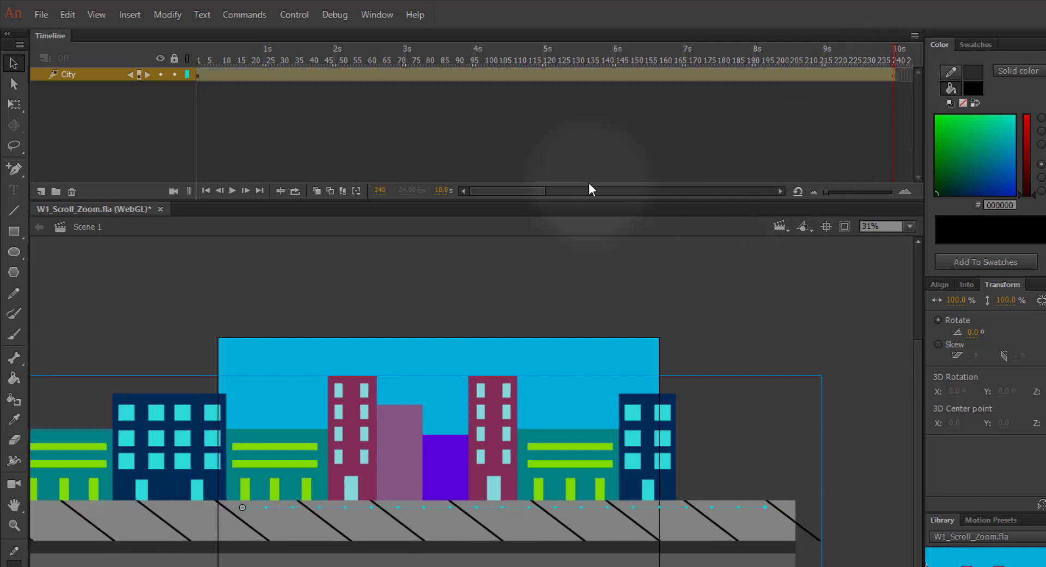
click(234, 191)
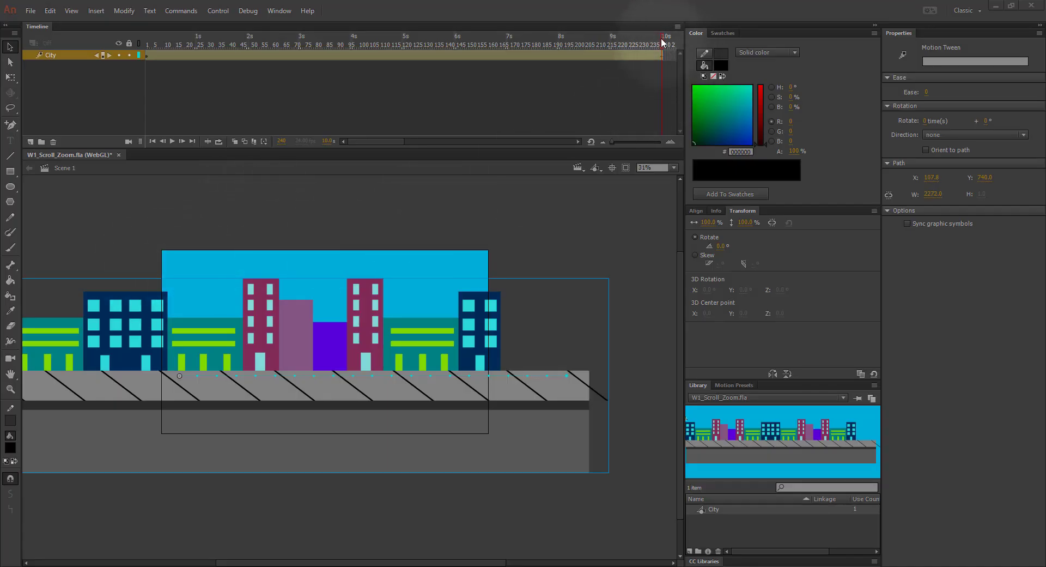
drag(659, 39, 120, 37)
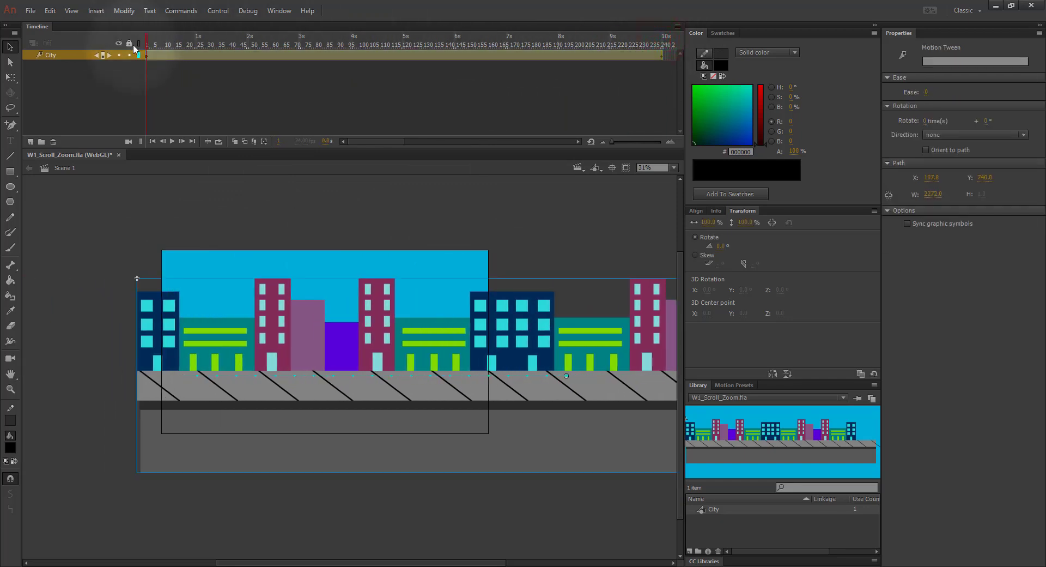
Step: Add a new layer named hills and place it below the City layer
click(91, 264)
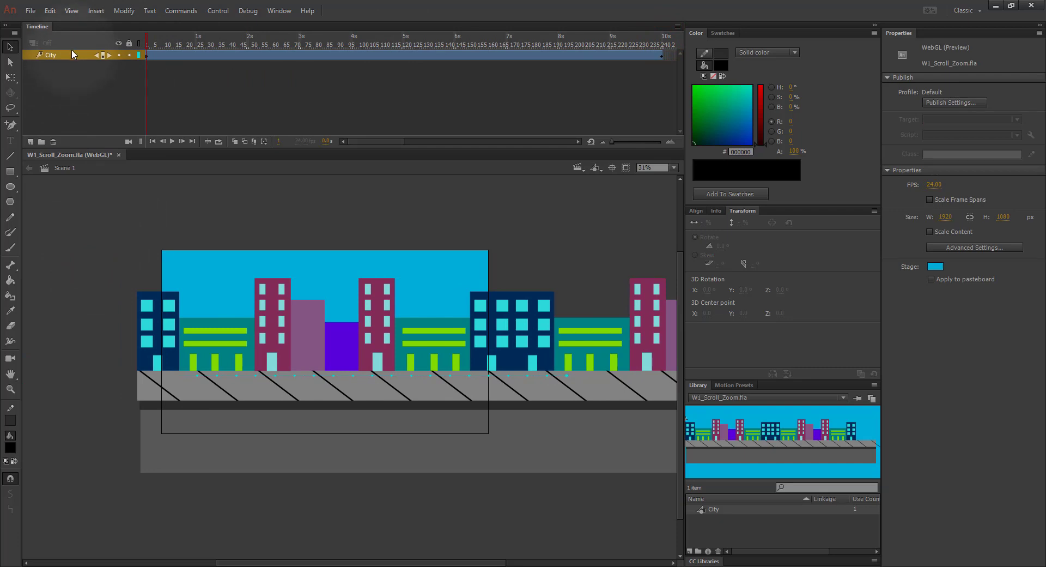
click(30, 142)
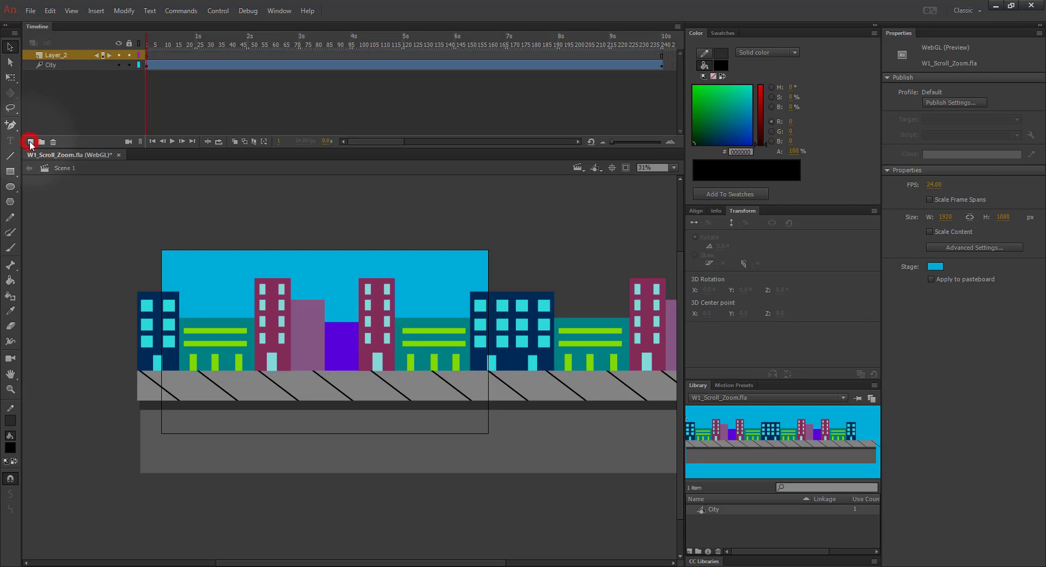
double_click(55, 56)
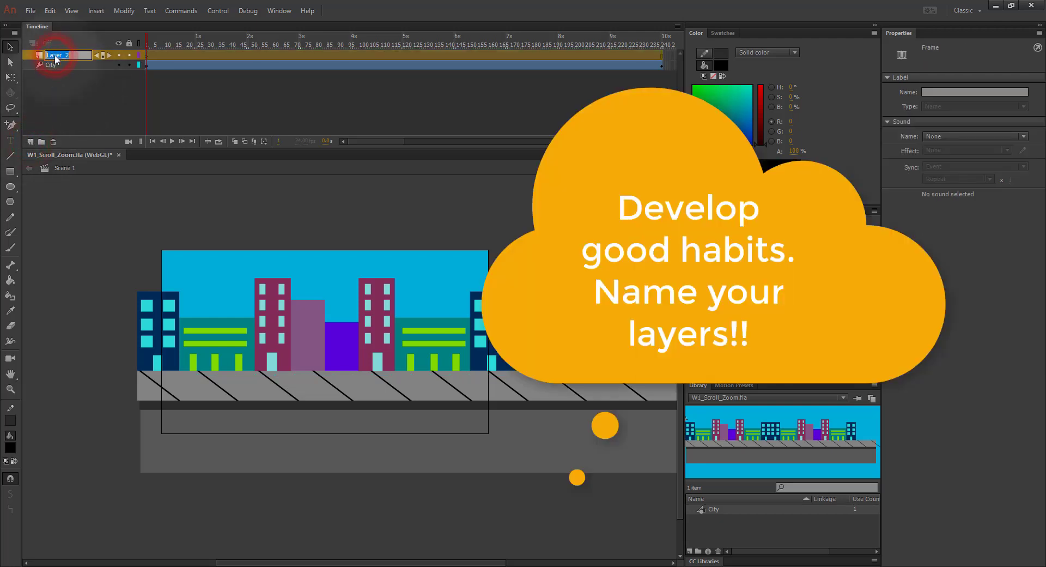
text(hills)
key(Return)
drag(56, 60, 57, 82)
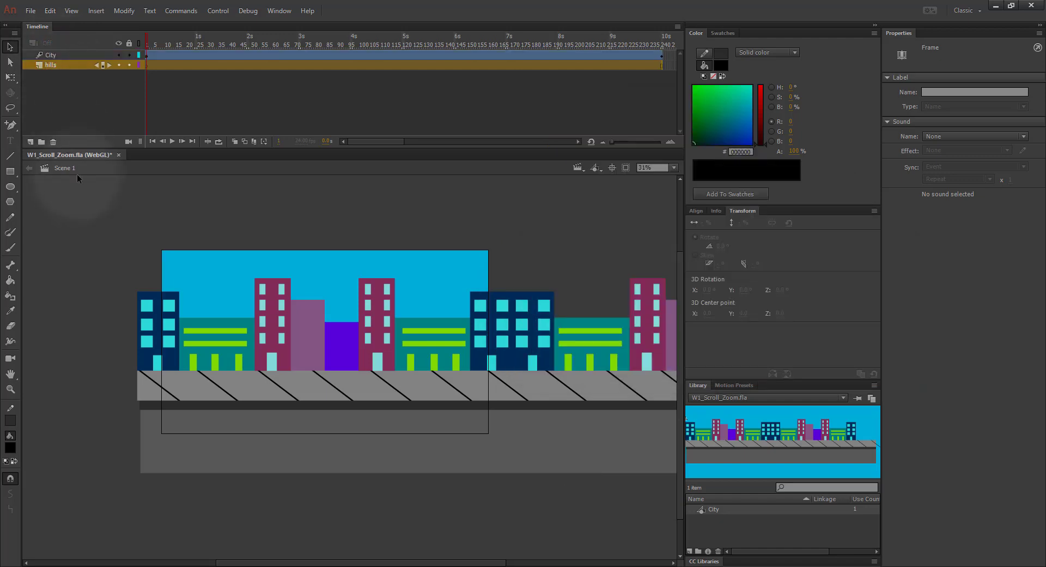
Step: Draw a long rectangle with no stroke and a #006600 fill behind the city on the hills layer, spanning nearly its whole length
click(10, 170)
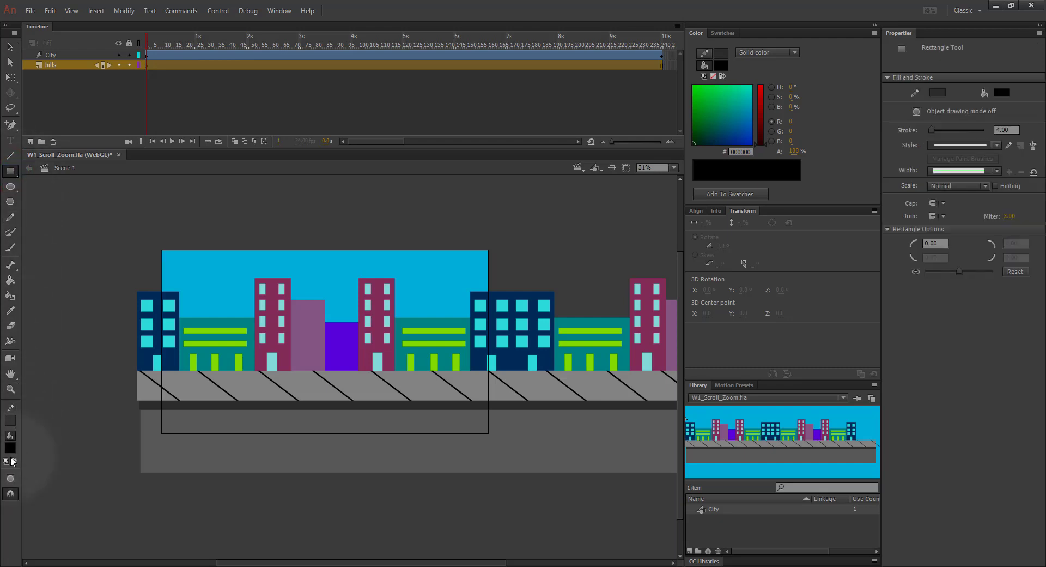
click(12, 420)
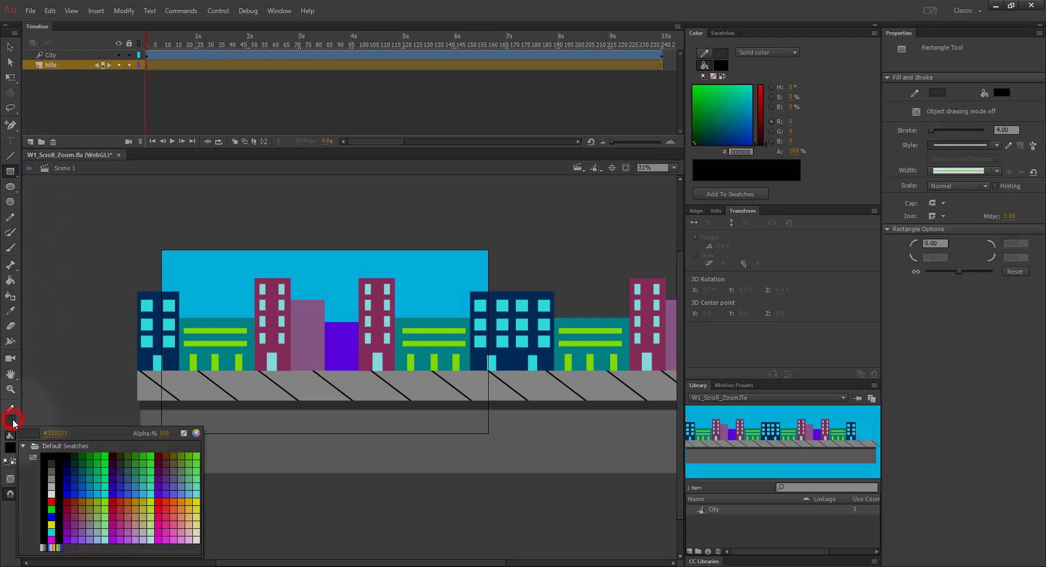
click(184, 433)
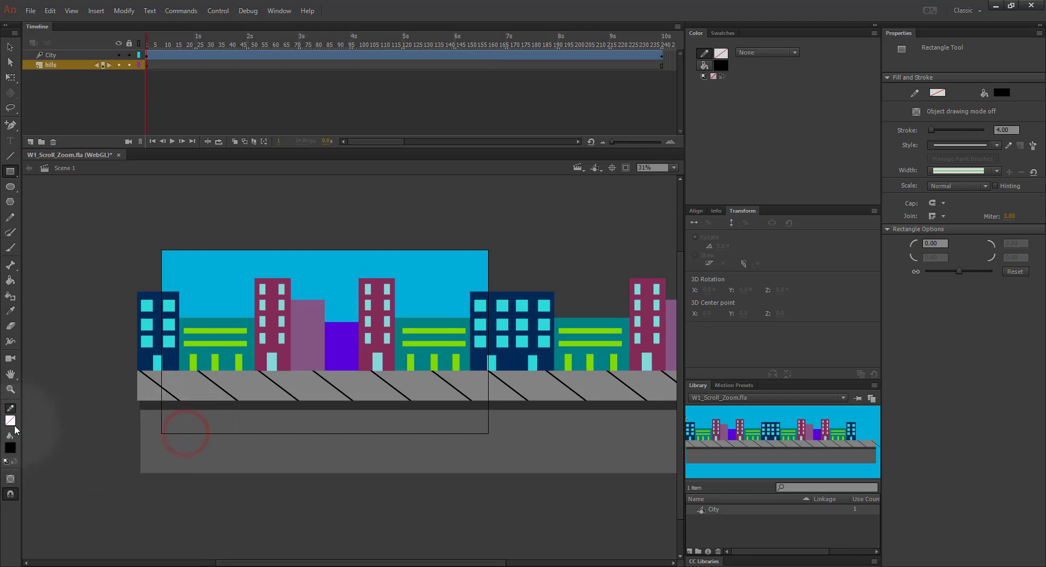
click(10, 448)
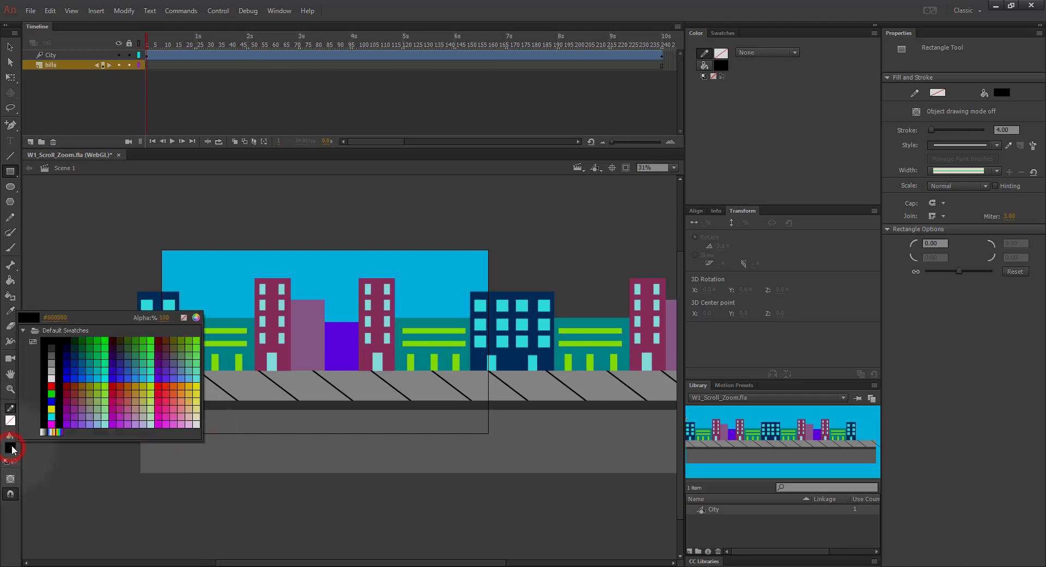
click(84, 339)
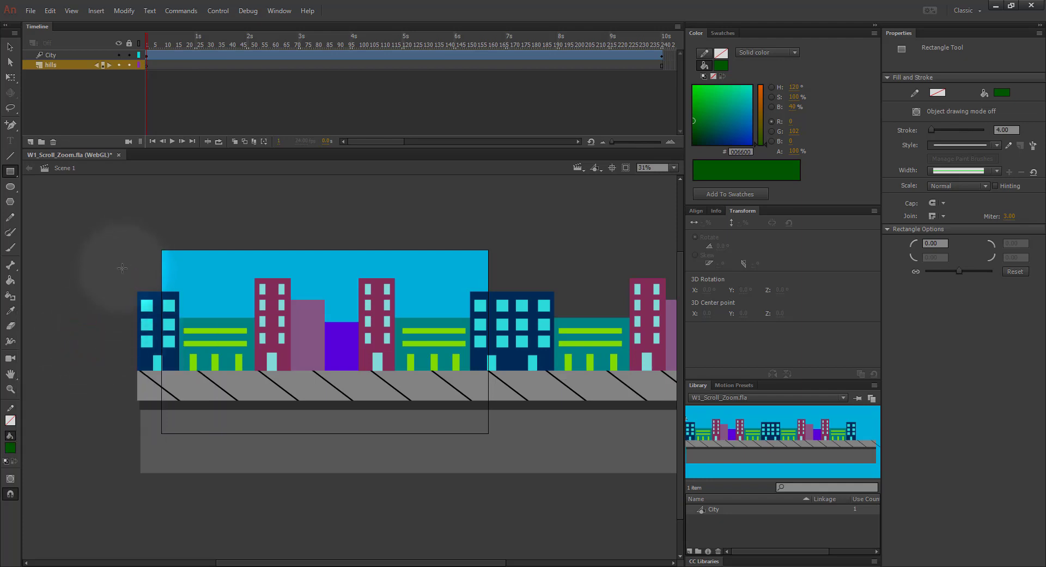
key(ctrl+minus)
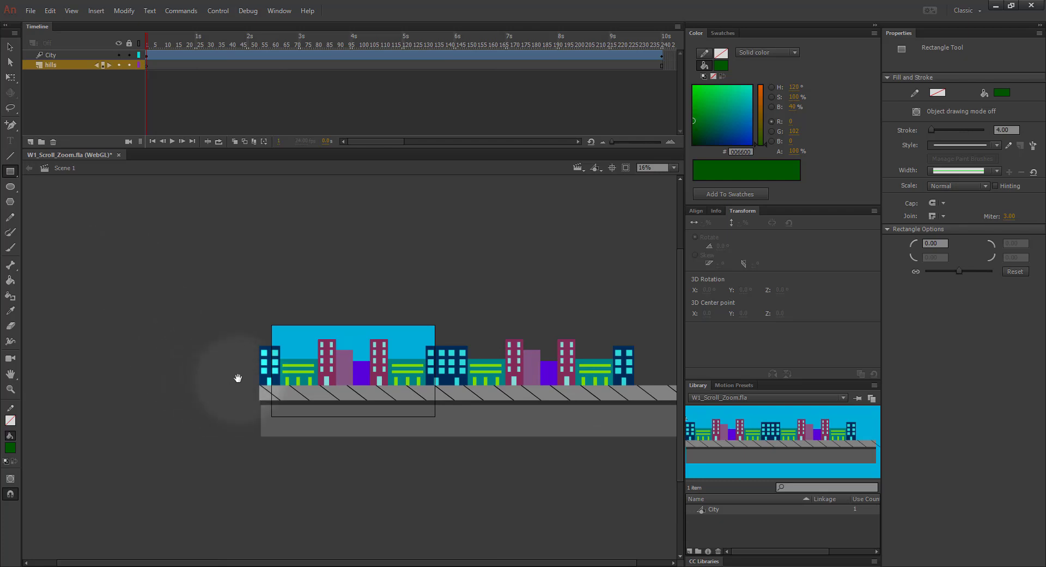
drag(236, 380, 157, 374)
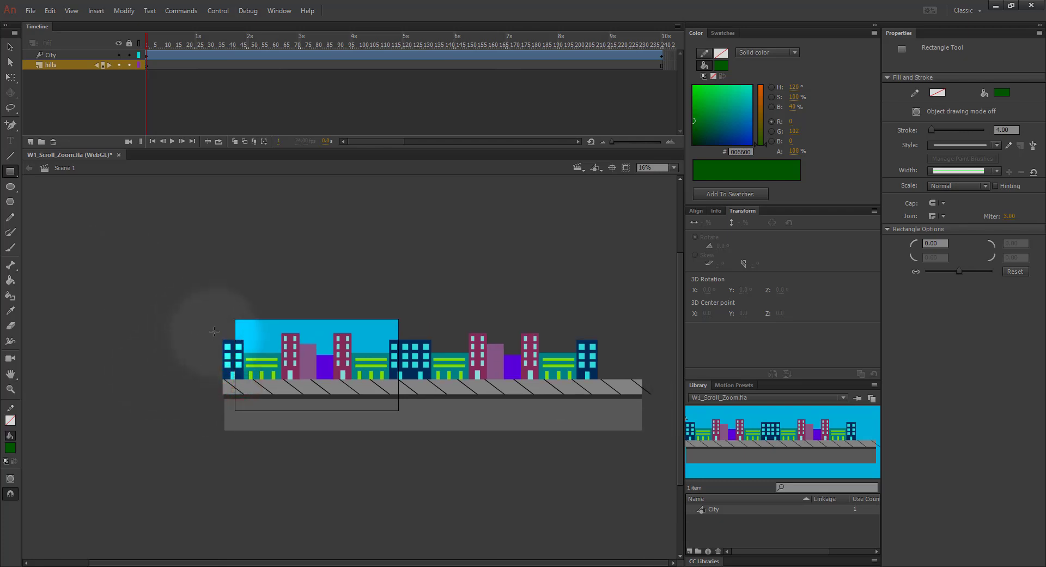
drag(216, 329, 627, 387)
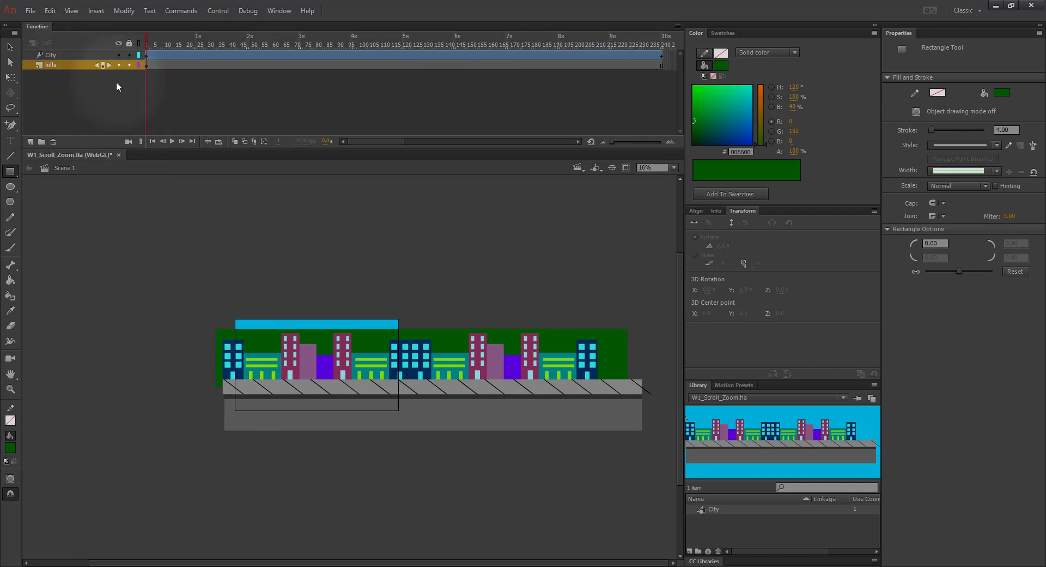
Step: Lock and hide the City layer, and activate the Selection tool for work on the green rectangle
click(129, 55)
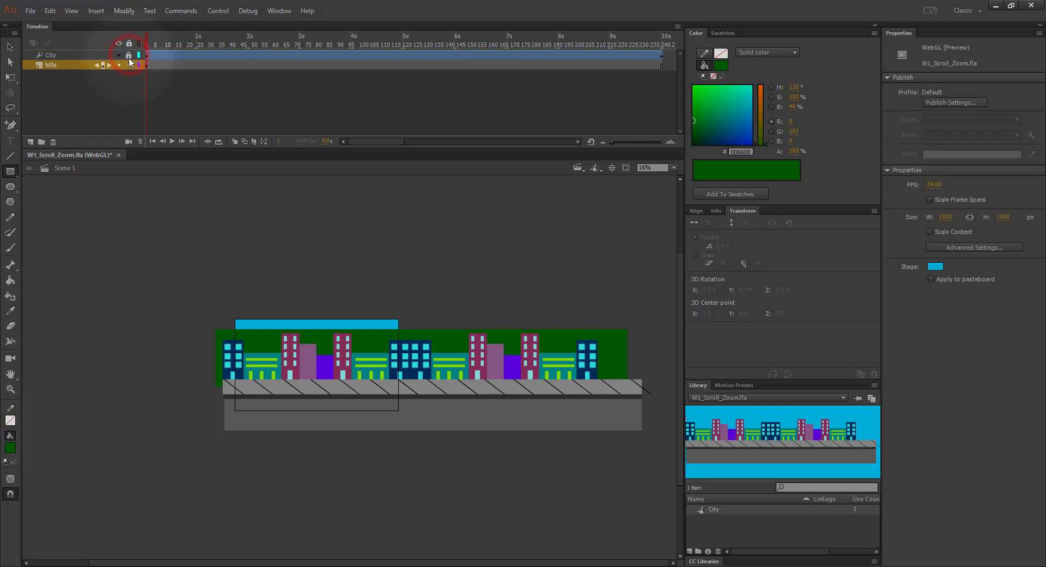
click(119, 55)
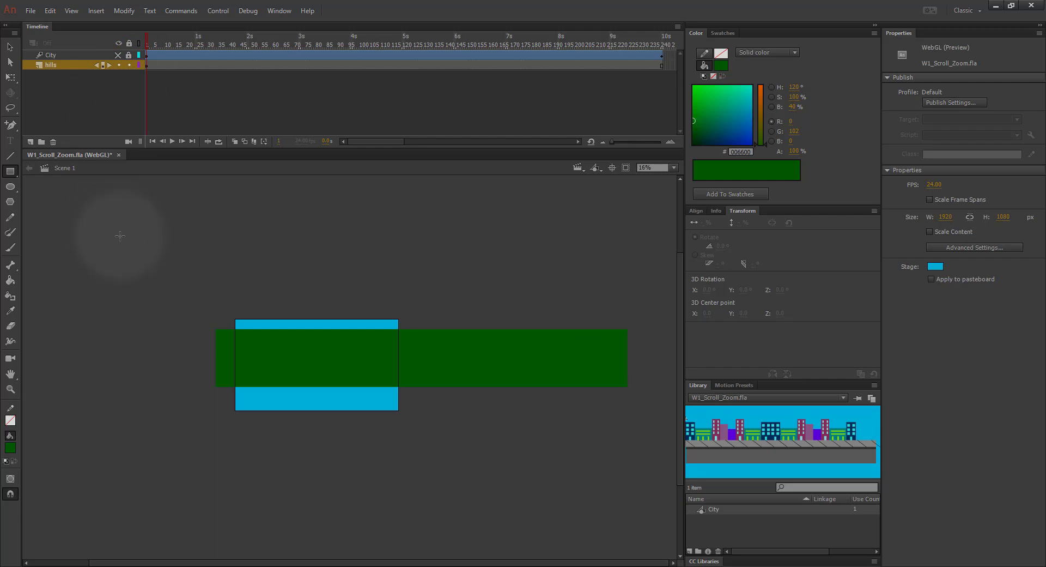
key(p)
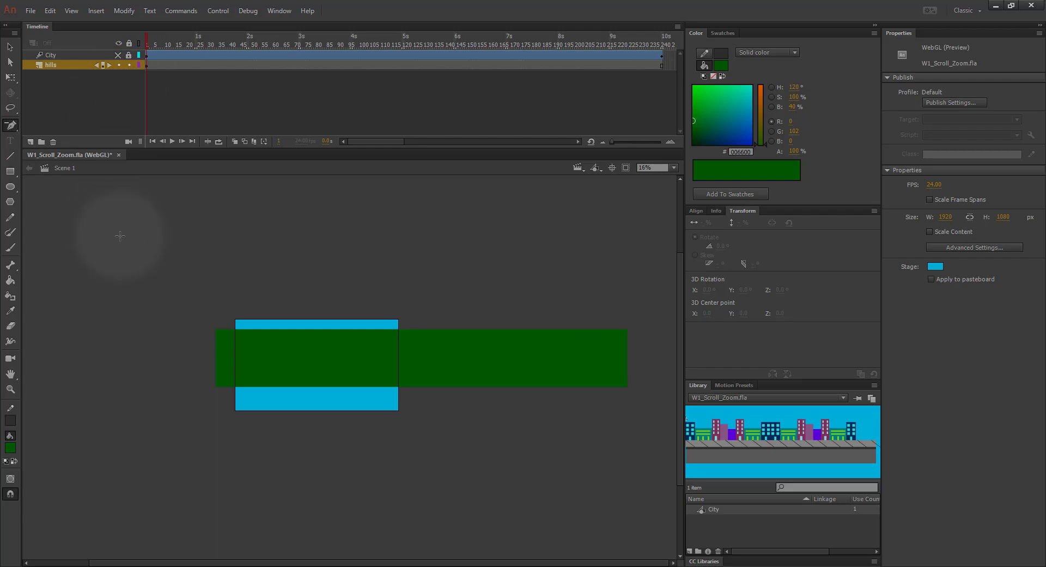
key(v)
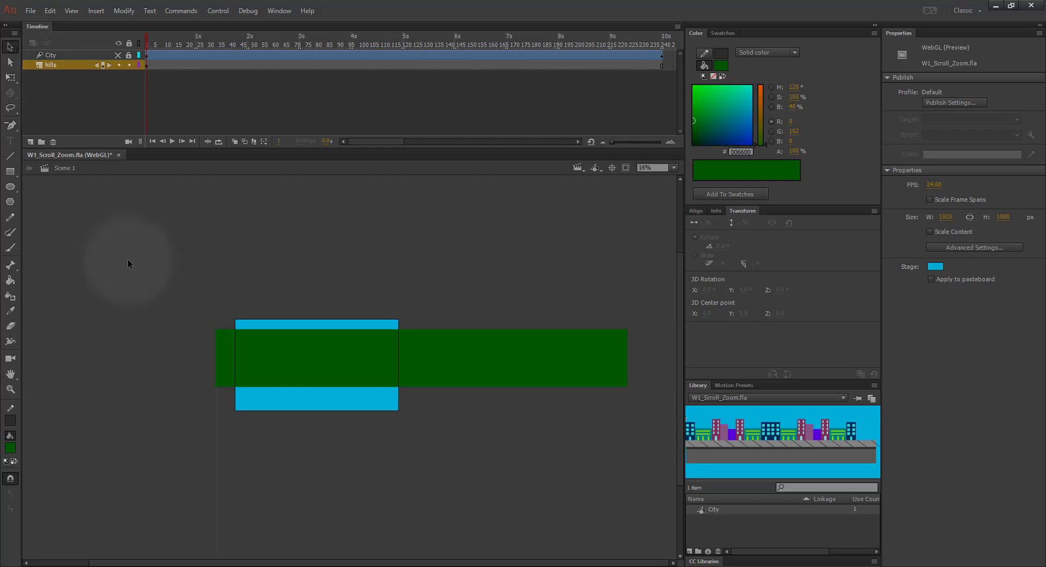
key(ctrl+equal)
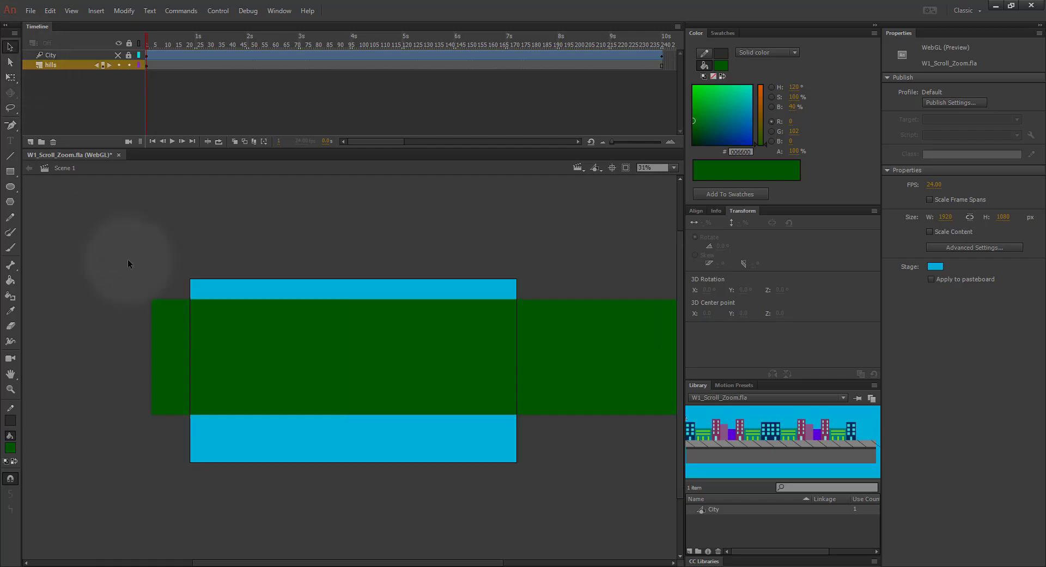
Step: Bend the green rectangle's straight upper edge with the Selection tool, first slightly downward and afterward up into one broad arch
click(11, 49)
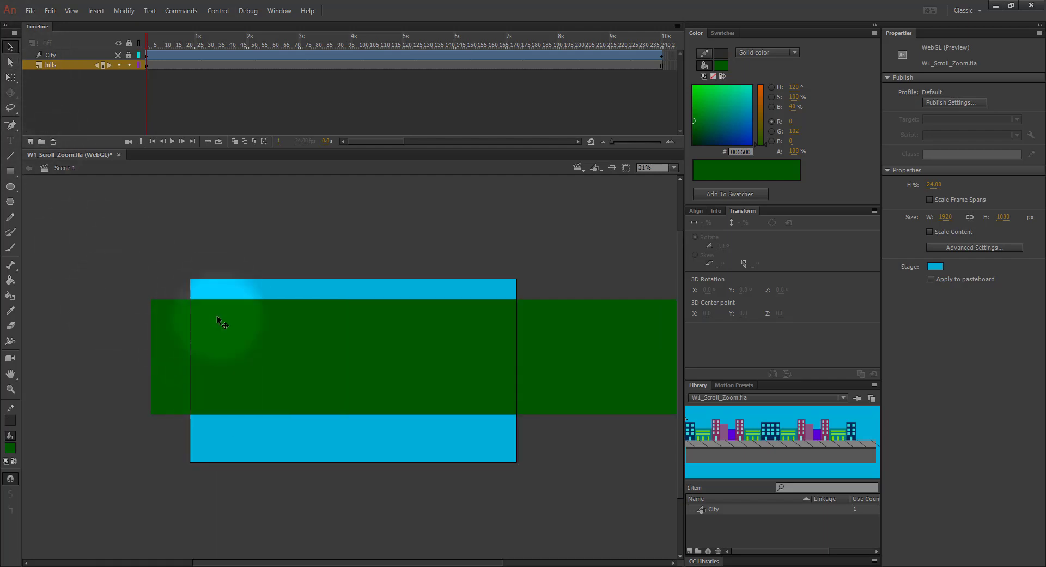
key(ctrl+equal)
key(ctrl+equal)
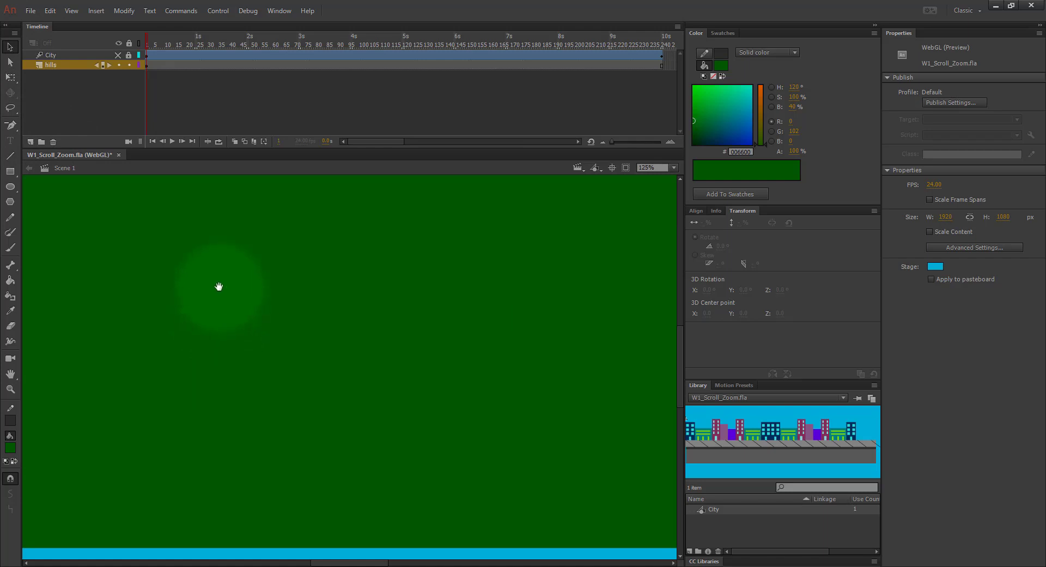
drag(218, 286, 580, 450)
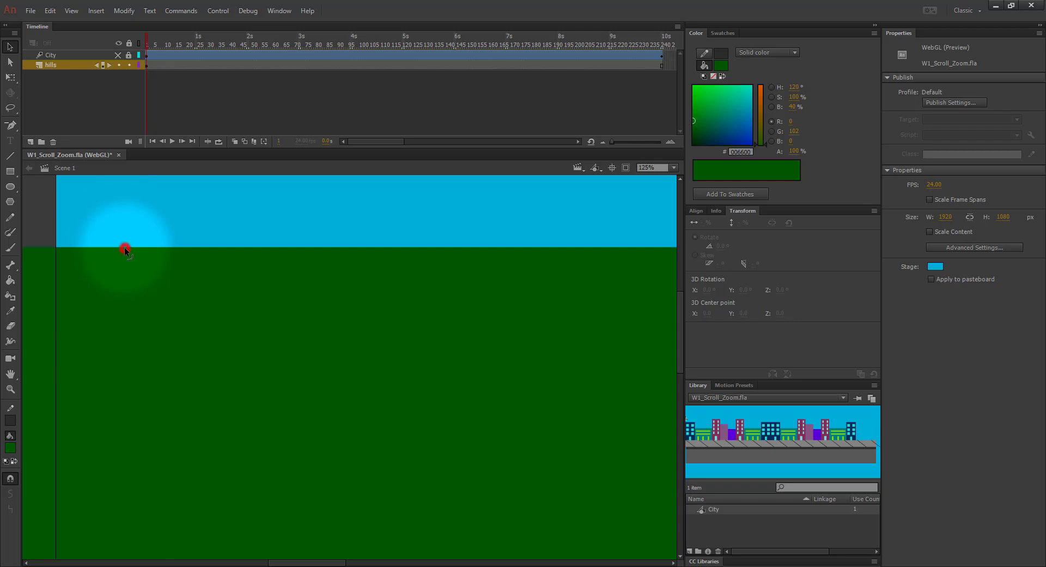
drag(124, 247, 129, 339)
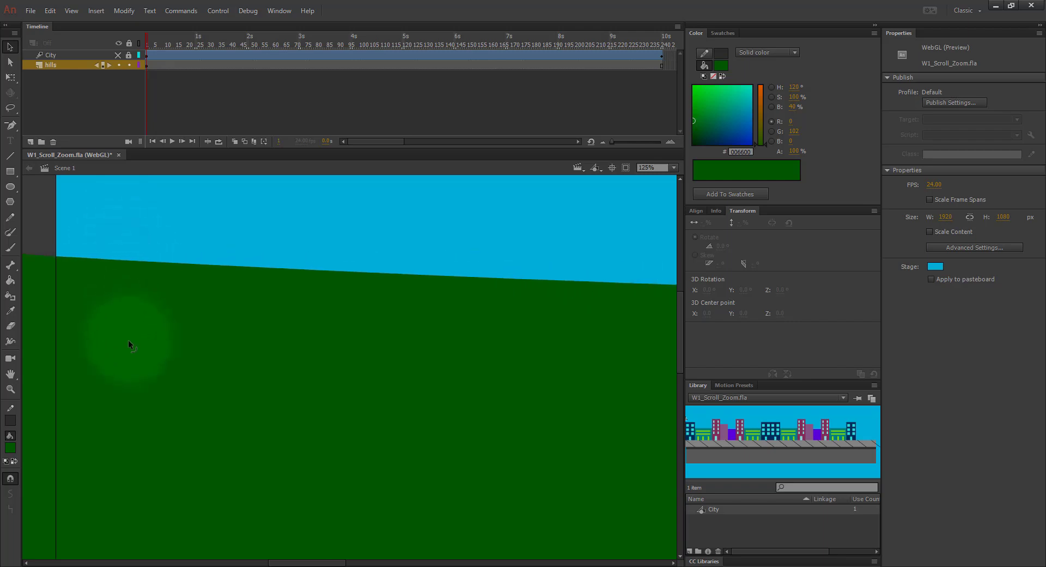
scroll(129, 339, down, 5)
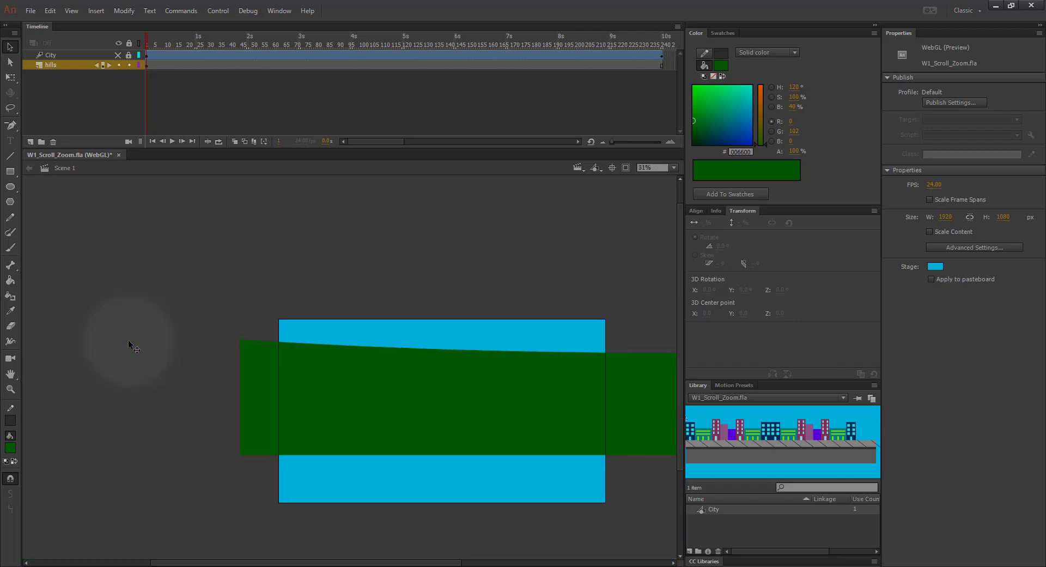
drag(398, 434, 220, 411)
drag(594, 328, 597, 274)
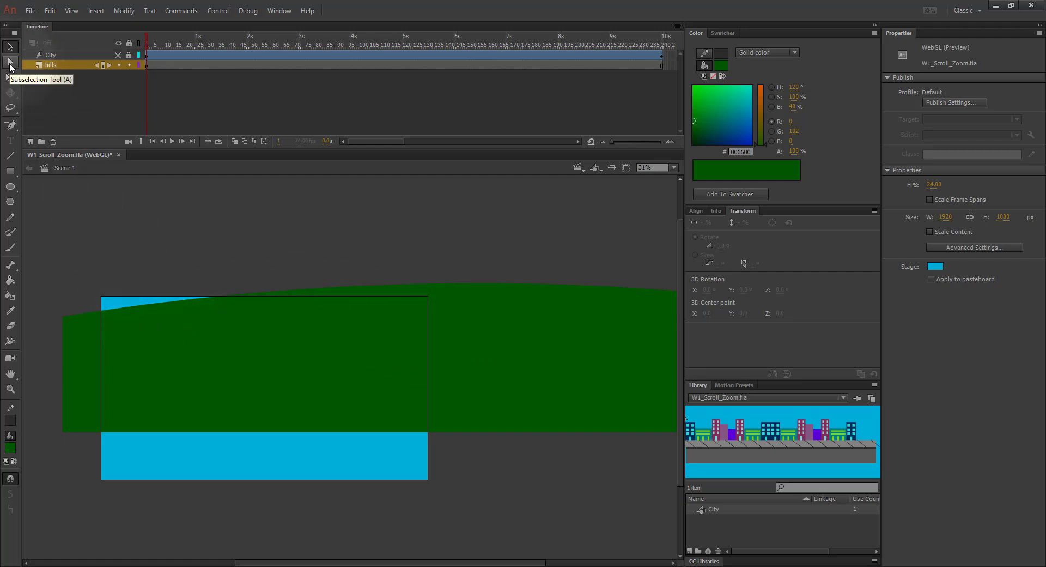
Step: With the Subselection tool, lower the green shape's upper-left anchor point slightly and shorten its curve handle
key(a)
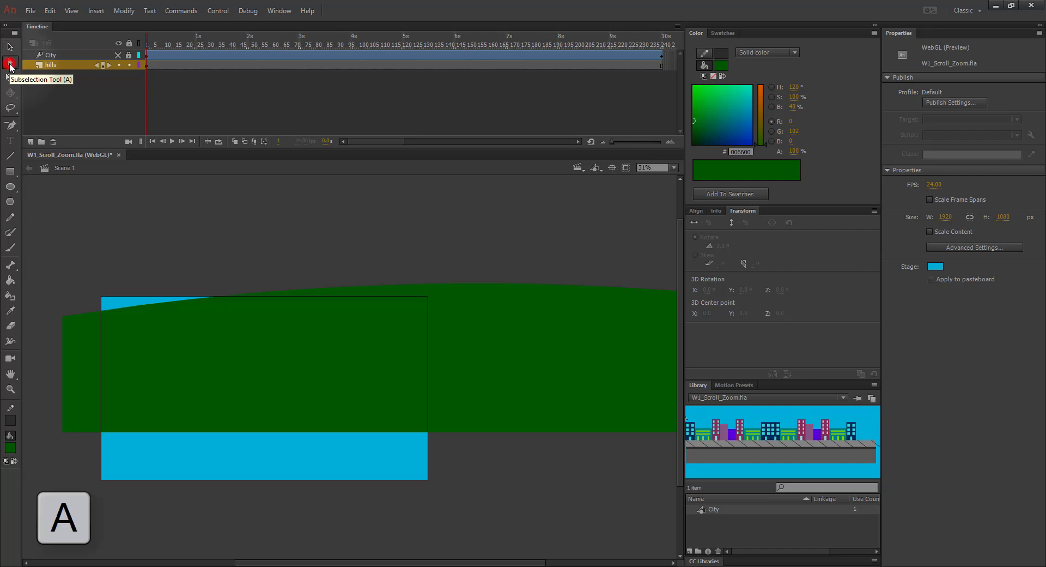
click(63, 319)
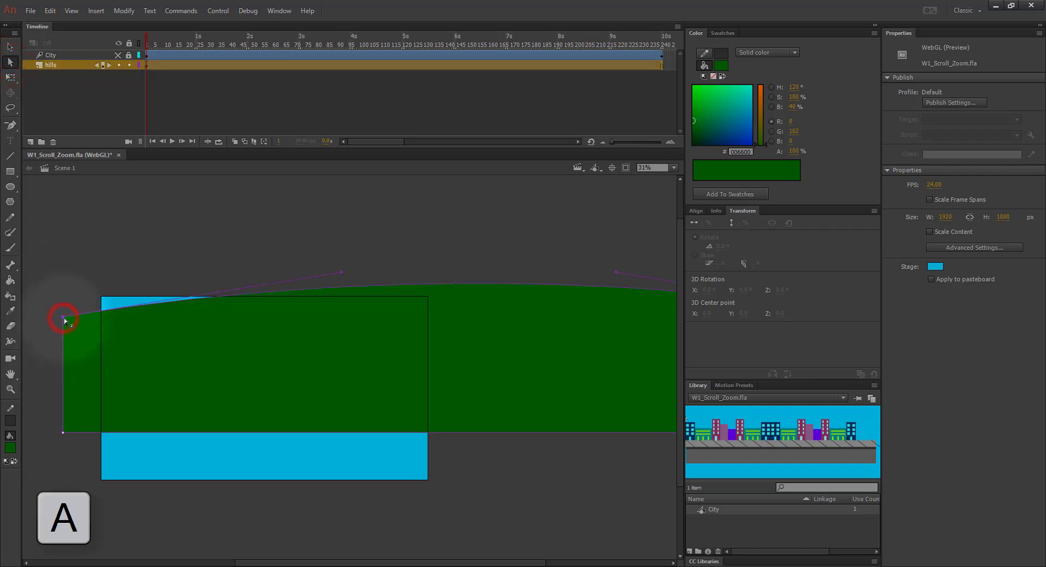
click(147, 236)
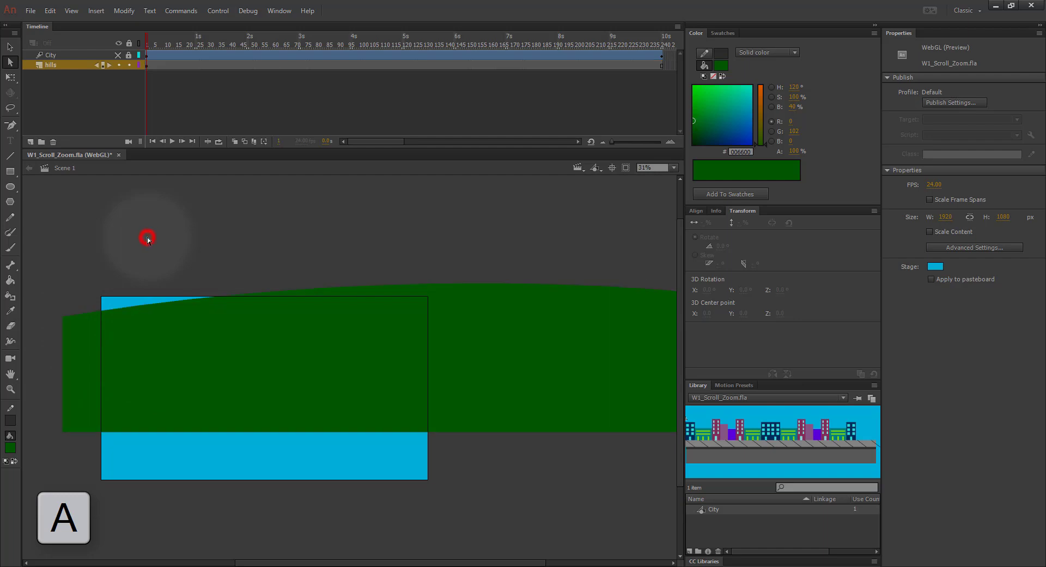
click(86, 364)
click(436, 342)
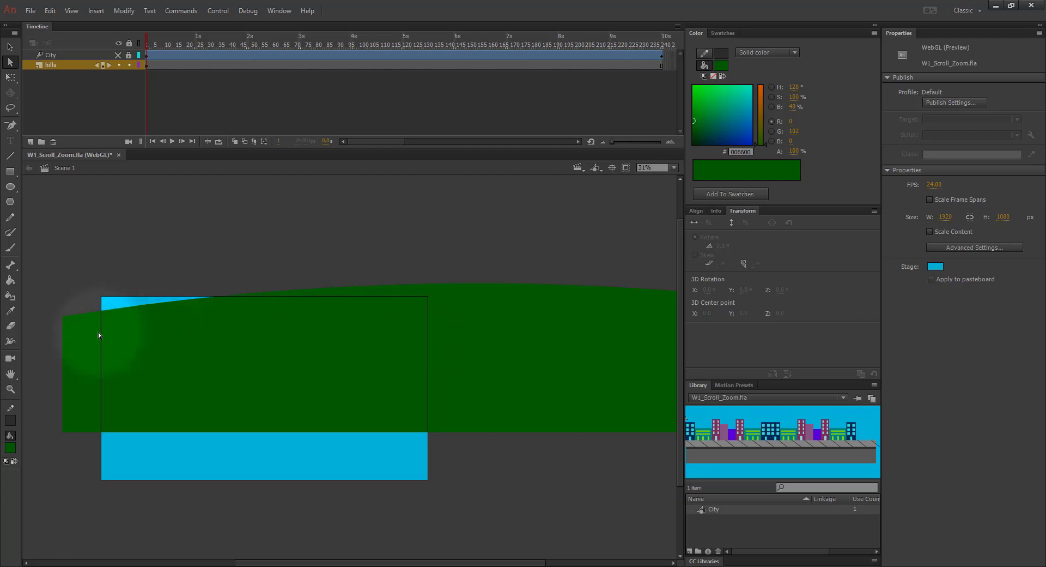
click(64, 348)
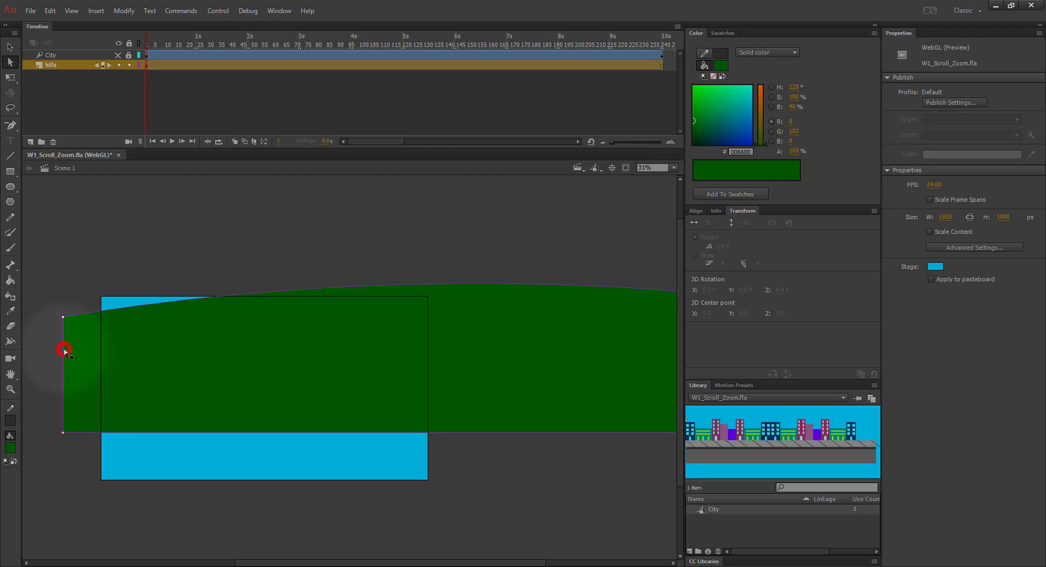
click(64, 317)
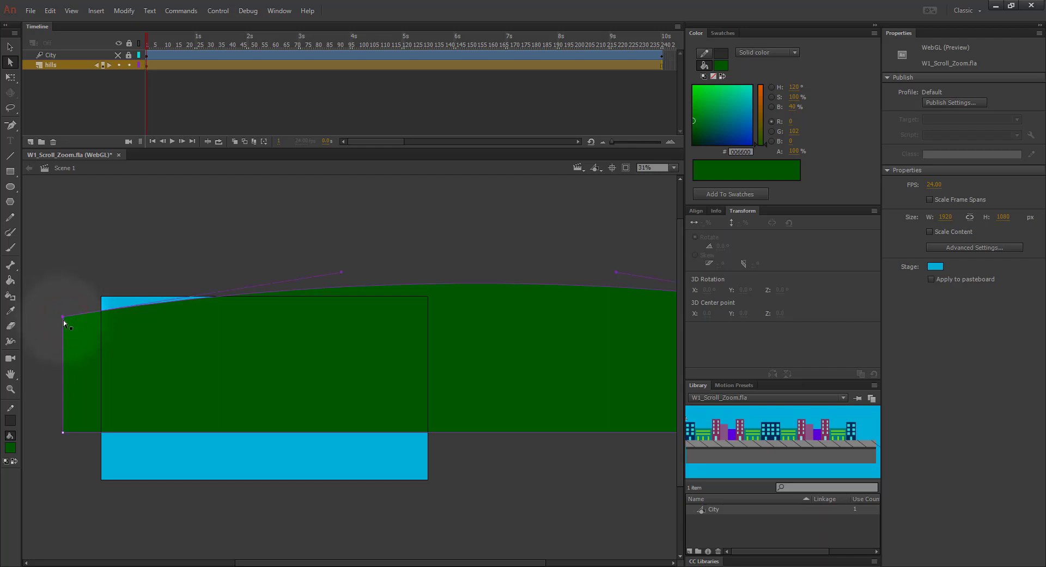
drag(62, 316, 63, 331)
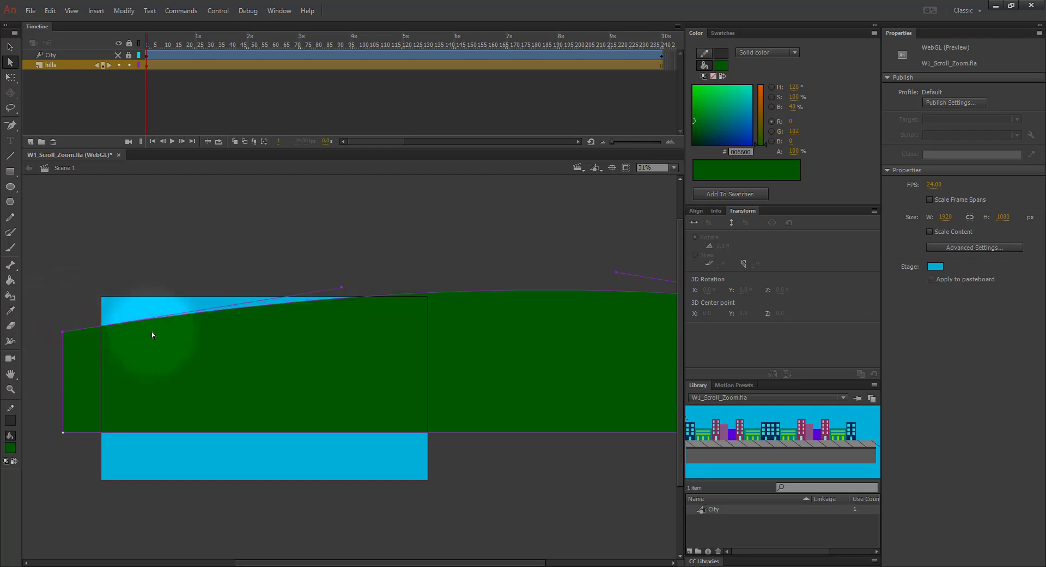
drag(341, 287, 249, 292)
drag(364, 265, 254, 299)
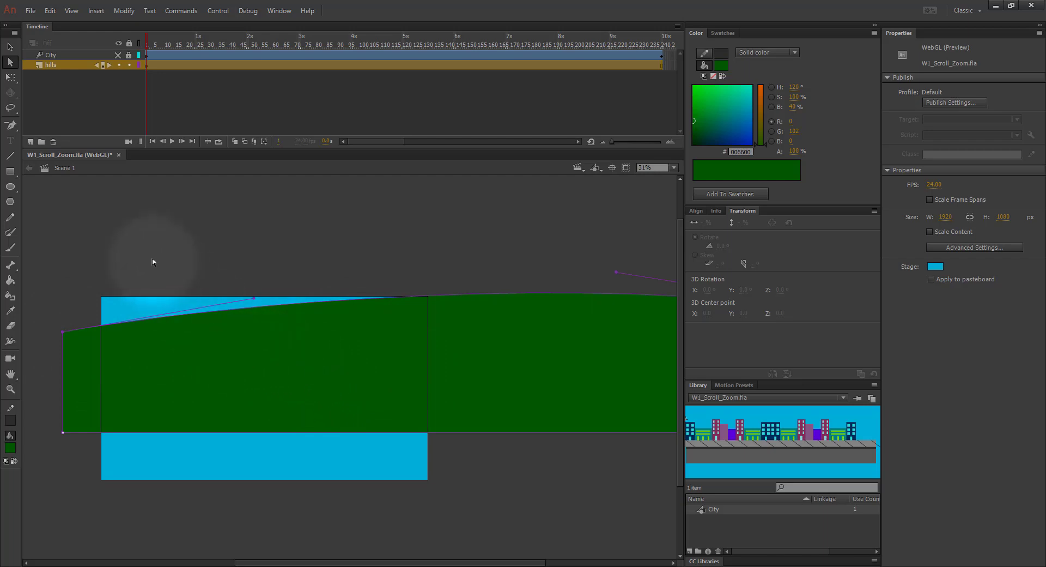
Step: Reshape the green shape's upper edge with the Selection tool into a rolling line of hills and valleys
click(10, 49)
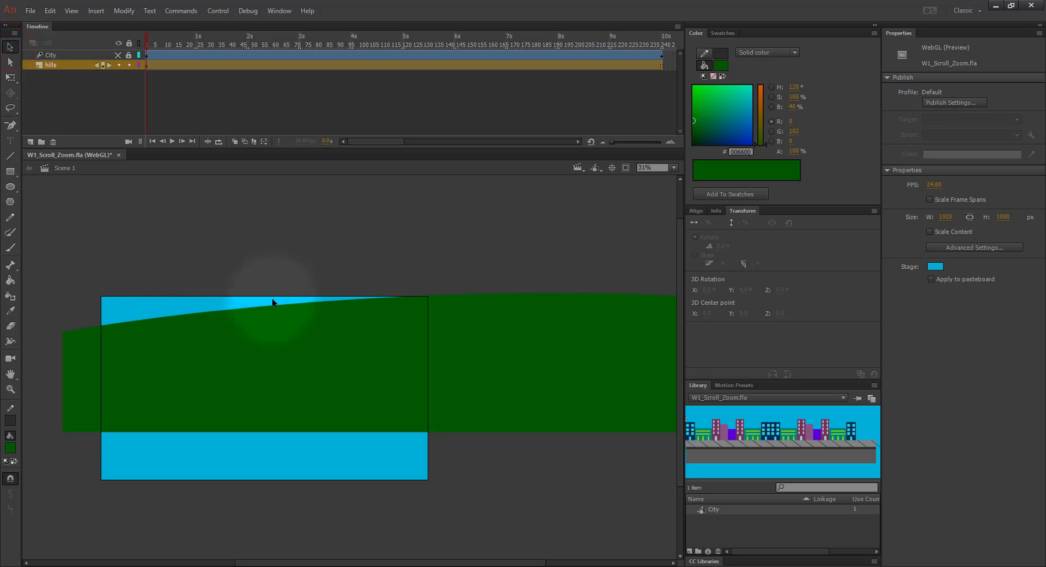
mouse_move(272, 302)
mouse_down()
mouse_move(254, 305)
mouse_move(269, 299)
mouse_up()
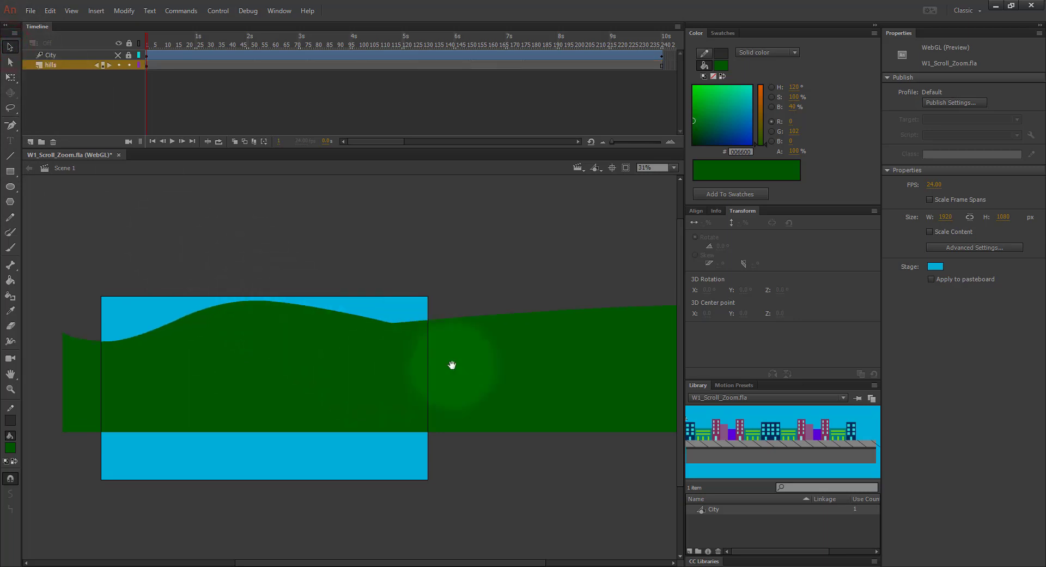
drag(549, 354, 349, 361)
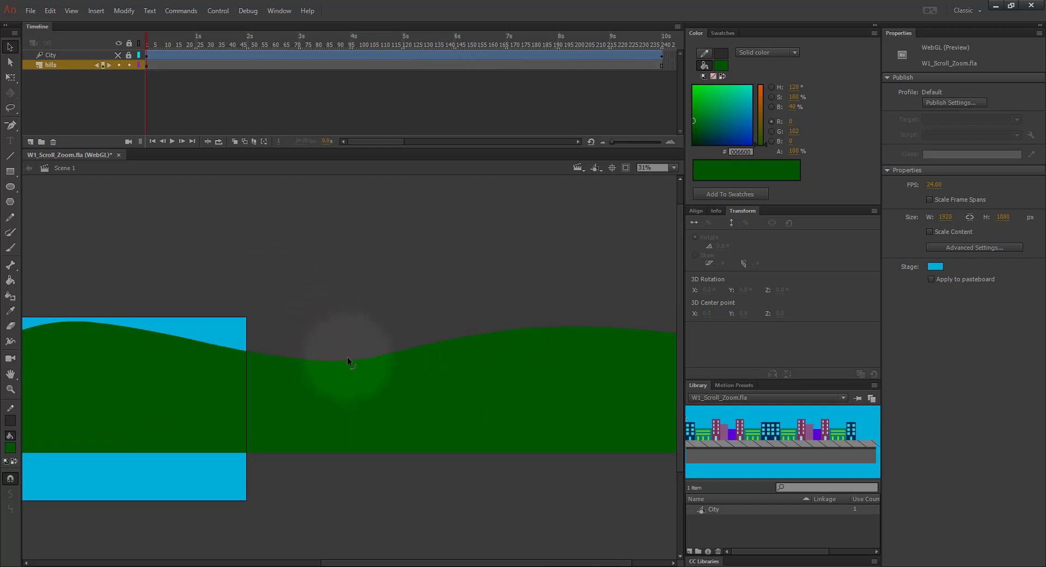
mouse_move(240, 350)
mouse_down()
mouse_move(203, 365)
mouse_move(241, 362)
mouse_up()
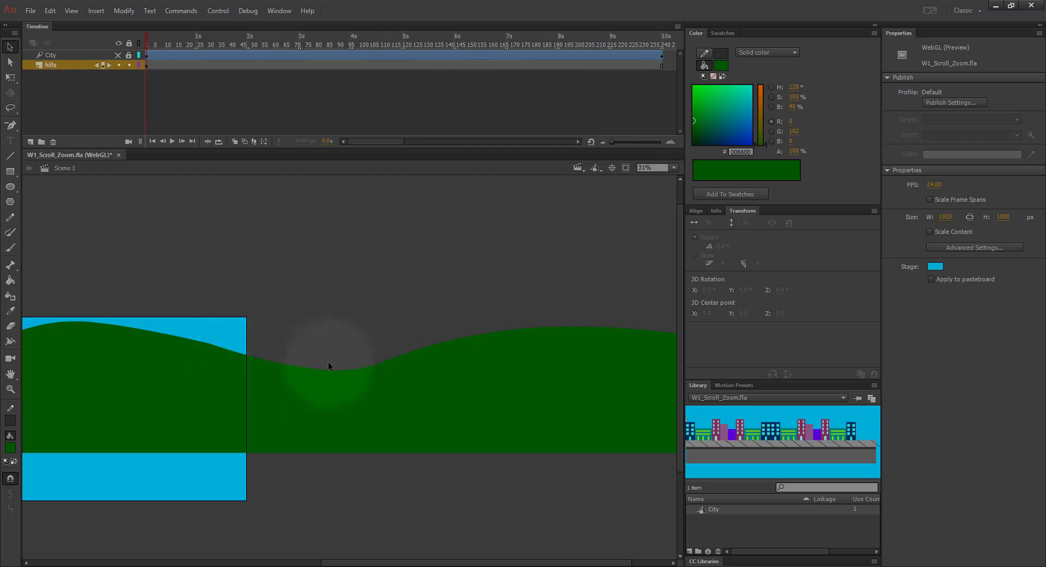
drag(546, 329, 542, 379)
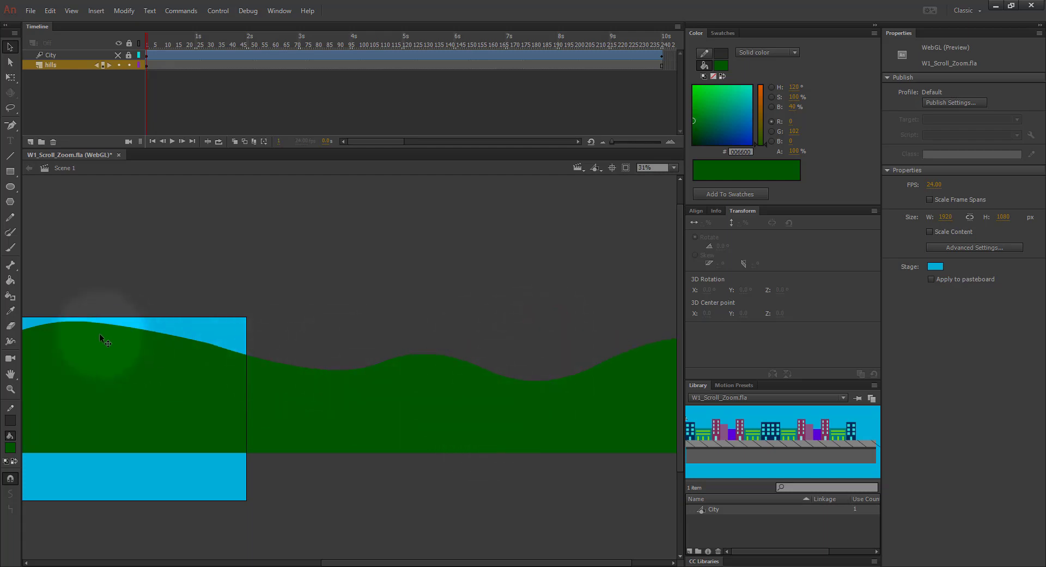
drag(73, 322, 273, 383)
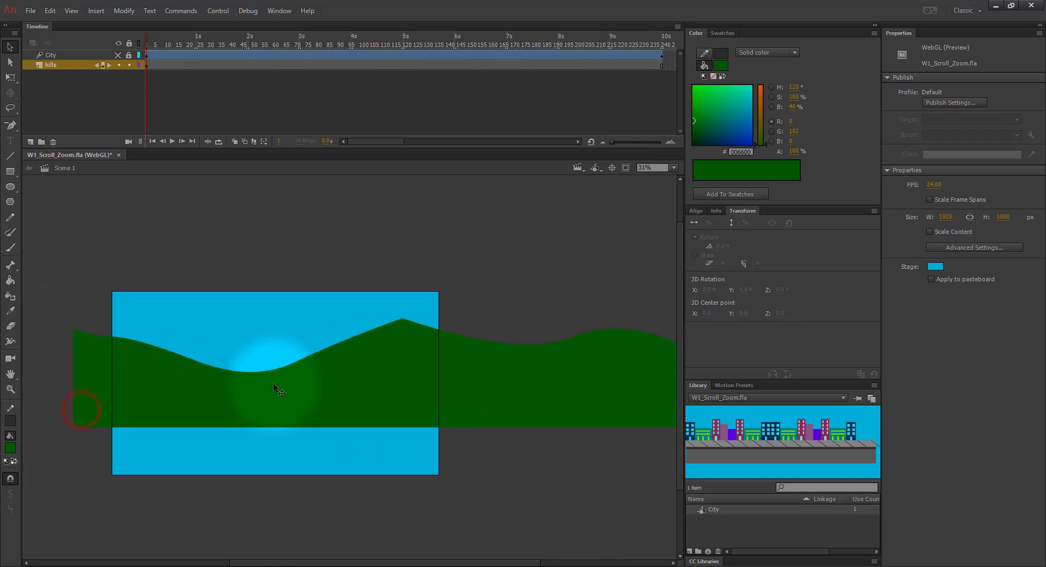
Step: Smooth the pointed peak near the stage's right edge by leveling its anchor's curve handles, and move the anchor slightly up and right
click(11, 62)
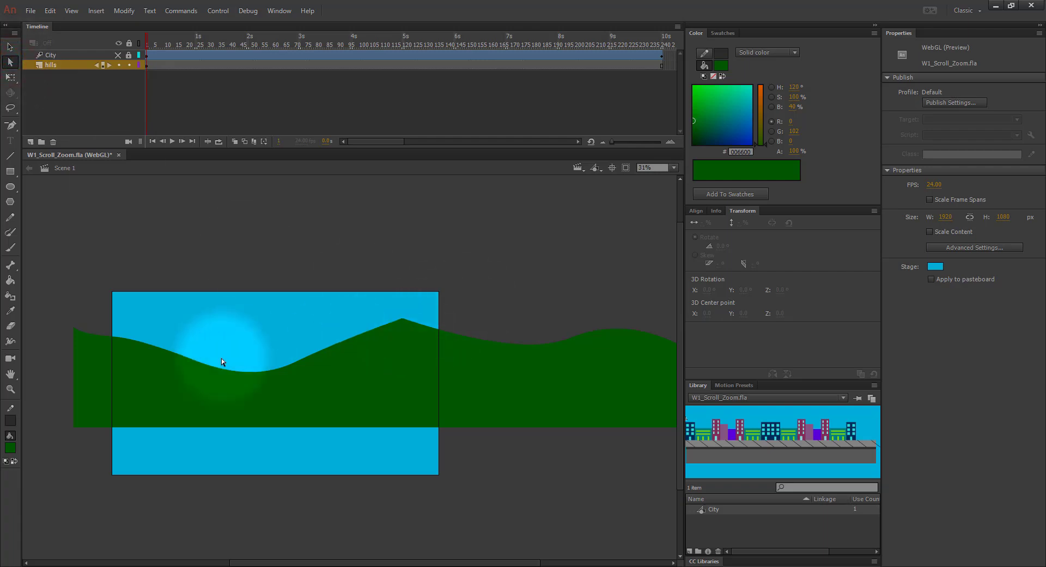
click(464, 337)
click(403, 318)
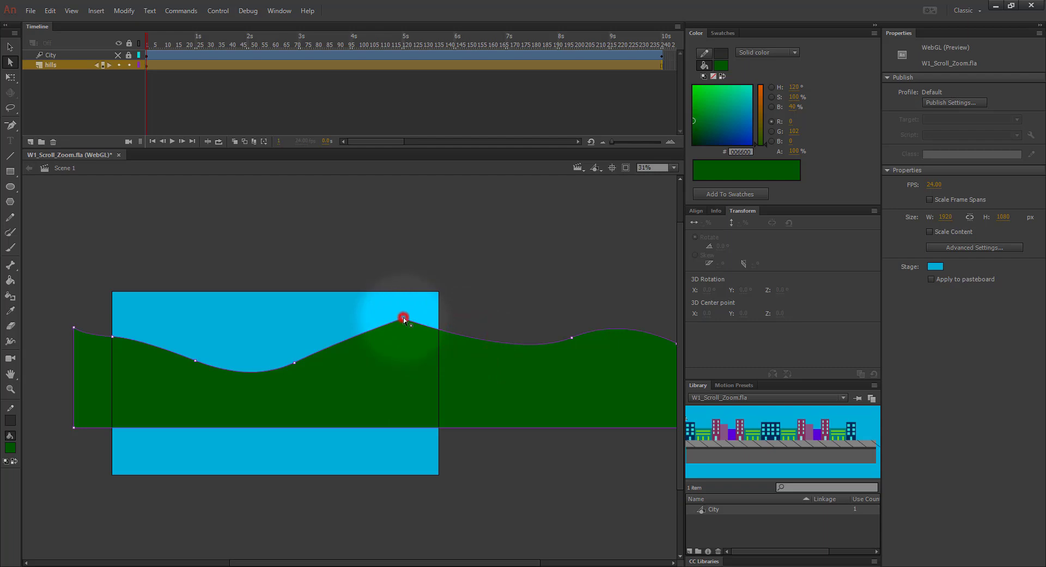
drag(403, 317, 403, 325)
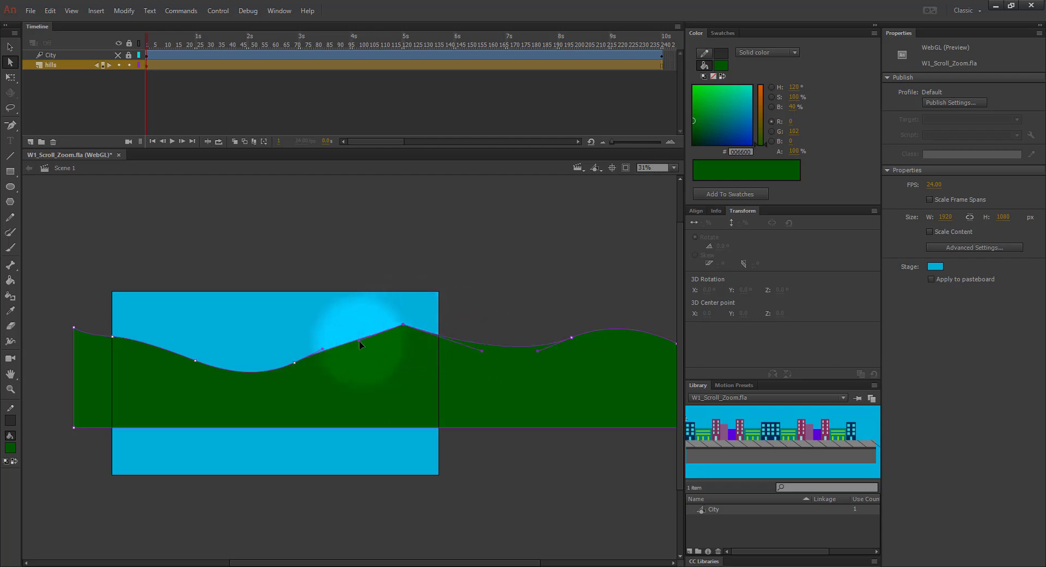
drag(323, 349, 337, 321)
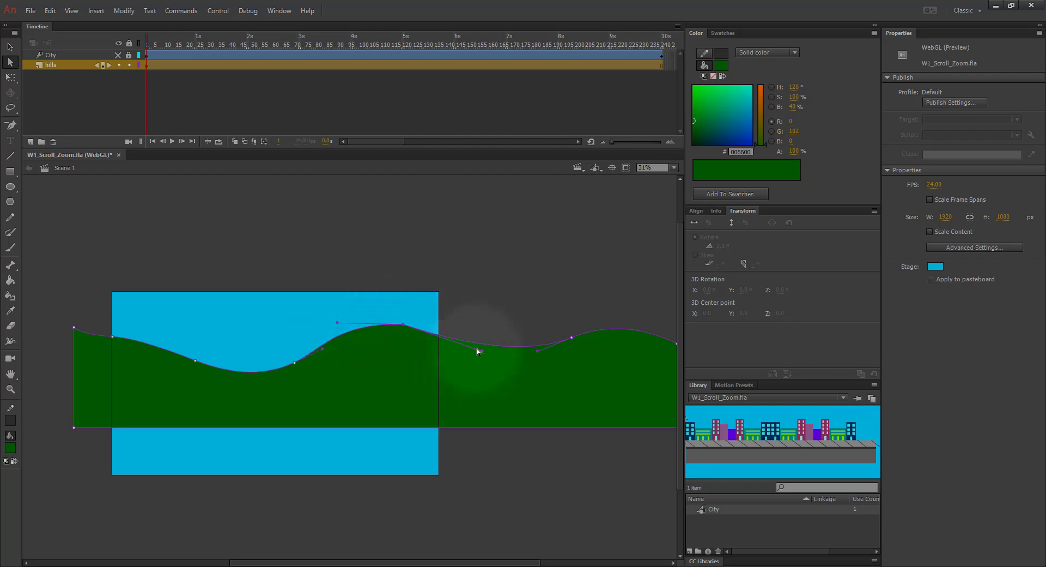
drag(482, 351, 481, 330)
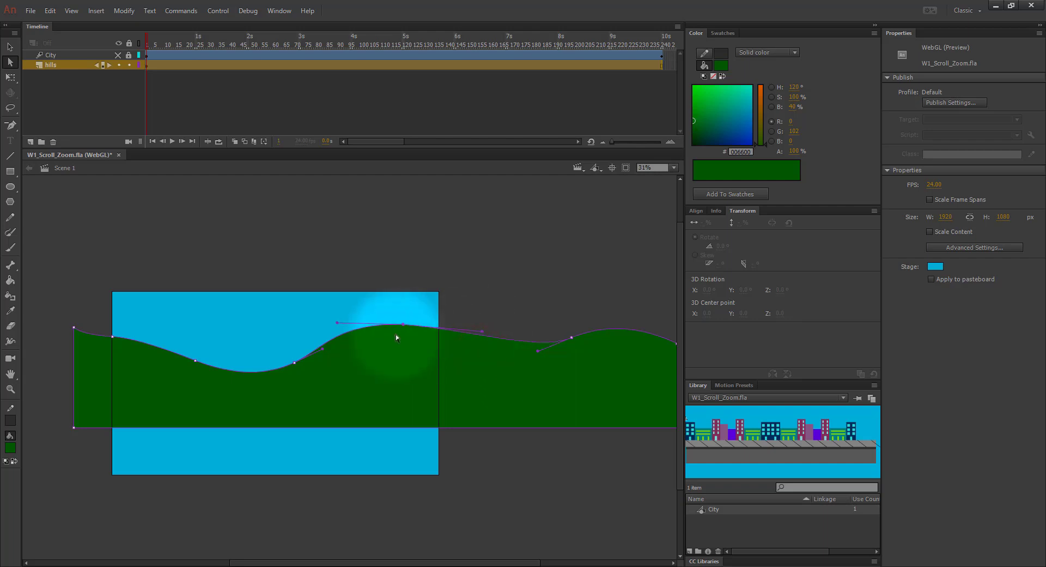
drag(402, 325, 430, 307)
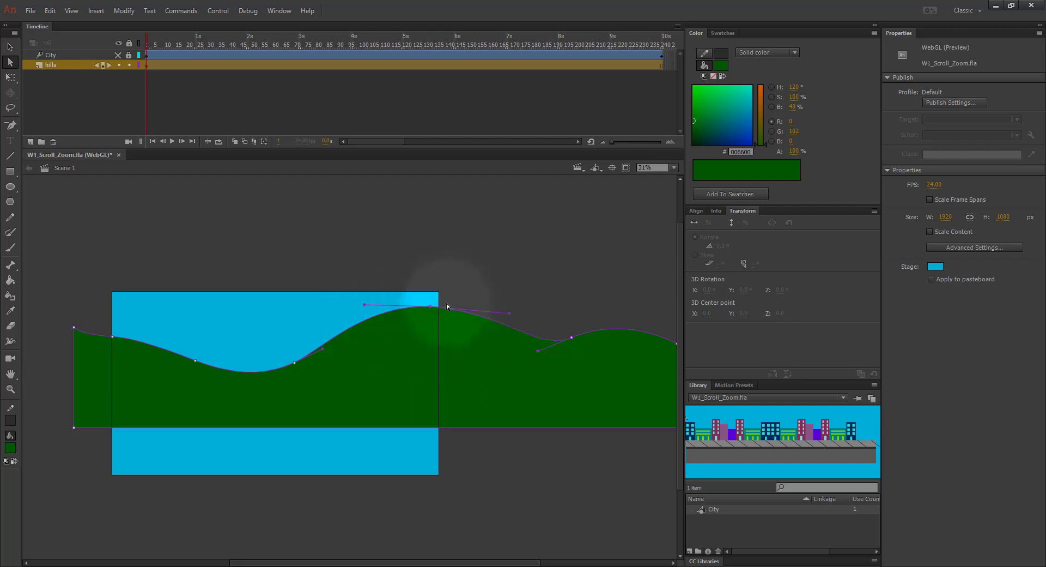
Step: Delete the anchor point at the top of the hill near the stage's right edge
key(ctrl+equal)
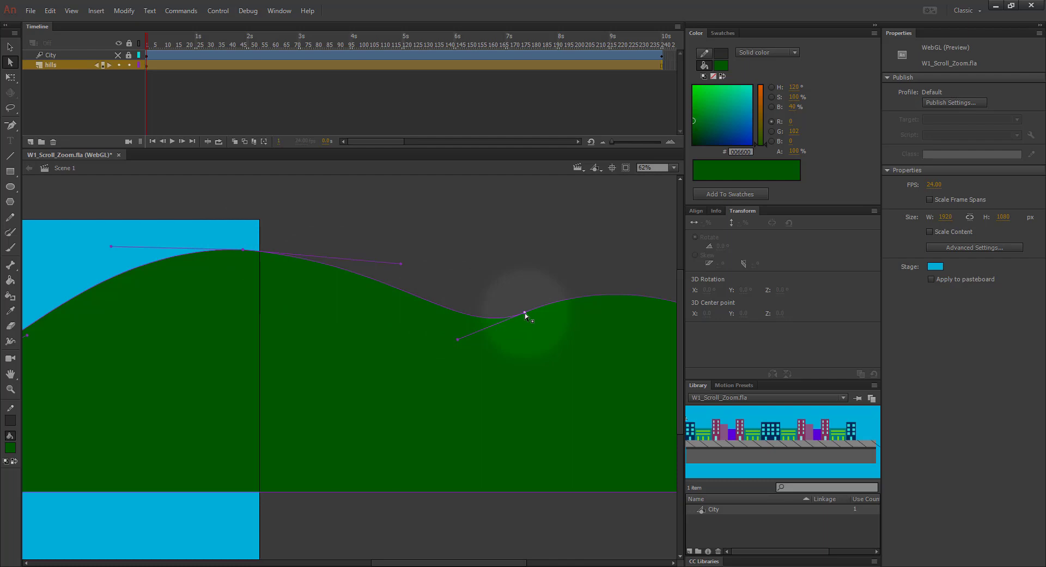
click(249, 259)
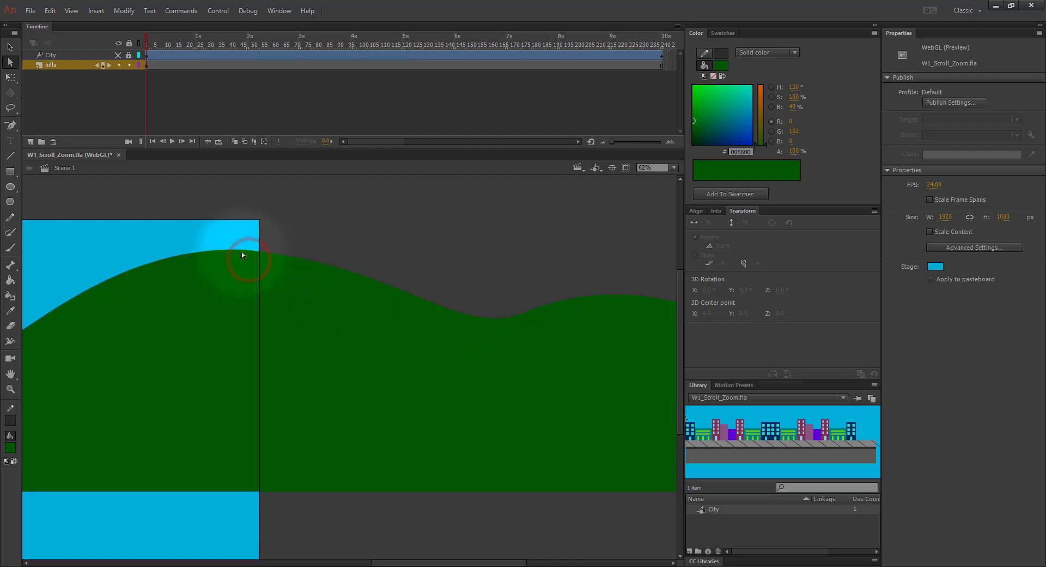
click(241, 250)
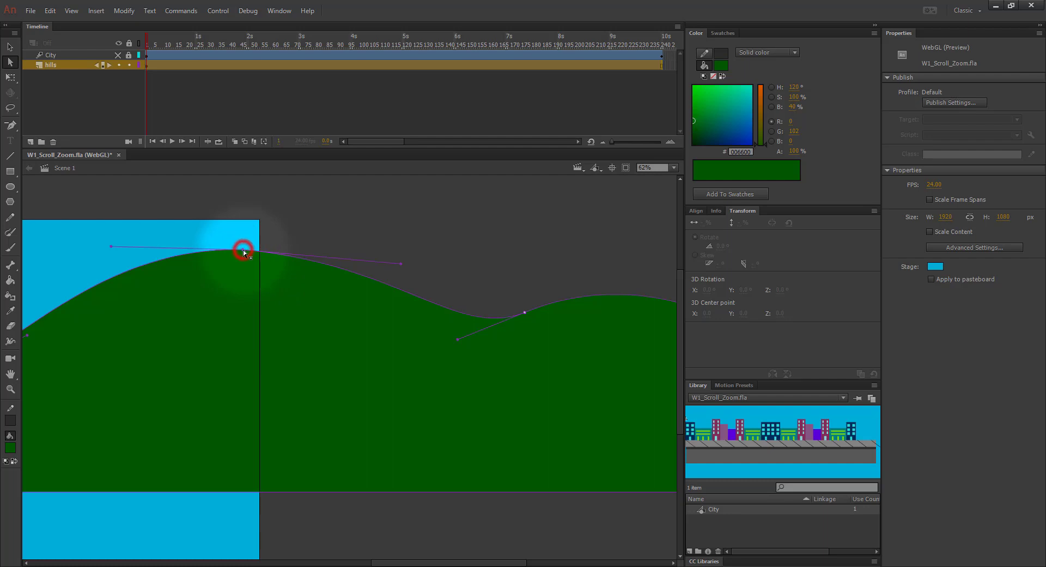
key(Delete)
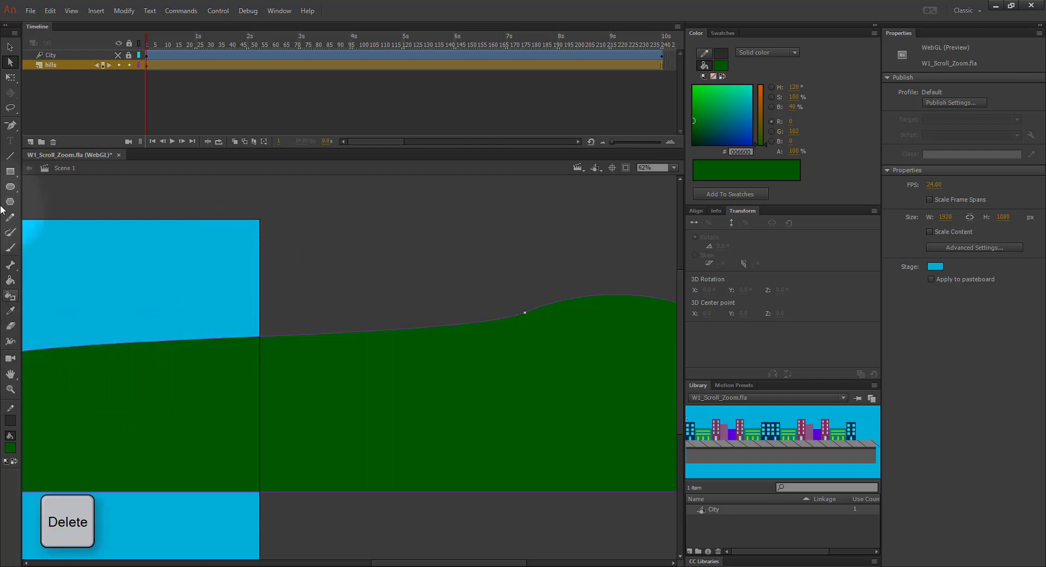
Step: Raise a new hill on the flattened edge near the stage's right side and deepen the valley to its right
click(10, 47)
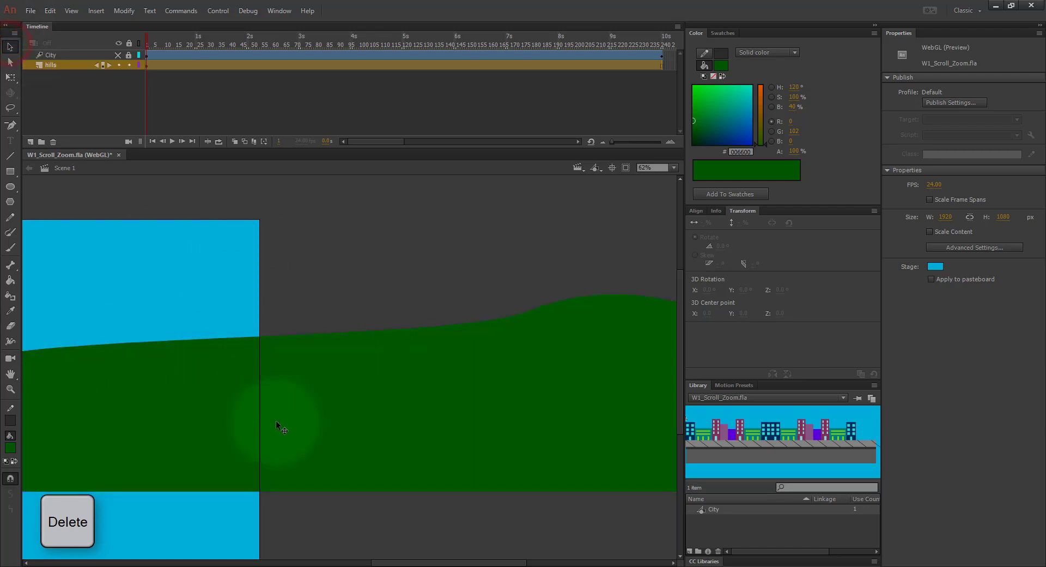
drag(217, 338, 218, 289)
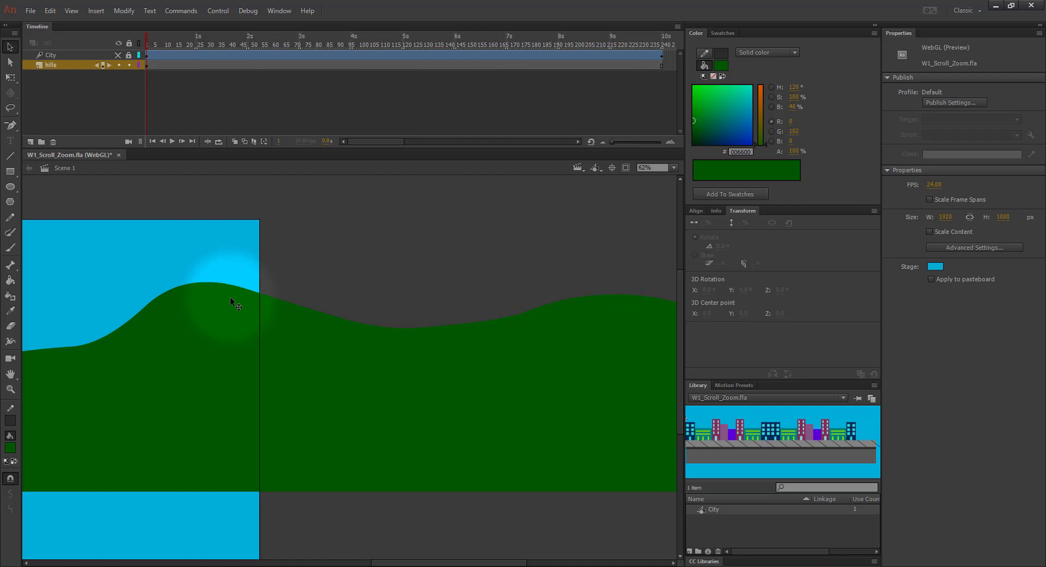
scroll(230, 297, down, 1)
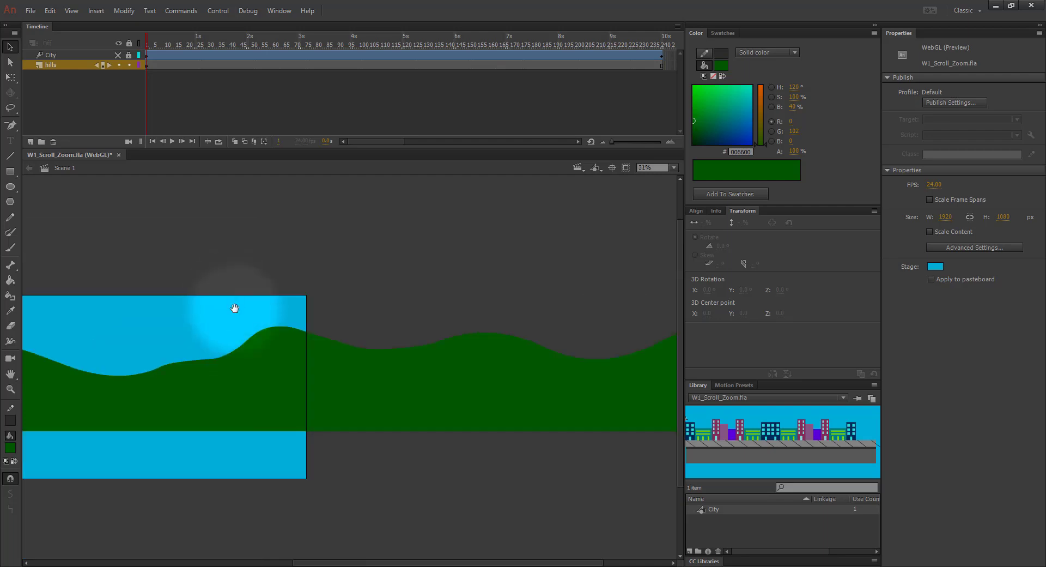
drag(214, 389, 387, 381)
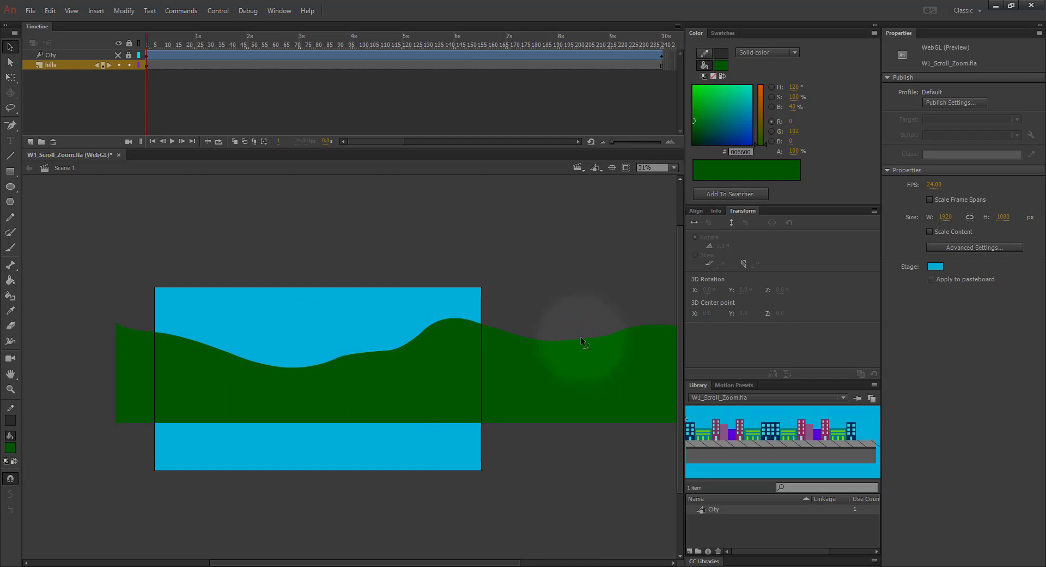
mouse_move(579, 341)
mouse_down()
mouse_move(577, 322)
mouse_move(597, 339)
mouse_move(571, 350)
mouse_up()
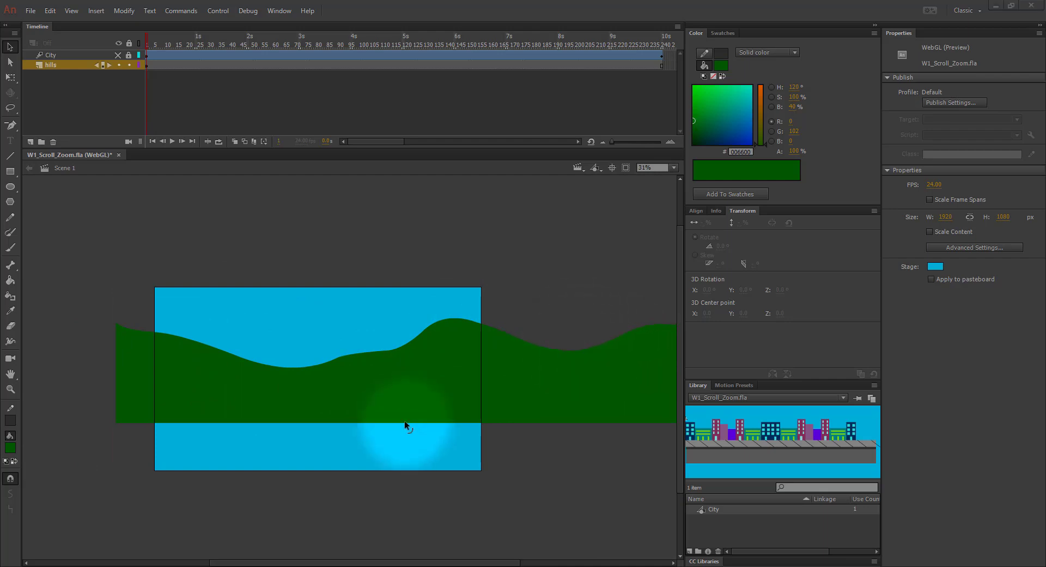
Step: Select the green hills shape and change its fill type from solid color to a linear gradient
click(393, 386)
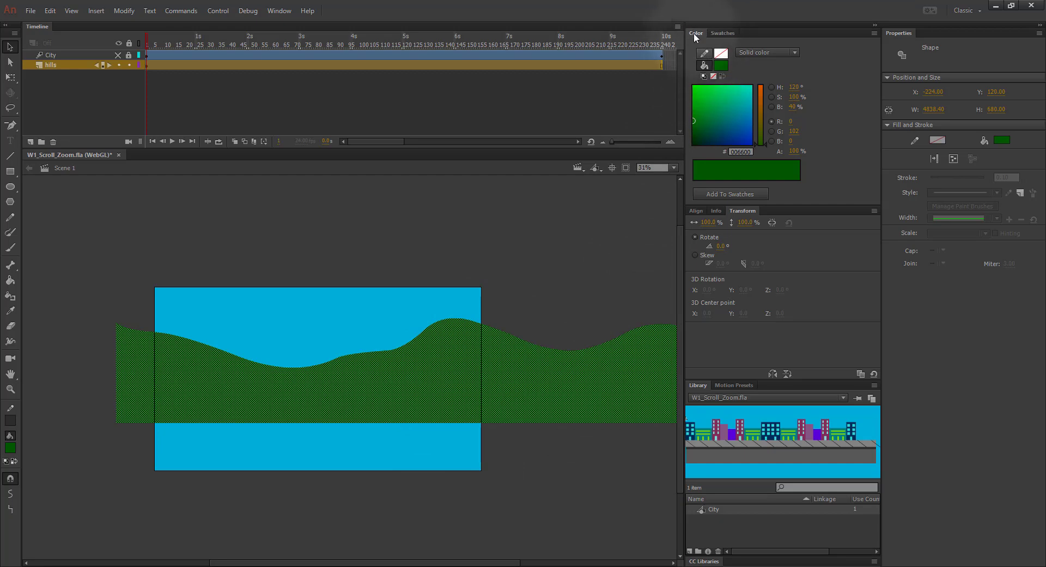
click(284, 12)
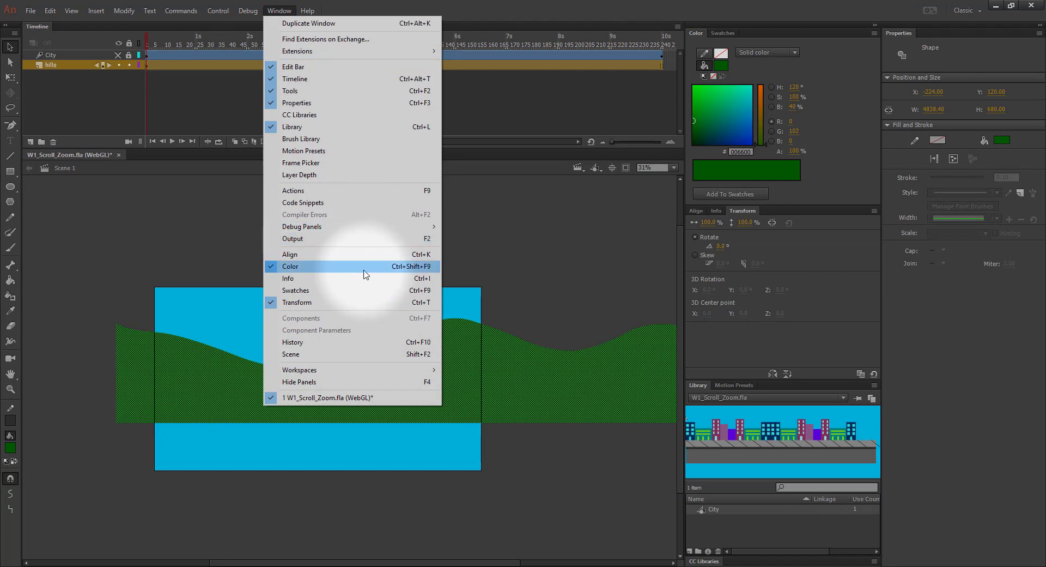
click(695, 31)
click(726, 33)
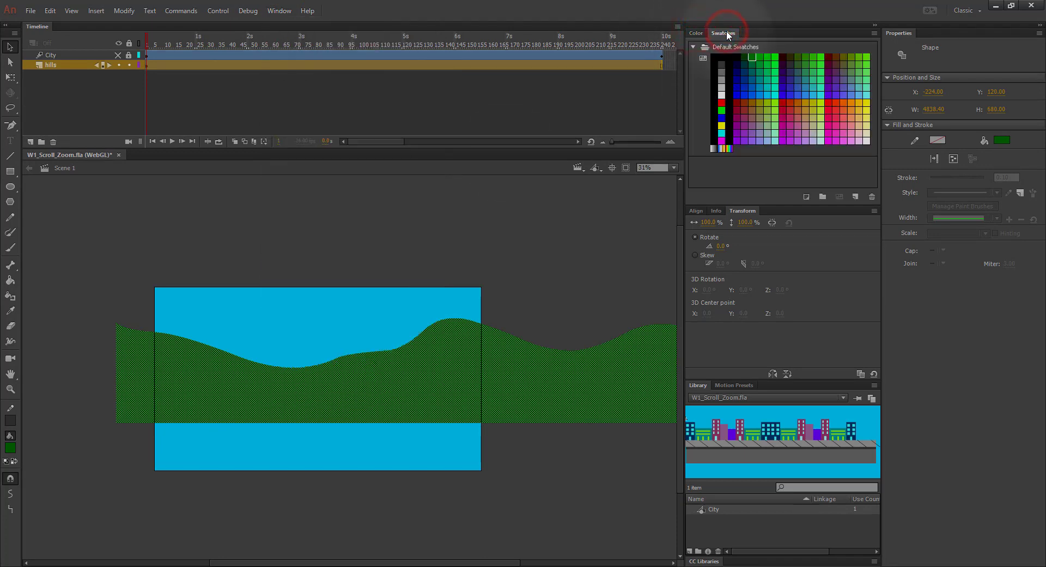
click(696, 33)
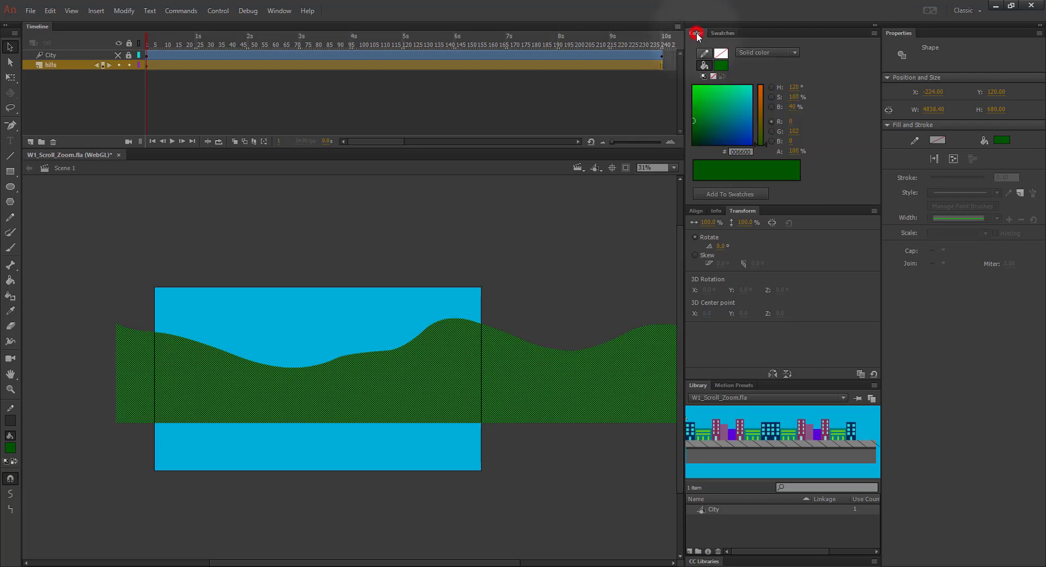
click(768, 52)
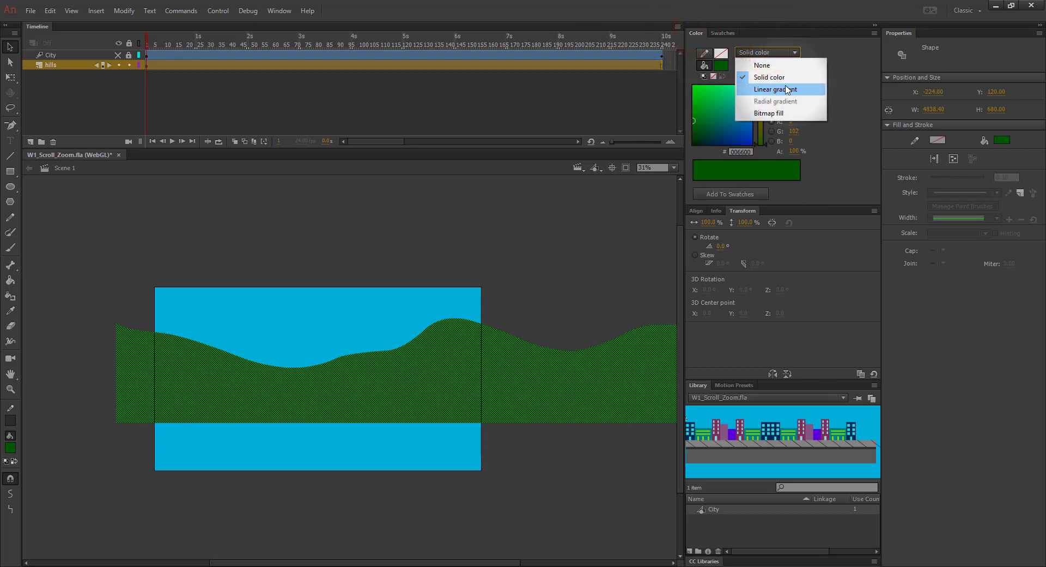
click(787, 90)
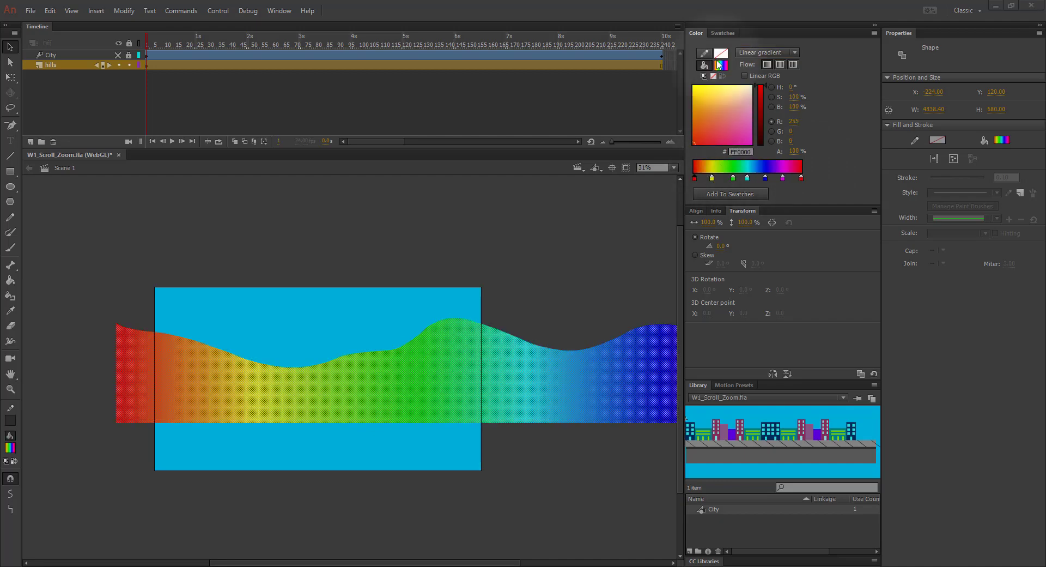
Step: Replace the hills' rainbow fill with the preset white-to-black linear gradient
click(719, 64)
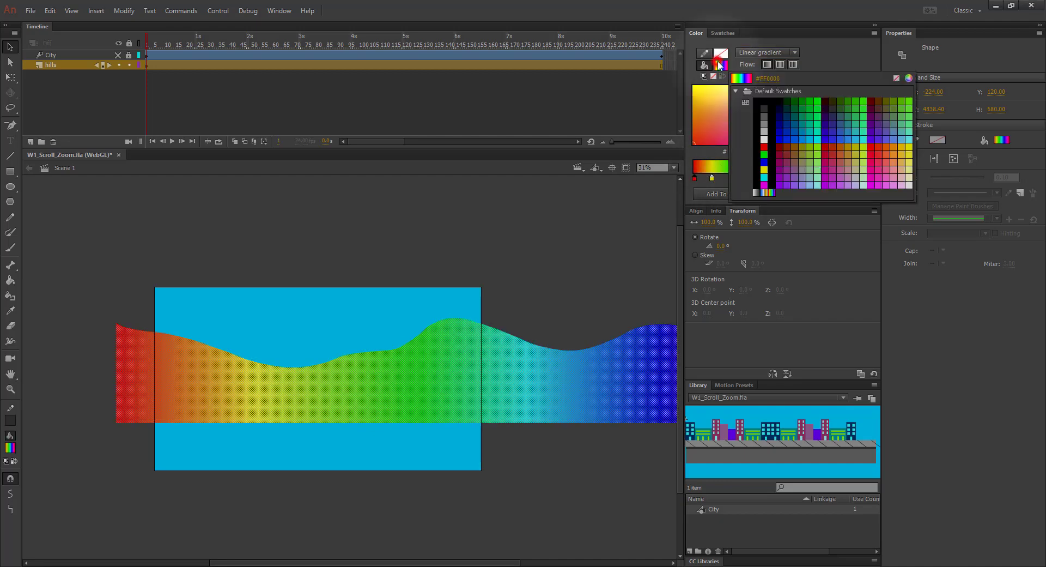
click(773, 192)
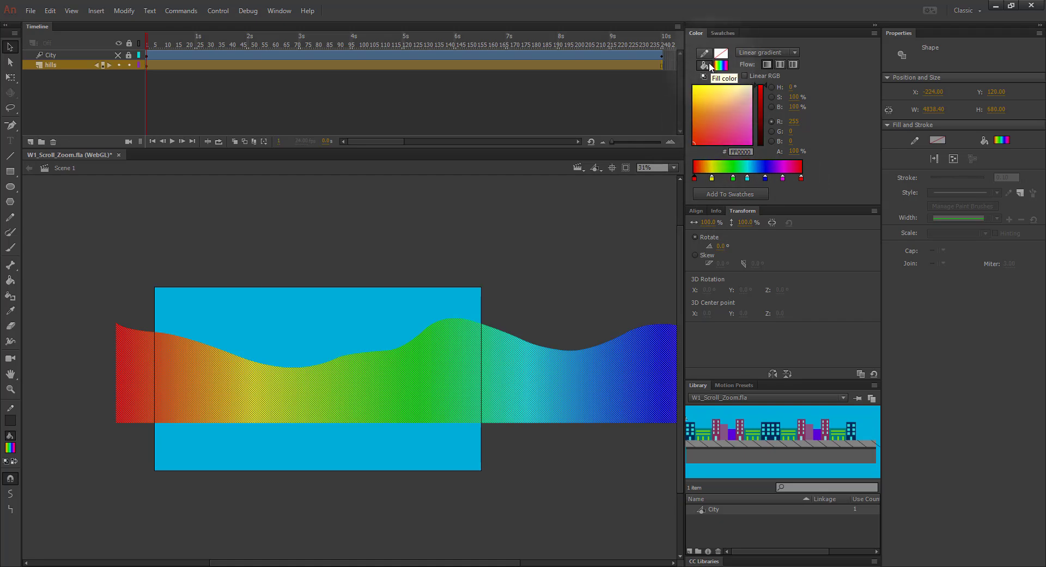
click(727, 66)
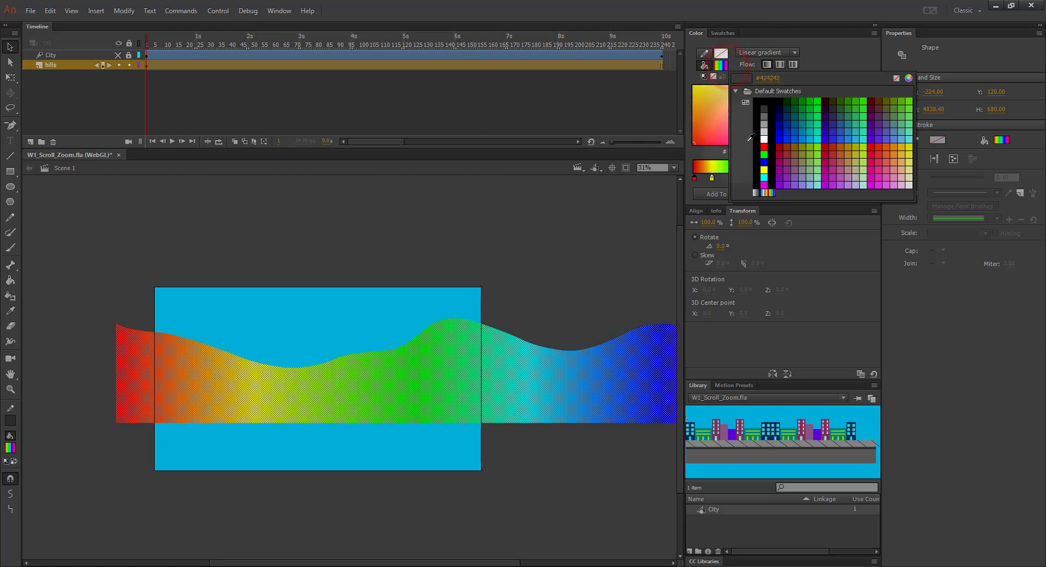
click(758, 193)
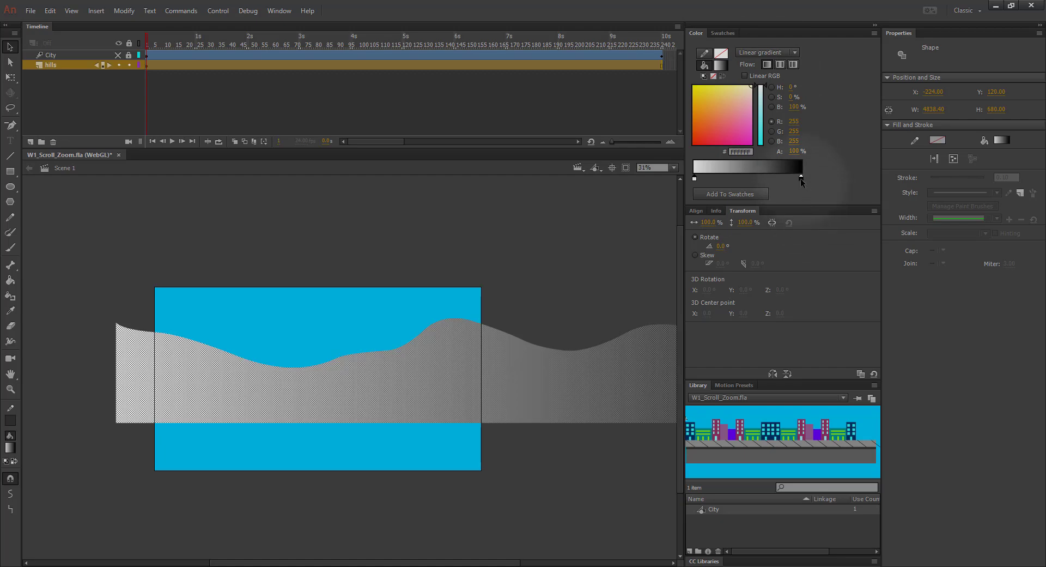
Step: Recolor the gradient's black end to dark green 004331 and set an adjacent stop to 006633
click(800, 178)
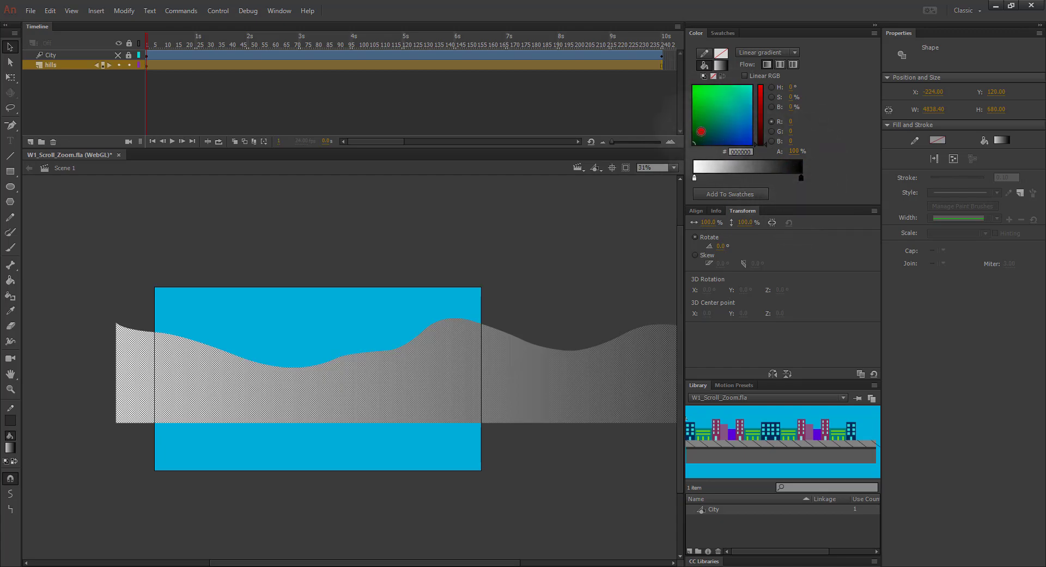
click(703, 127)
drag(704, 127, 704, 129)
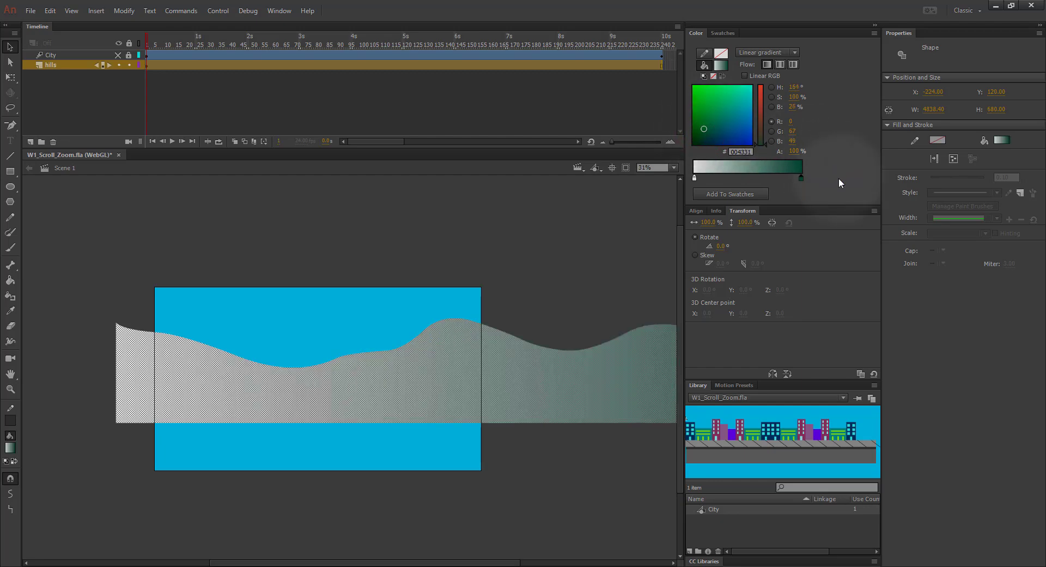
click(800, 177)
click(801, 178)
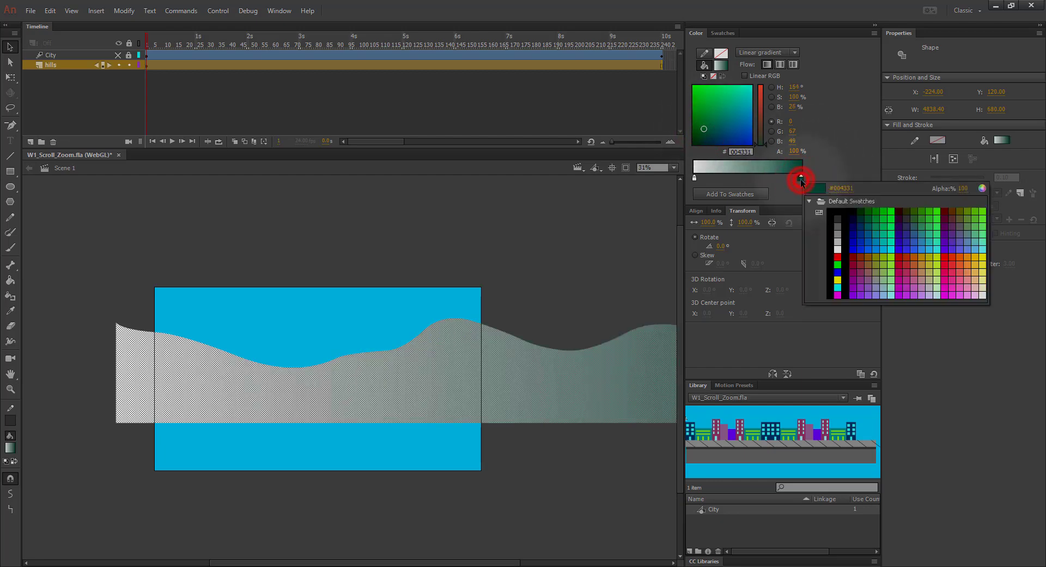
click(871, 217)
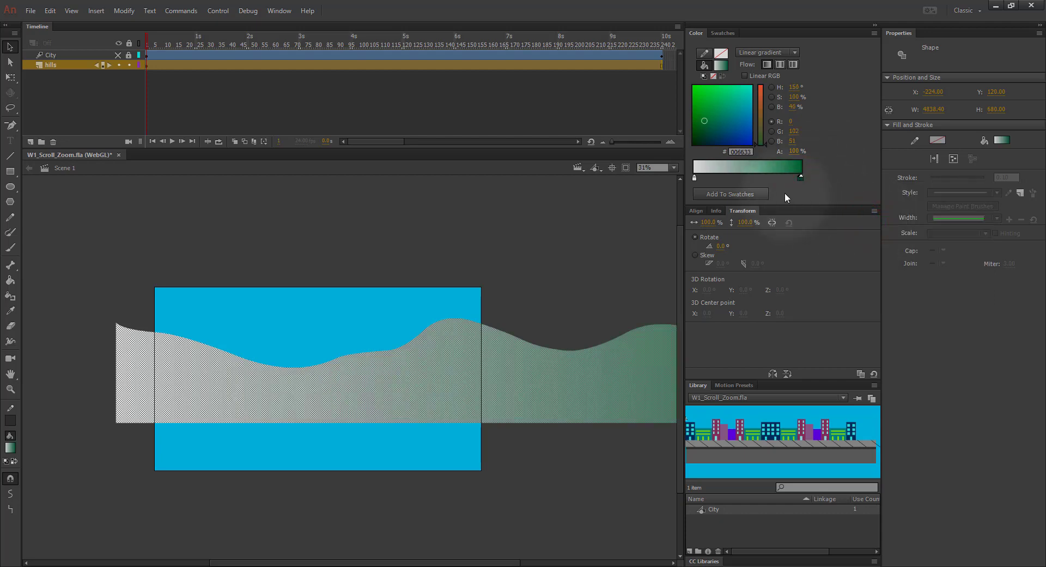
click(799, 179)
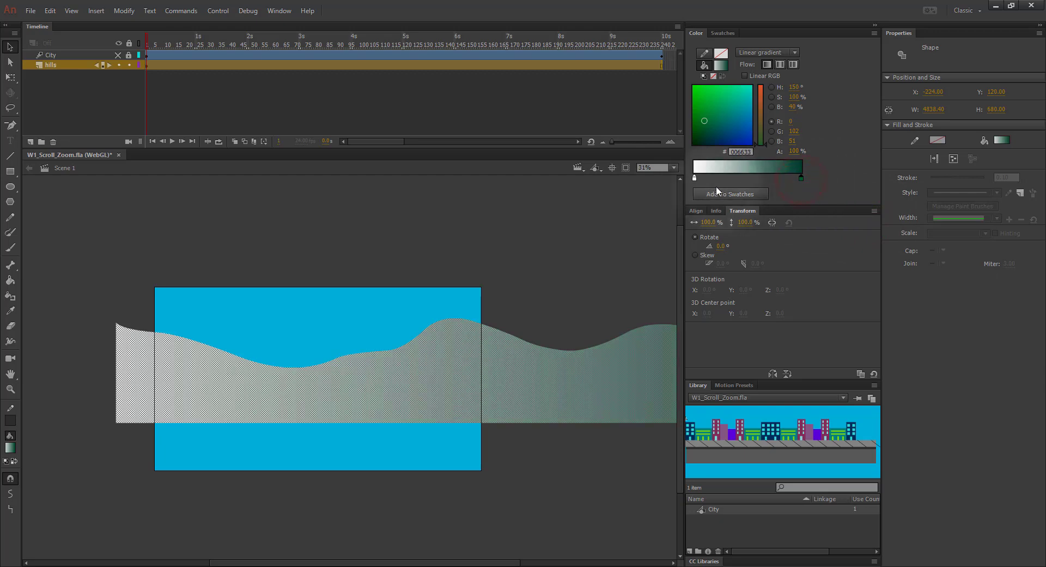
Step: Set the gradient's white starting stop to bright green 00FF33
click(694, 178)
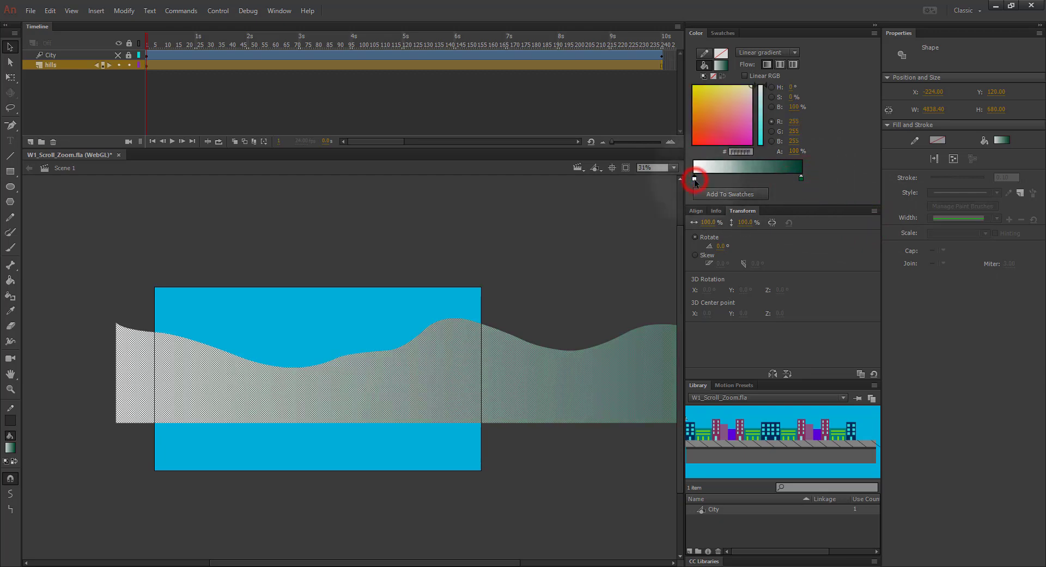
click(694, 178)
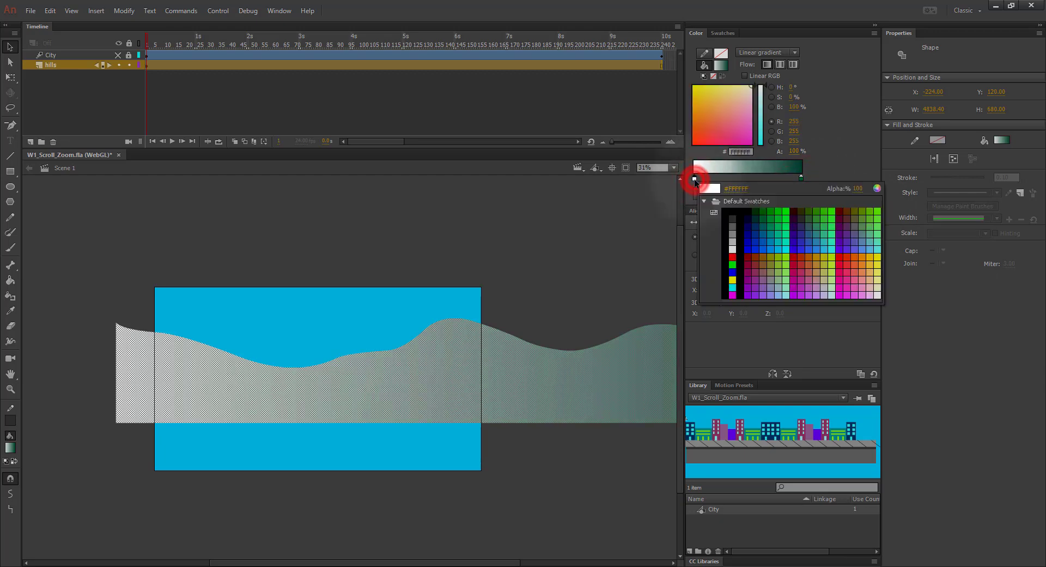
click(788, 218)
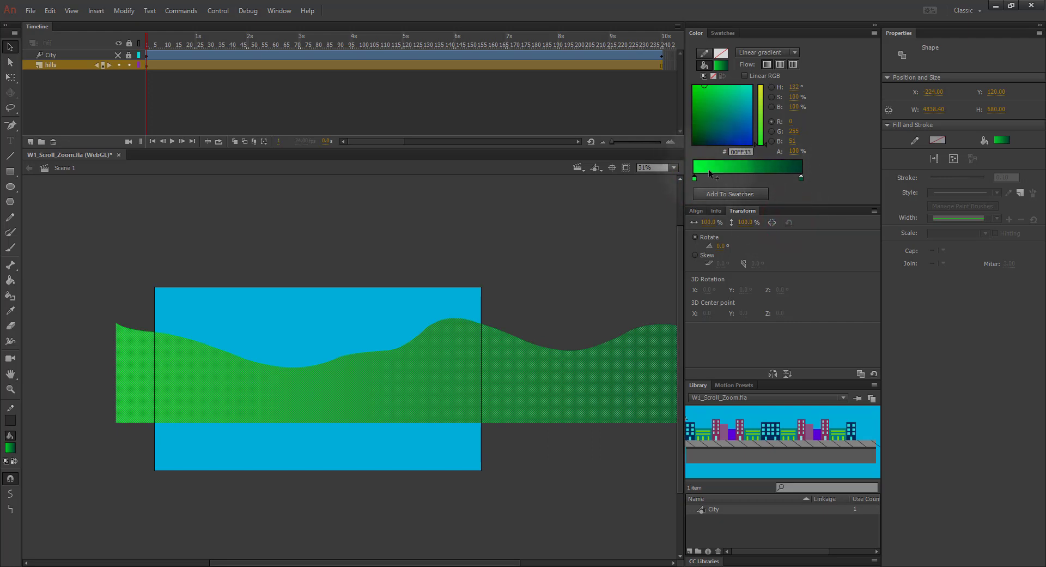
Step: Spread the dark green stops along the gradient, add a 009933 stop and shift it toward the bright green end
click(801, 178)
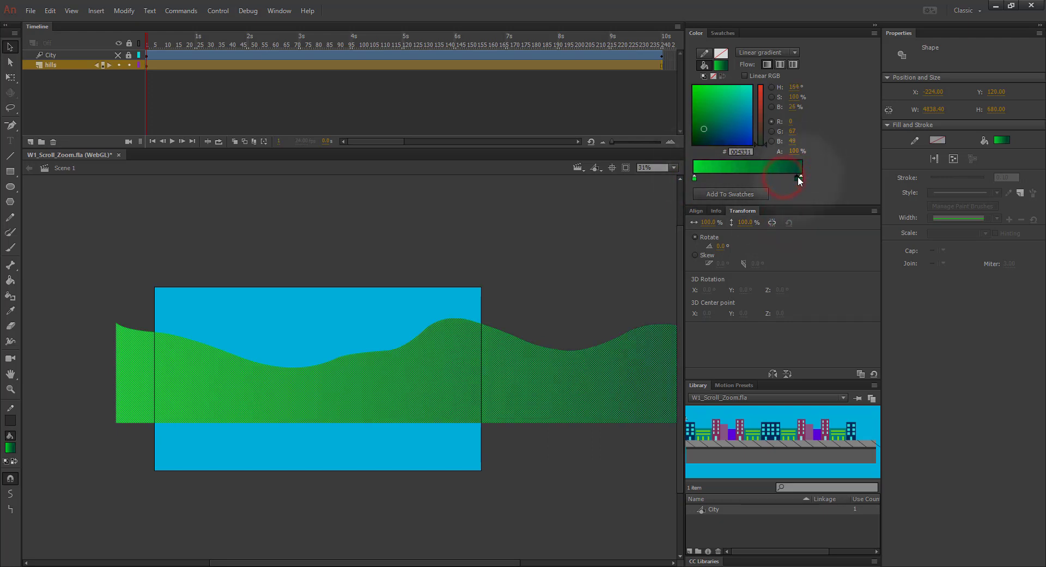
drag(800, 178, 782, 179)
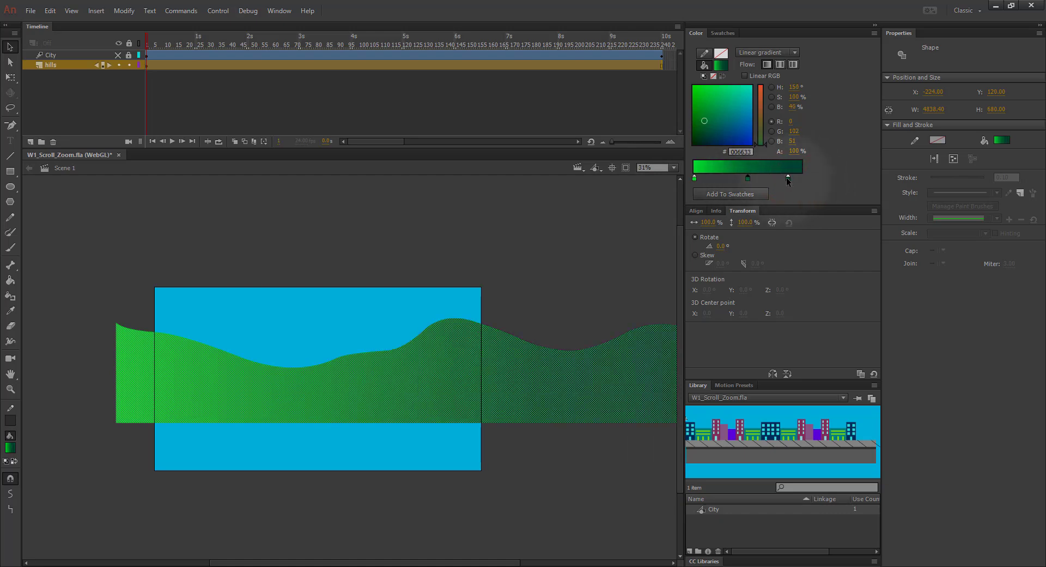
drag(787, 178, 802, 177)
click(780, 179)
click(781, 179)
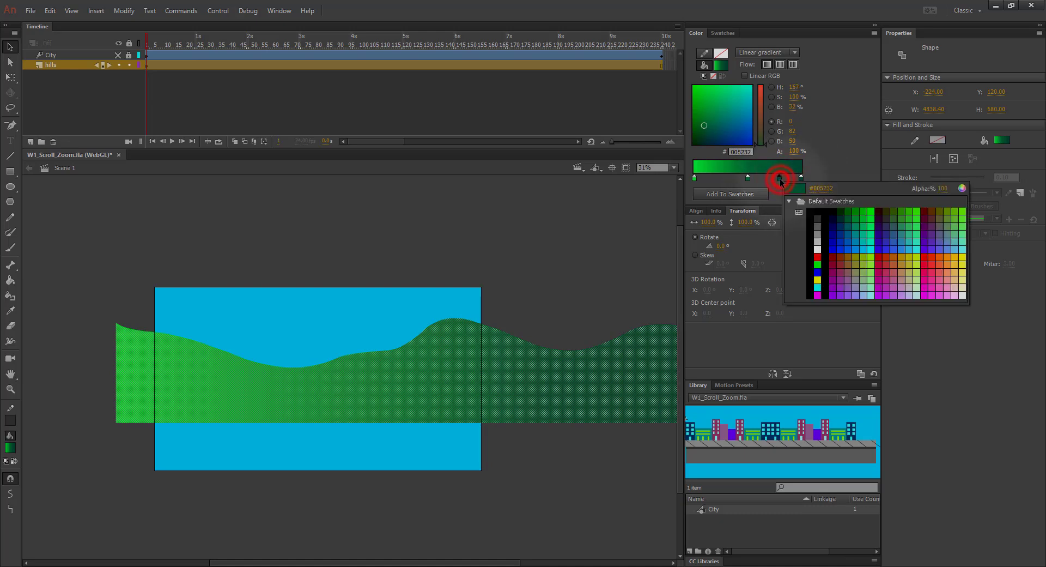
click(855, 219)
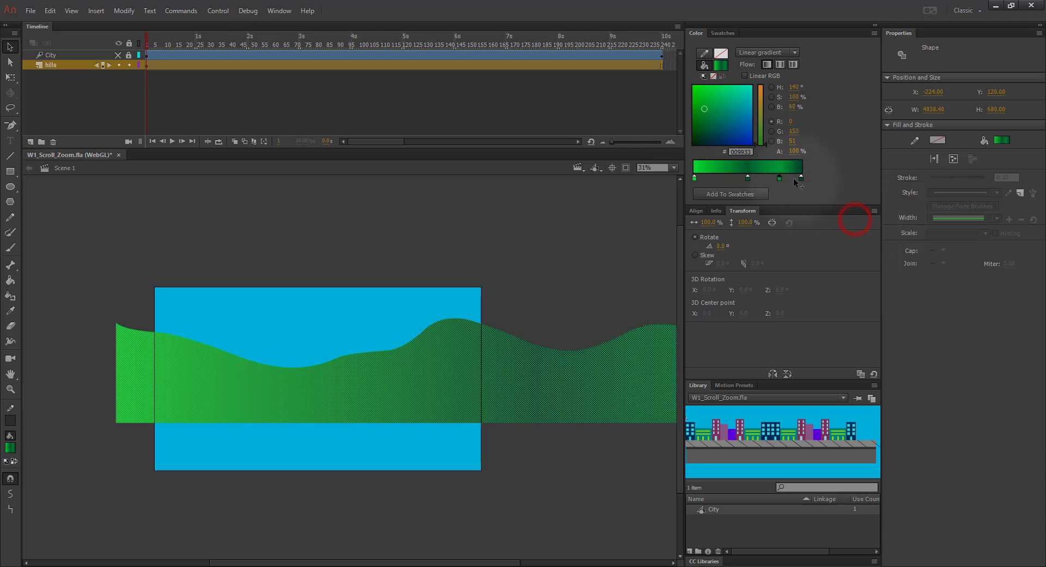
mouse_move(779, 179)
mouse_down()
mouse_move(728, 177)
mouse_move(767, 175)
mouse_up()
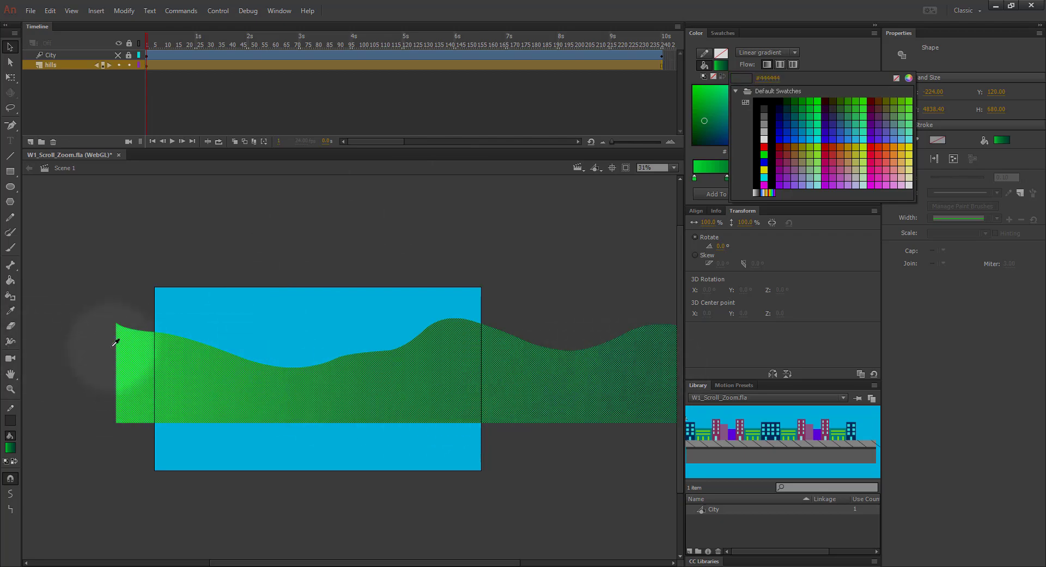
Step: Redirect the hills' gradient vertically with the Paint Bucket tool, running from bright green crests down to dark green below the stage
key(ctrl+minus)
key(Escape)
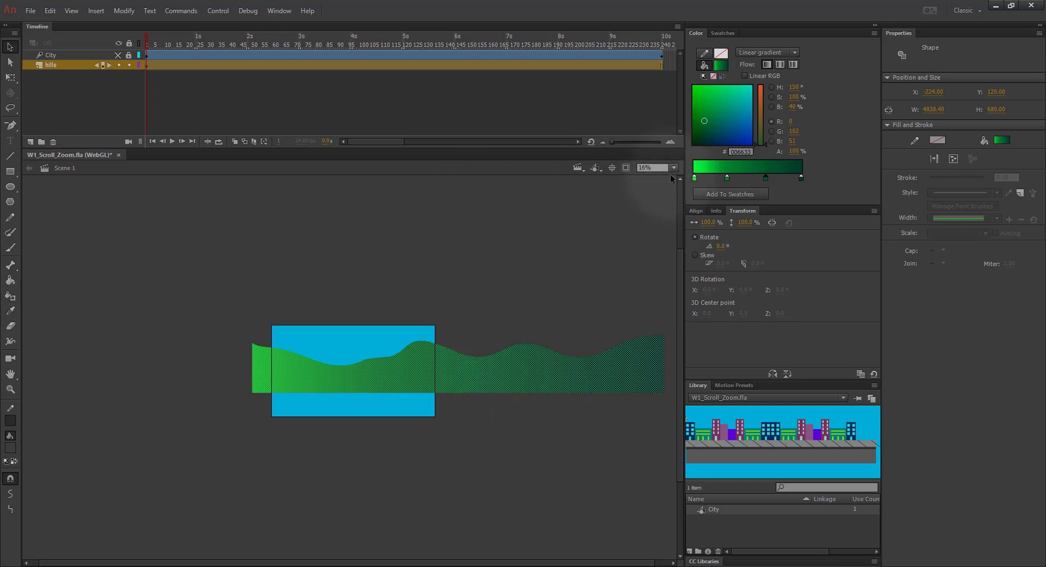
click(11, 280)
key(v)
click(44, 323)
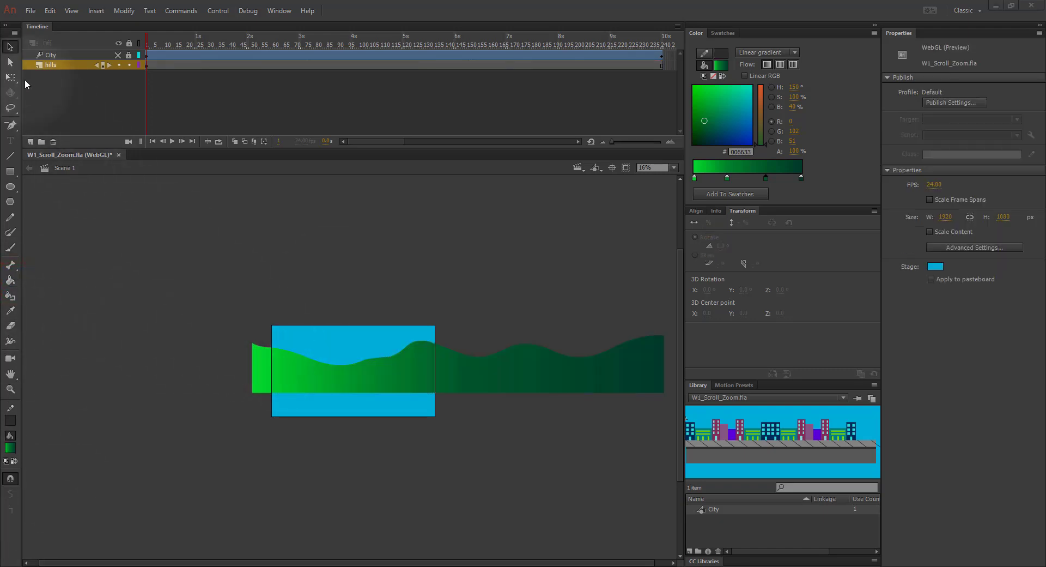
click(459, 379)
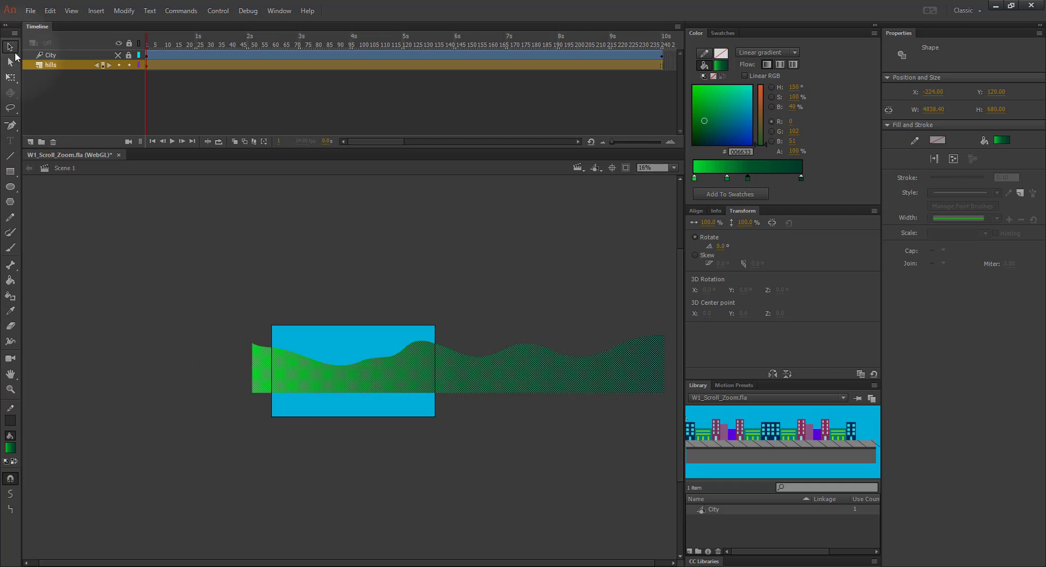
click(10, 49)
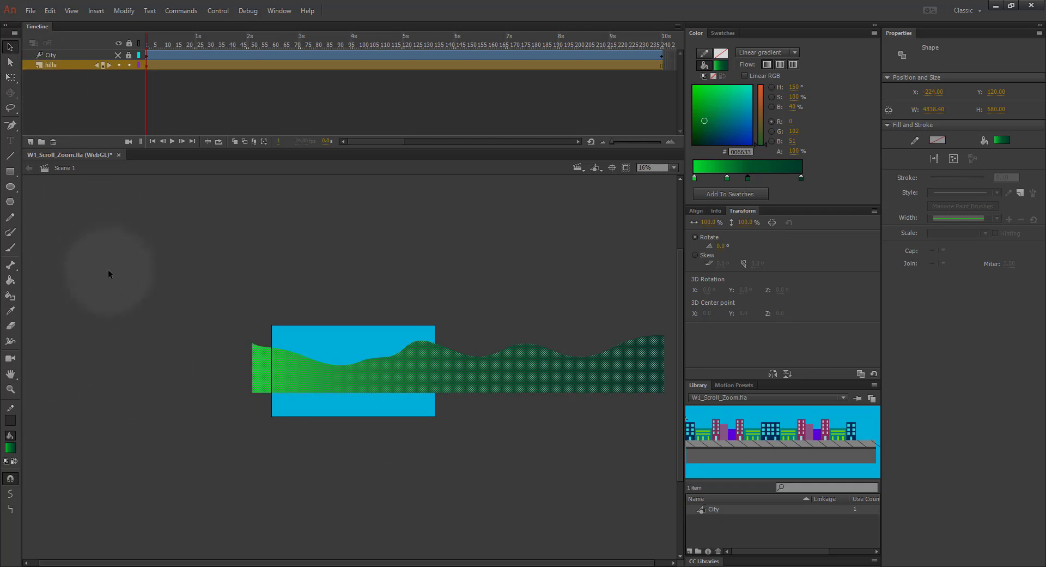
click(127, 303)
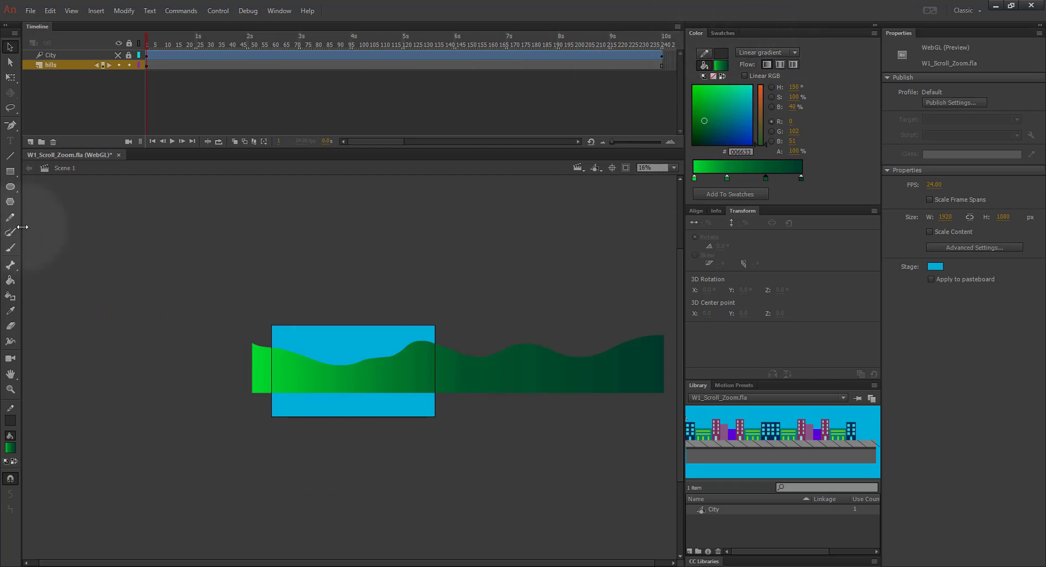
click(10, 282)
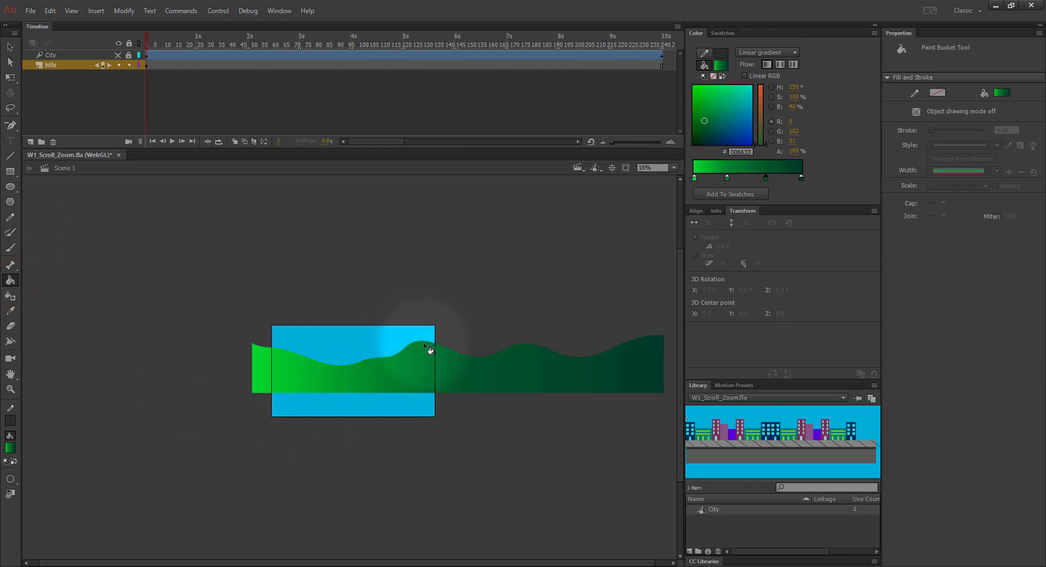
mouse_move(423, 342)
mouse_down()
mouse_move(431, 382)
mouse_move(455, 375)
mouse_move(377, 372)
mouse_move(460, 370)
mouse_move(356, 370)
mouse_move(425, 359)
mouse_move(426, 412)
mouse_up()
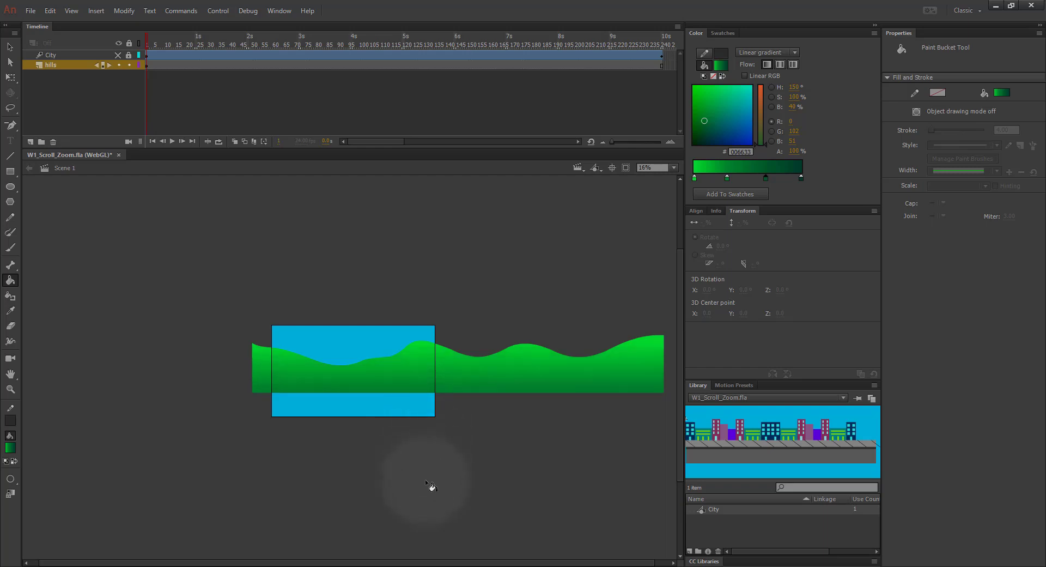
mouse_move(425, 481)
mouse_down()
mouse_move(424, 357)
mouse_move(425, 406)
mouse_up()
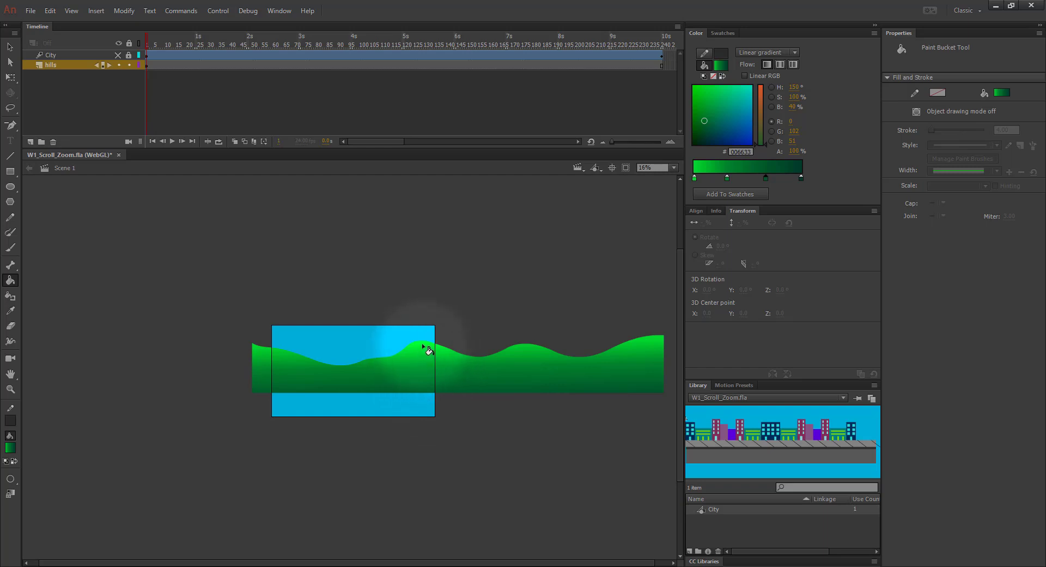
mouse_move(429, 349)
mouse_down()
mouse_move(424, 468)
mouse_move(439, 465)
mouse_move(423, 442)
mouse_move(425, 414)
mouse_move(480, 386)
mouse_move(354, 390)
mouse_move(462, 413)
mouse_move(446, 419)
mouse_move(470, 410)
mouse_move(383, 405)
mouse_move(437, 403)
mouse_move(427, 450)
mouse_up()
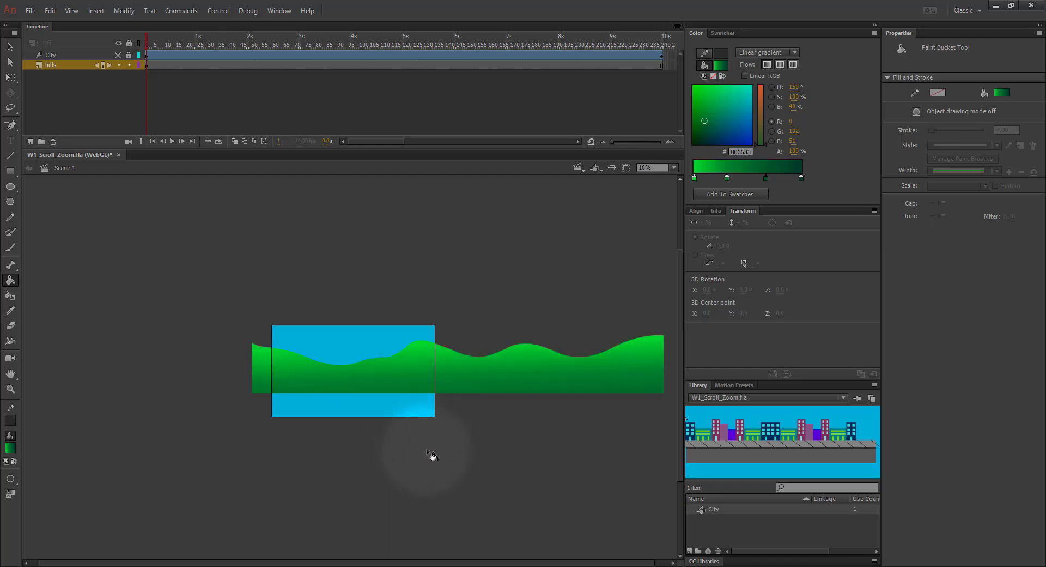
Step: Reapply the hills' vertical gradient with the Paint Bucket tool, keeping bright green crests and a darker green base
click(10, 47)
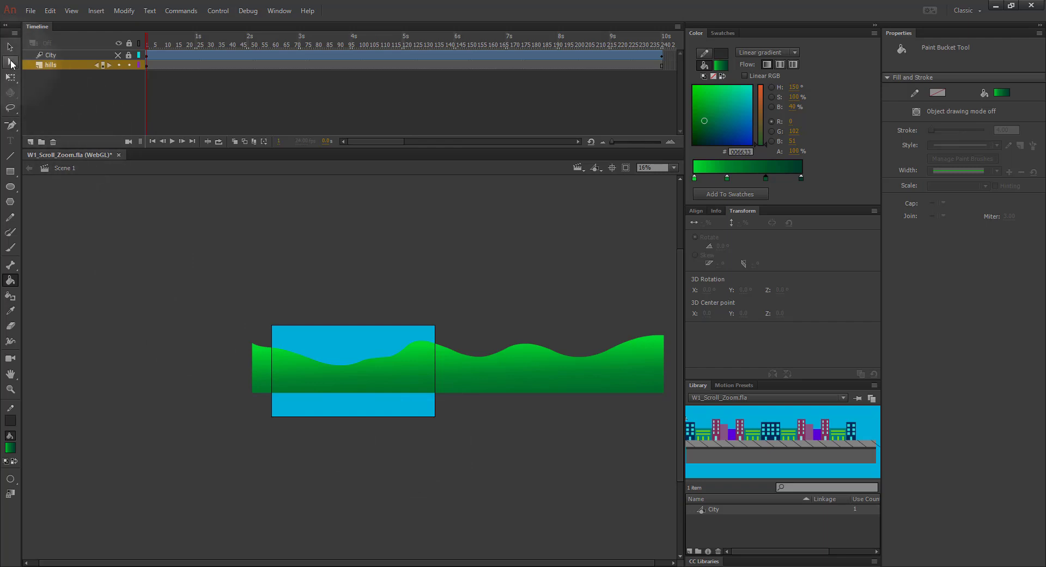
click(456, 380)
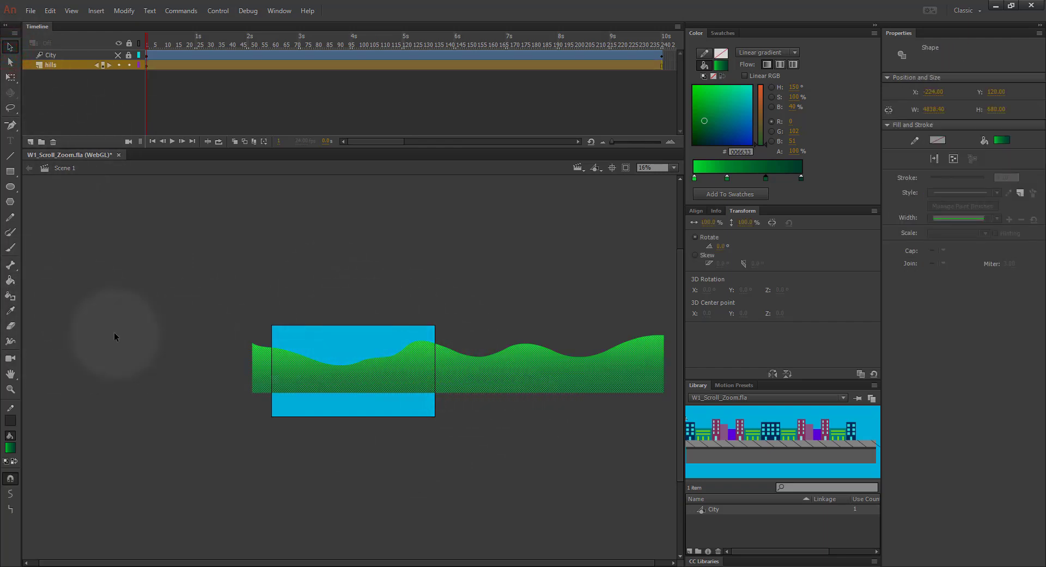
click(12, 282)
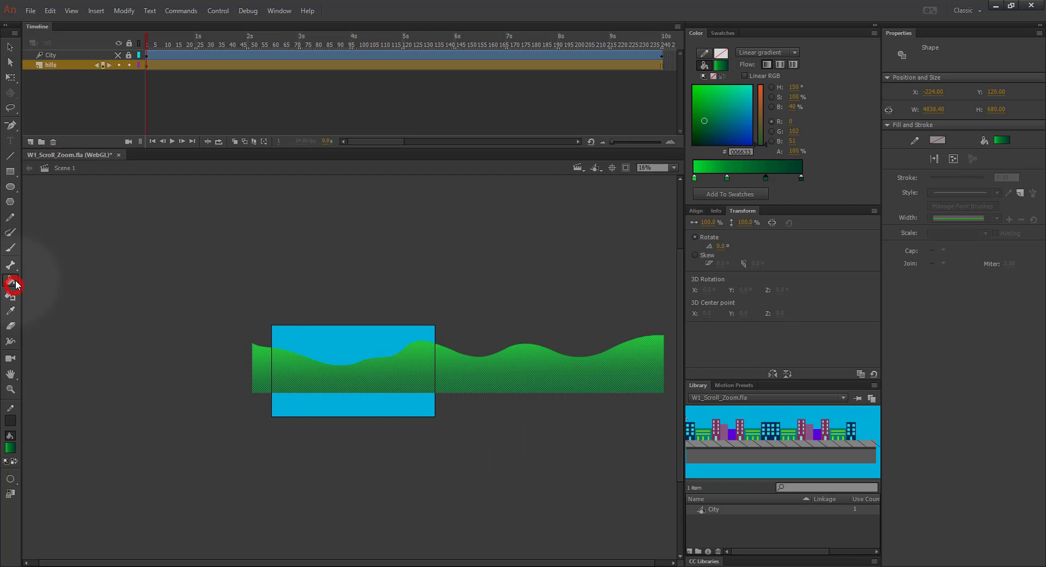
click(422, 348)
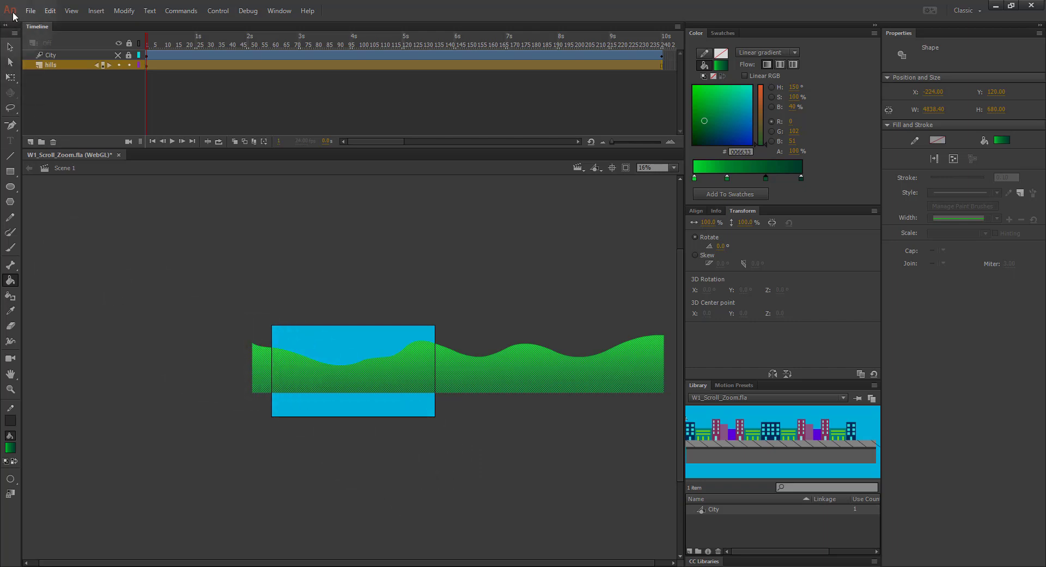
click(10, 47)
click(191, 275)
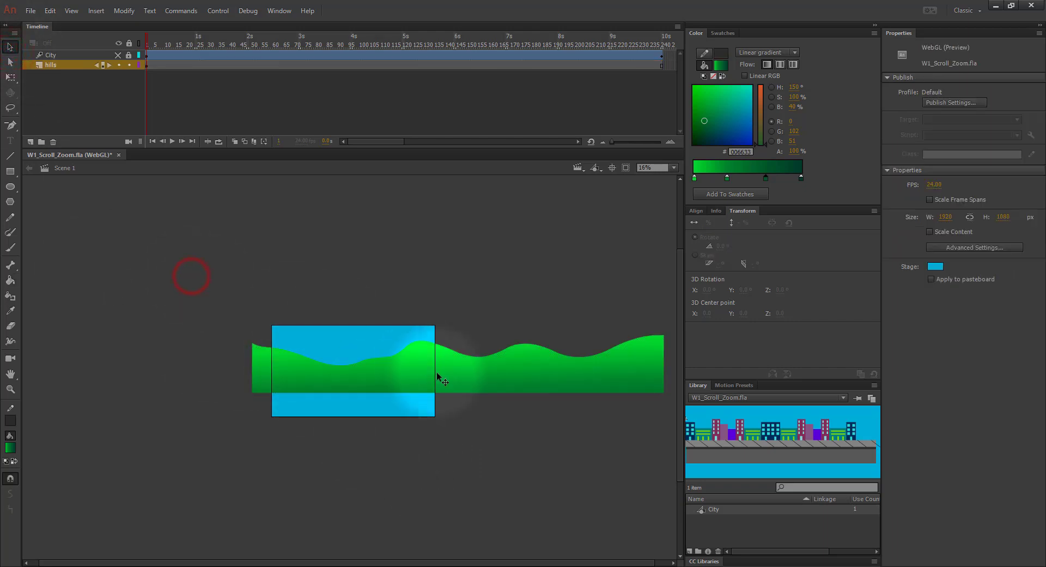
click(10, 280)
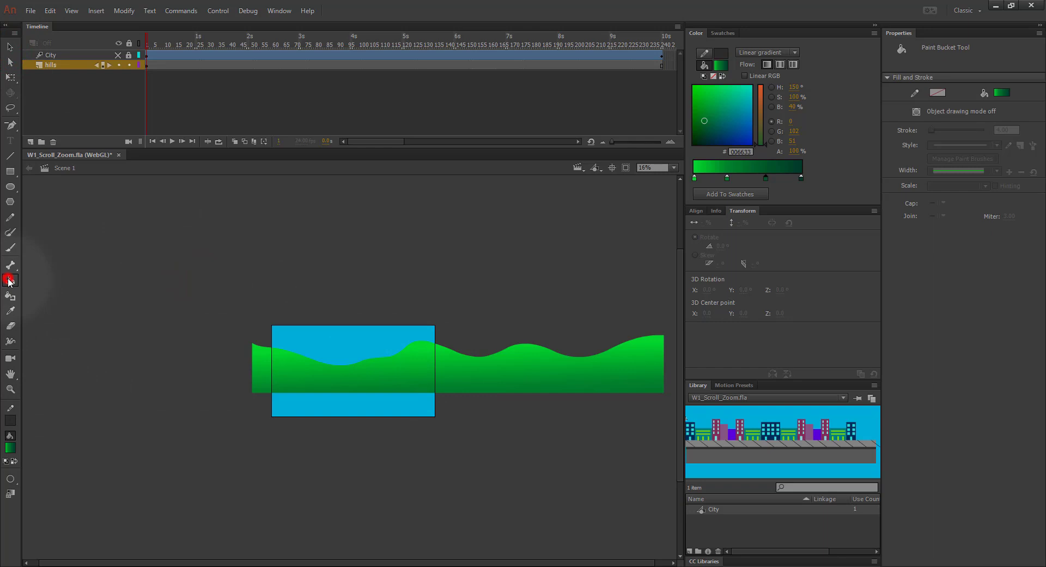
click(431, 353)
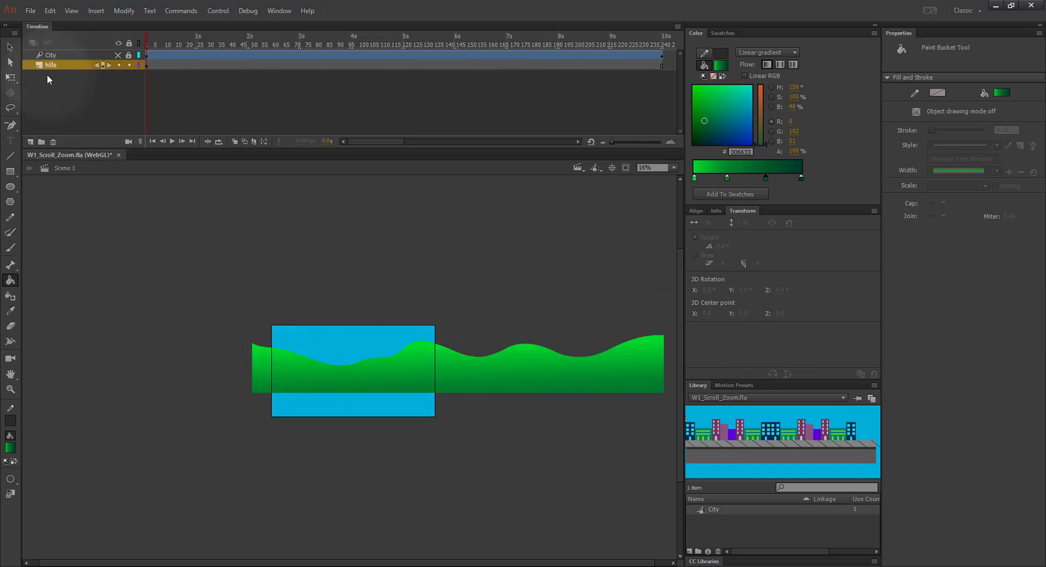
Step: Convert the hills shape to a graphic symbol named Hills, keeping it at its original position
click(10, 48)
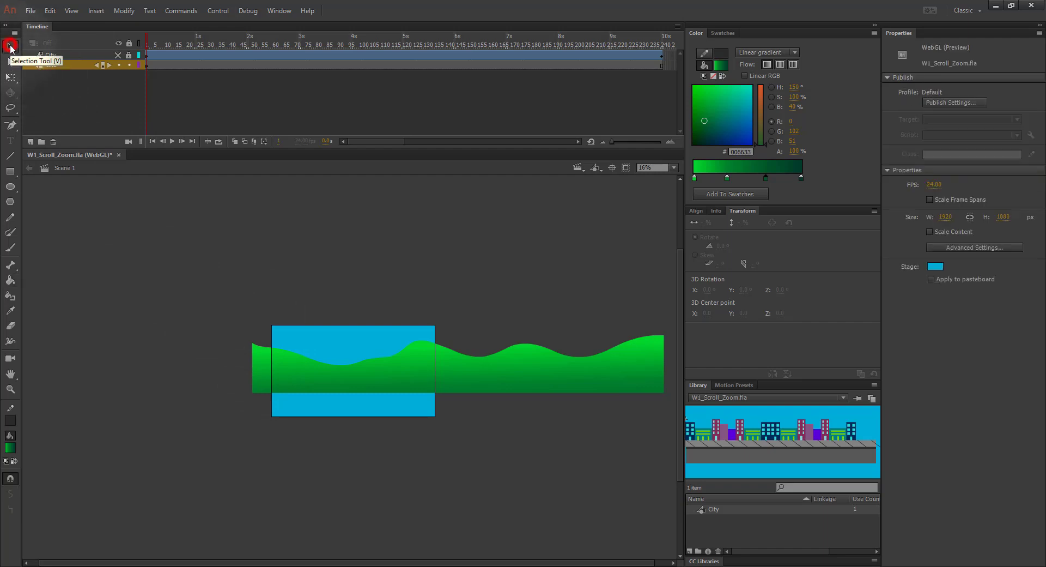
click(398, 377)
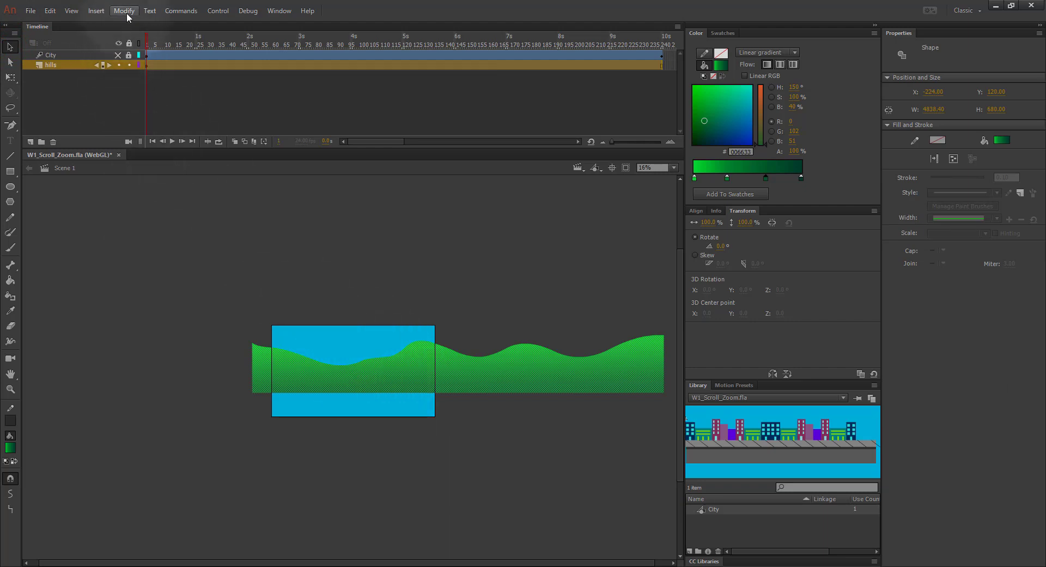
click(124, 11)
click(392, 383)
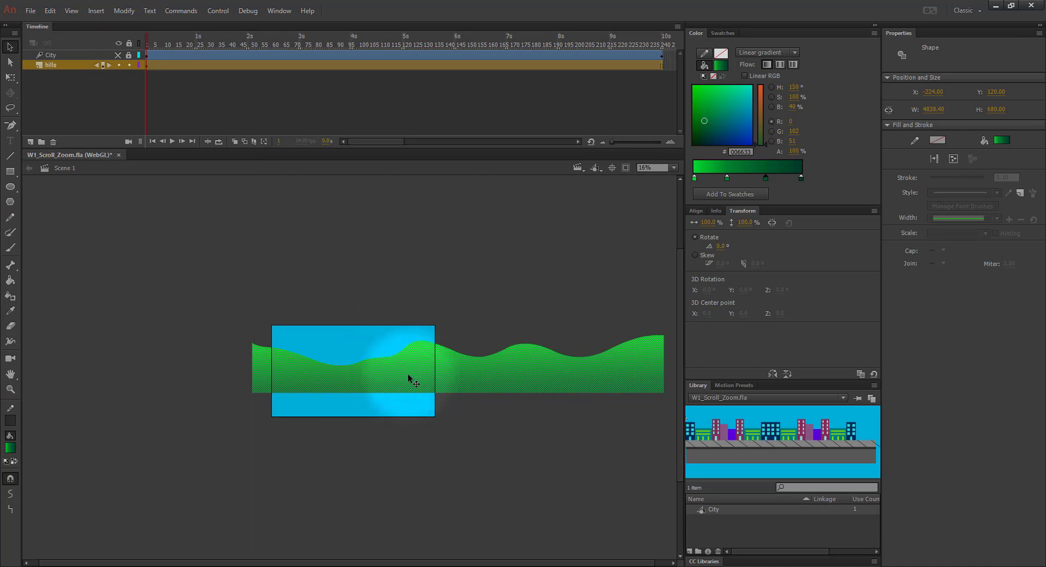
right_click(417, 367)
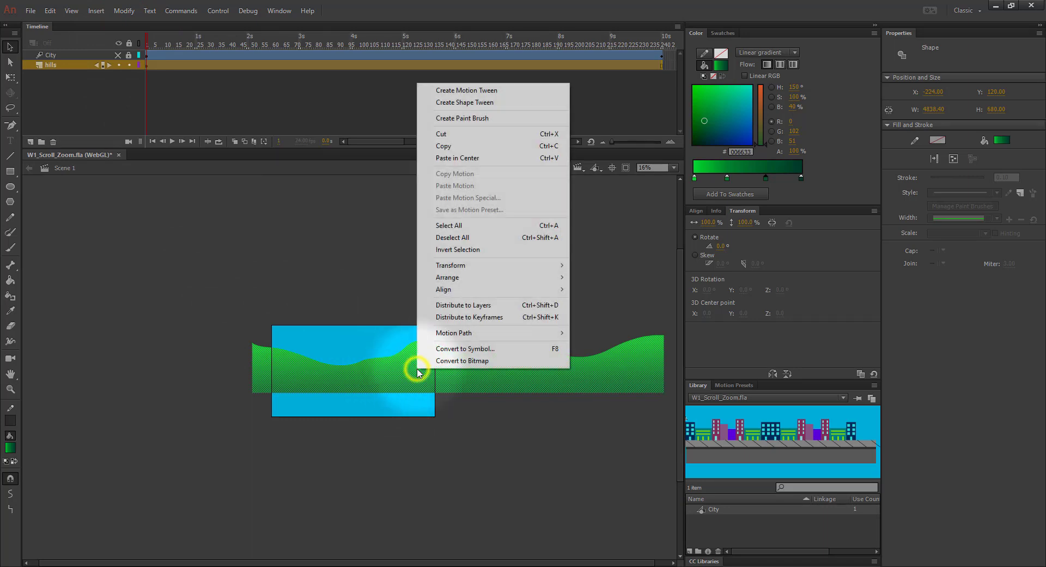
click(445, 351)
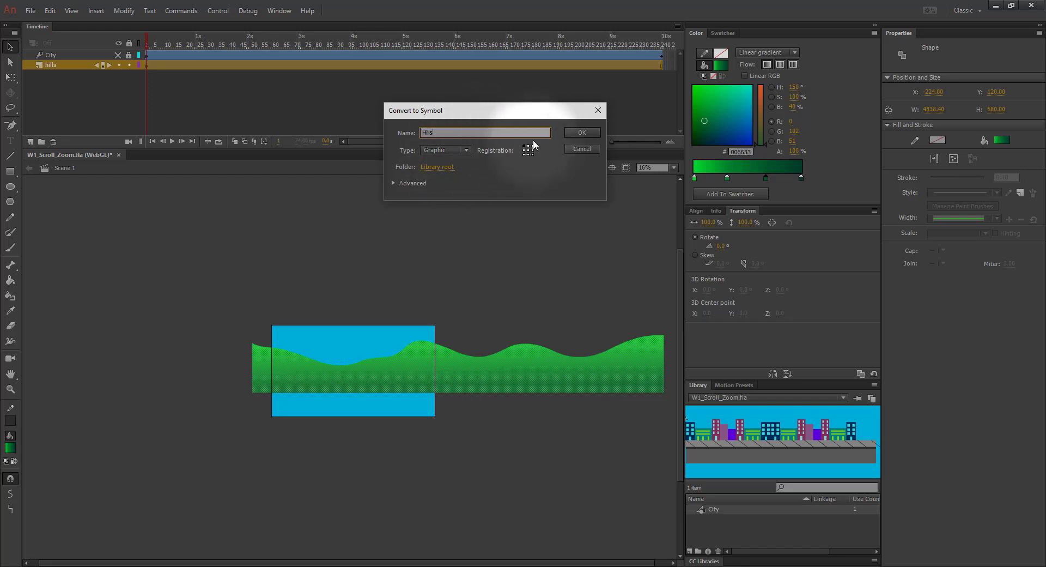
click(585, 134)
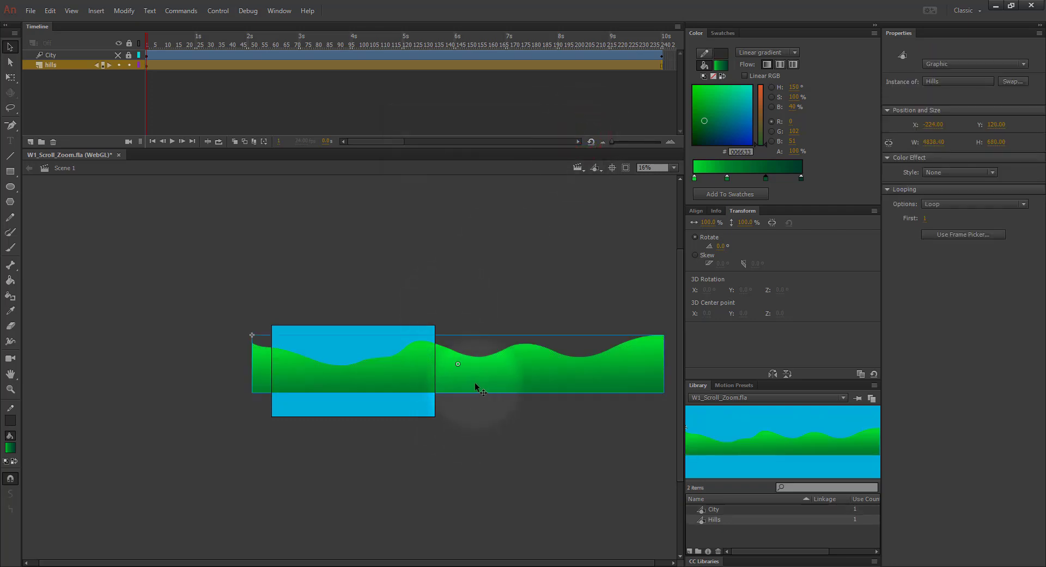
mouse_move(475, 381)
mouse_down()
mouse_move(432, 382)
mouse_move(471, 378)
mouse_up()
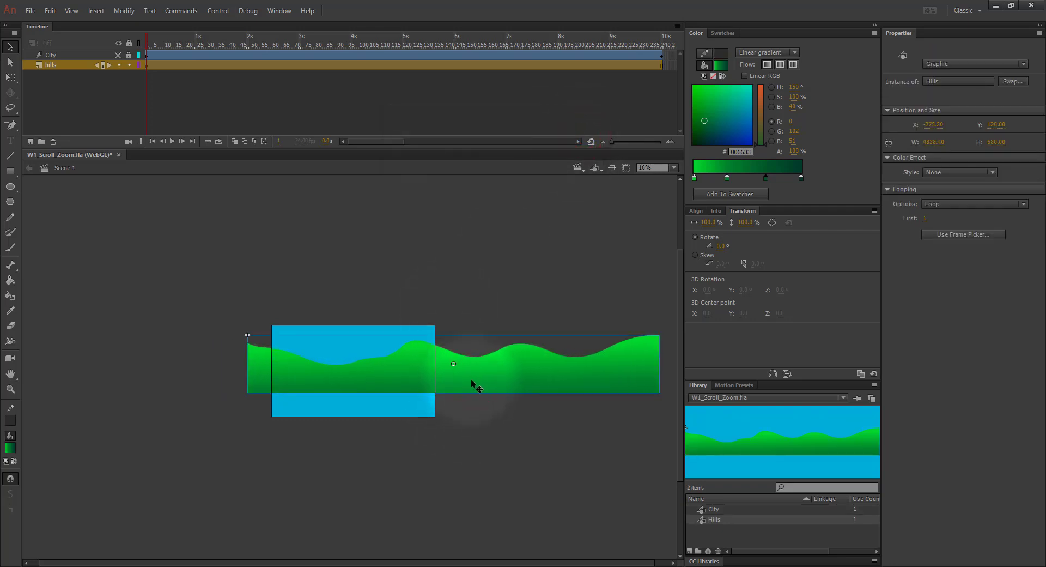
key(ctrl+z)
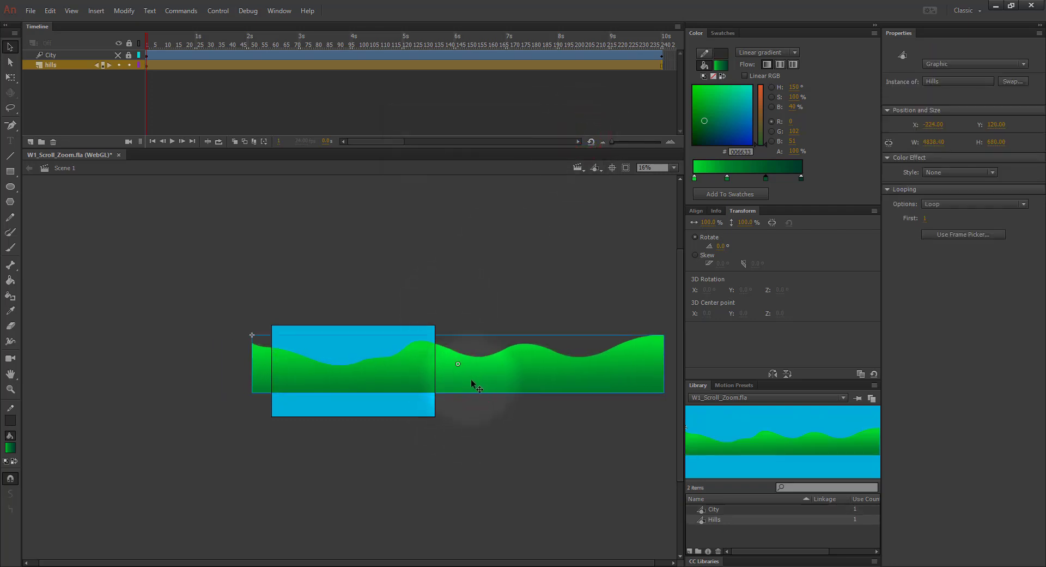
Step: Show the City layer again and create a motion tween on the hills layer
click(117, 55)
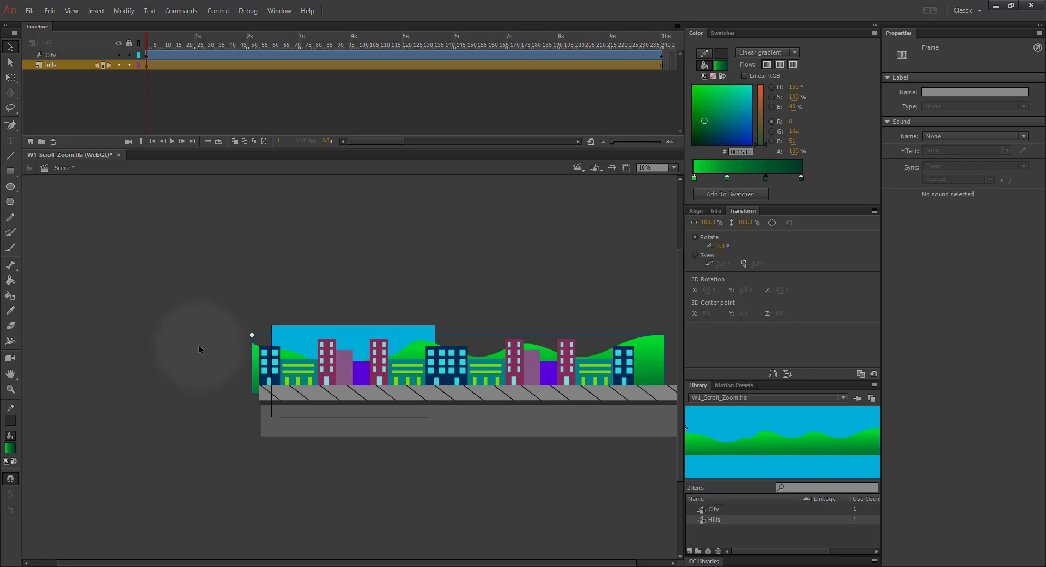
click(146, 67)
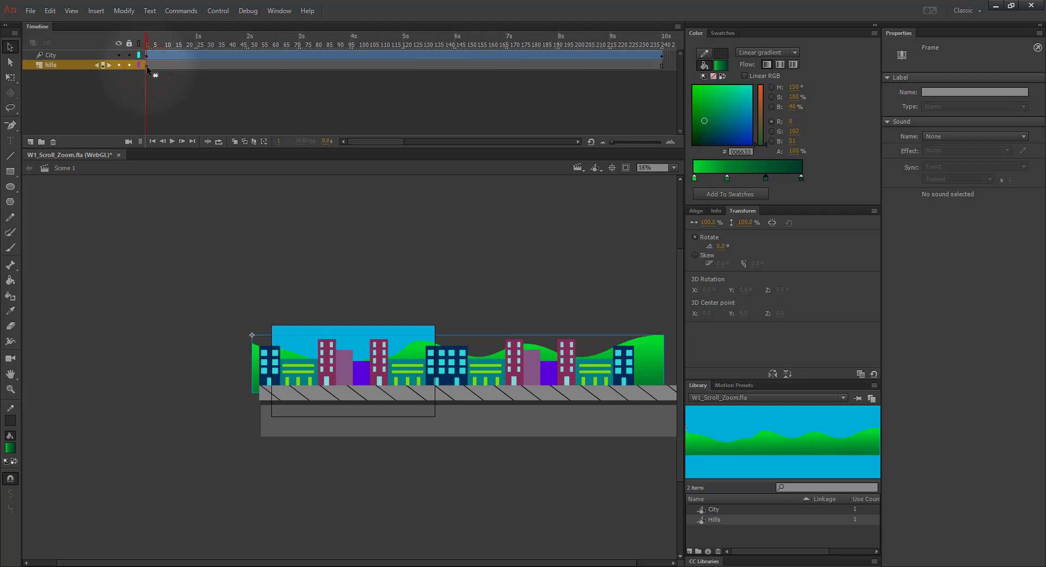
right_click(147, 67)
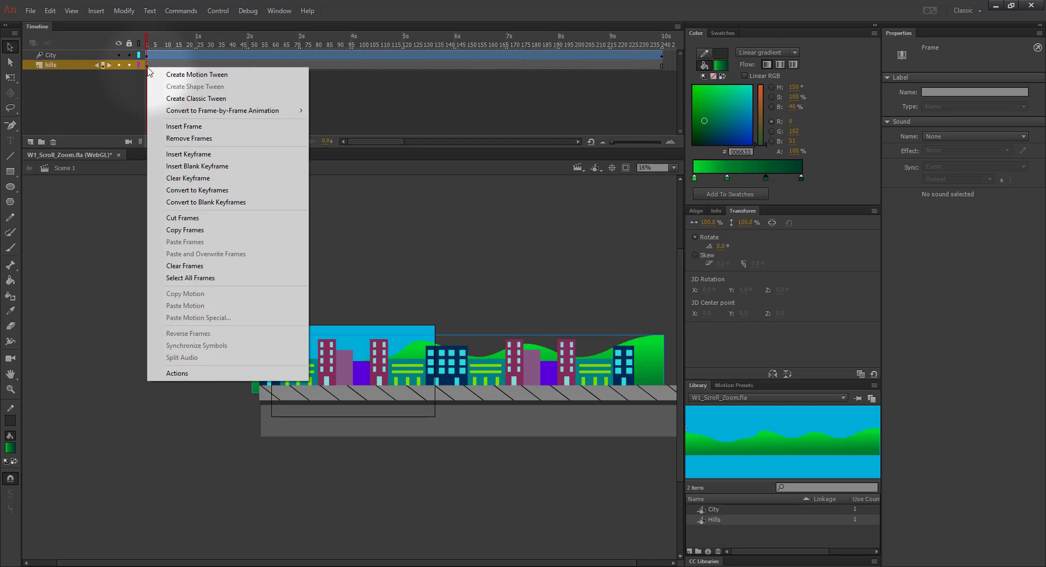
click(168, 71)
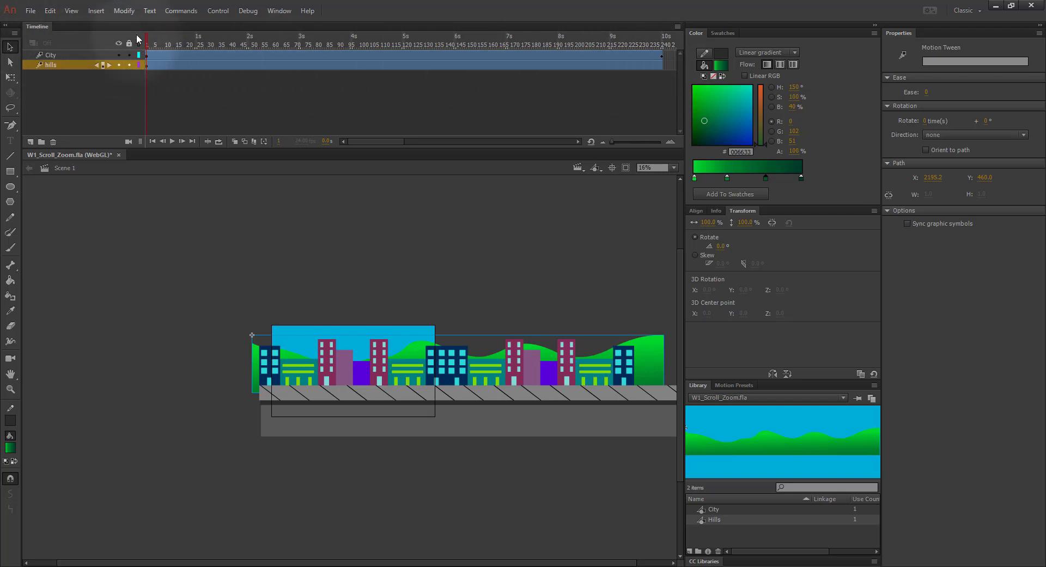
Step: At frame 240, slide the Hills symbol horizontally to the left, to about X -2700
mouse_move(147, 42)
mouse_down()
mouse_move(662, 46)
mouse_move(143, 25)
mouse_up()
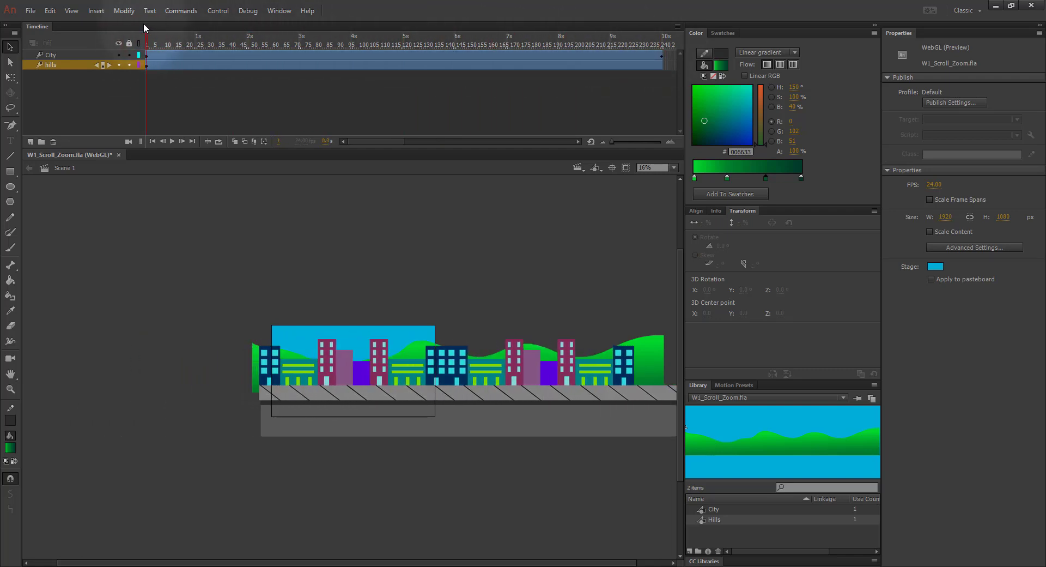
key(ctrl+minus)
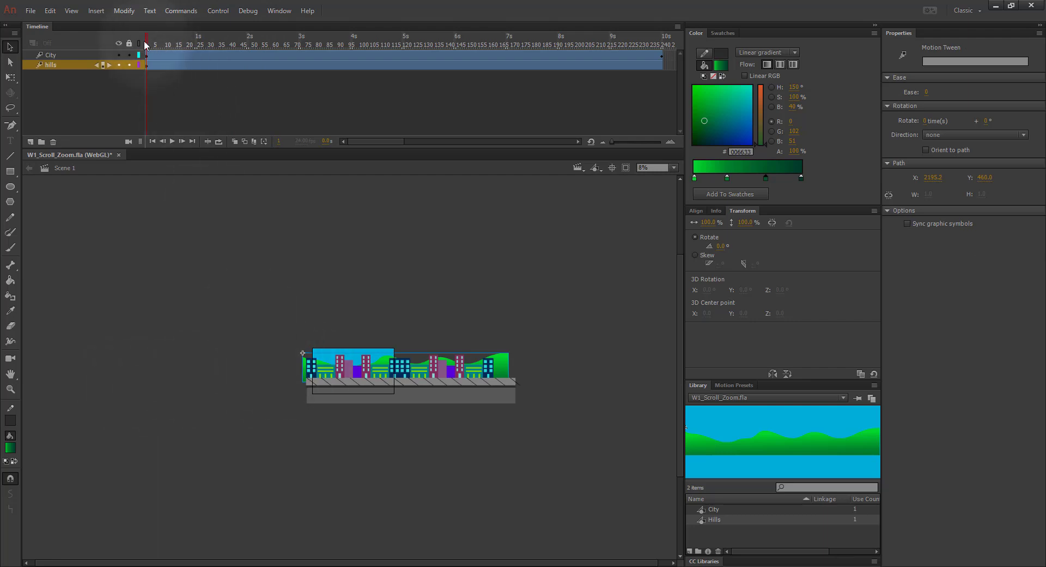
key(ctrl+equal)
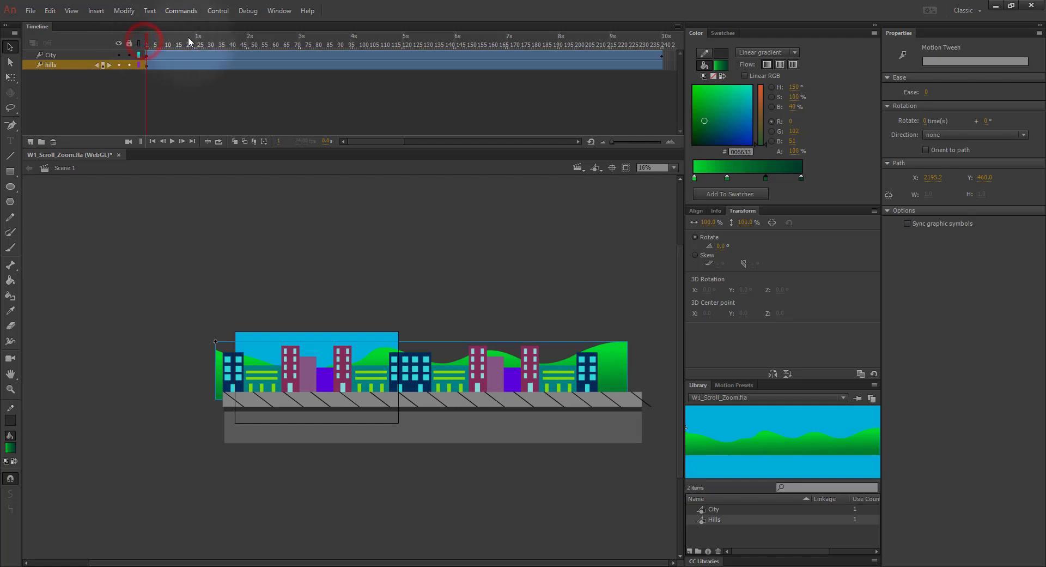
click(146, 45)
drag(209, 39, 662, 73)
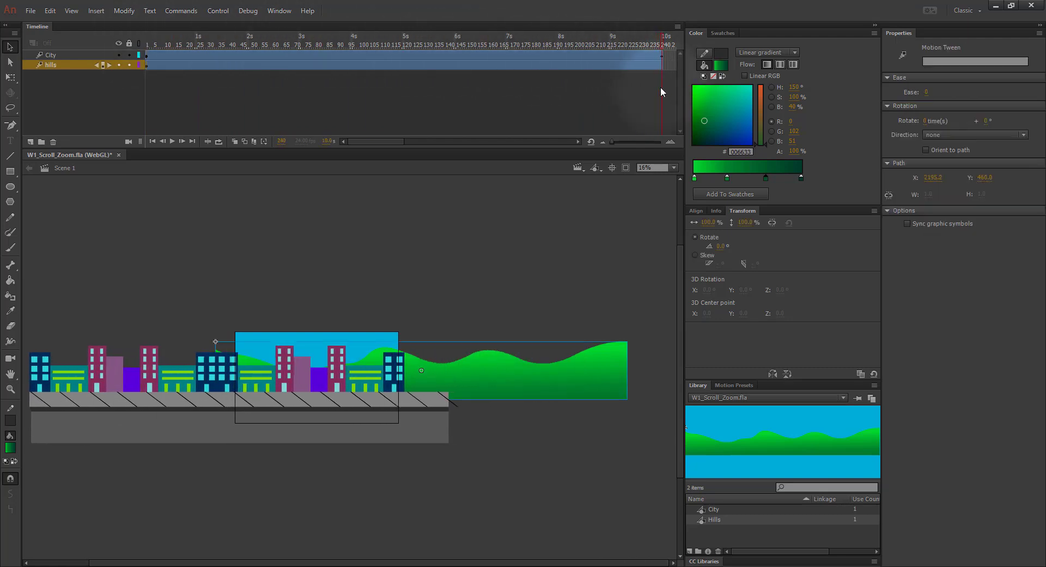
click(487, 383)
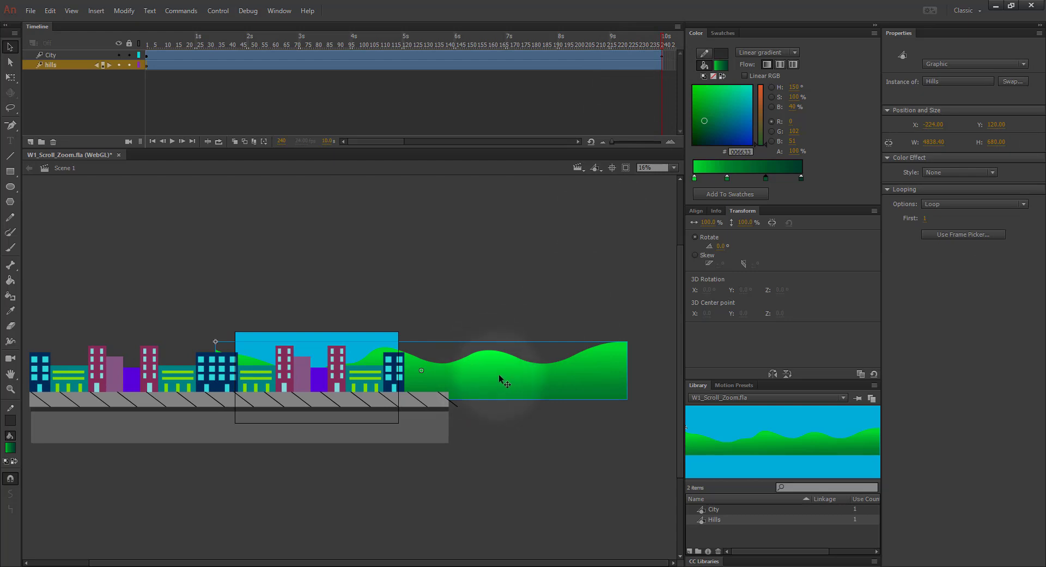
drag(499, 375, 290, 385)
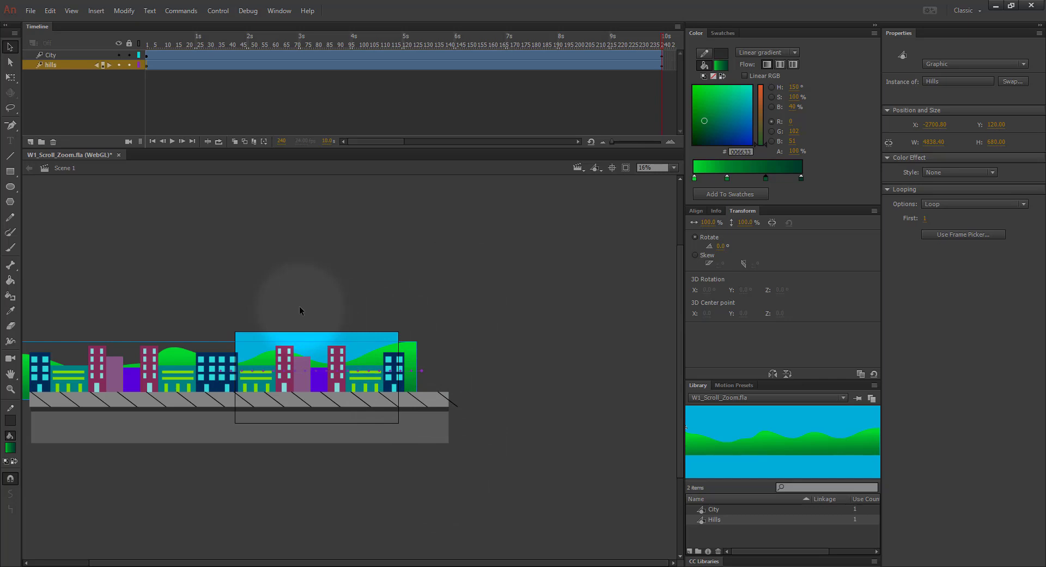
Step: Fit the stage in the window and play the animation from frame 1 to compare the hills' scroll with the city's
key(ctrl+equal)
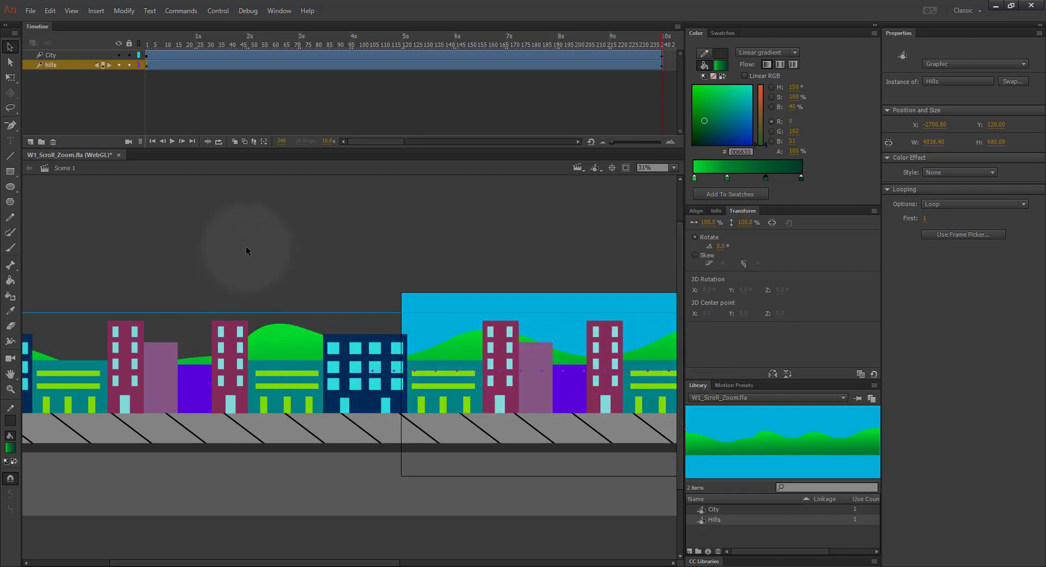
click(675, 168)
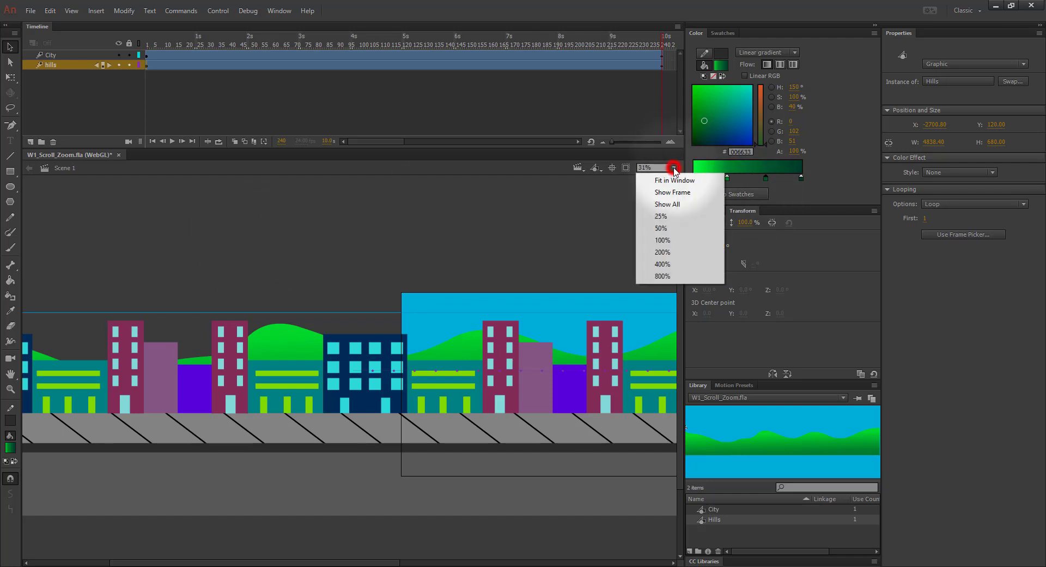
click(673, 181)
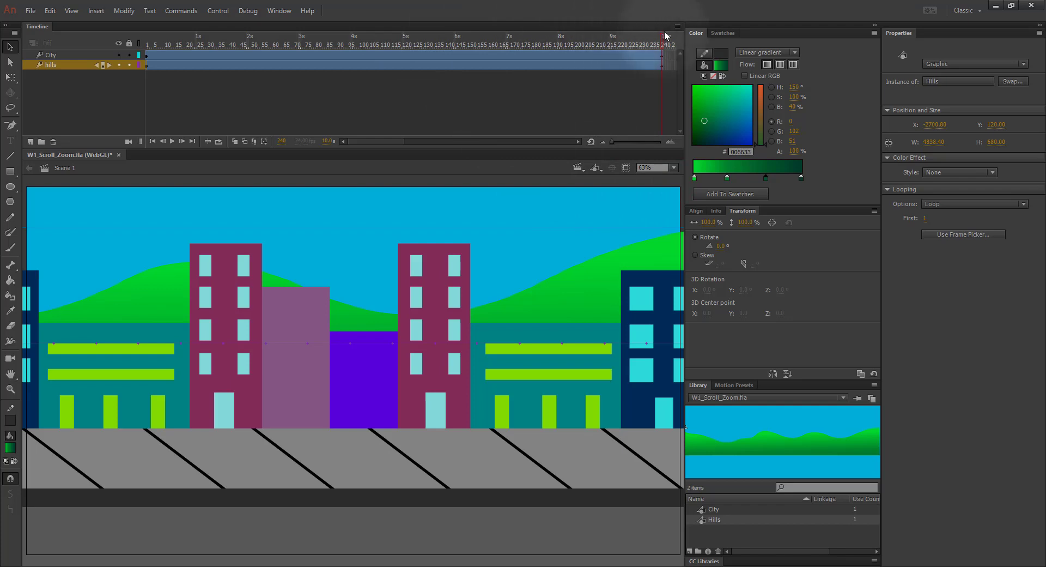
drag(663, 39, 124, 10)
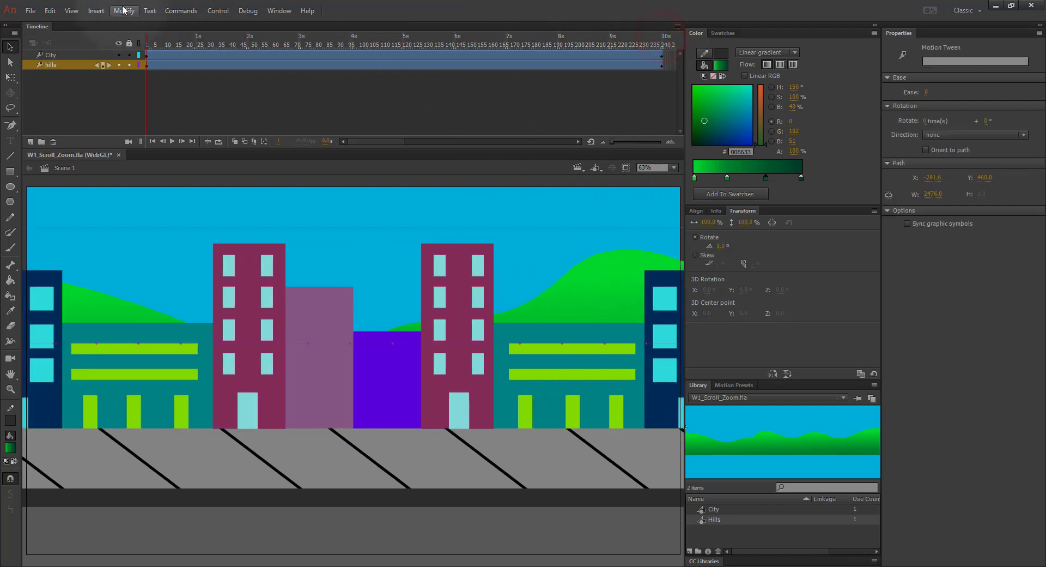
click(173, 142)
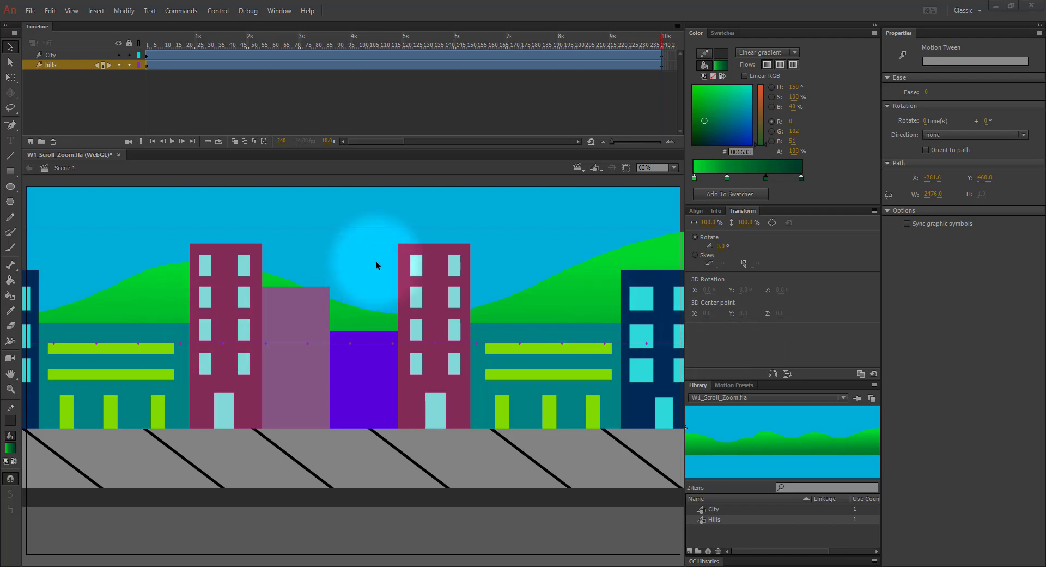
Step: Scrub back from frame 240 to frame 1 with the full hills and city strips in view
click(358, 170)
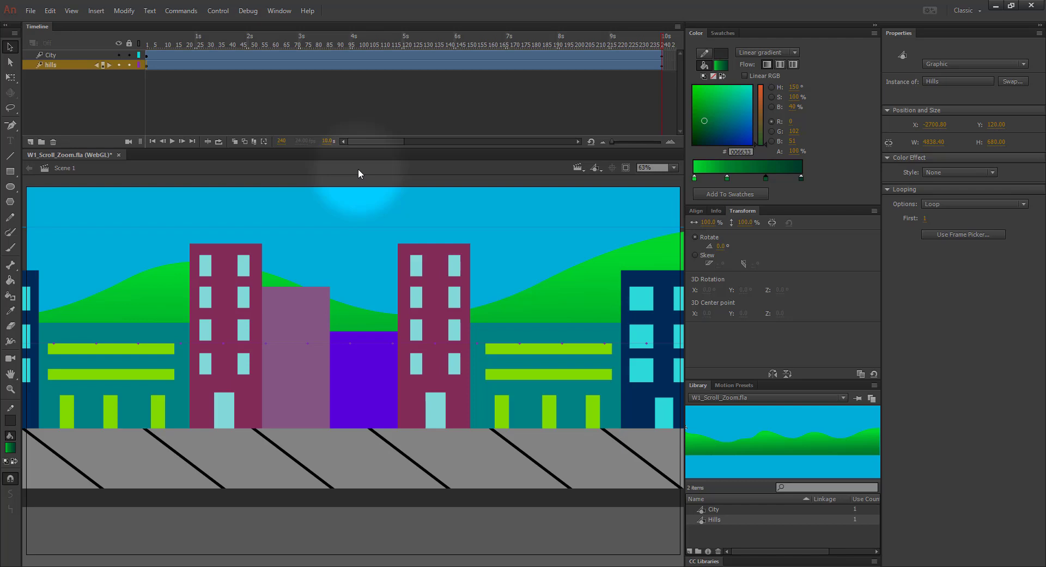
key(ctrl+minus)
key(ctrl+minus)
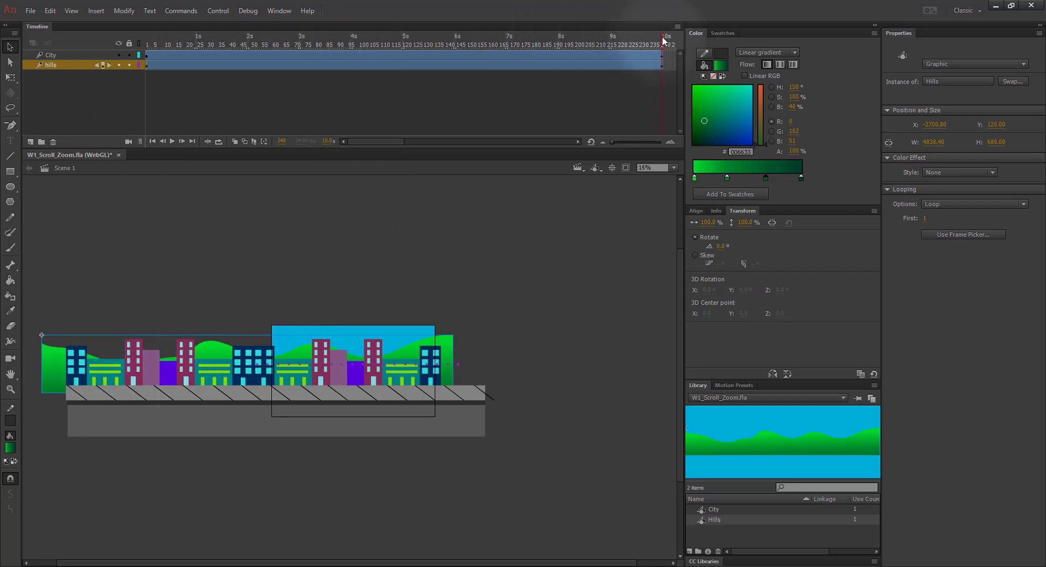
drag(662, 36, 134, 29)
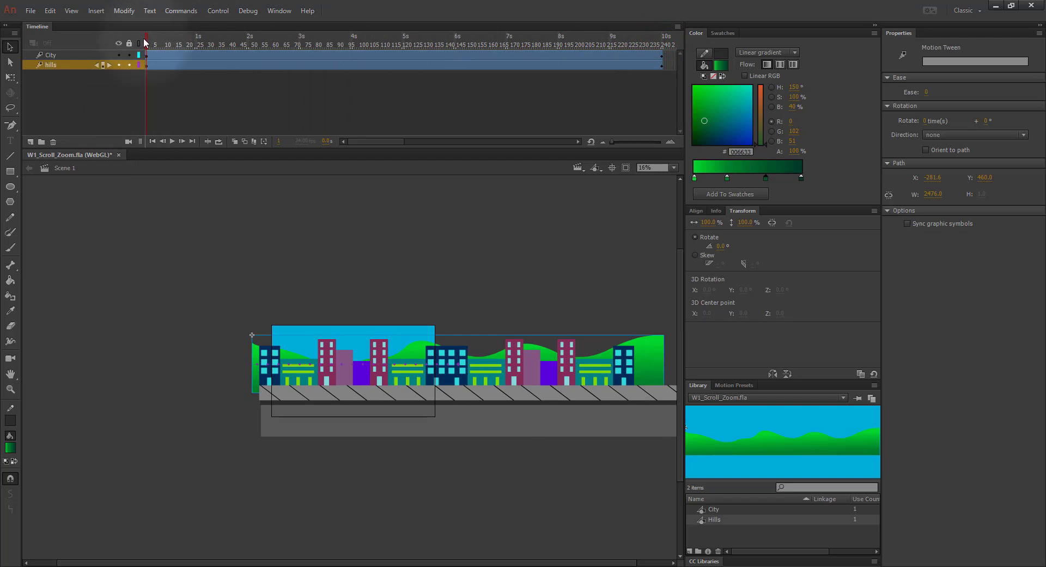
click(169, 306)
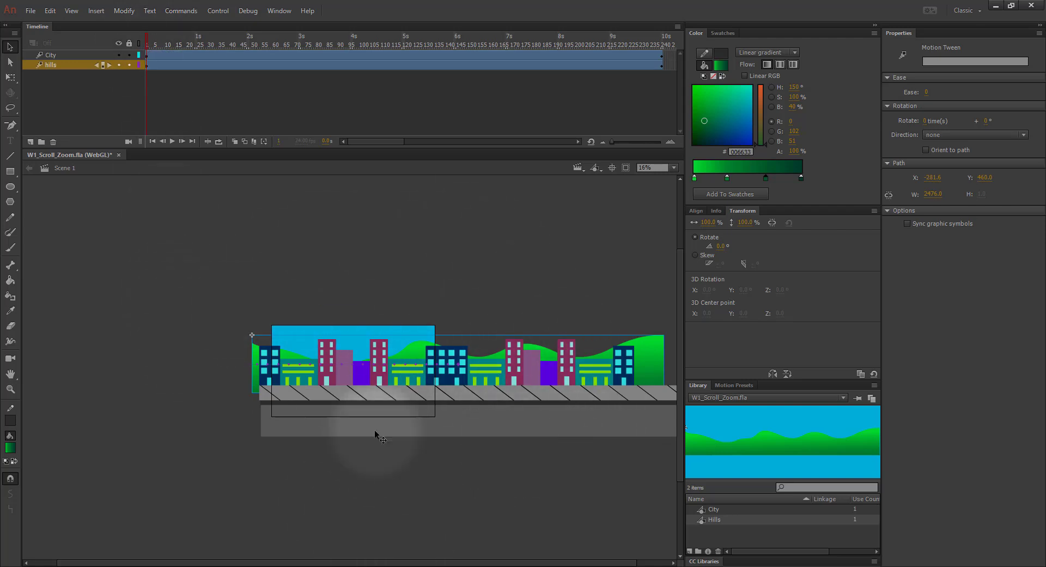
click(381, 280)
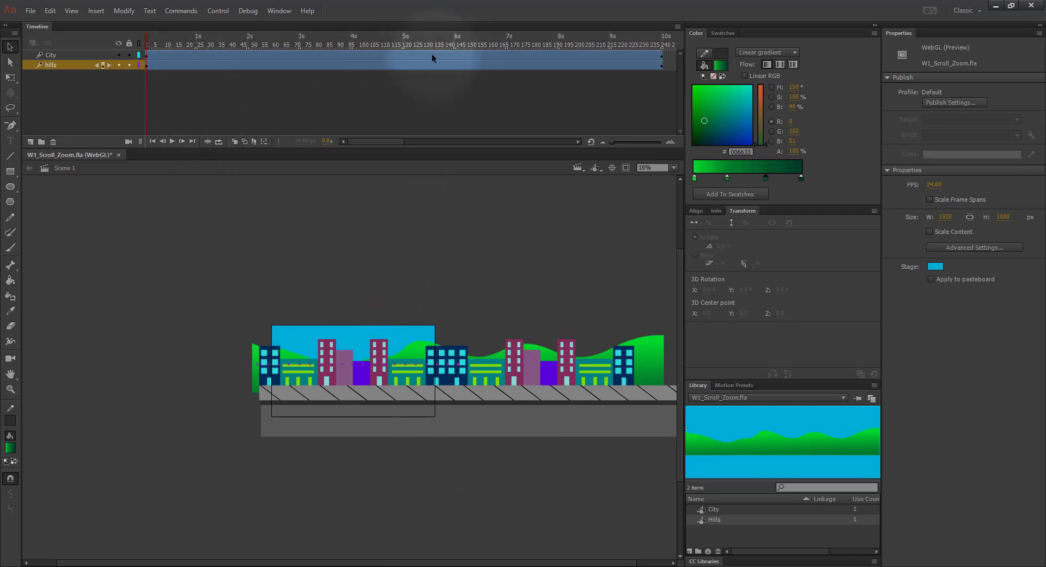
Step: At frame 122, try moving the City symbol upward, undo the move, and return to frame 1
click(406, 39)
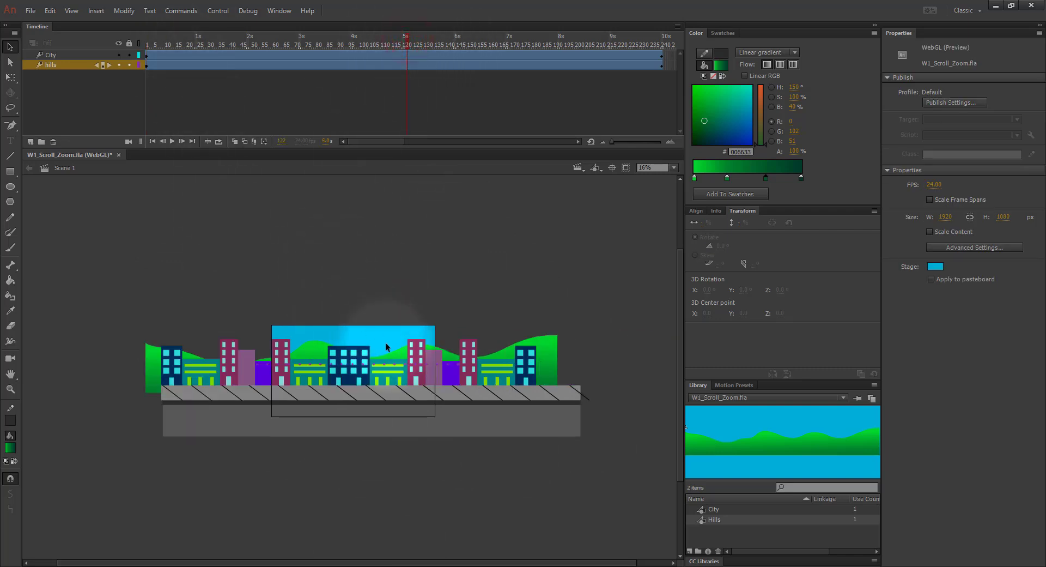
drag(394, 371, 396, 323)
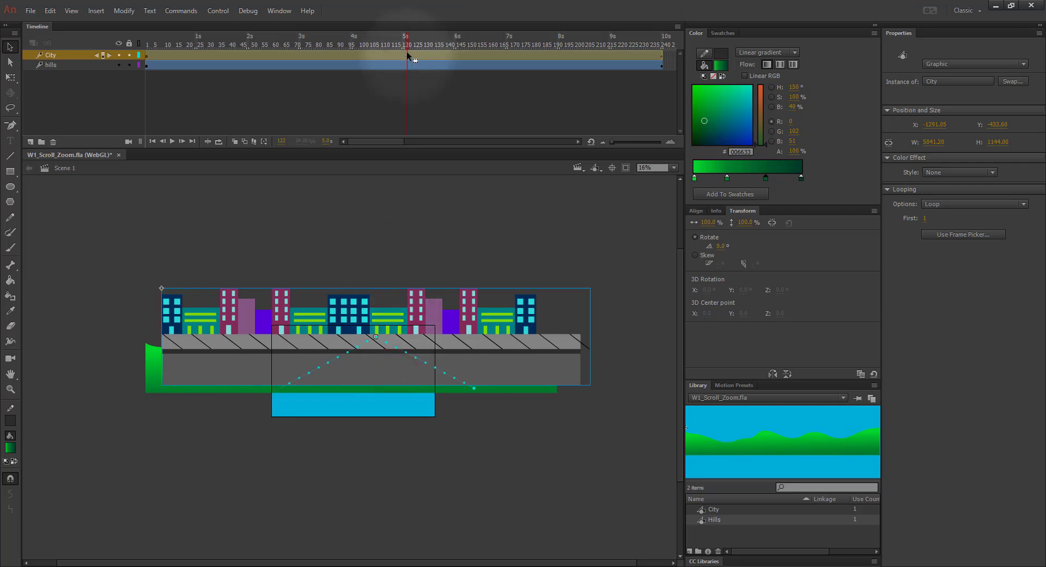
drag(406, 43, 383, 39)
key(ctrl+z)
key(ctrl+z)
key(ctrl+z)
key(ctrl+z)
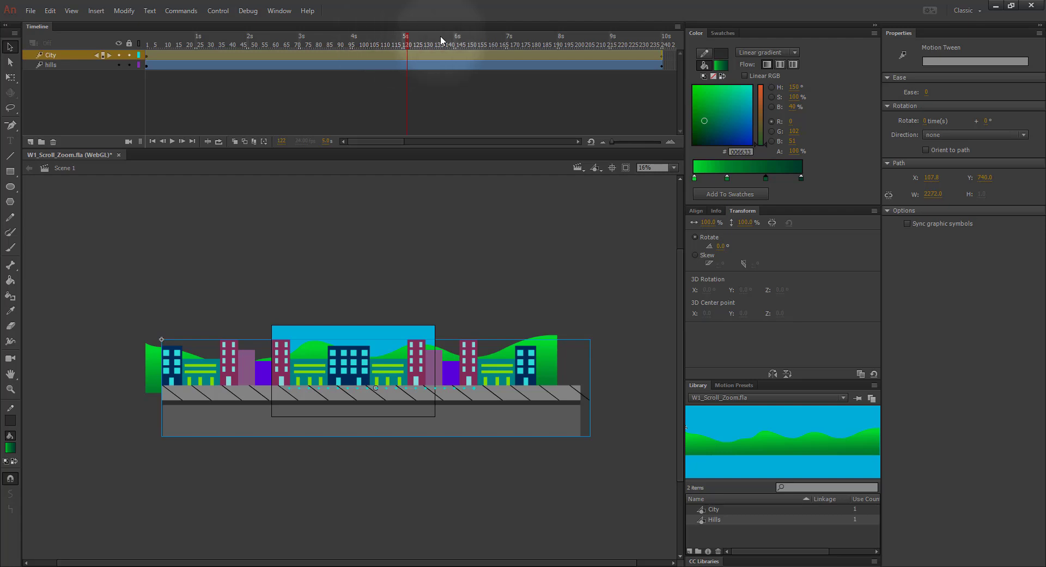
drag(409, 41, 134, 27)
click(157, 346)
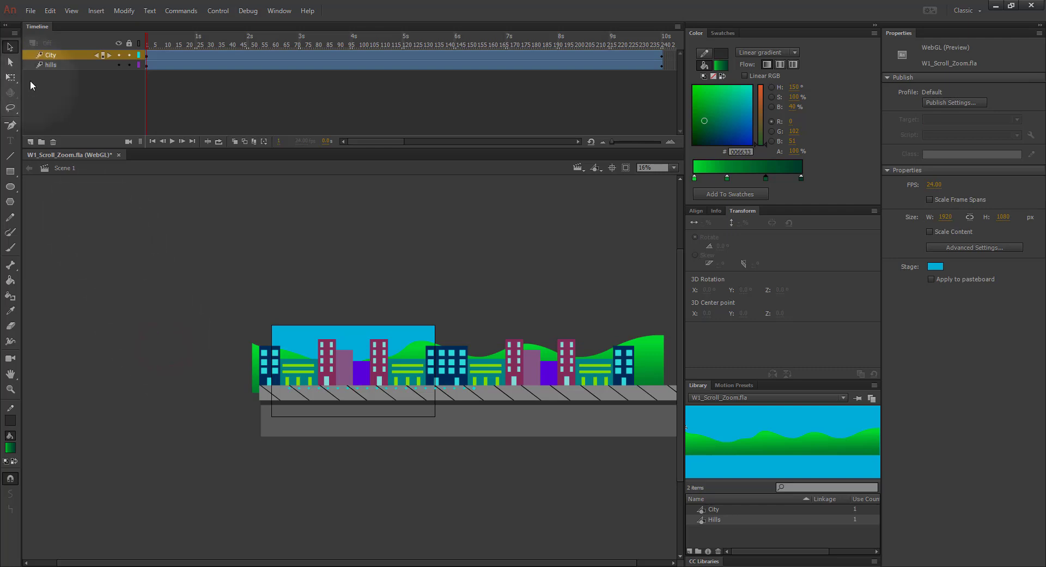
Step: Add a new layer above the City layer and name it plants
click(30, 142)
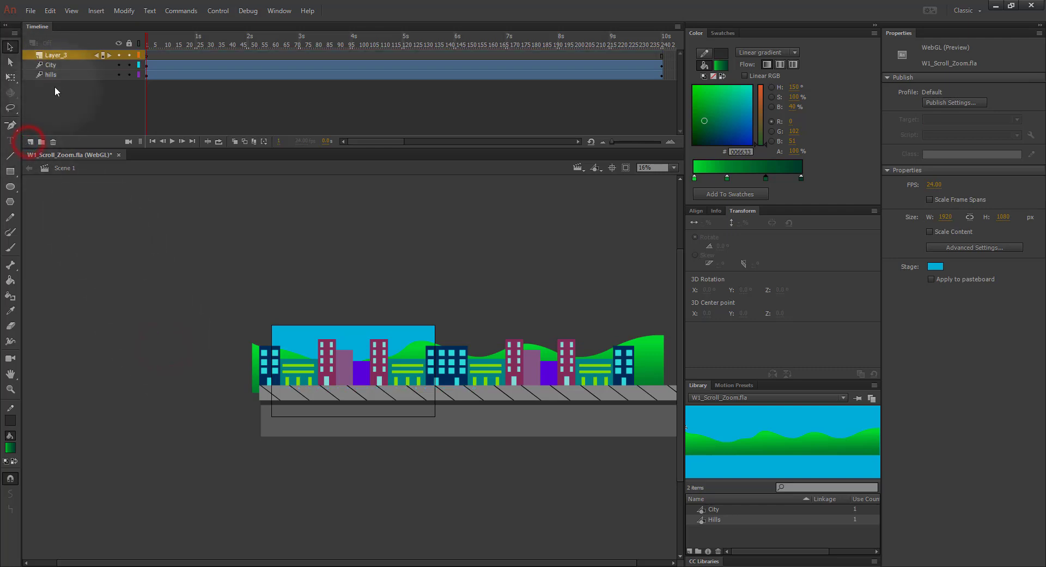
click(58, 55)
double_click(58, 55)
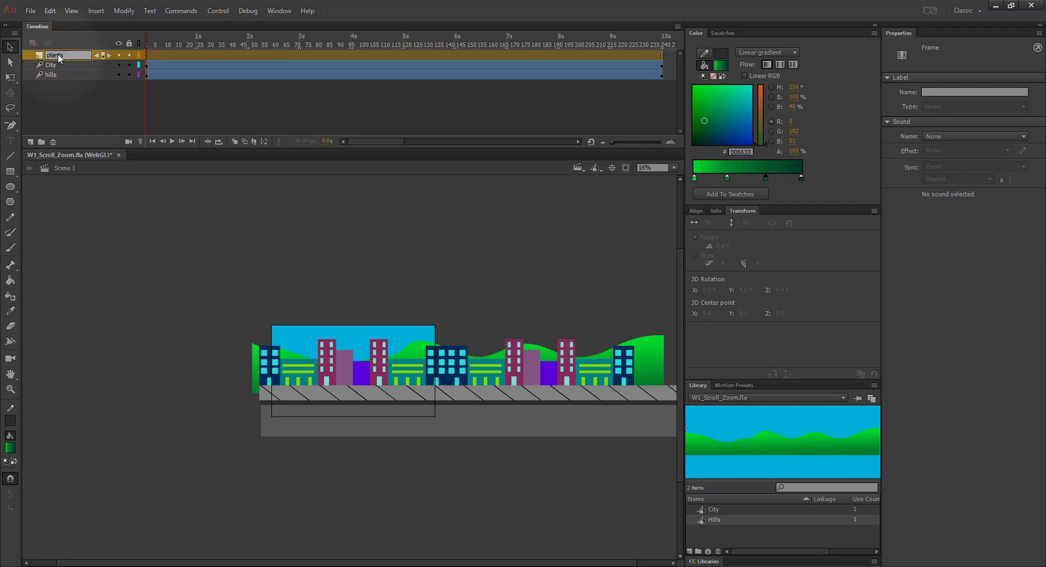
text(plants)
click(82, 242)
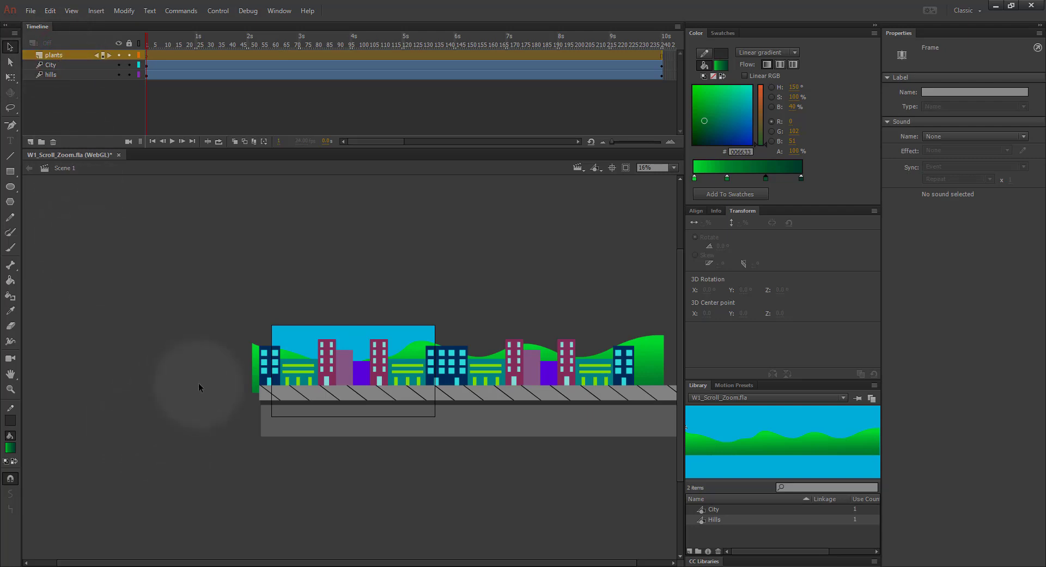
Step: On the plants layer, draw a small square with a red stroke and orange #CC6600 fill on the pasteboard beside the city's first building
key(ctrl+equal)
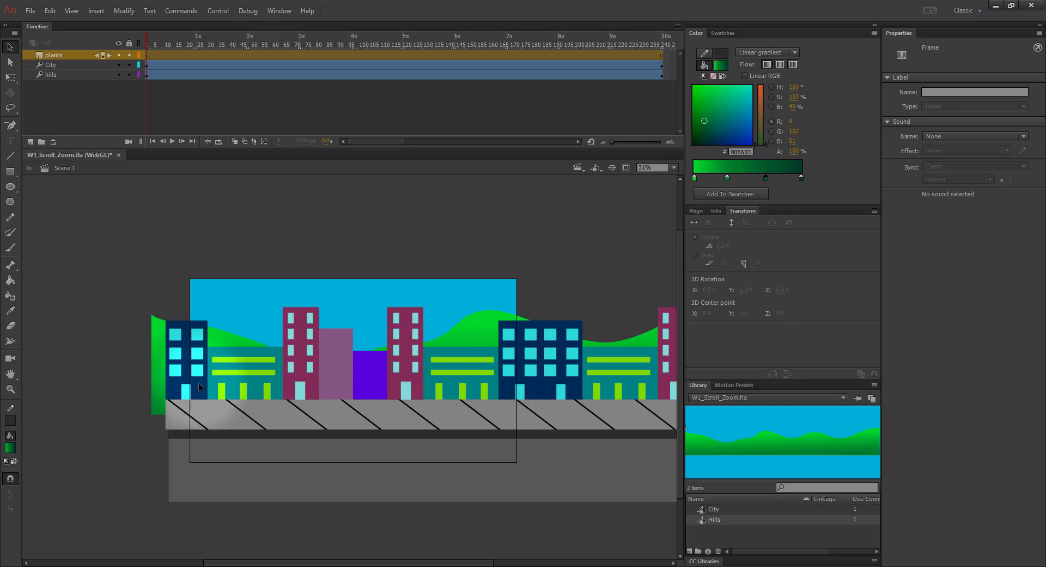
key(ctrl+equal)
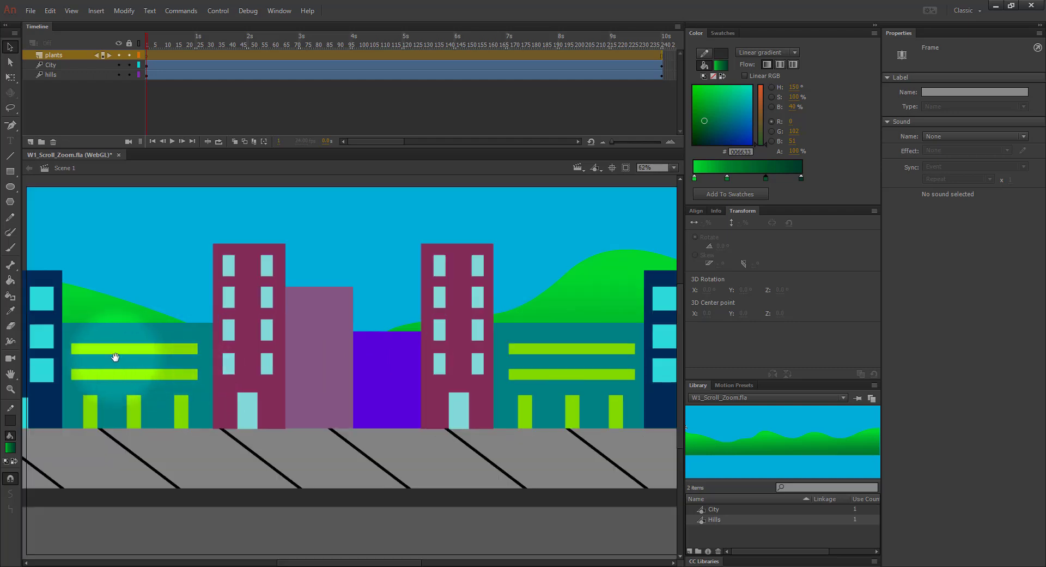
drag(102, 360, 522, 352)
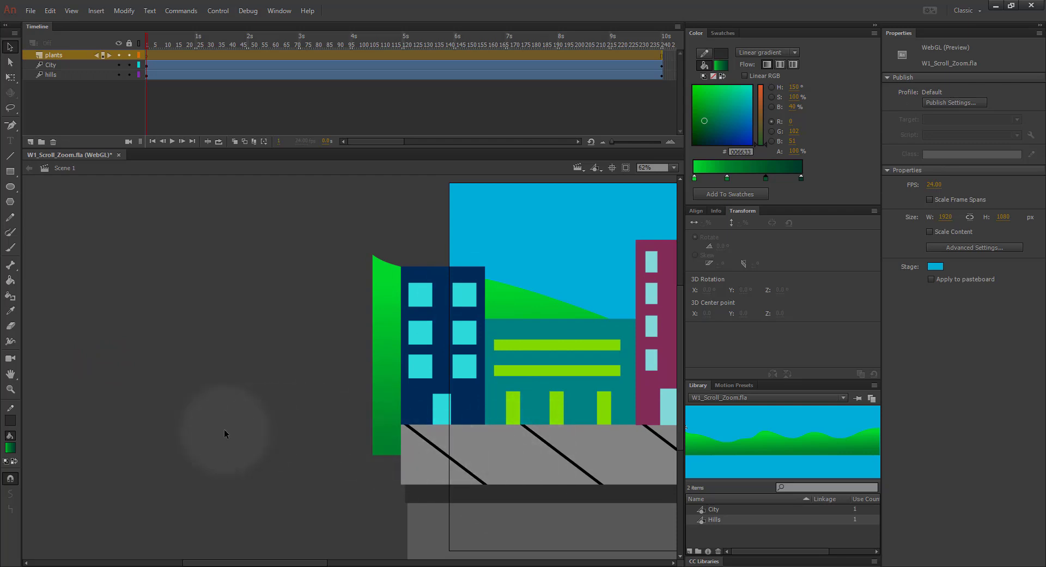
click(10, 170)
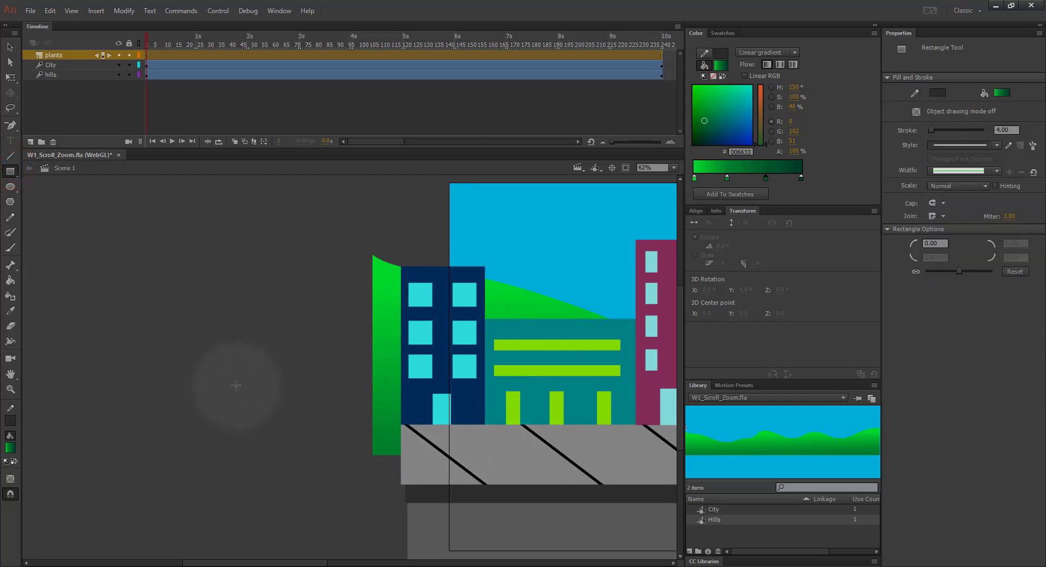
drag(231, 378, 280, 441)
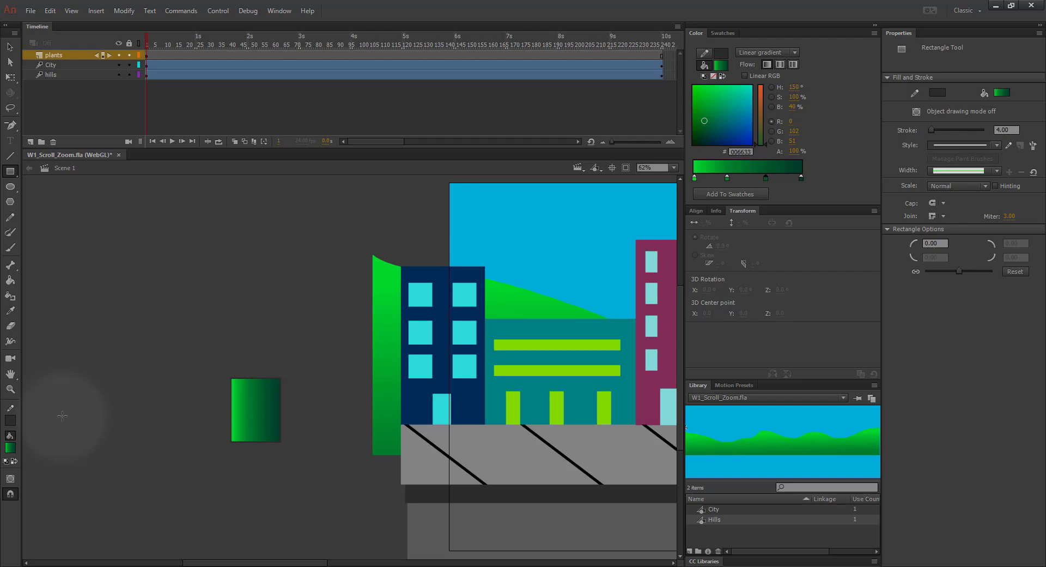
click(10, 419)
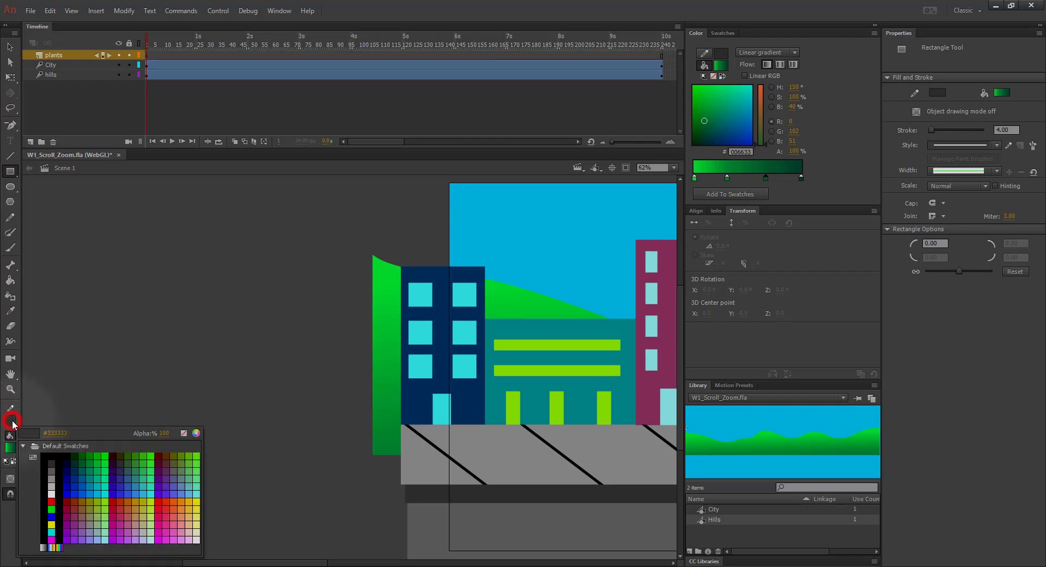
click(127, 496)
click(10, 447)
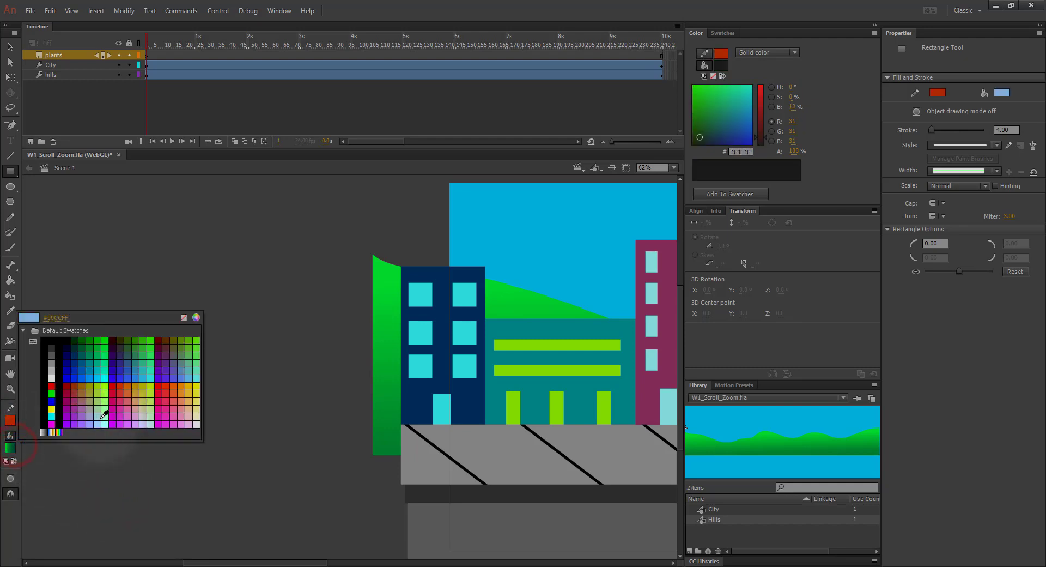
click(129, 387)
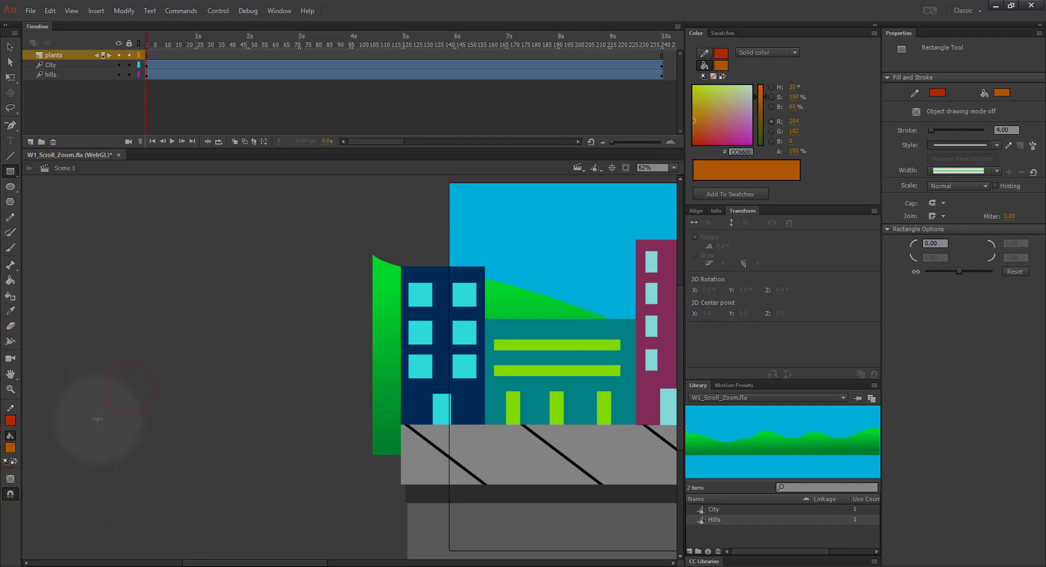
mouse_move(216, 360)
mouse_down()
mouse_move(239, 402)
mouse_move(275, 418)
mouse_up()
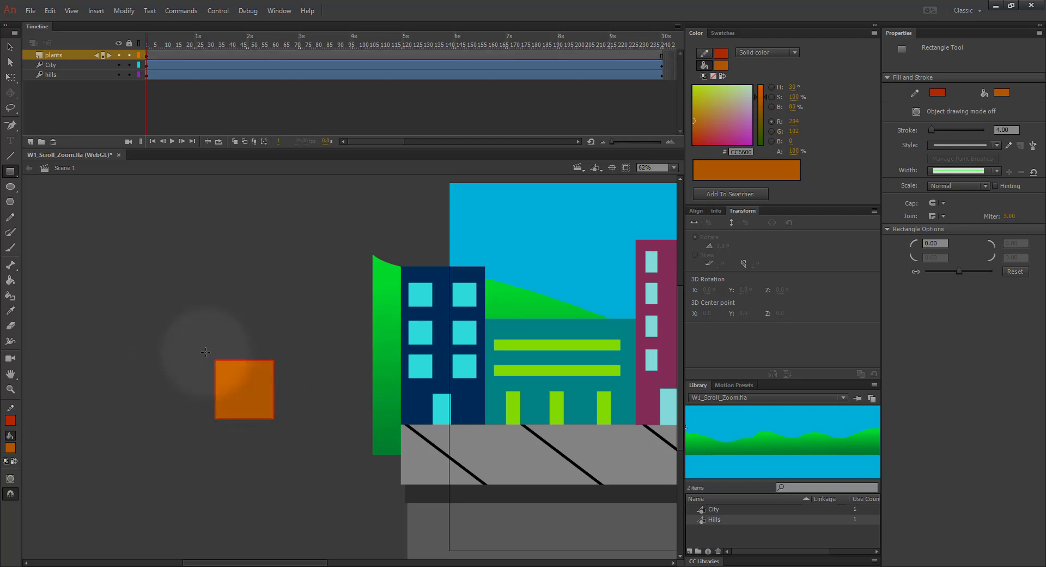
Step: Bend the orange square's bottom and top edges slightly downward into curves to shape a plant pot
key(v)
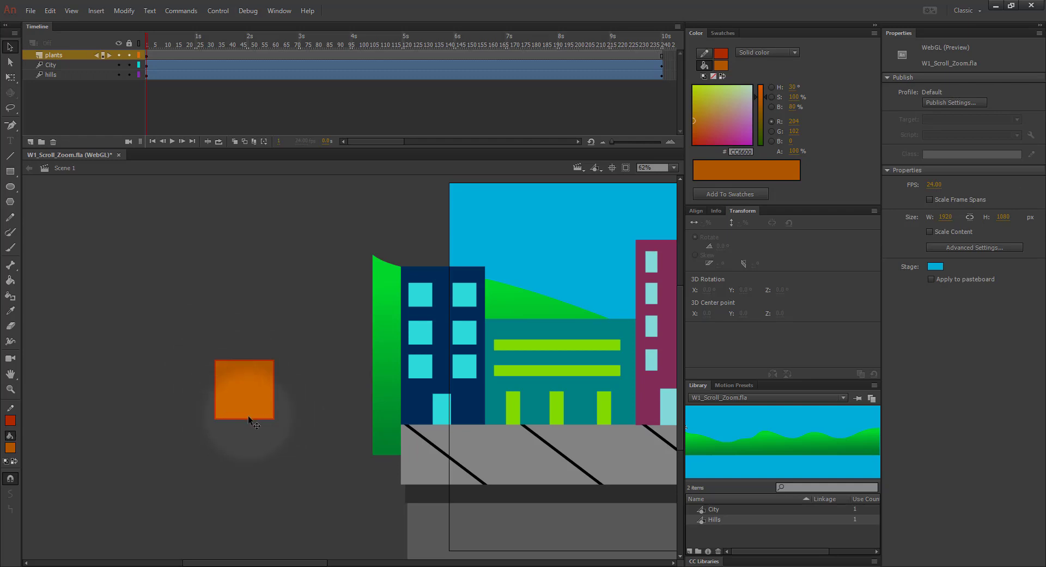
drag(244, 417, 244, 425)
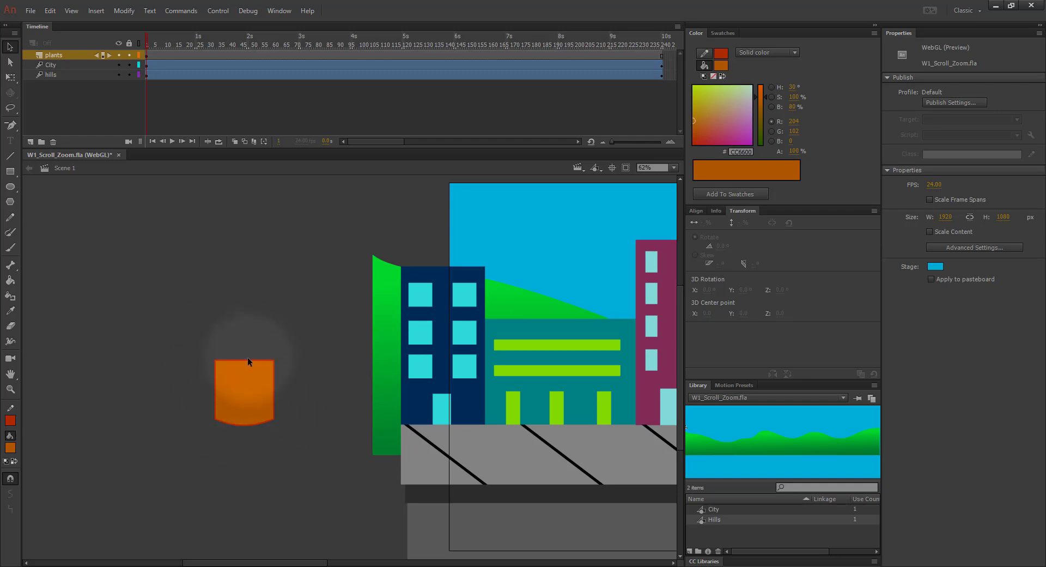
drag(244, 360, 242, 367)
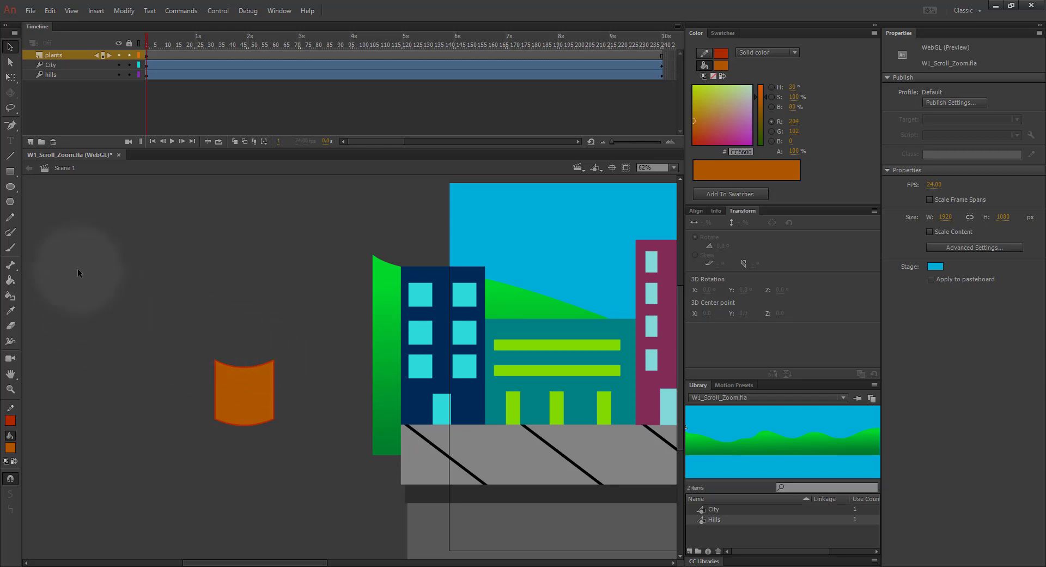
Step: With no stroke and a dark green #006600 fill, draw overlapping ovals over the pot's top edge as the plant's foliage
click(10, 187)
click(11, 420)
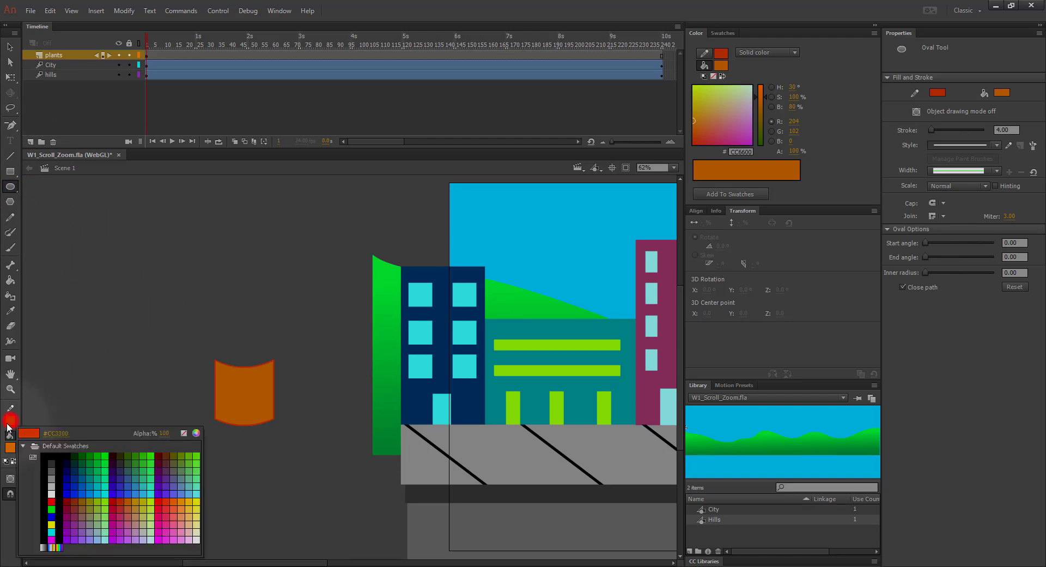
click(184, 432)
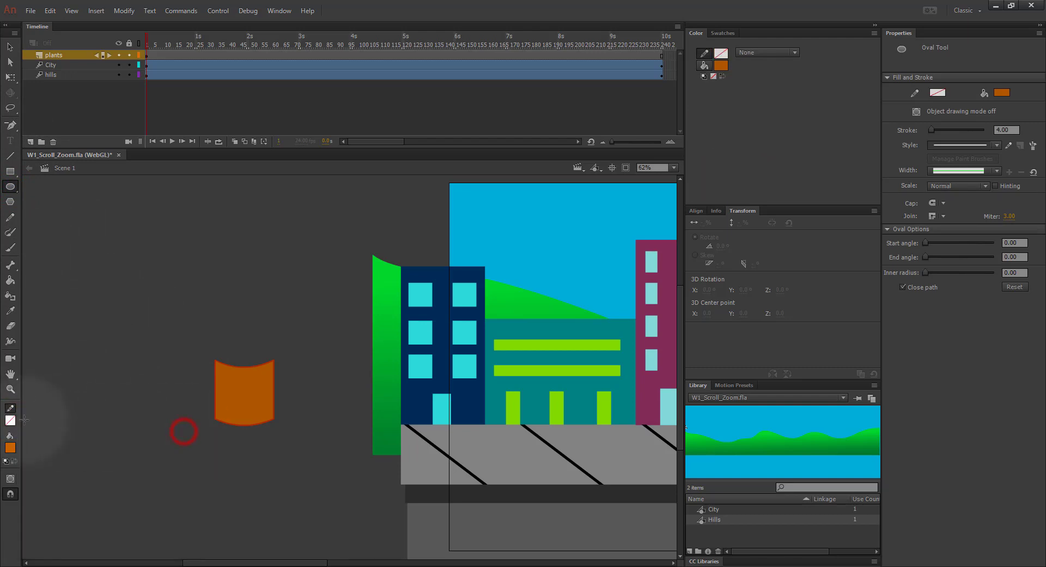
click(10, 447)
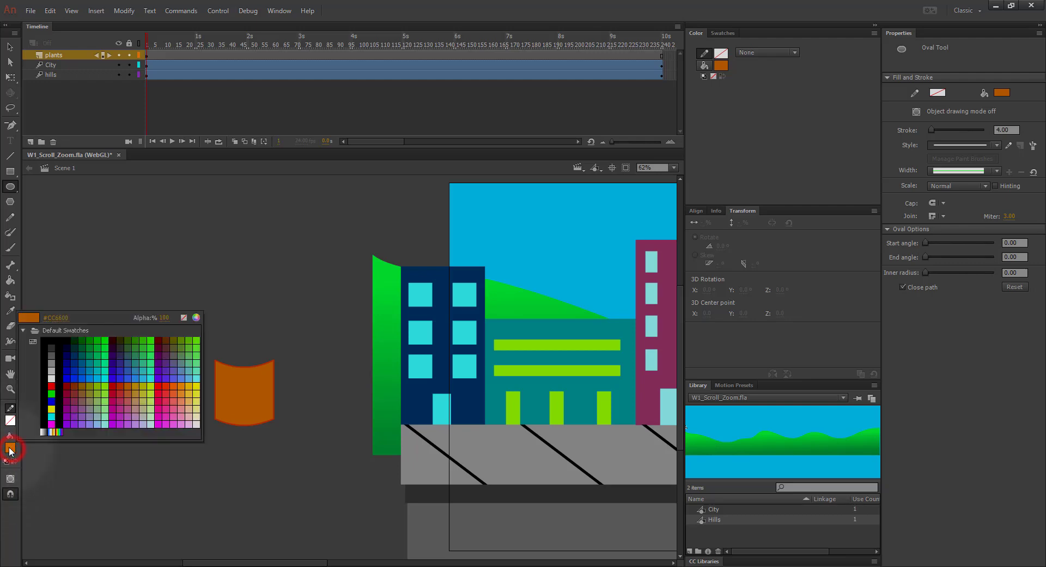
click(85, 338)
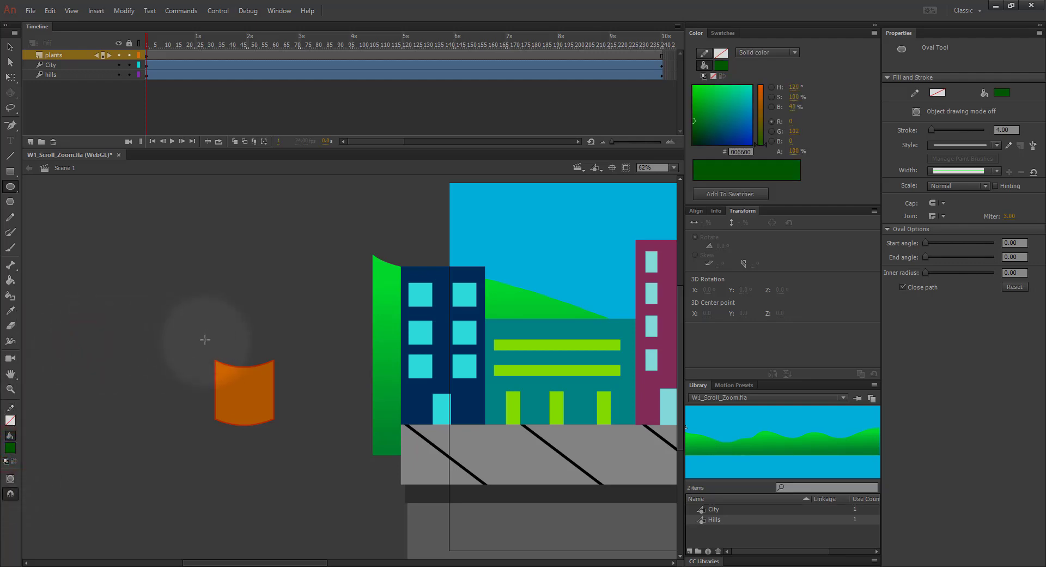
drag(205, 335, 243, 367)
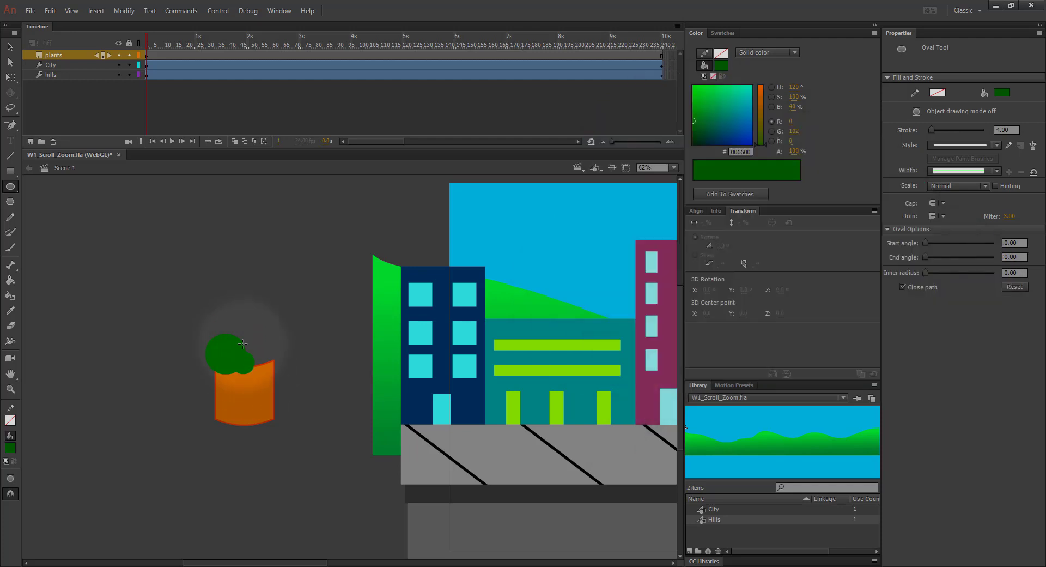
drag(239, 338, 270, 371)
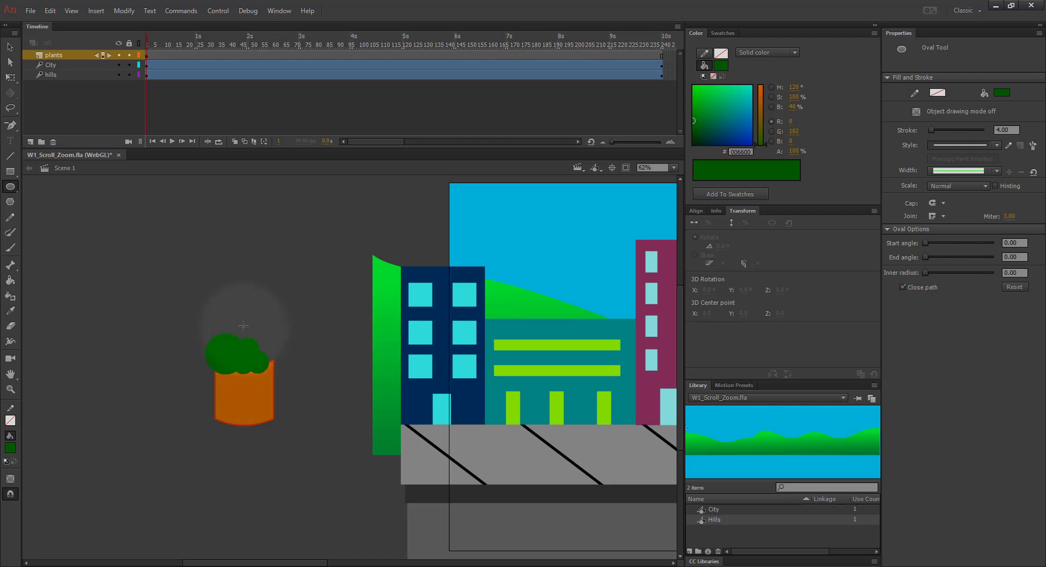
drag(243, 325, 283, 358)
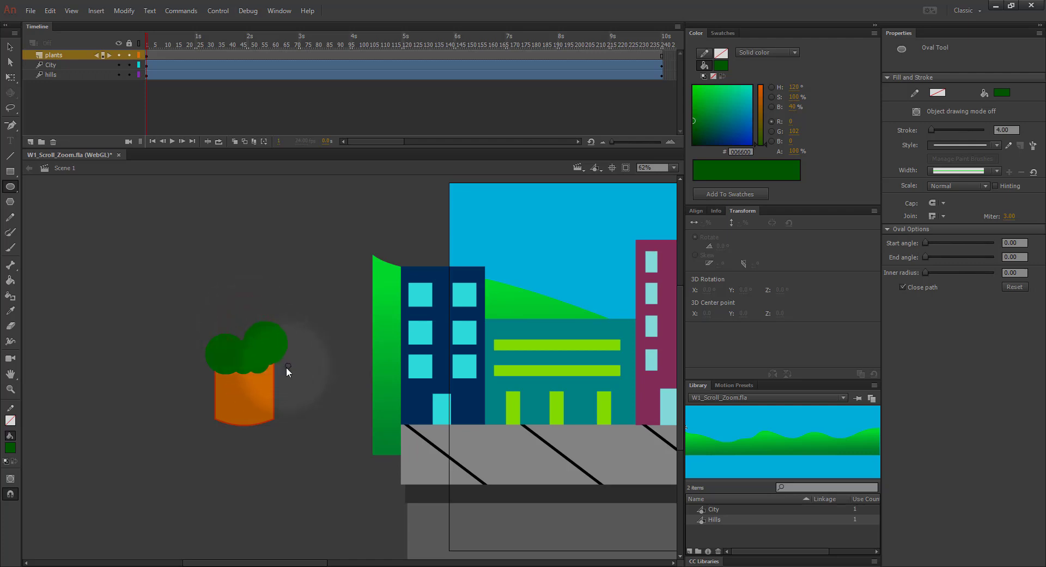
drag(210, 285, 282, 357)
Step: Add small dark green ovals around the sides and top of the foliage to give it a bumpy, leafy outline
click(266, 312)
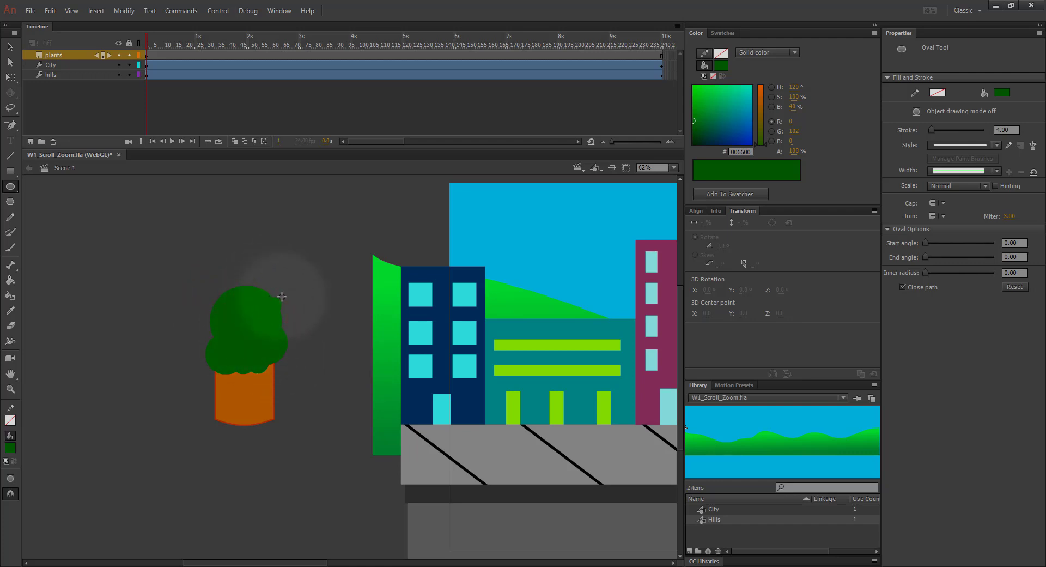
drag(202, 311, 232, 341)
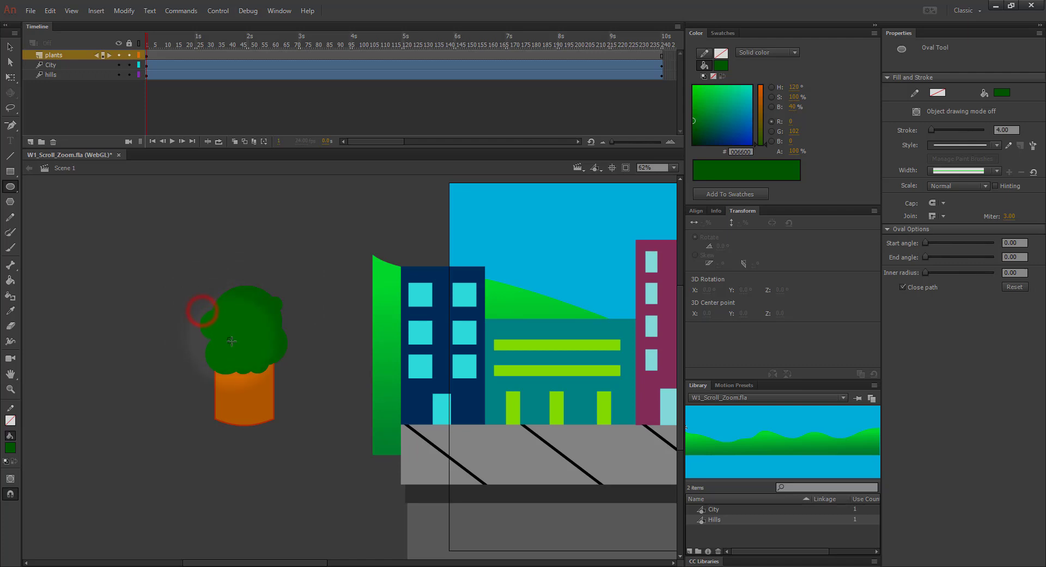
click(200, 340)
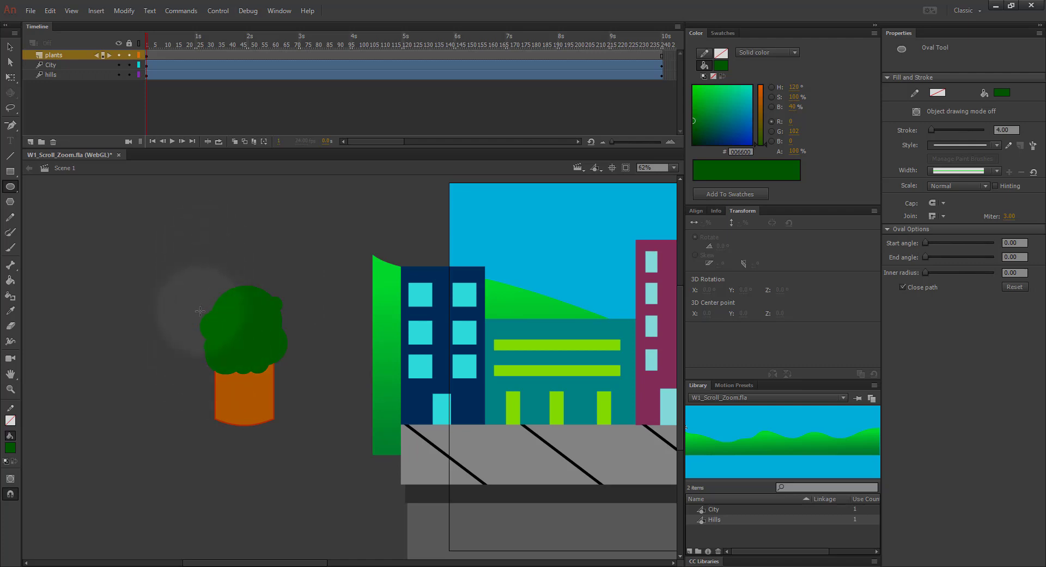
click(204, 294)
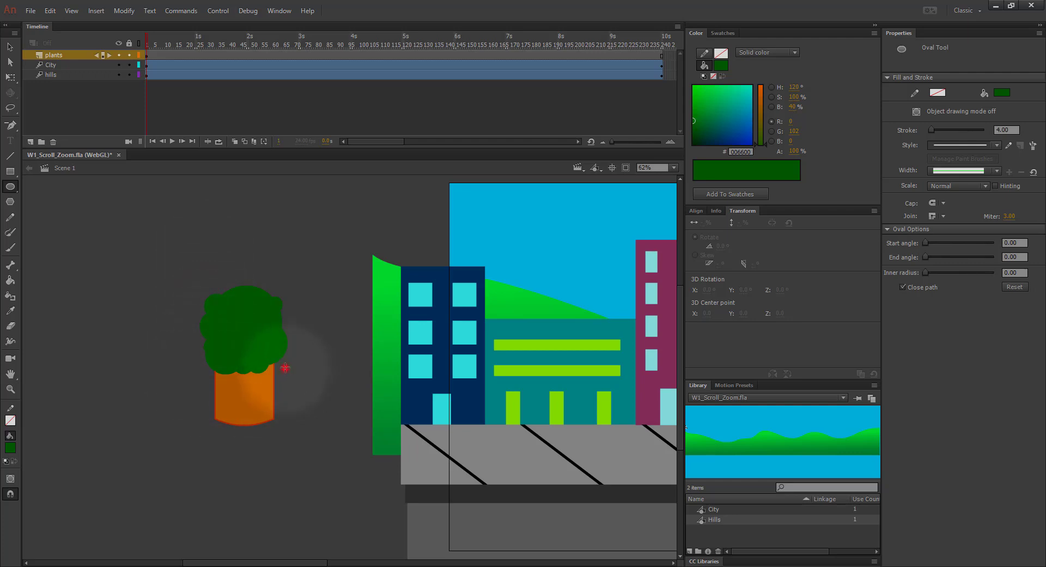
drag(285, 367, 293, 326)
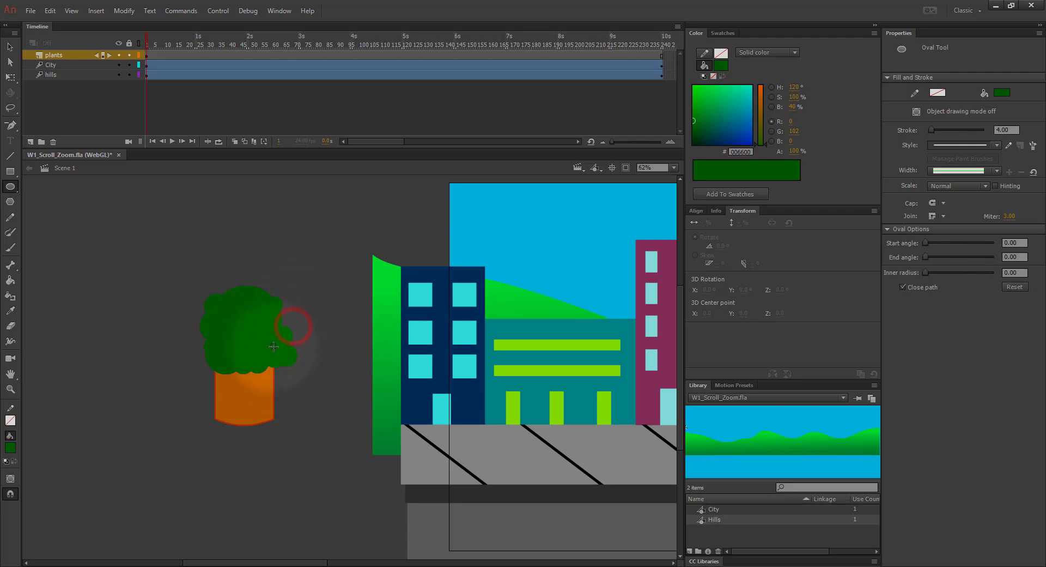
click(269, 308)
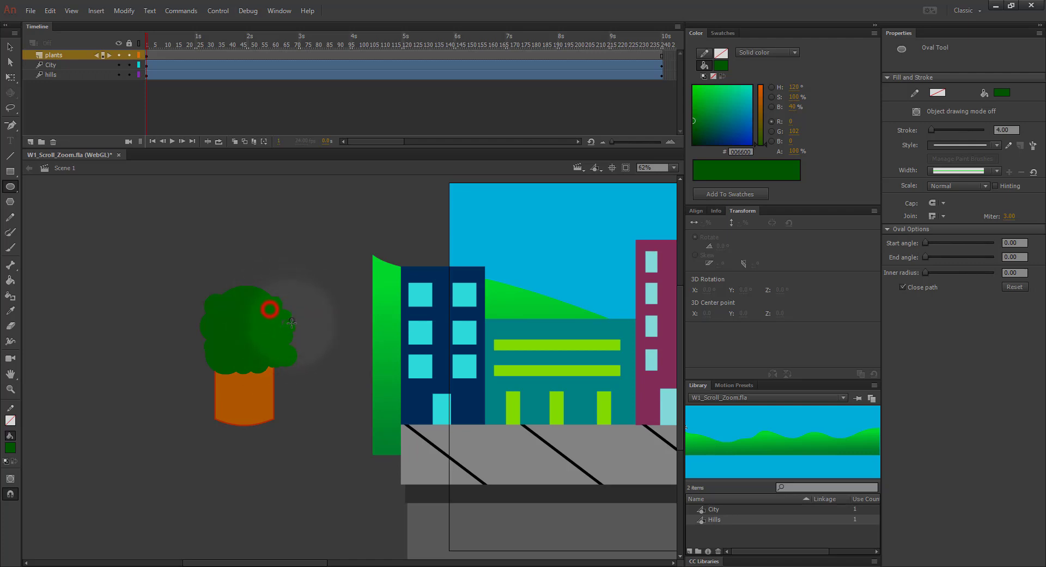
click(226, 283)
click(241, 275)
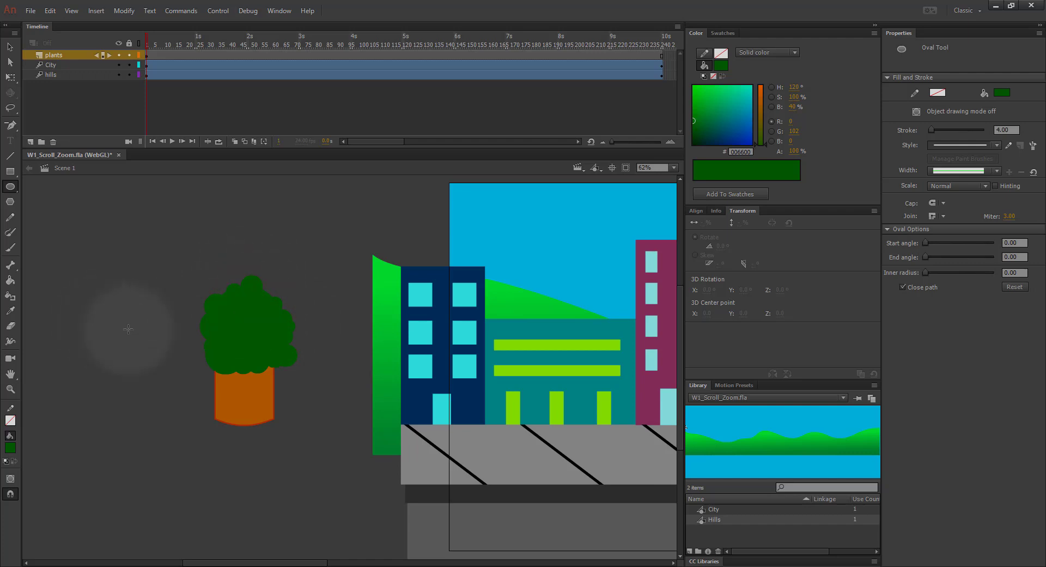
Step: Select the merged green foliage shape and move it up away from the pot, to about Y 216
click(9, 46)
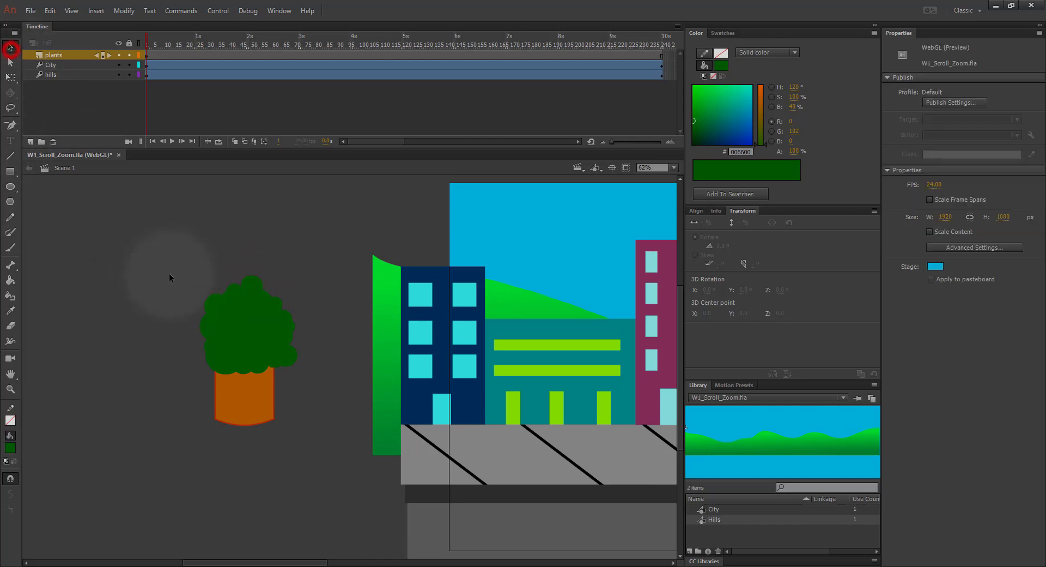
click(242, 331)
drag(242, 331, 242, 312)
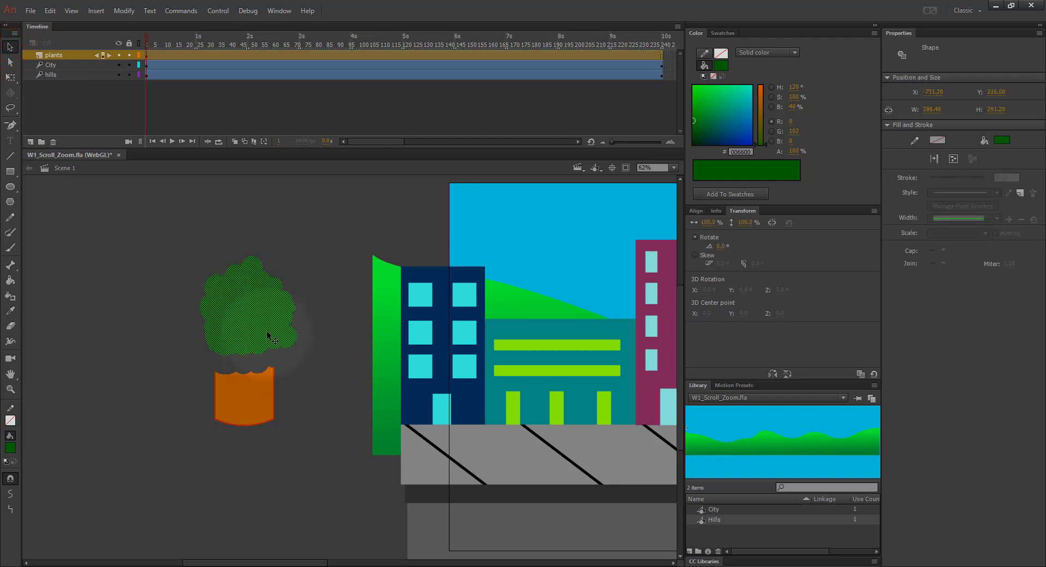
Step: Undo the foliage's move off the pot and change the orange pot's fill to a linear gradient
key(ctrl+z)
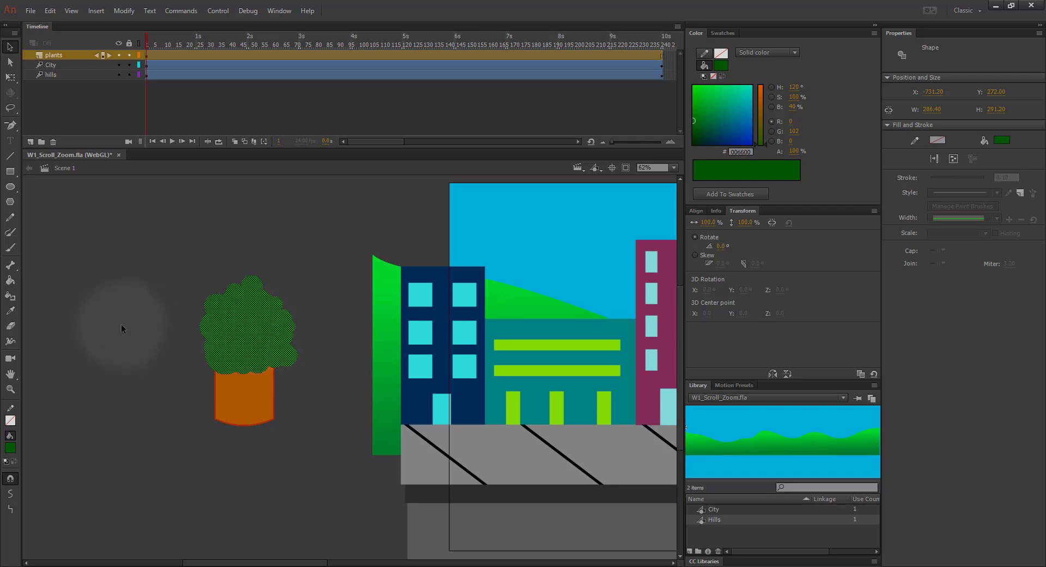
click(242, 410)
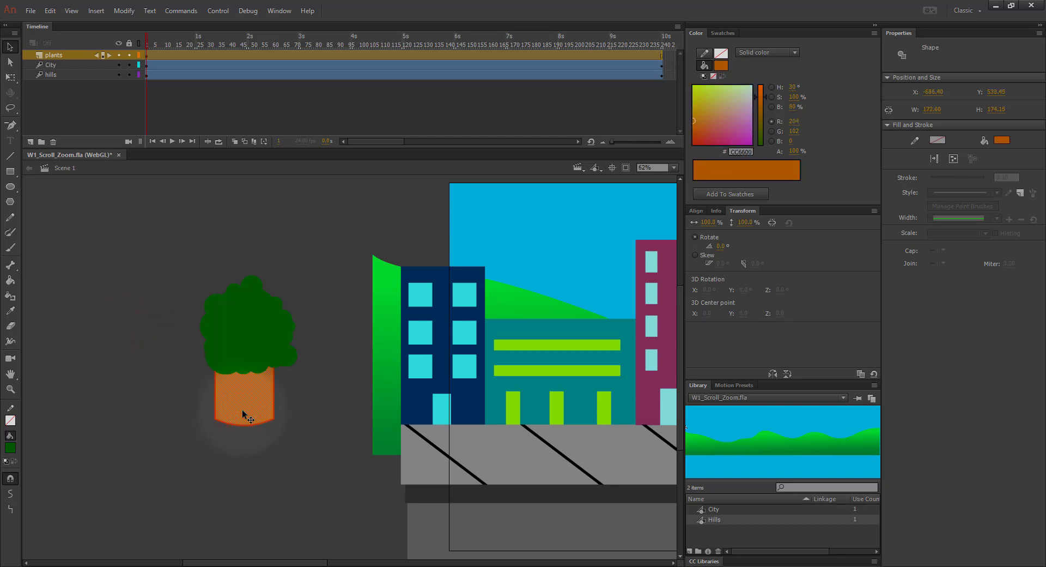
click(777, 50)
click(786, 92)
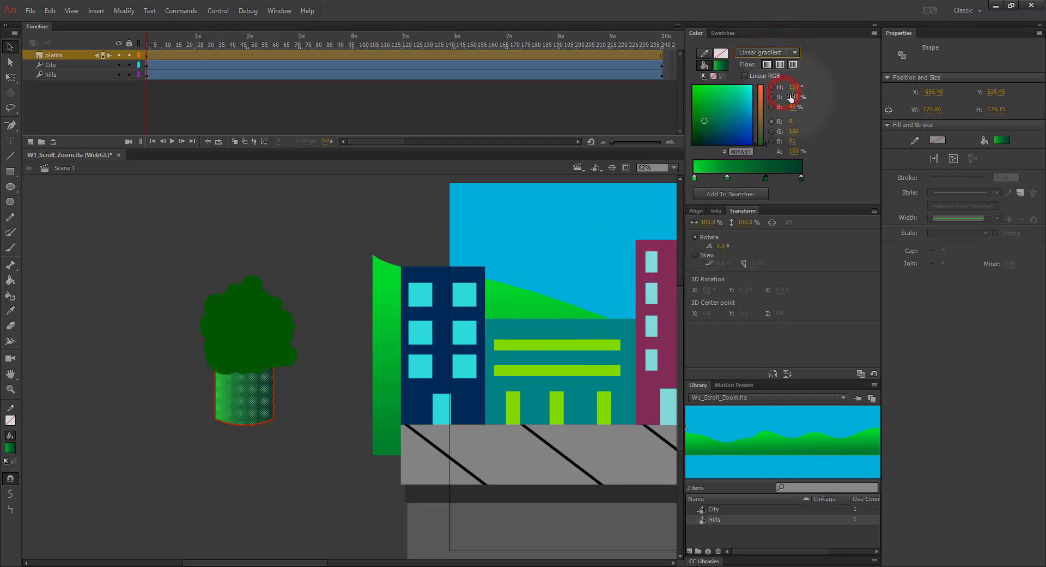
Step: Recolor the pot's gradient stops: #CC9900 for both middle stops, red for the first and #CC3300 for the last
double_click(765, 178)
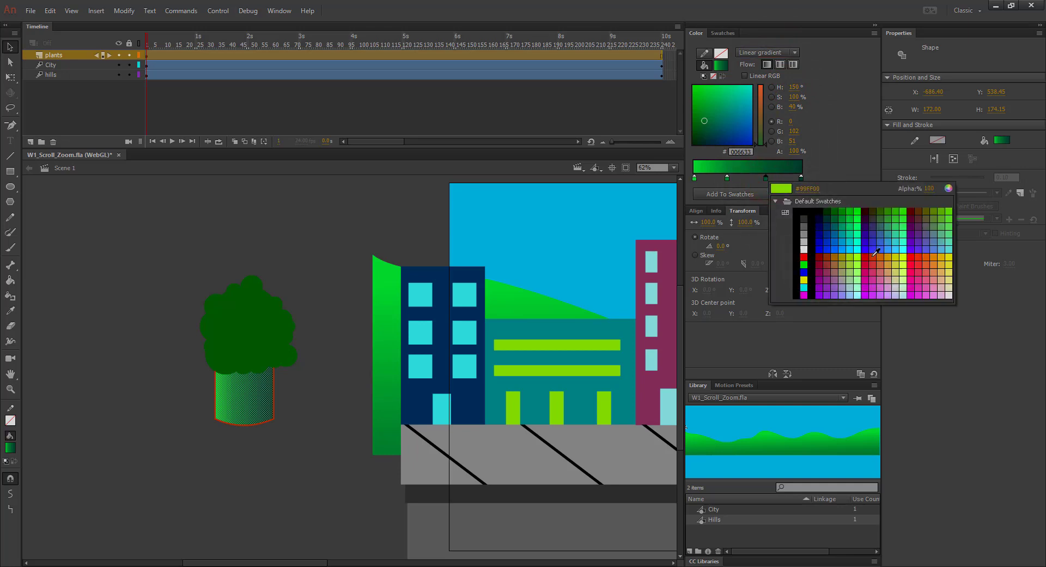
click(888, 257)
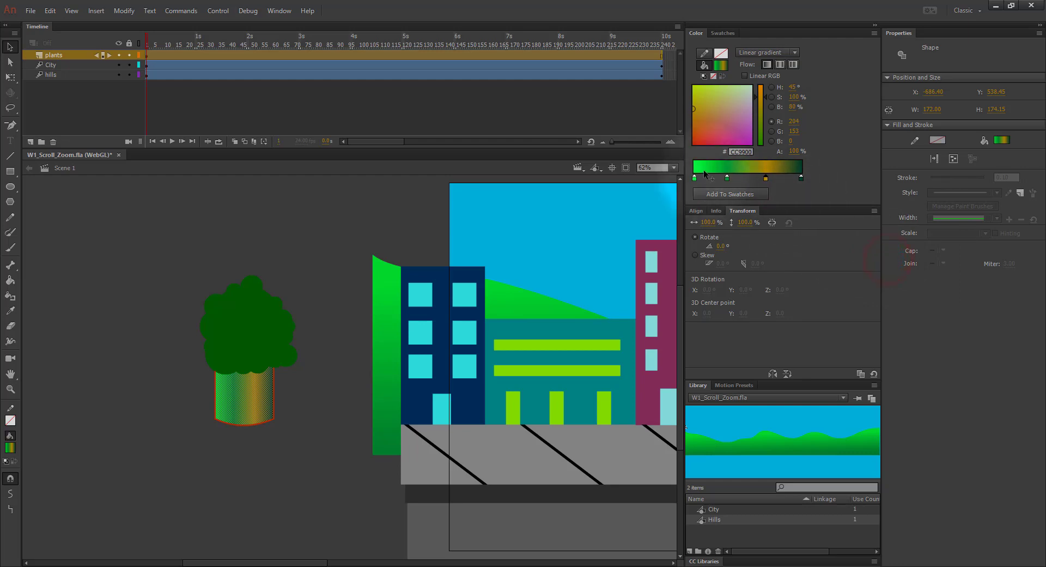
double_click(727, 178)
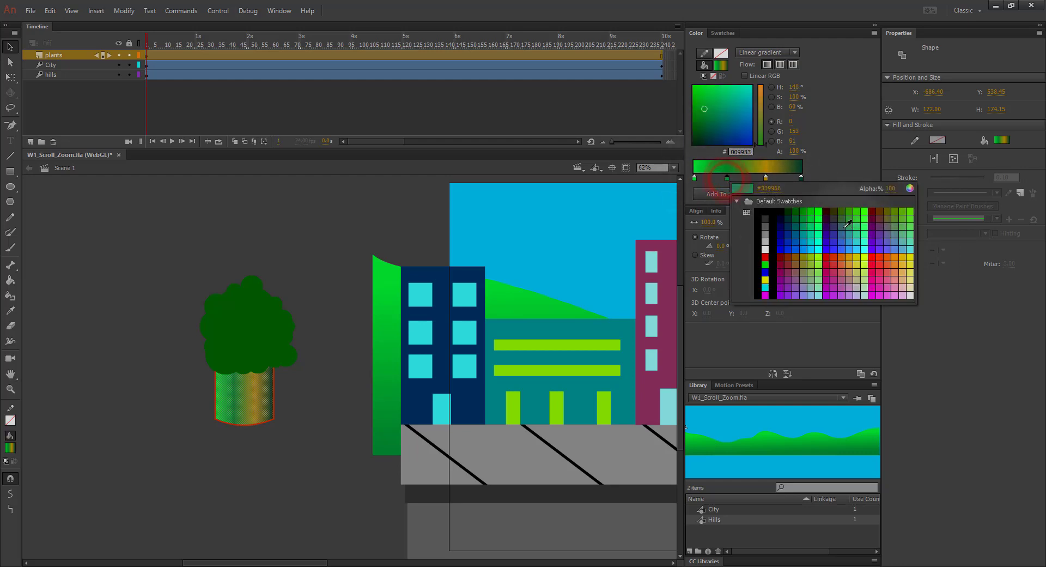
click(850, 258)
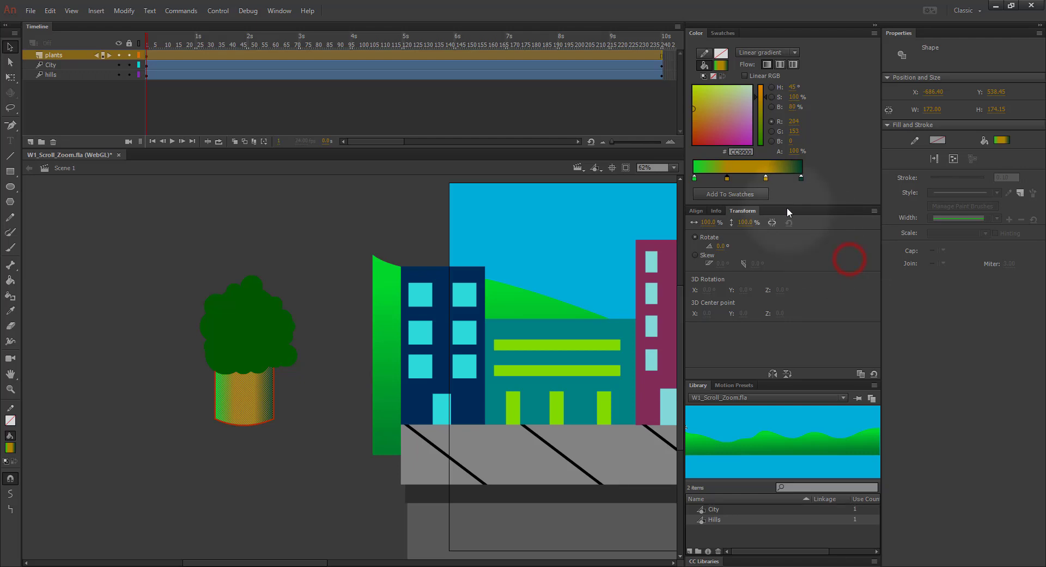
double_click(694, 179)
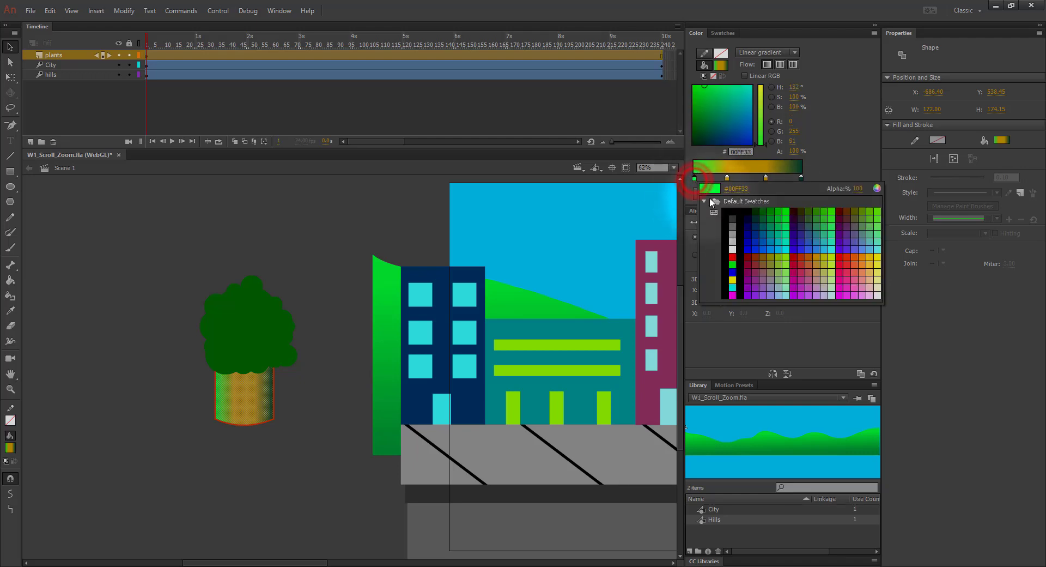
click(802, 264)
double_click(800, 178)
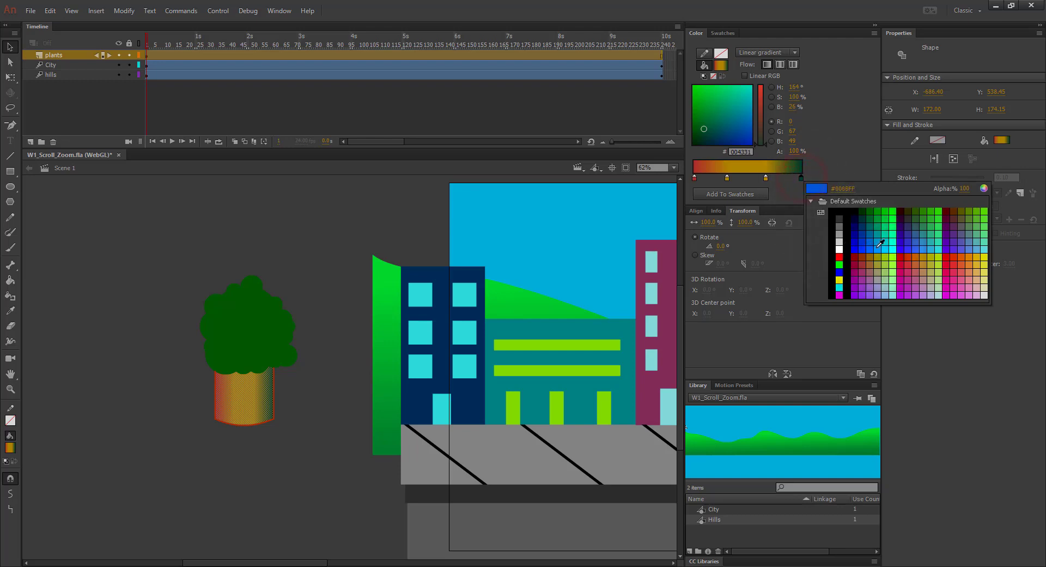
click(909, 257)
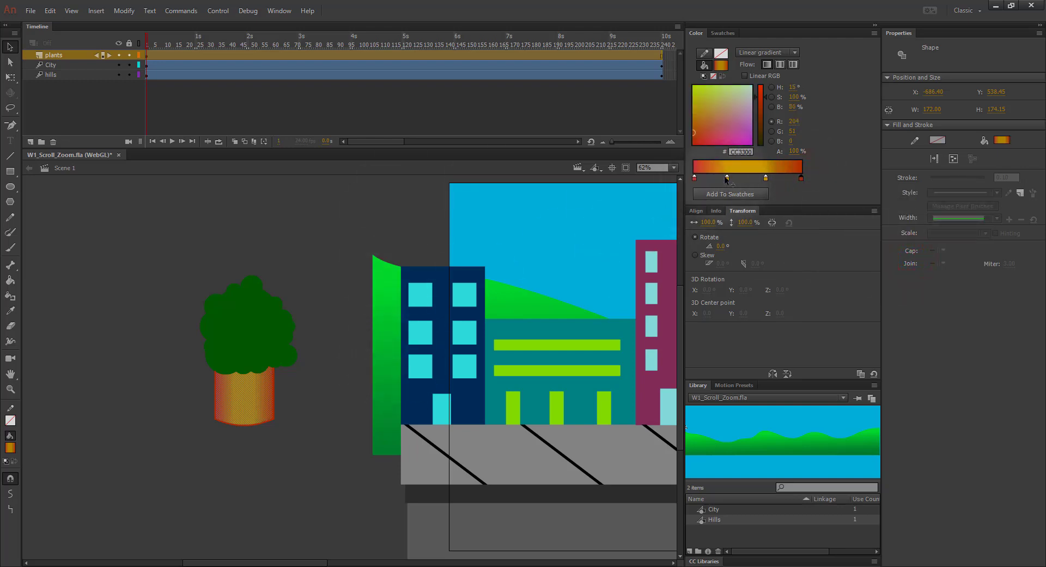
Step: Remove one of the two middle gradient stops, center the remaining #CC9900 stop, and deselect the pot
drag(728, 179, 632, 218)
click(765, 178)
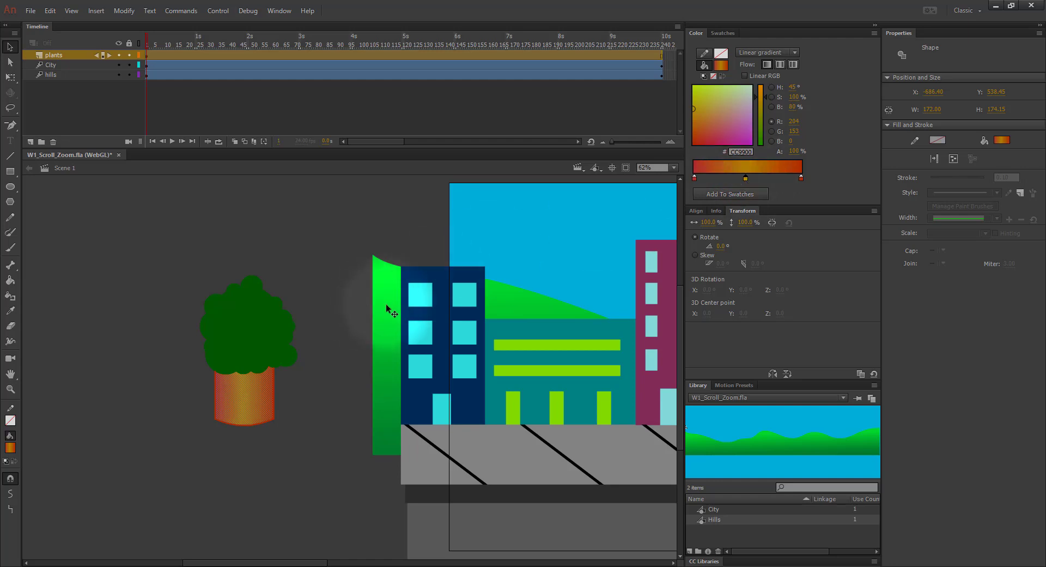
click(343, 331)
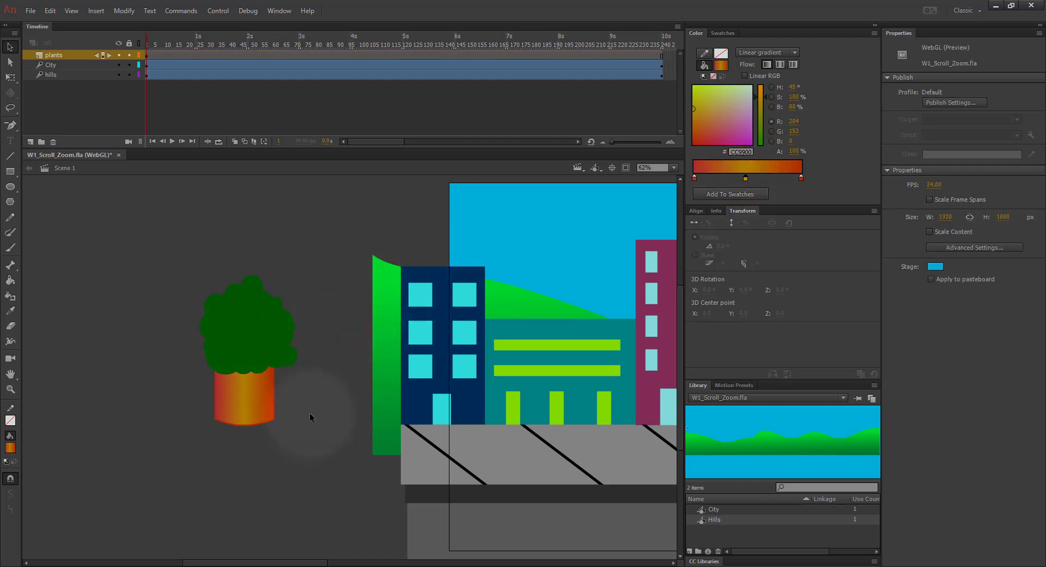
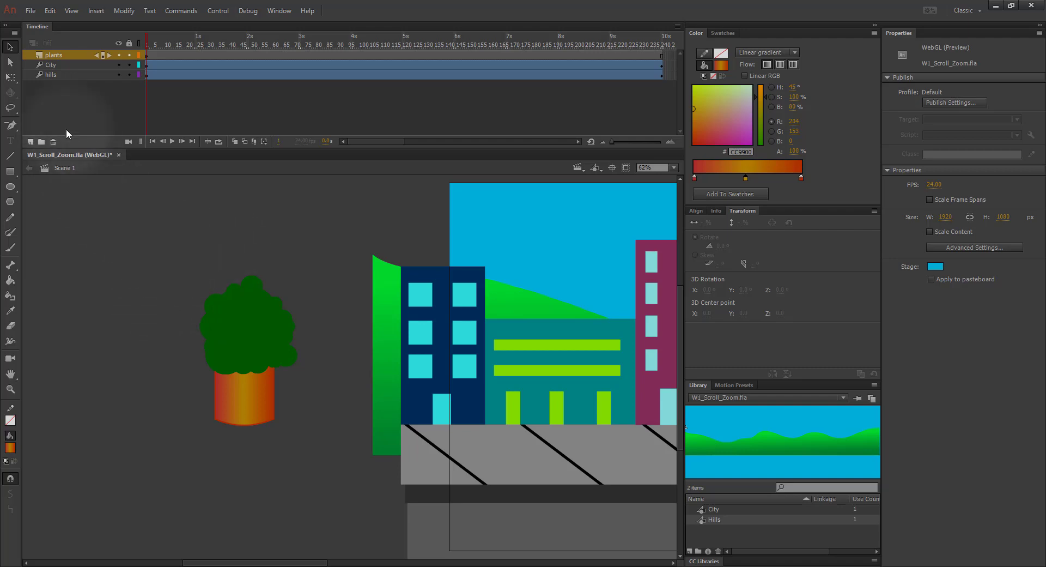
Step: Select the whole potted plant and convert it to a Graphic symbol named plant
click(10, 47)
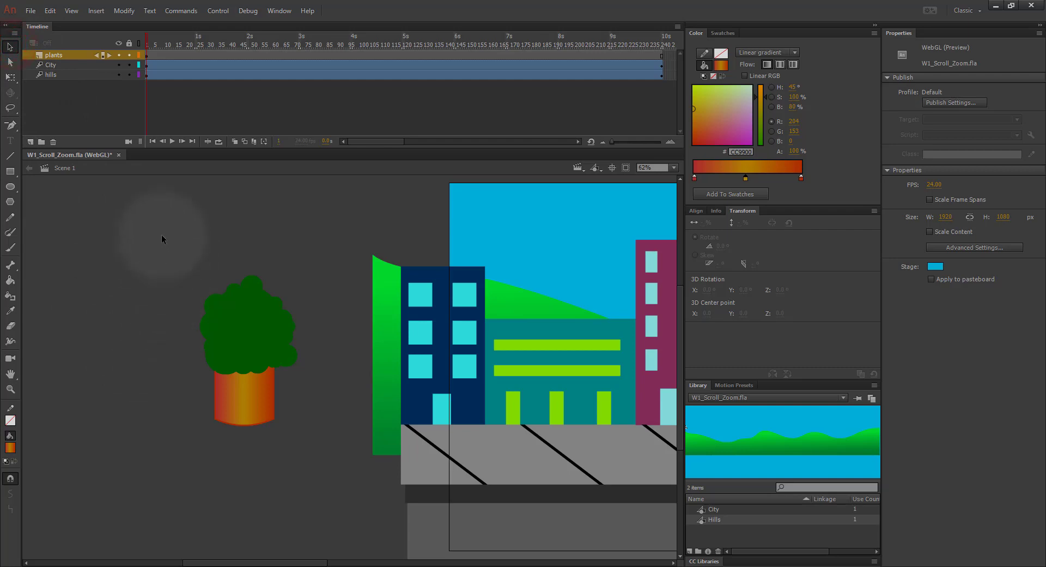
mouse_move(161, 232)
mouse_down()
mouse_move(234, 421)
mouse_move(283, 452)
mouse_move(316, 446)
mouse_up()
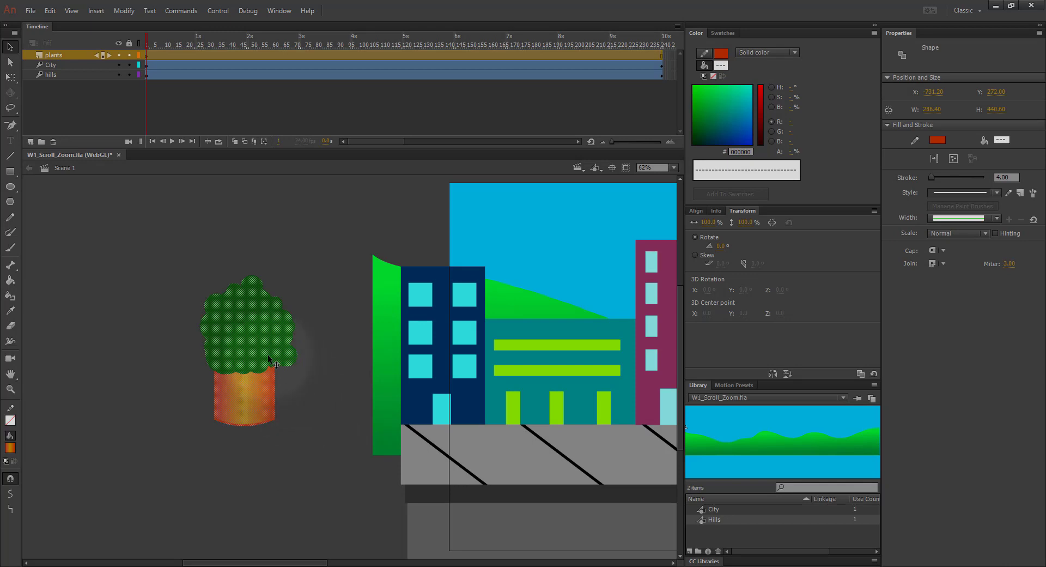
right_click(246, 348)
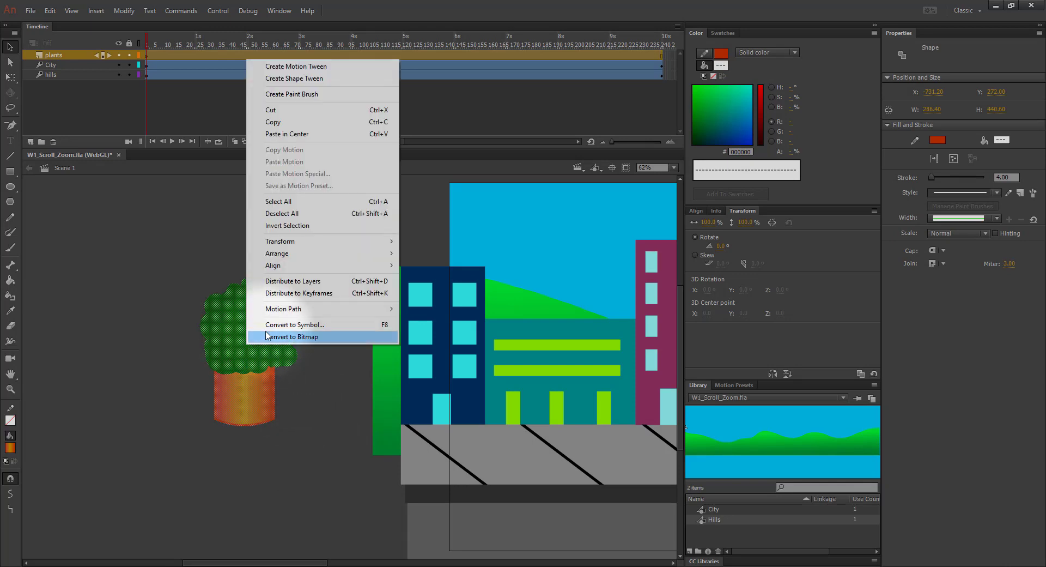
click(267, 326)
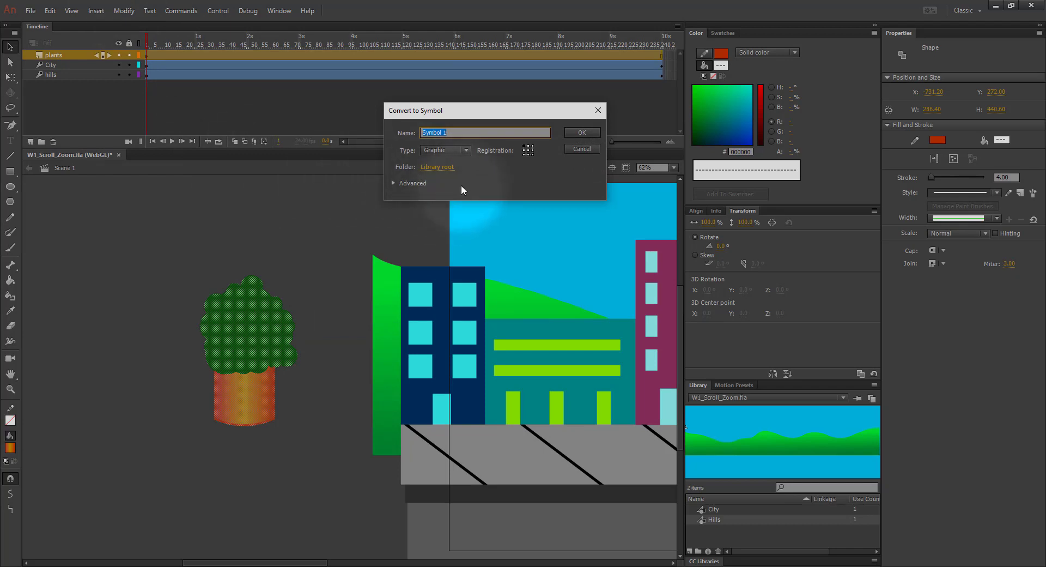
text(plant)
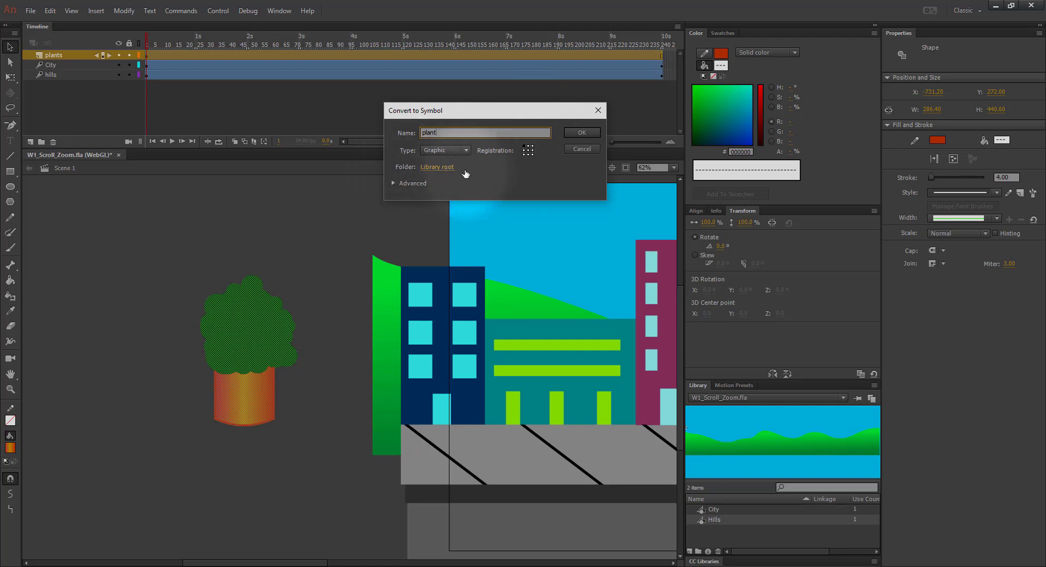
click(573, 132)
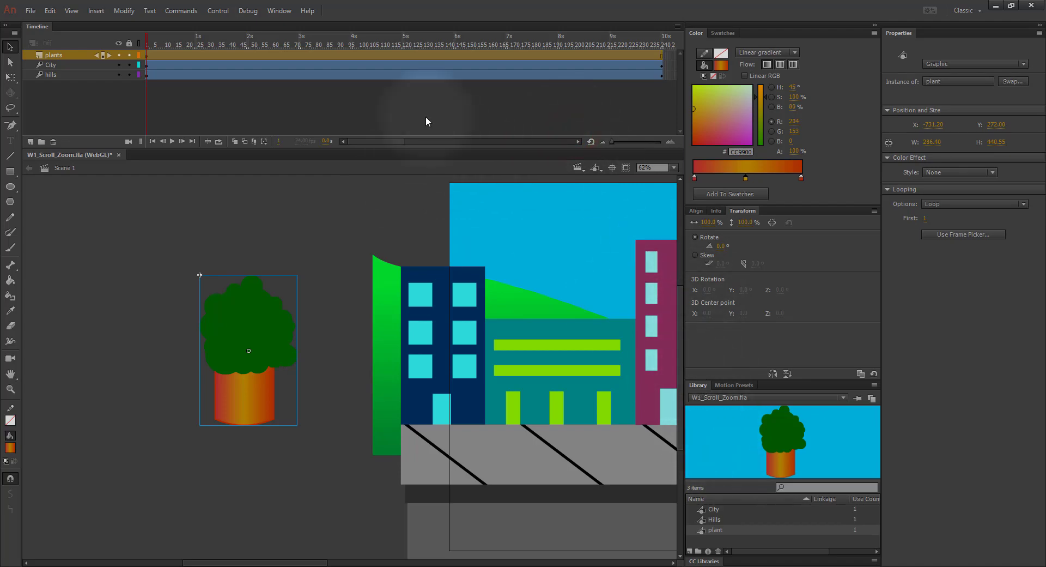
Step: Preview the Hills and City symbols in the library
click(289, 10)
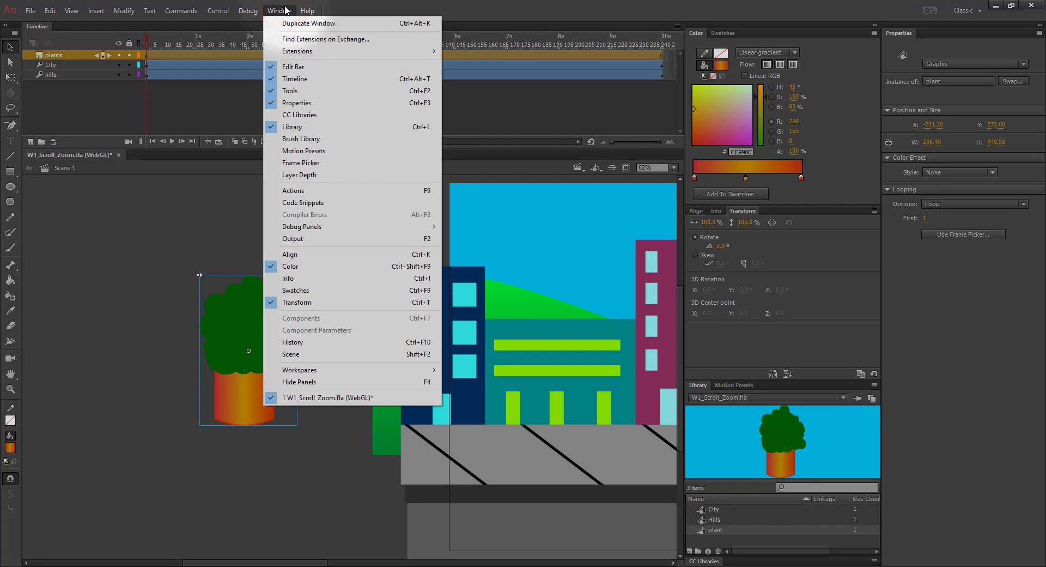
click(466, 8)
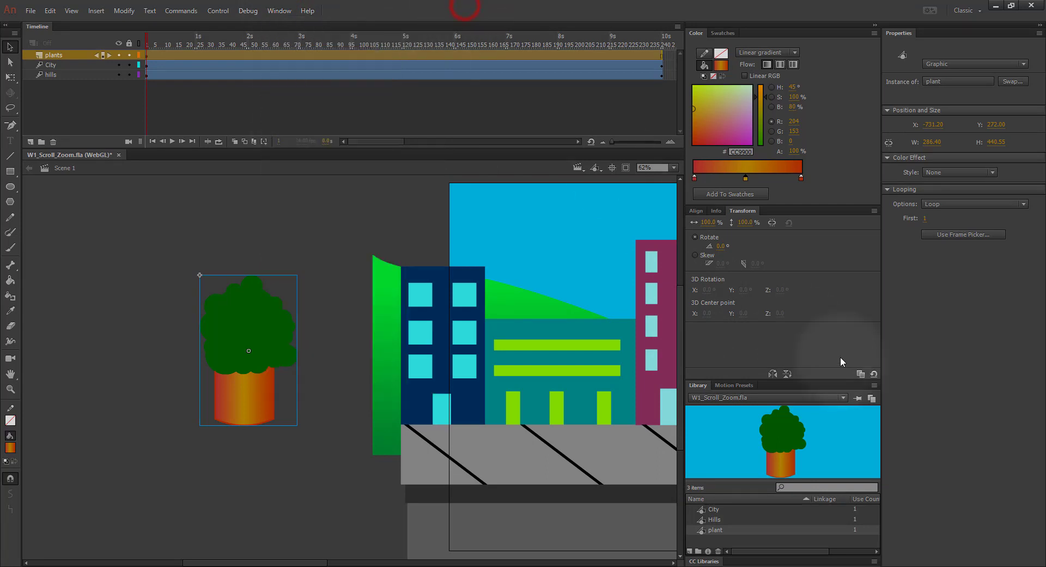
click(720, 518)
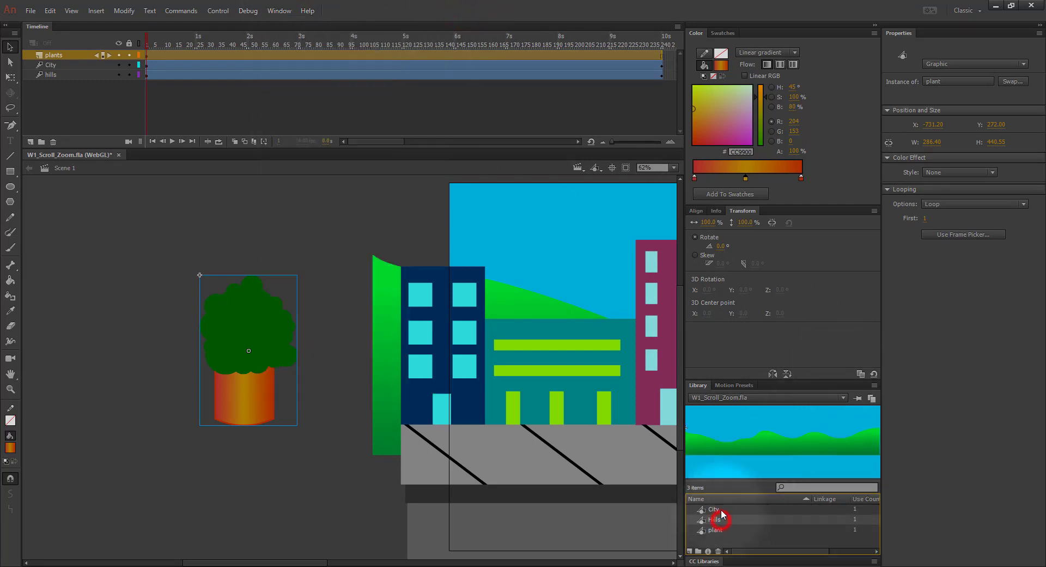
click(722, 507)
click(727, 519)
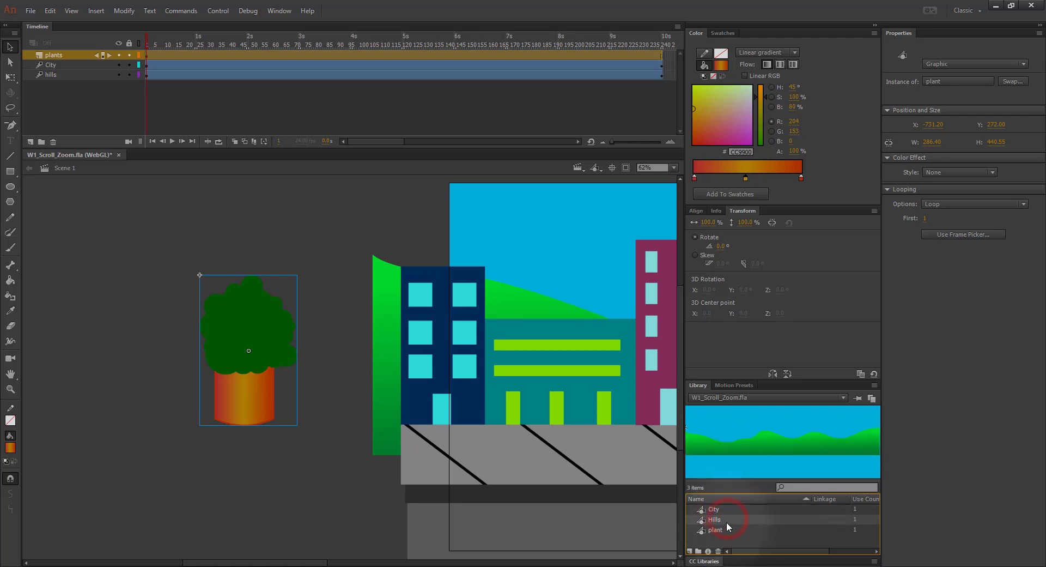
Step: Place two more instances of the plant symbol in front of the city, moving the first to about X 13.60, Y 402.15
click(726, 528)
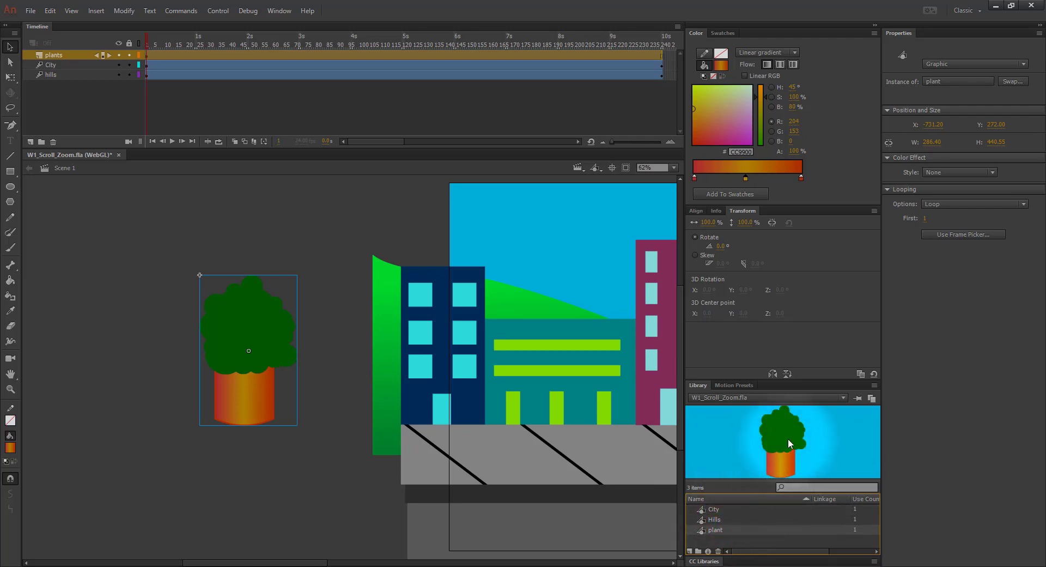
drag(795, 436, 498, 409)
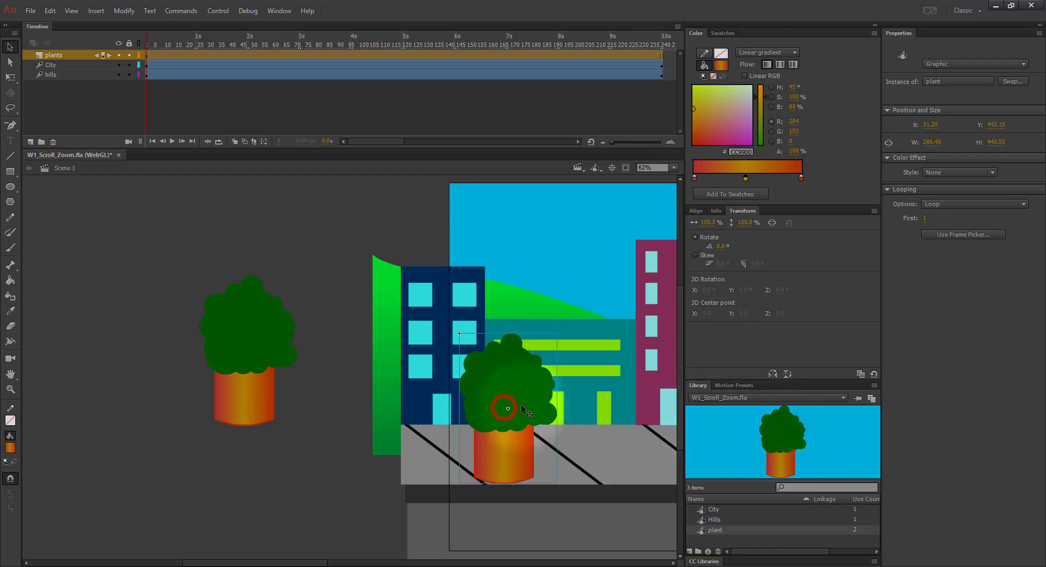
drag(776, 436, 636, 414)
drag(518, 410, 480, 399)
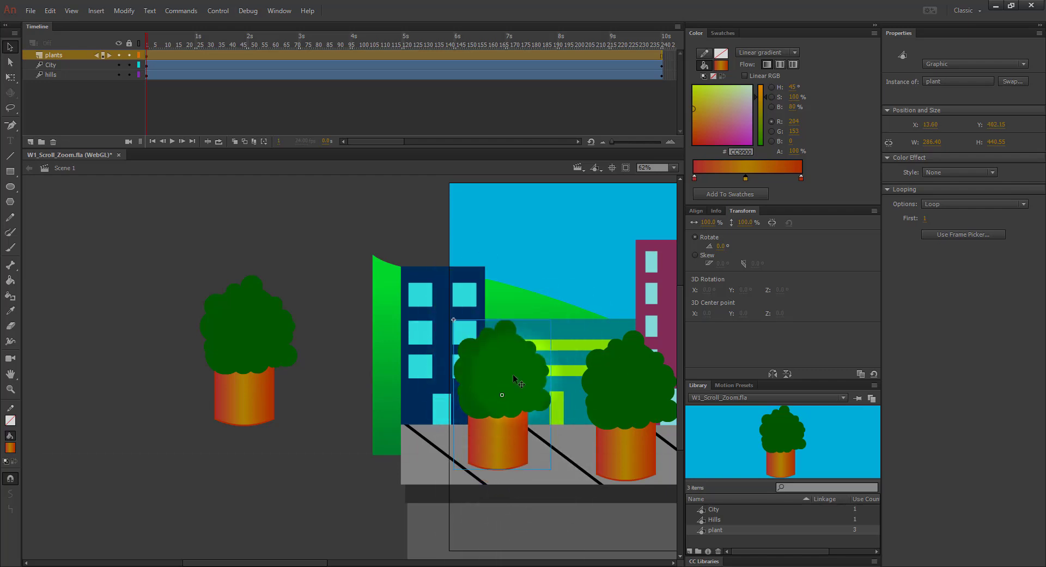
Step: Move the second plant on the sidewalk further along, level with the first, to about X 749.60, Y 402.15
drag(563, 422, 206, 345)
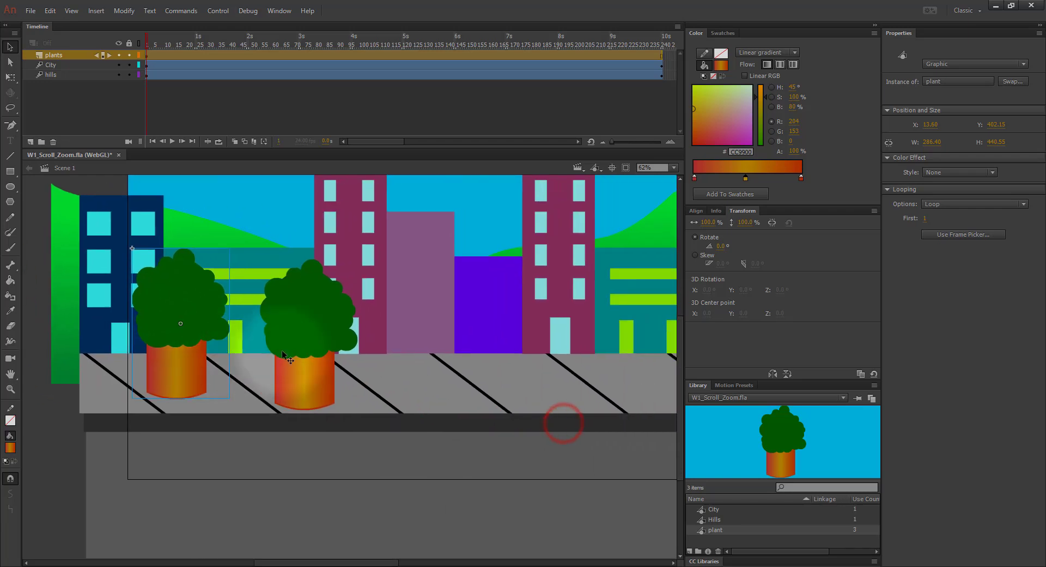
drag(312, 347, 397, 337)
key(ctrl+minus)
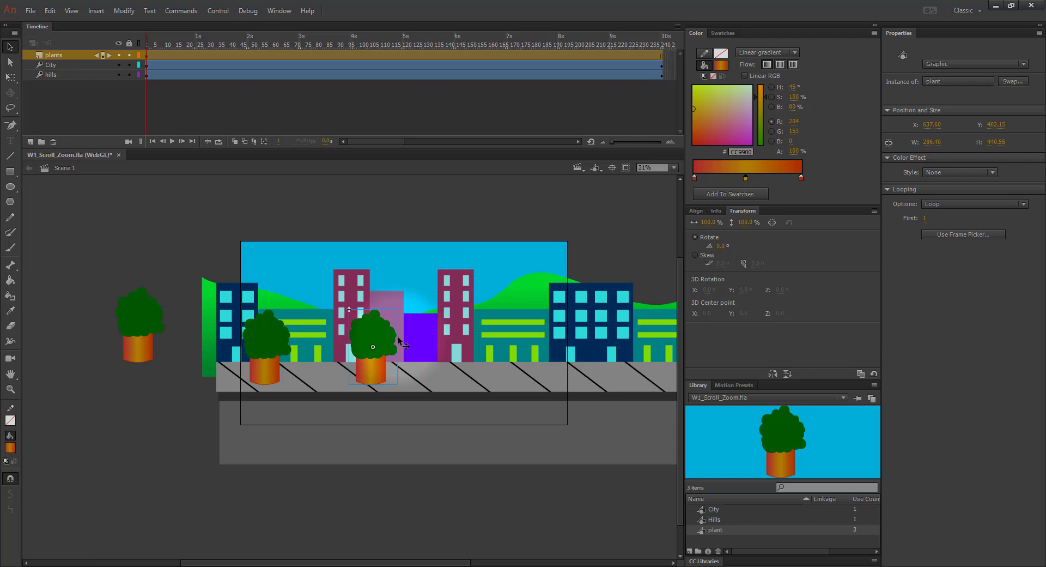
drag(368, 343, 387, 343)
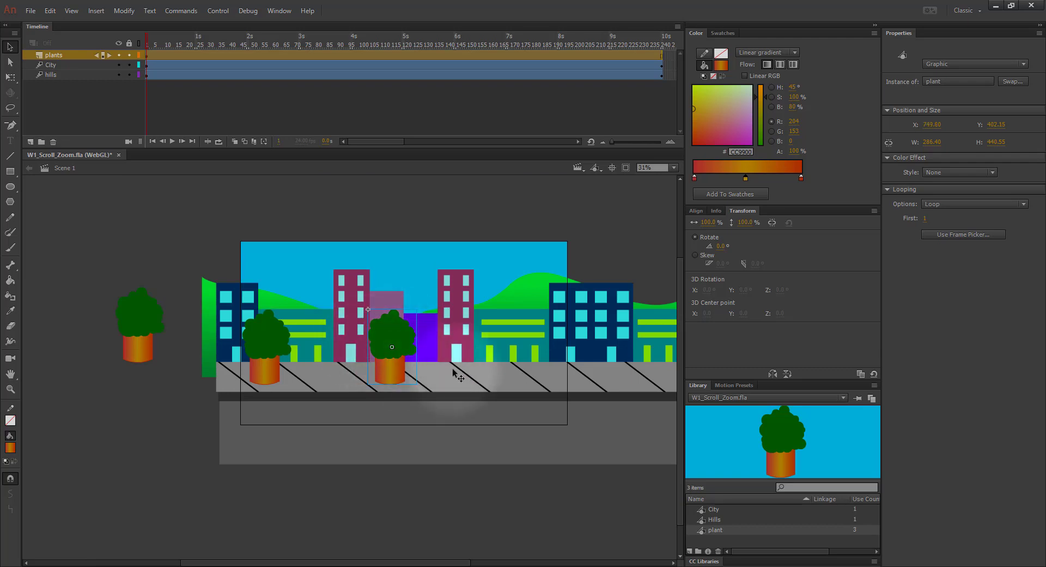
Step: Apply a Brightness color effect of 1% to the plant instance near the middle of the stage
click(889, 157)
click(889, 157)
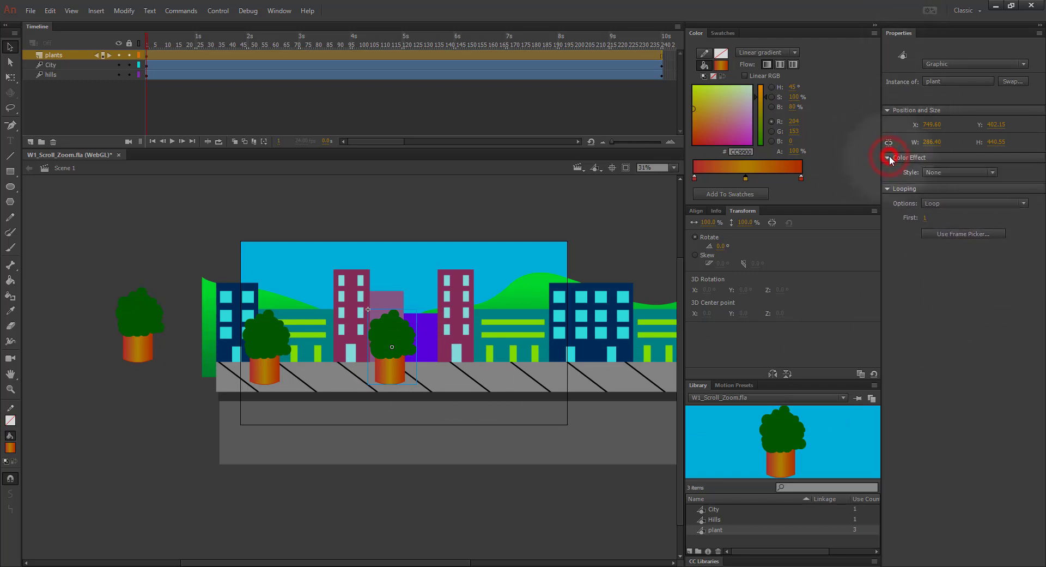
click(968, 172)
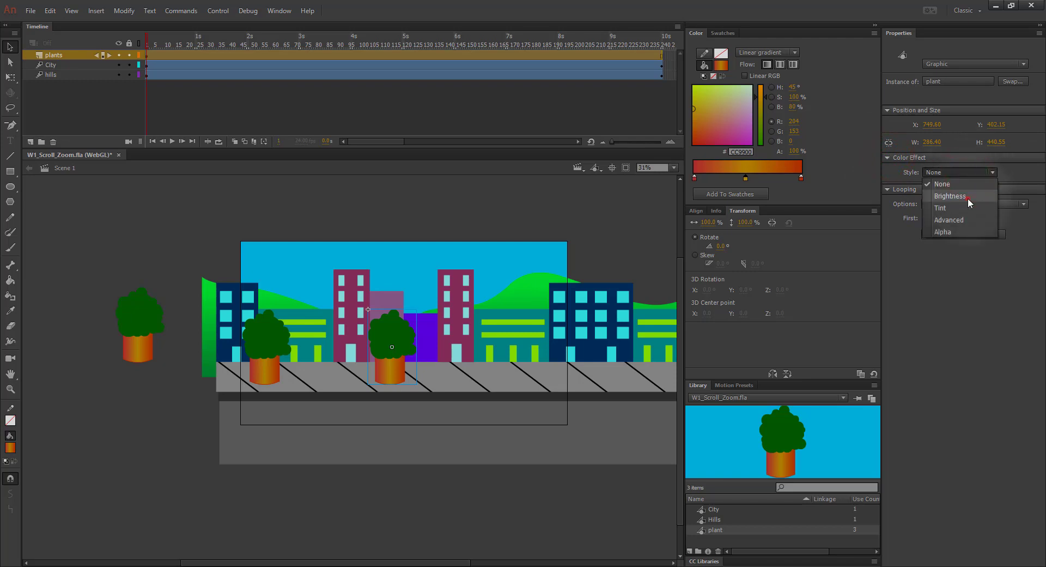
click(968, 196)
mouse_move(960, 191)
mouse_down()
mouse_move(950, 188)
mouse_move(979, 187)
mouse_move(960, 185)
mouse_up()
Step: Switch the plant's color effect to Advanced, try a lower alpha, and return the alpha to 100%
click(959, 171)
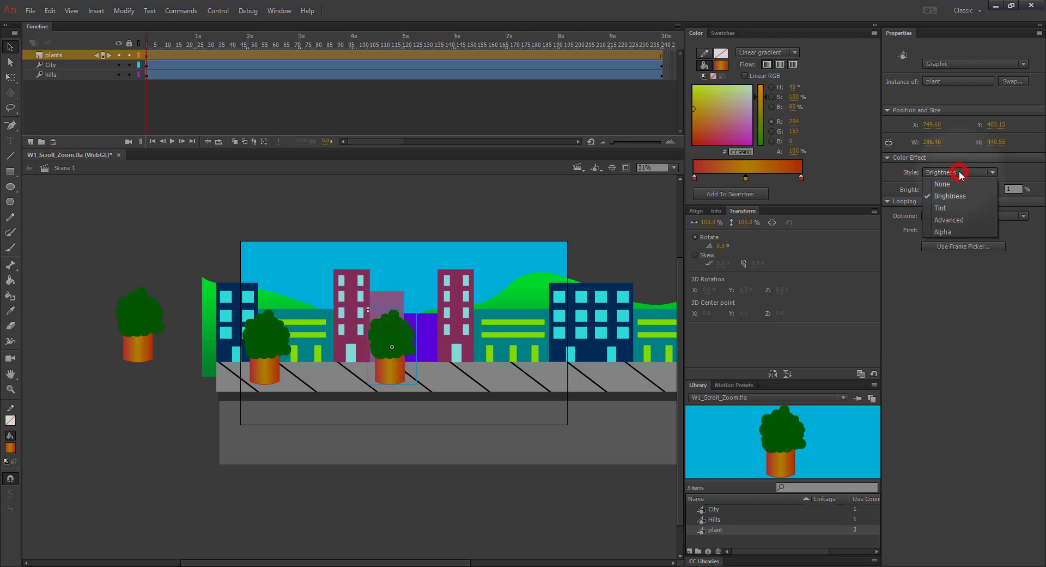
click(963, 218)
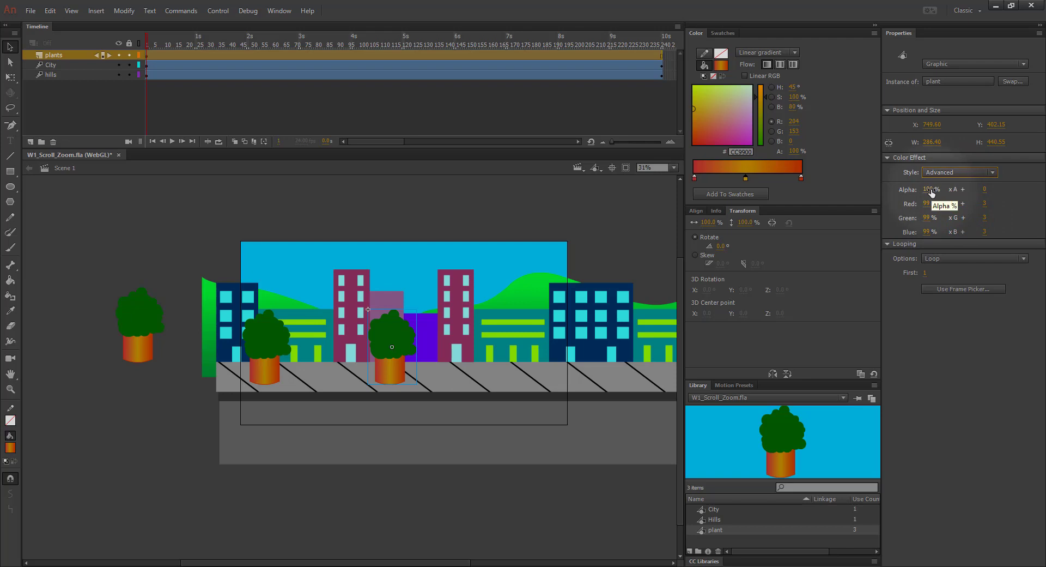
drag(927, 190, 904, 190)
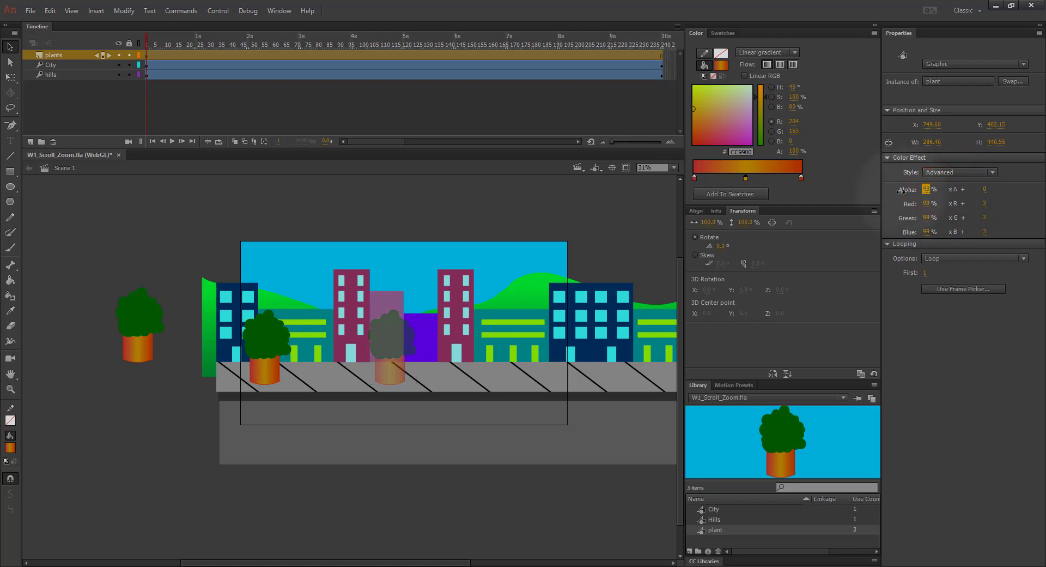
drag(921, 189, 952, 184)
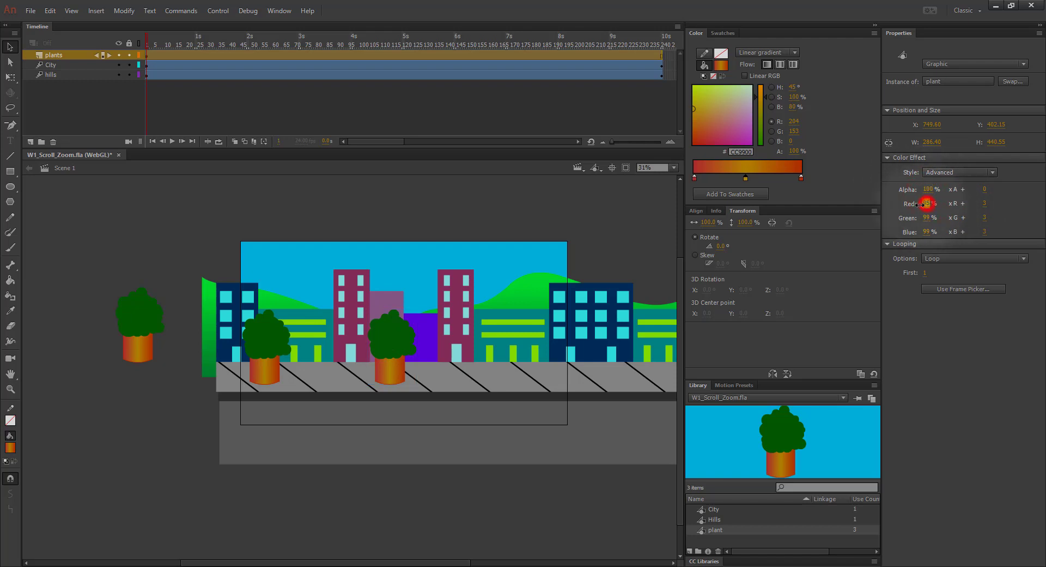
Step: Try Advanced color effect percentages on the selected plant, lowering red to 85% and green to 88% and adjusting blue
drag(911, 208, 924, 207)
click(927, 218)
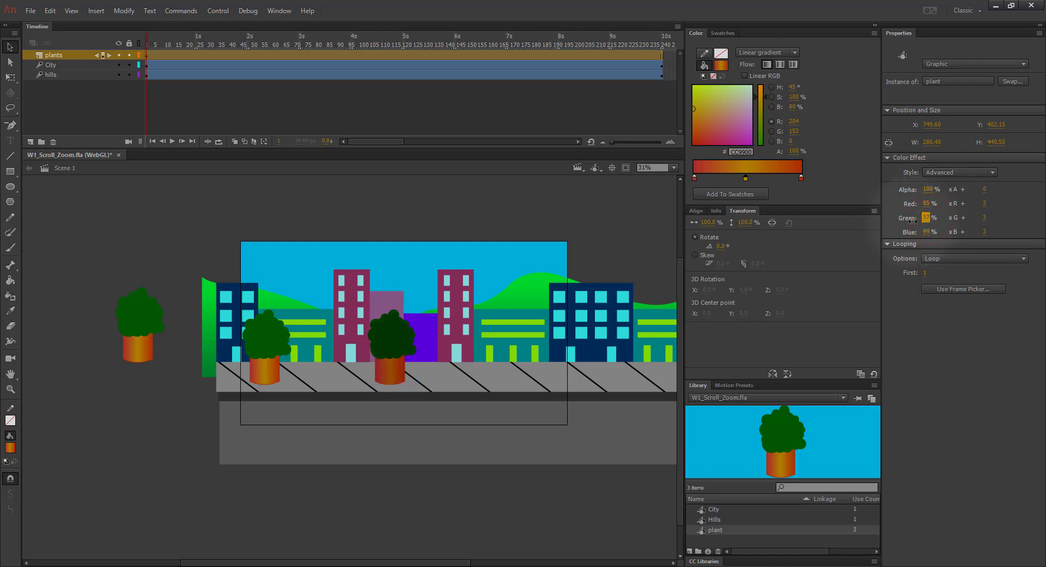
drag(912, 221, 926, 220)
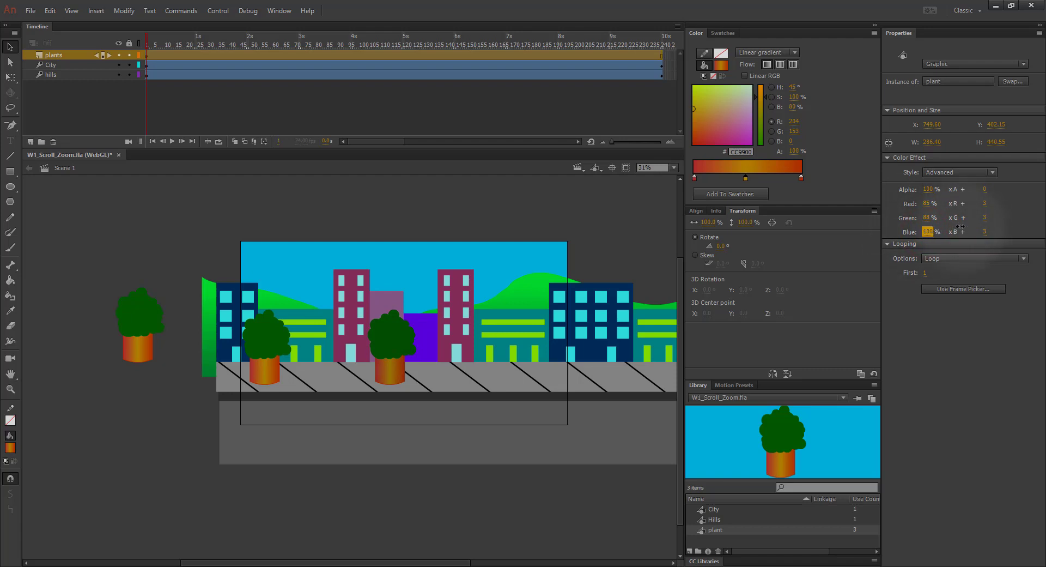
Step: Switch the plant's color effect to Tint at 20%, with red 200, green 154 and blue 255
click(947, 172)
click(952, 208)
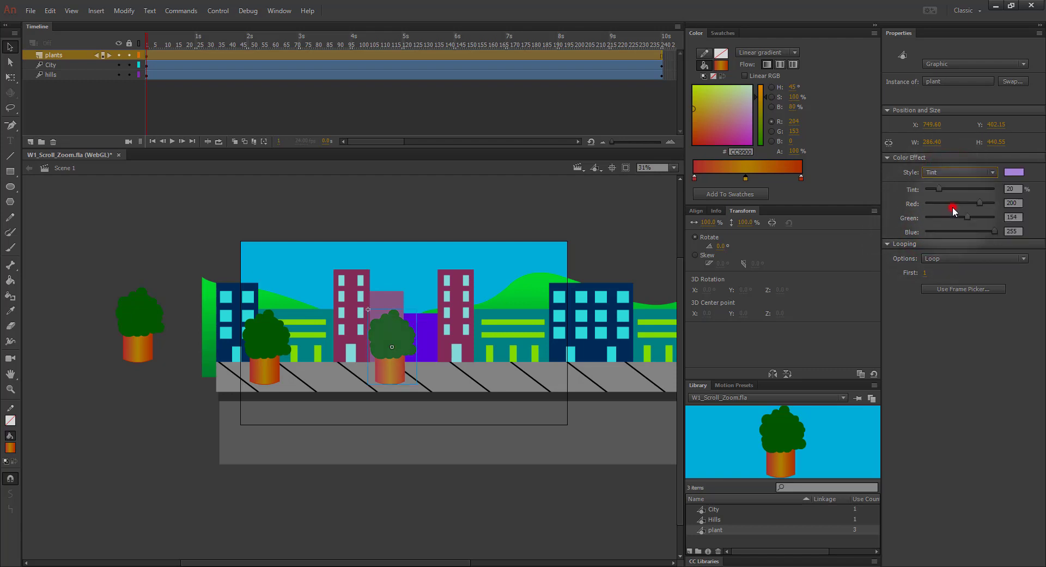
mouse_move(941, 187)
mouse_down()
mouse_move(964, 184)
mouse_move(942, 185)
mouse_up()
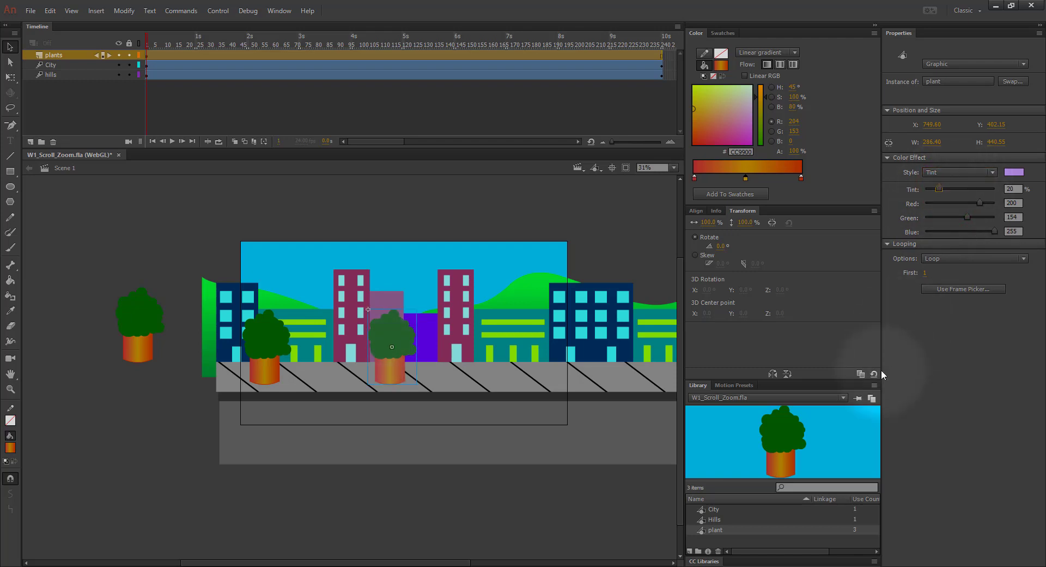
Step: Add another plant instance at about X 1476.00, Y 402.15, and shift the tinted plant to about X 775.20
drag(786, 451, 506, 354)
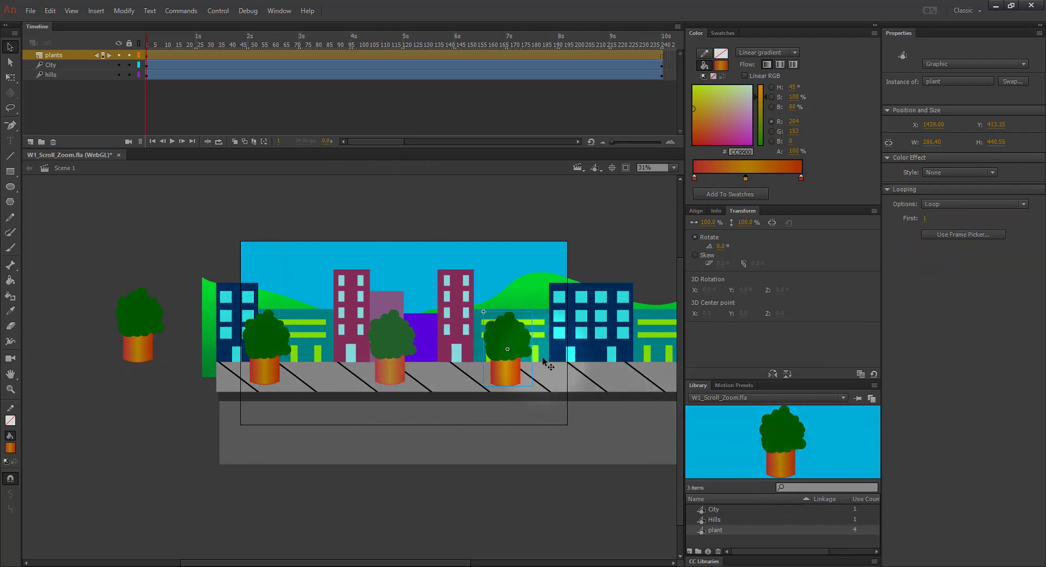
drag(518, 363, 526, 362)
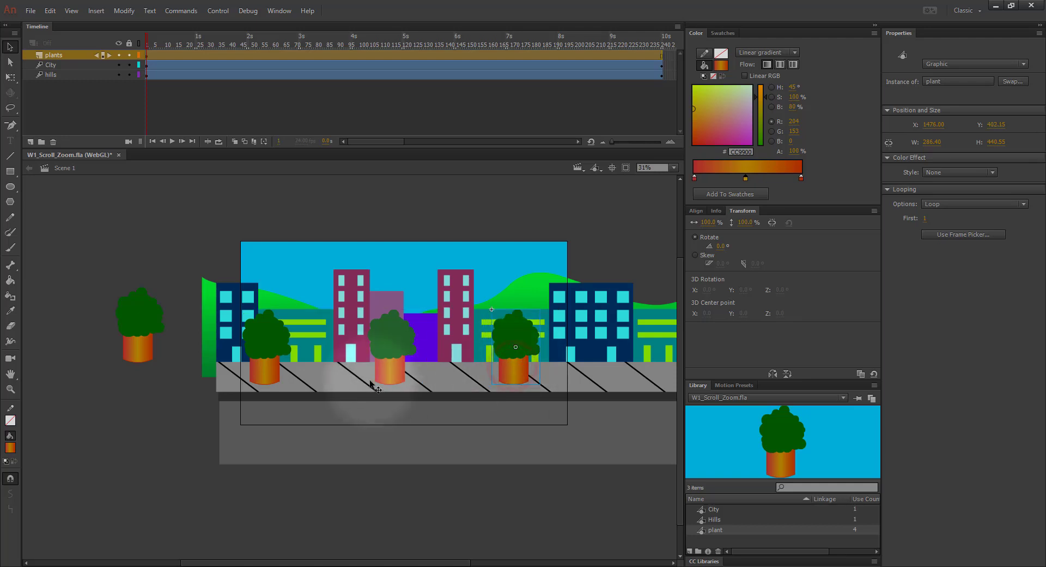
drag(386, 372, 390, 371)
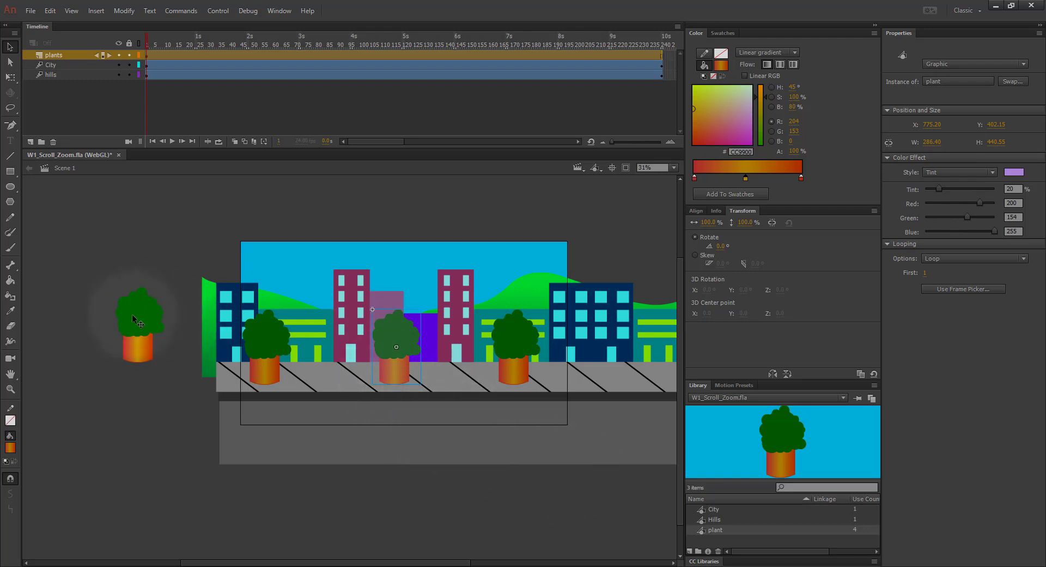
Step: Move the offstage plant onto the sidewalk beyond the third plant, and add another instance at about X 3194.40, Y 387.75
drag(140, 319, 646, 337)
drag(535, 443, 253, 450)
drag(782, 438, 524, 355)
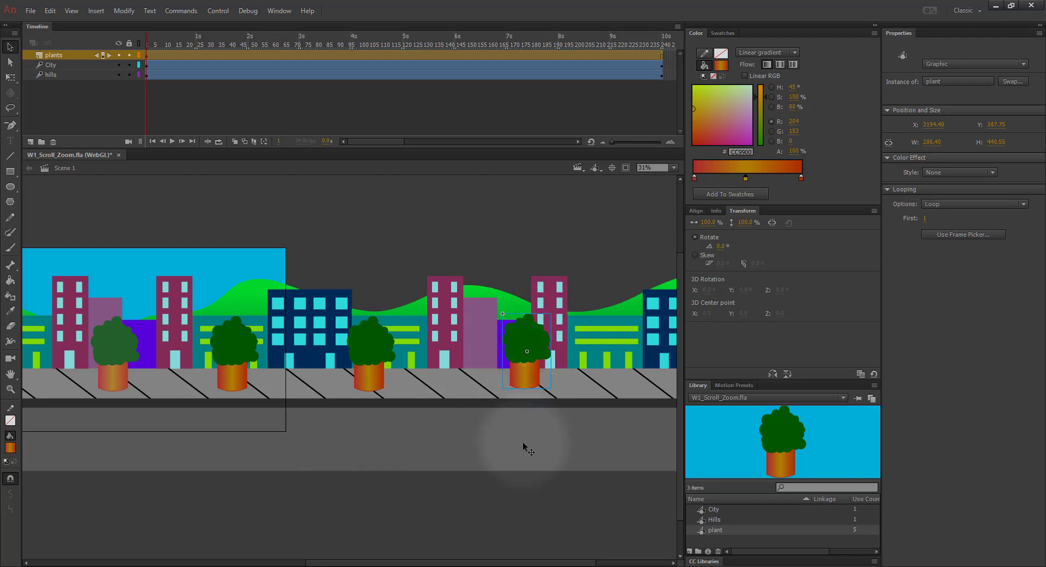
Step: Add a plant at the city's far end, about X 4548.80, Y 387.75, and one before it, then shift their neighbor to X 3079.20
scroll(523, 446, down, 1)
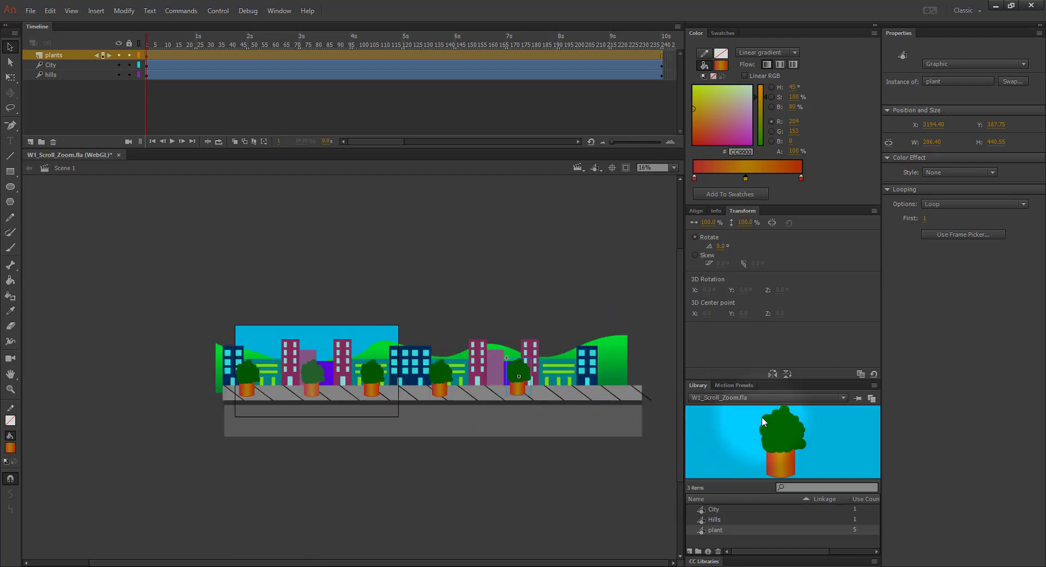
drag(770, 427, 631, 371)
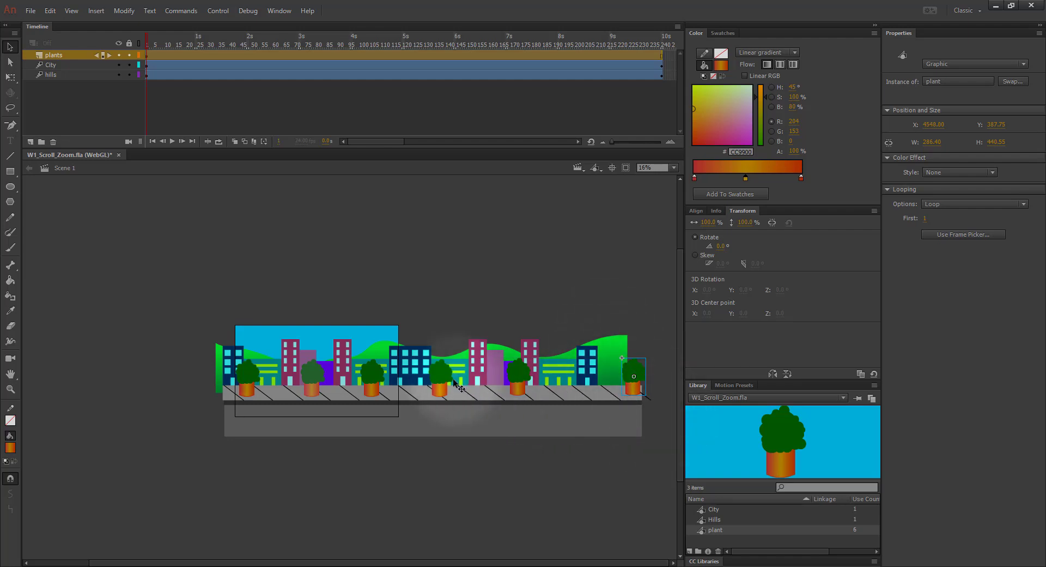
drag(783, 446, 507, 385)
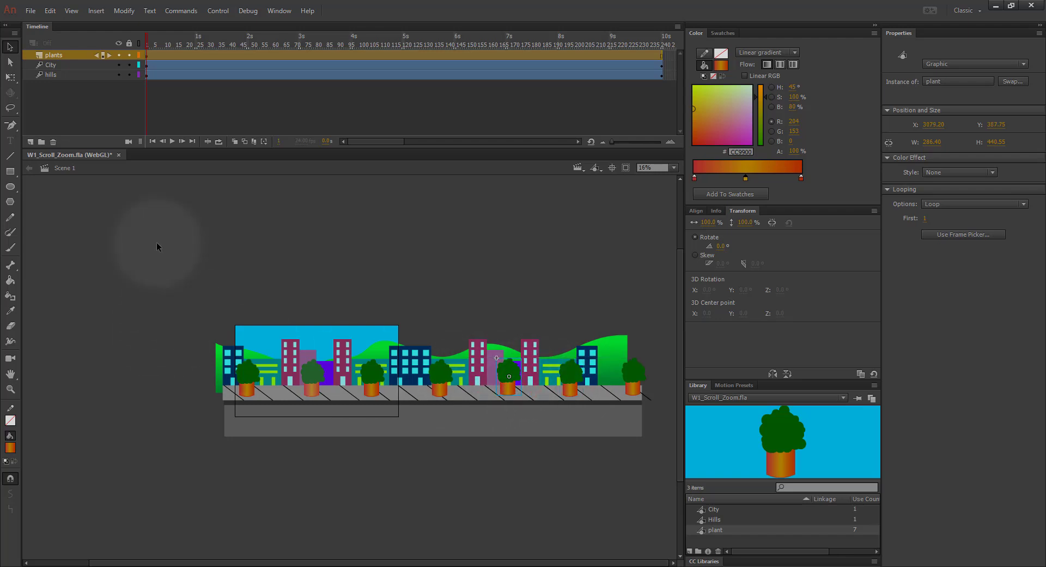
Step: Lock the City and hills layers and convert all the plants together into a graphic symbol named plant-animate
click(129, 65)
click(130, 74)
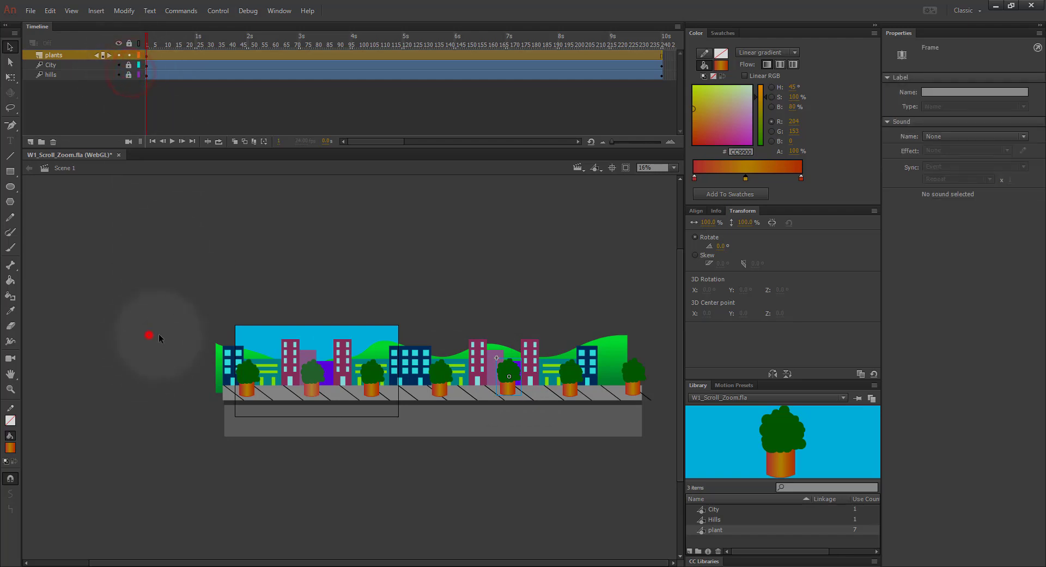
drag(149, 334, 656, 457)
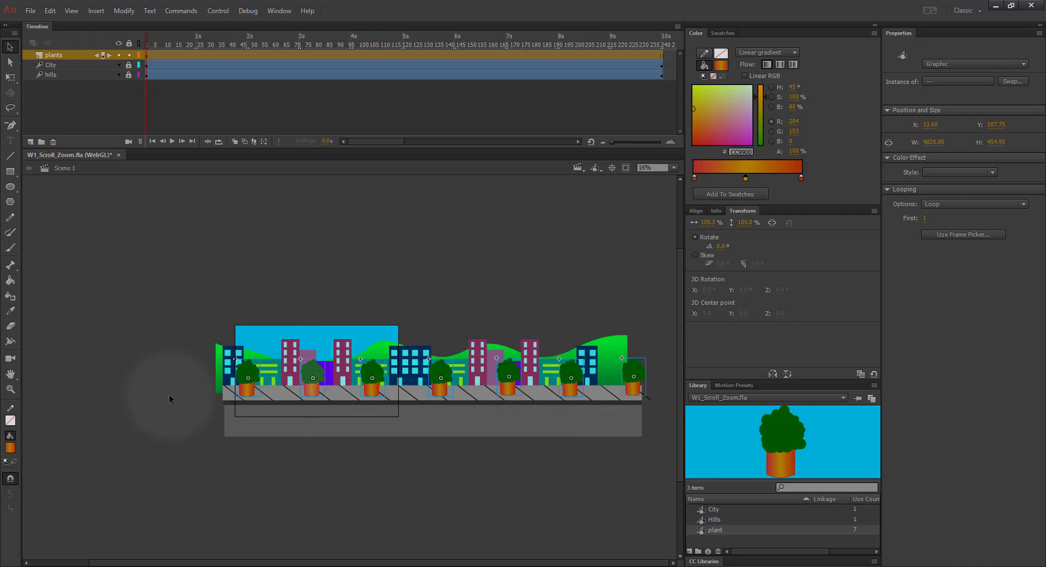
right_click(567, 390)
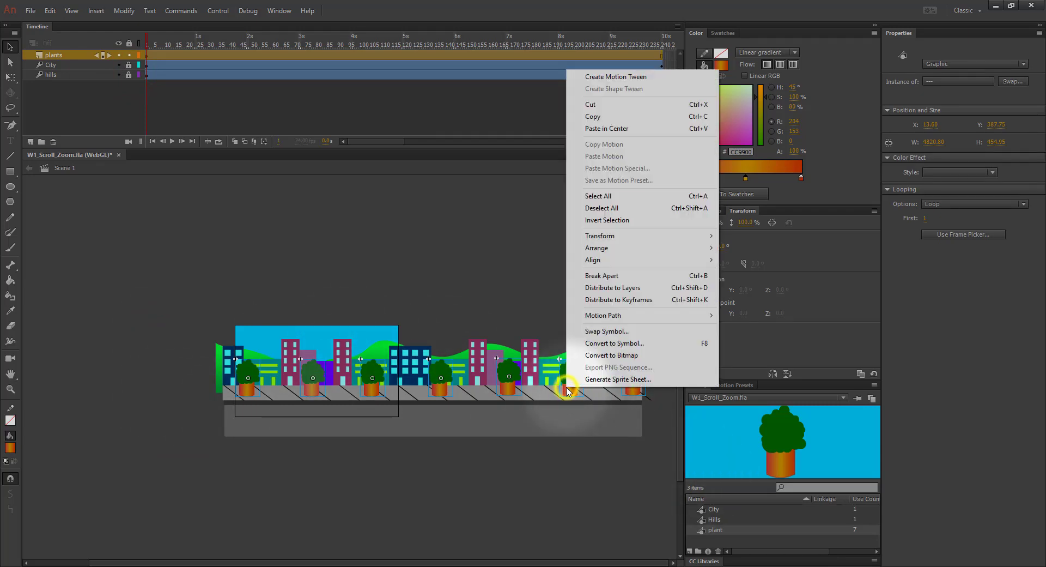
click(600, 342)
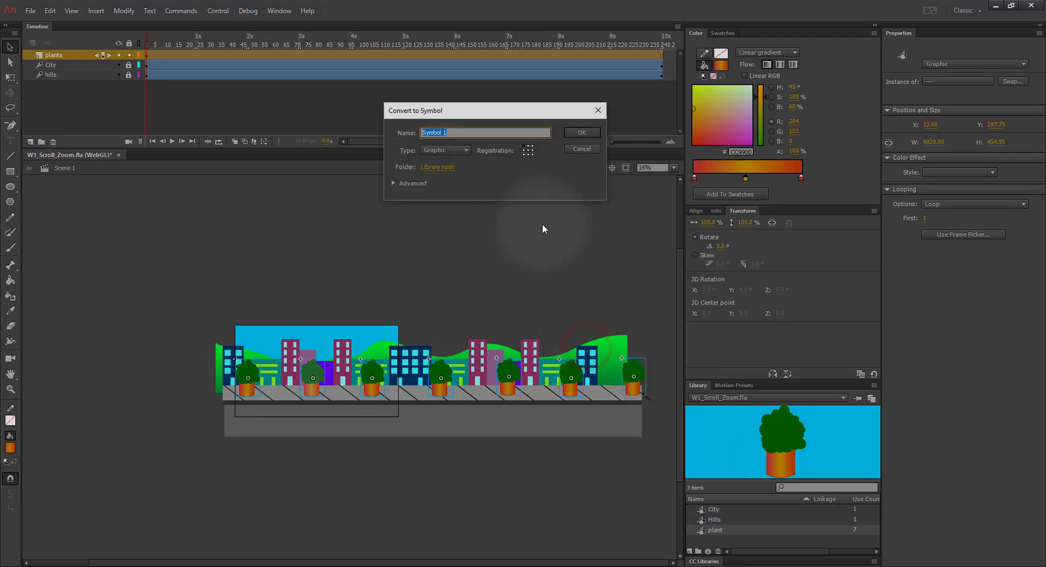
text(plant-animate)
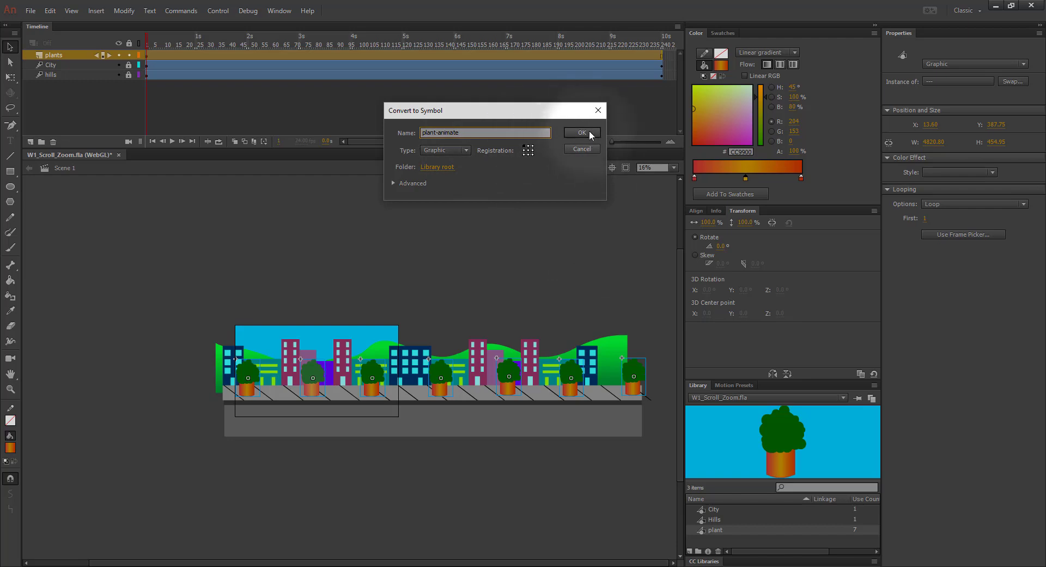
click(590, 134)
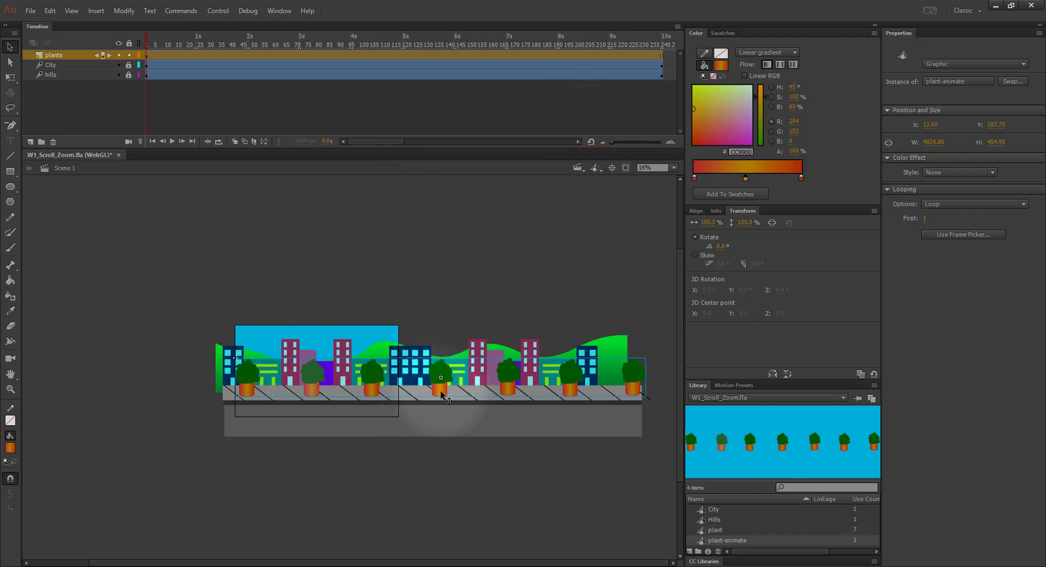
Step: Position the plant-animate instance at X 0.00, Y 381.35 and create a motion tween on the plants layer
mouse_move(441, 391)
mouse_down()
mouse_move(440, 304)
mouse_move(440, 390)
mouse_up()
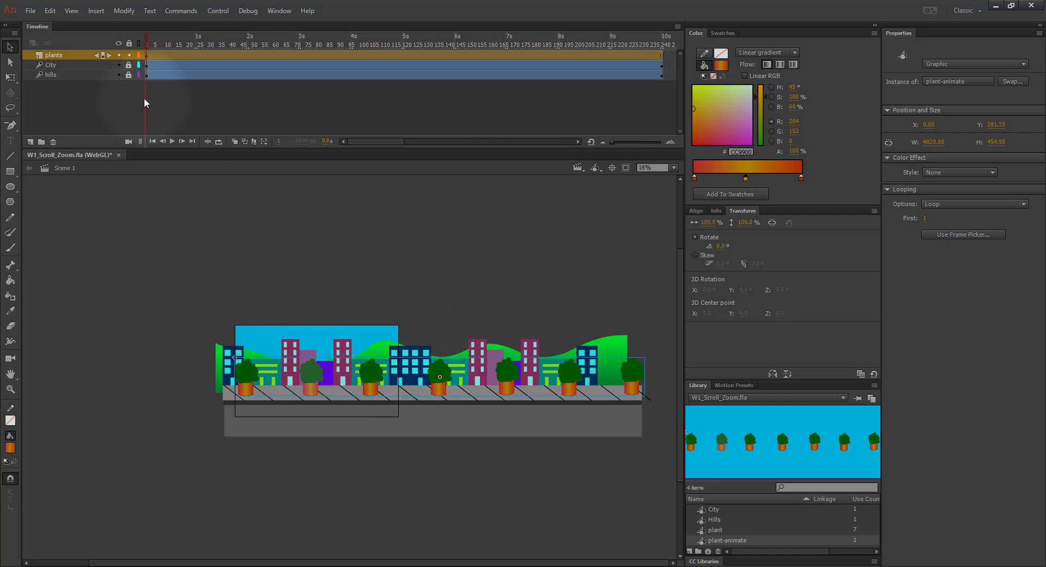
right_click(146, 55)
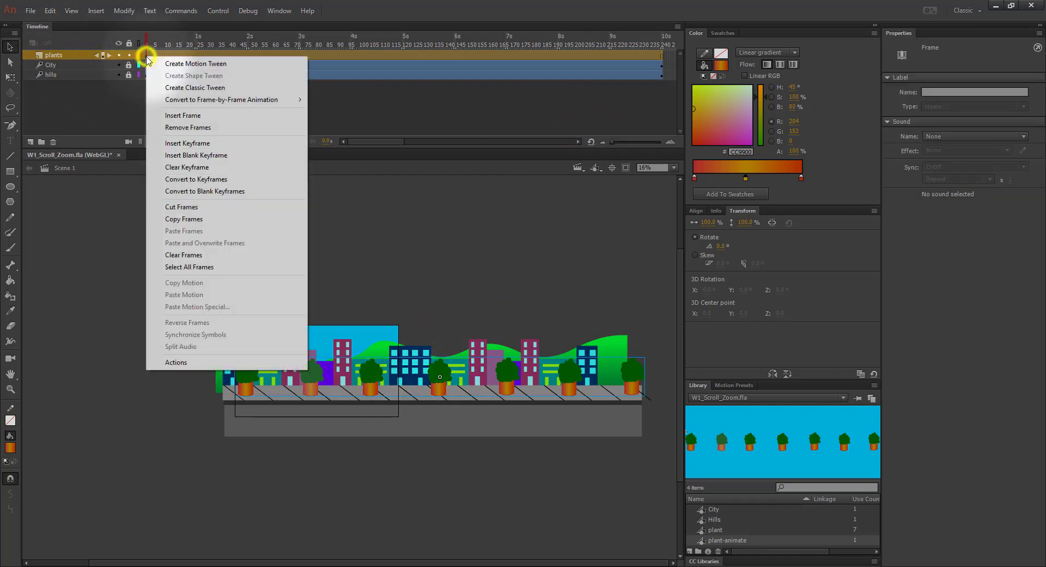
click(180, 63)
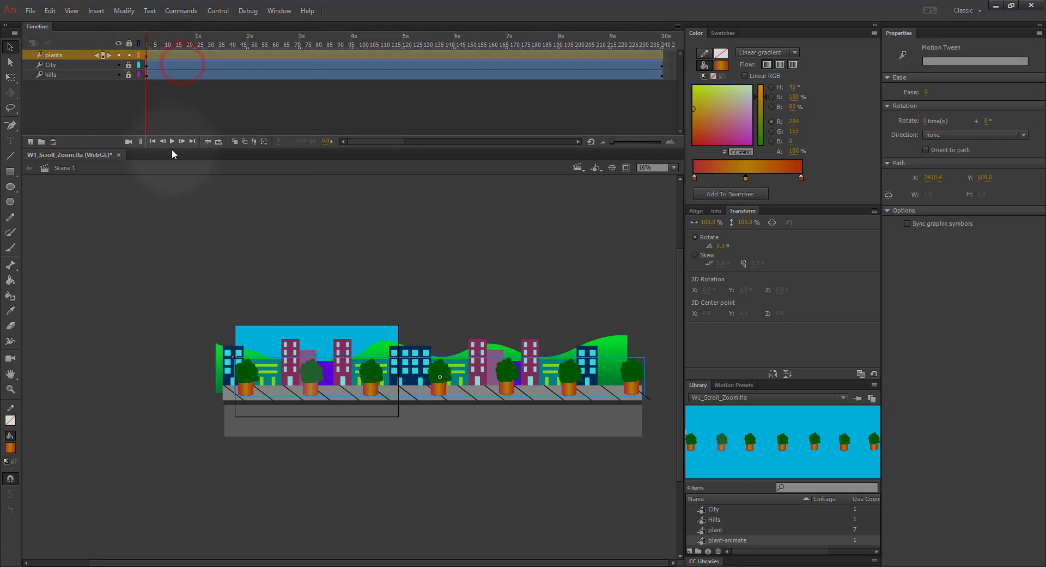
Step: At frame 240, move the plant row horizontally to about X -2246.40, keeping Y at 381.35
click(170, 117)
click(170, 56)
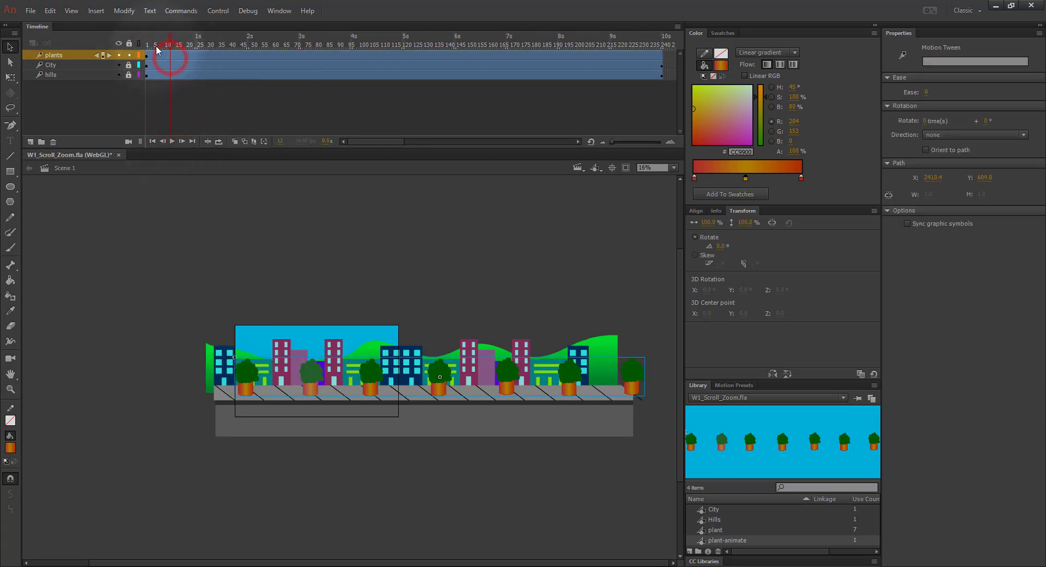
drag(168, 42, 668, 36)
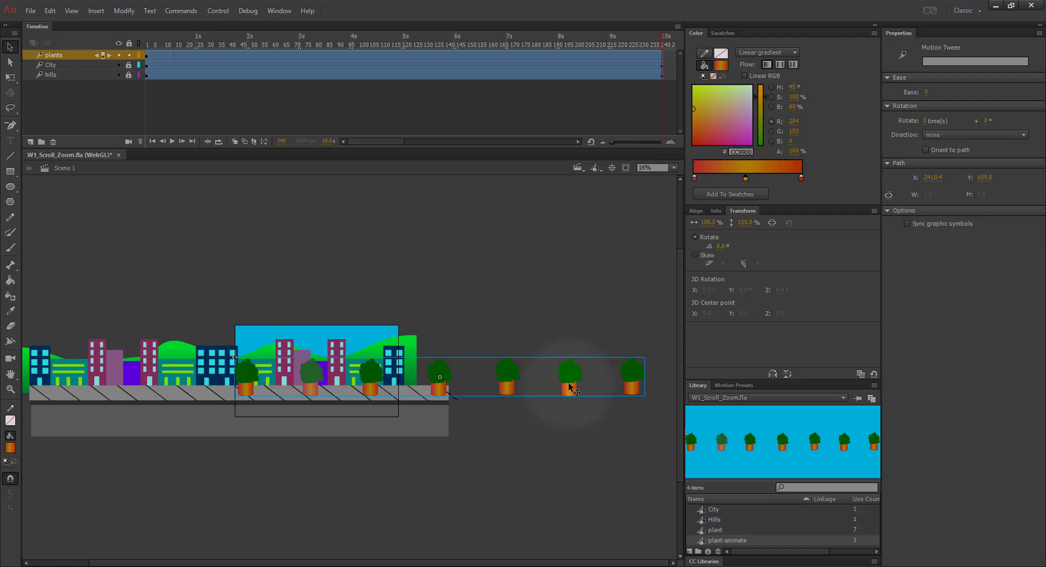
drag(570, 387, 378, 388)
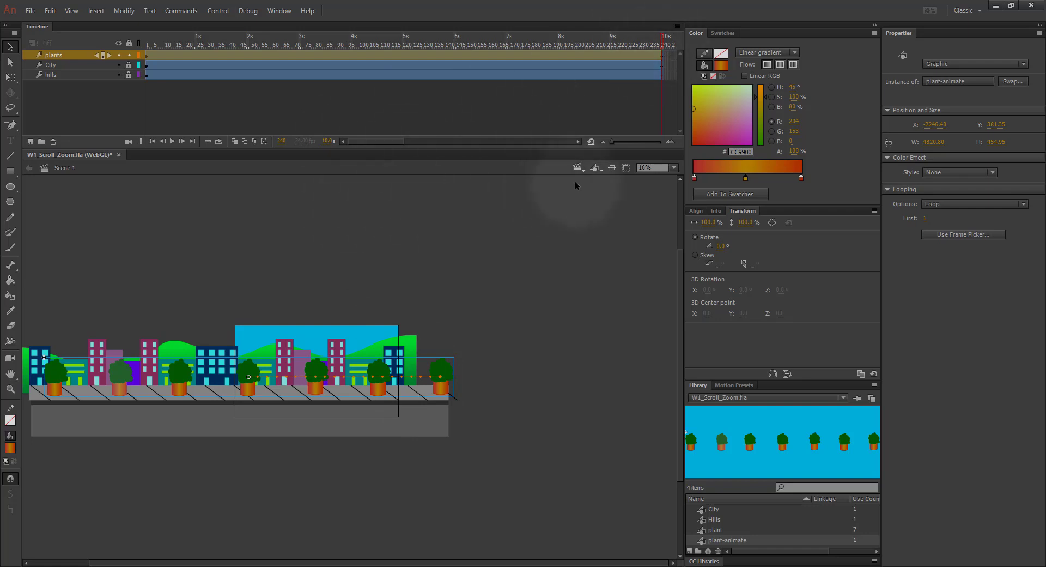
Step: Fit the stage in the window and play the animation from frame 1 to check the plants' scrolling against the city and hills
click(675, 168)
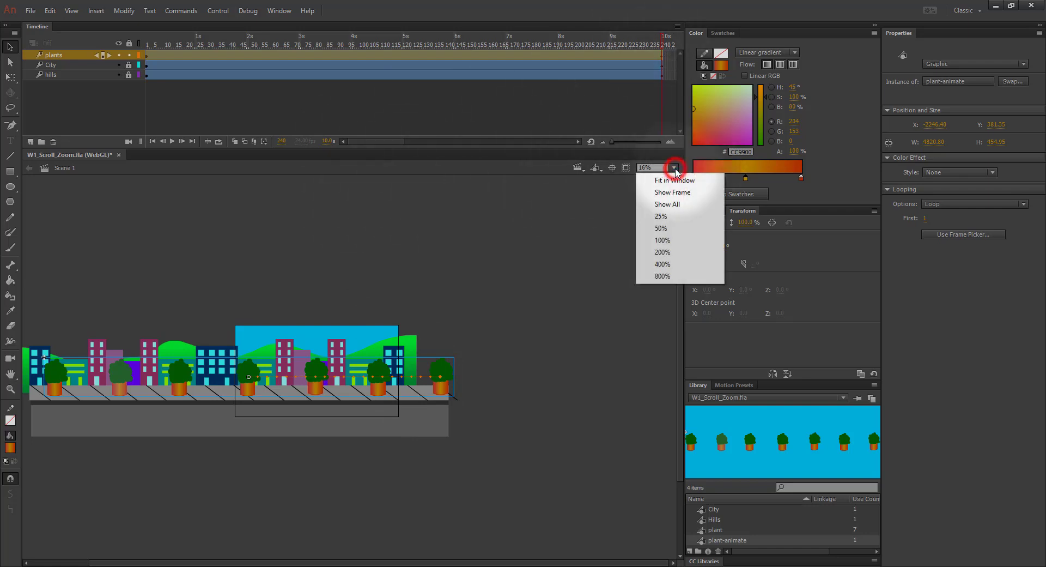
click(674, 181)
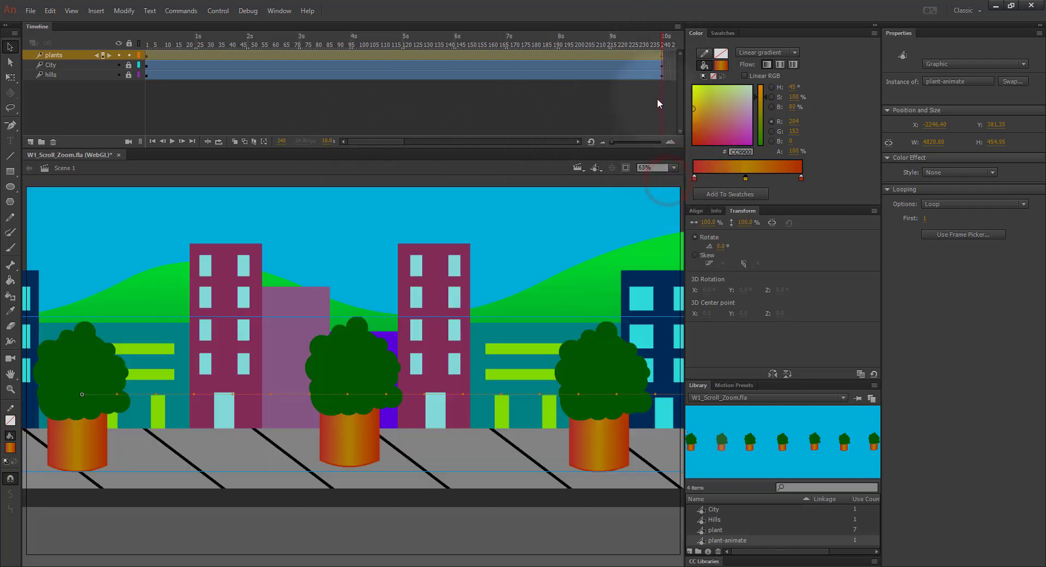
drag(665, 42, 81, 28)
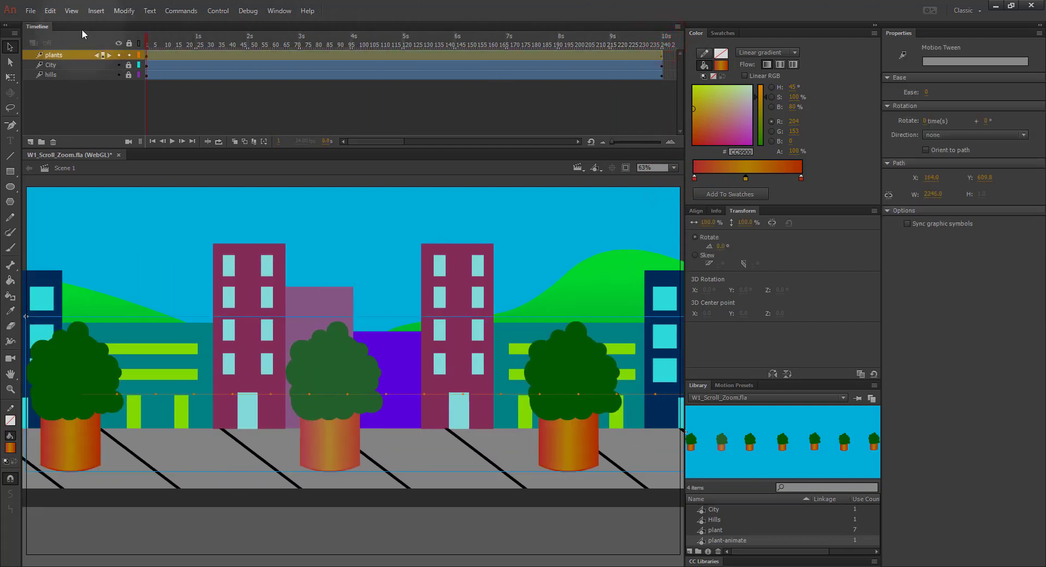
click(172, 142)
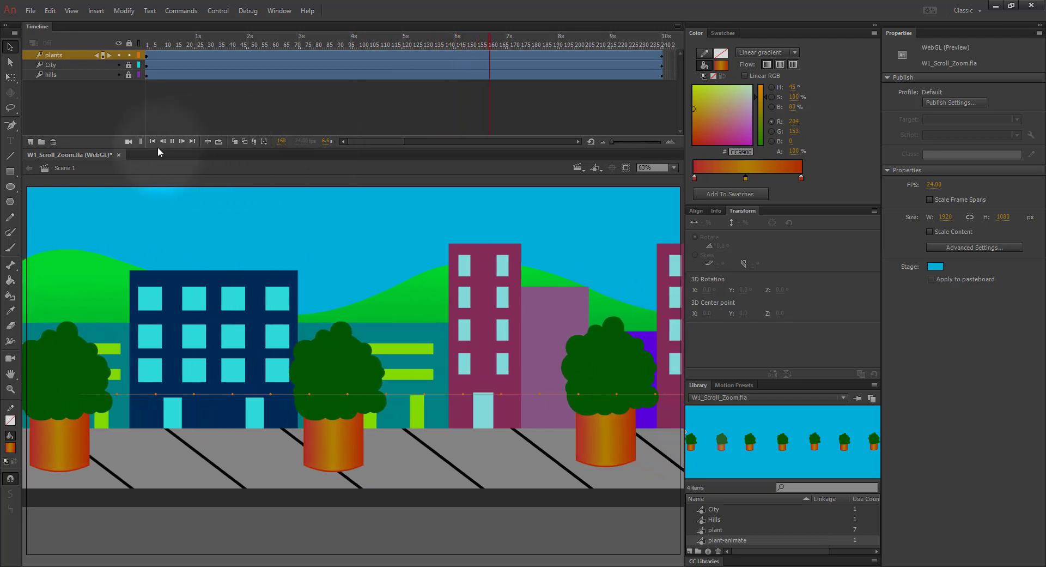
click(172, 142)
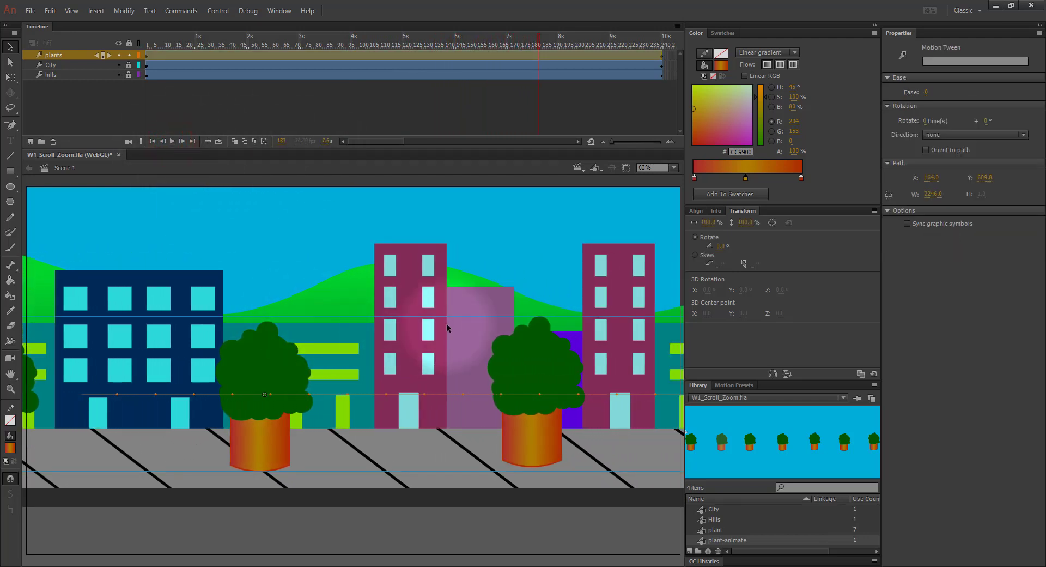
Step: Inspect the vector edges of a plant's foliage and pot at 500% magnification
key(ctrl+equal)
key(ctrl+equal)
key(ctrl+equal)
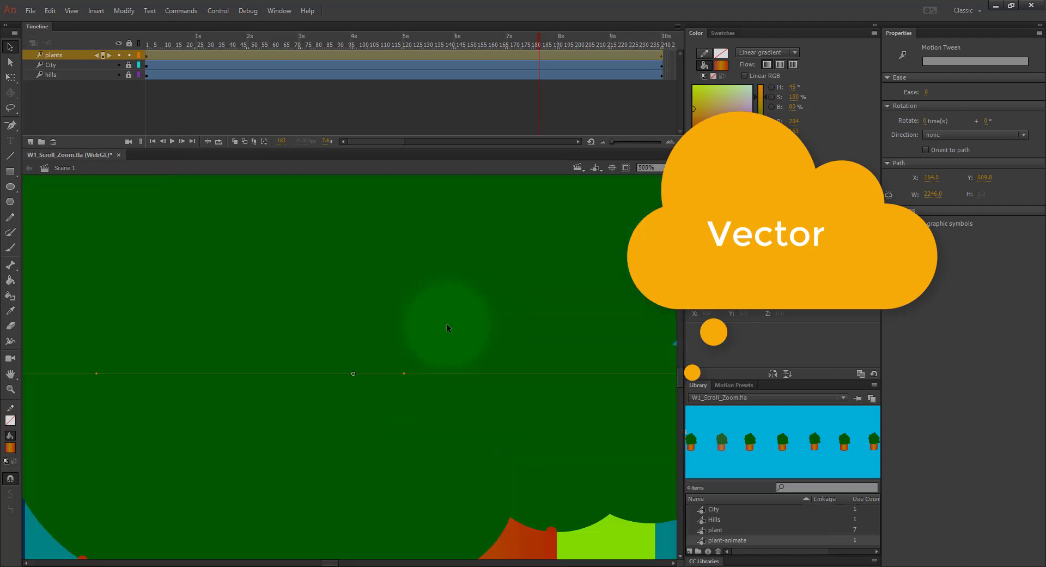
drag(577, 439, 519, 309)
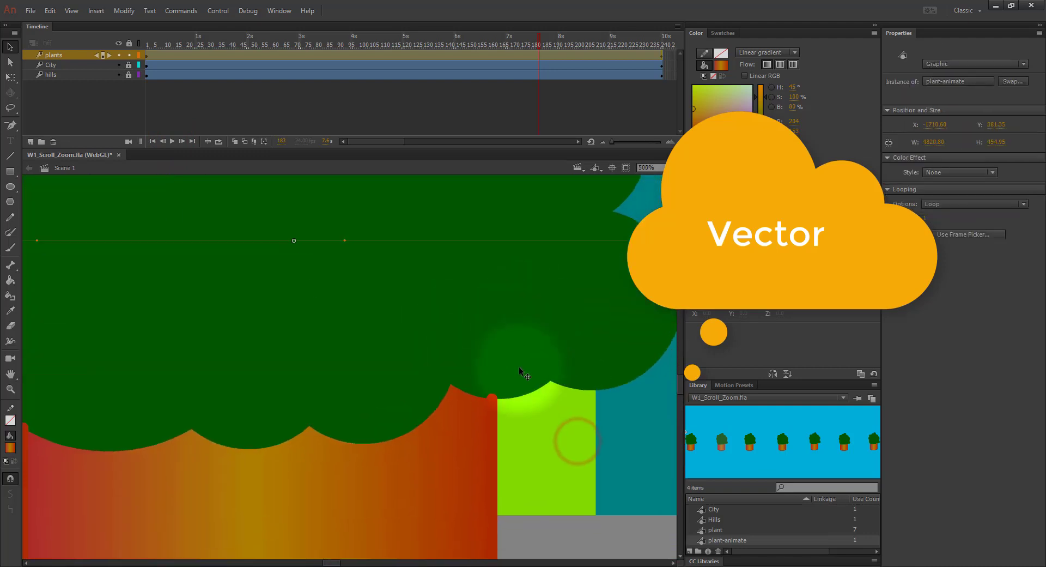
click(541, 443)
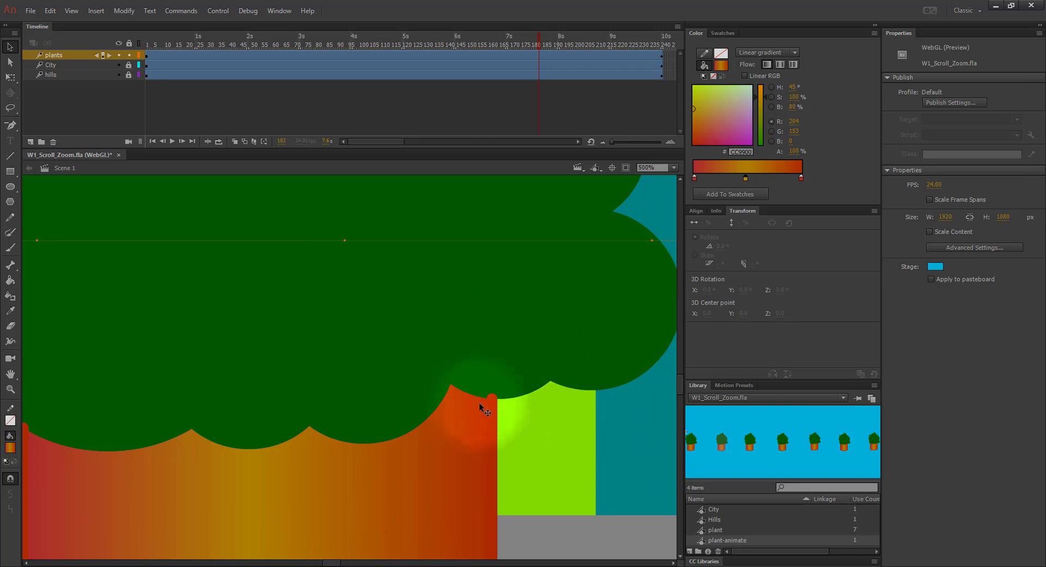
drag(566, 477, 528, 414)
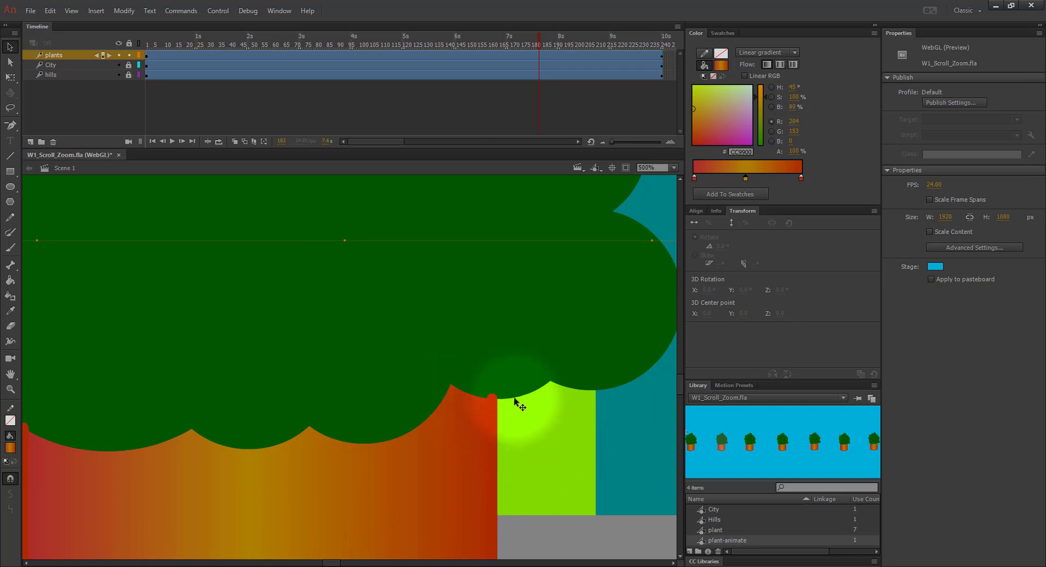
mouse_move(627, 478)
mouse_down()
mouse_move(399, 317)
mouse_move(619, 425)
mouse_move(502, 276)
mouse_move(561, 204)
mouse_move(564, 176)
mouse_up()
drag(369, 493, 608, 360)
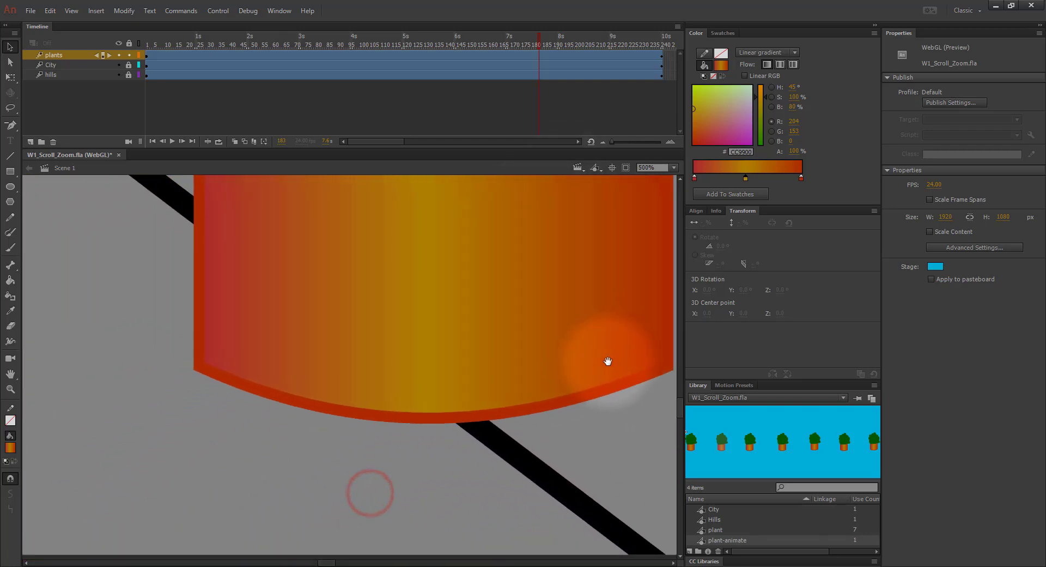
drag(609, 406, 462, 439)
drag(520, 273, 569, 517)
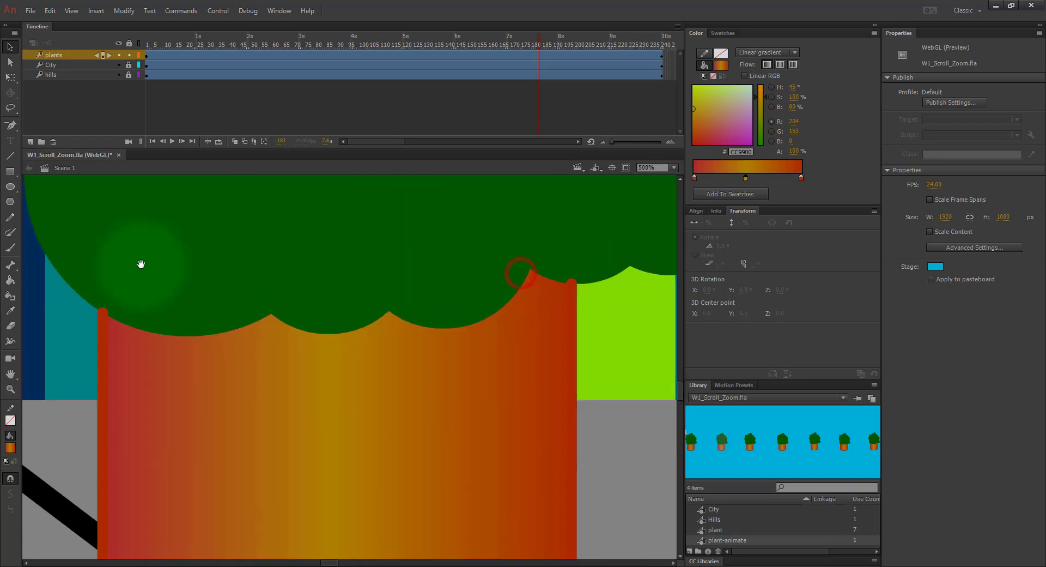
drag(141, 264, 378, 381)
drag(250, 295, 356, 433)
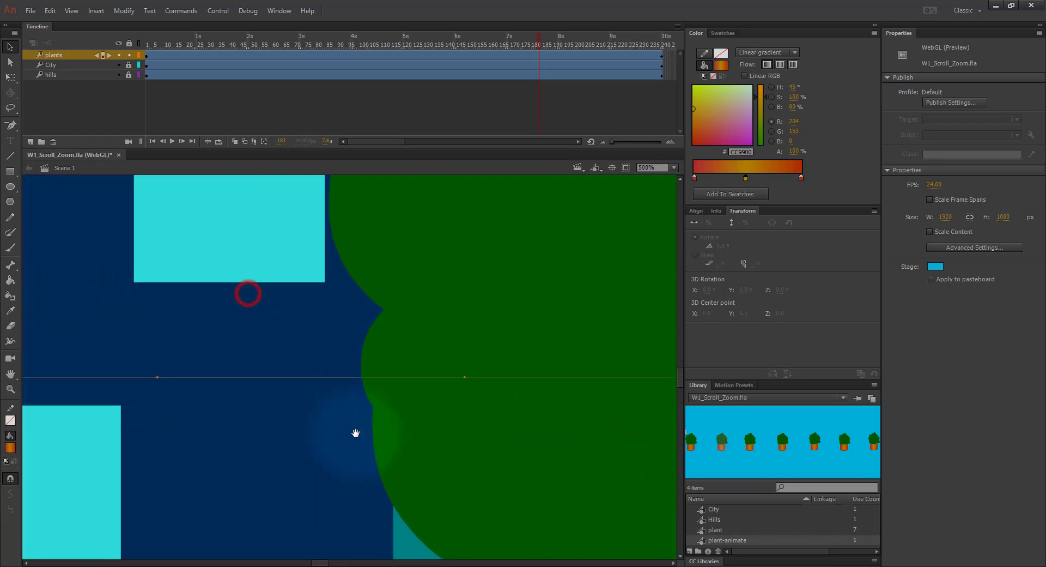
Step: Unlock the City and hills layers and select all artwork for free transforming at about frame 119
drag(259, 275, 259, 274)
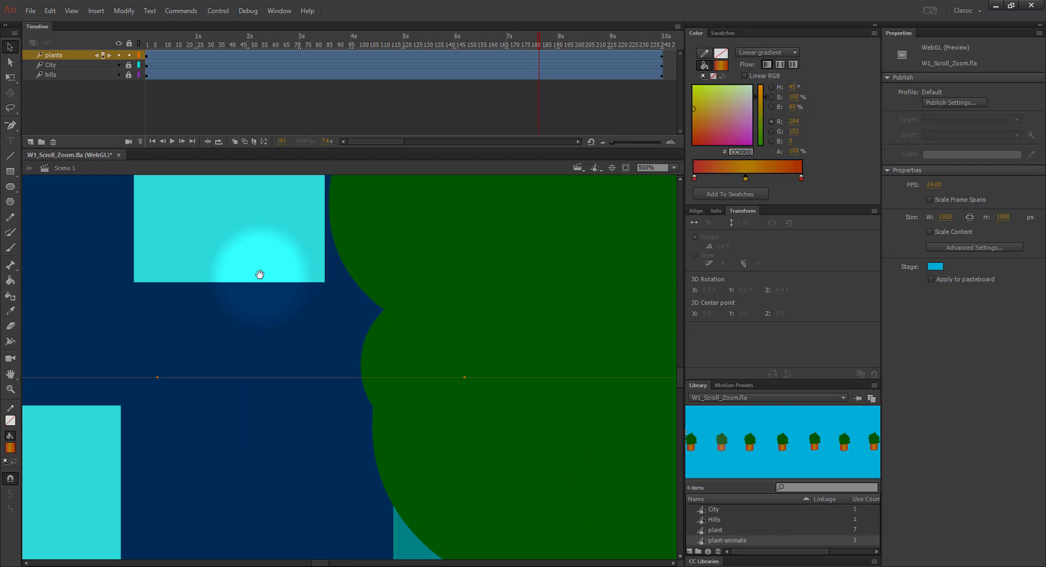
scroll(259, 274, down, 8)
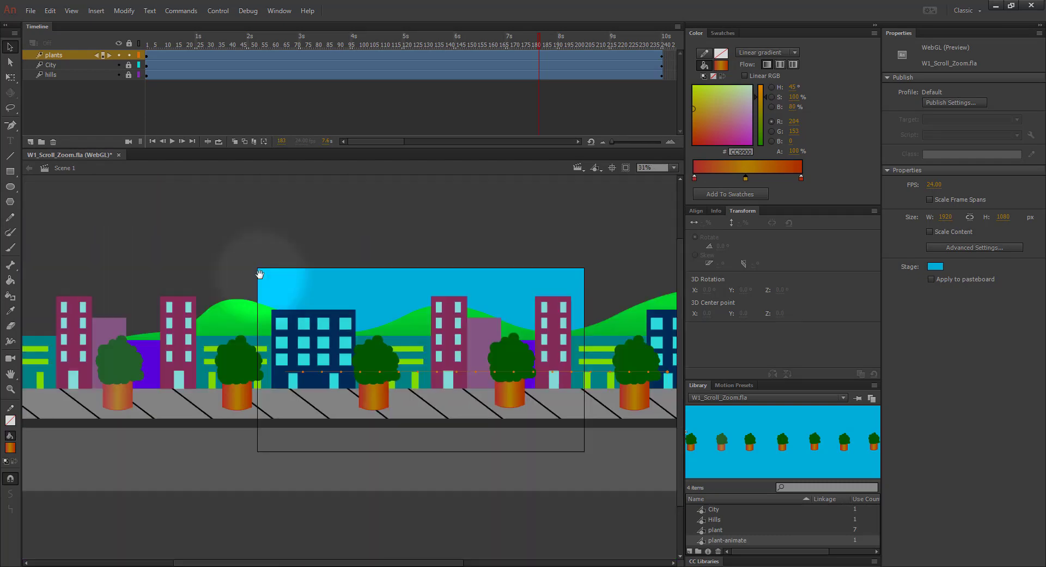
scroll(260, 274, down, 2)
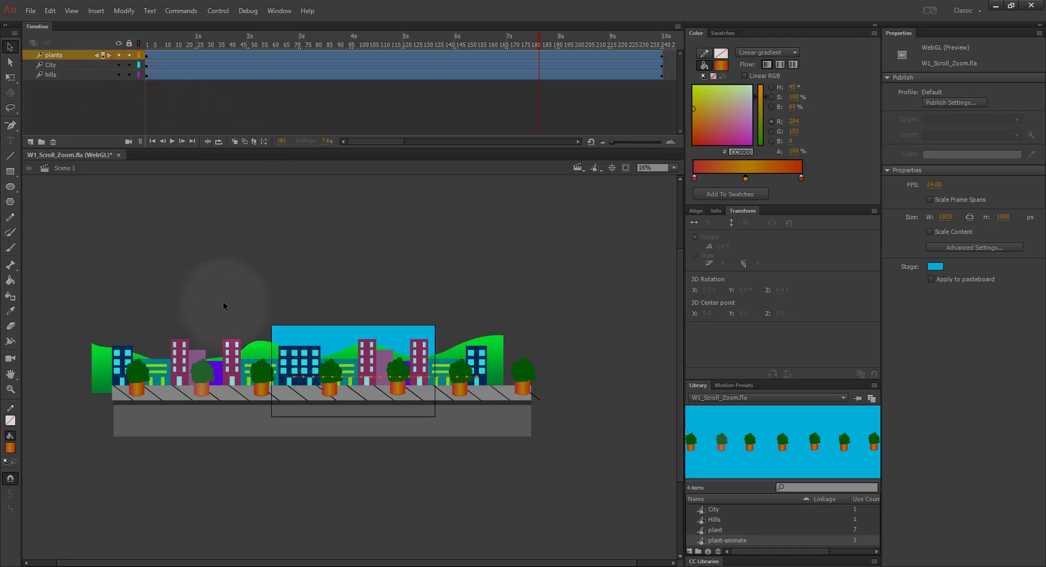
key(ctrl+a)
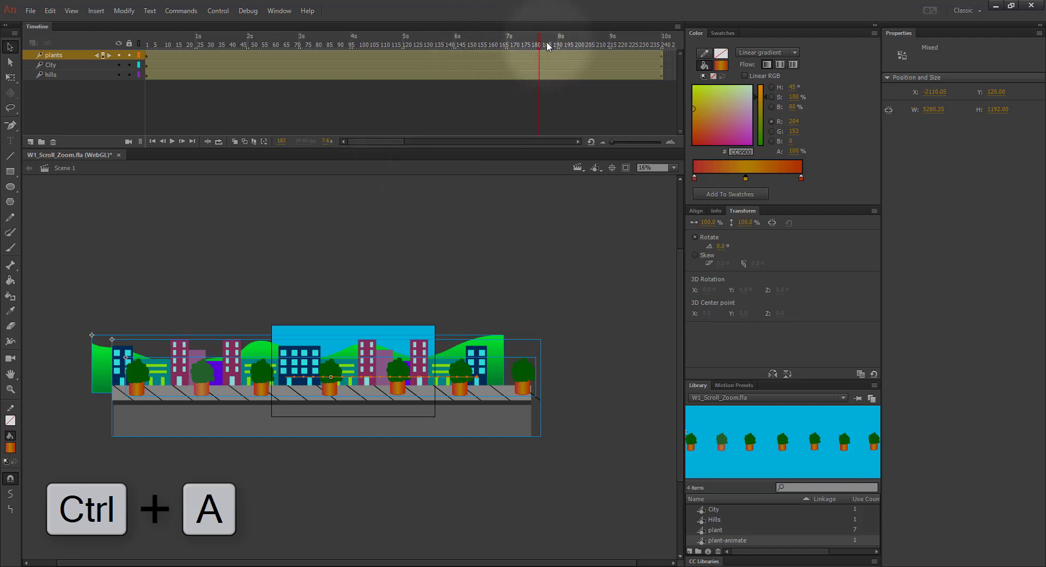
drag(539, 42, 404, 42)
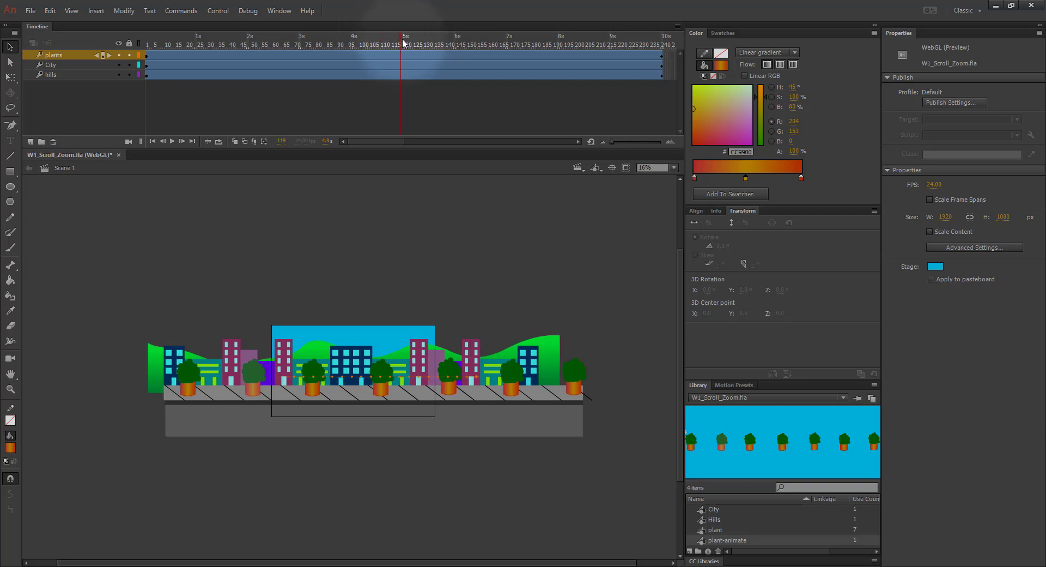
click(259, 248)
key(ctrl+a)
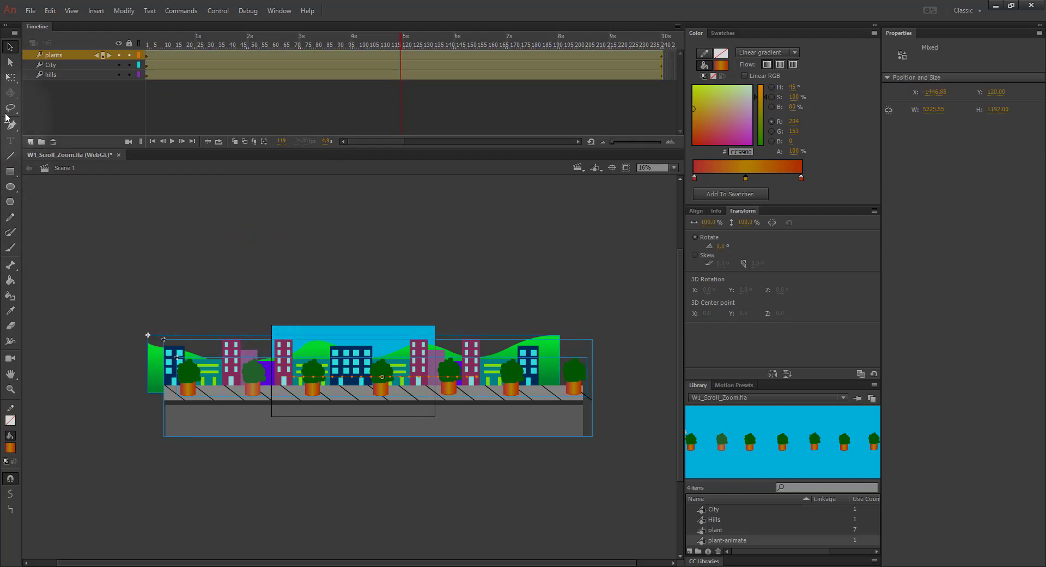
click(10, 78)
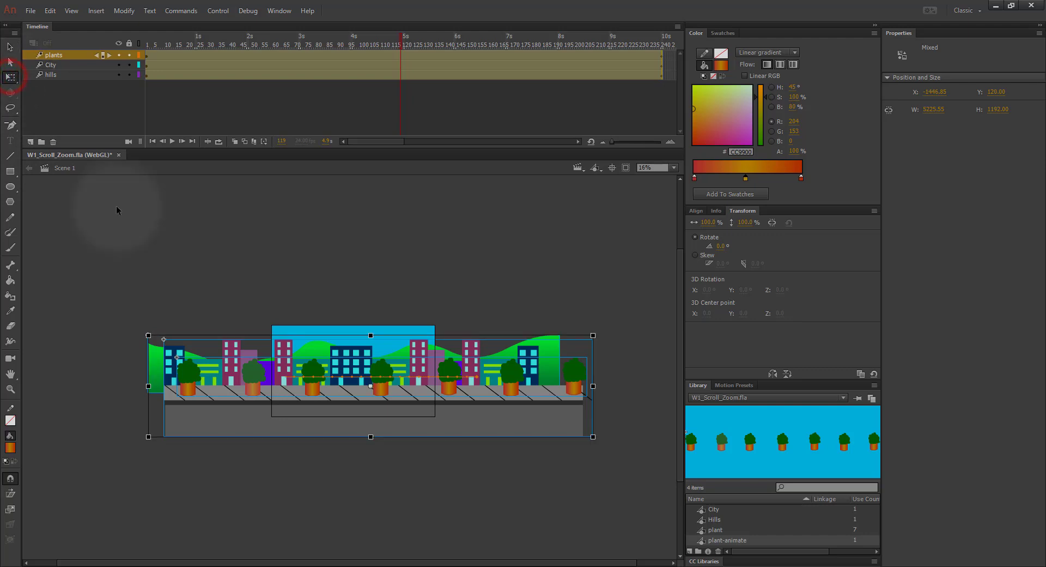
Step: Try enlarging the plants, city and hills together to about 7414 px wide at frame 119
right_click(360, 396)
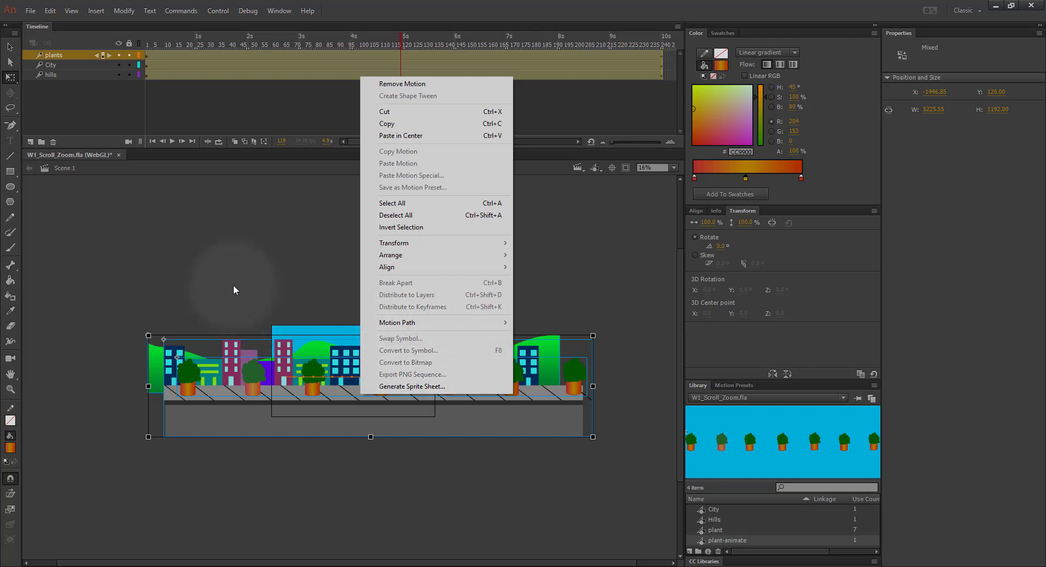
click(214, 296)
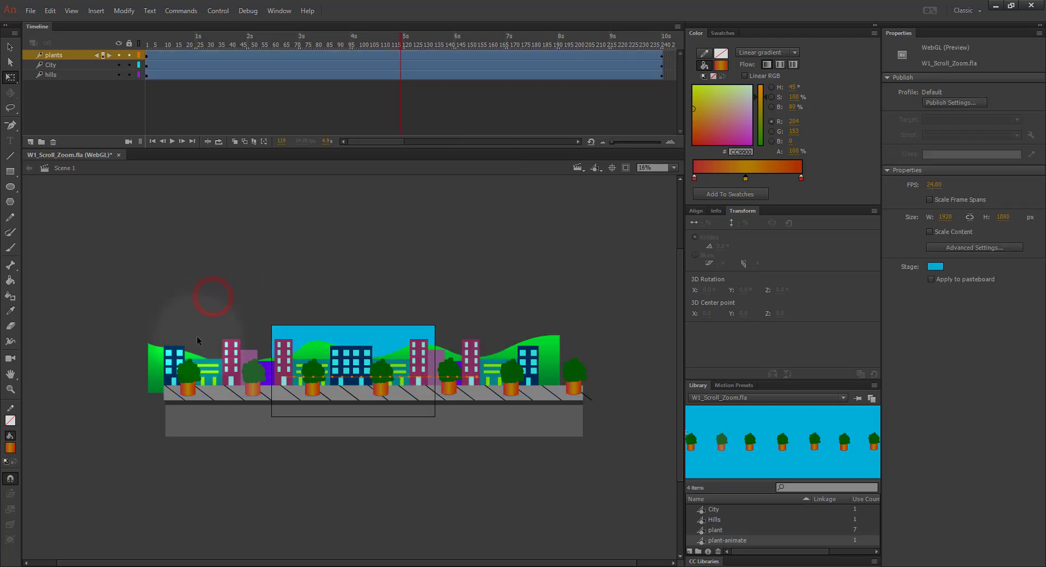
click(145, 319)
key(ctrl+a)
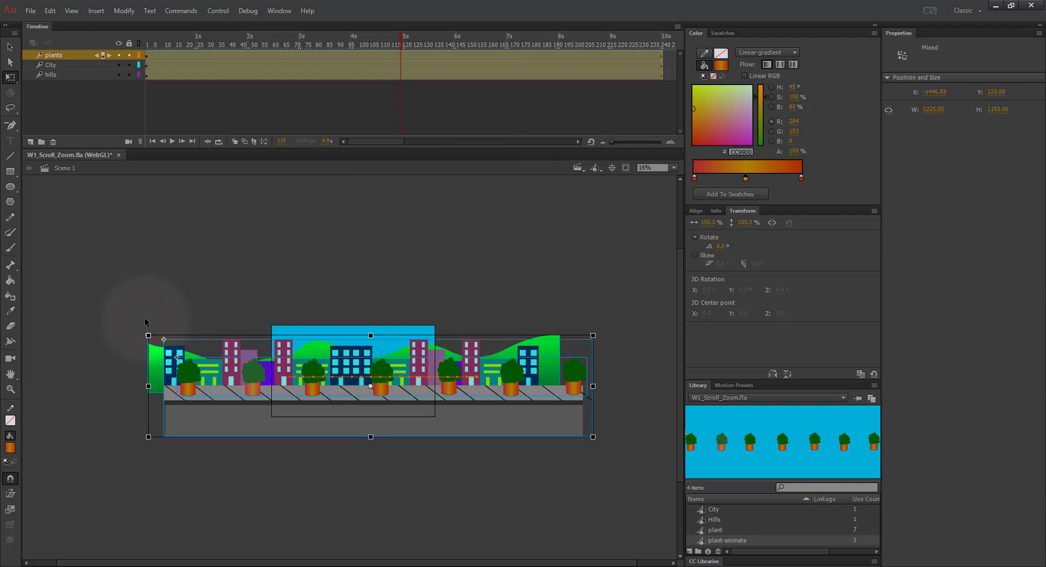
click(9, 79)
key(shift)
drag(148, 335, 55, 266)
click(397, 50)
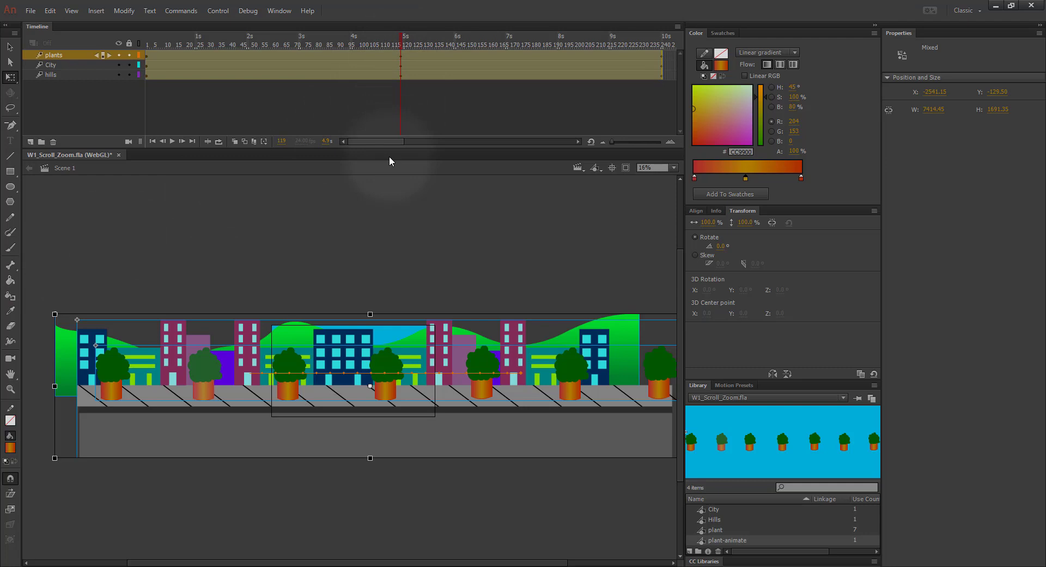
key(ctrl+z)
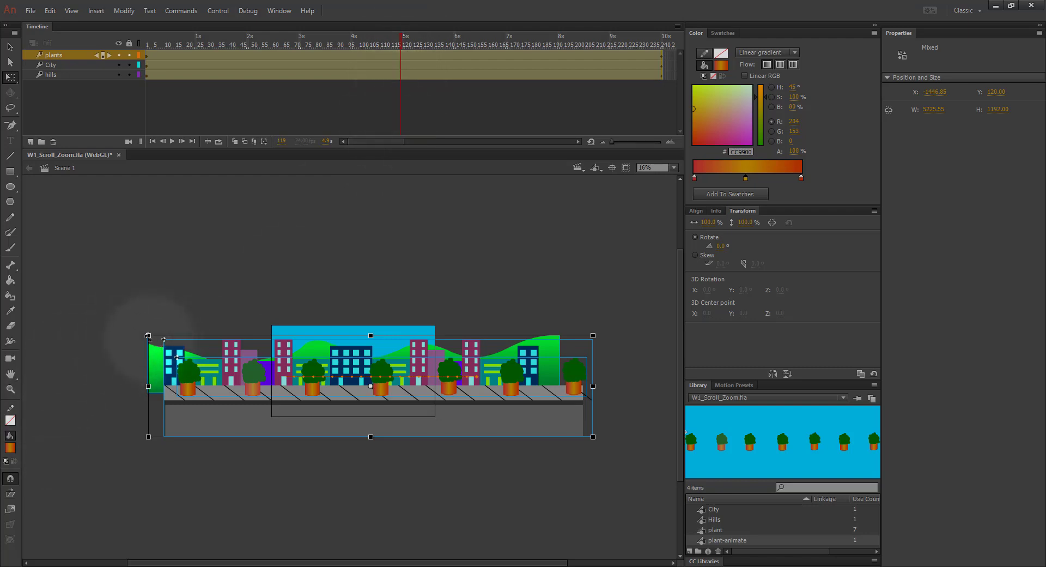
Step: At frame 119, scale all the artwork up together to about 7081 px wide and 1615 px high
drag(148, 336, 70, 248)
click(401, 43)
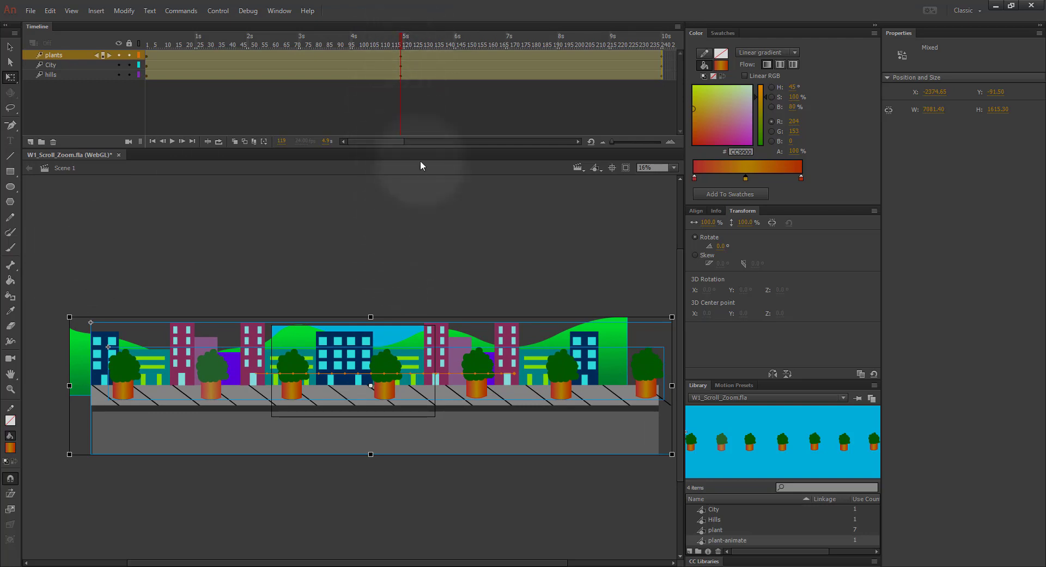
Step: At frame 159, select all the artwork and scale it down together to about 5433 px wide
drag(402, 42, 488, 42)
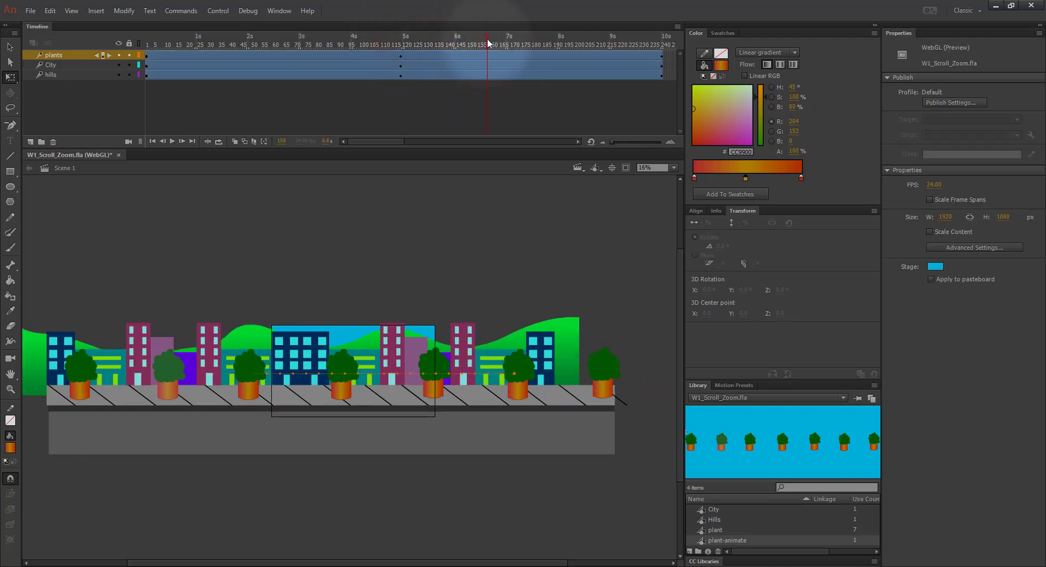
click(197, 242)
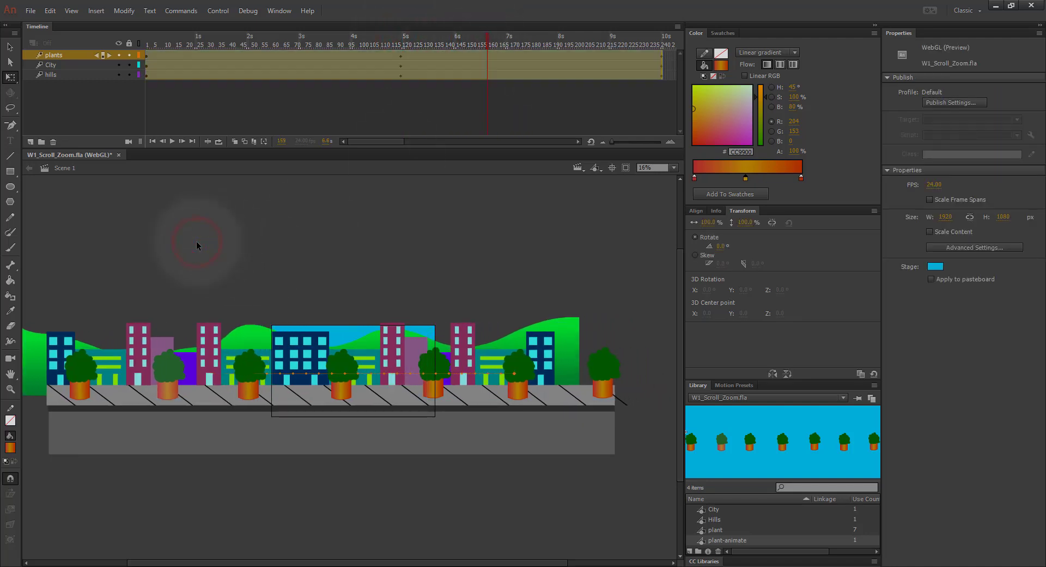
key(ctrl+a)
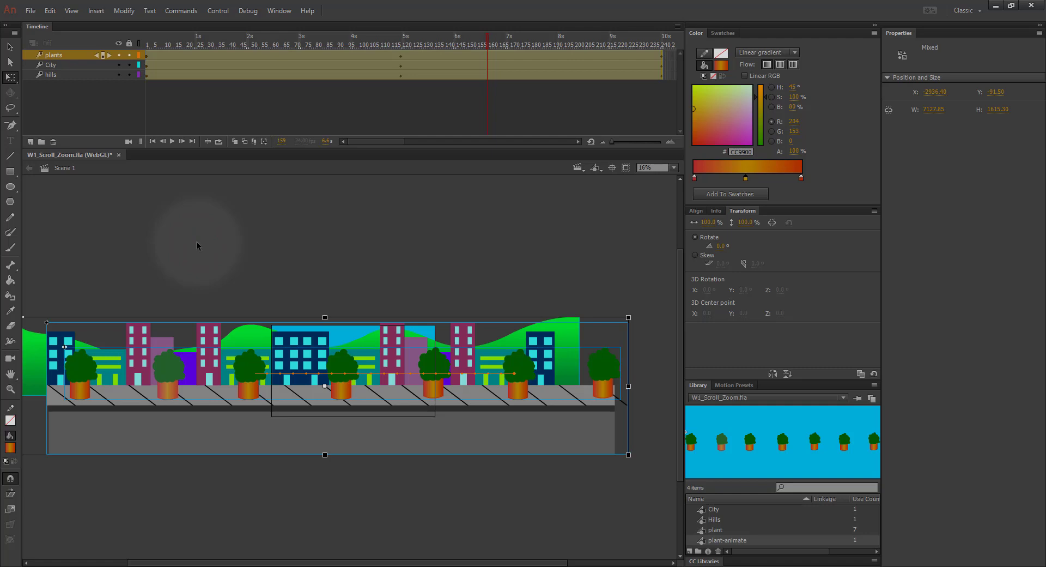
click(11, 77)
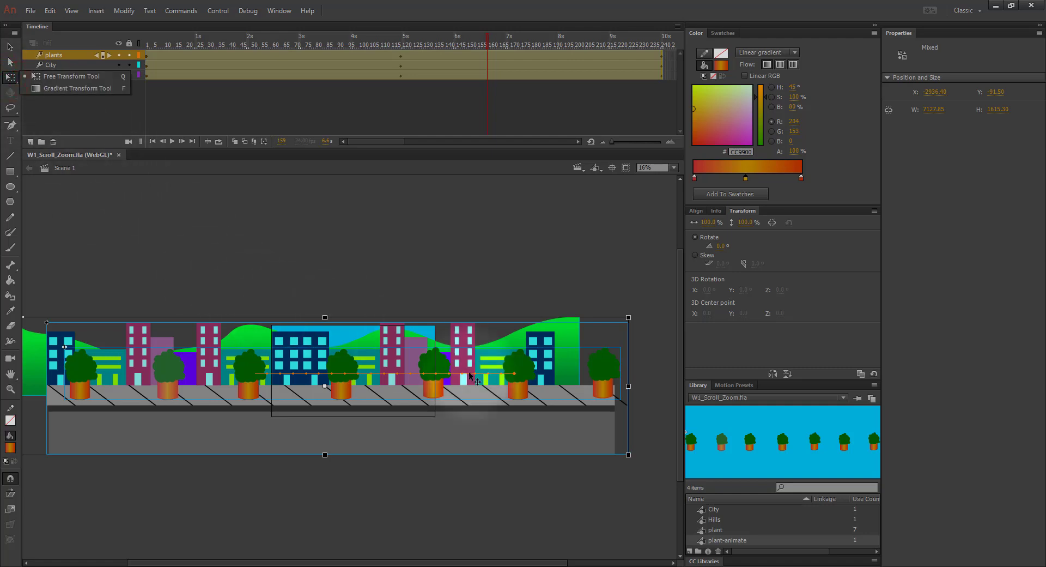
click(707, 554)
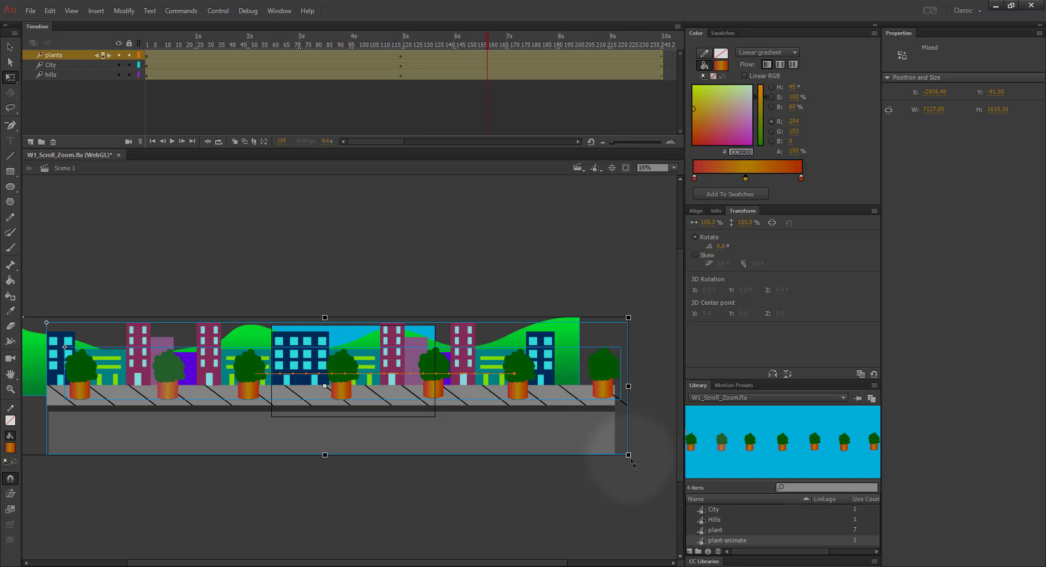
drag(628, 455, 602, 439)
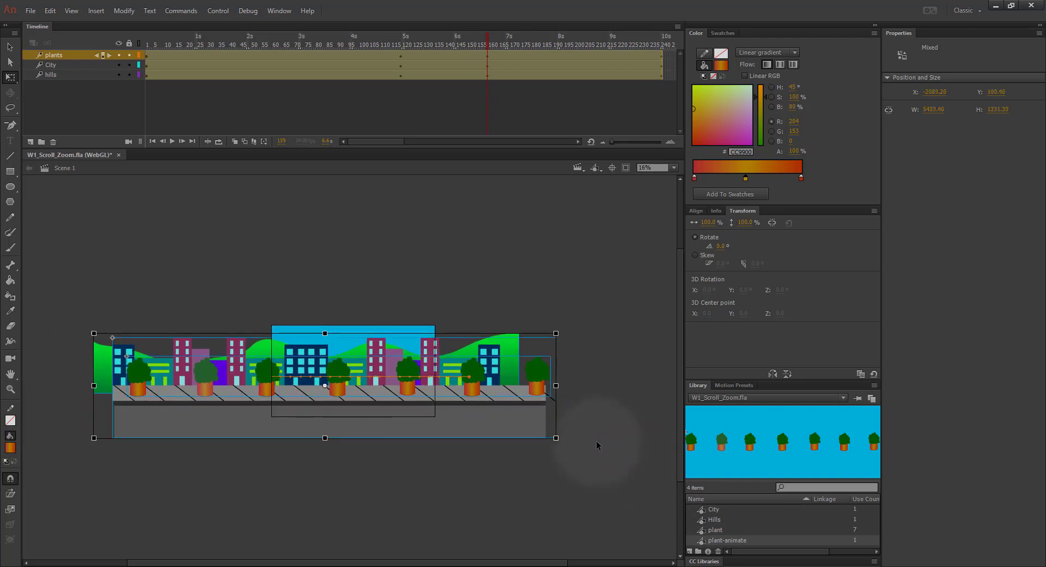
Step: Go to frame 240 and check how far the artwork covers the stage edges
click(487, 44)
drag(488, 44, 473, 23)
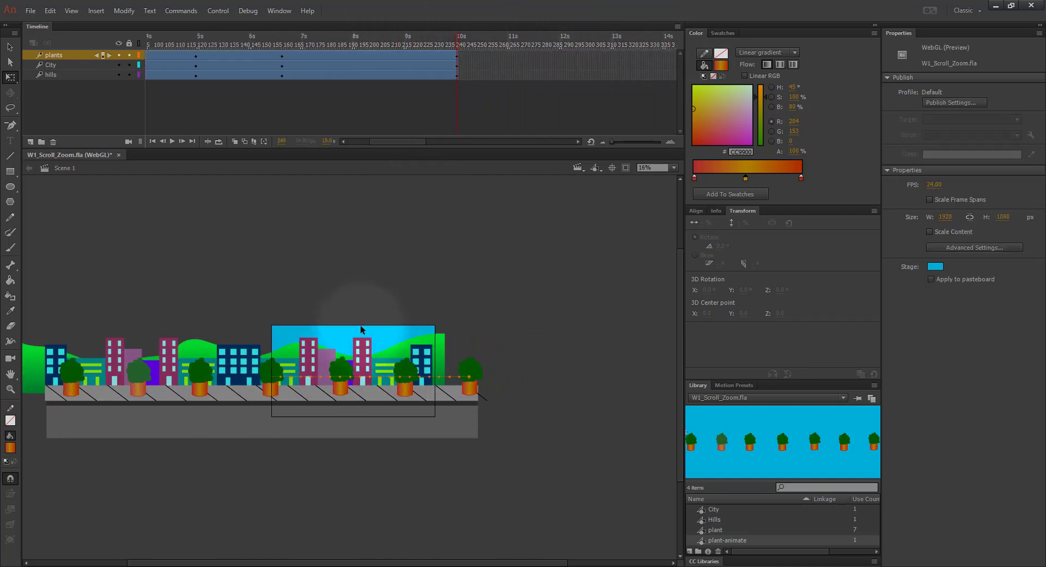
key(ctrl+=)
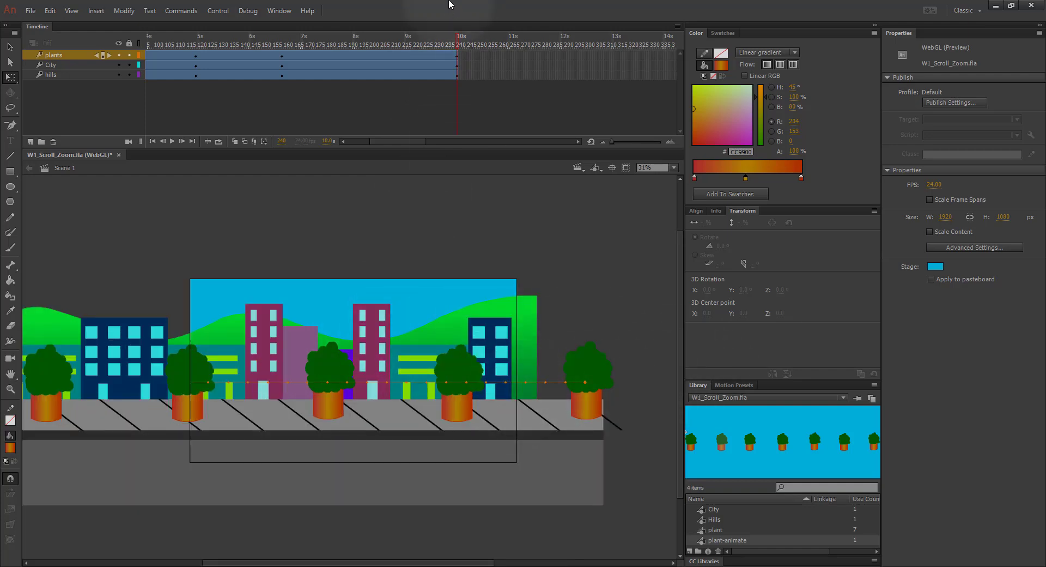
Step: At frame 240, try shifting the City left to about X -2858.65, and try shifting the hills left as well
drag(497, 405, 462, 403)
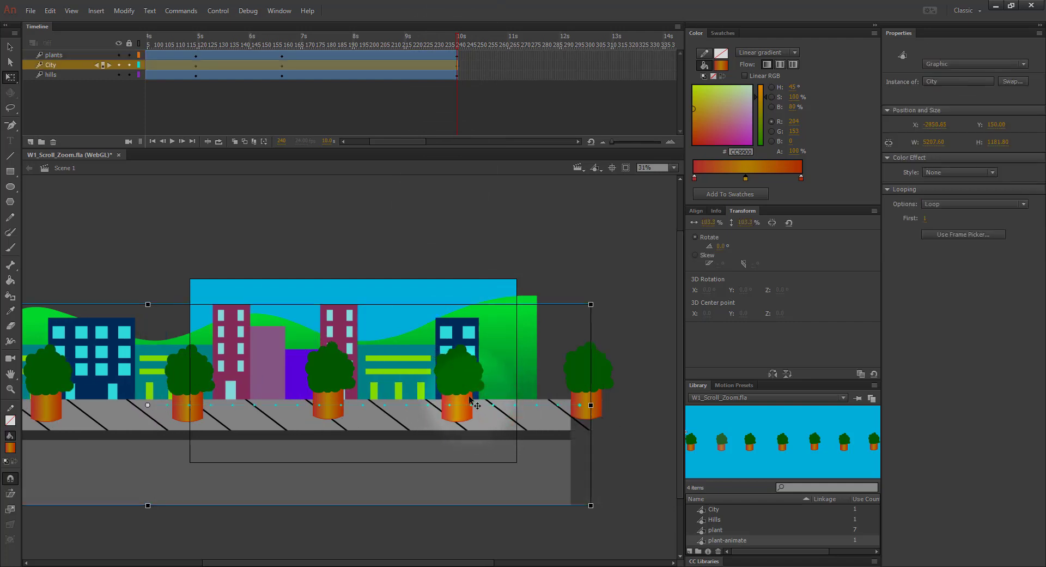
key(ctrl+z)
click(425, 184)
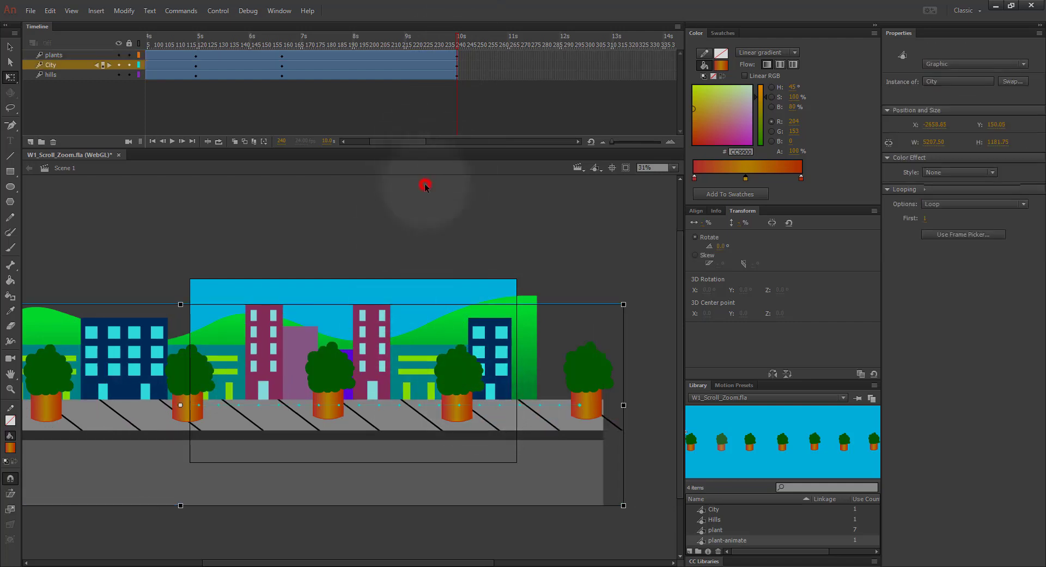
click(526, 371)
drag(528, 366, 488, 363)
click(445, 222)
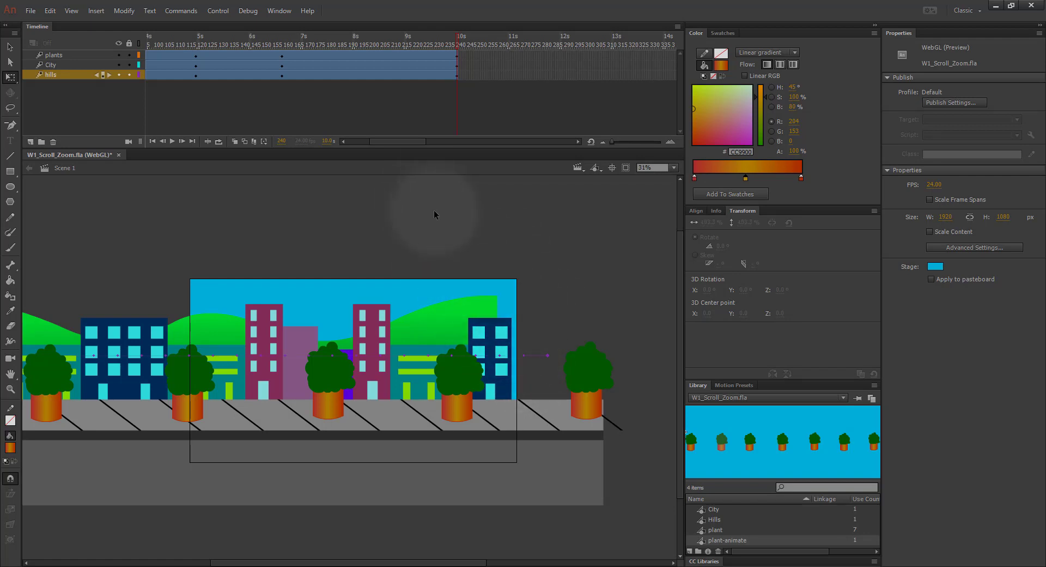
key(ctrl+z)
key(ctrl+z)
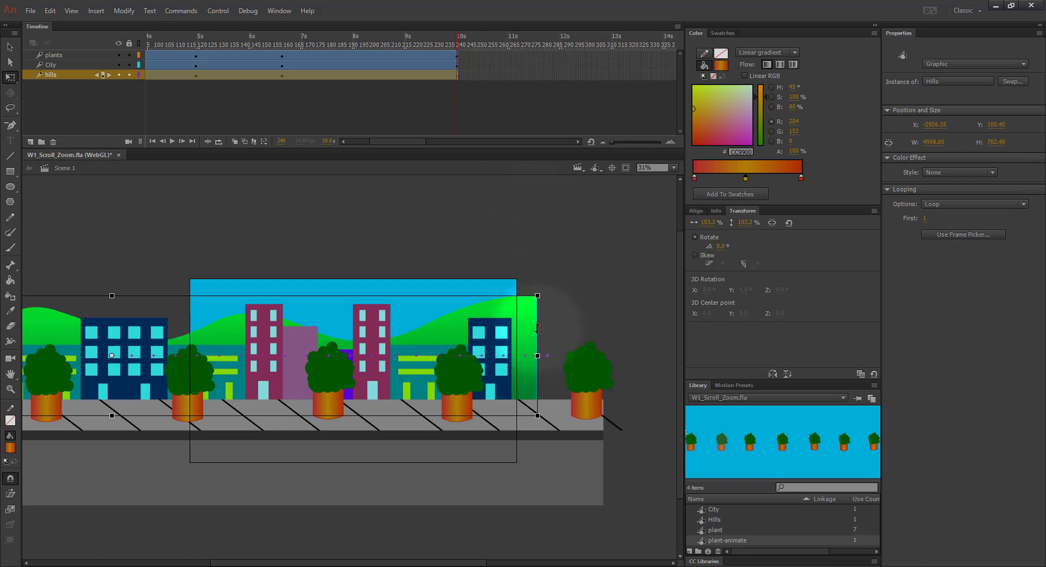
click(520, 241)
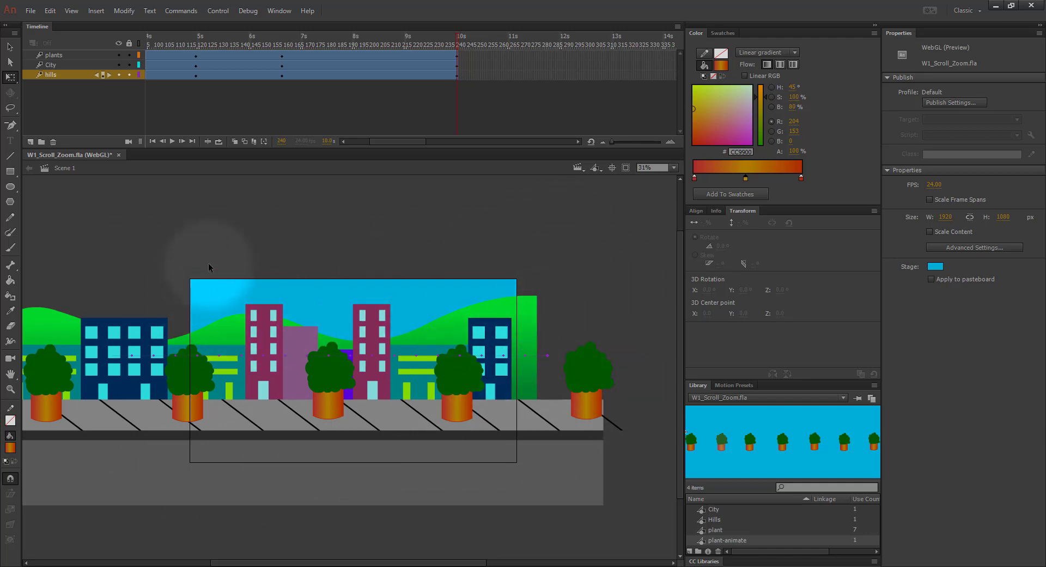
Step: Nudge the City instance right at frame 240 to about X -2620
click(504, 389)
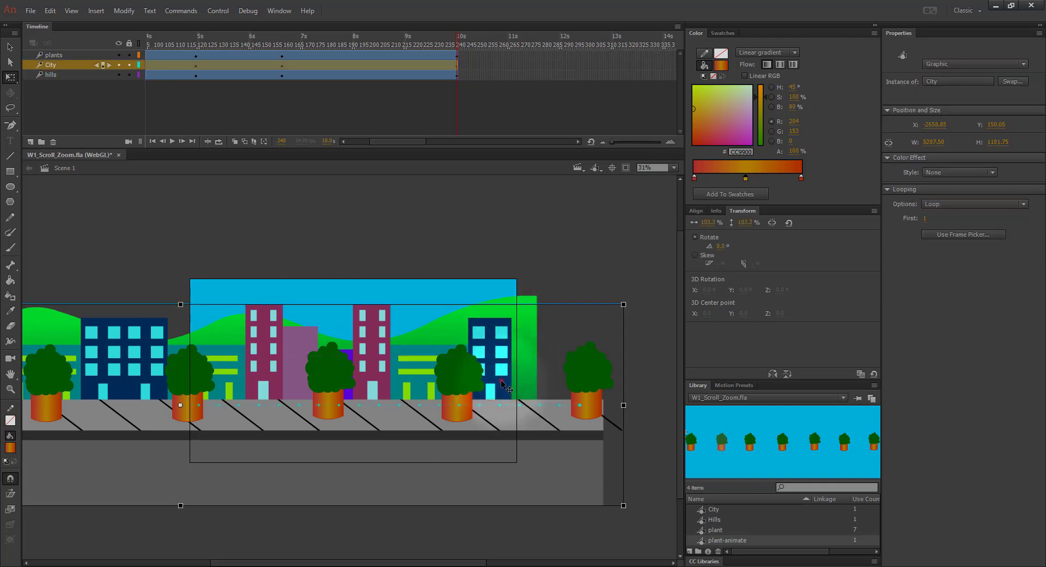
key(Right)
key(Right)
key(Right)
key(Right)
key(Right)
key(Right)
key(Right)
key(Right)
key(Right)
key(Right)
key(Right)
key(Right)
key(Right)
key(Right)
key(Right)
key(Right)
key(Right)
key(Right)
key(Right)
key(Right)
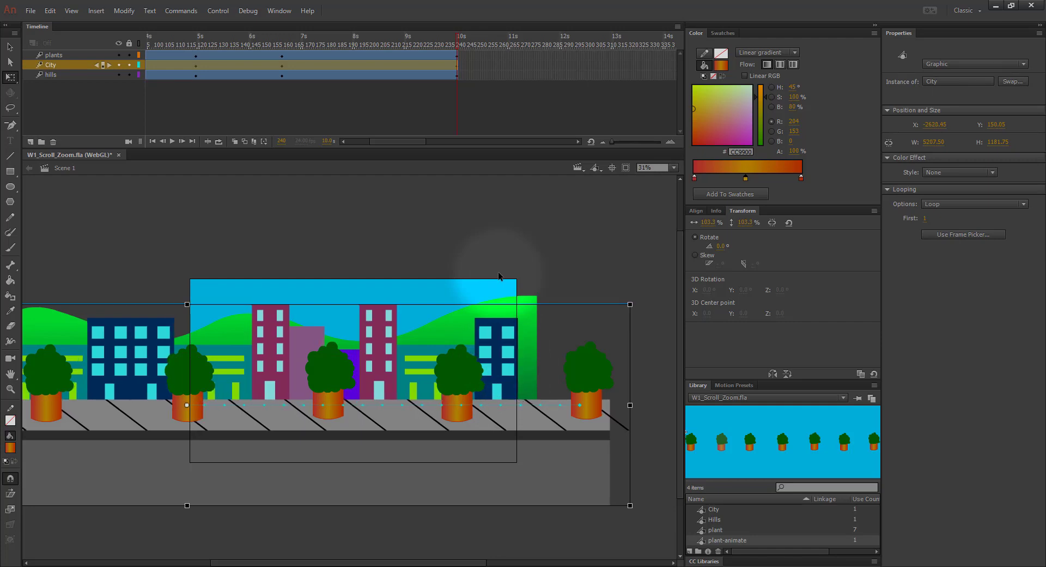
click(486, 247)
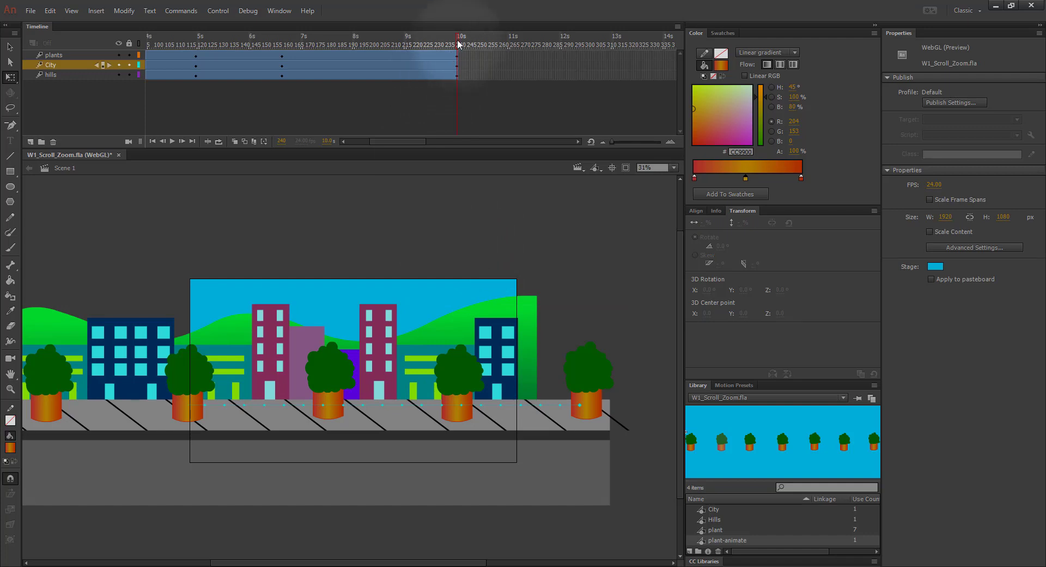
Step: Fit the stage in the window and play the animation from frame 1 to check the scroll and zoom
click(673, 168)
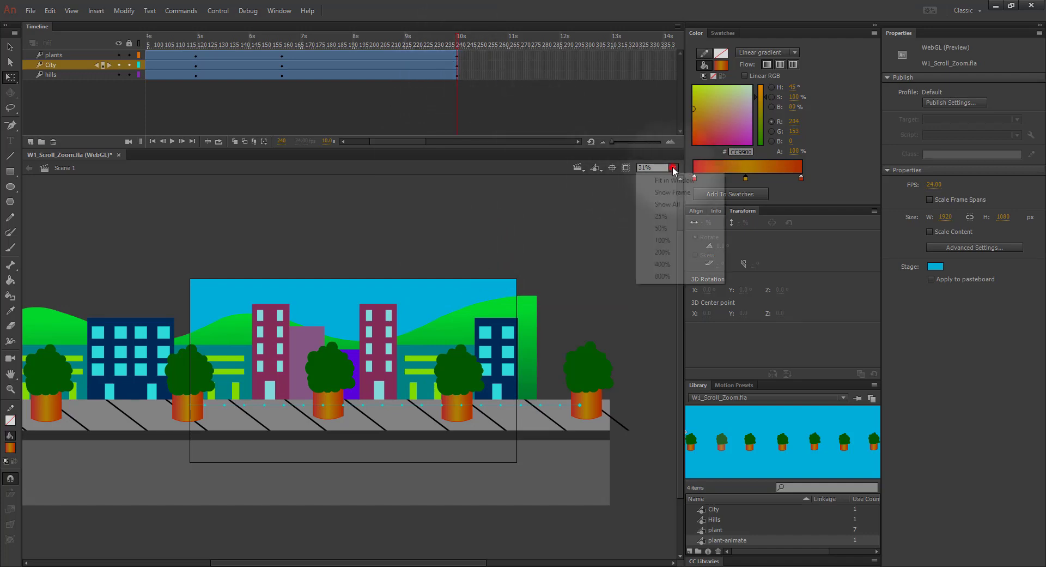
click(661, 181)
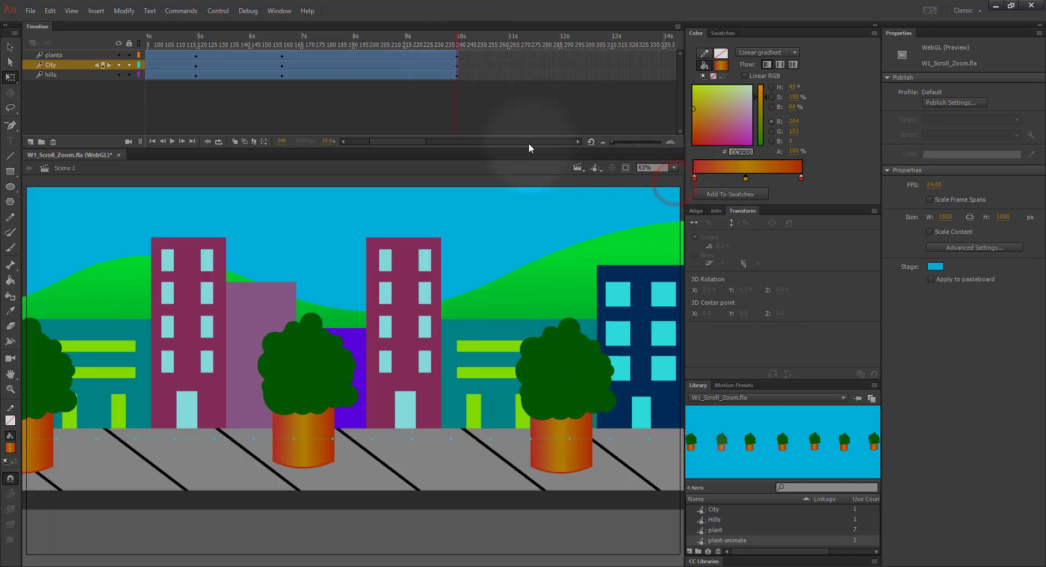
drag(460, 39, 6, 16)
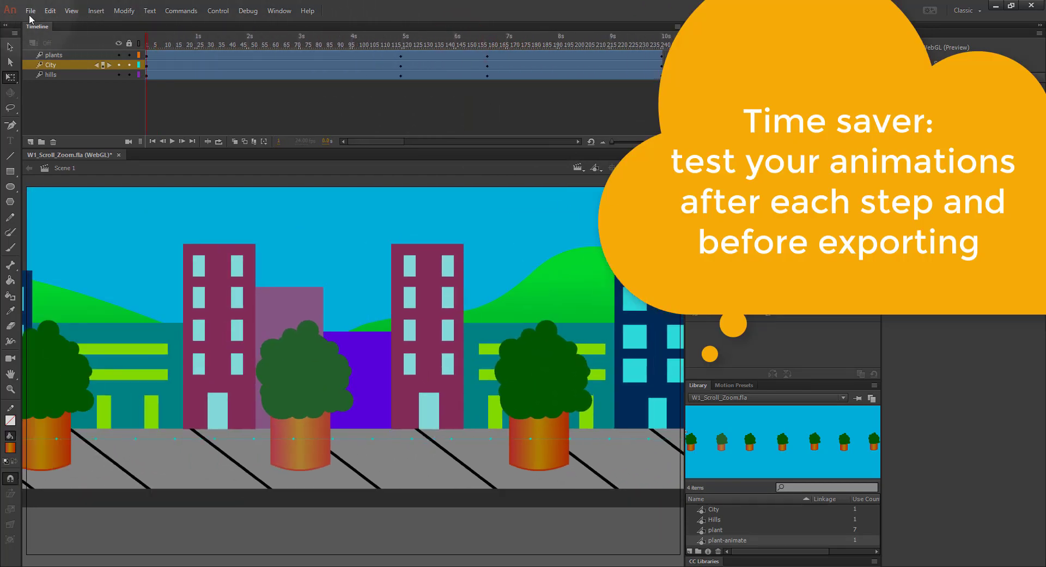
click(171, 141)
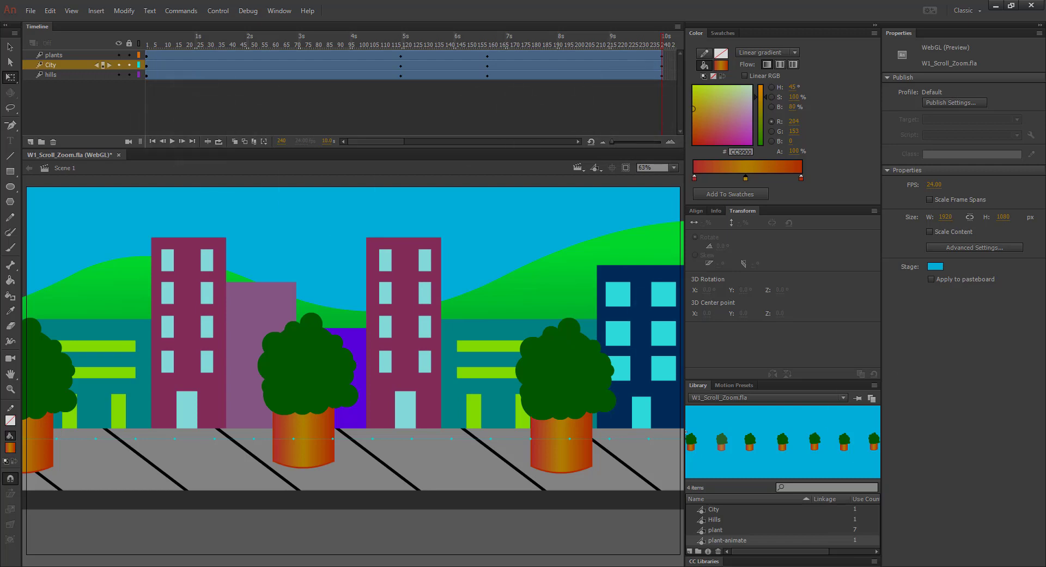
Step: Save the W1_Scroll_Zoom.fla document
key(ctrl+s)
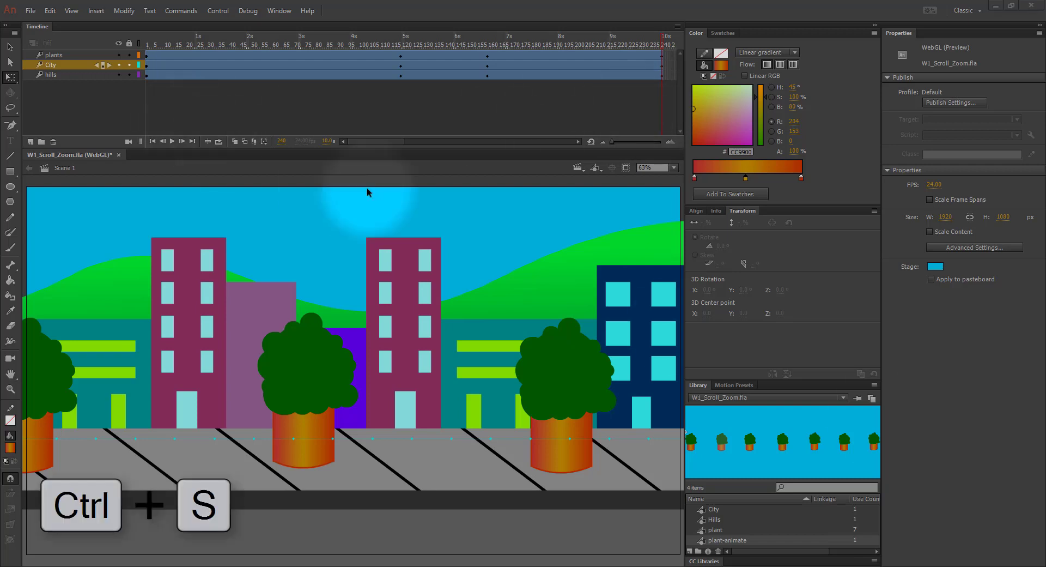
click(96, 117)
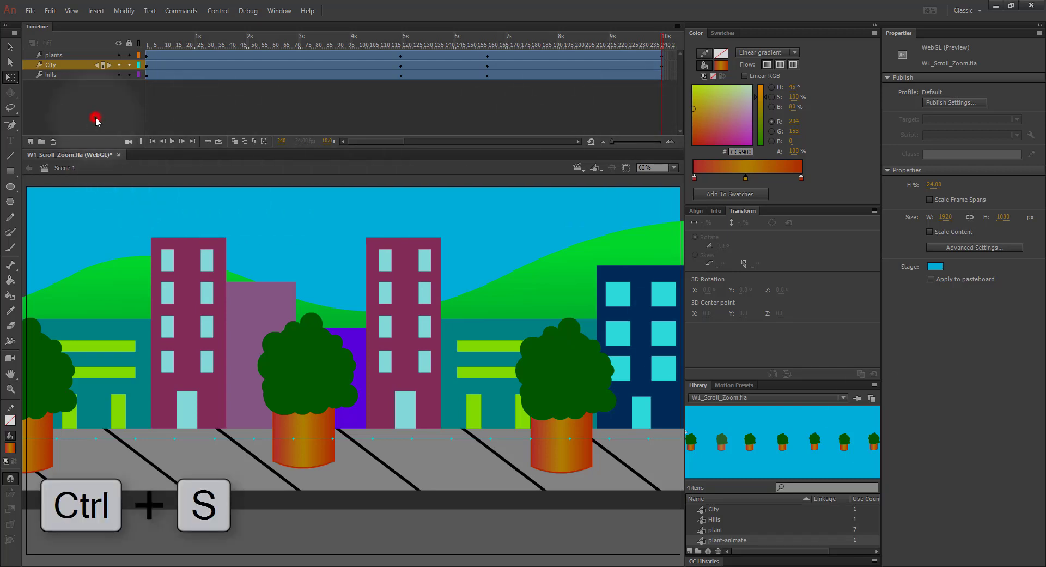
Step: Save the document and export the animation as a 1920 x 1080 video, stopping at the last frame, with conversion in Adobe Media Encoder
key(ctrl+s)
click(29, 11)
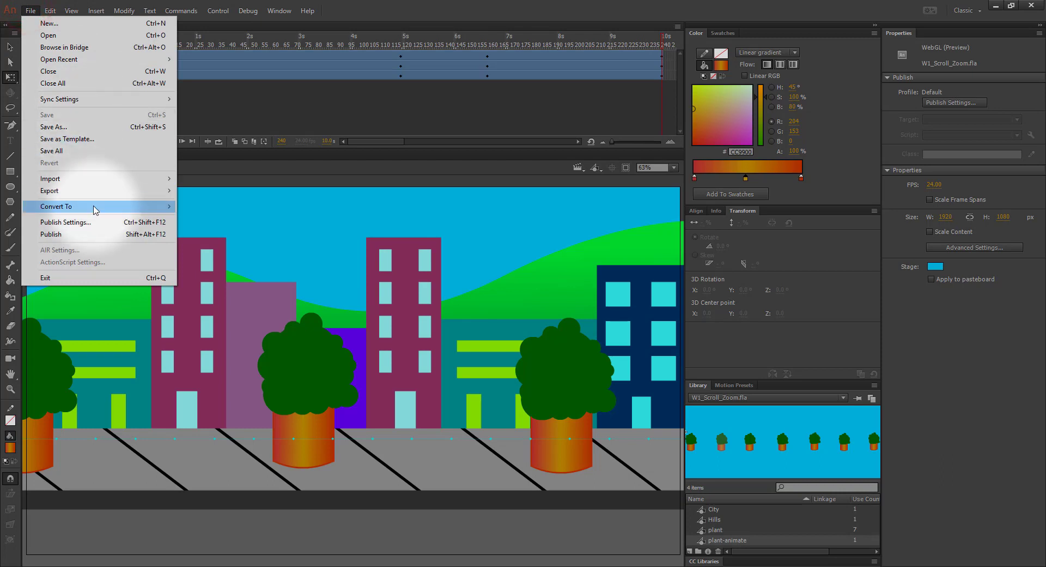
mouse_move(94, 197)
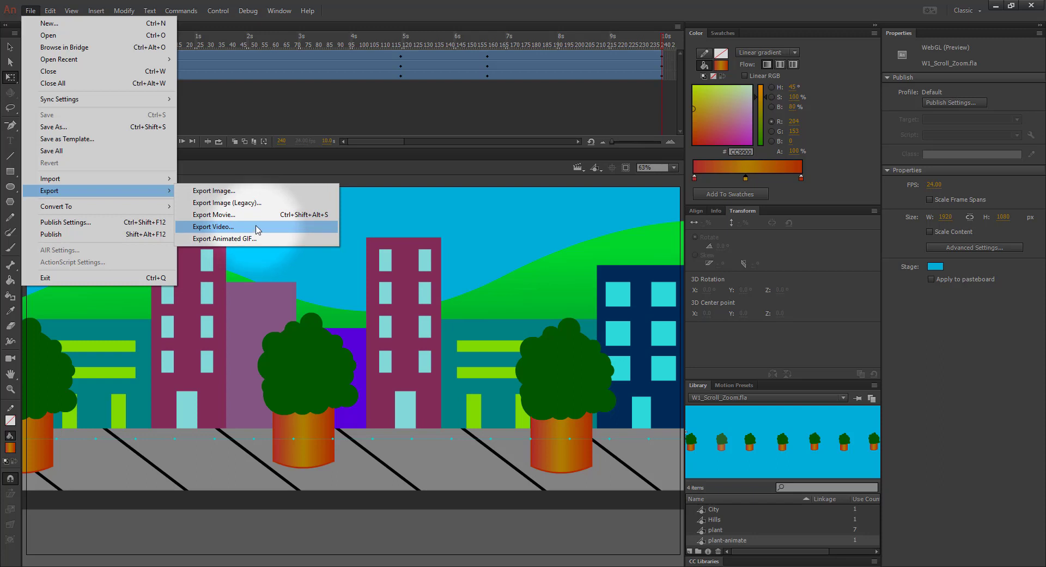
click(258, 228)
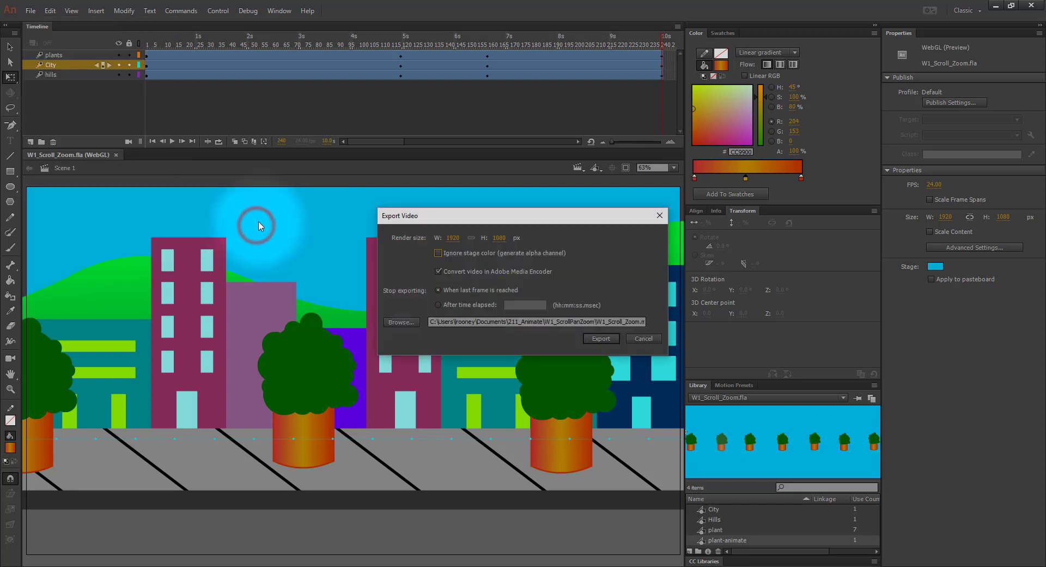
drag(450, 218, 455, 205)
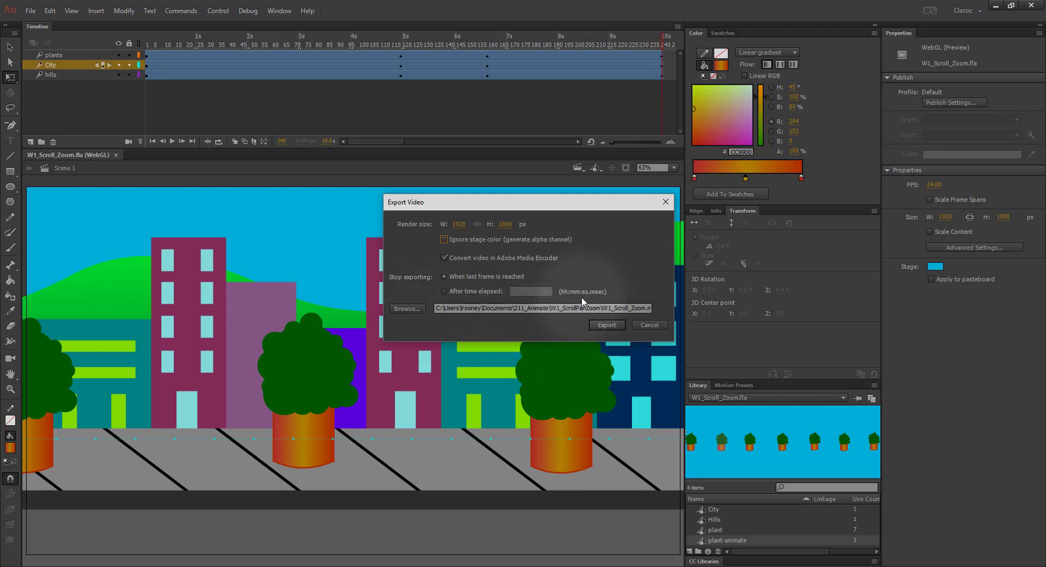
click(600, 325)
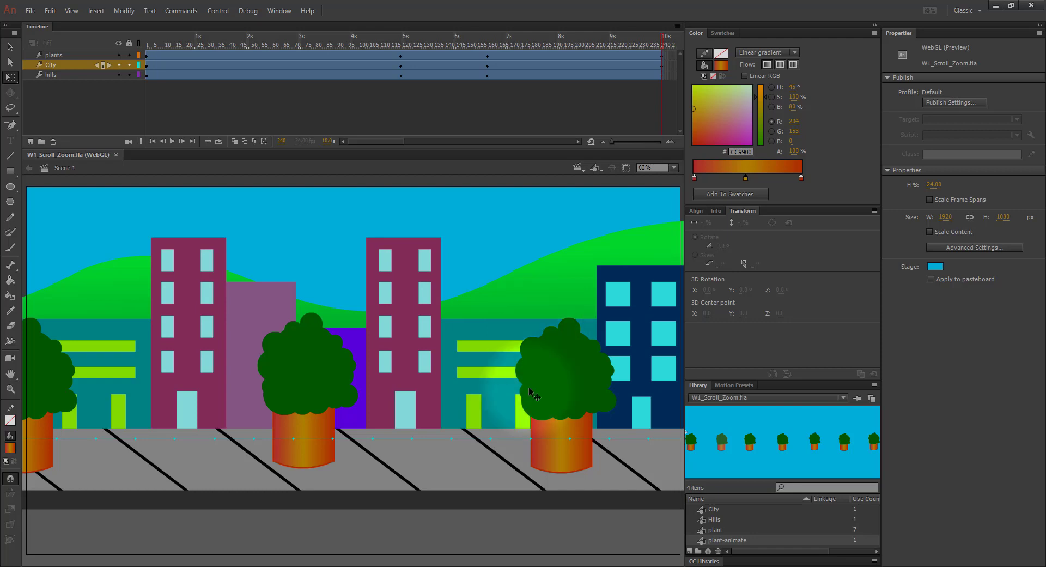
Step: Switch to Adobe Media Encoder and check that the queued W1_Scroll_Zoom.mov uses the H.264 format
click(493, 566)
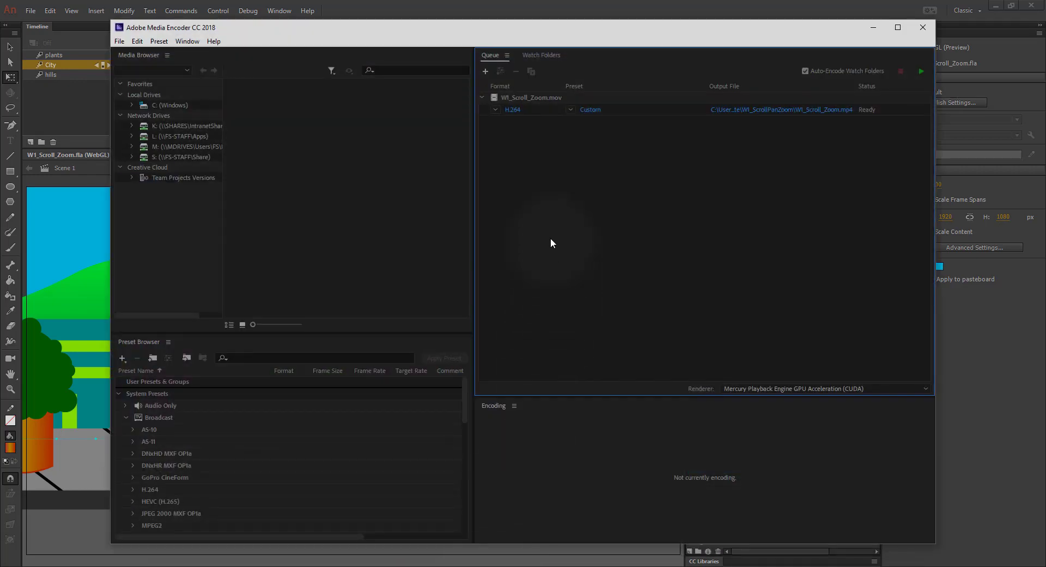
drag(353, 35, 376, 33)
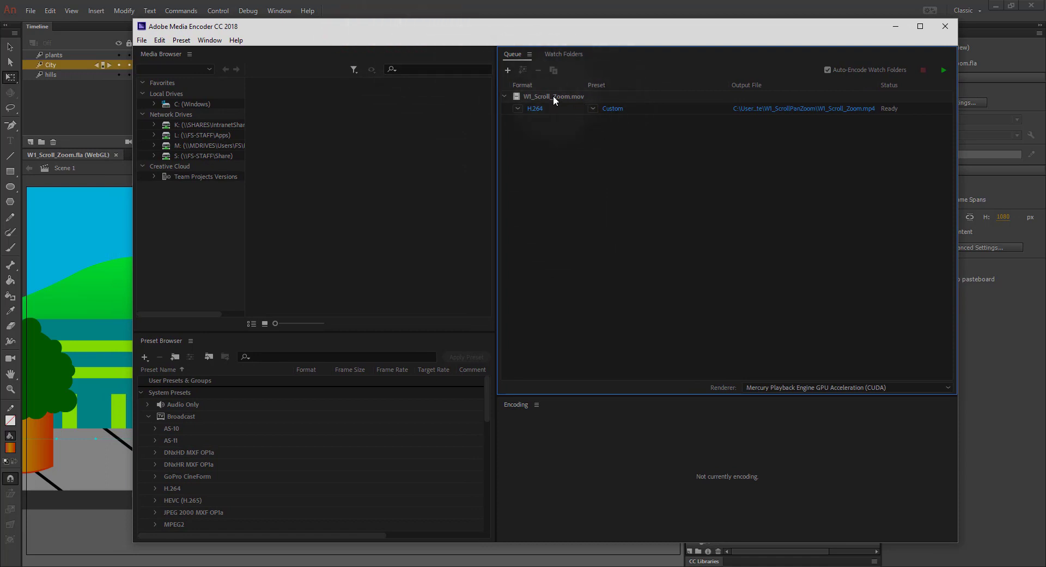
mouse_move(527, 102)
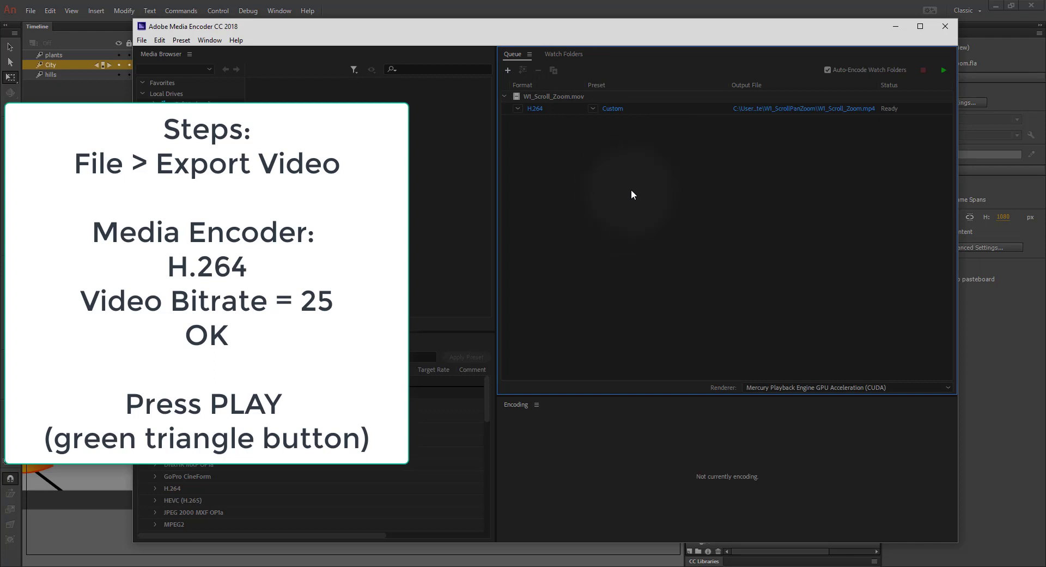
click(518, 108)
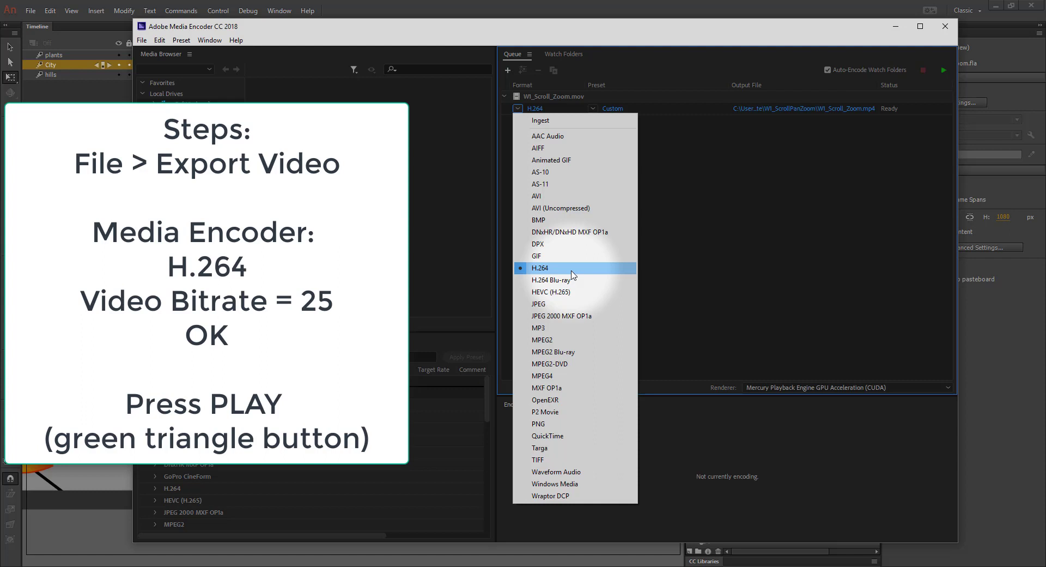
click(662, 193)
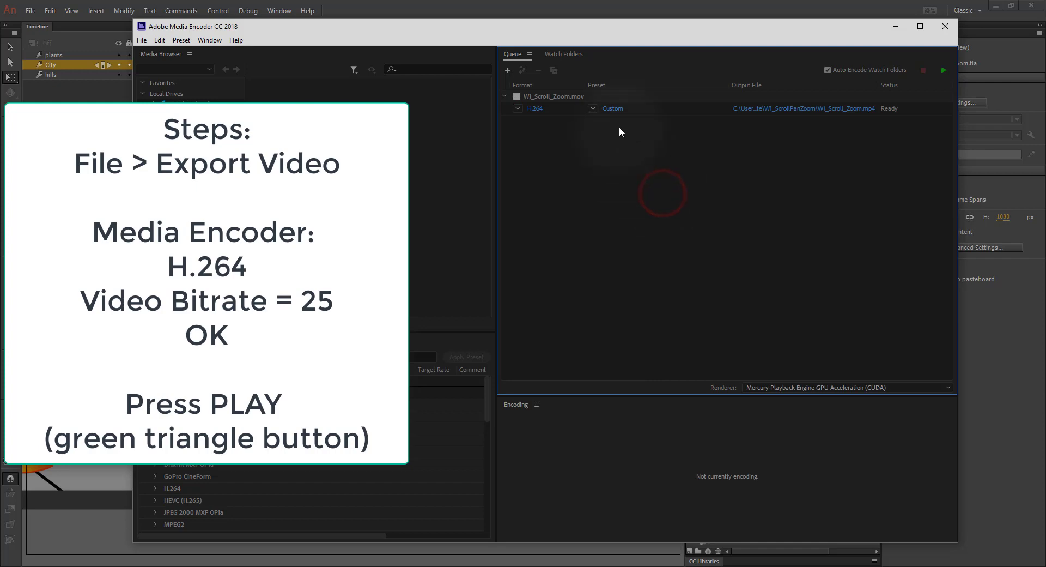
Step: Open the queued clip's export settings and check the save location of the output file W1_Scroll_Zoom.mp4
click(613, 109)
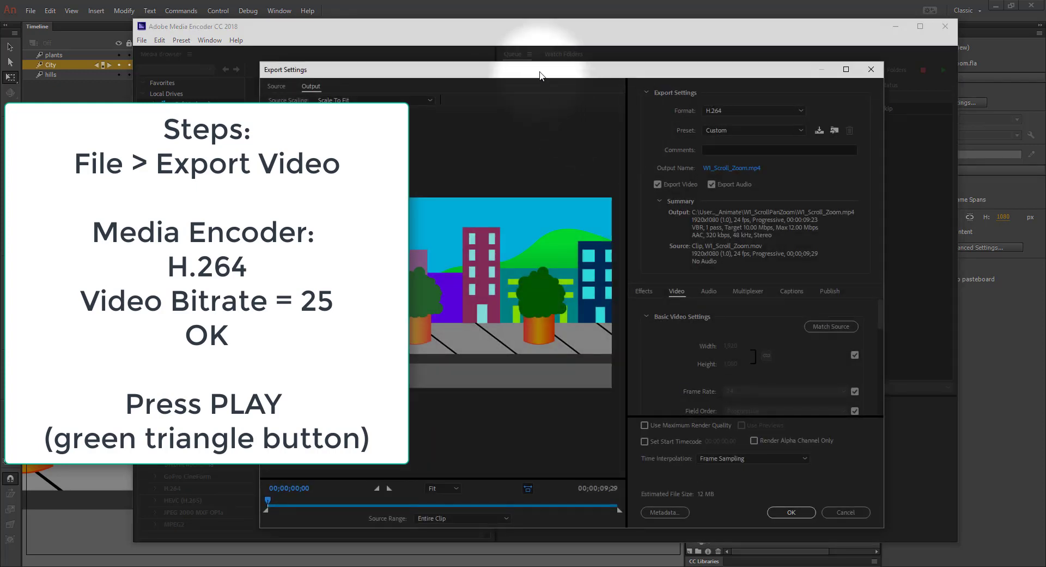
mouse_move(537, 68)
mouse_down()
mouse_move(597, 81)
mouse_move(532, 60)
mouse_up()
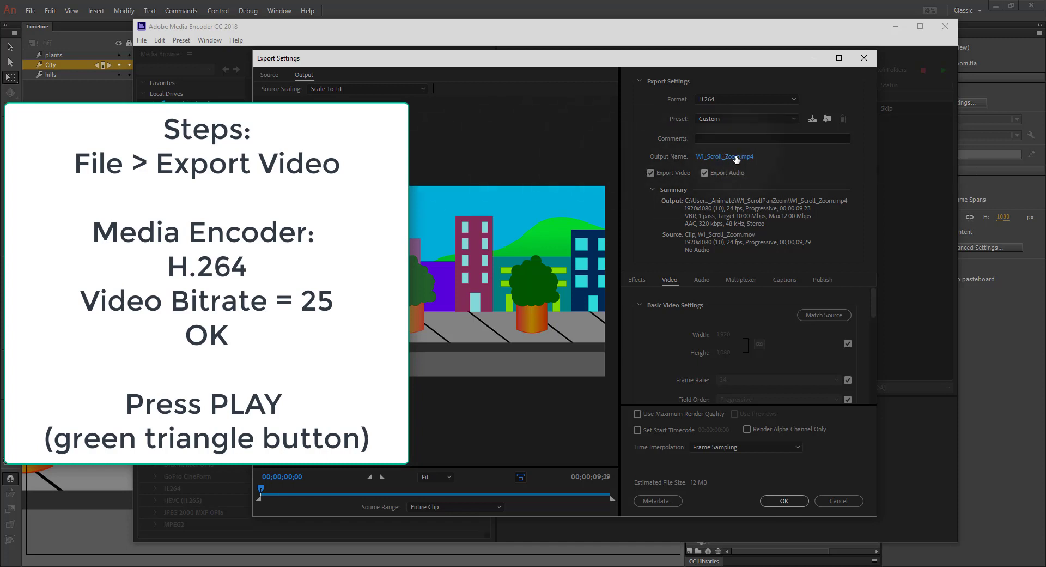
click(736, 157)
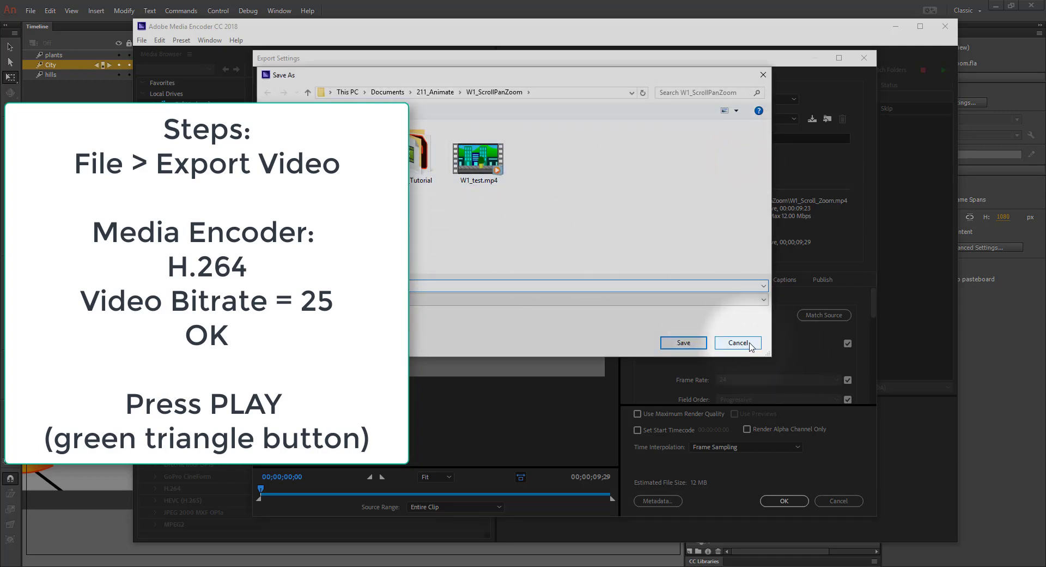
click(747, 343)
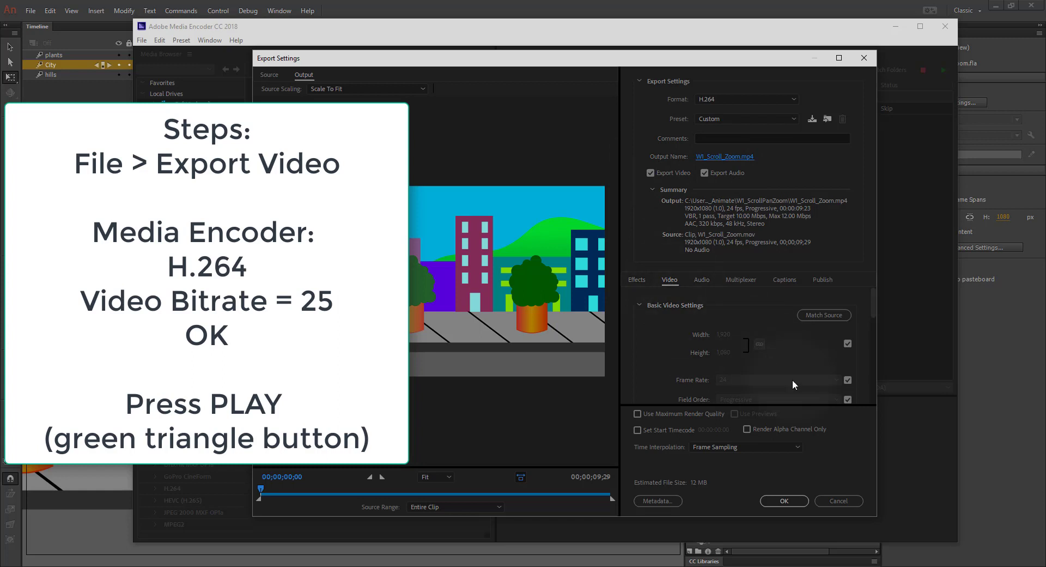
Step: Set the video's target bitrate to 25 Mbps in the export settings and encode the queue
scroll(771, 353, down, 6)
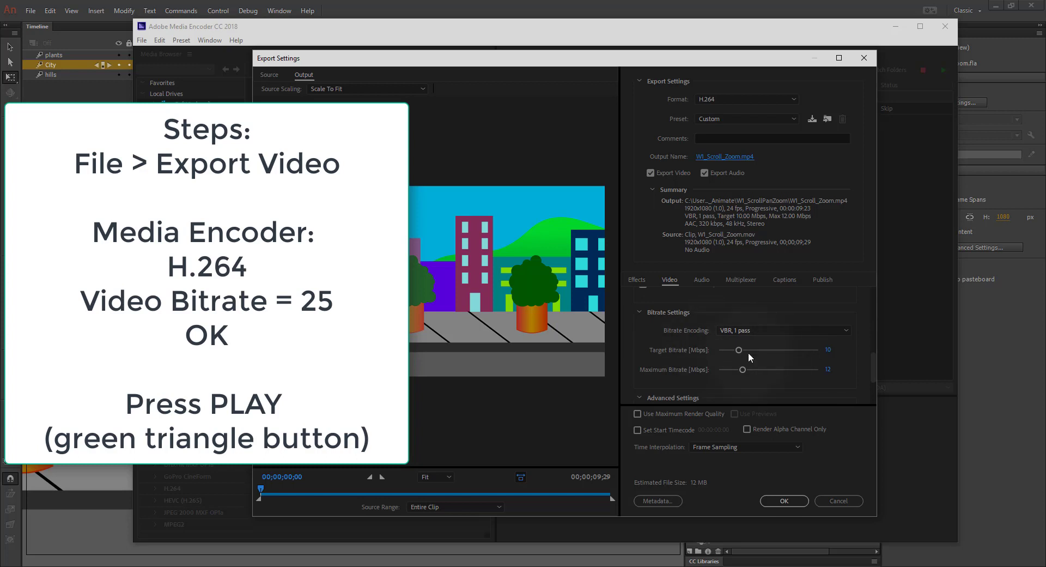
click(828, 350)
text(25)
click(836, 373)
click(784, 501)
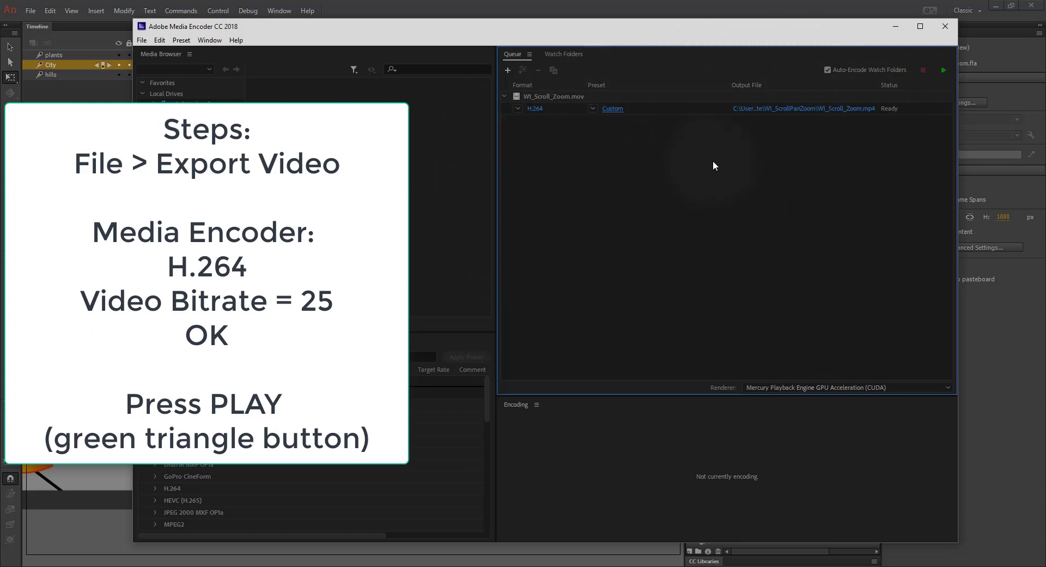
click(944, 69)
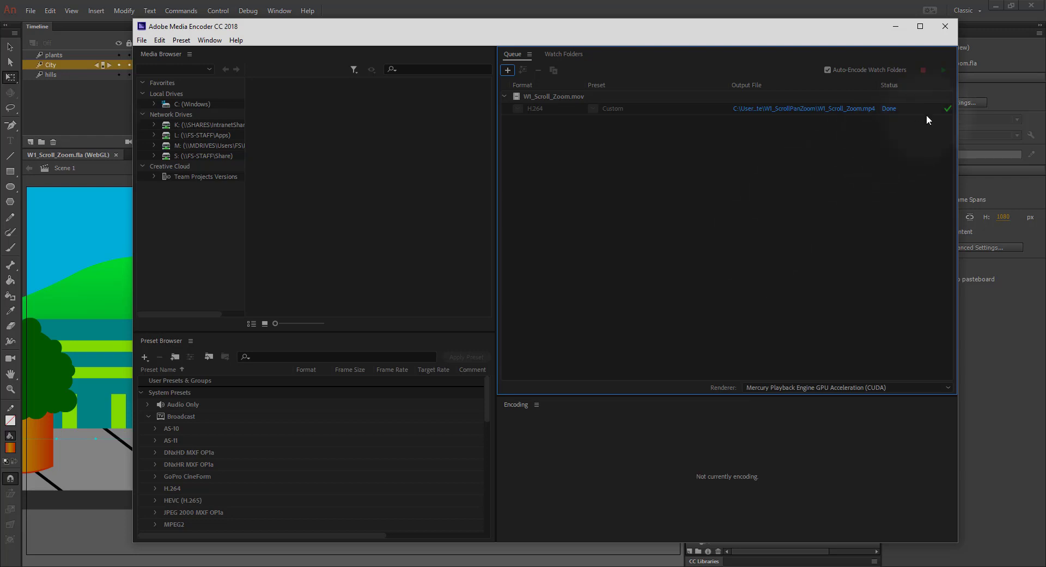
mouse_move(949, 109)
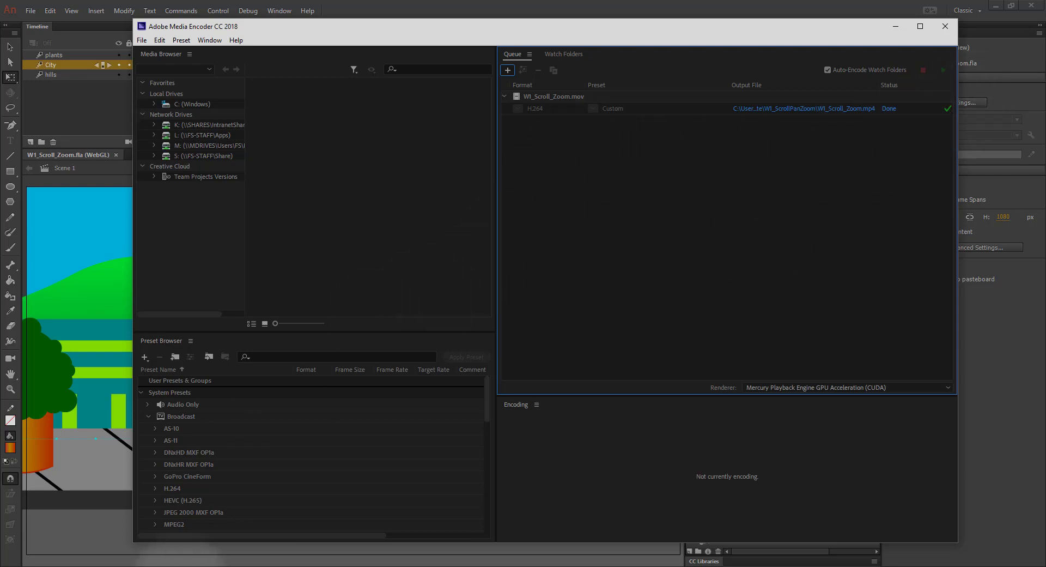
Step: Open the W1_ScrollPanZoom folder and play the exported W1_Scroll_Zoom.mp4 to review the animation
click(86, 566)
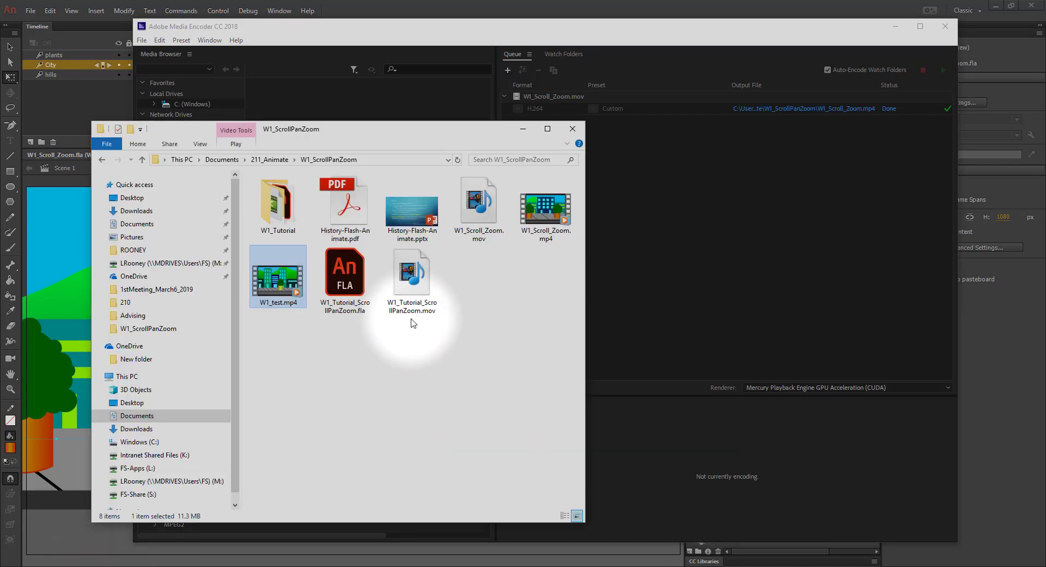
double_click(532, 217)
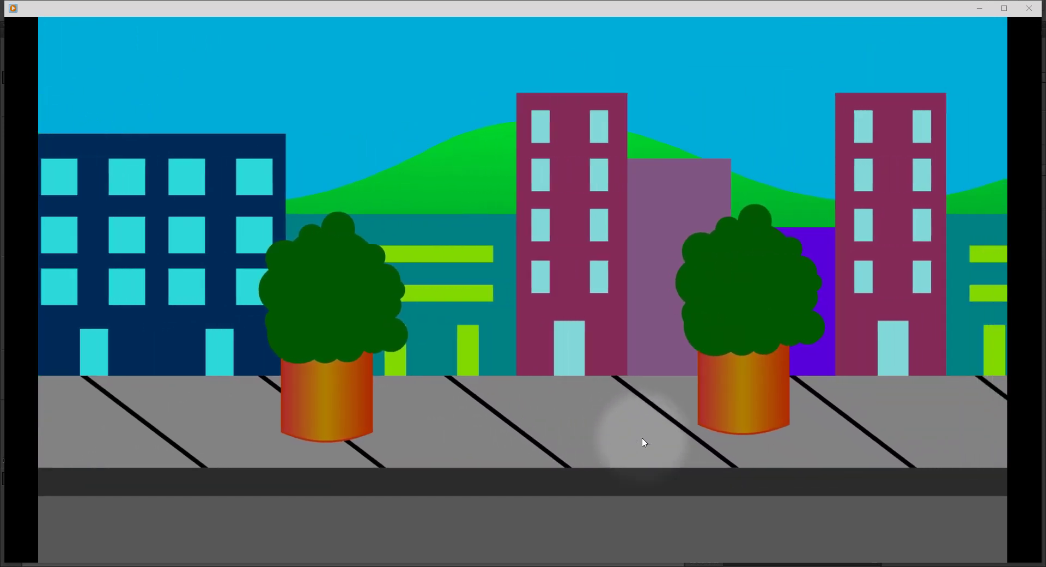
mouse_move(681, 431)
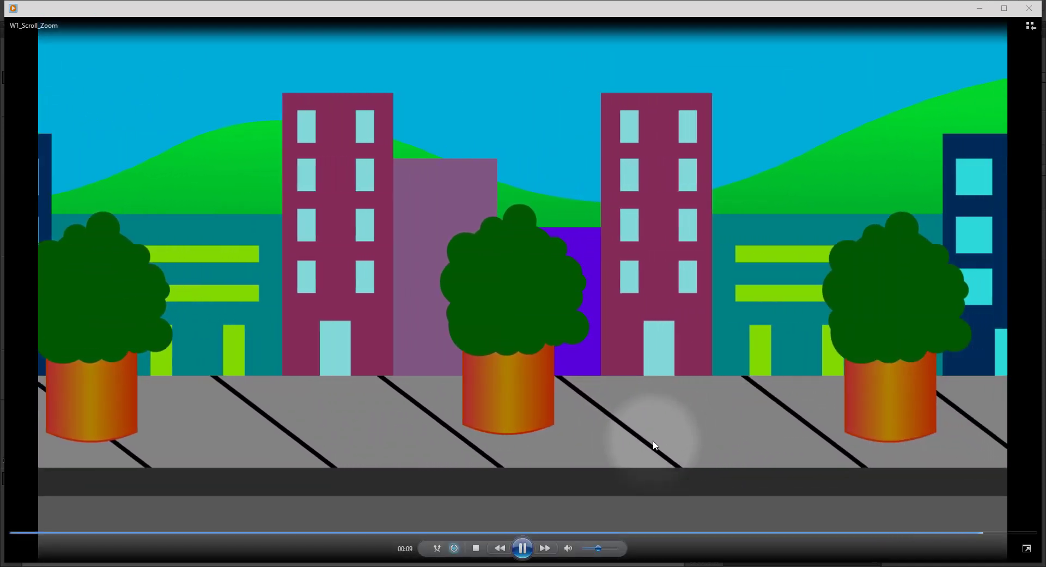